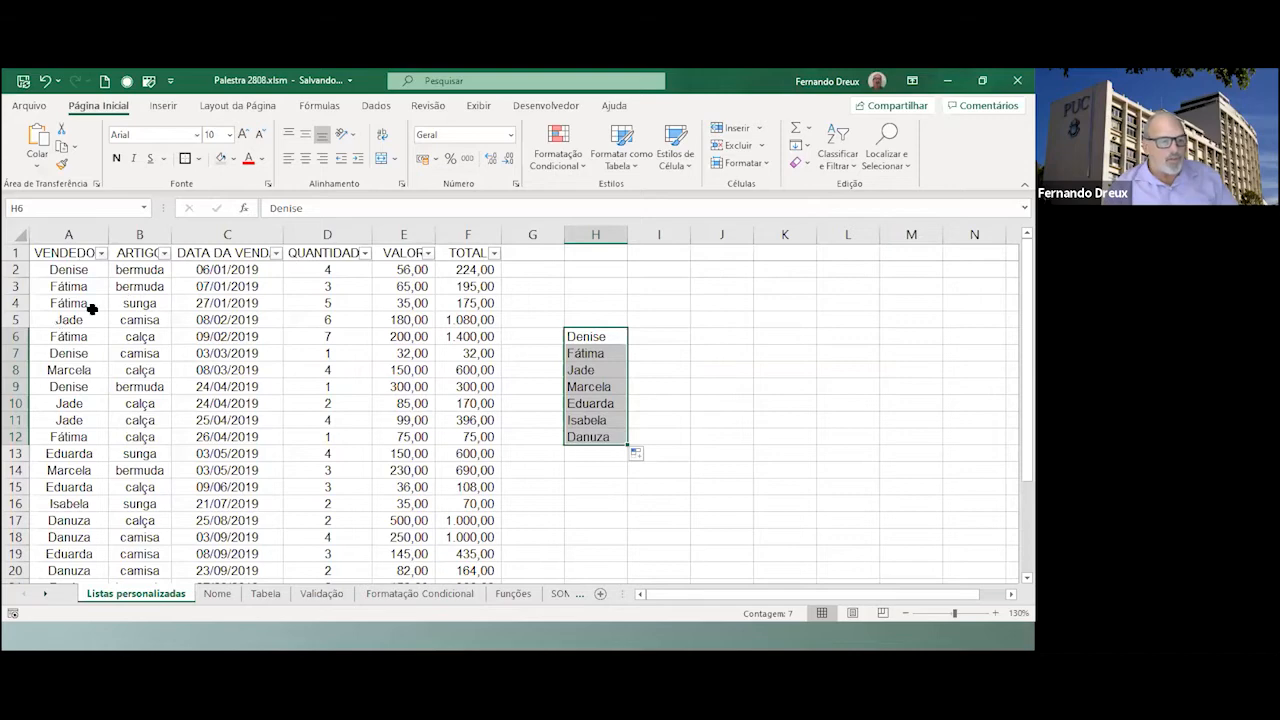
Start a custom sort of the sales list and choose VENDEDOR as the column to sort by.
scroll(90, 350, down, 4)
scroll(87, 365, up, 4)
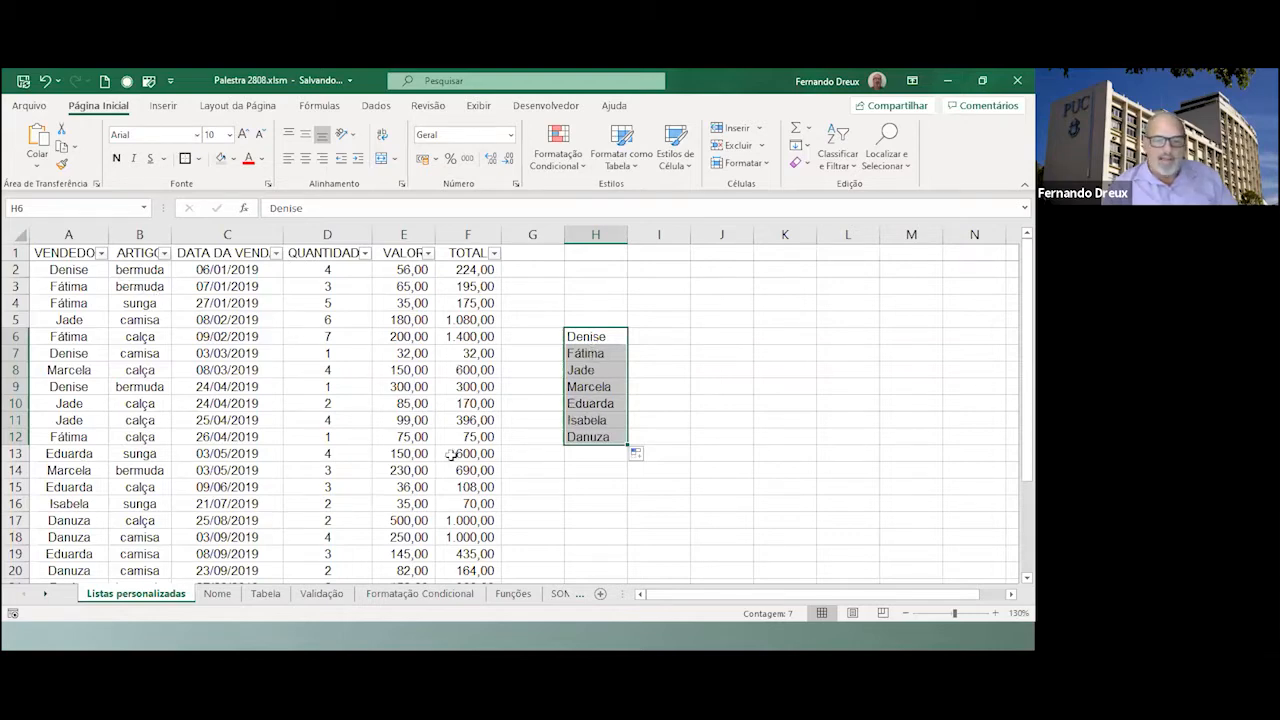
click(101, 254)
mouse_move(110, 318)
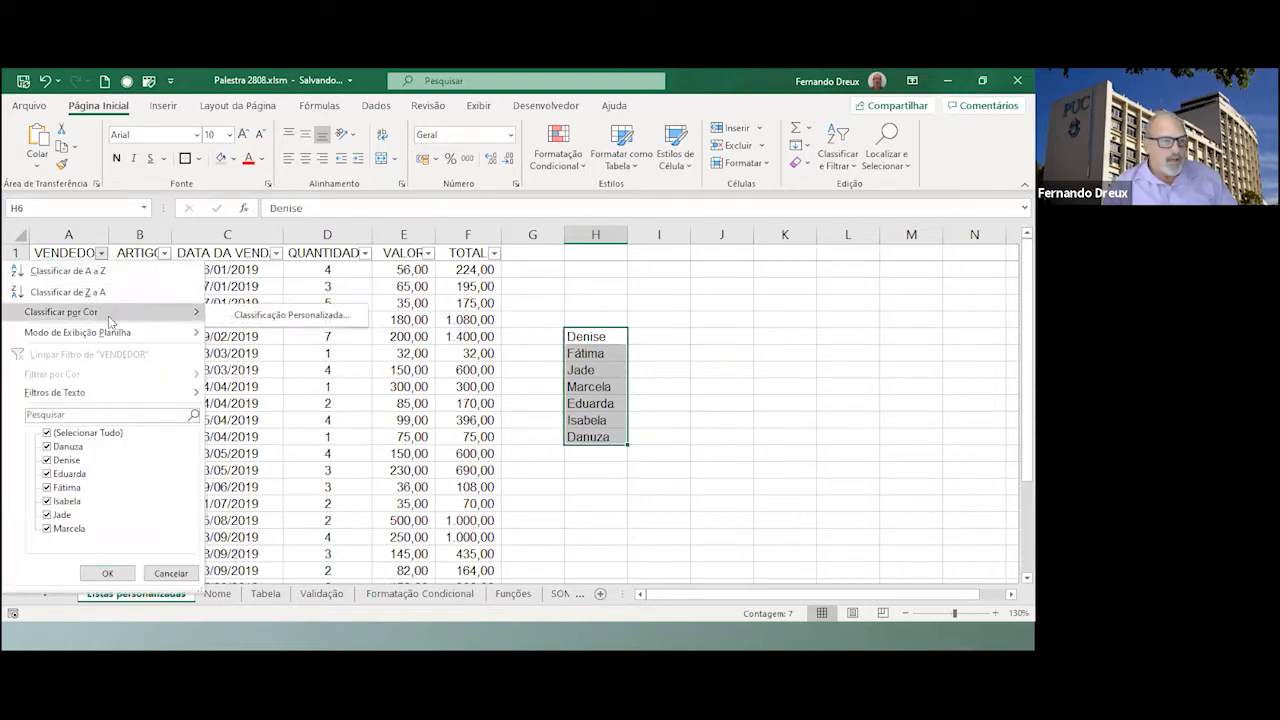
click(311, 318)
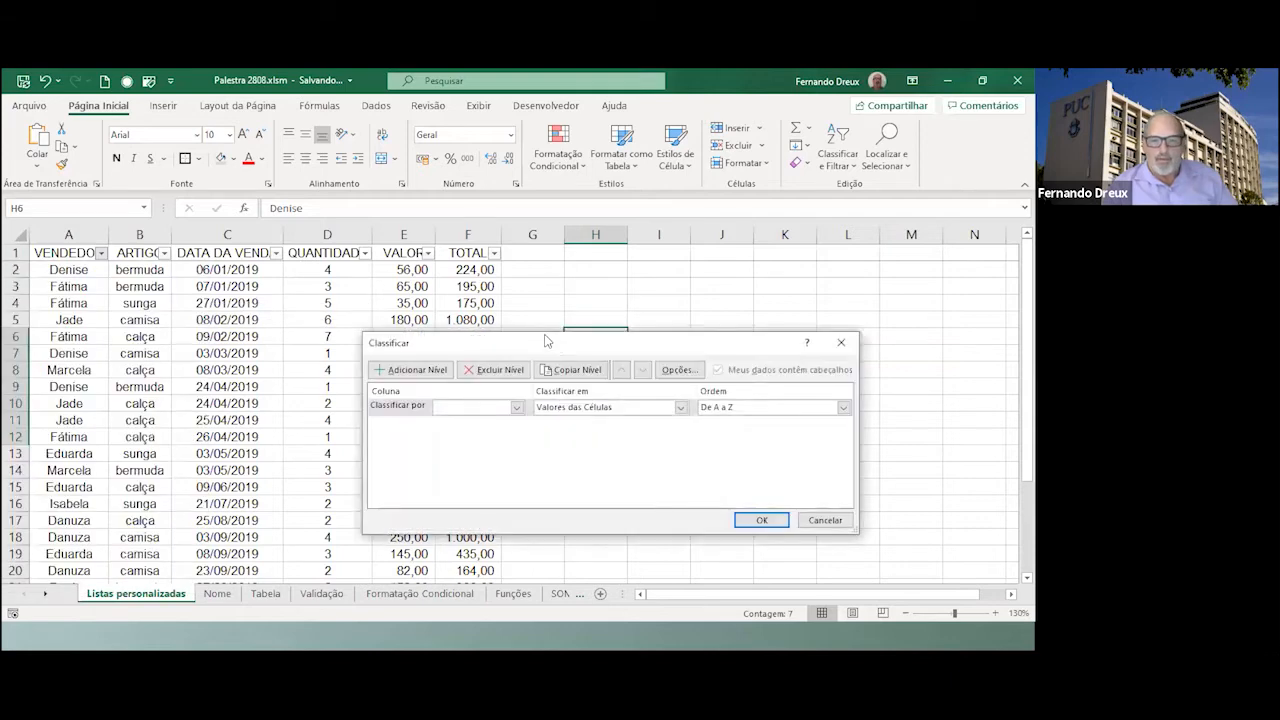
drag(546, 342, 471, 292)
click(441, 357)
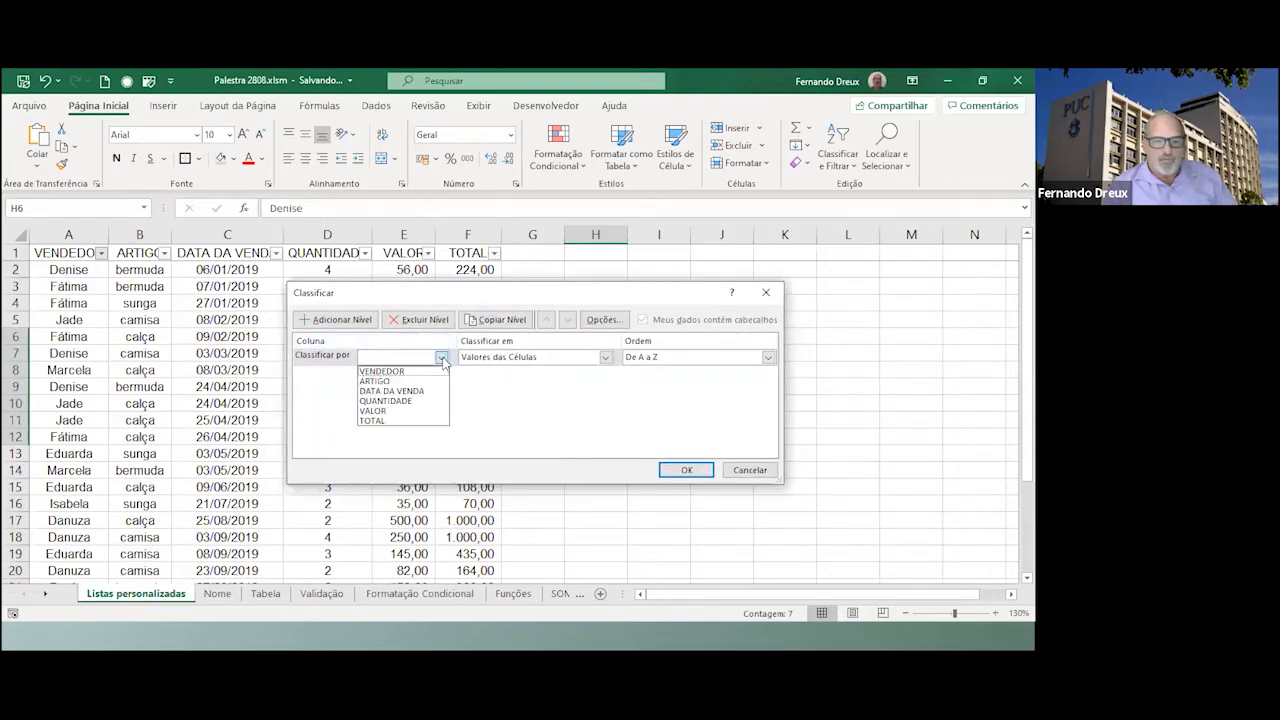
click(398, 372)
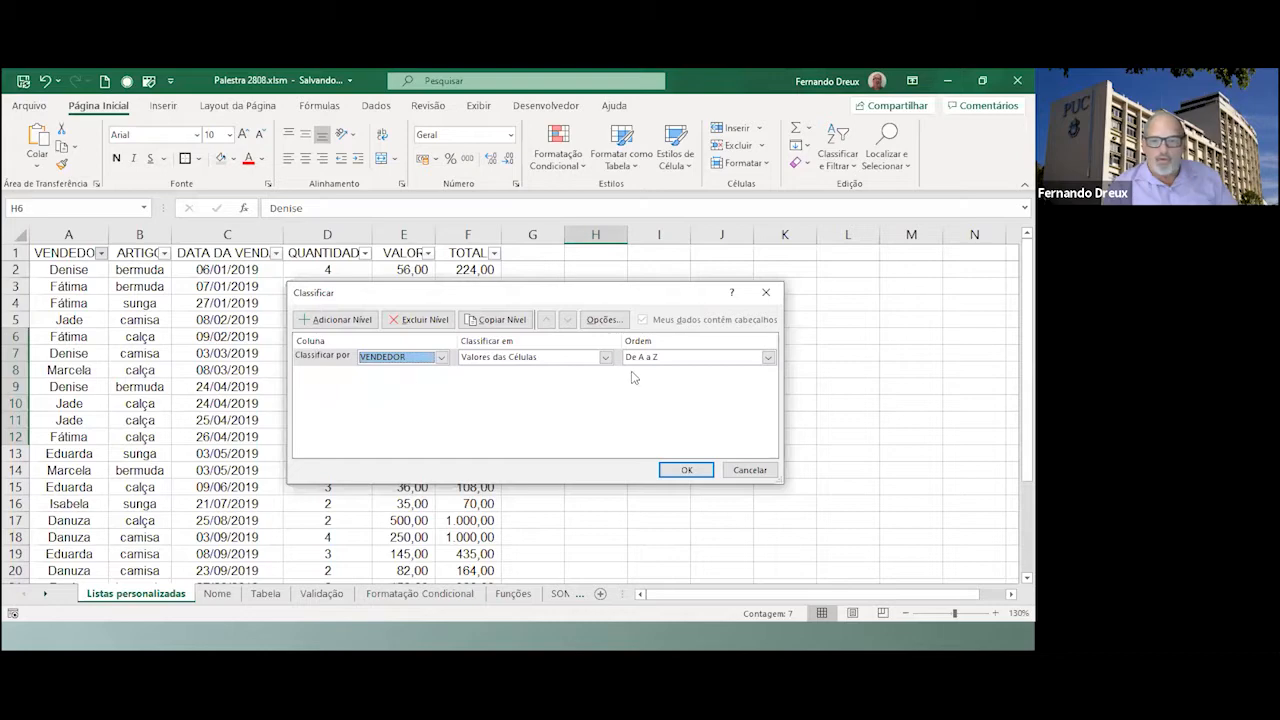
Set the sort order to the custom list of seller names, apply the sort, and select the first seller's rows in the VENDEDOR column.
click(768, 358)
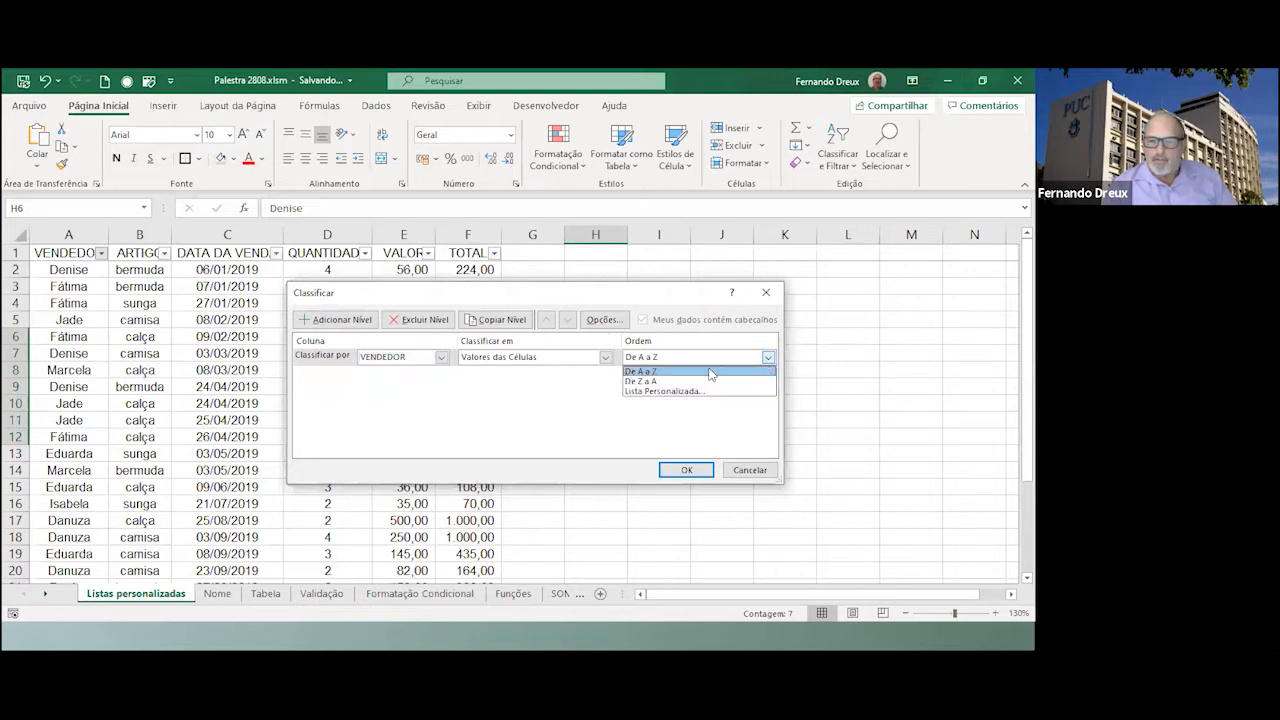
click(676, 394)
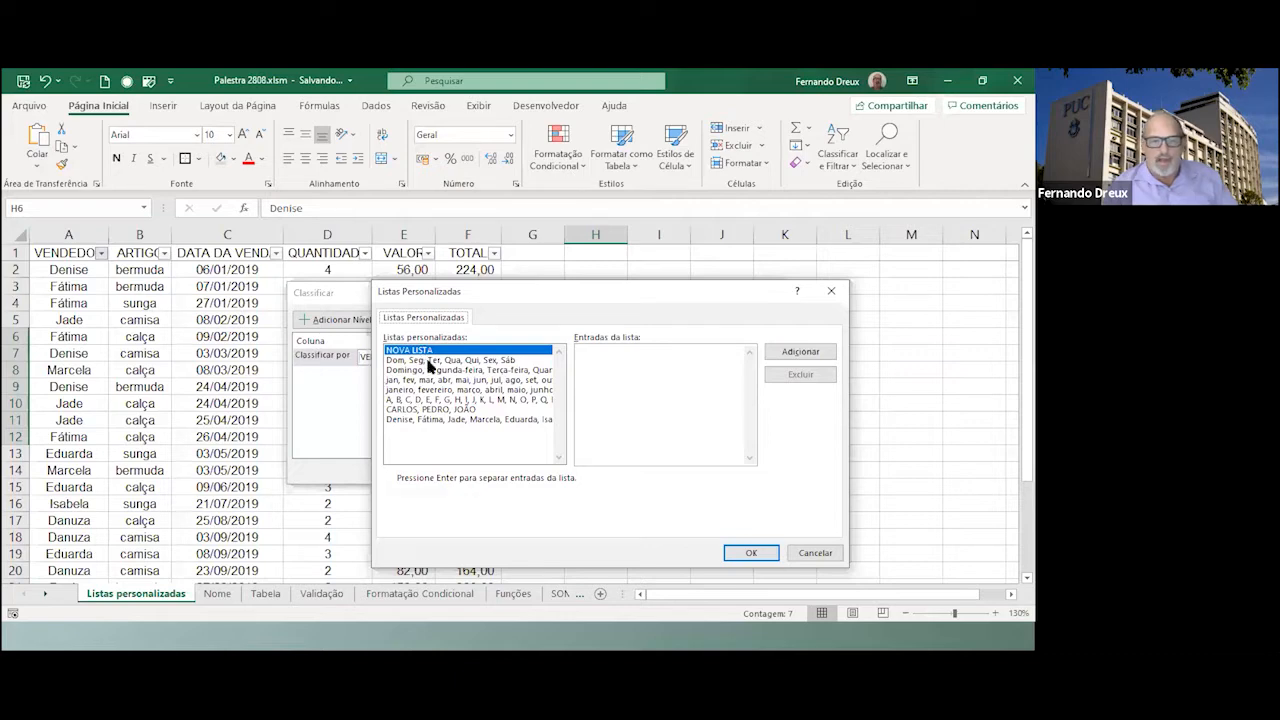
click(425, 419)
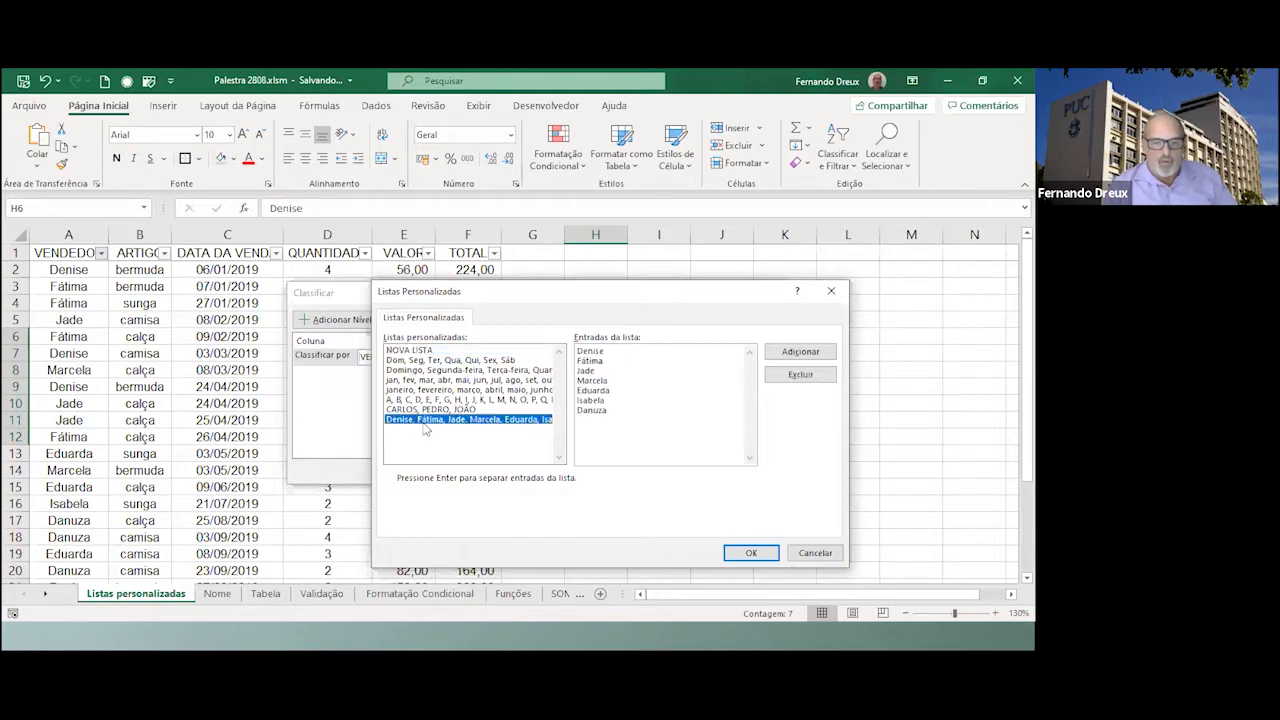
click(745, 553)
click(686, 470)
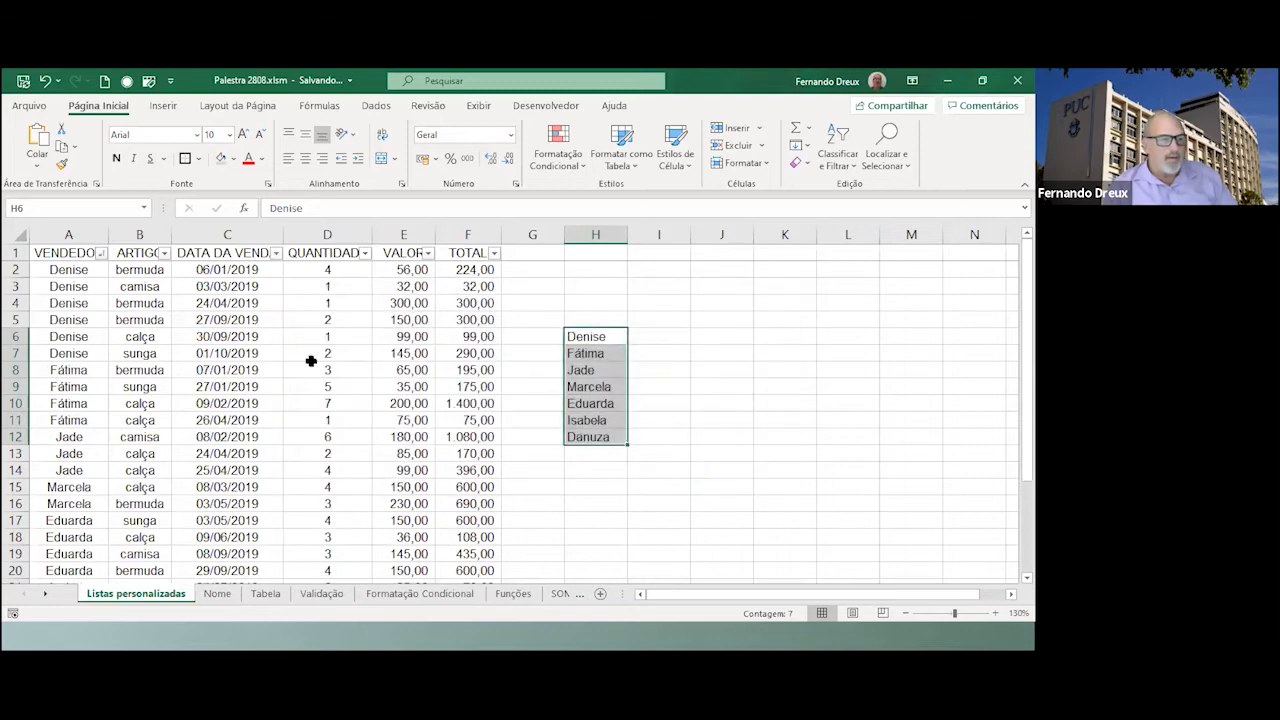
drag(84, 270, 80, 355)
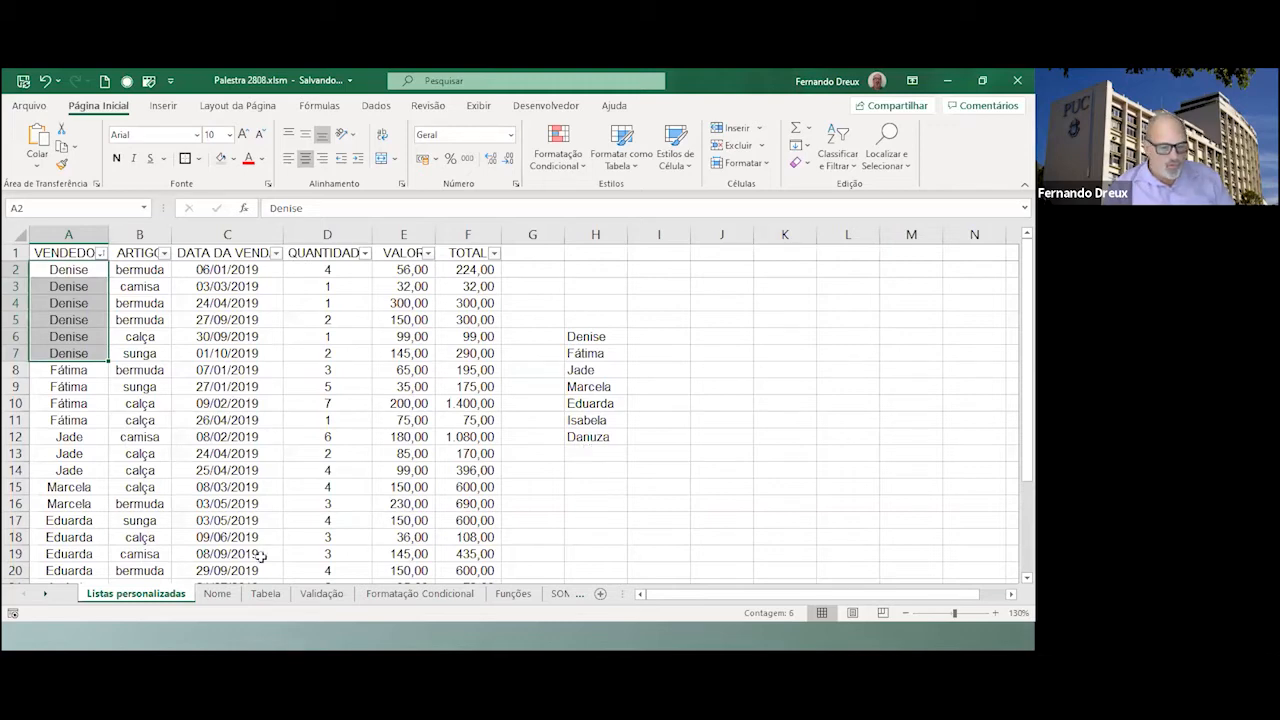
On the Nome sheet, examine the named ranges VENDEDOR and VALOR used in the SOMASE formula in D18.
click(216, 595)
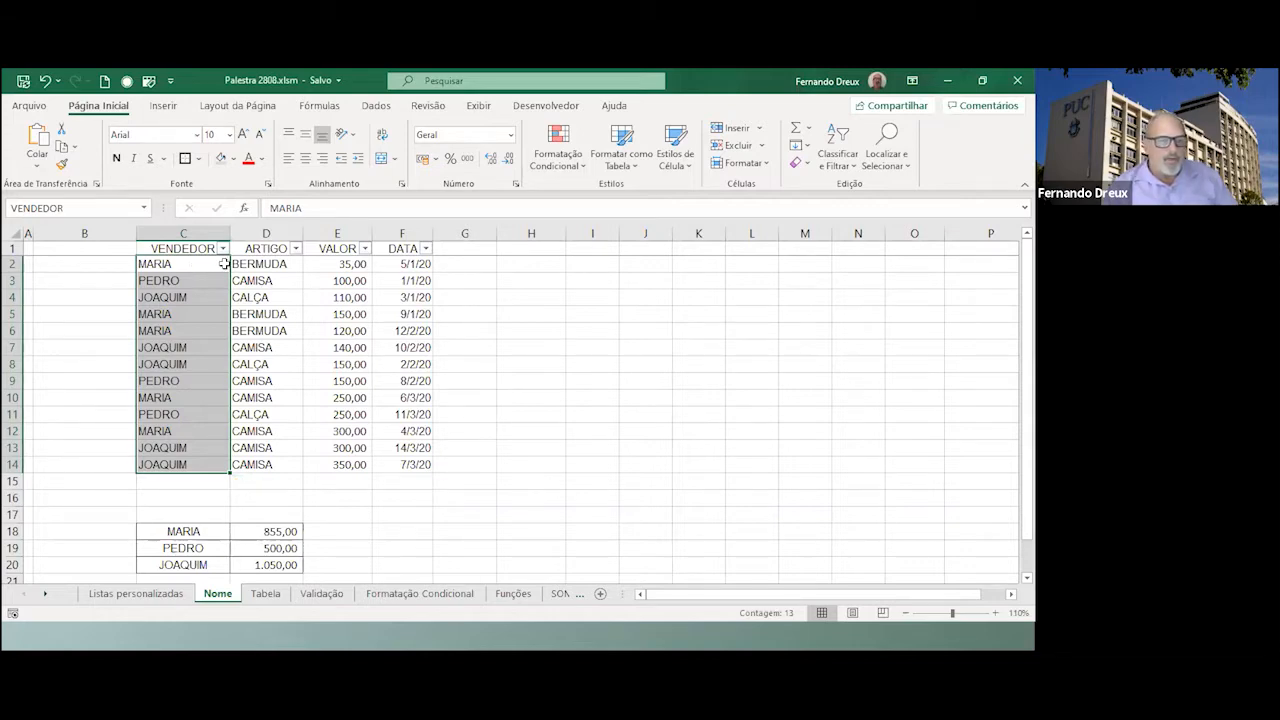
click(266, 531)
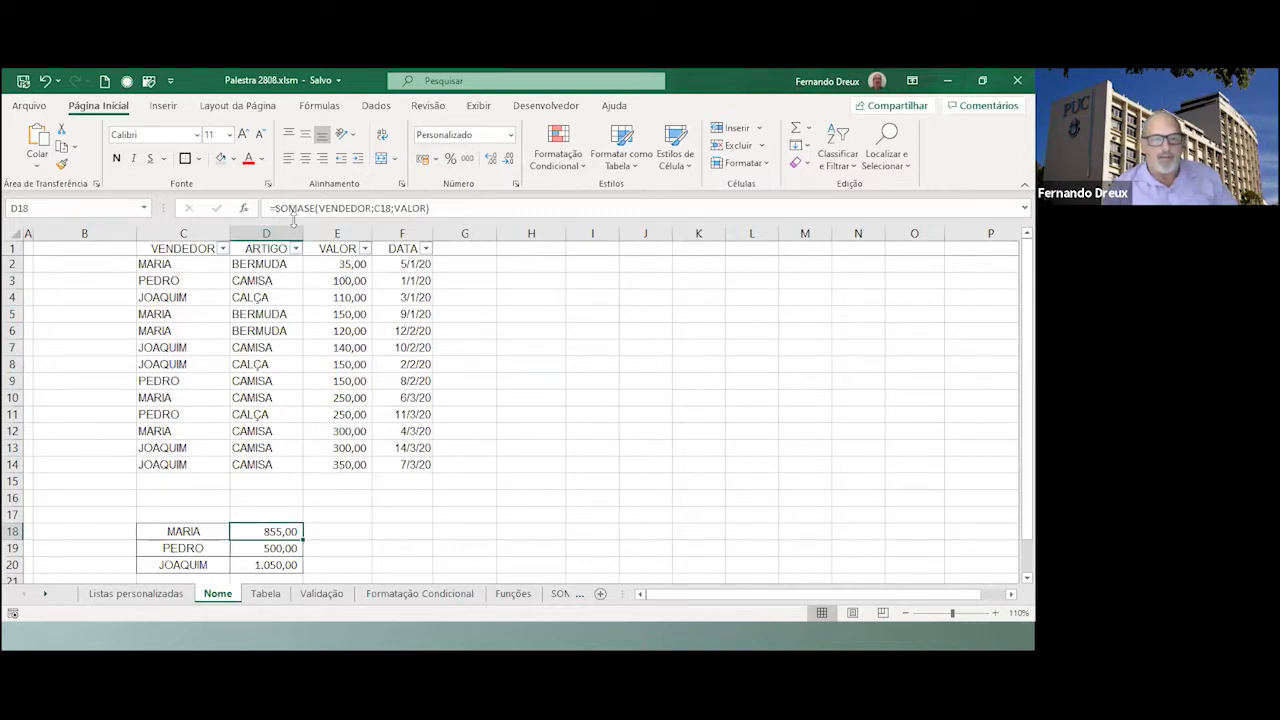
drag(320, 207, 369, 208)
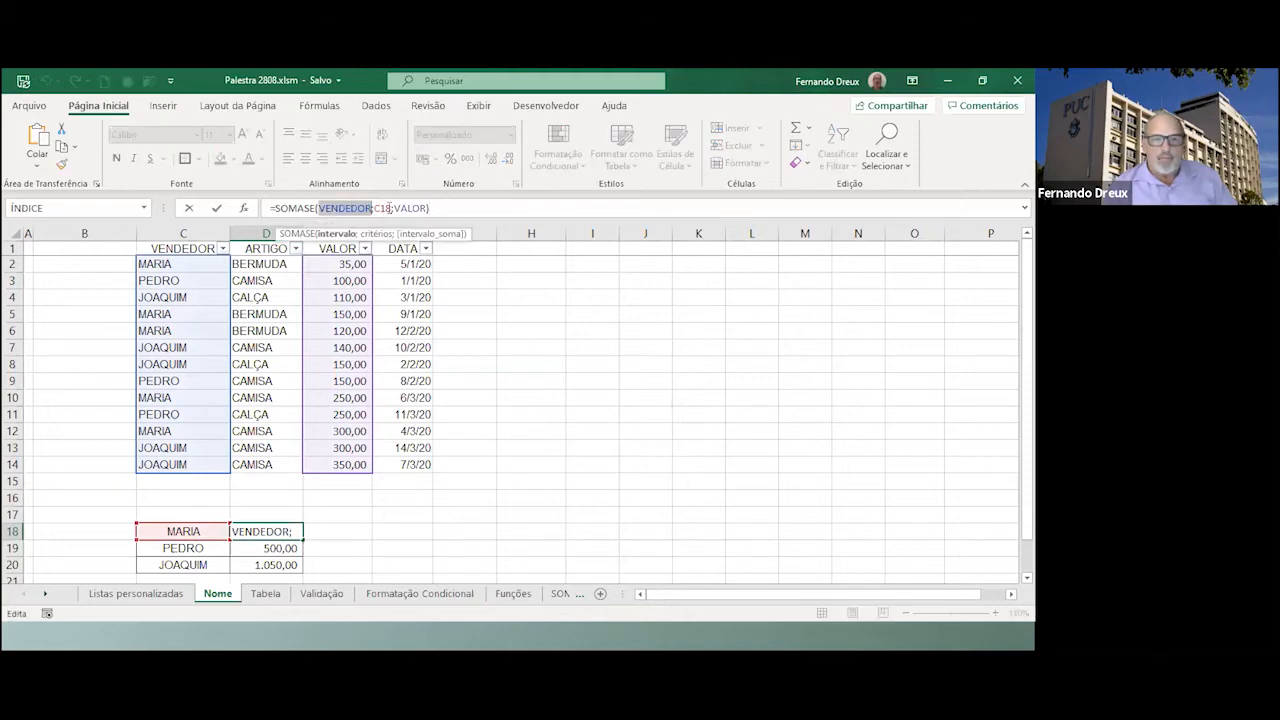
drag(394, 207, 416, 207)
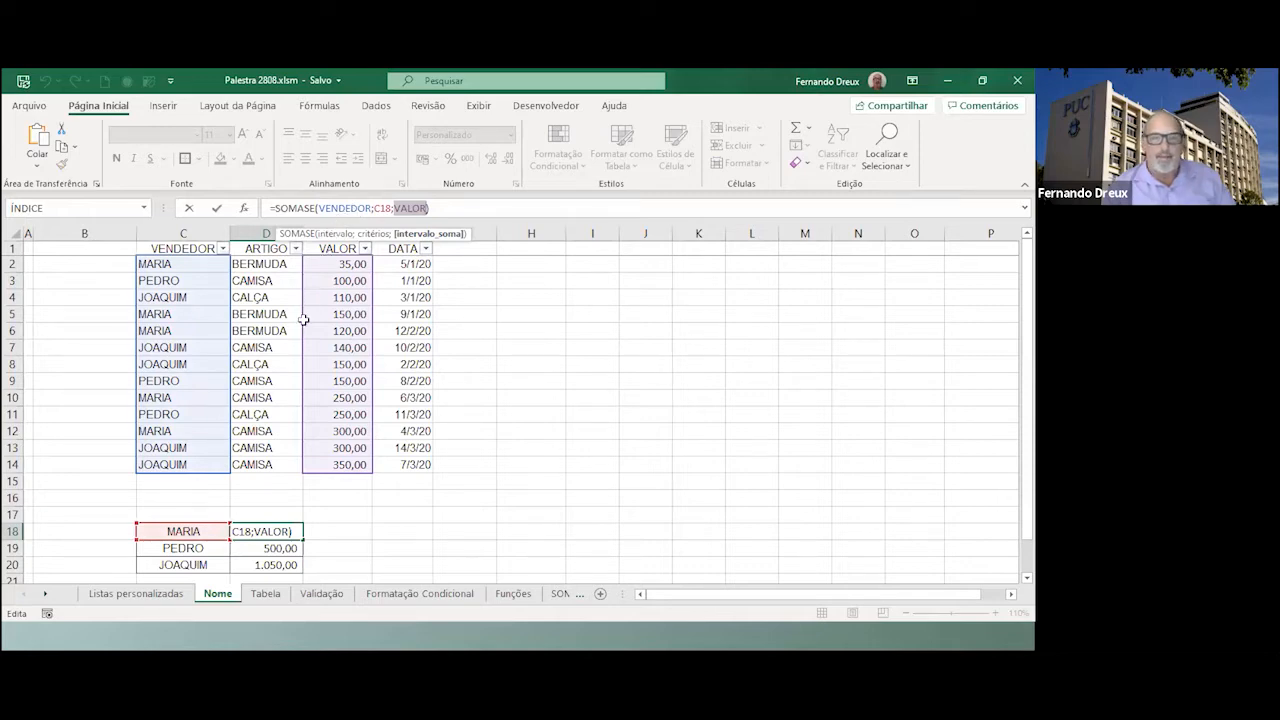
drag(320, 207, 428, 207)
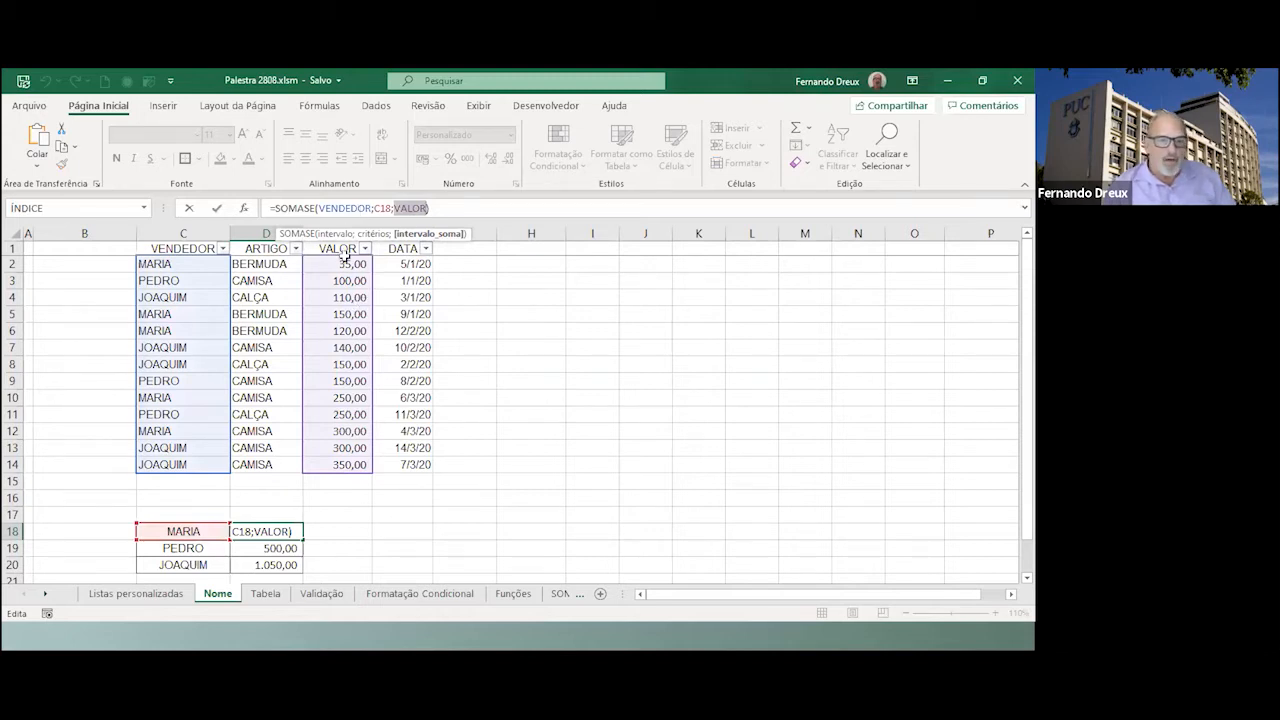
key(ctrl+Return)
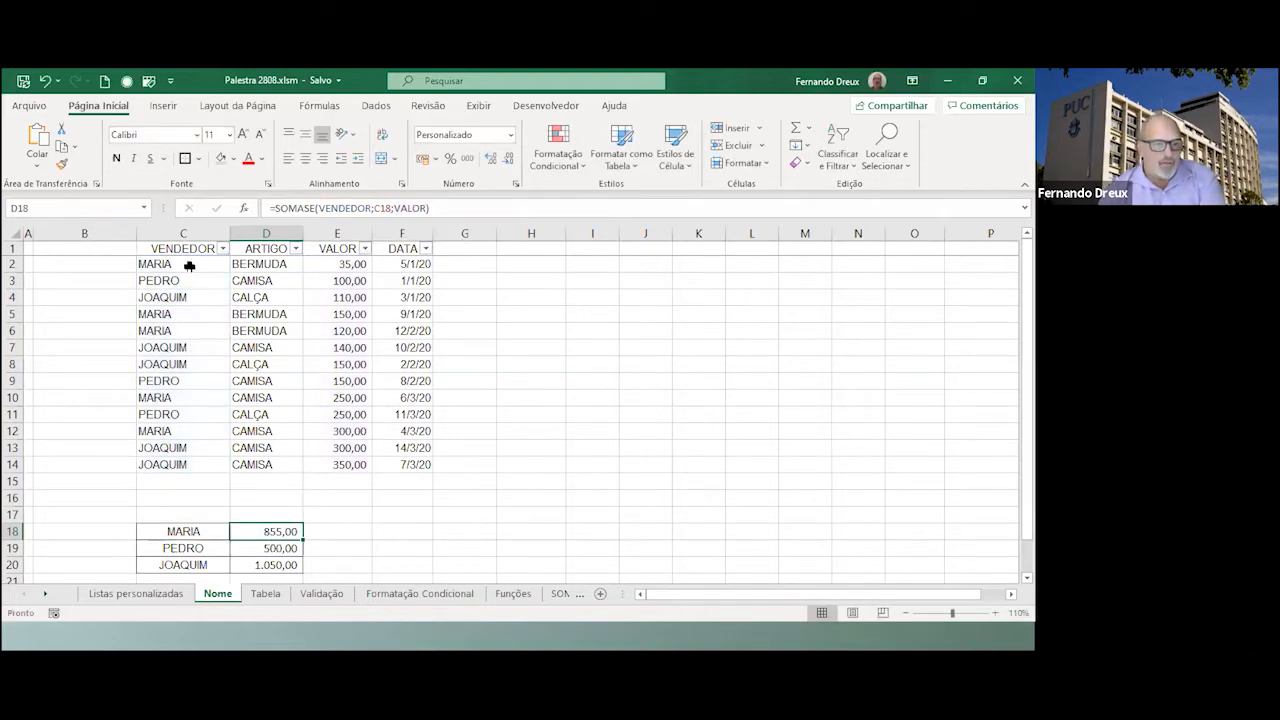
Select the data of each column in rows 2 to 14 to check the range names VENDEDOR, ARTIGO, VALOR and DATA.
drag(189, 265, 180, 464)
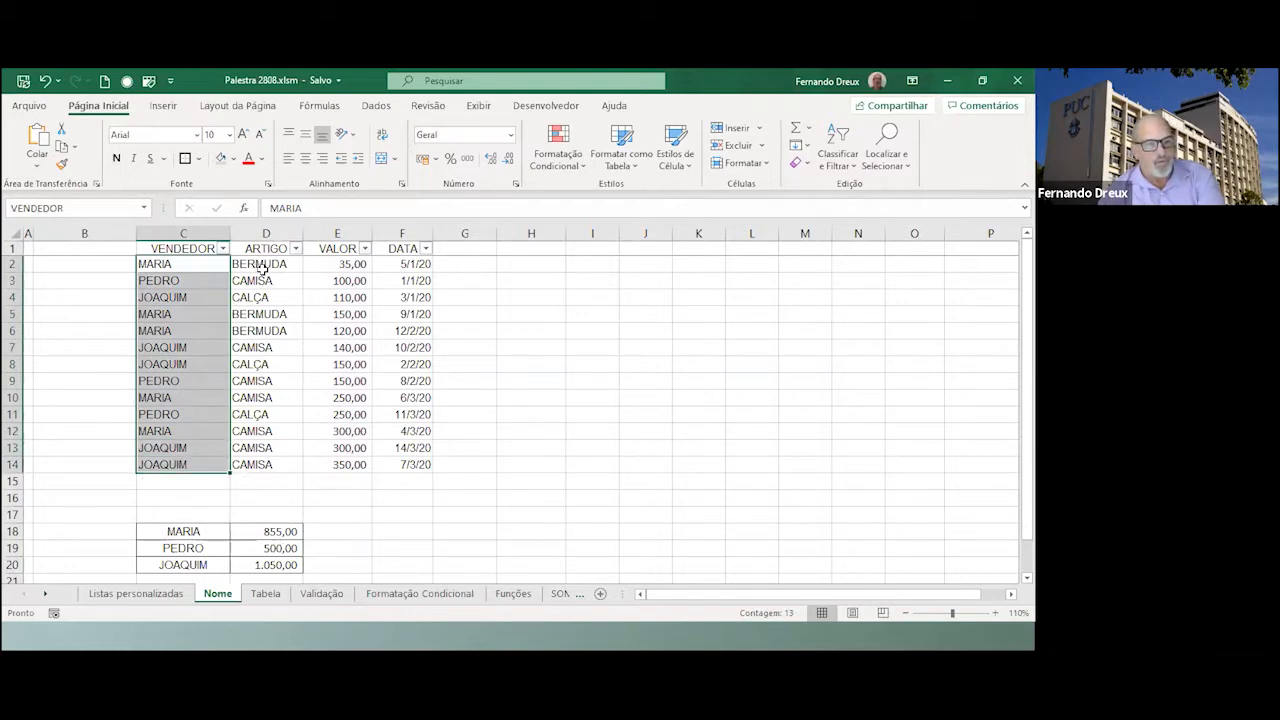
drag(259, 265, 263, 464)
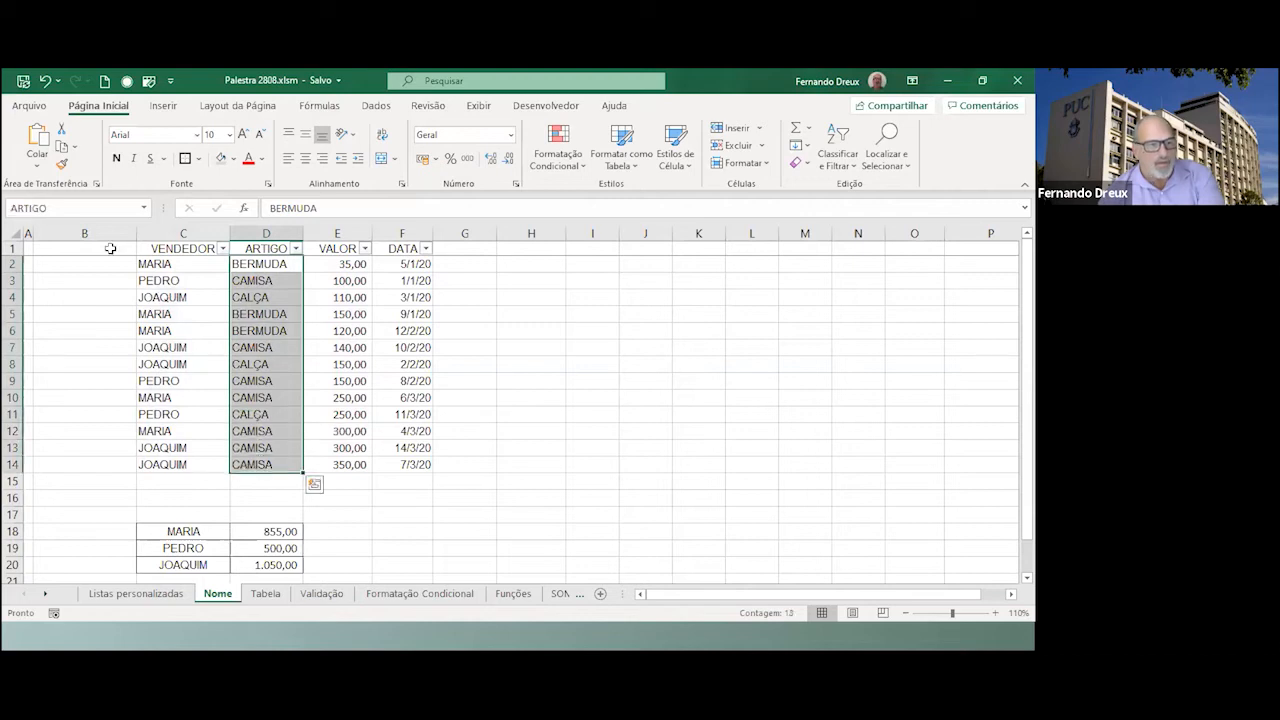
drag(352, 265, 345, 465)
drag(410, 264, 385, 466)
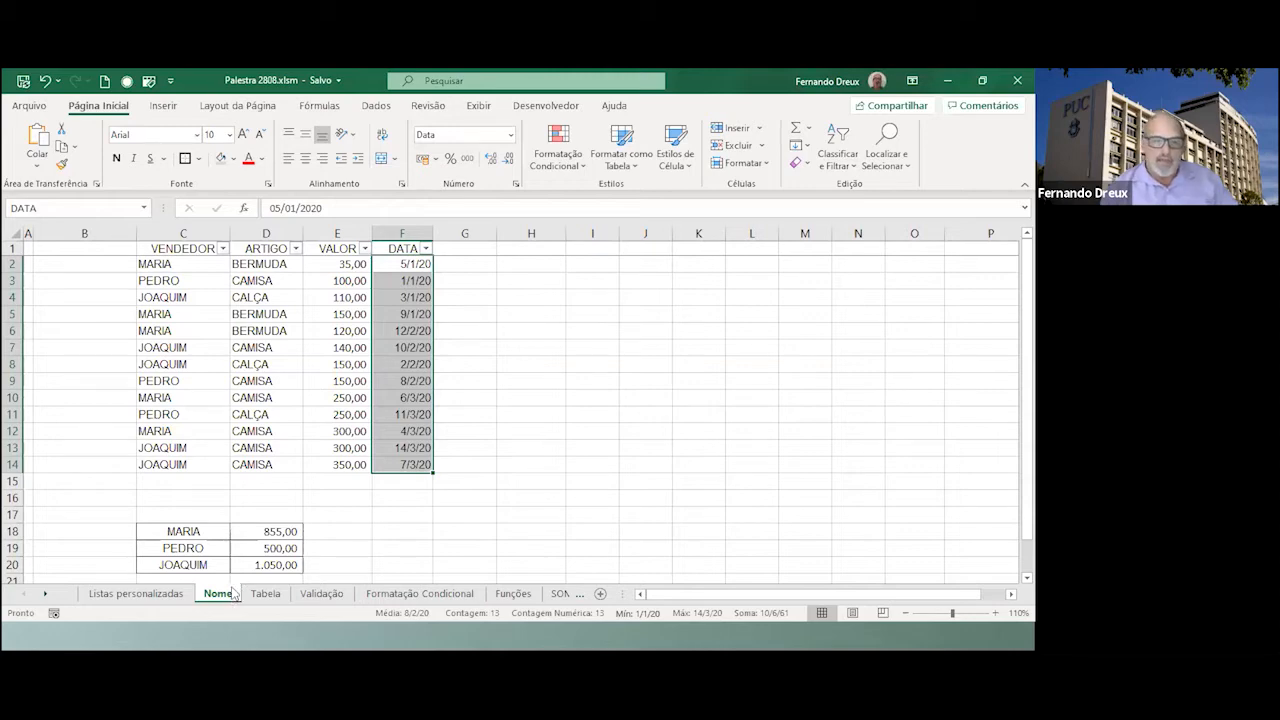
Clear the totals in D19:D20 and fill the SOMASE formula from D18 down to D20.
click(269, 532)
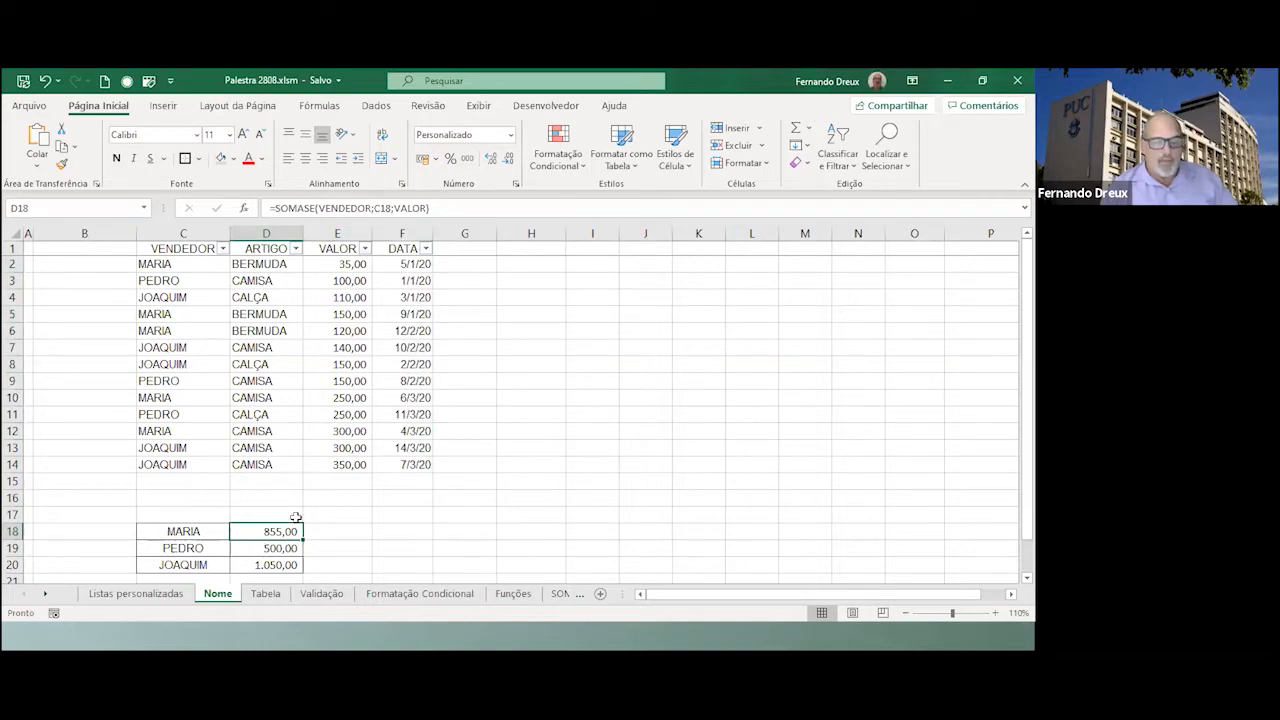
drag(275, 553, 280, 566)
key(Delete)
click(291, 530)
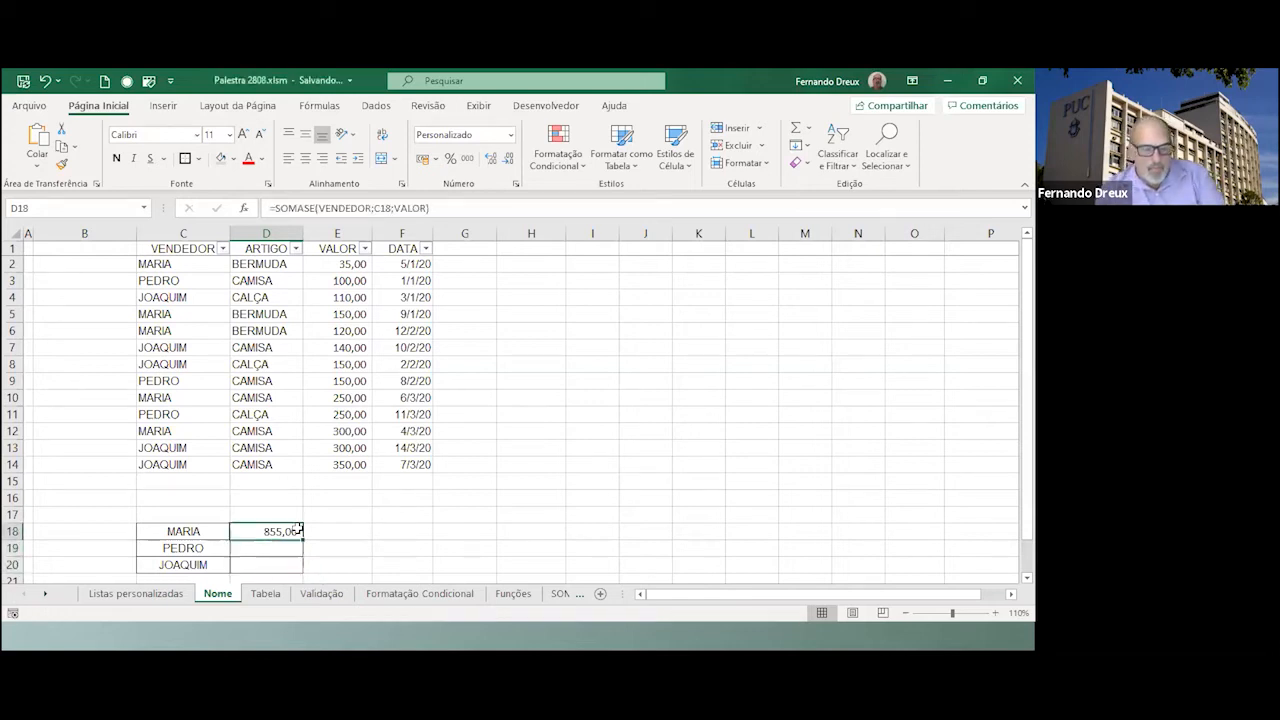
double_click(302, 539)
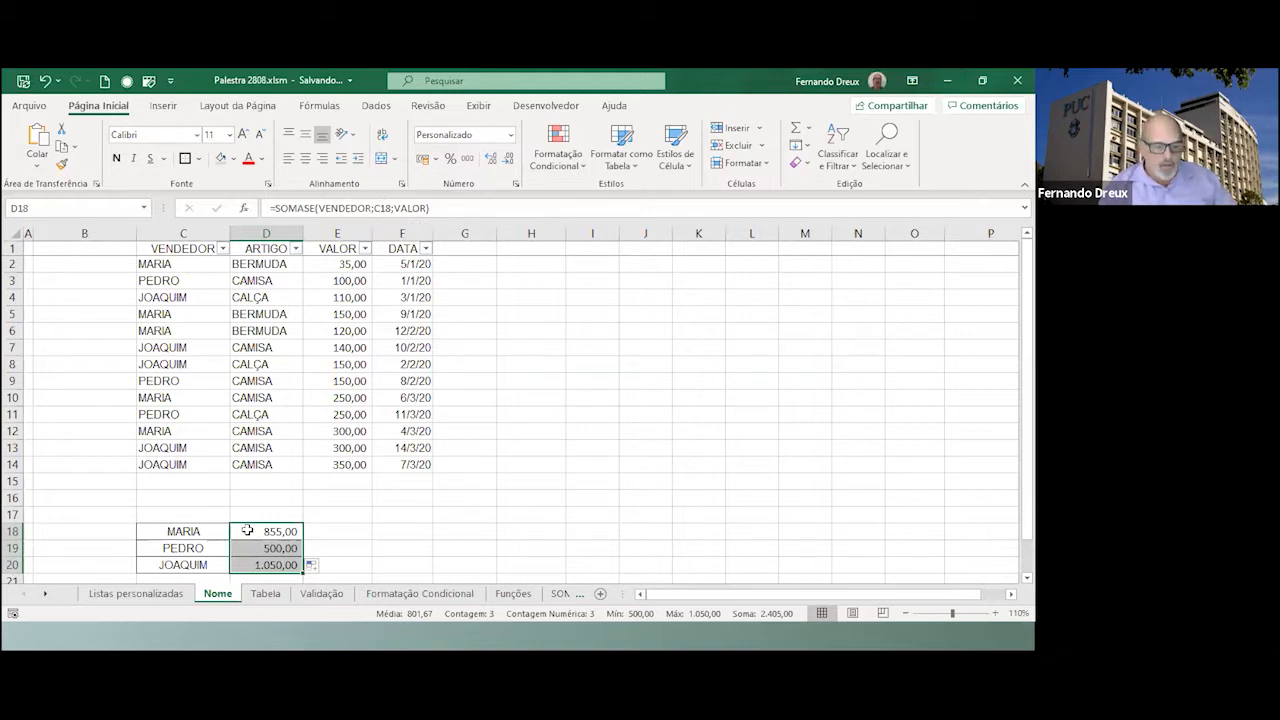
On the Tabela sheet, select the plain data range A1:D14 to check its name, and select the empty cell A15 below it.
click(266, 594)
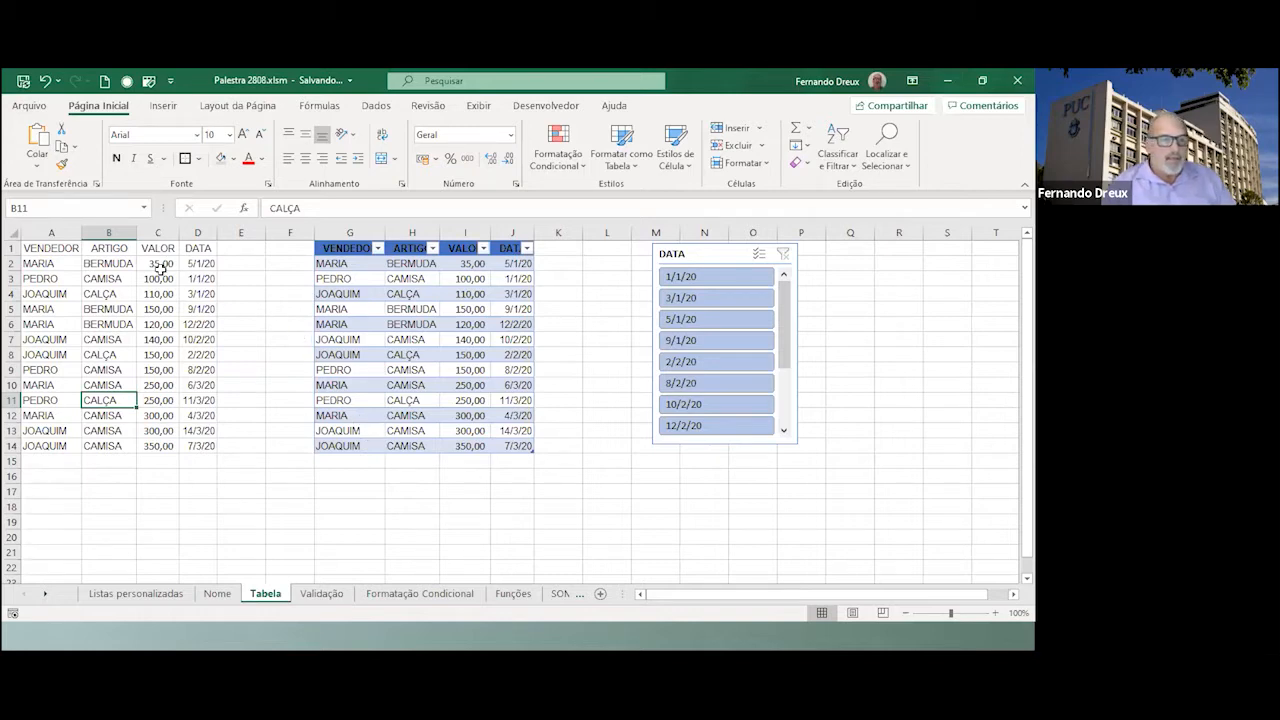
drag(50, 249, 198, 445)
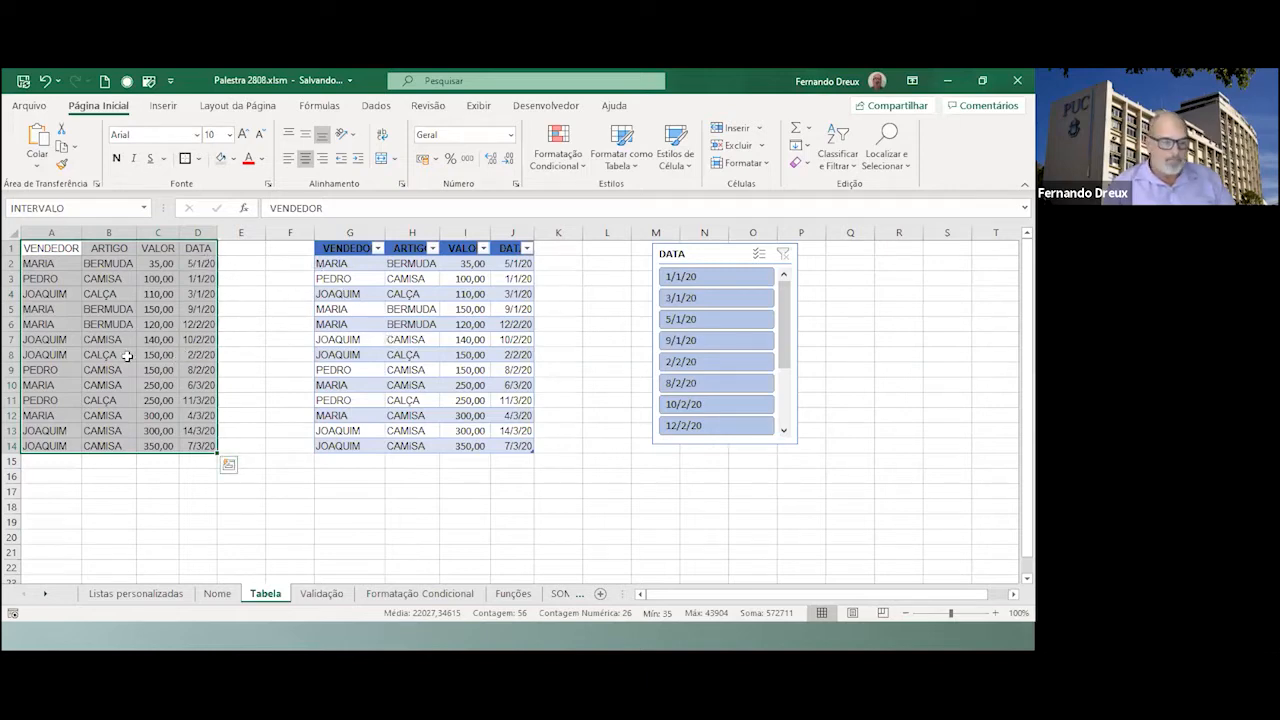
click(57, 461)
click(80, 385)
click(49, 461)
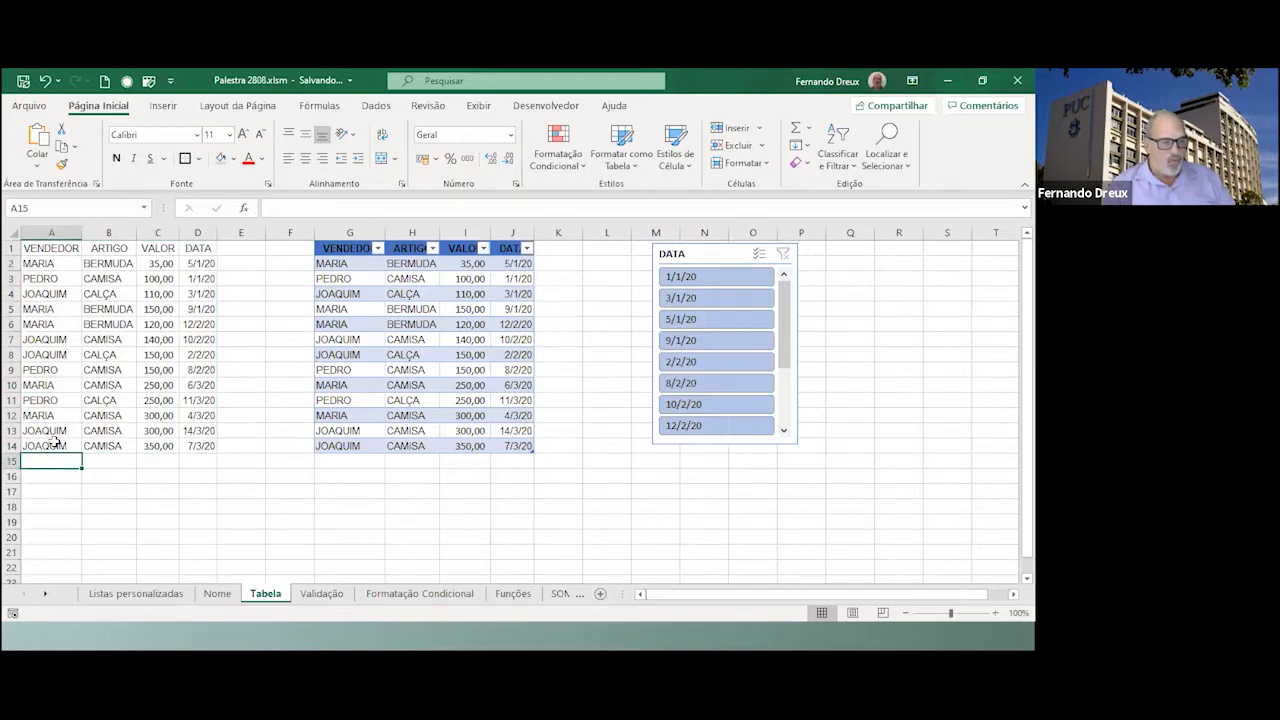
Copy the last record of the plain range, A14:D14, into row 15 directly below it.
drag(47, 446, 200, 446)
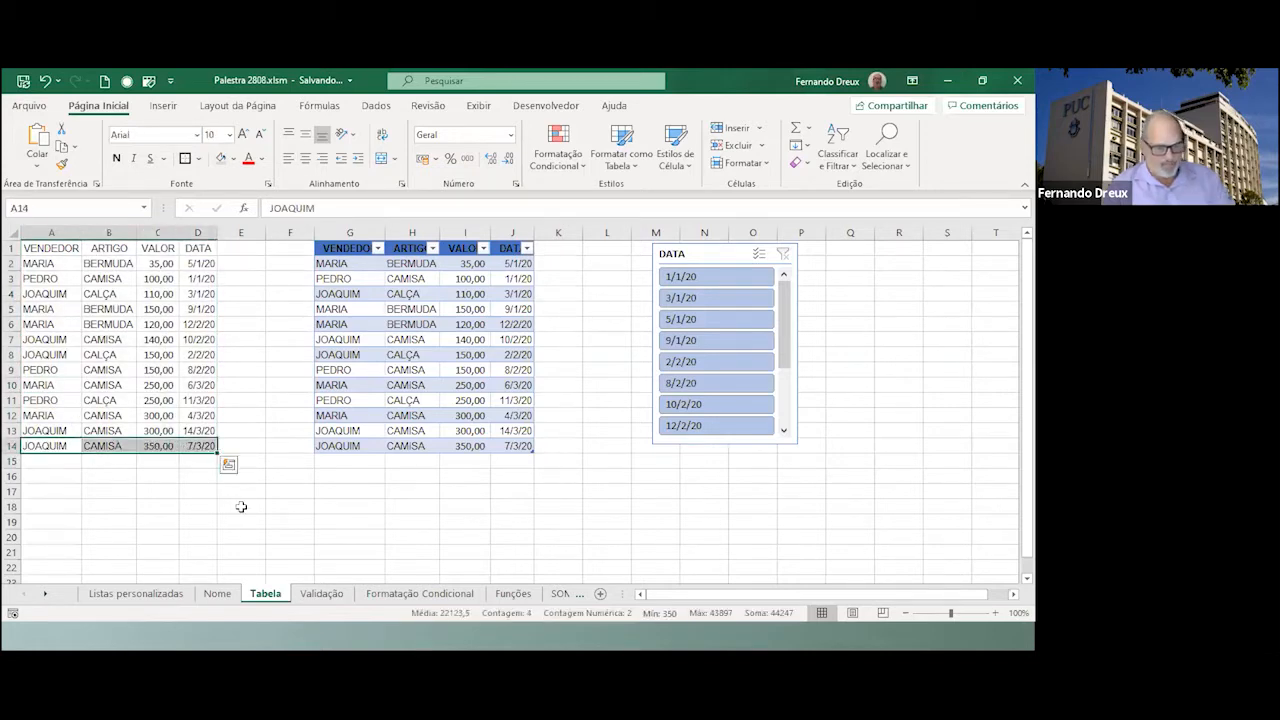
key(ctrl+c)
key(ctrl+q)
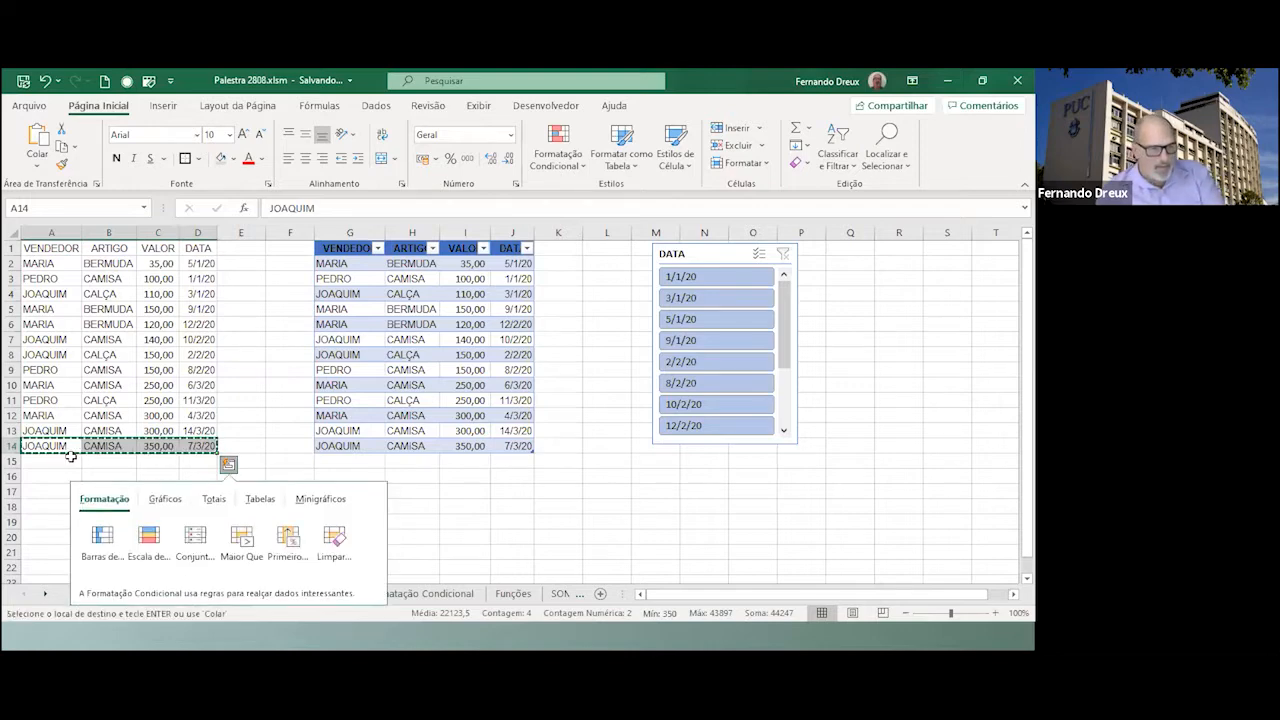
click(67, 462)
key(Return)
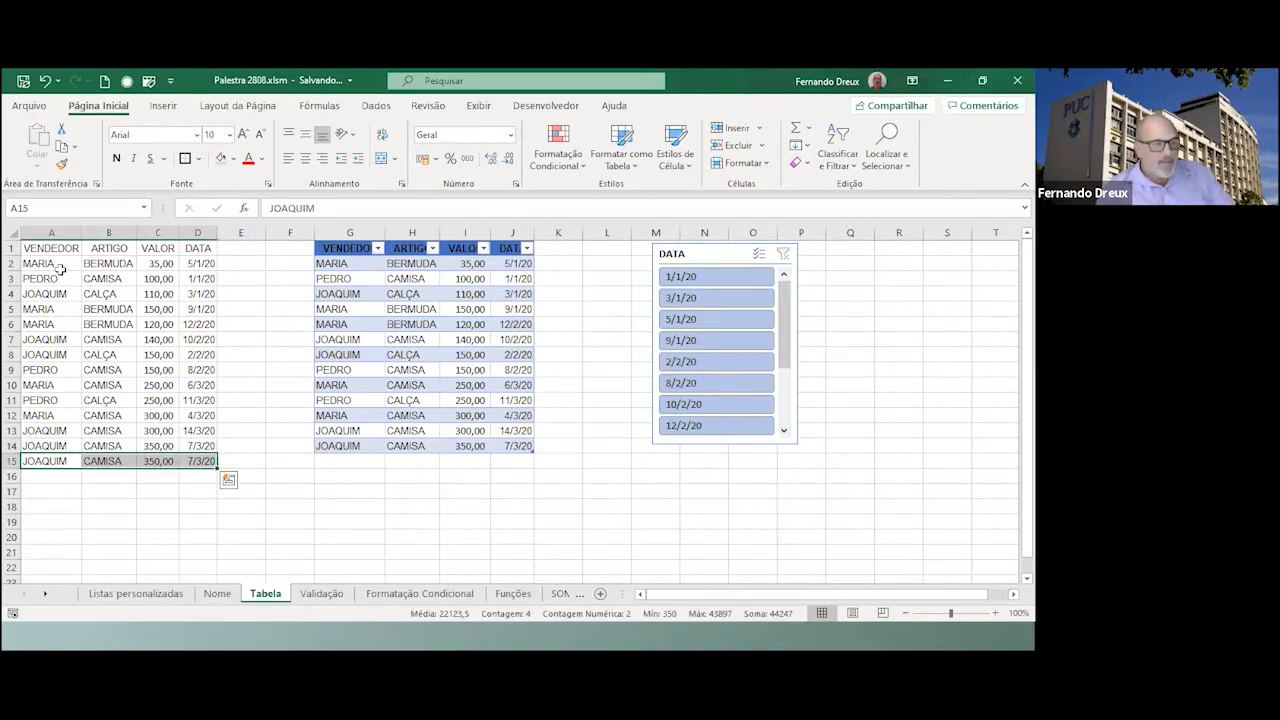
Go to the named range INTERVALO to check which rows it covers.
click(147, 208)
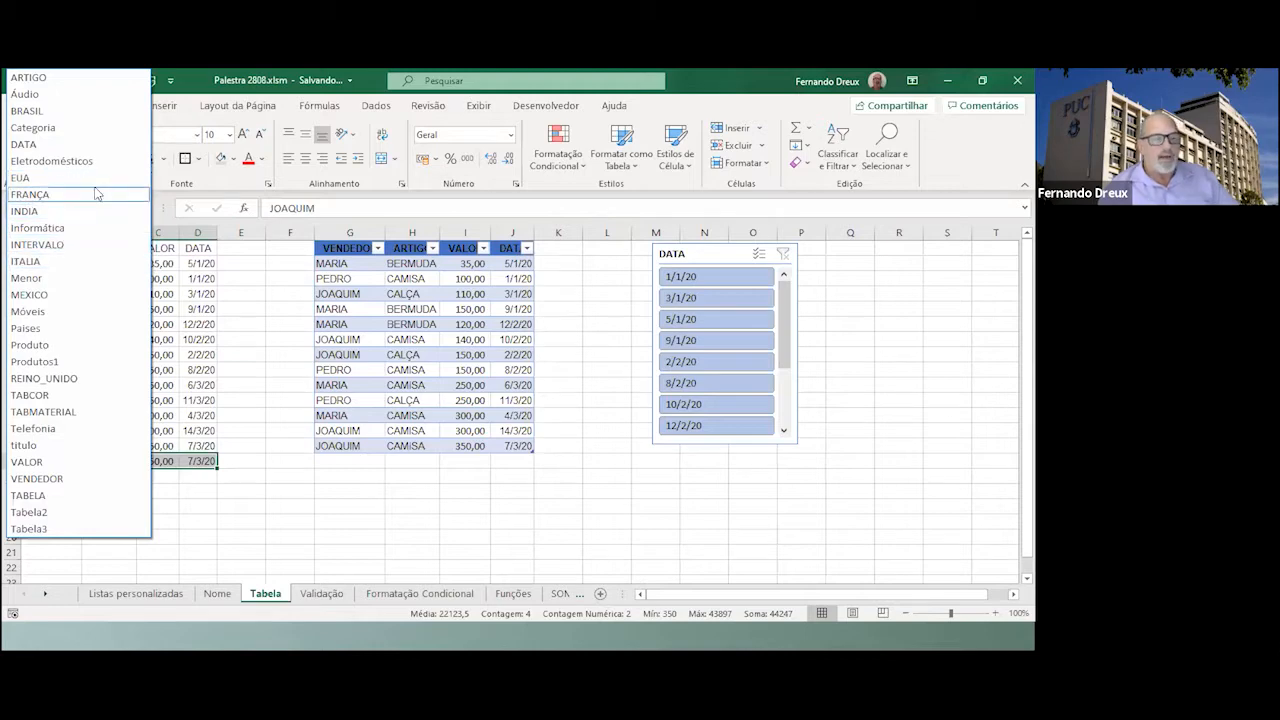
click(33, 251)
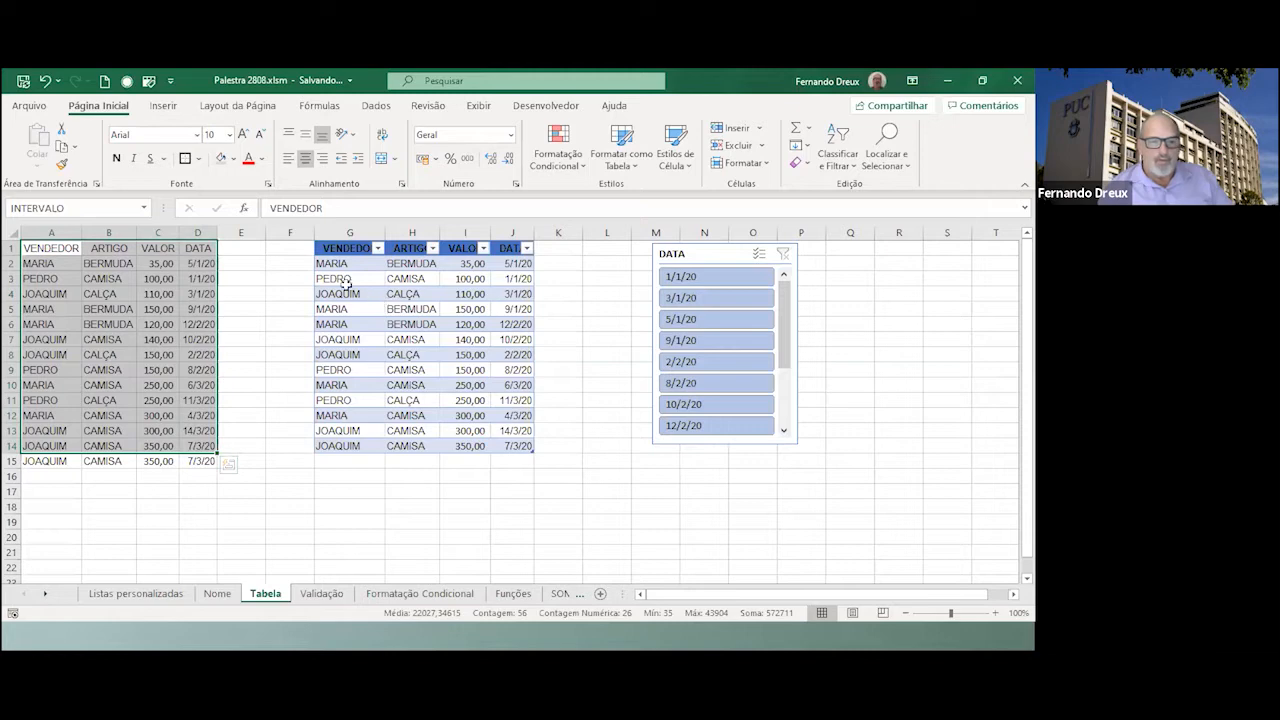
click(97, 305)
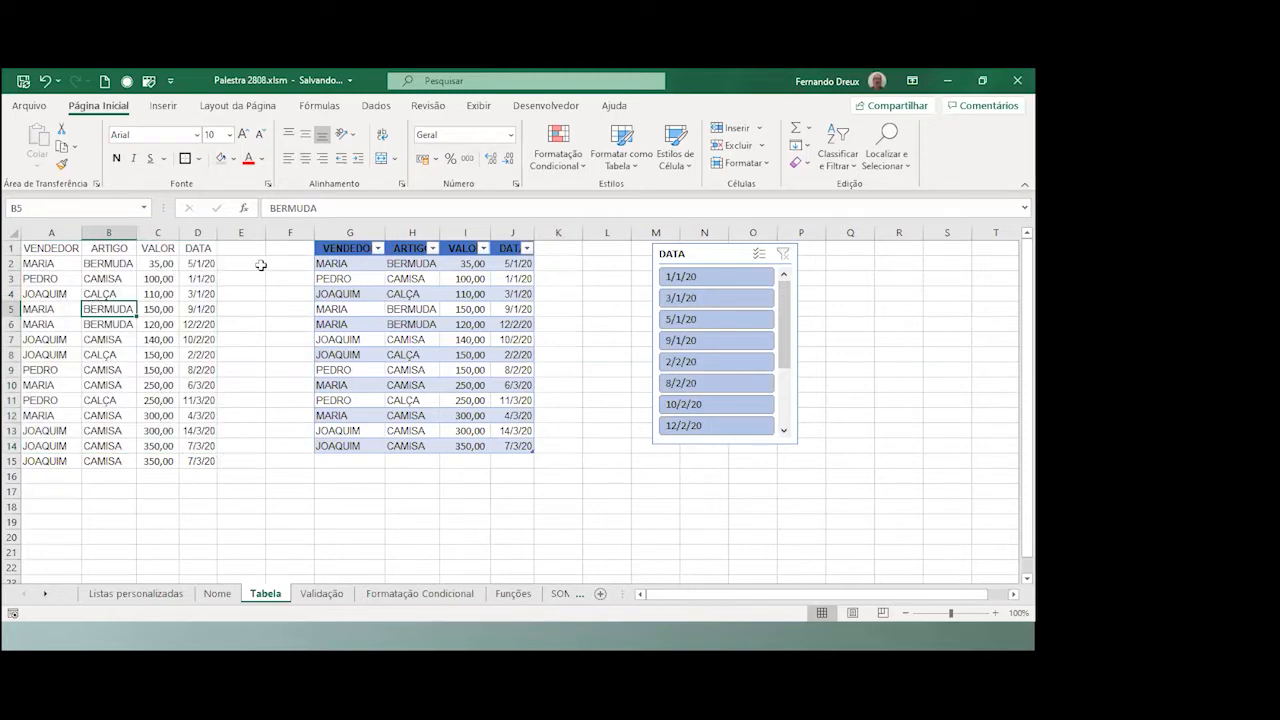
Copy the formatted table's last record, G14:J14, into row 15 below it, and go to the named range TABELA to check its extent.
click(358, 313)
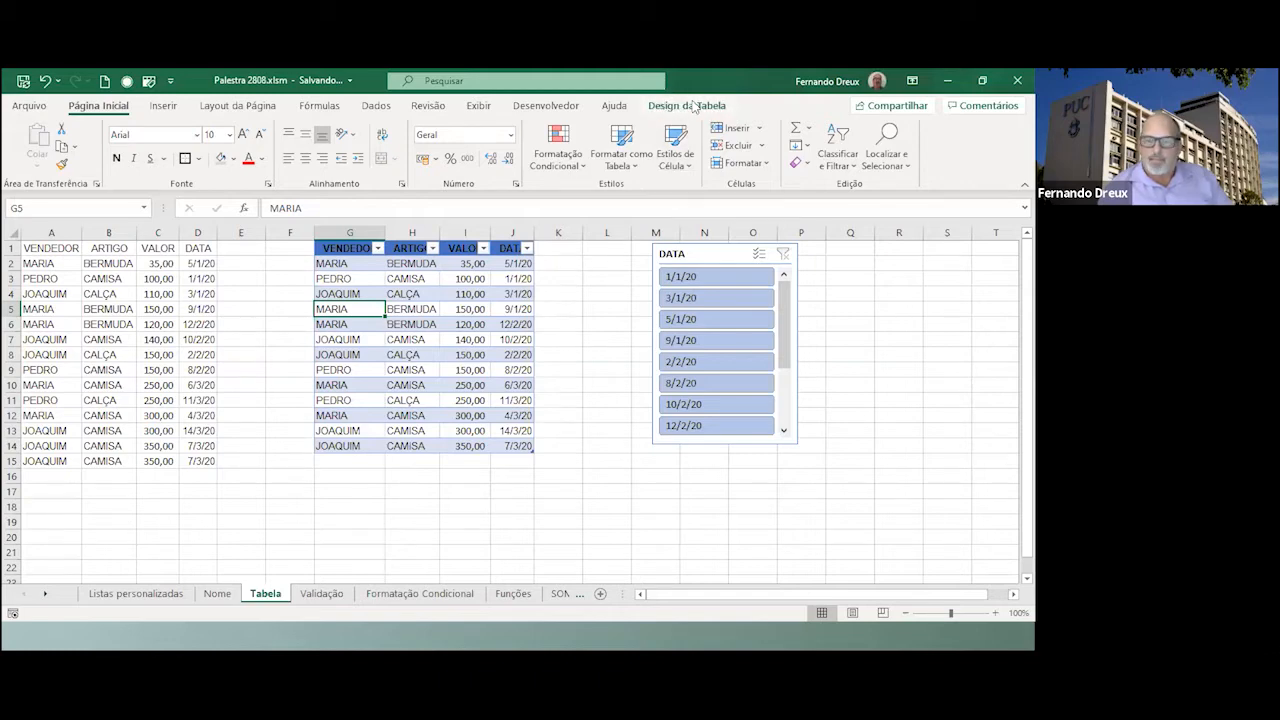
click(688, 106)
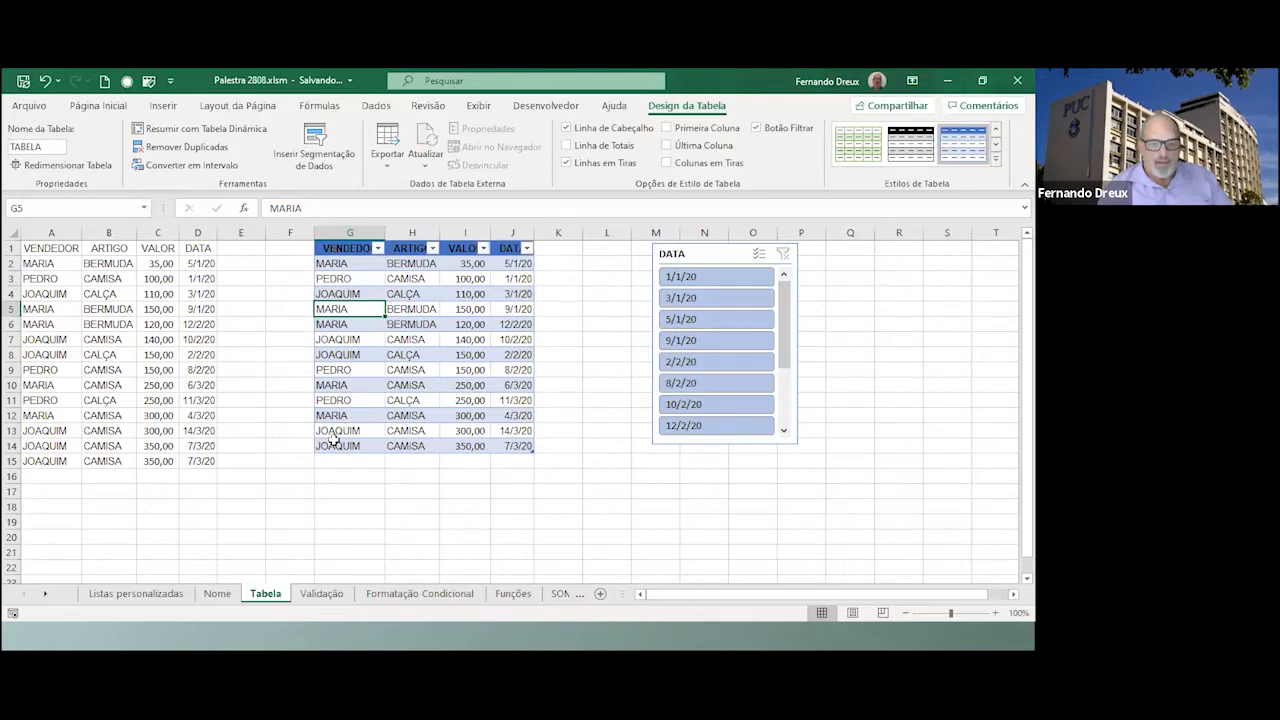
drag(332, 450, 506, 447)
key(ctrl+c)
click(366, 463)
key(Return)
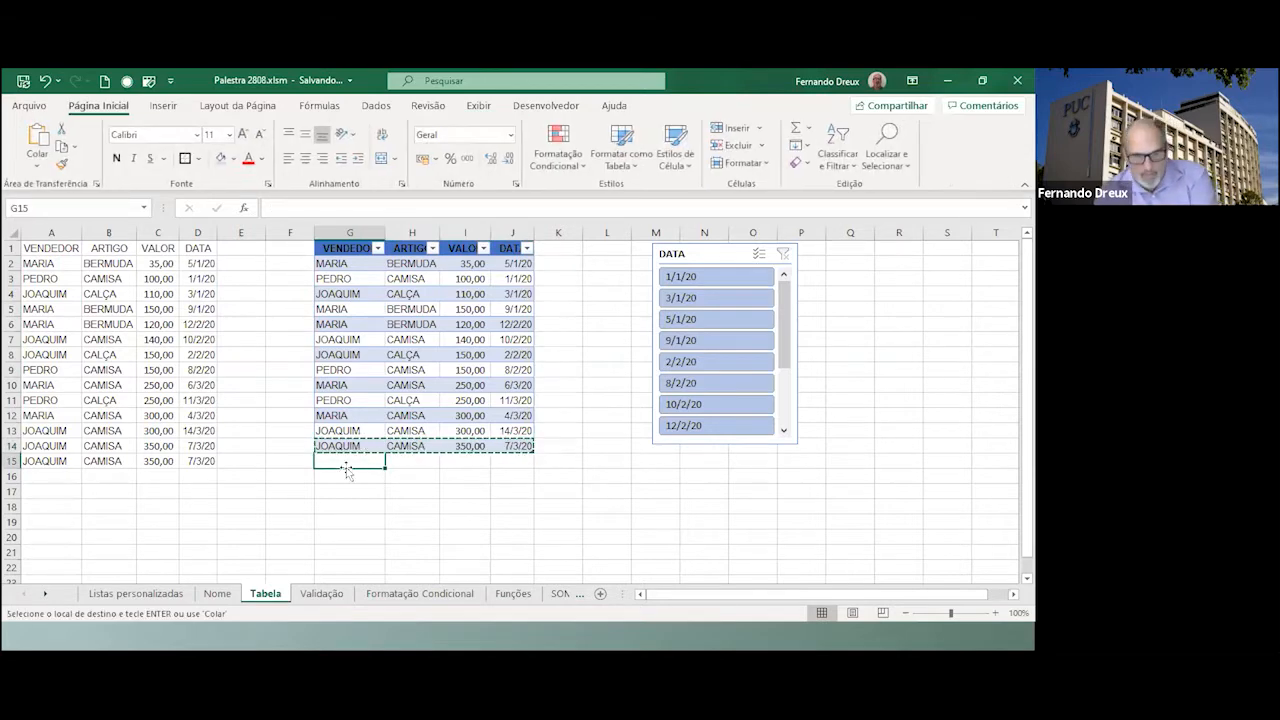
click(145, 209)
click(58, 493)
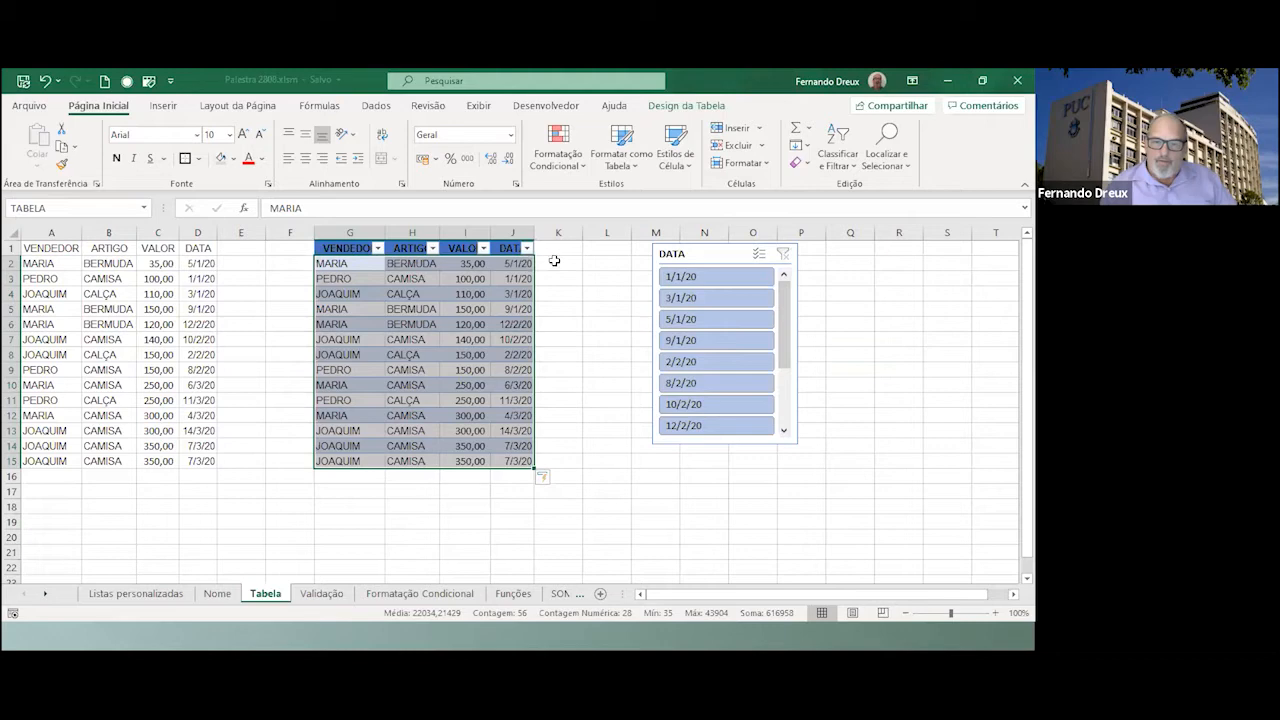
click(556, 262)
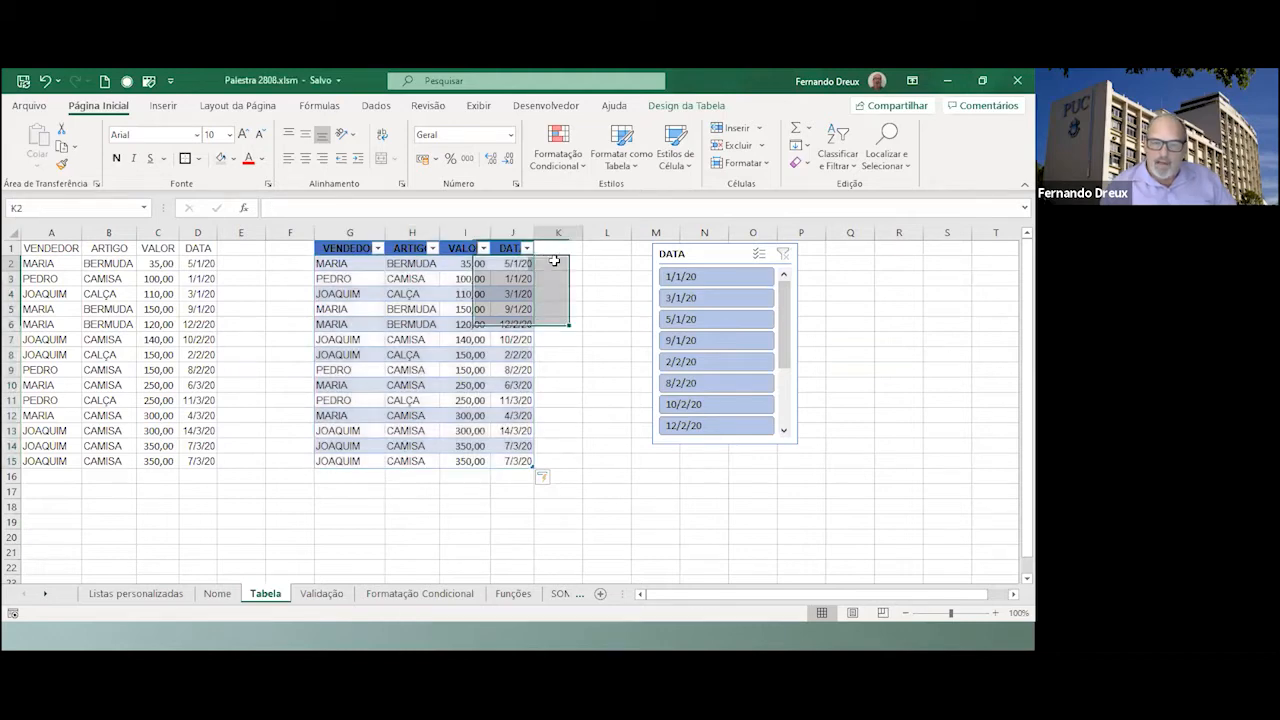
text(=)
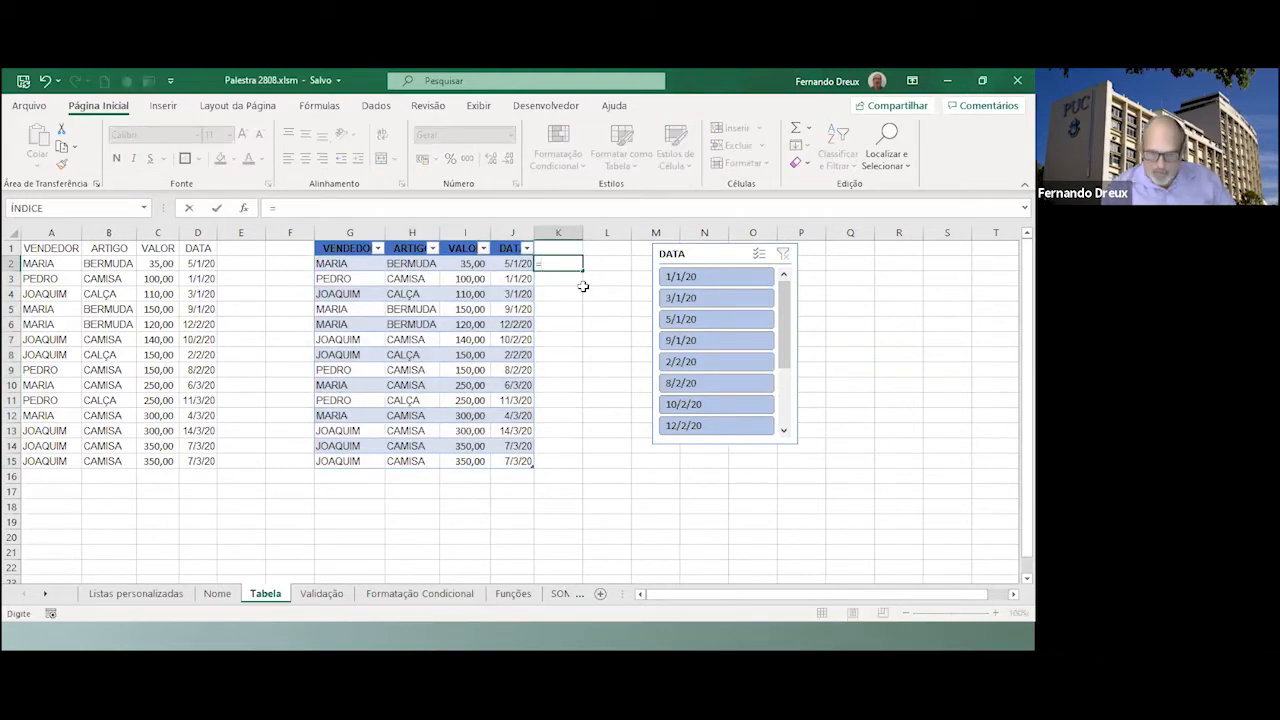
key(Left)
key(Left)
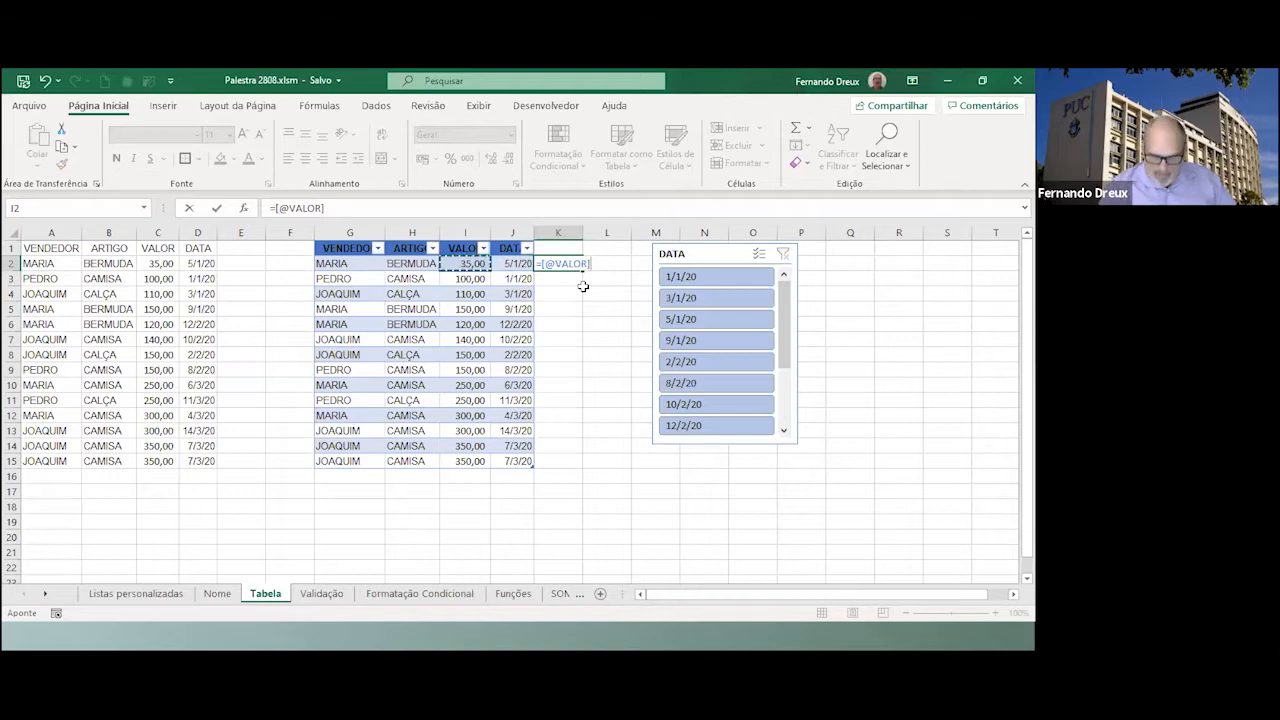
key(Return)
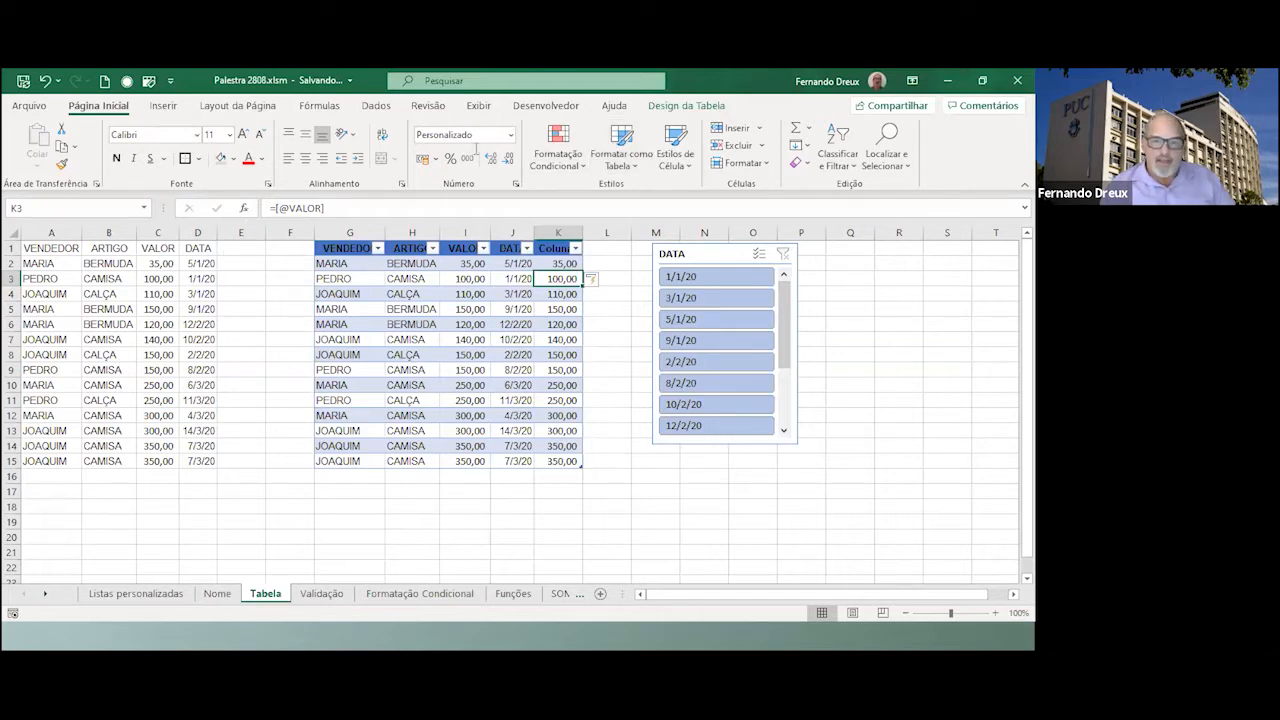
Check in the Name Manager which cells the name INTERVALO refers to.
click(319, 105)
click(510, 150)
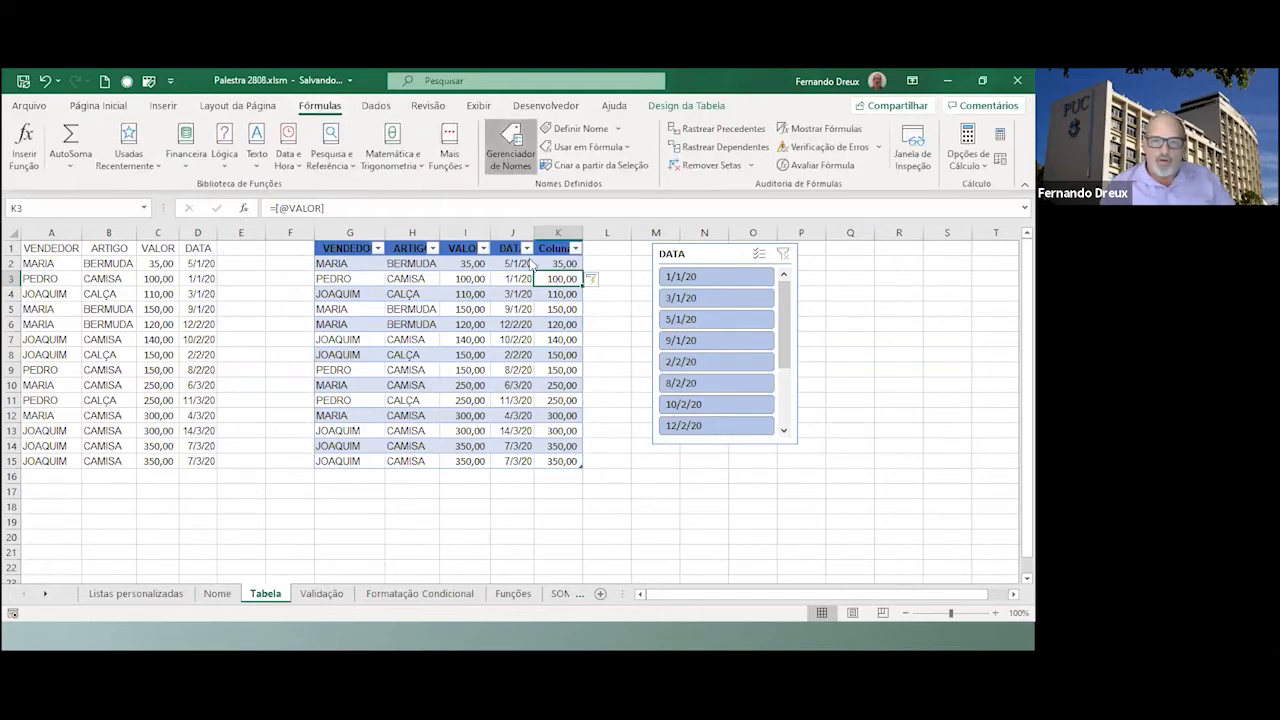
scroll(388, 435, down, 1)
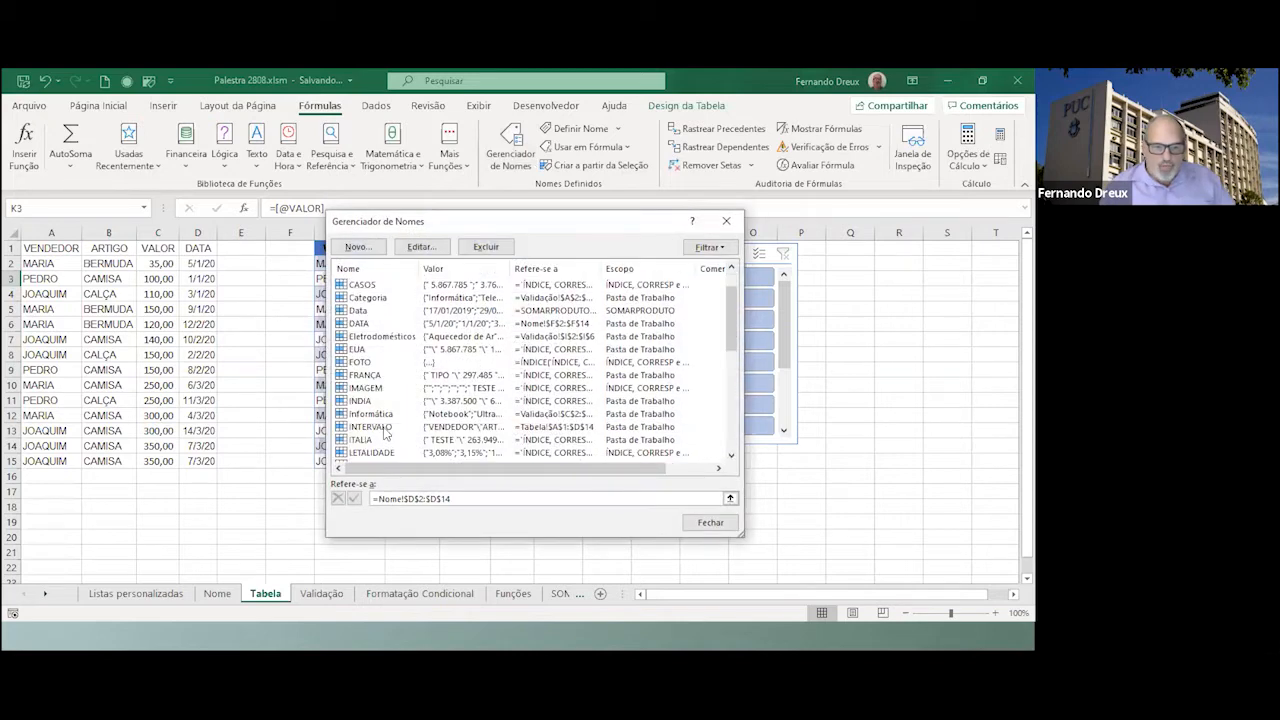
click(385, 428)
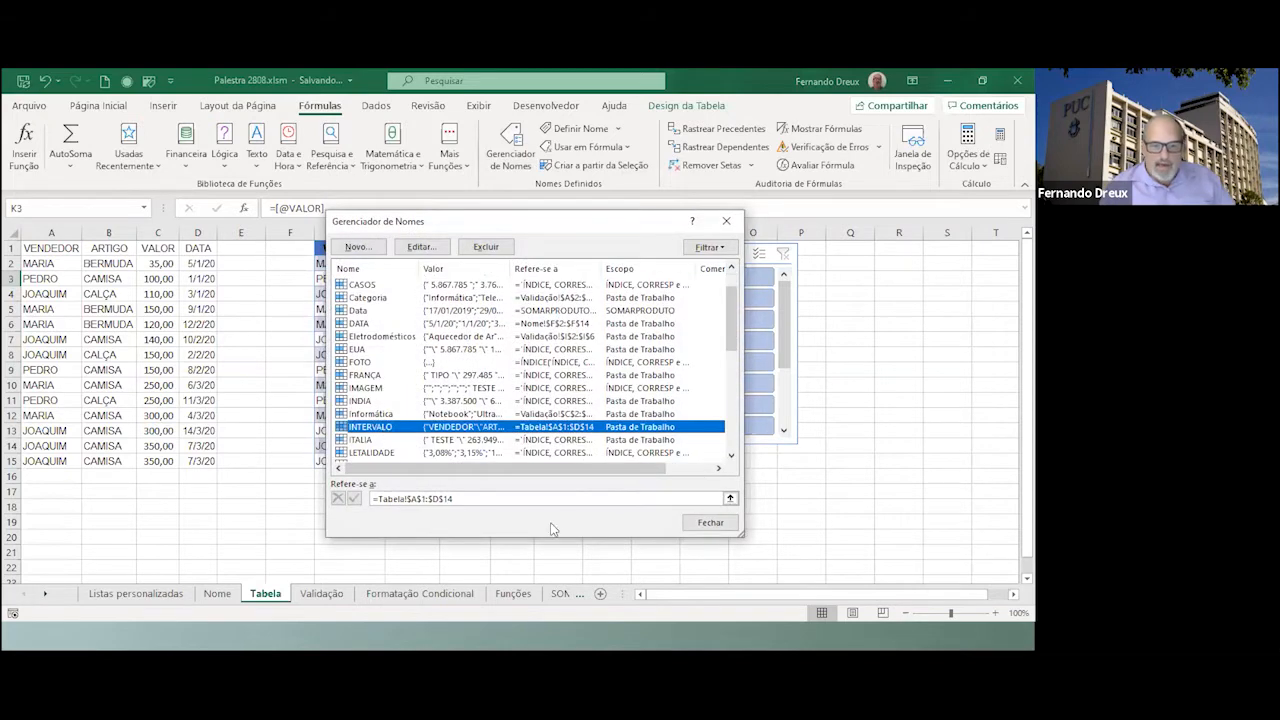
click(710, 522)
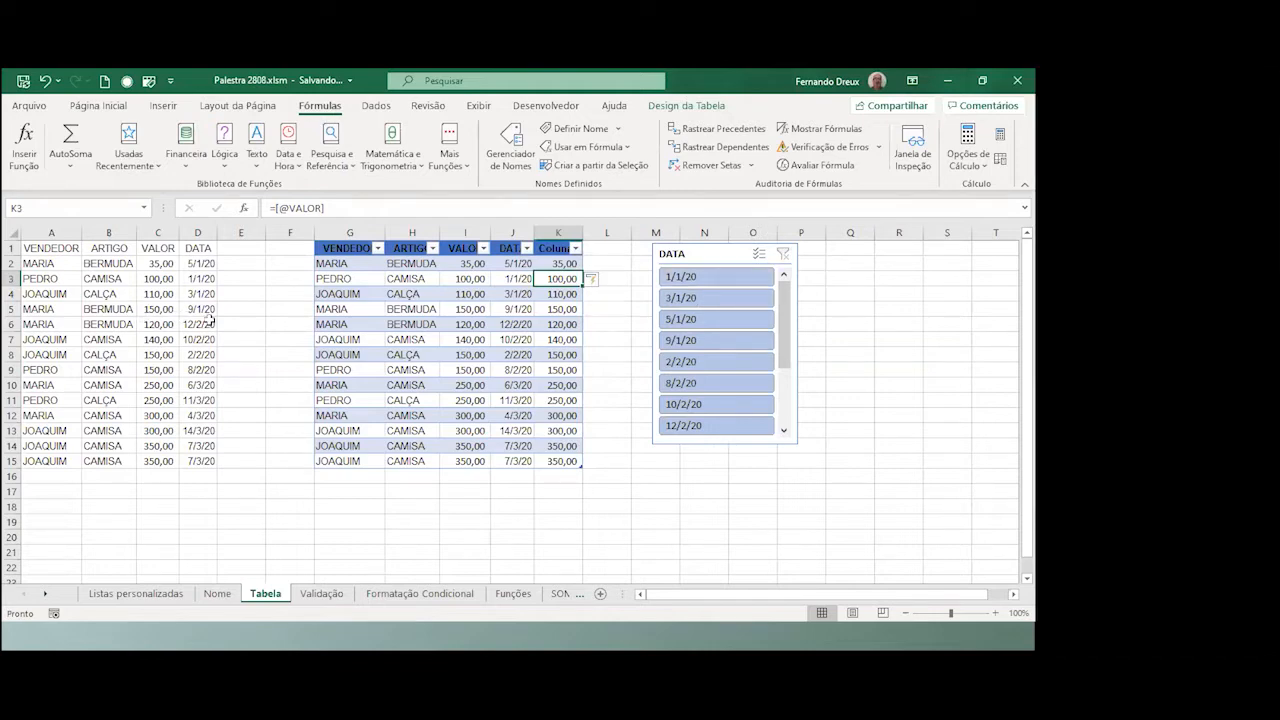
Filter the formatted table by 1/1/20, 3/1/20 and 5/1/20 with the DATA slicer, try 9/1/20 as well, and clear the filter.
click(115, 309)
click(116, 369)
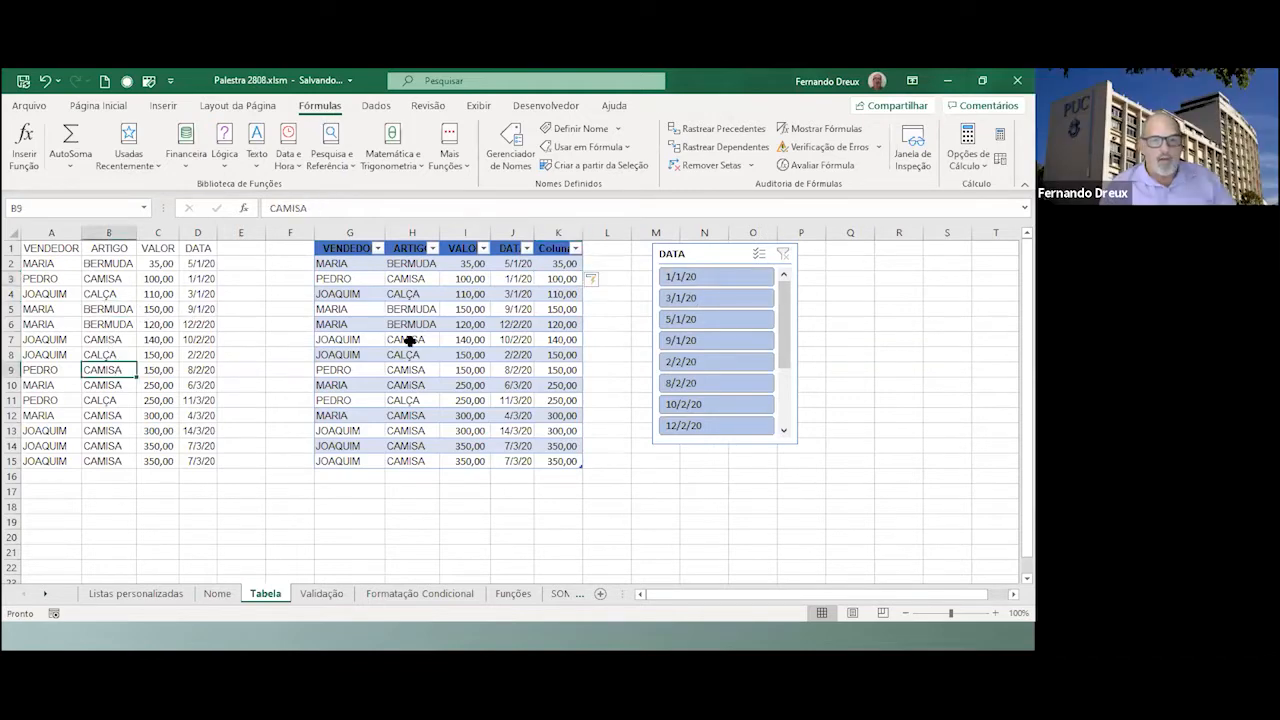
click(414, 340)
click(729, 274)
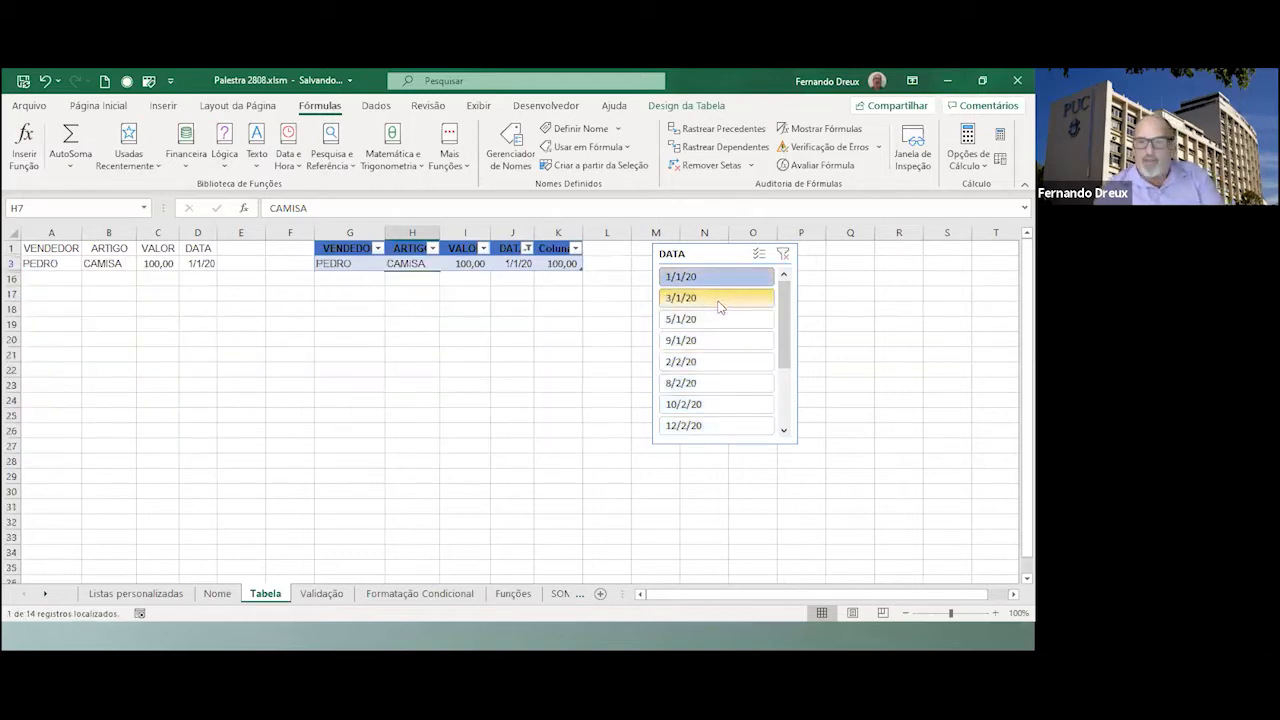
ctrl+click(719, 303)
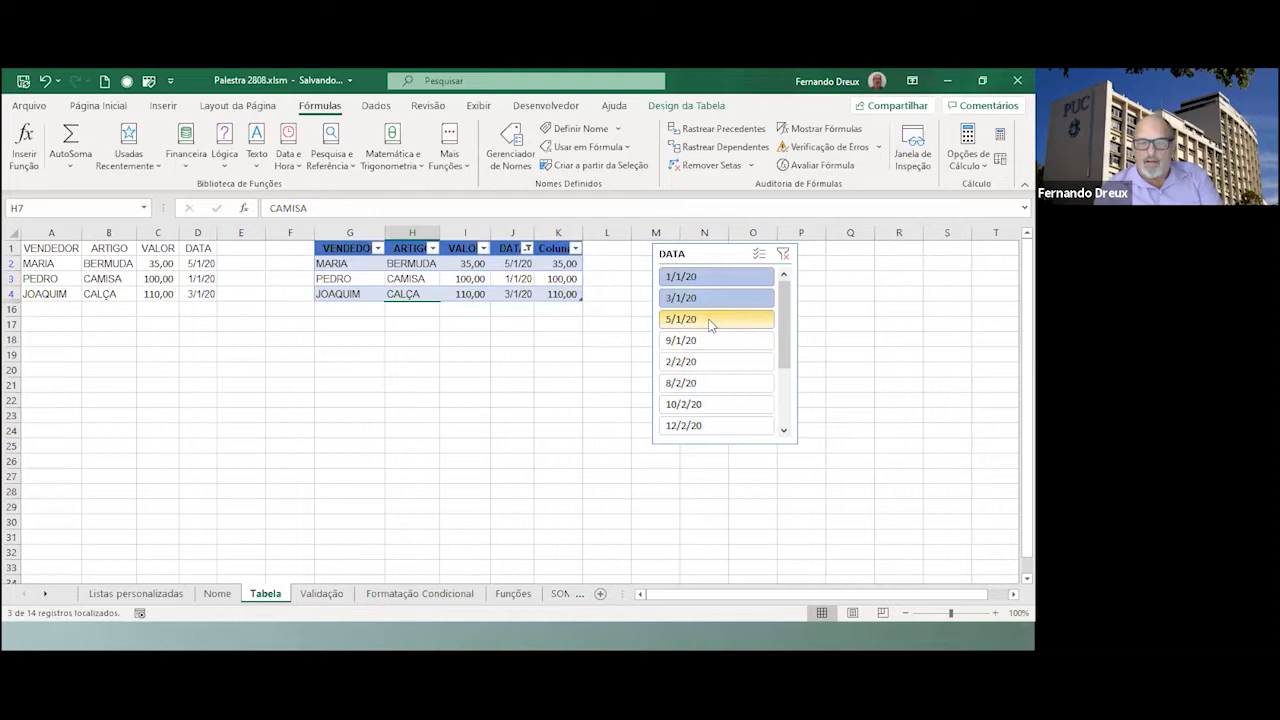
ctrl+click(710, 322)
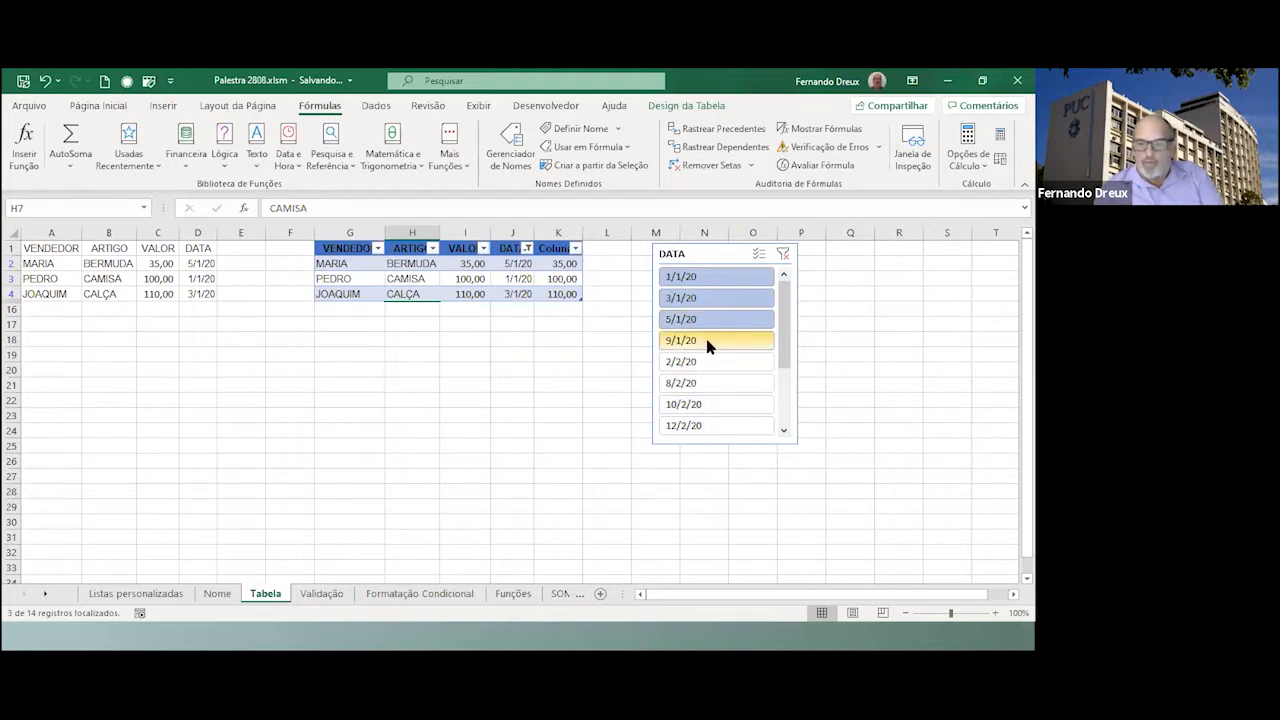
ctrl+click(708, 343)
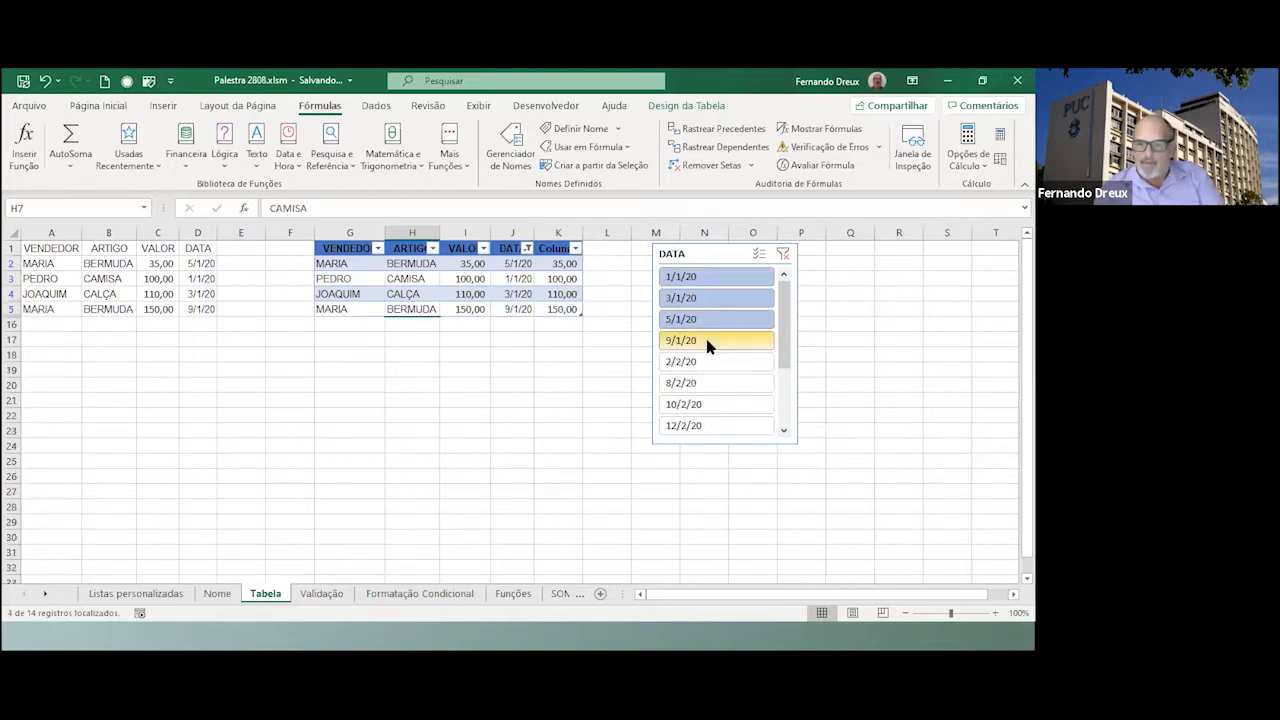
ctrl+click(707, 343)
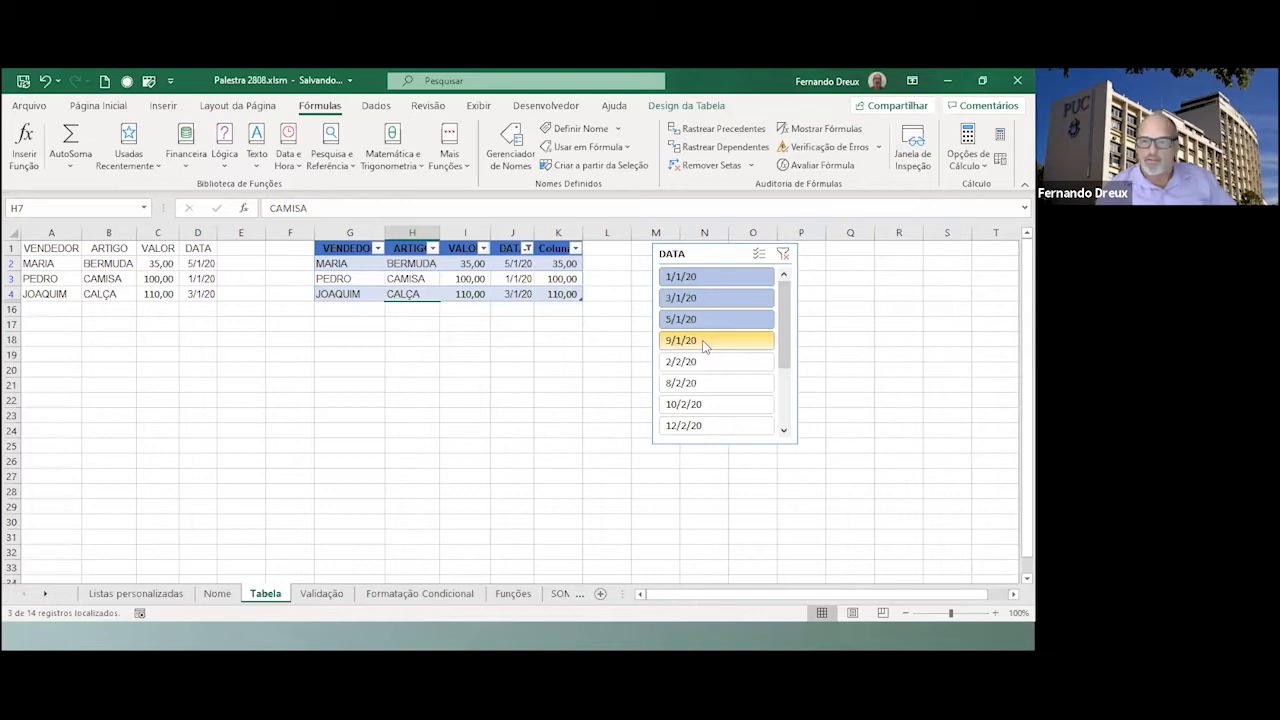
click(784, 257)
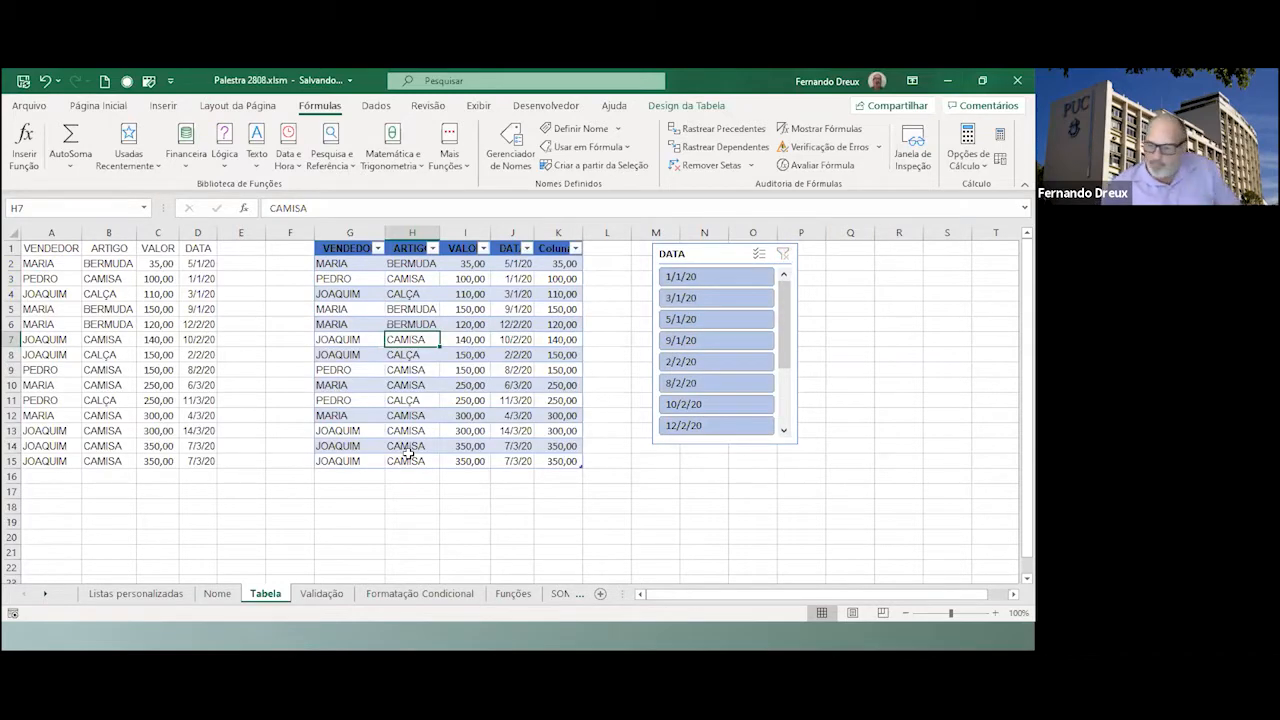
On the Validação sheet, enter the sample texts vnbvnvbn in M9, bnbvnvb in M13, bnvbn in M11 and bn in M17.
click(314, 596)
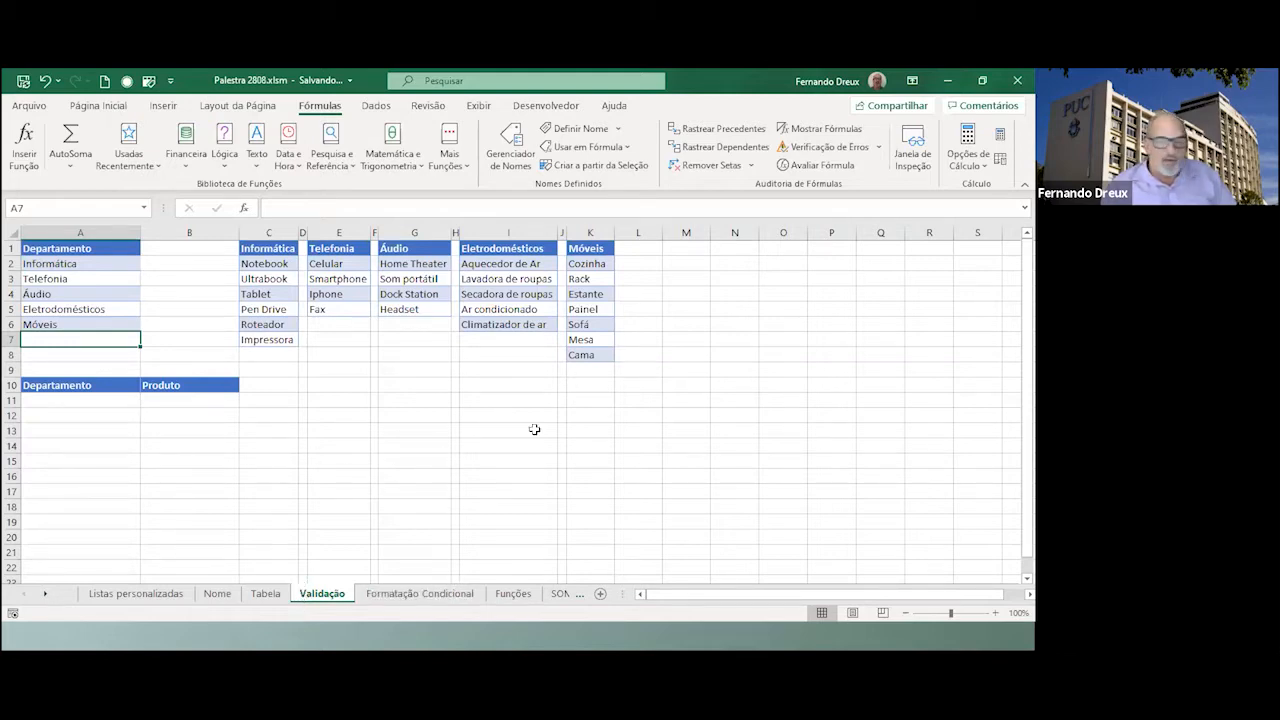
click(686, 366)
text(vnbvnvbn)
click(690, 430)
text(bnbvnvb)
click(694, 400)
text(bnvbn)
click(686, 491)
text(bn)
Enter the sample numbers 452545 in N5, 54 in N10 and 45 in M5.
click(713, 310)
text(452545)
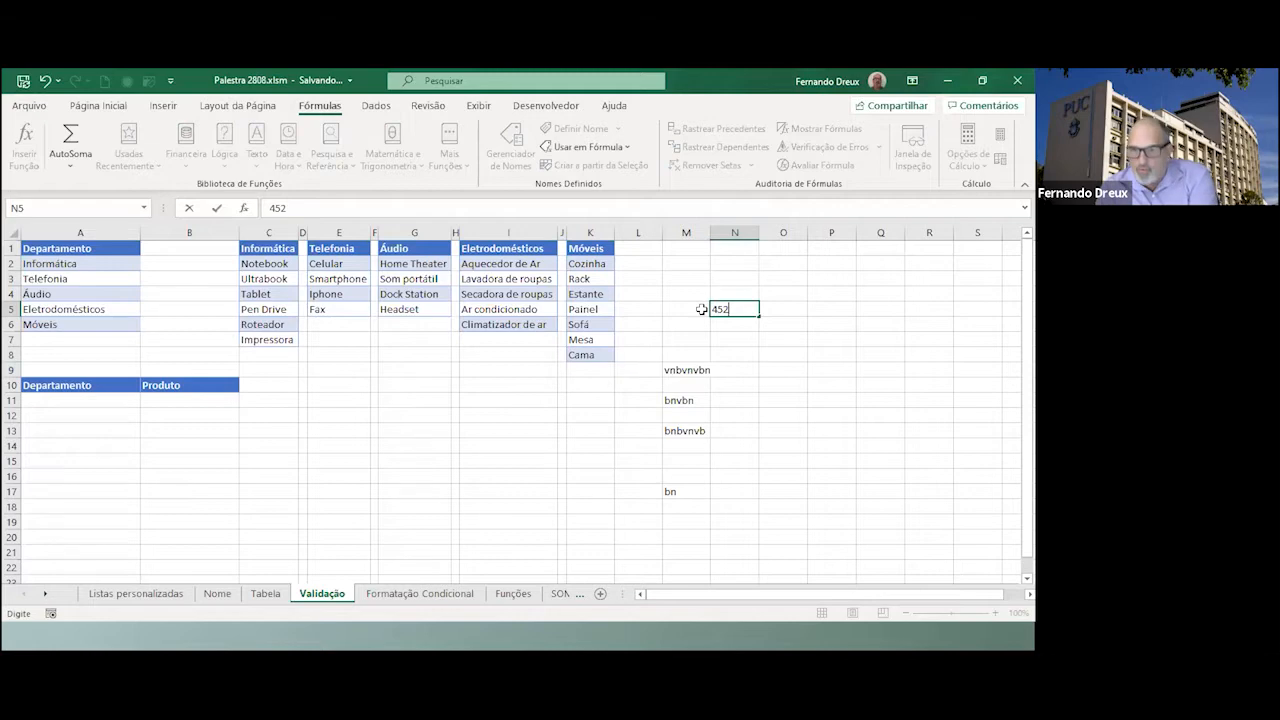
click(738, 384)
text(545)
key(Return)
click(679, 305)
text(45)
click(695, 353)
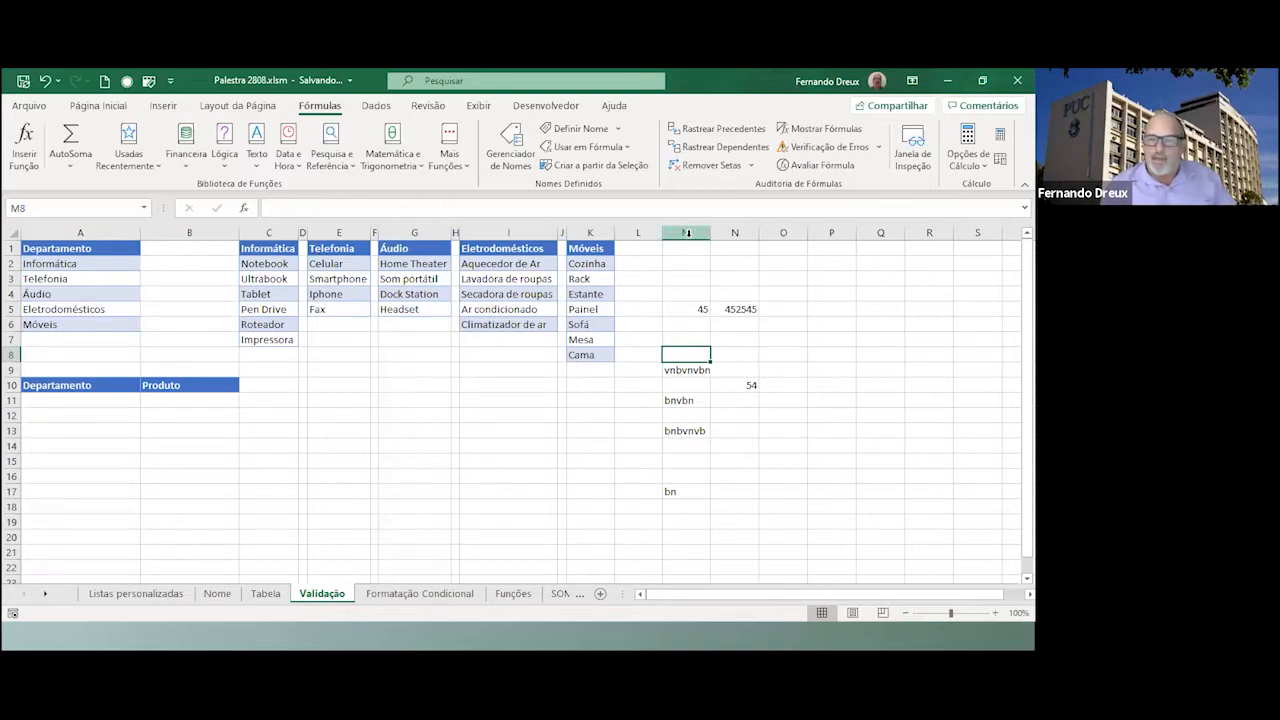
Apply data validation to the whole column M, allowing only dates greater than (é maior do que) a 01/01 start date.
click(687, 232)
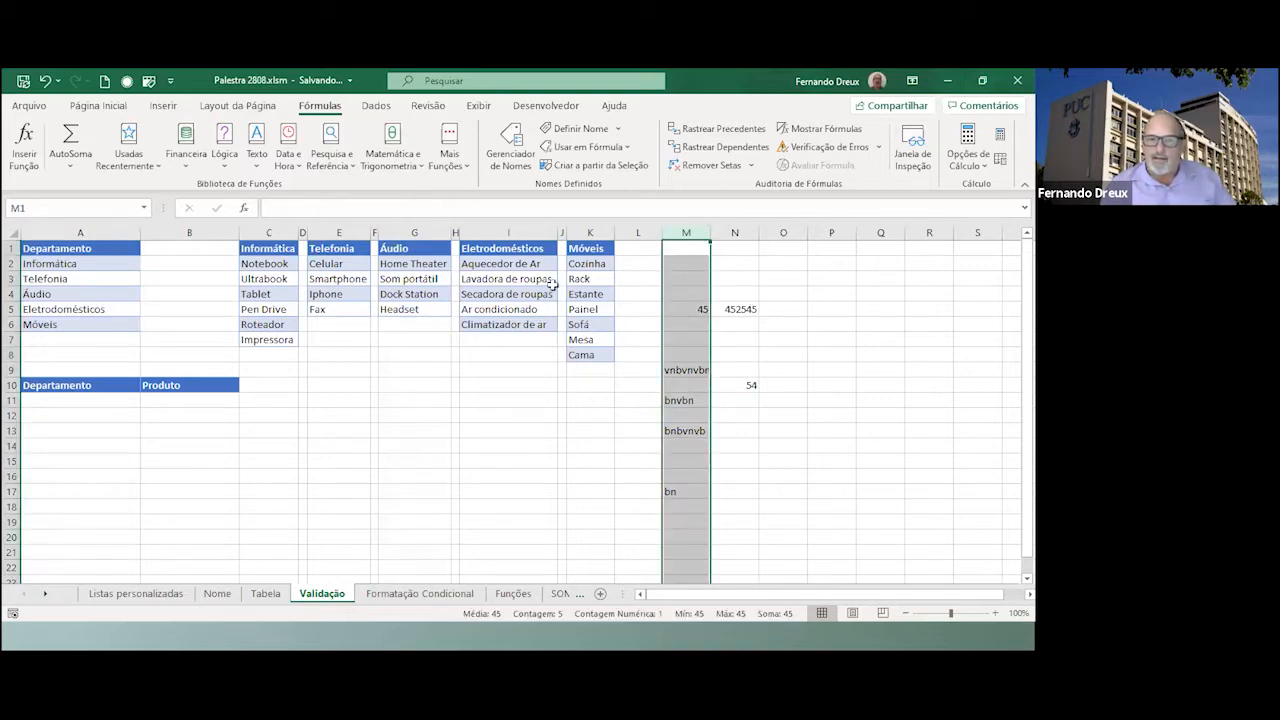
click(376, 105)
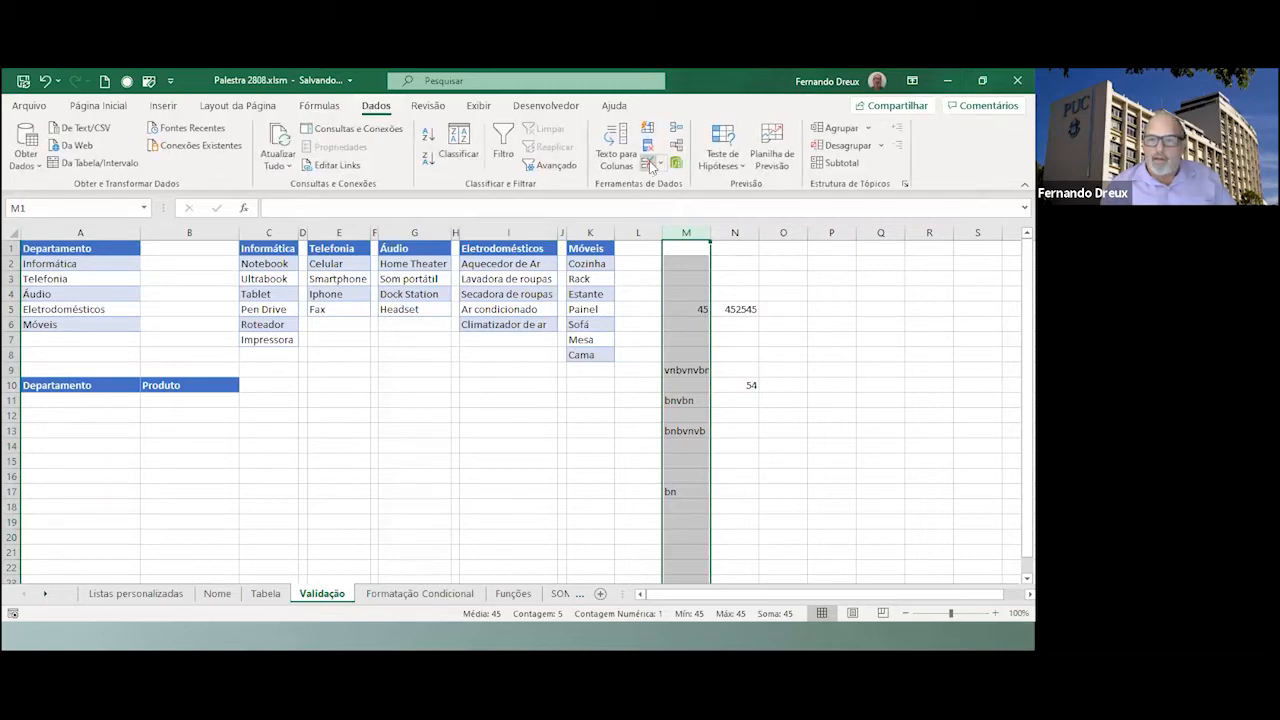
click(648, 162)
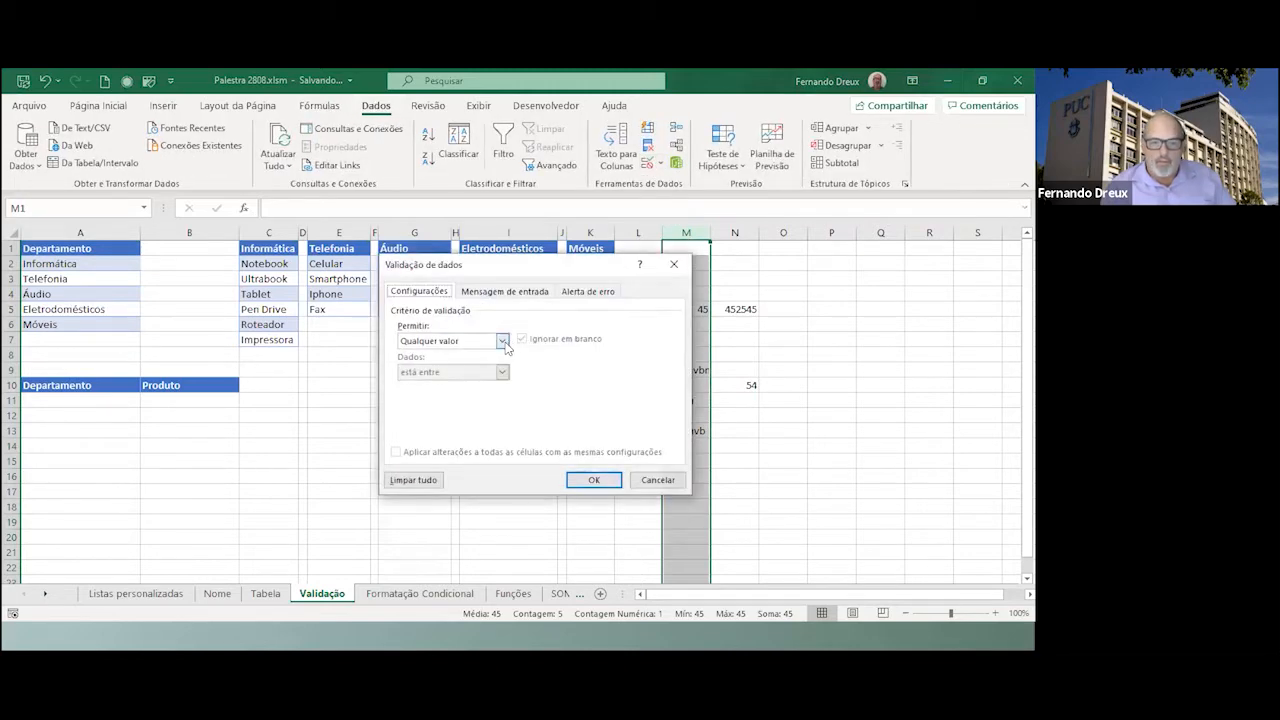
click(503, 341)
click(435, 406)
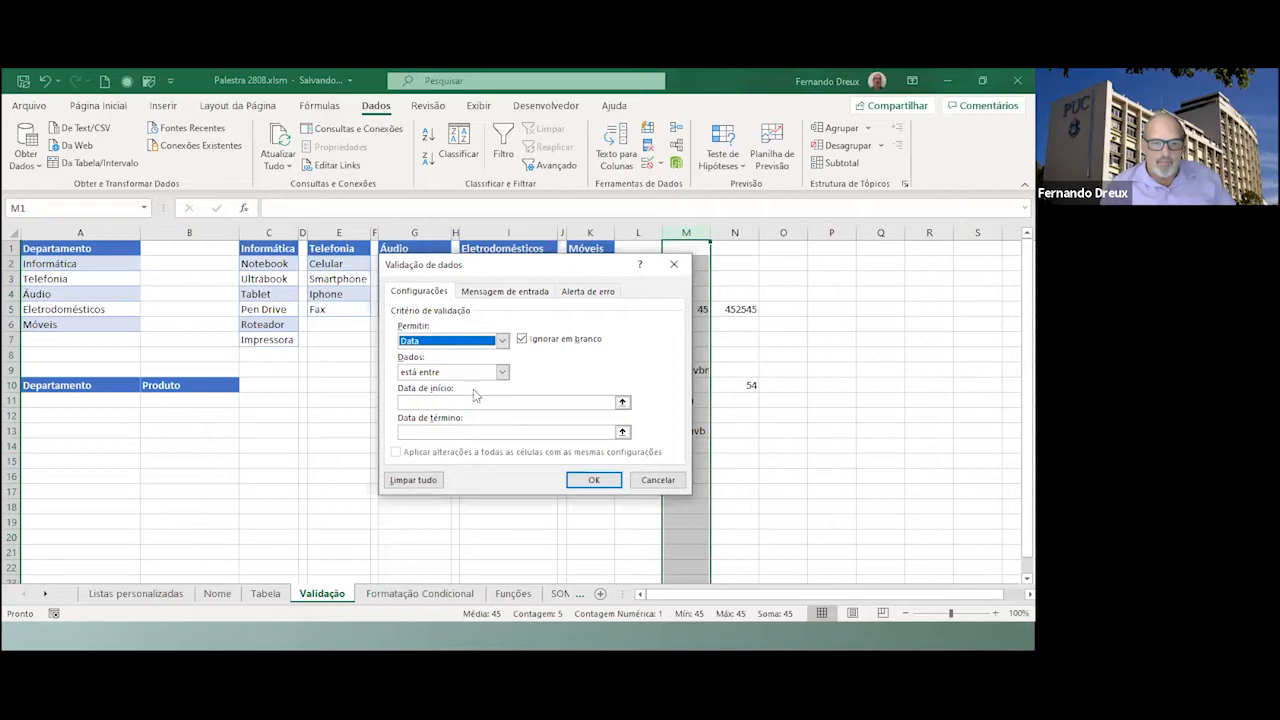
click(480, 401)
click(510, 372)
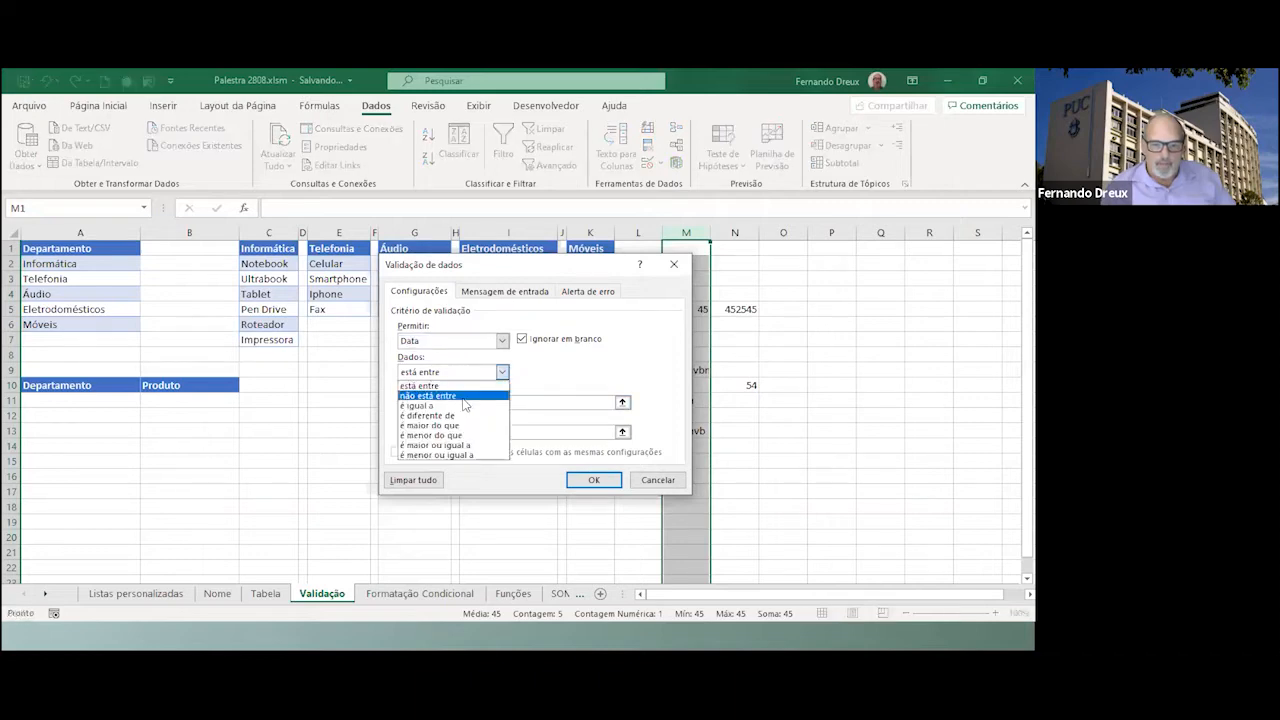
click(448, 432)
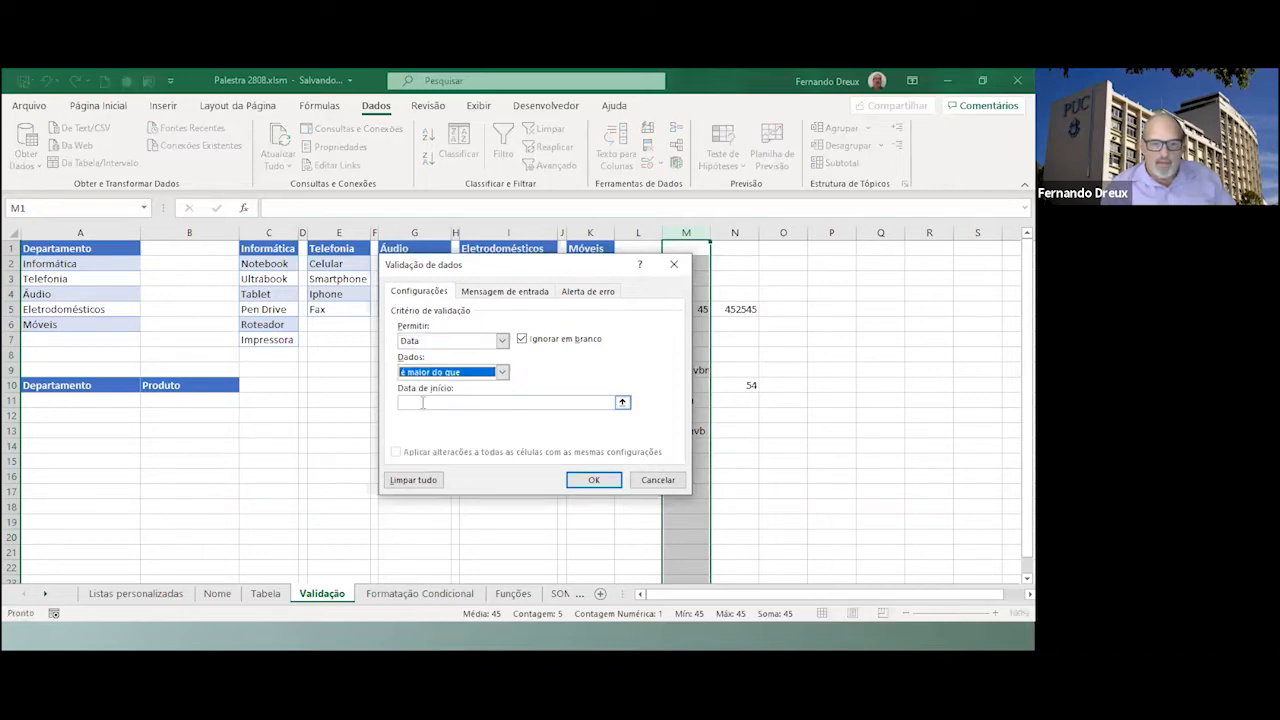
click(422, 402)
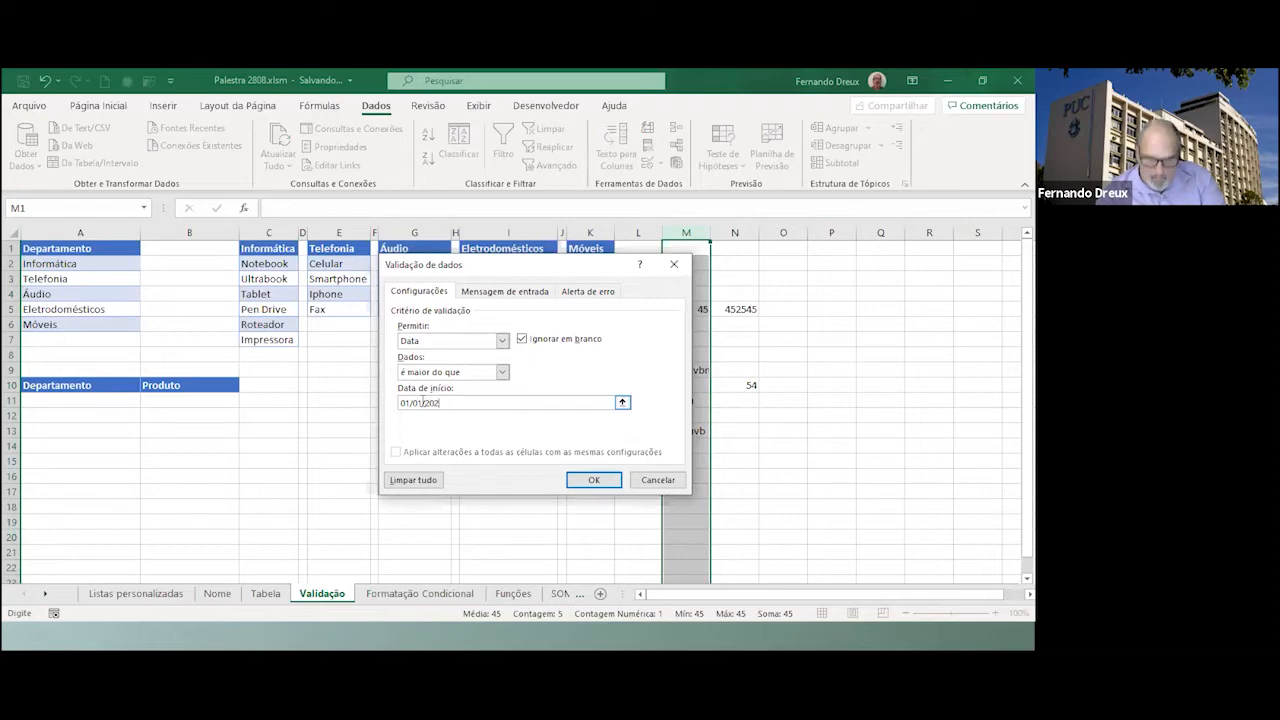
click(593, 480)
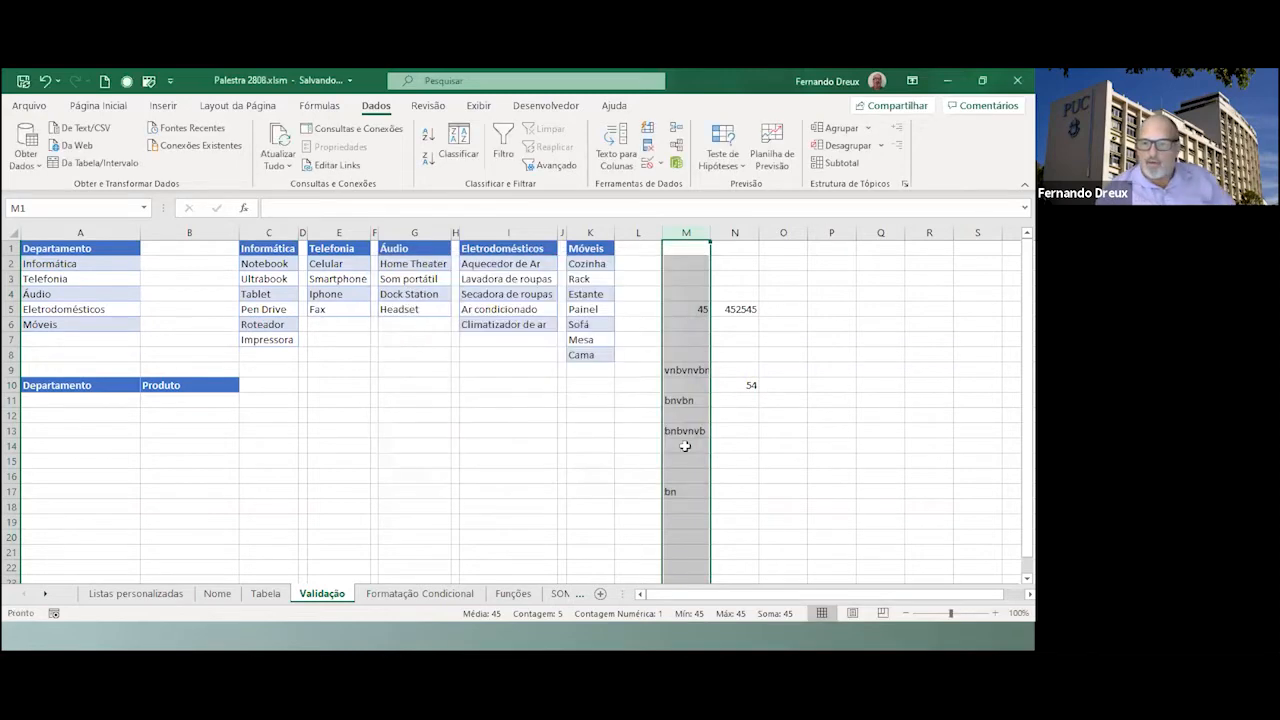
Test the date validation by trying to enter vbccb in M15 and vbvc in M3, cancelling each entry.
click(682, 462)
text(vbccb)
key(Return)
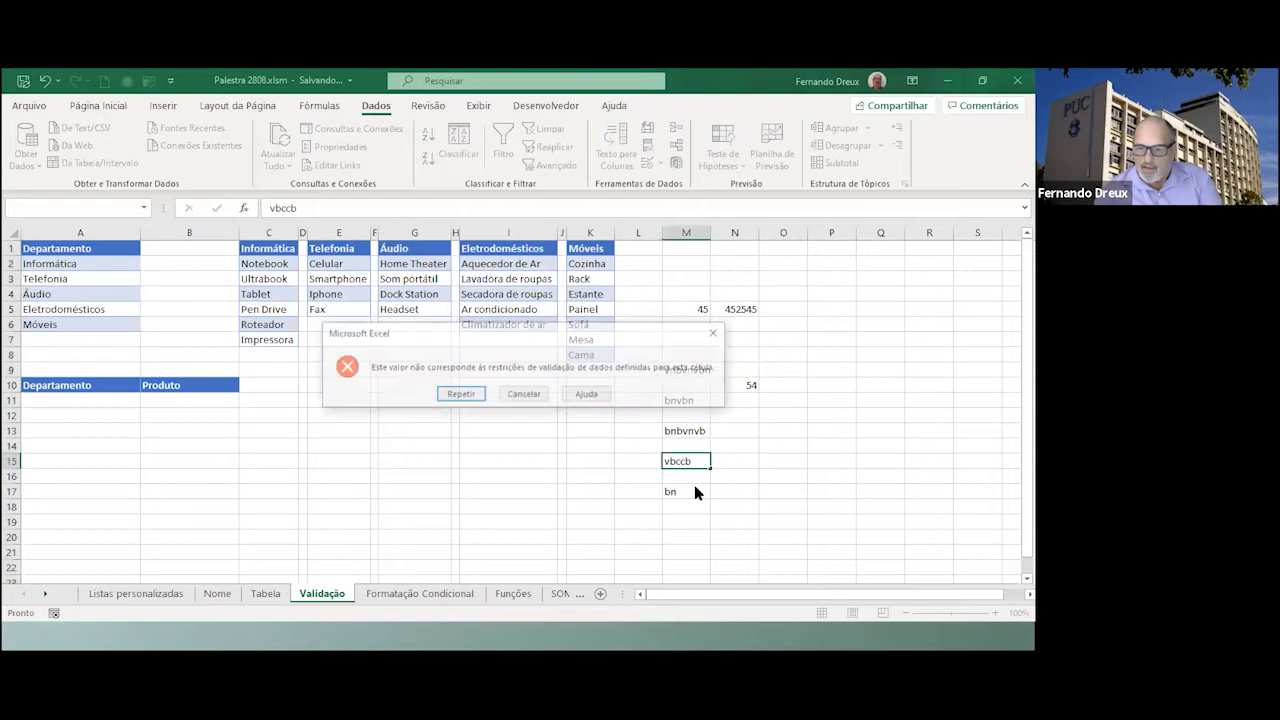
click(524, 395)
click(686, 279)
text(vbvc)
key(Return)
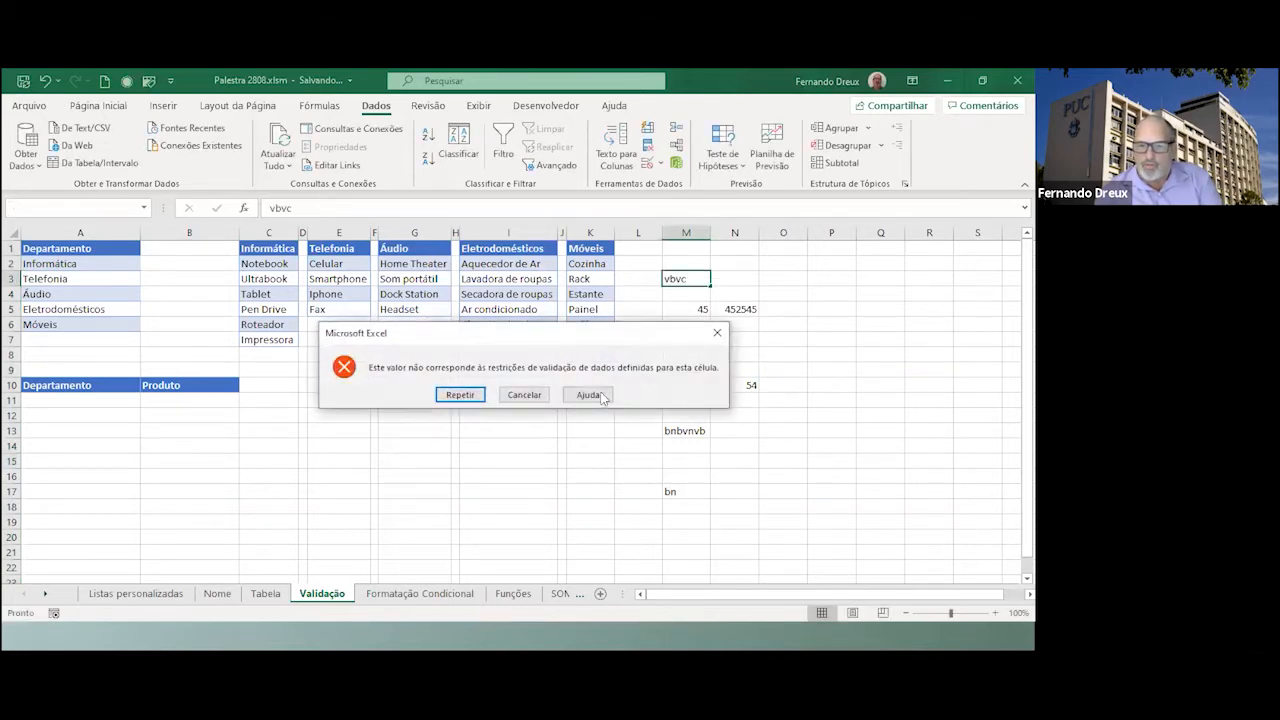
click(530, 399)
Enter the current date, 28/08/2020, in M7 and autofit the width of column M.
click(697, 339)
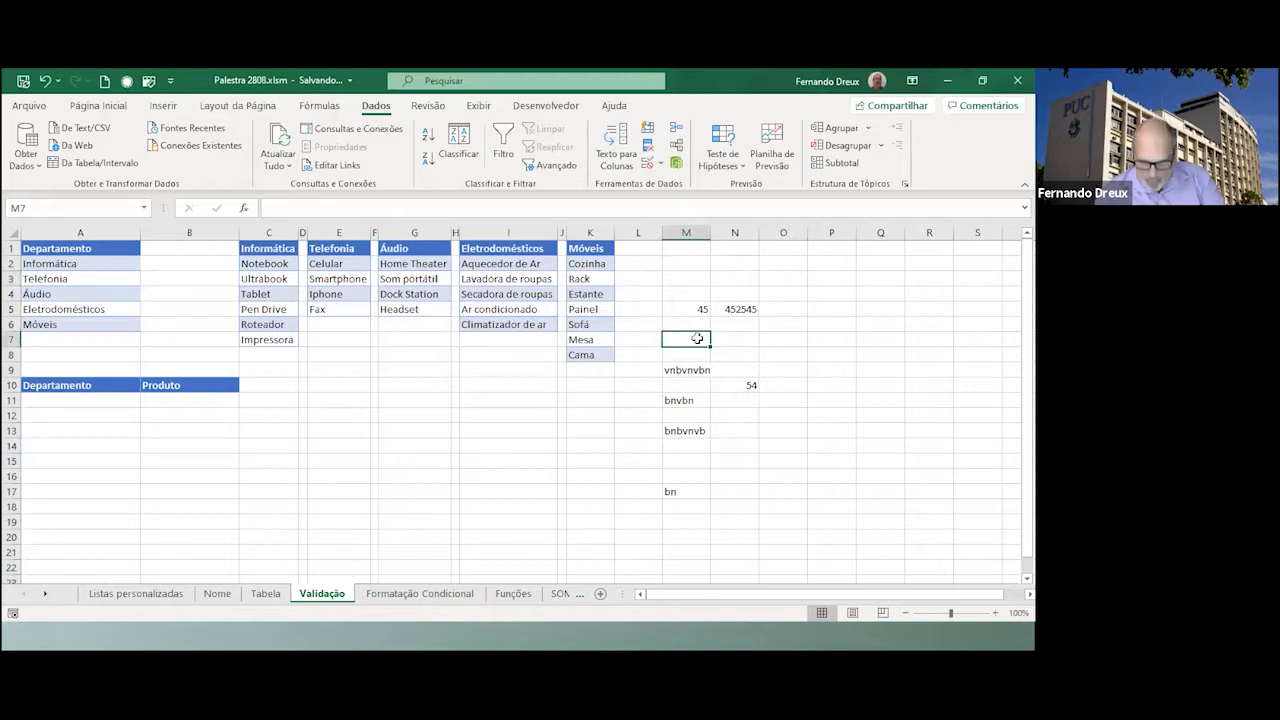
key(ctrl+semicolon)
key(Return)
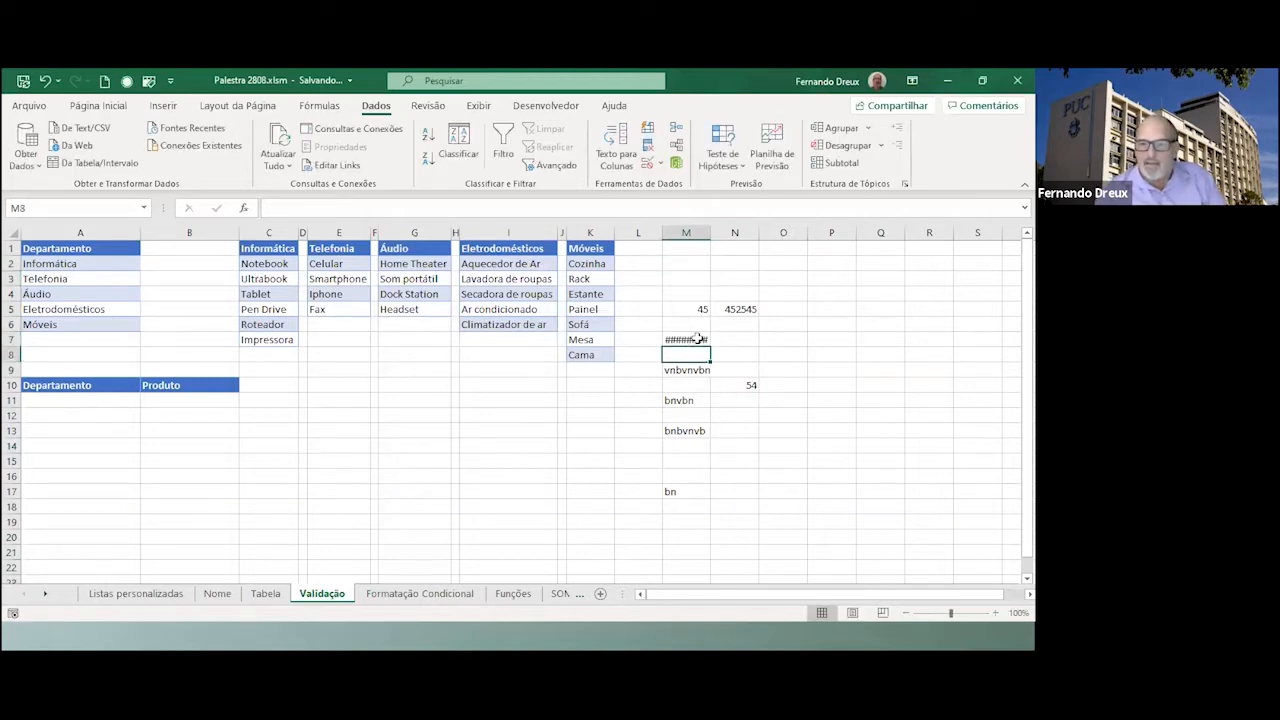
double_click(708, 231)
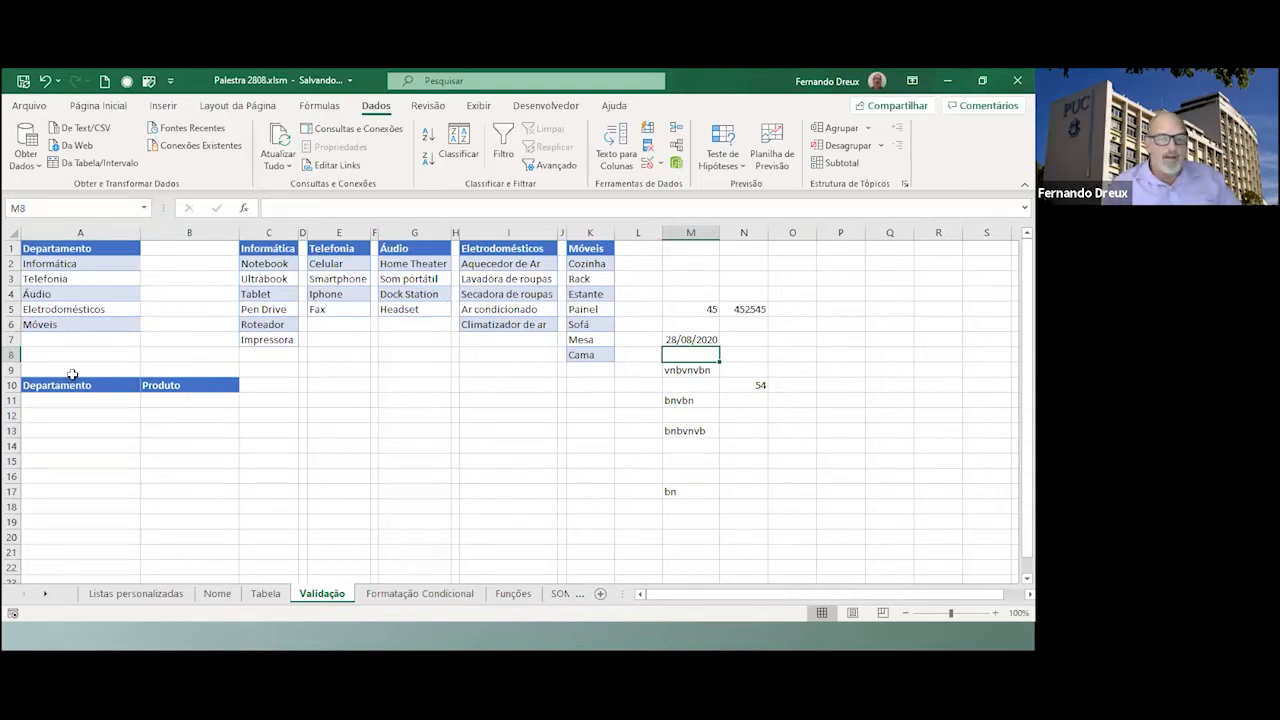
Check the range names of the Departamento, Informática and Telefonia lists, and select A11 to view its validation prompt.
drag(55, 262, 63, 322)
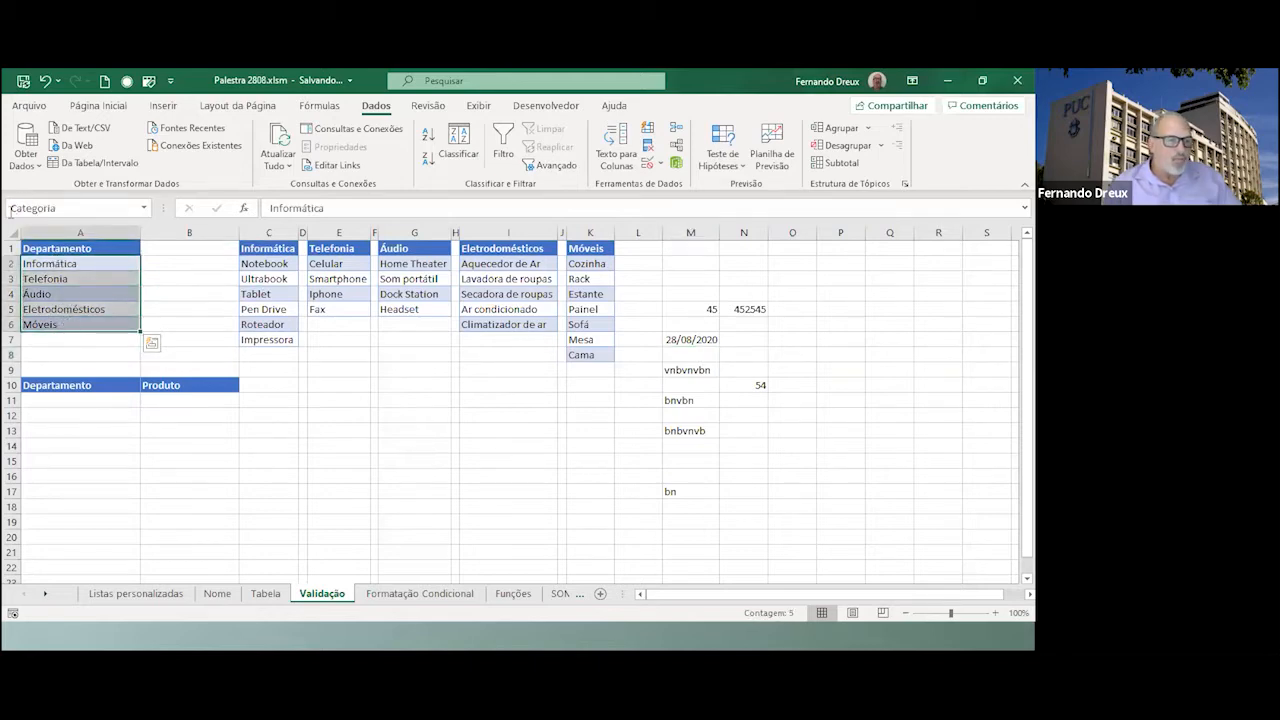
drag(271, 265, 285, 342)
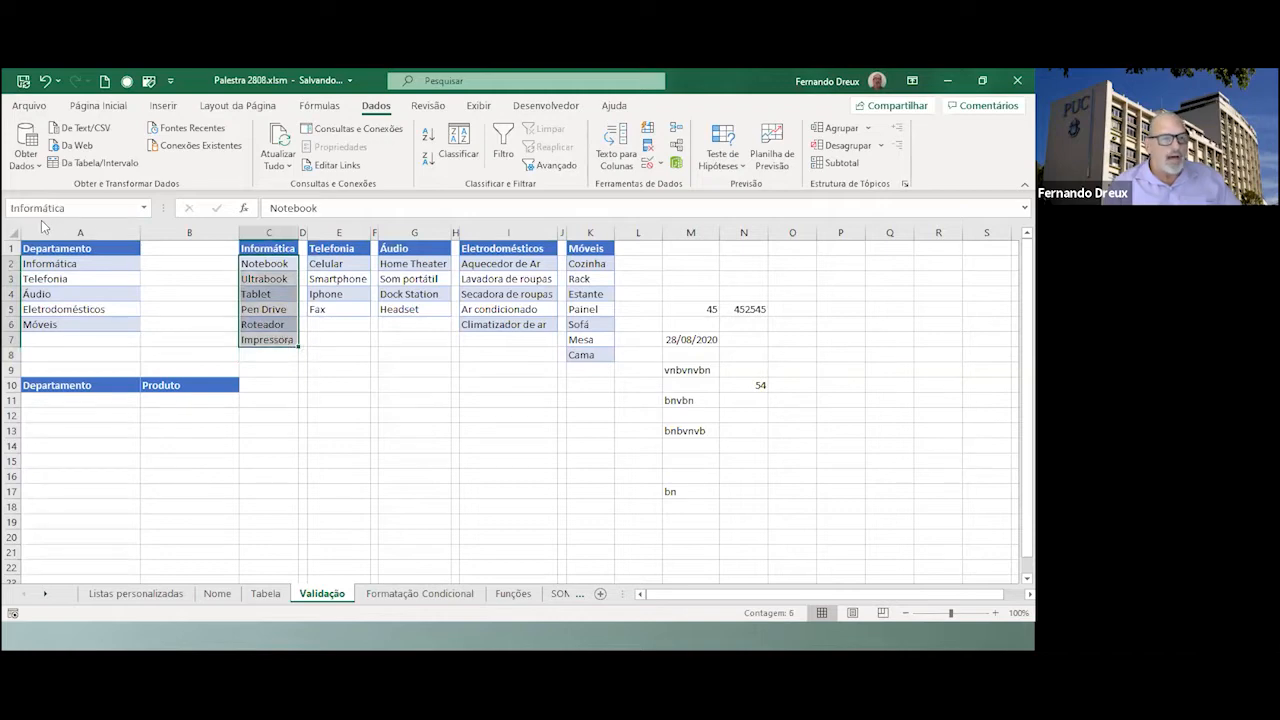
drag(332, 262, 340, 310)
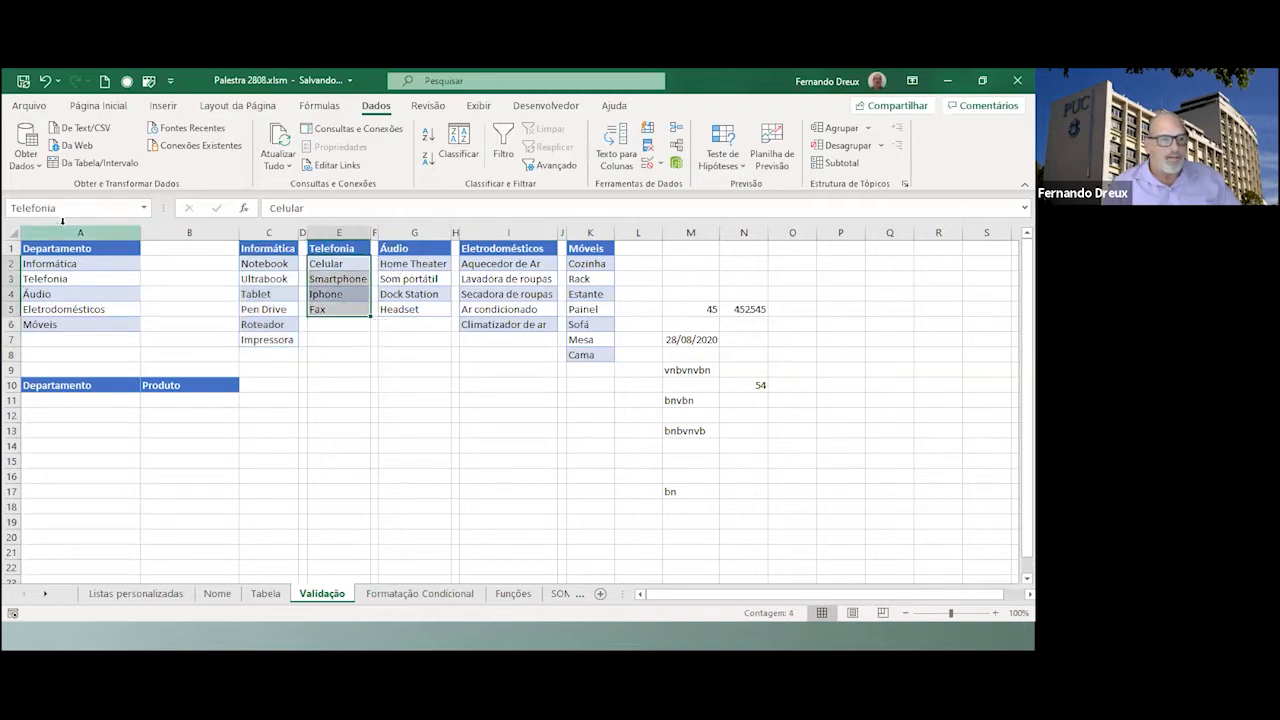
click(53, 401)
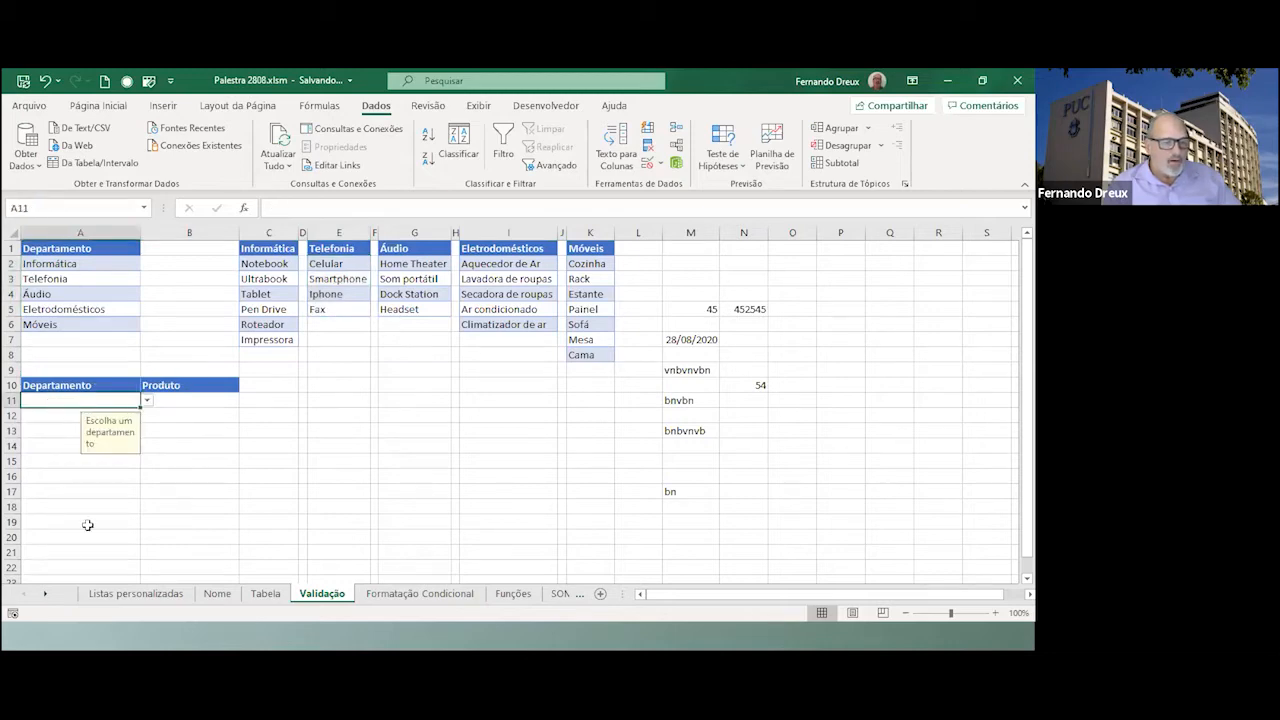
Choose Informática as the department in A11 and open the dependent Produto list in B11.
click(146, 401)
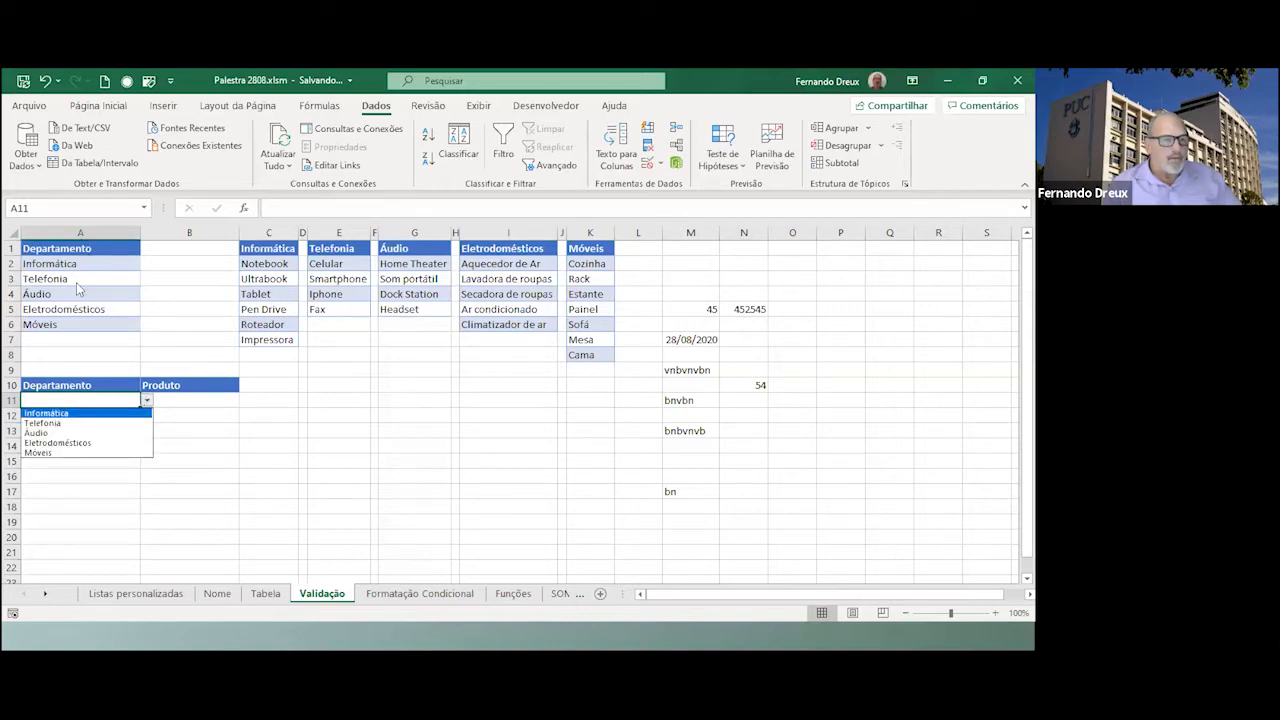
click(57, 413)
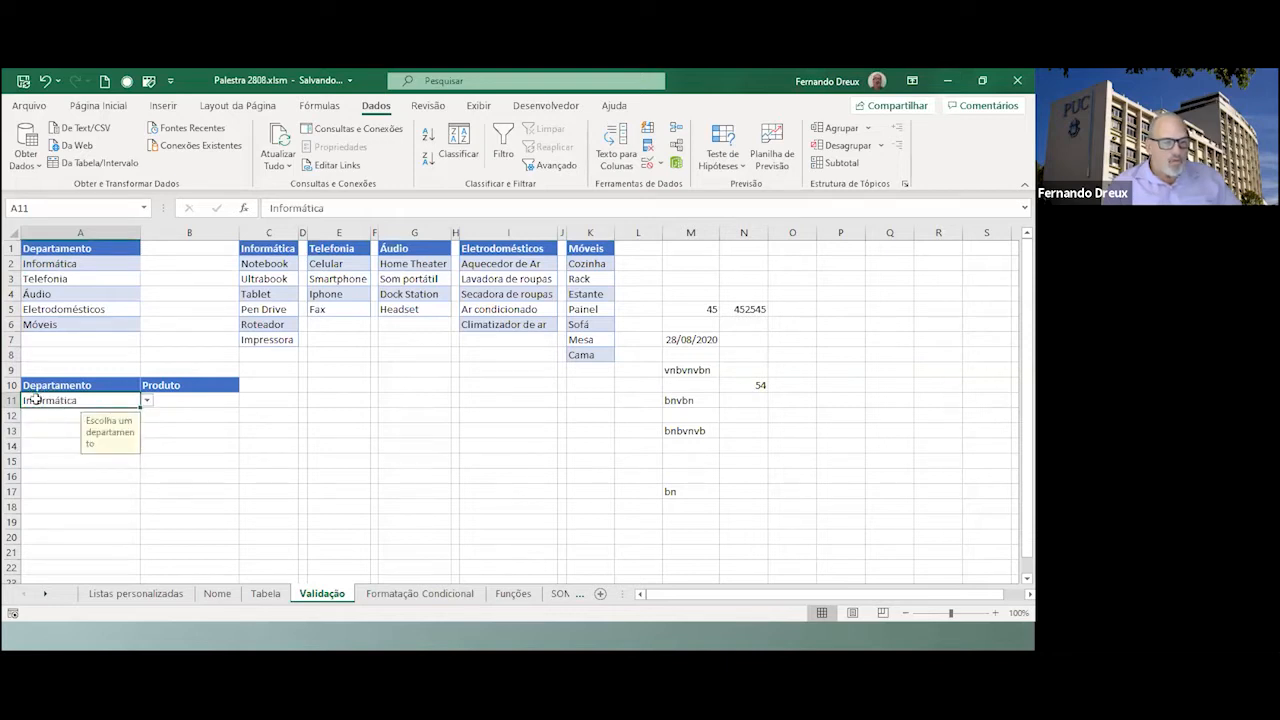
click(177, 400)
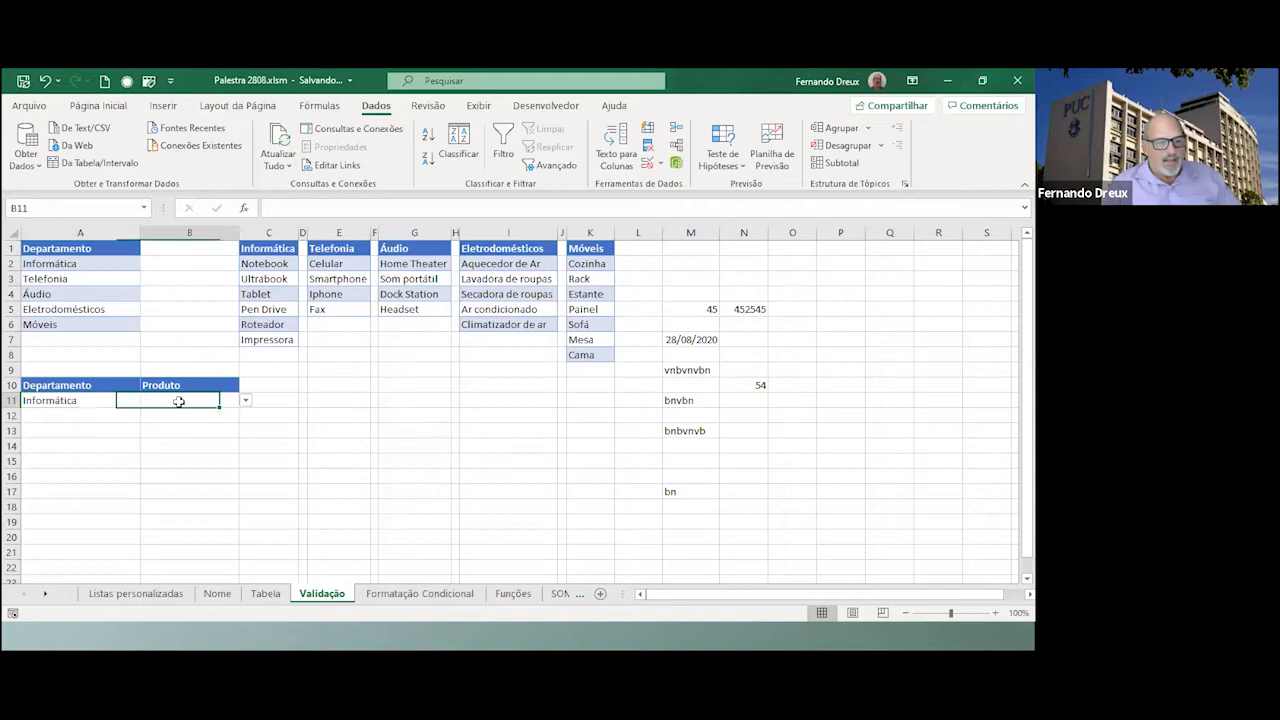
click(245, 401)
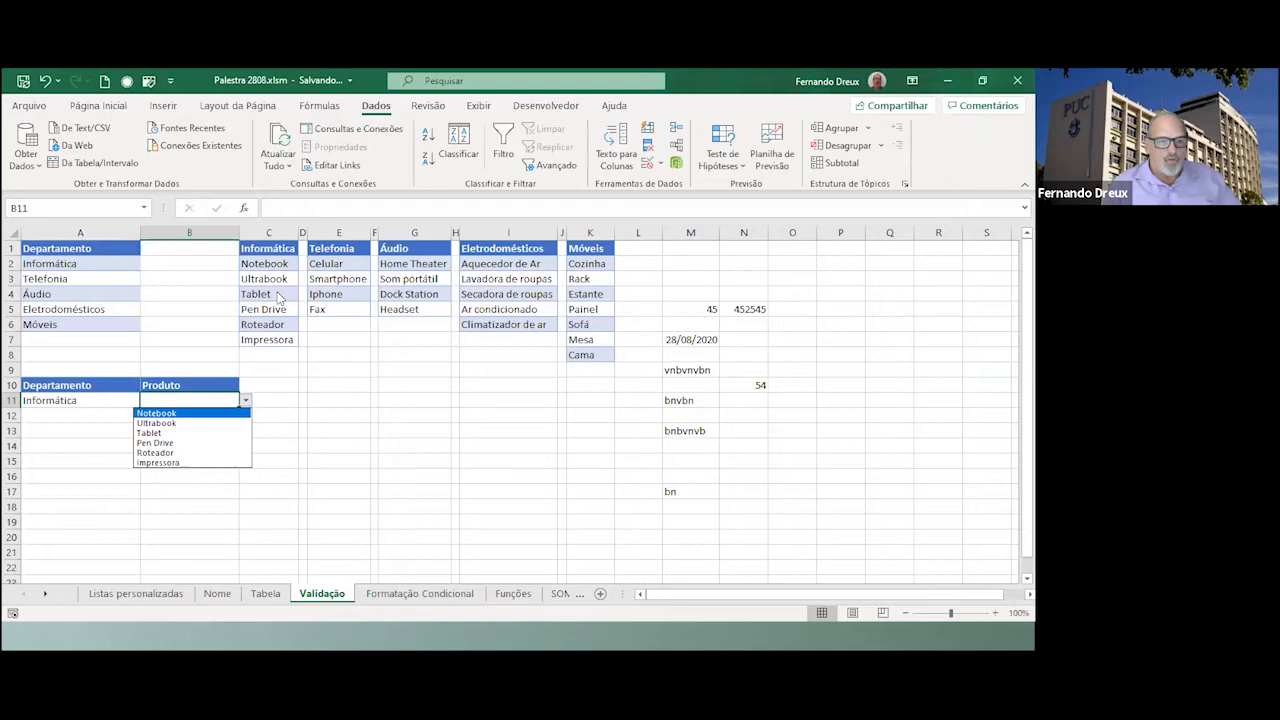
Change the department in A11 to Móveis and check the product options offered in B11 without choosing one.
click(100, 401)
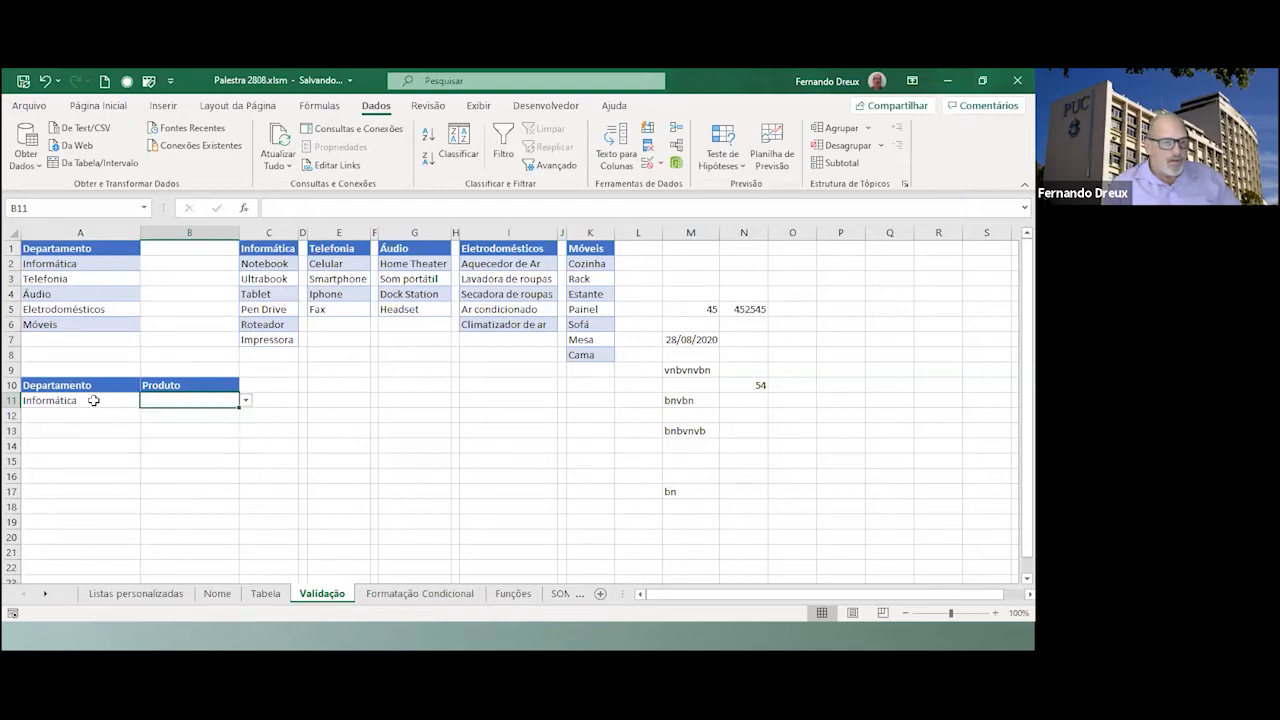
click(146, 401)
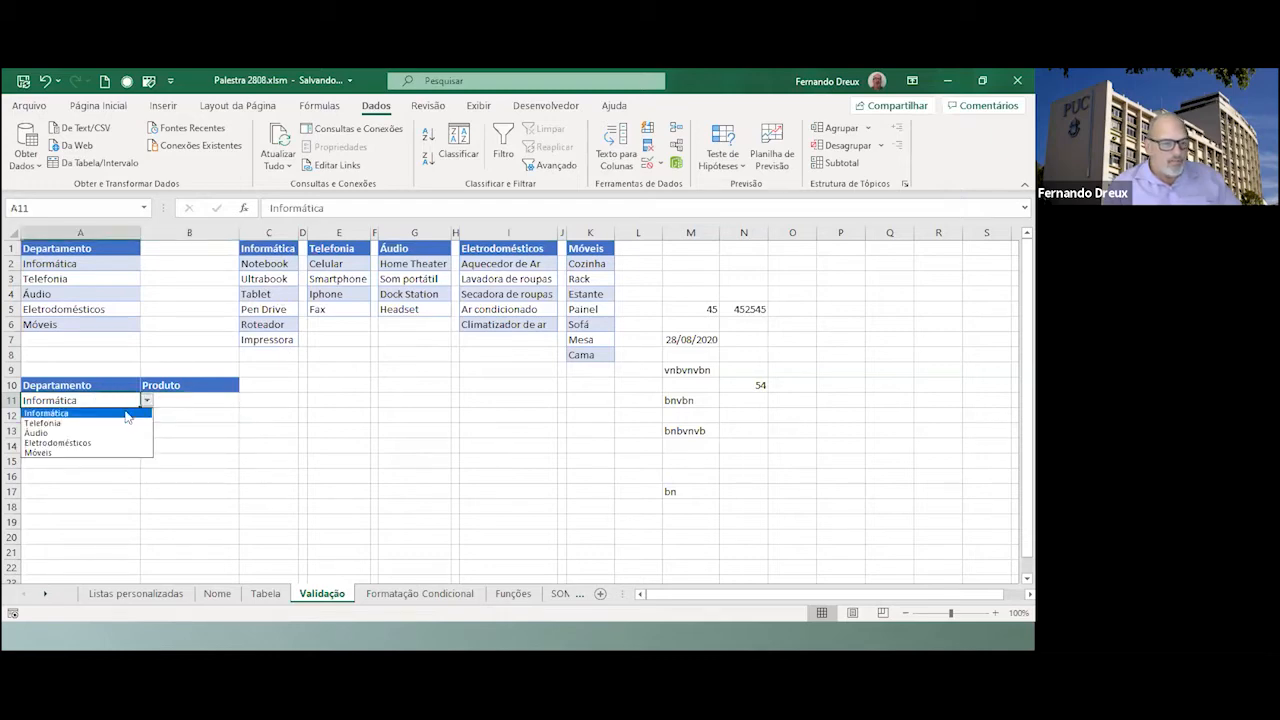
click(100, 458)
click(173, 403)
click(245, 401)
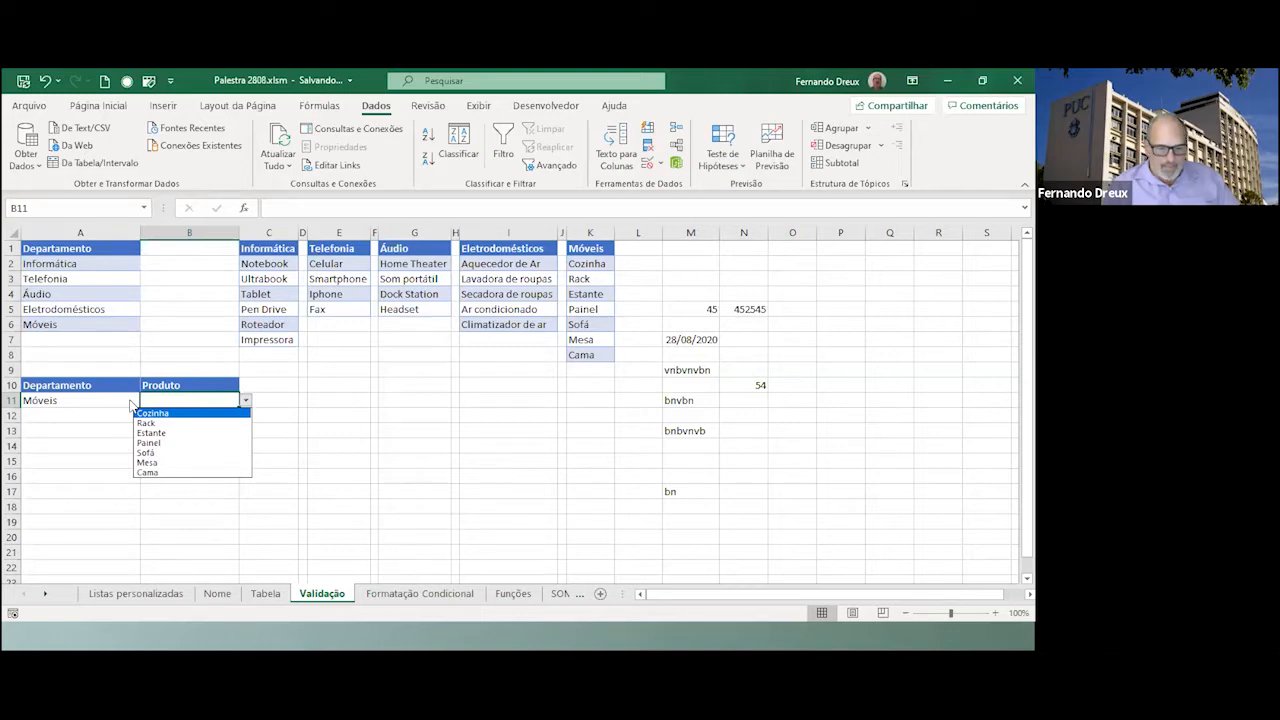
key(Escape)
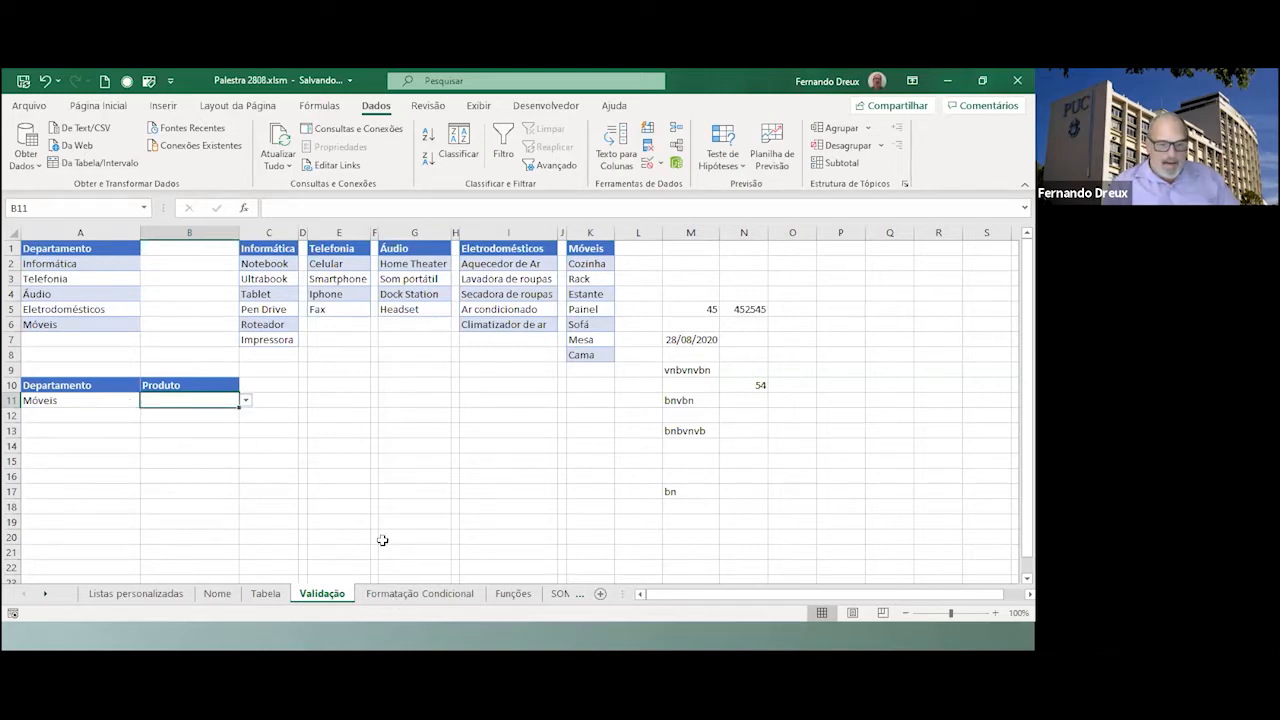
Go to the Formatação Condicional sheet and choose NOVO from the validation list in A1.
click(408, 594)
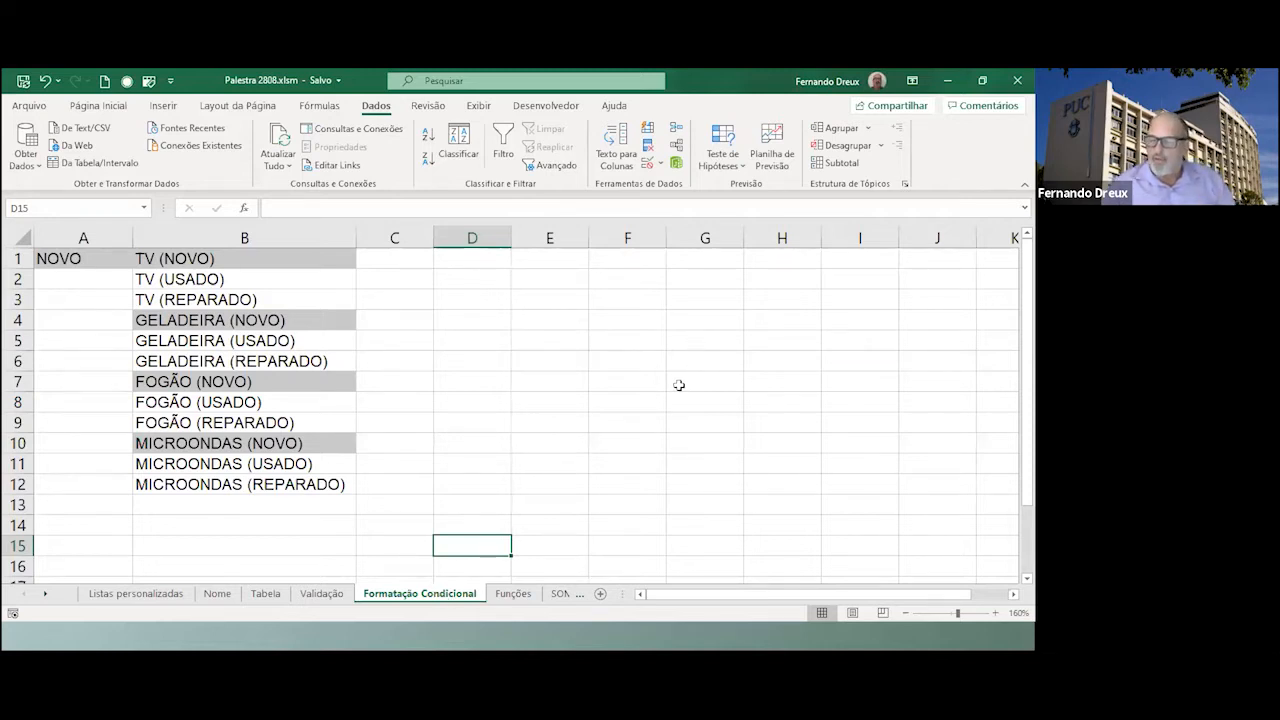
click(60, 258)
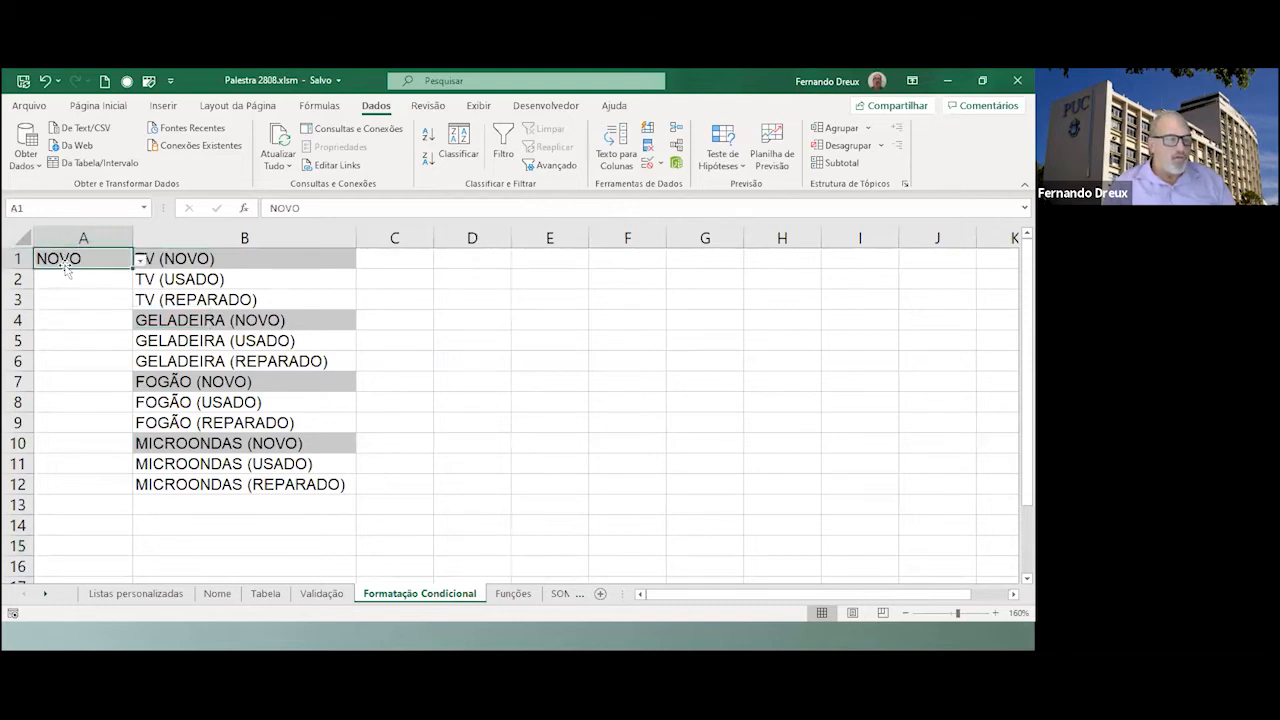
click(140, 263)
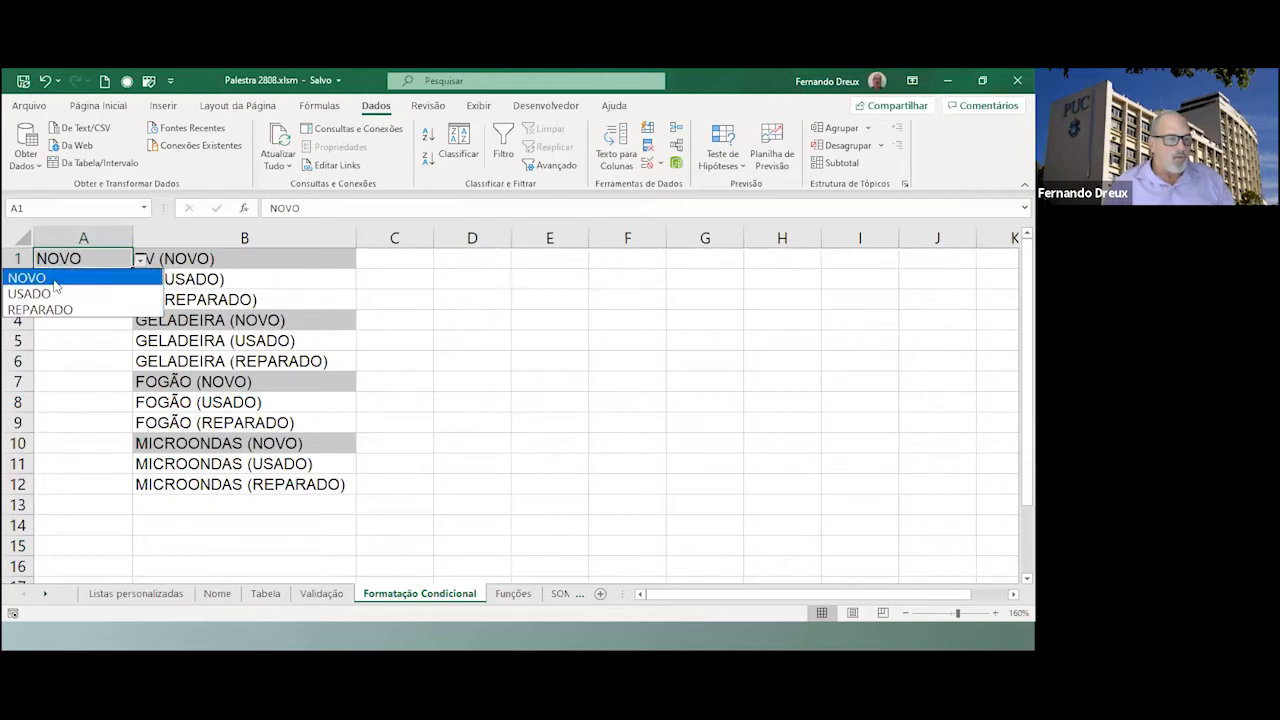
click(55, 277)
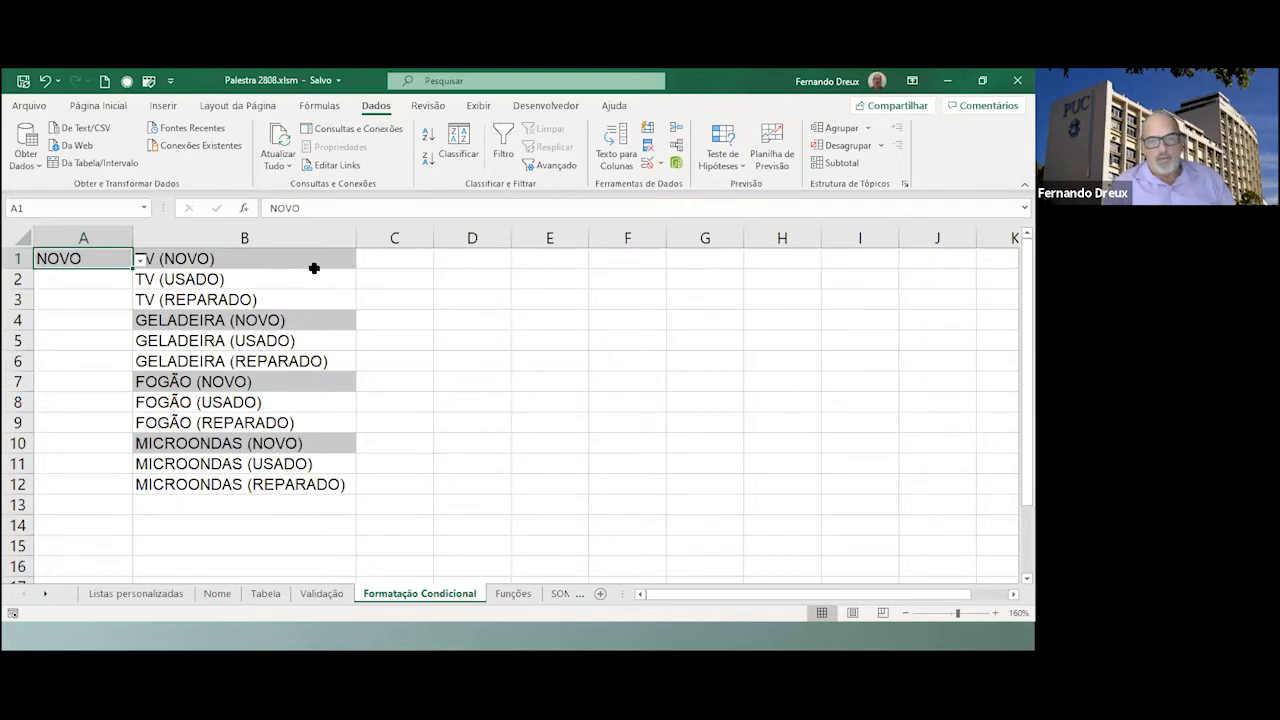
Test the conditional formatting of column B by setting A1 to USADO and then REPARADO.
click(139, 259)
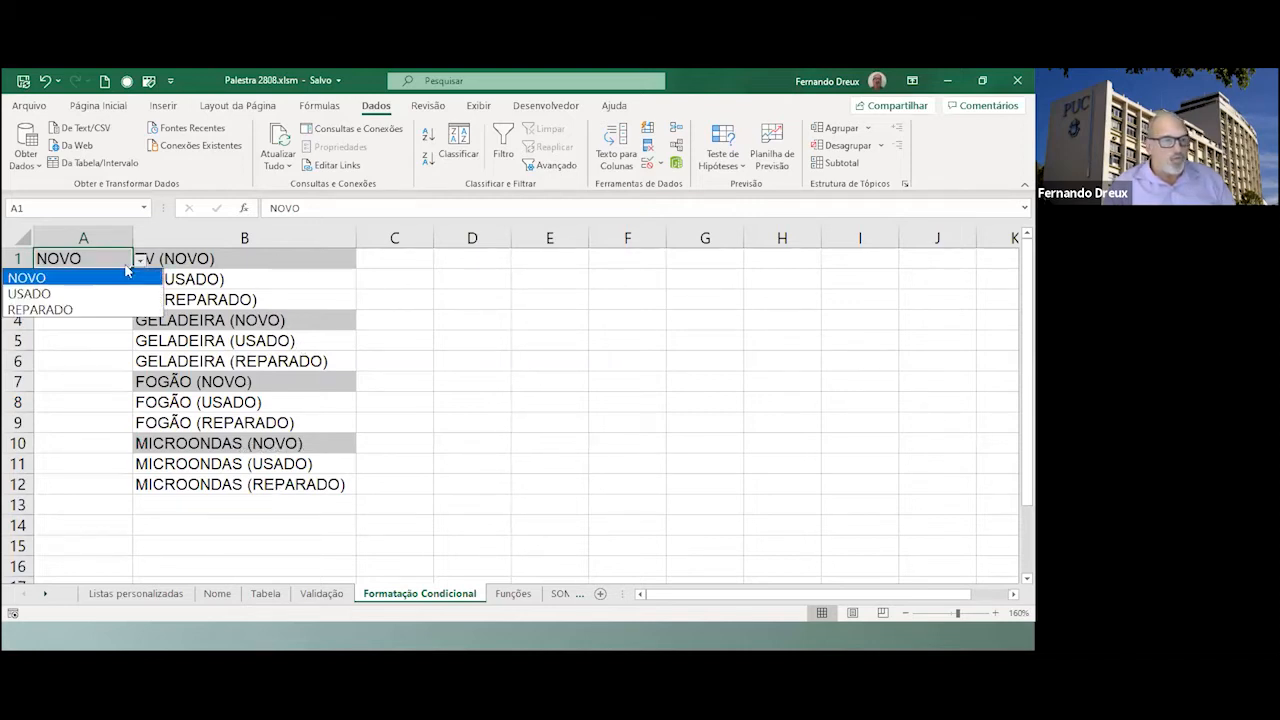
click(77, 296)
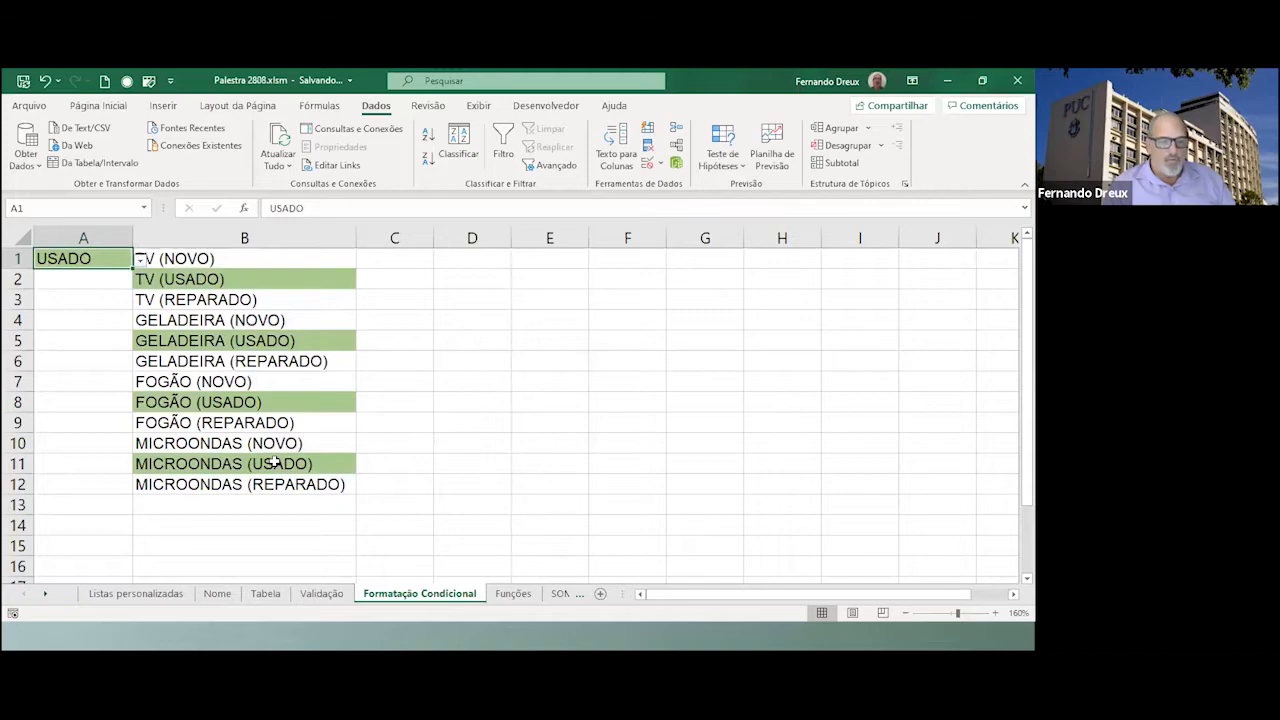
click(140, 259)
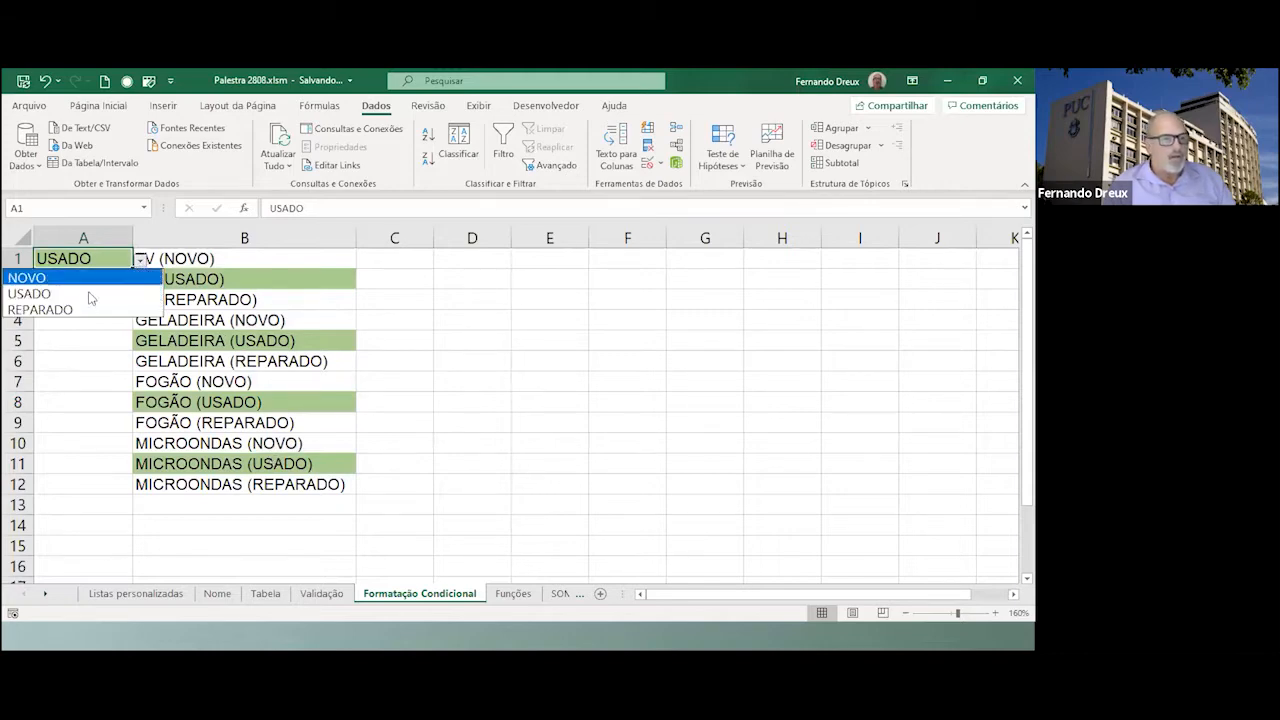
click(86, 307)
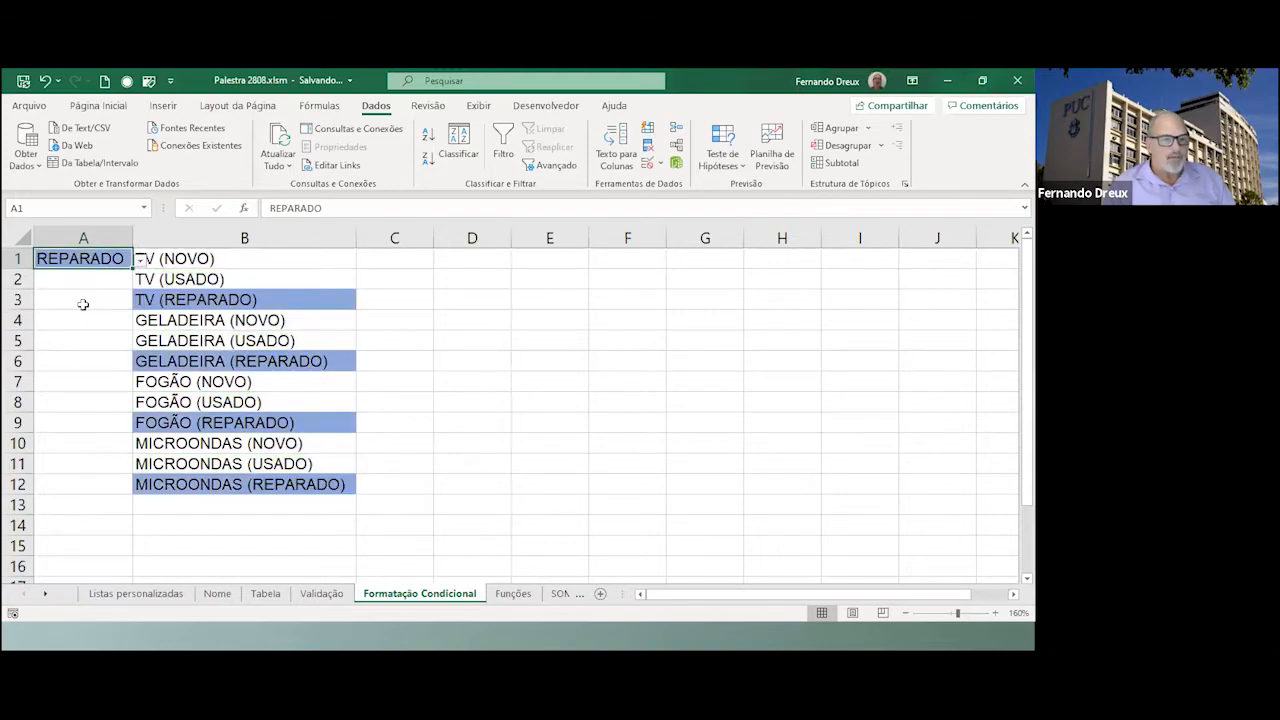
Cycle A1 again through NOVO, USADO and REPARADO to demonstrate the changing highlights in column B.
click(141, 259)
click(122, 278)
click(141, 259)
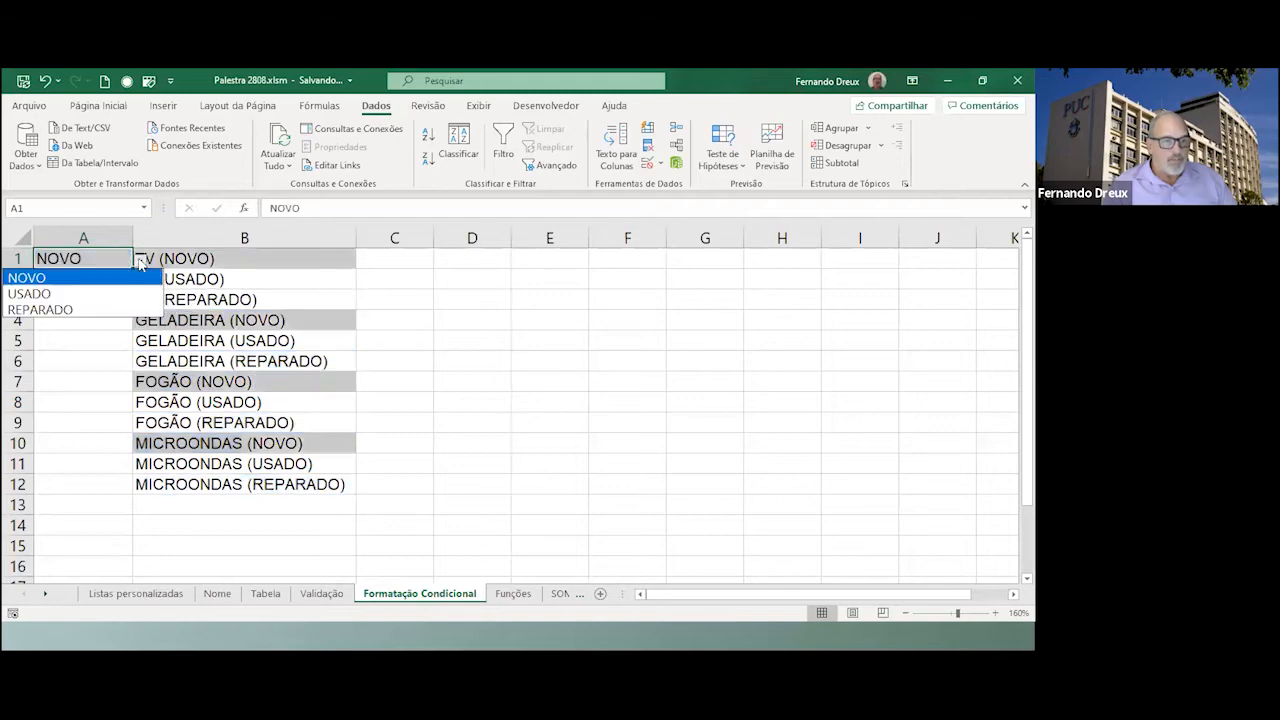
click(115, 293)
click(141, 259)
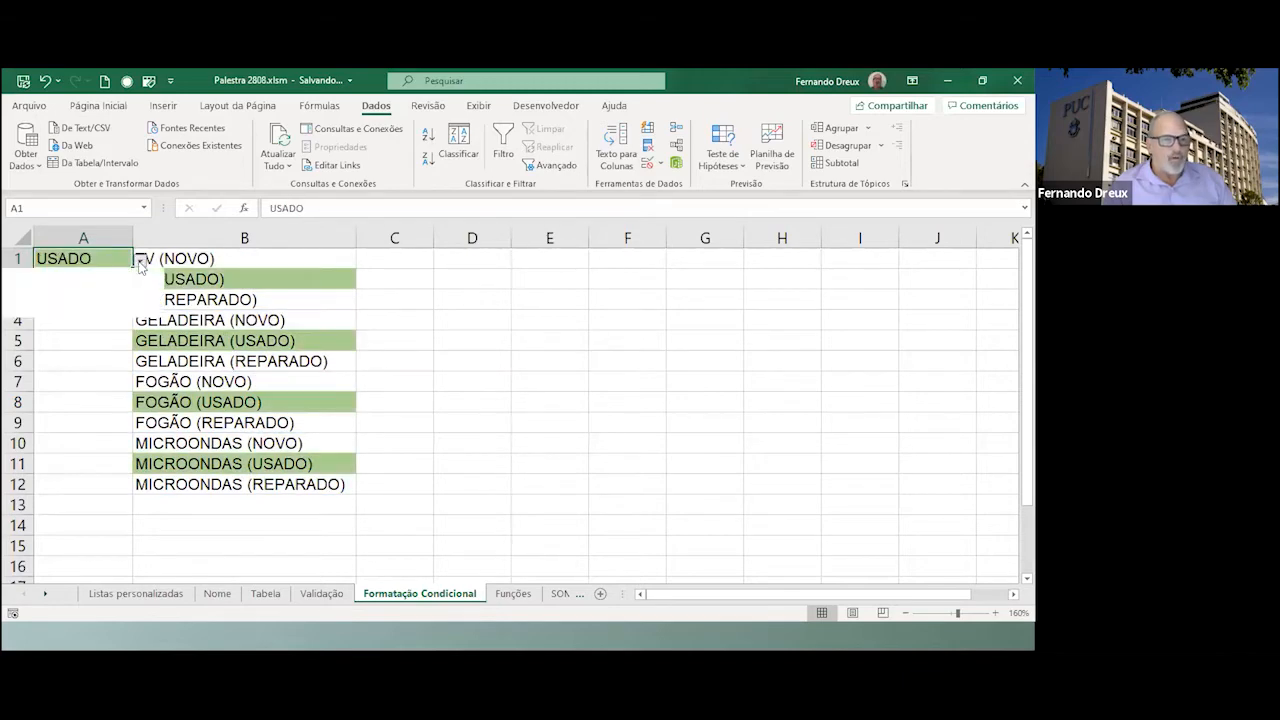
click(93, 309)
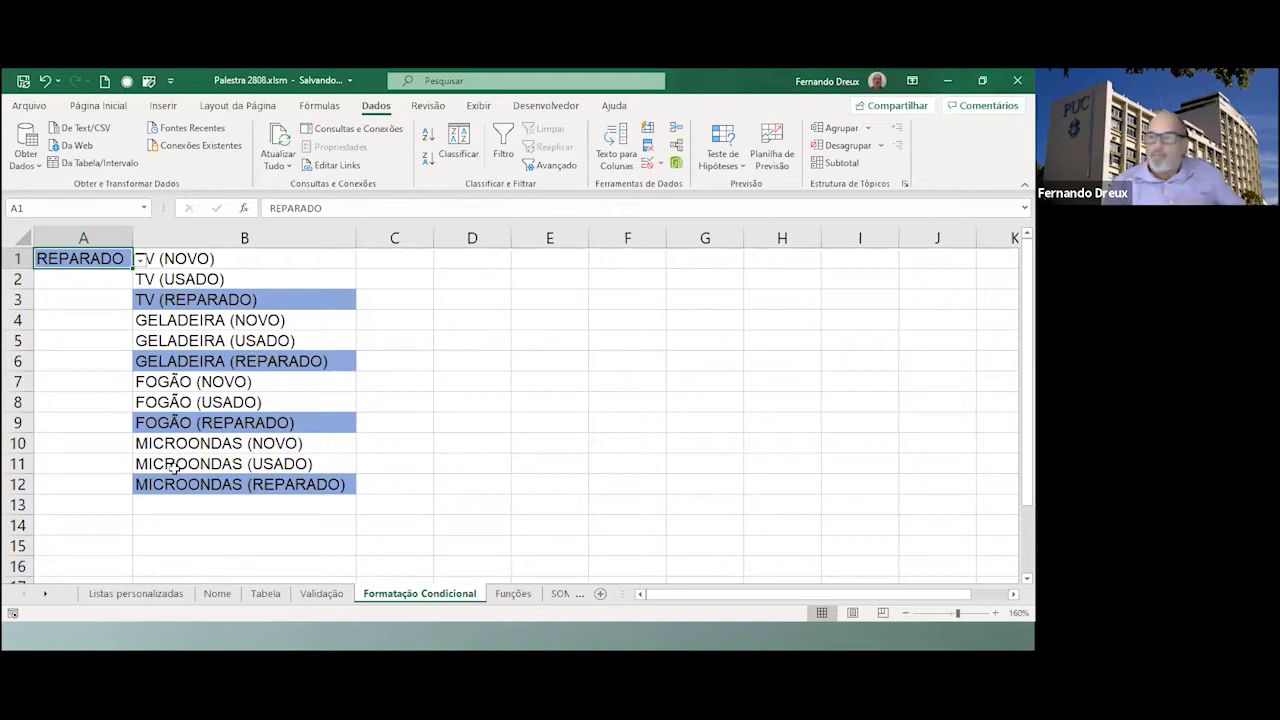
Go to the Funções sheet and display the additional function categories of the function library.
click(508, 594)
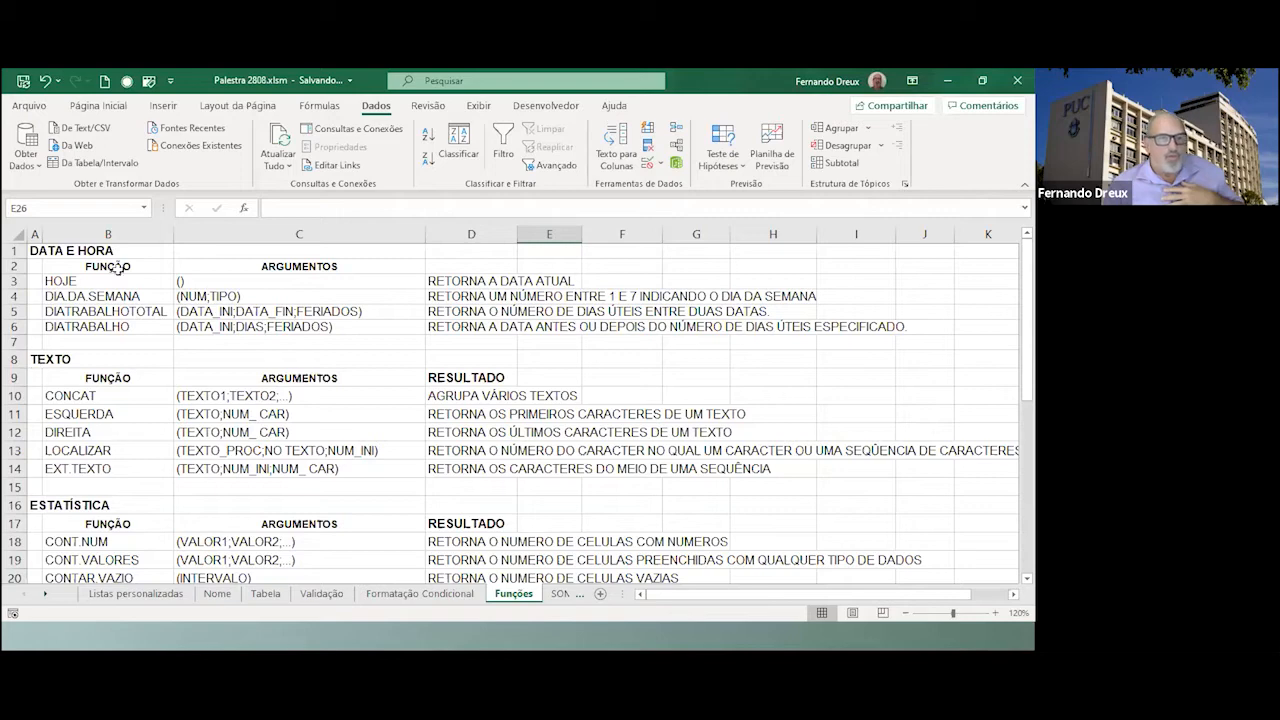
click(320, 107)
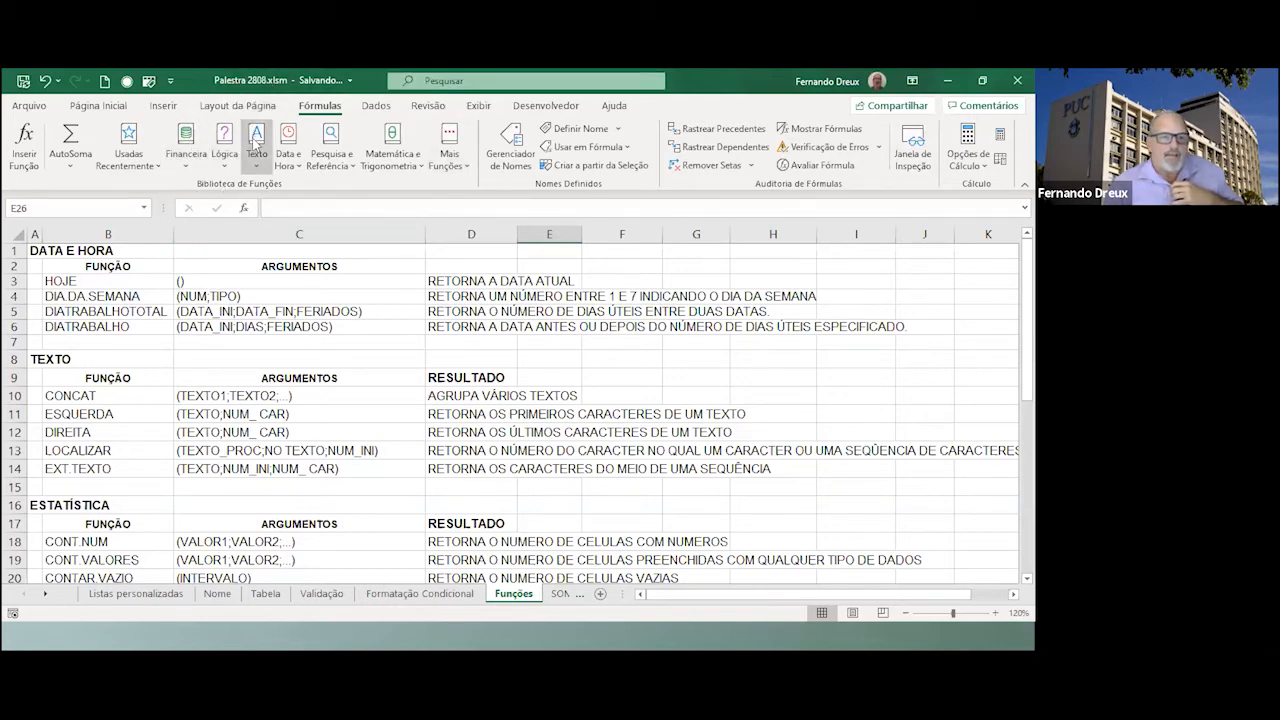
click(469, 170)
mouse_move(480, 188)
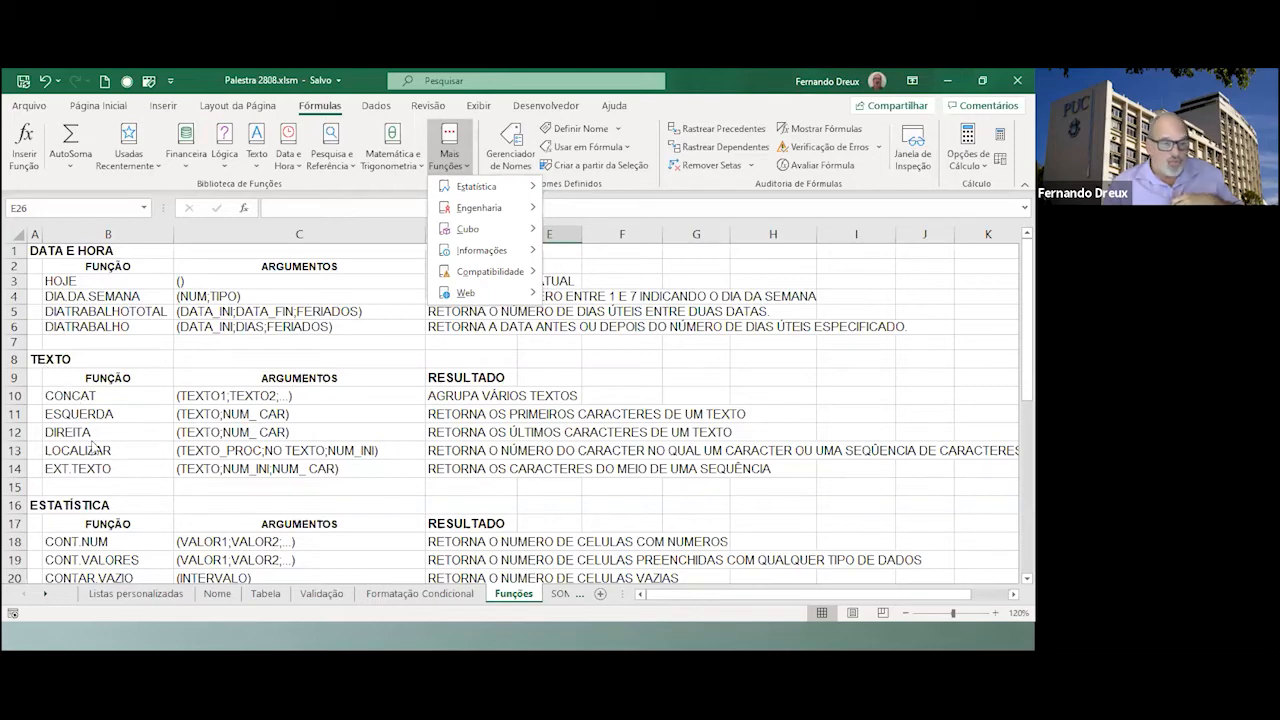
Review the function reference down to Banco de Dados, selecting the Estatística function names in B18:B25, and return to its beginning.
scroll(160, 432, down, 1)
scroll(160, 432, down, 2)
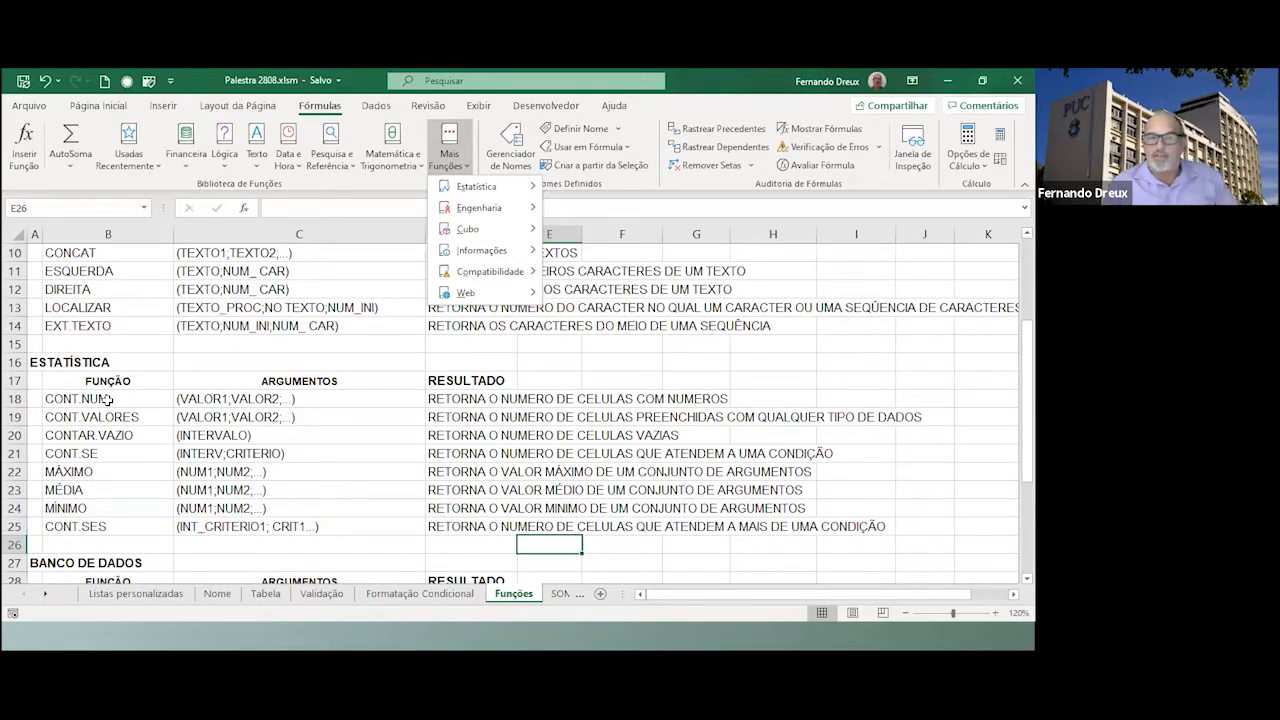
drag(95, 398, 90, 526)
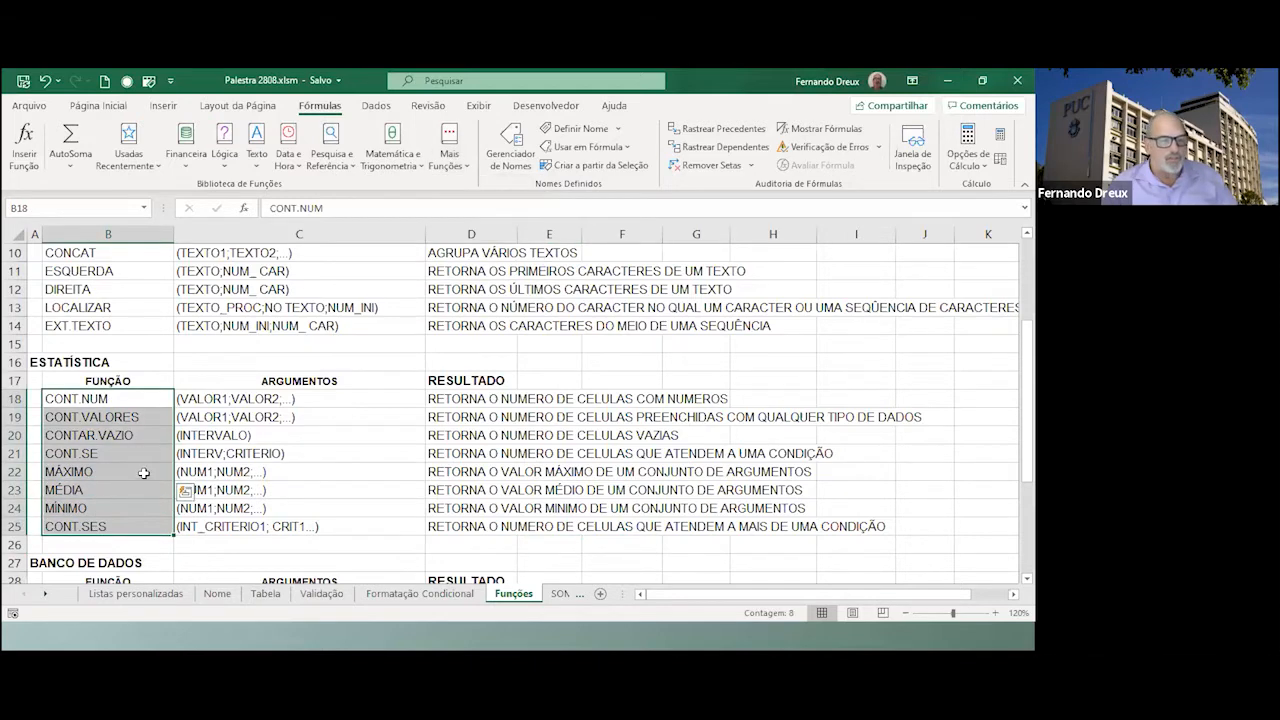
scroll(142, 475, down, 2)
scroll(143, 473, down, 2)
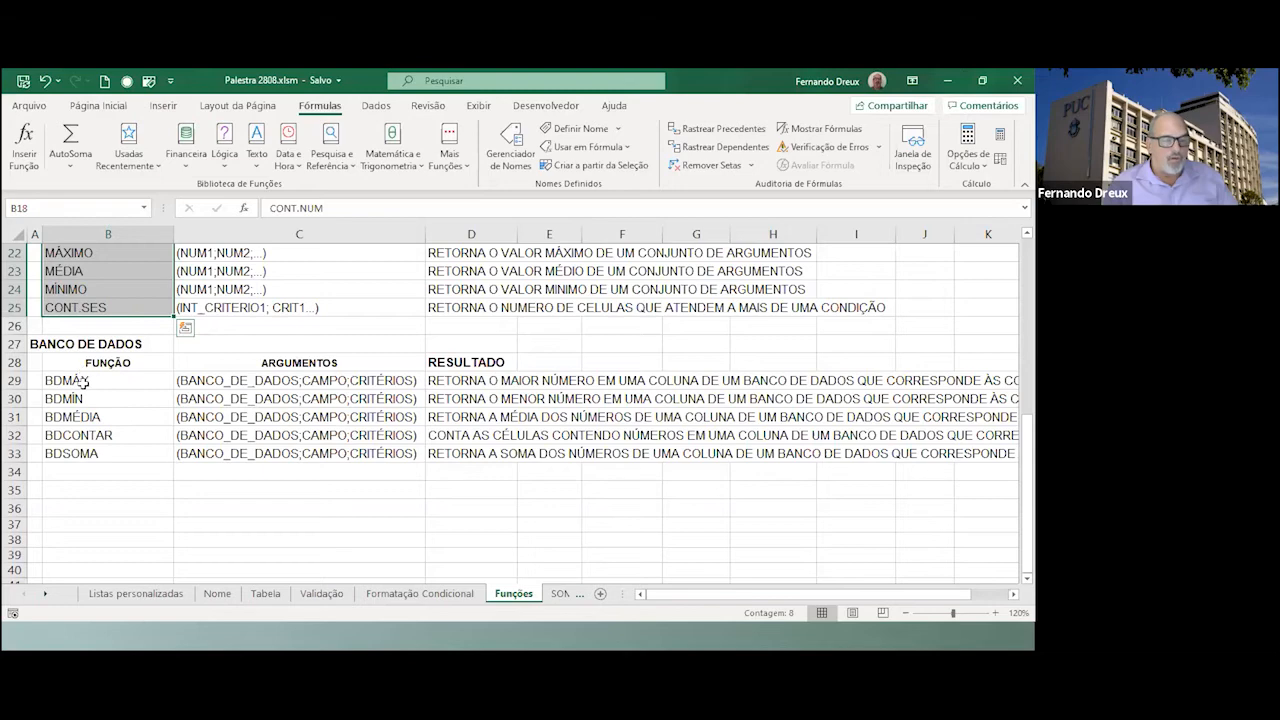
scroll(85, 372, up, 6)
scroll(85, 384, up, 1)
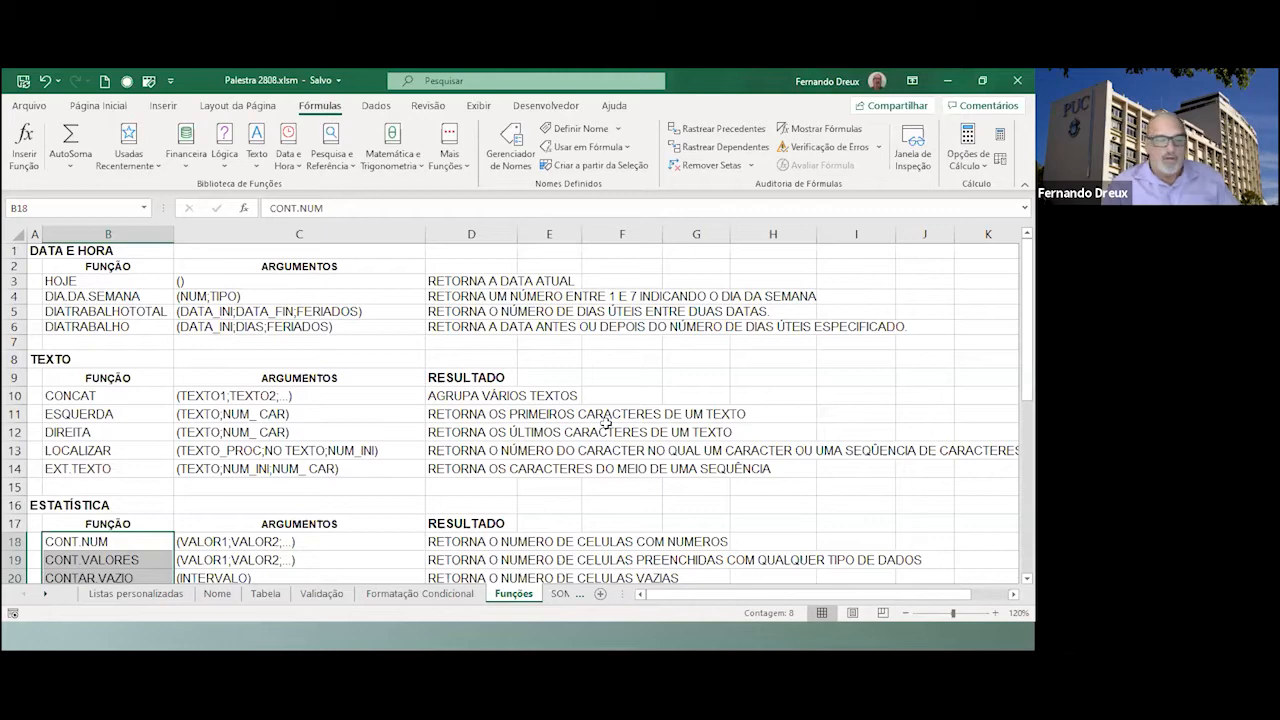
On the SOMASES sheet, check the formula in B21 and set its criteria to the seller listed in A2 and the article BERMUDA.
click(558, 596)
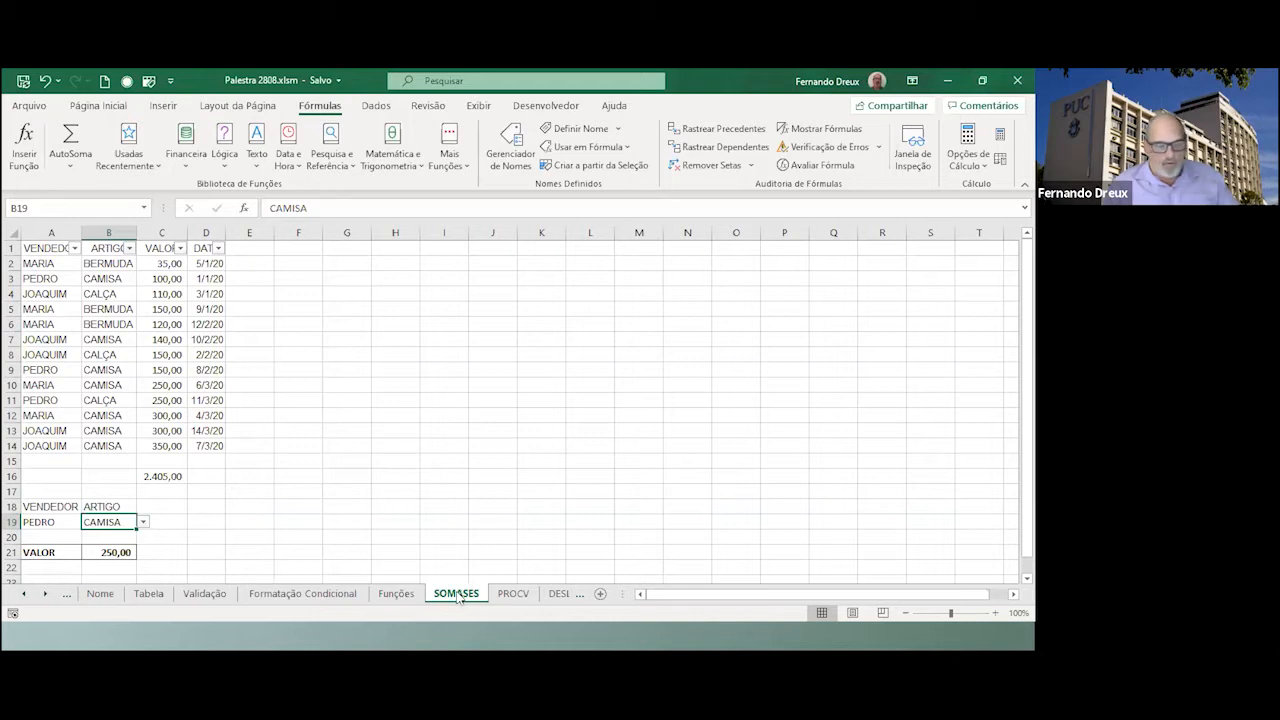
click(96, 551)
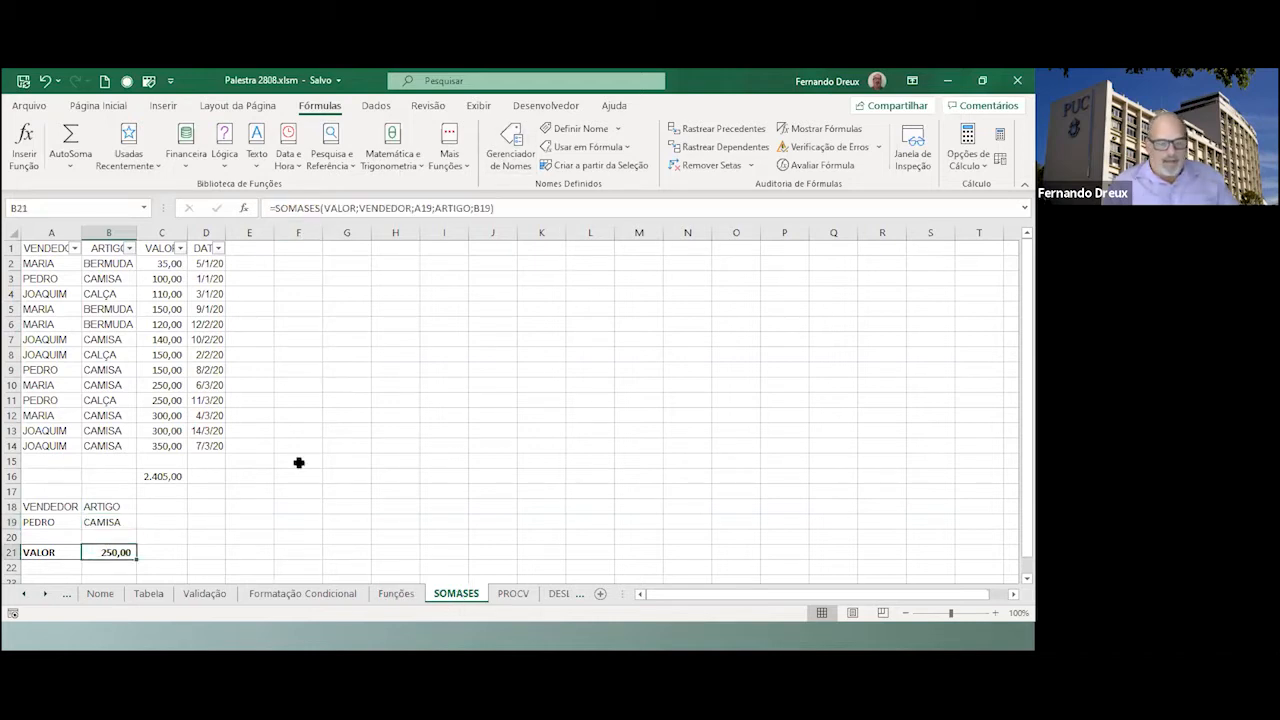
click(48, 521)
click(88, 522)
click(74, 537)
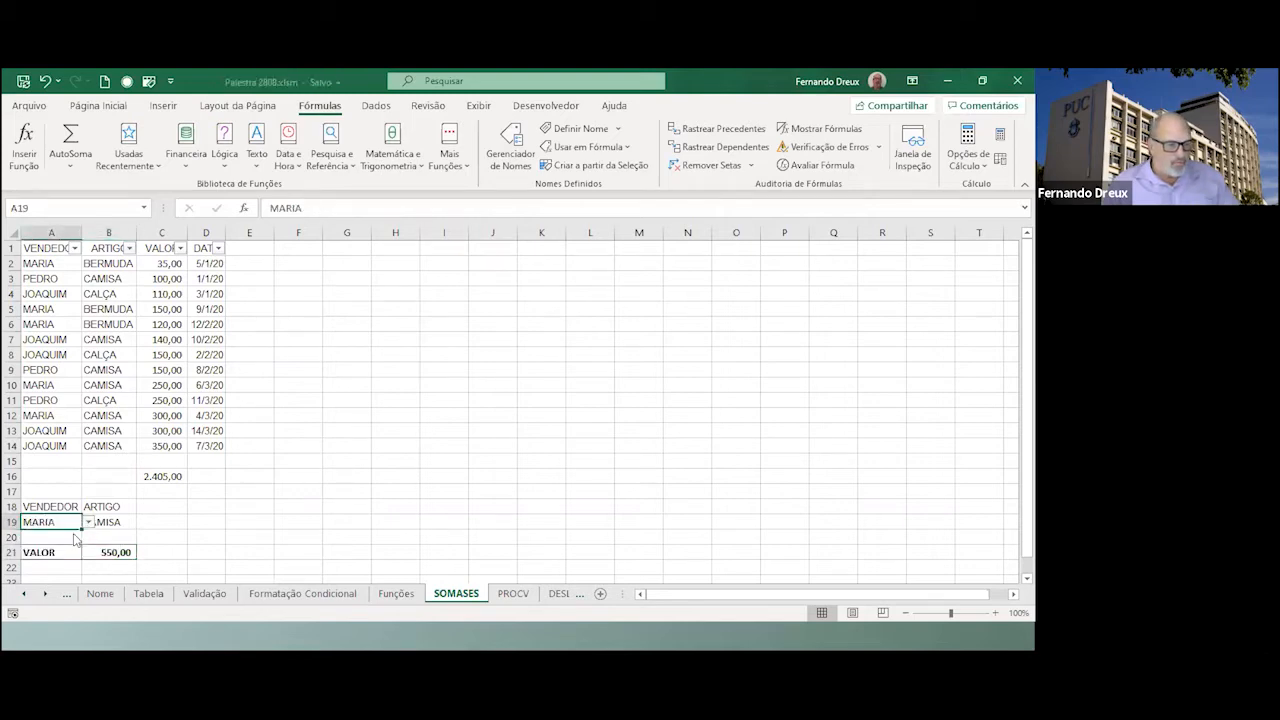
click(130, 522)
click(143, 521)
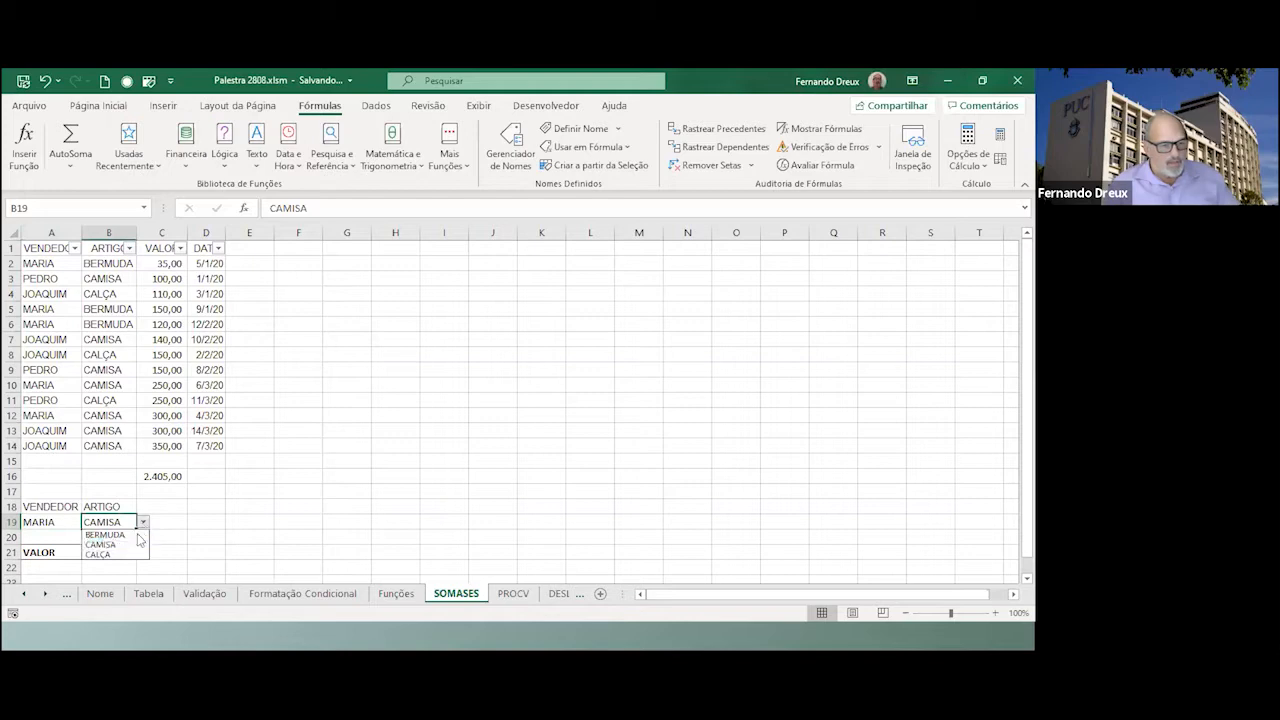
click(137, 537)
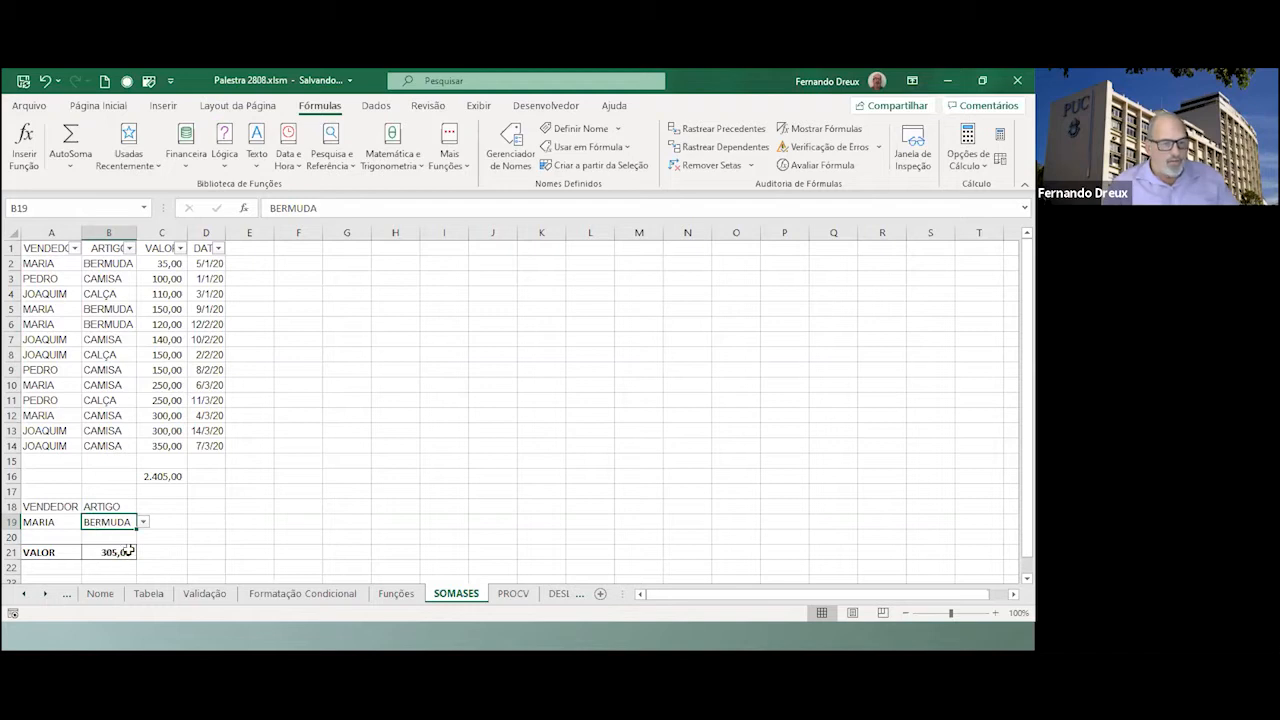
Check the SUBTOTAL formula in C16 and filter the VENDEDOR column to show only the seller listed in A2.
click(165, 478)
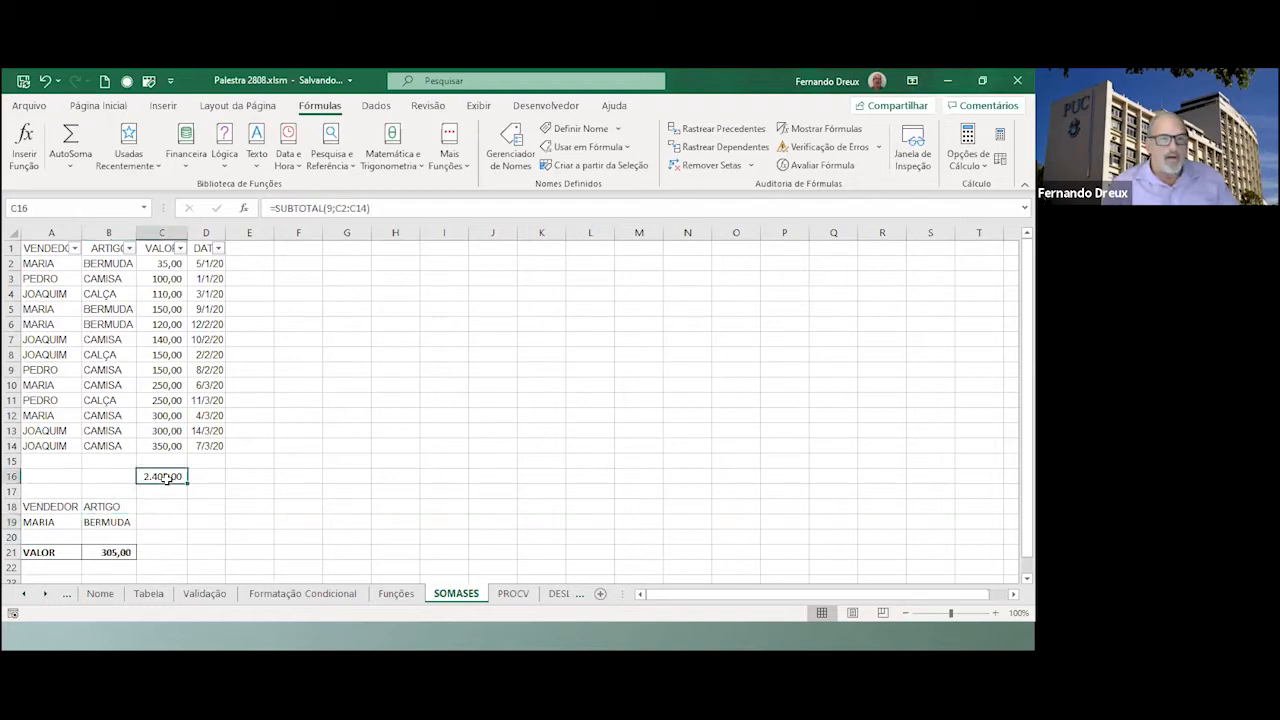
click(75, 248)
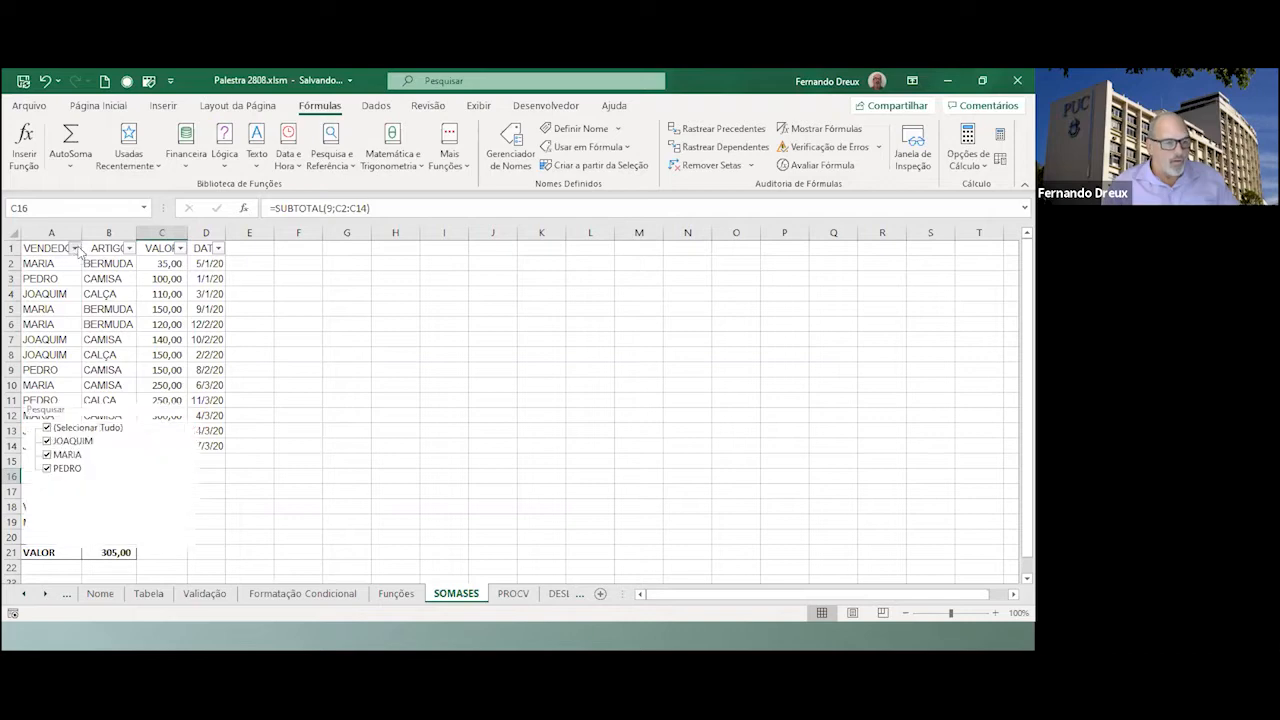
click(47, 428)
click(50, 455)
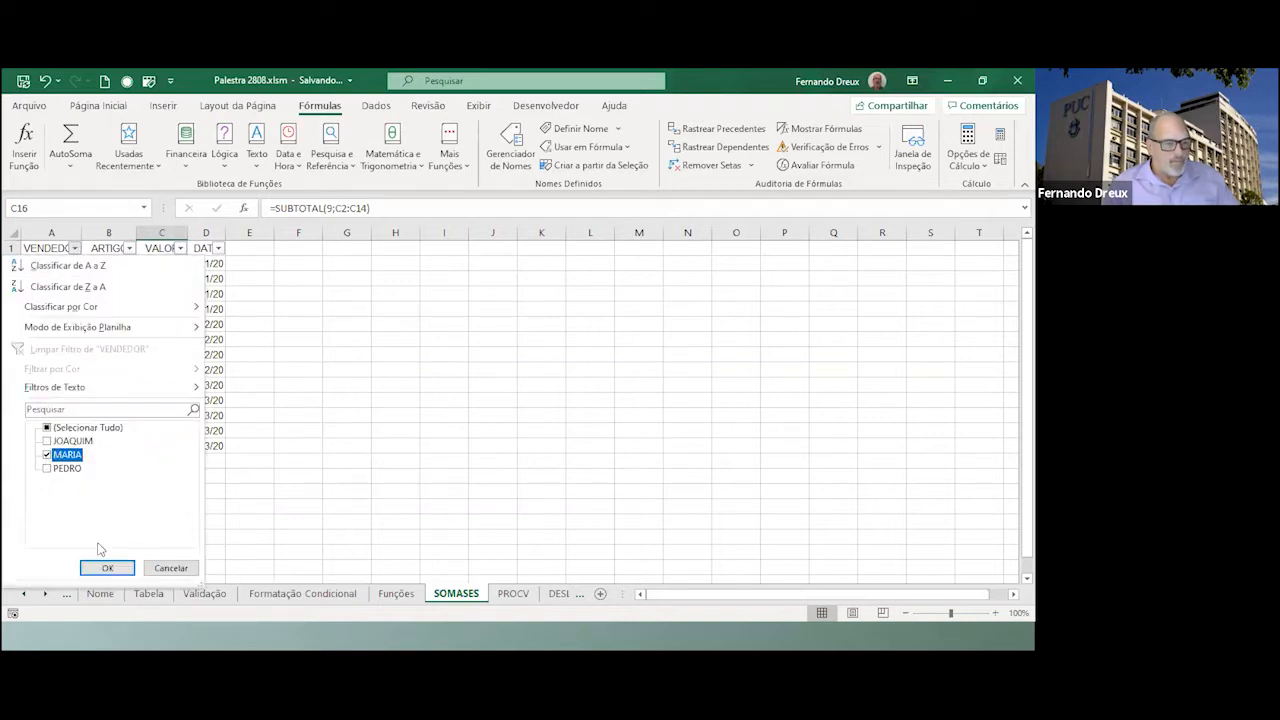
click(107, 567)
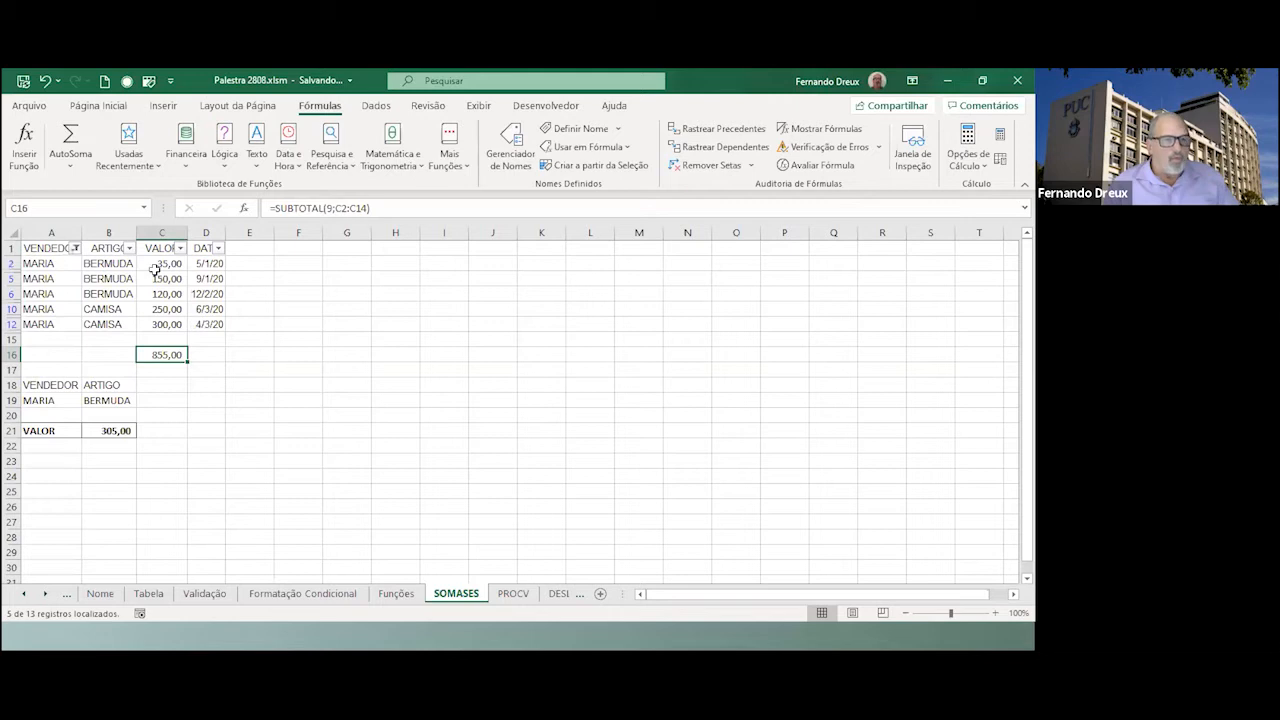
Filter the ARTIGO column to show only BERMUDA.
click(130, 248)
click(46, 455)
click(107, 567)
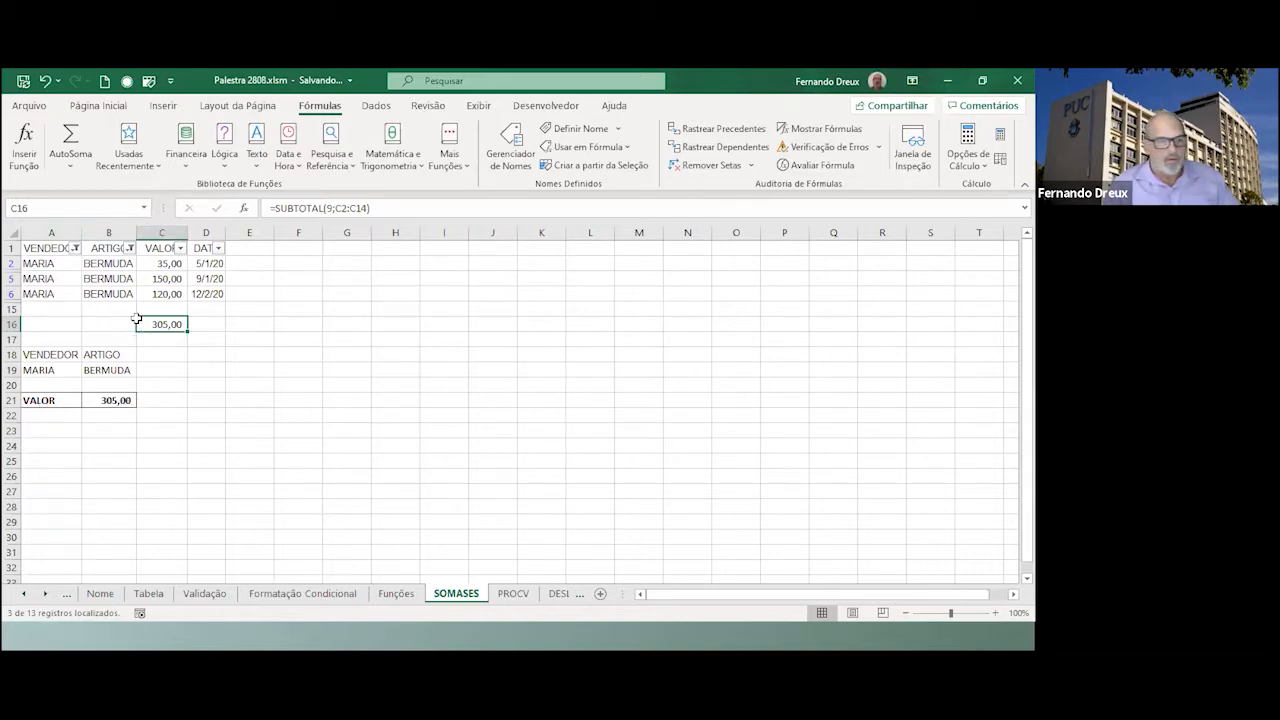
Clear all filters from the sales list so that every record is shown.
click(120, 278)
click(376, 105)
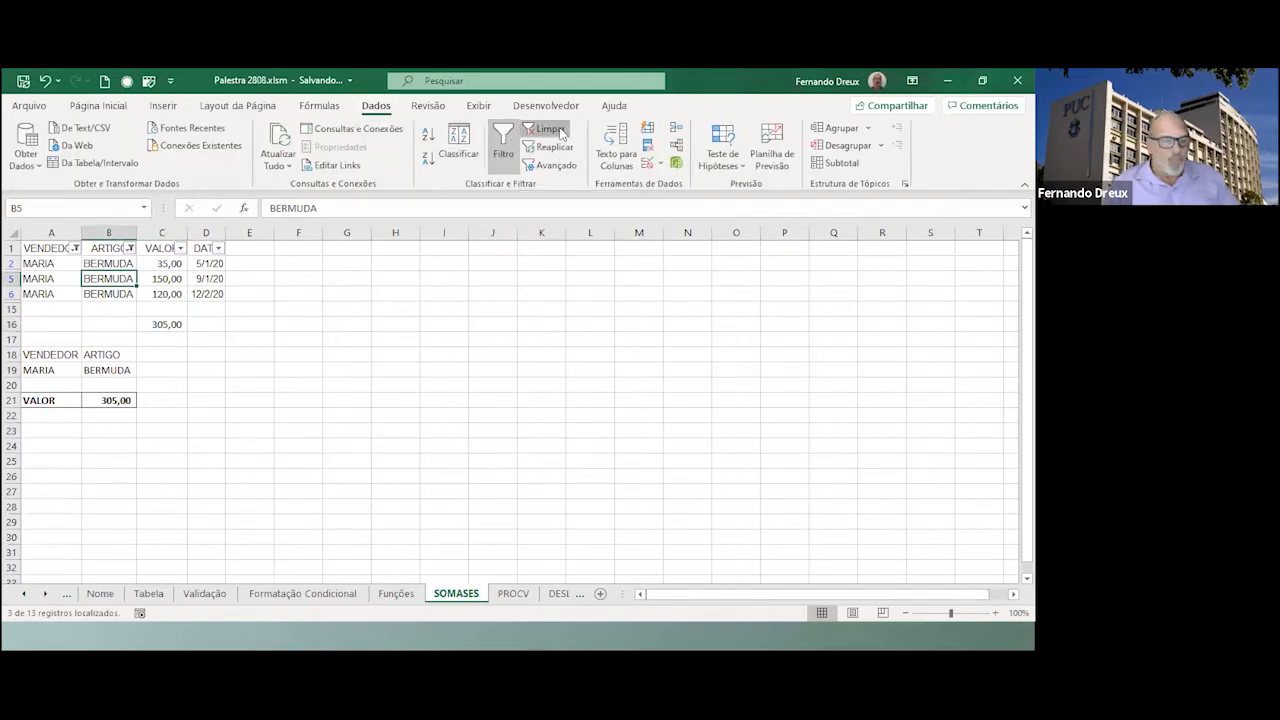
click(561, 134)
Inspect the function arguments of the SOMASES formula in B21 and close them without changes.
click(116, 556)
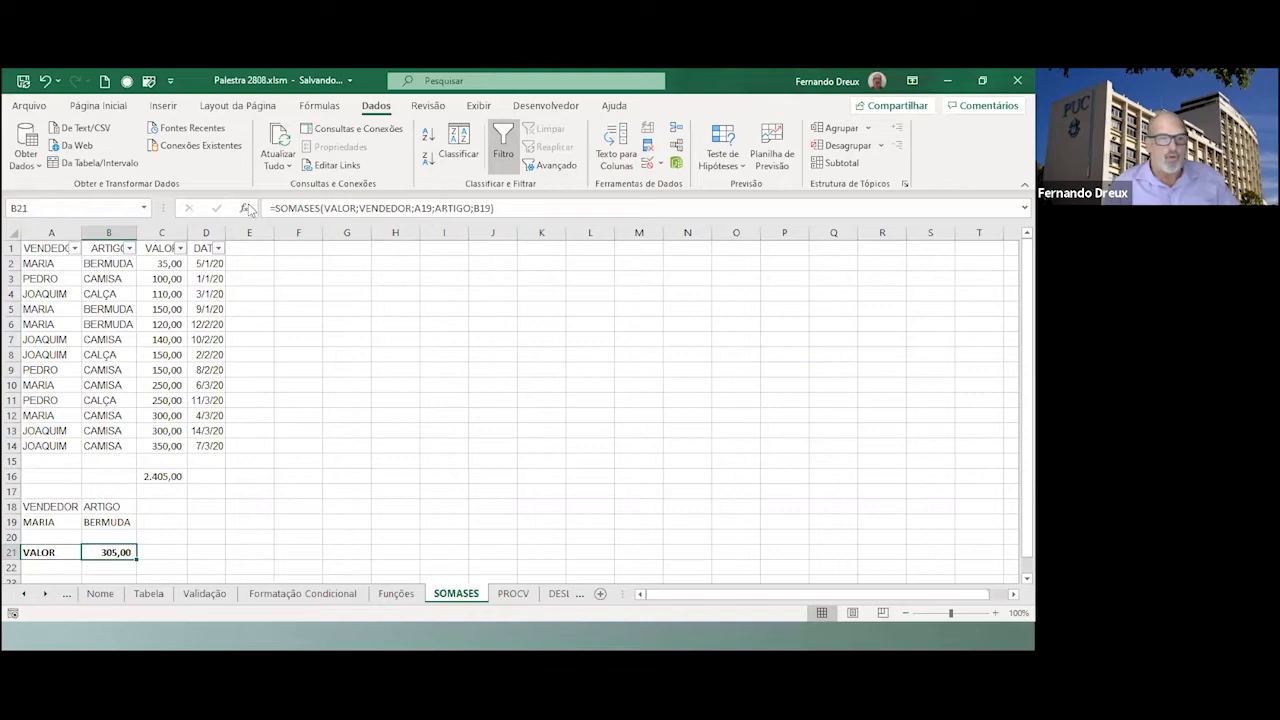
click(245, 208)
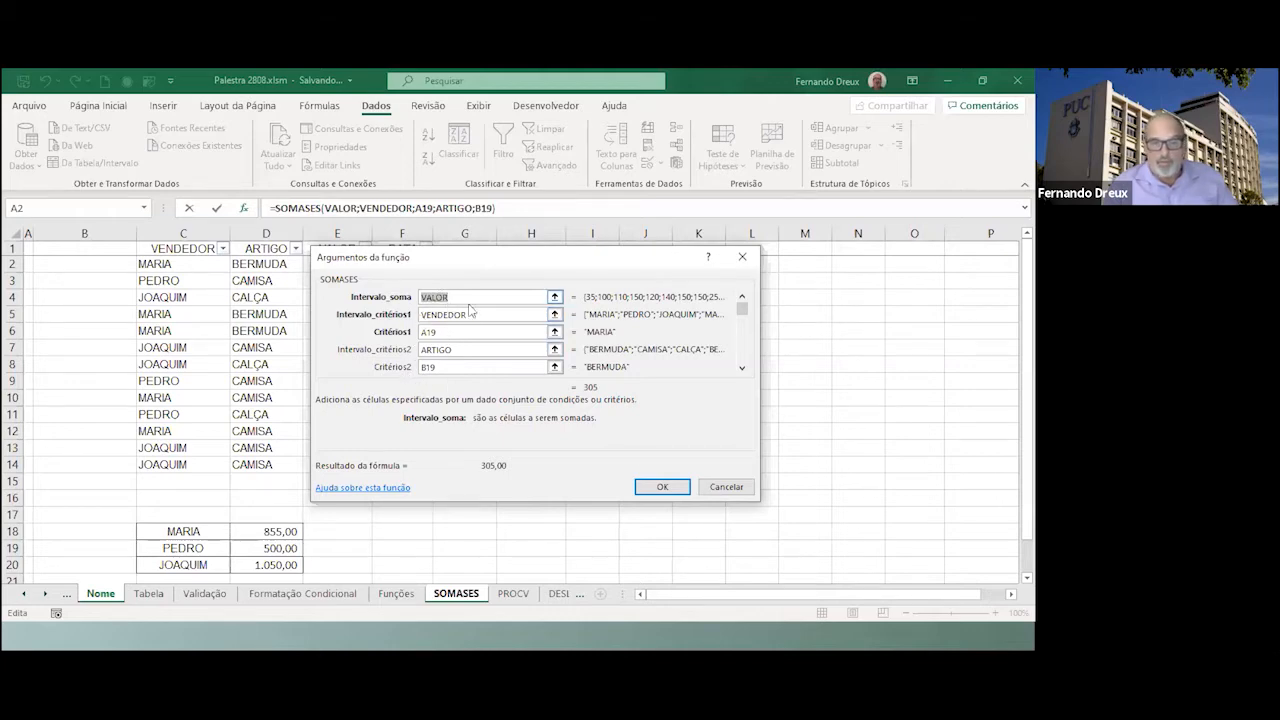
click(655, 487)
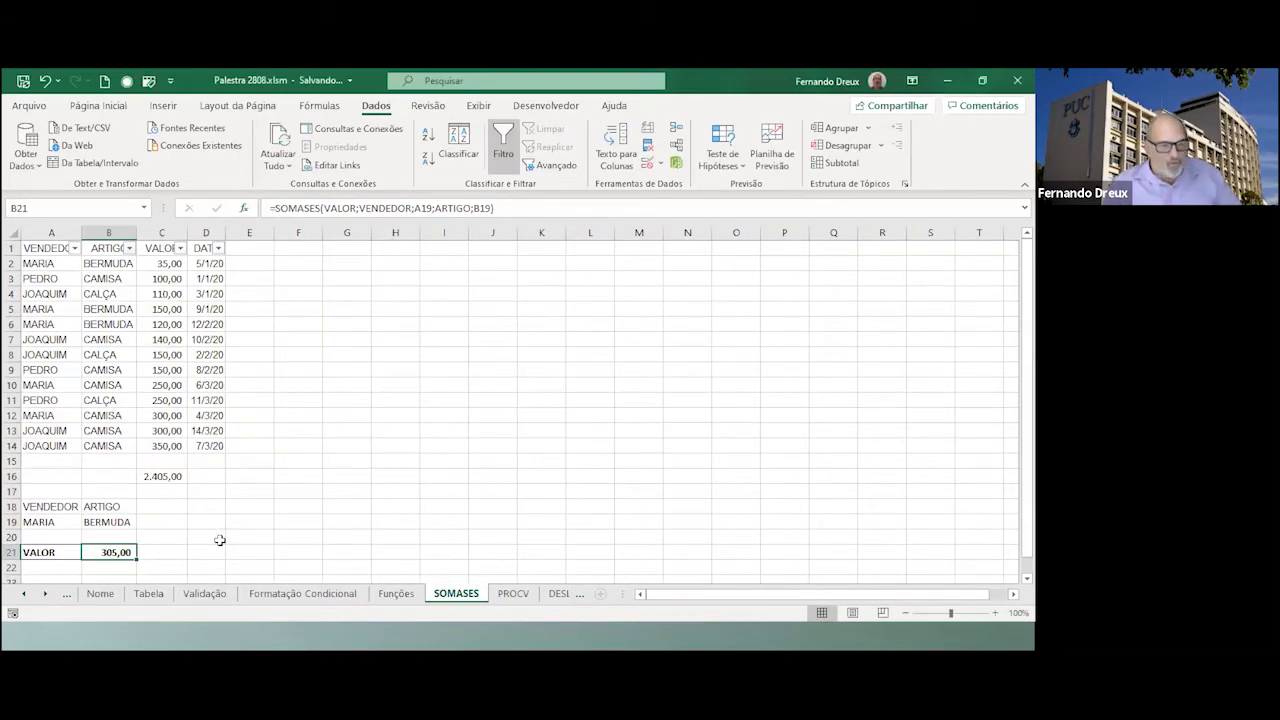
On the PROCV sheet, examine the arguments of the COR formula in B8, including the &"*" wildcard in Valor_procurado.
click(510, 597)
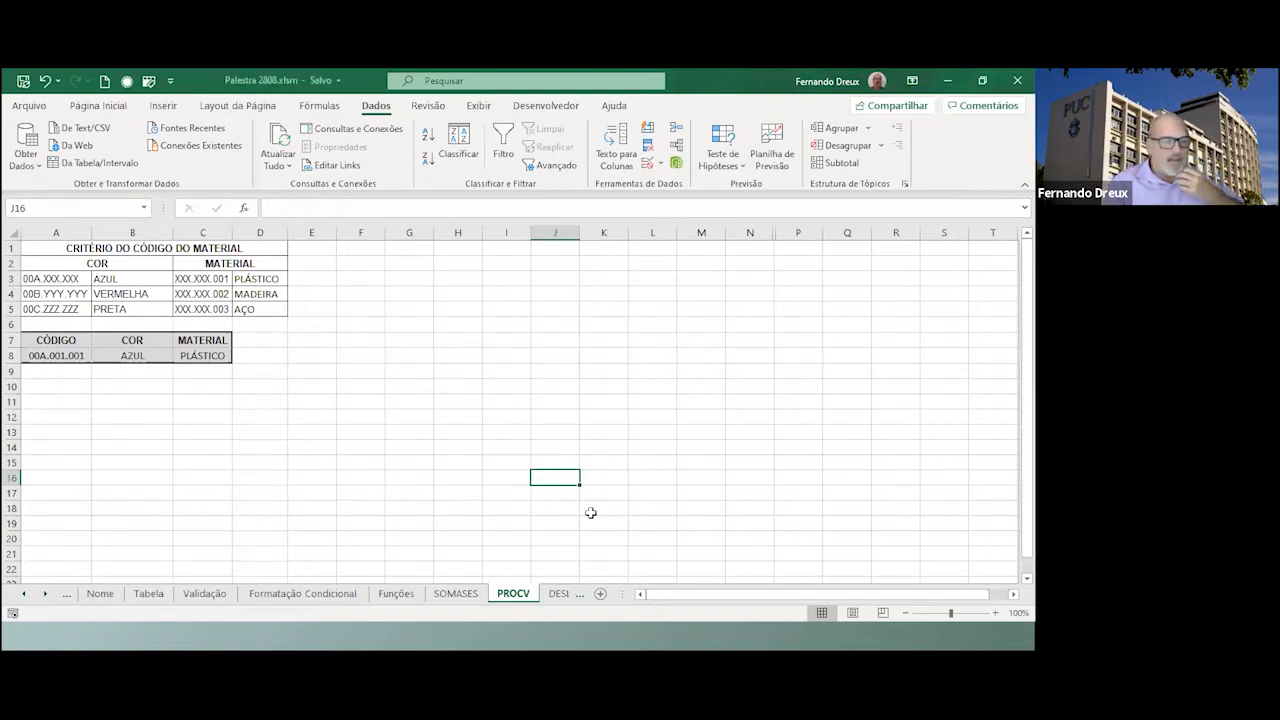
click(127, 356)
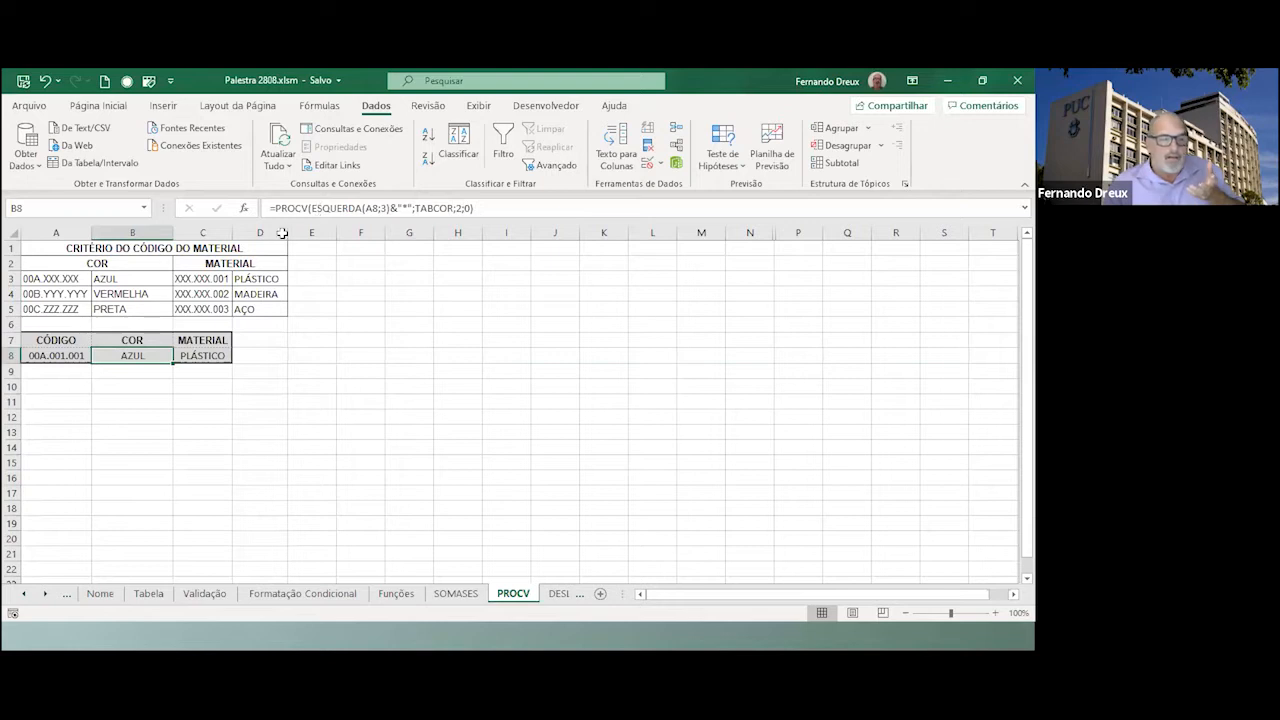
click(84, 356)
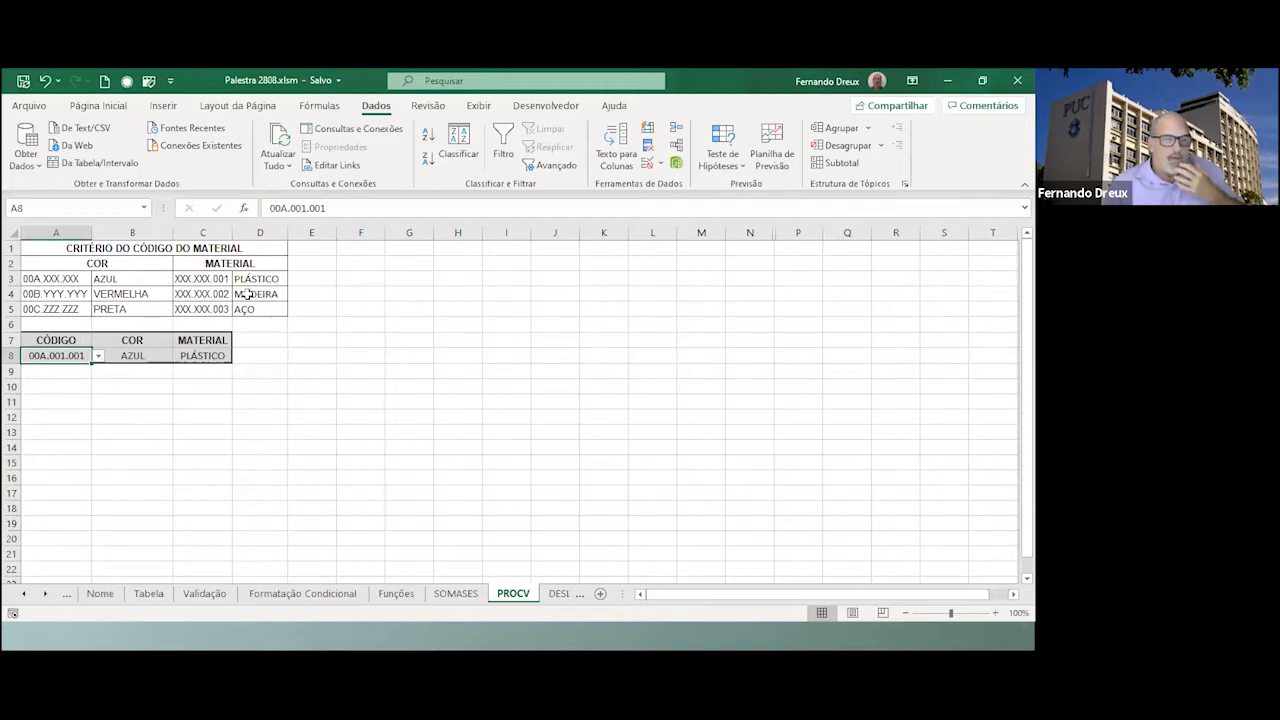
click(140, 357)
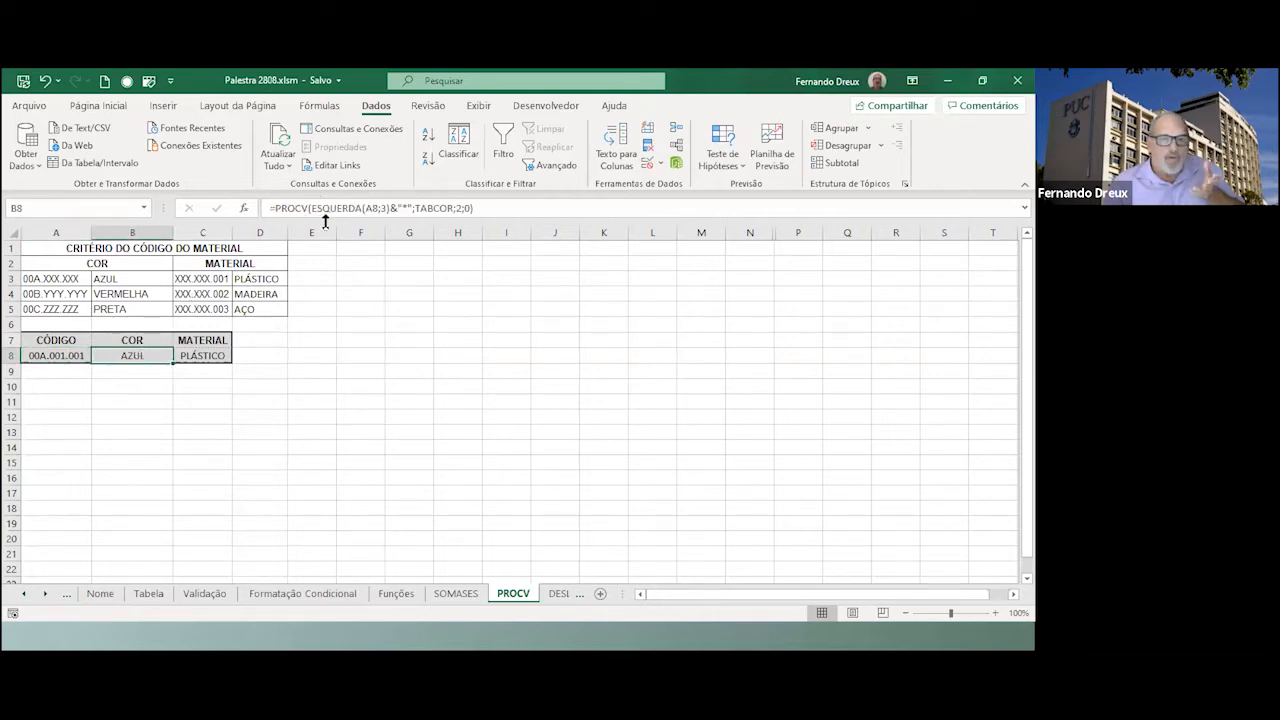
click(243, 208)
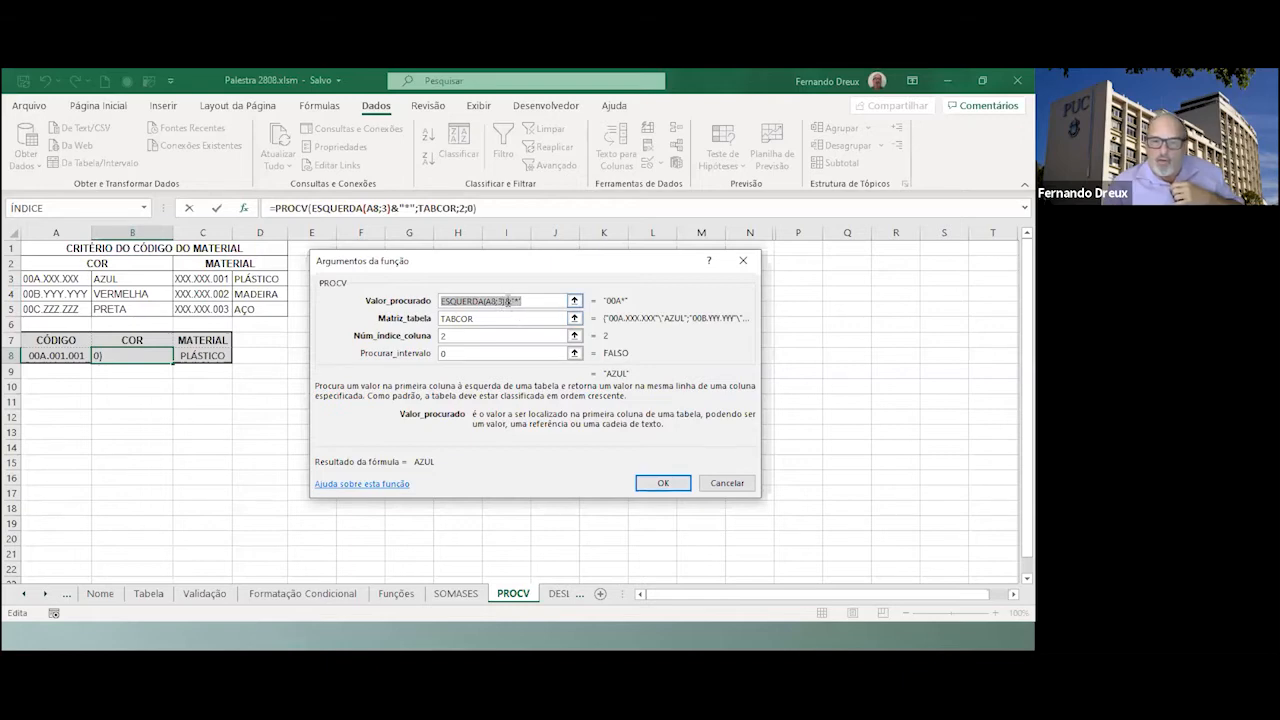
click(517, 301)
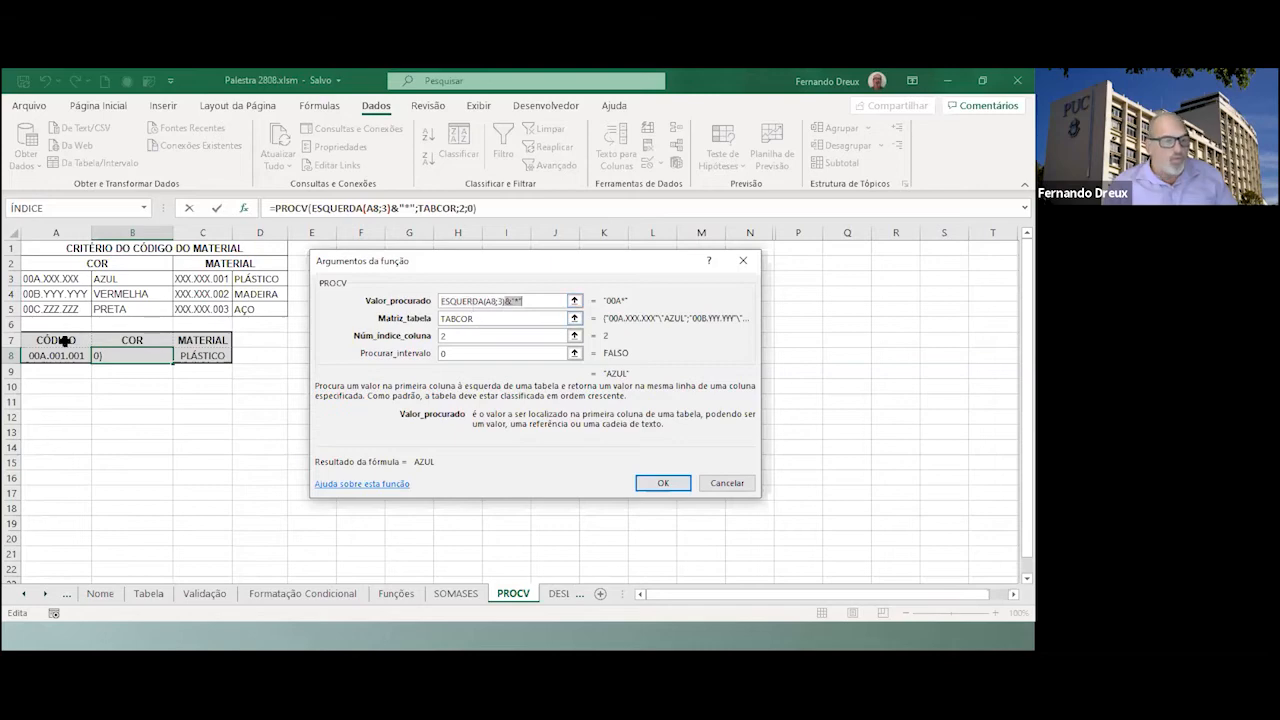
click(663, 483)
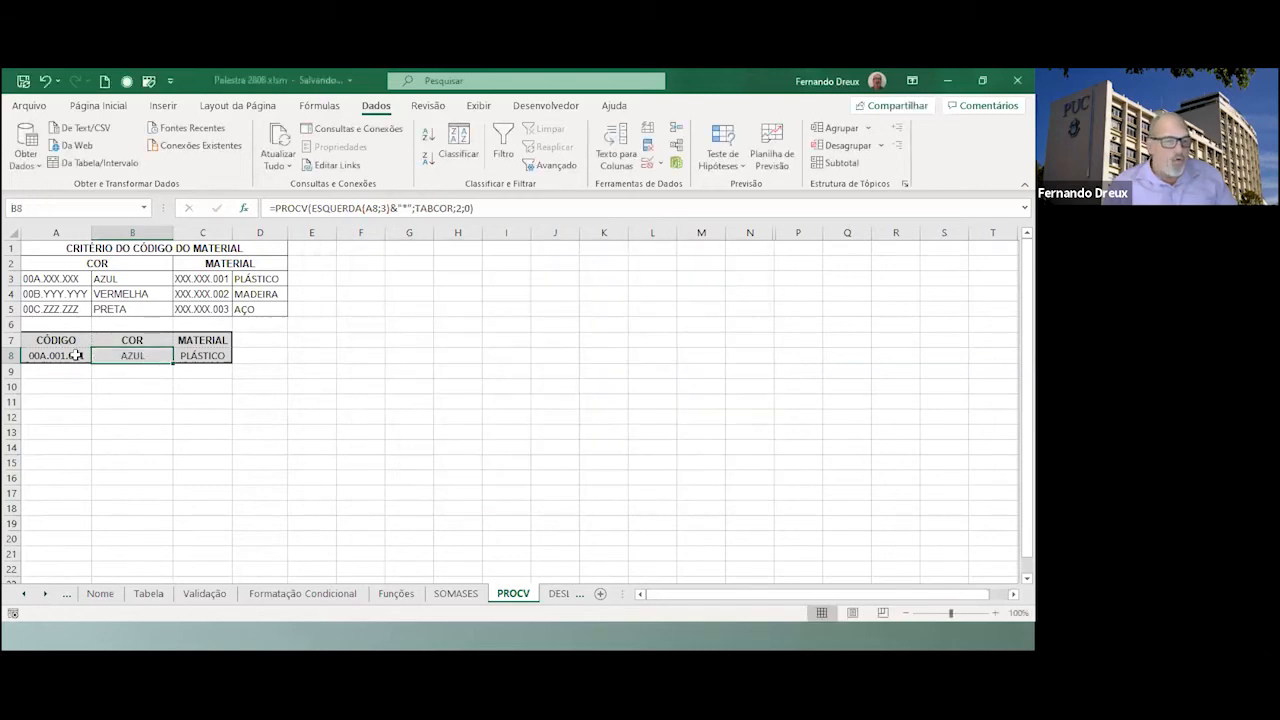
Test the lookup by choosing code 00A.001.003 in A8 and replacing it with 00C.001.001.
click(86, 356)
click(98, 356)
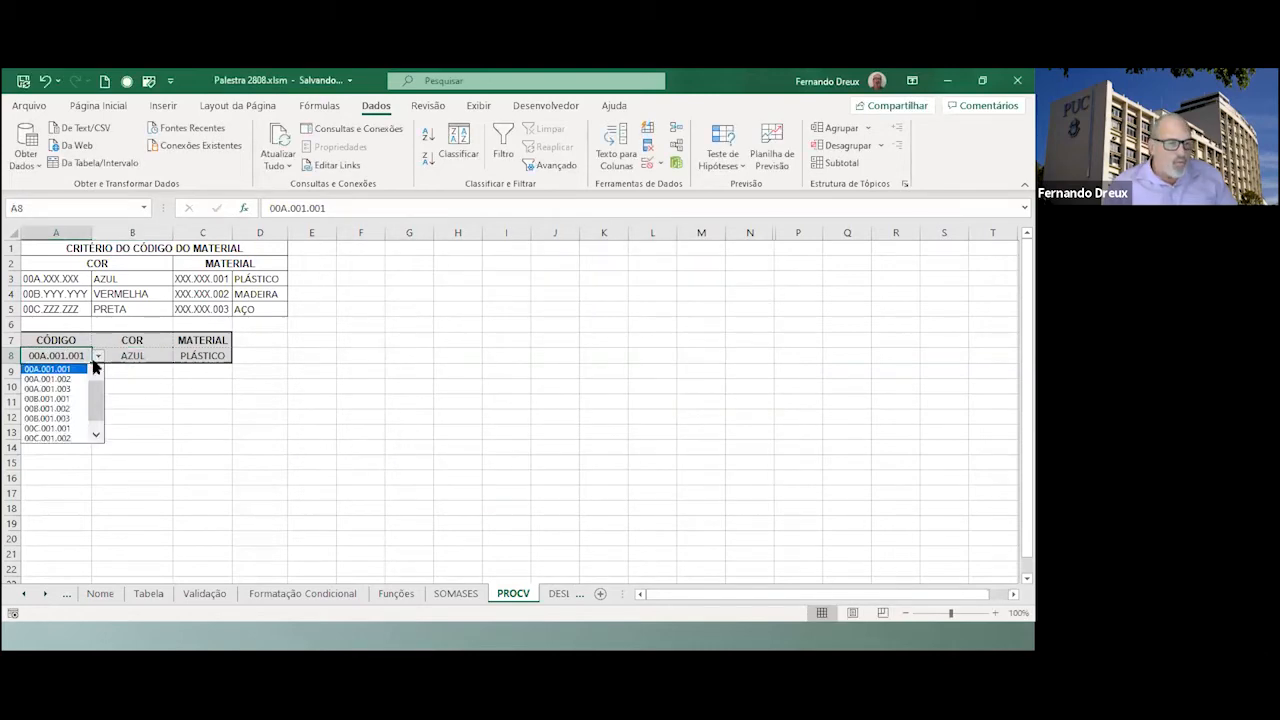
click(60, 389)
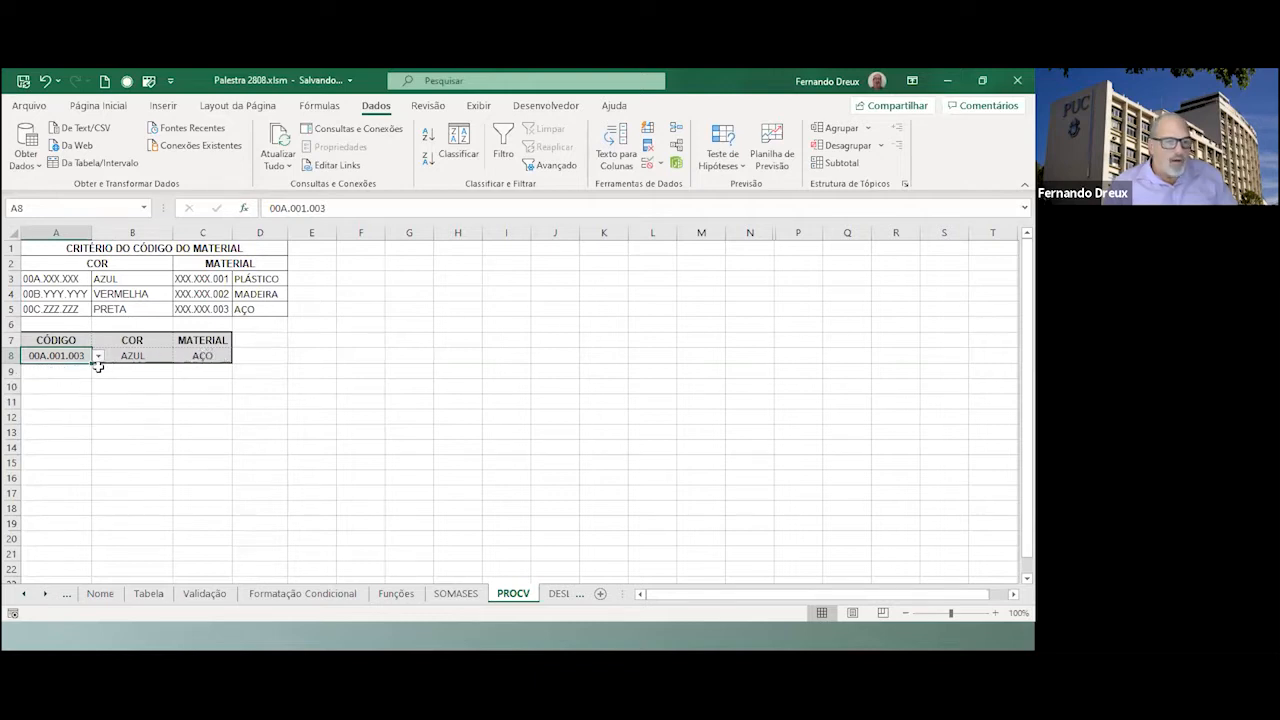
click(98, 356)
click(71, 416)
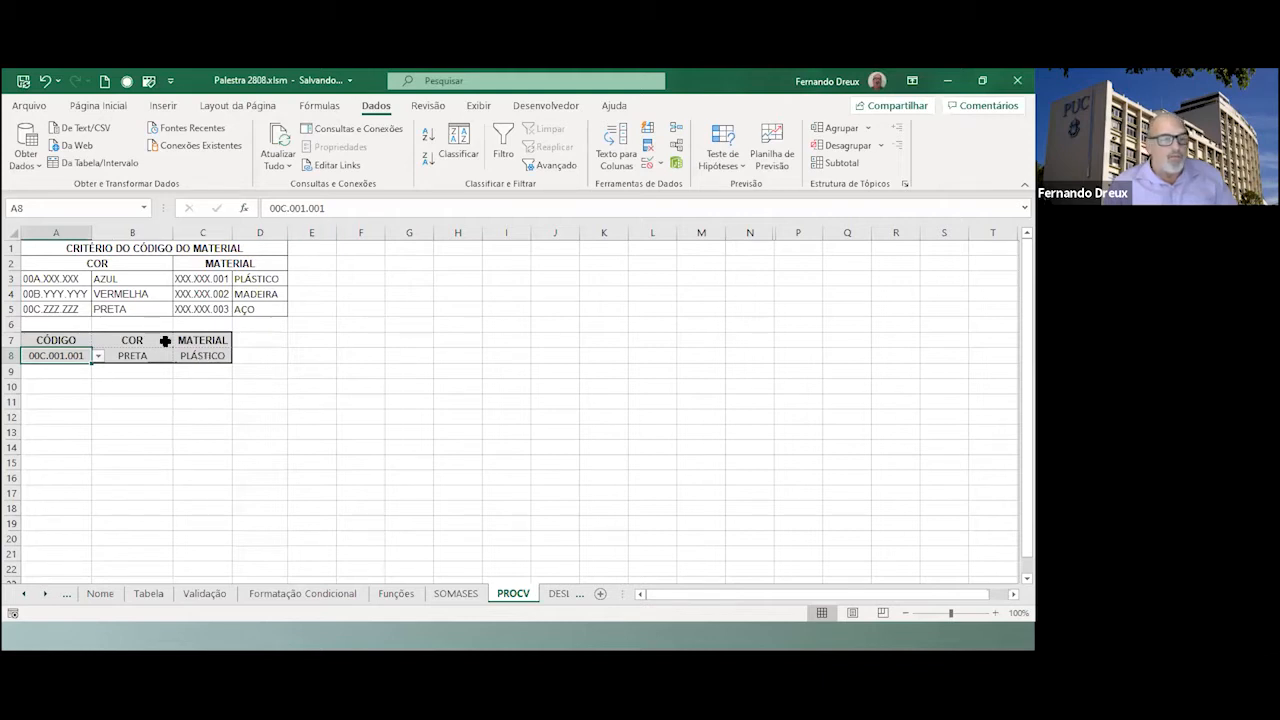
Compare the PROCV formulas for COR in B8 and MATERIAL in C8, ending on an empty cell.
click(144, 352)
click(199, 354)
click(155, 349)
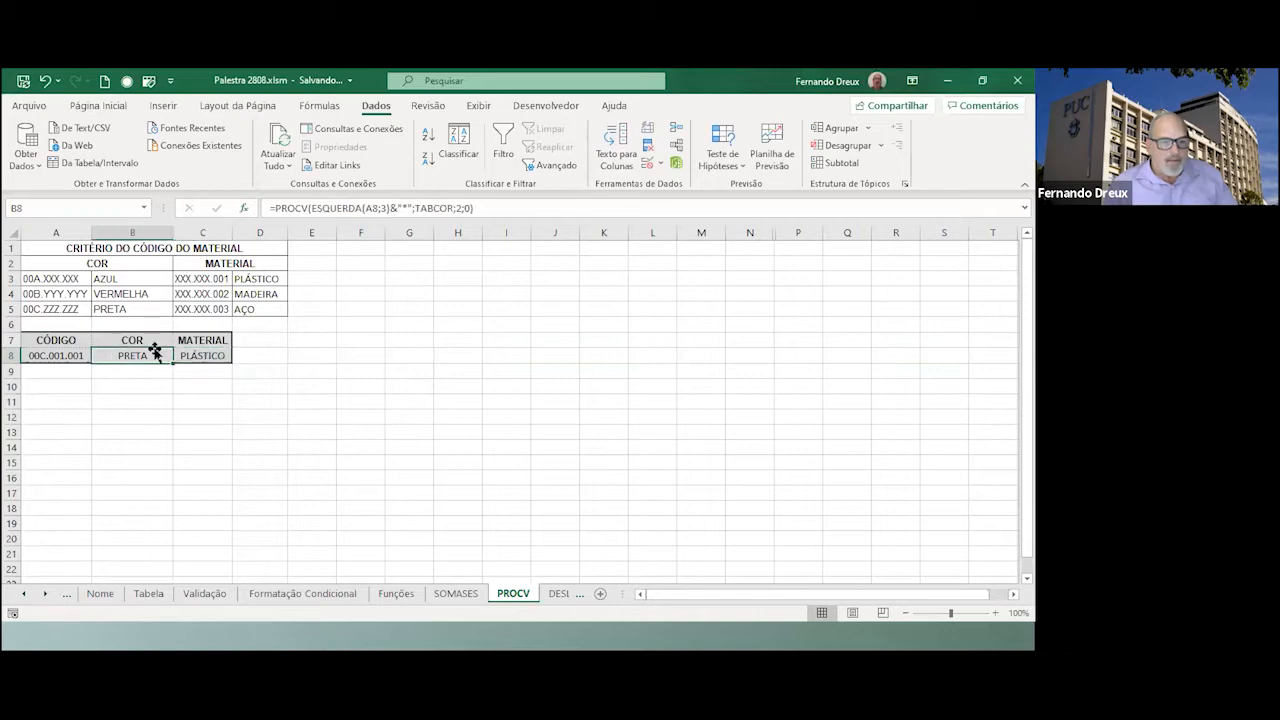
click(185, 353)
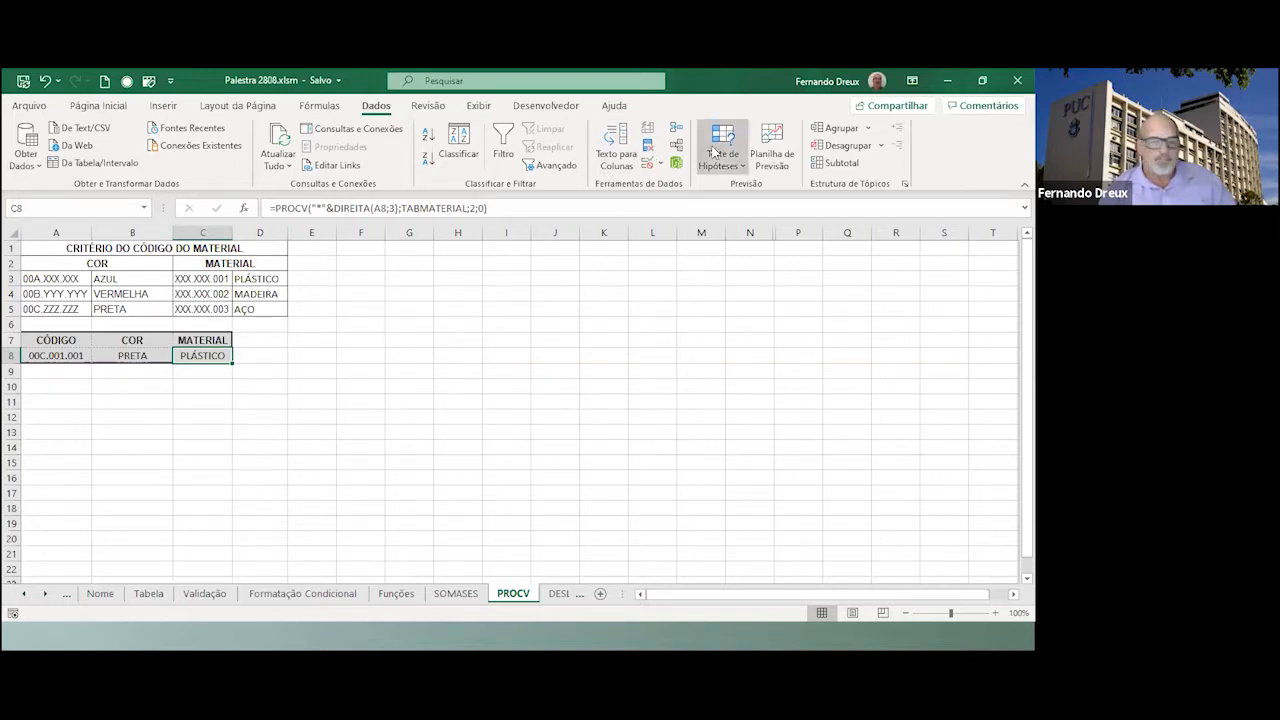
click(513, 353)
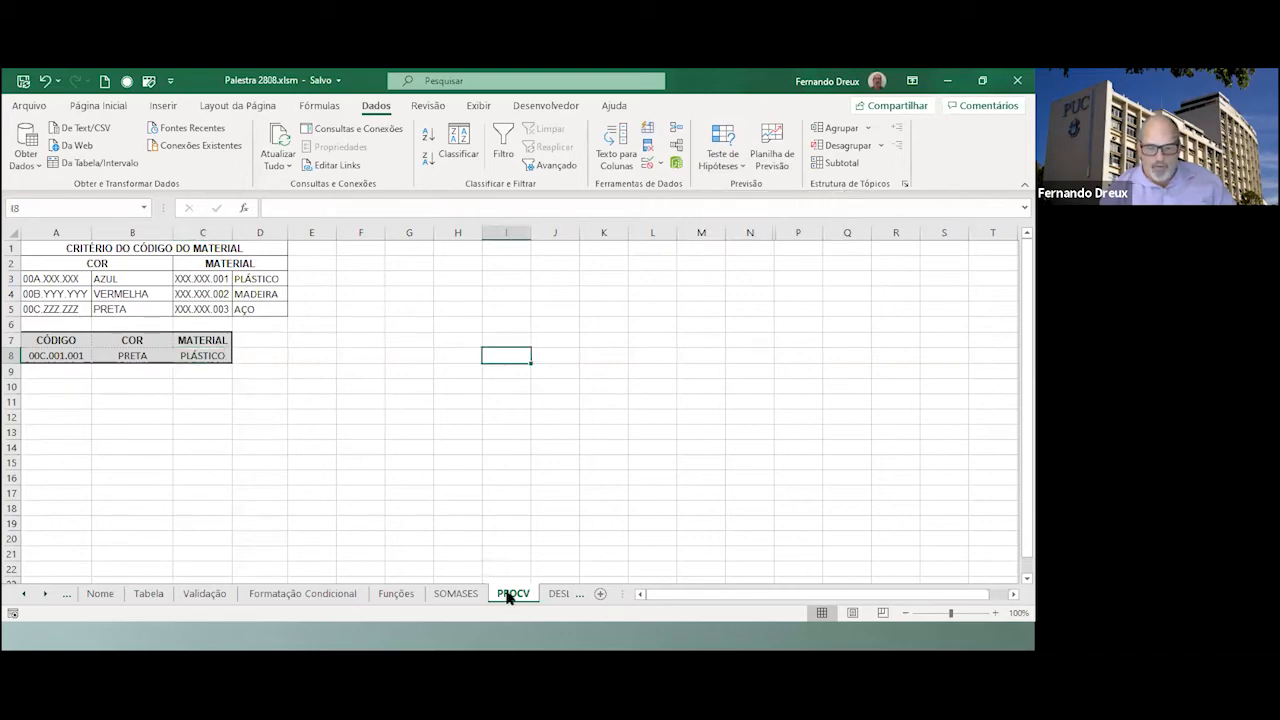
On the DESLOC sheet, set the Depósito value in D6 to 700 and check the recalculated savings schedule.
click(558, 594)
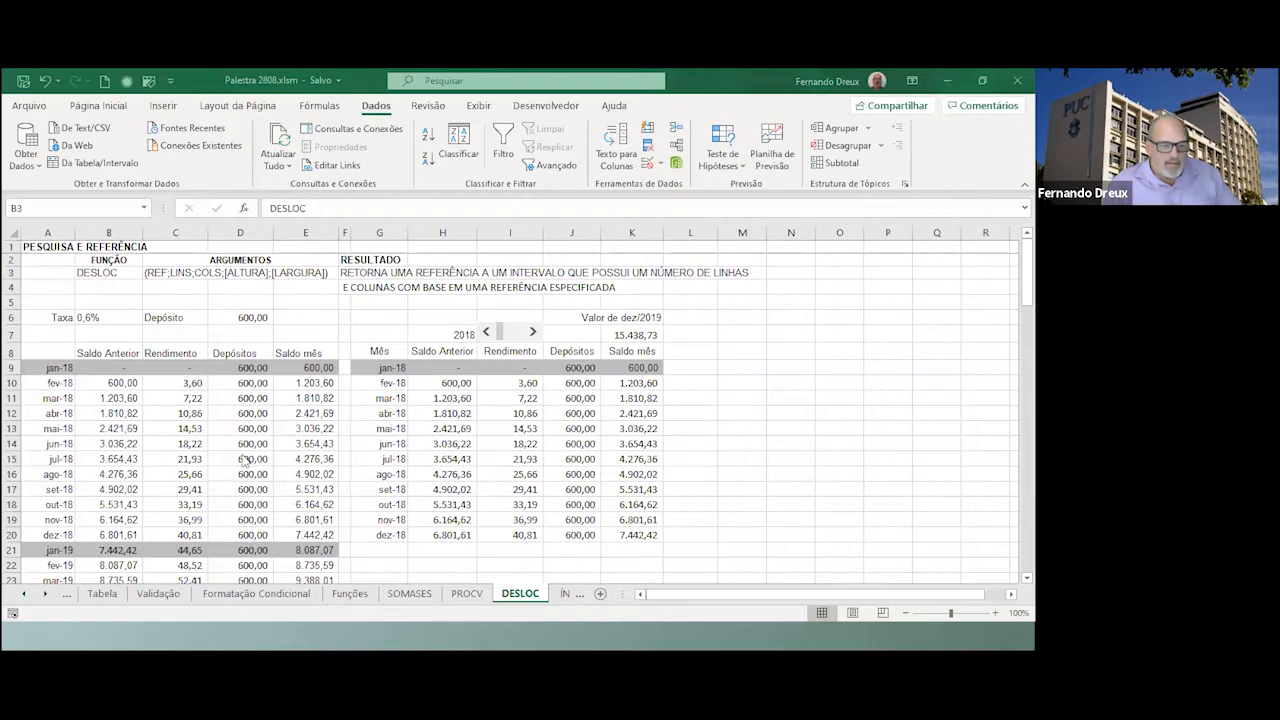
click(248, 316)
text(700)
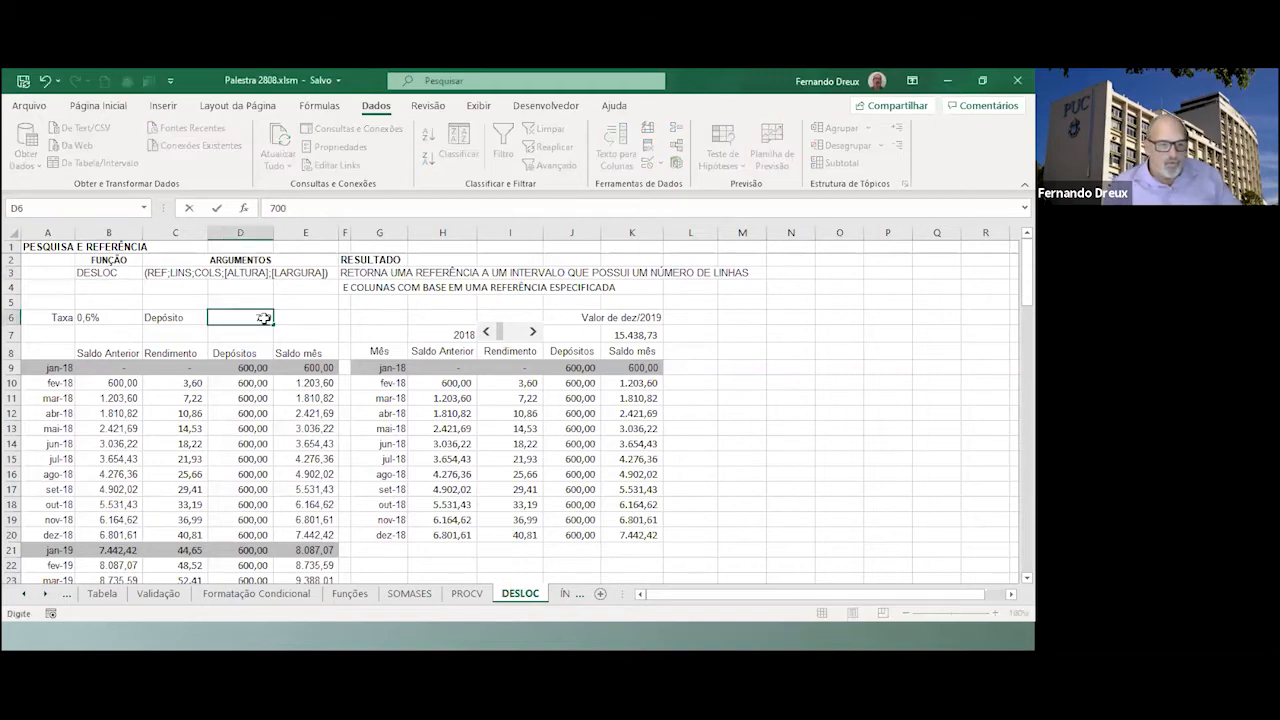
key(Return)
scroll(294, 442, down, 10)
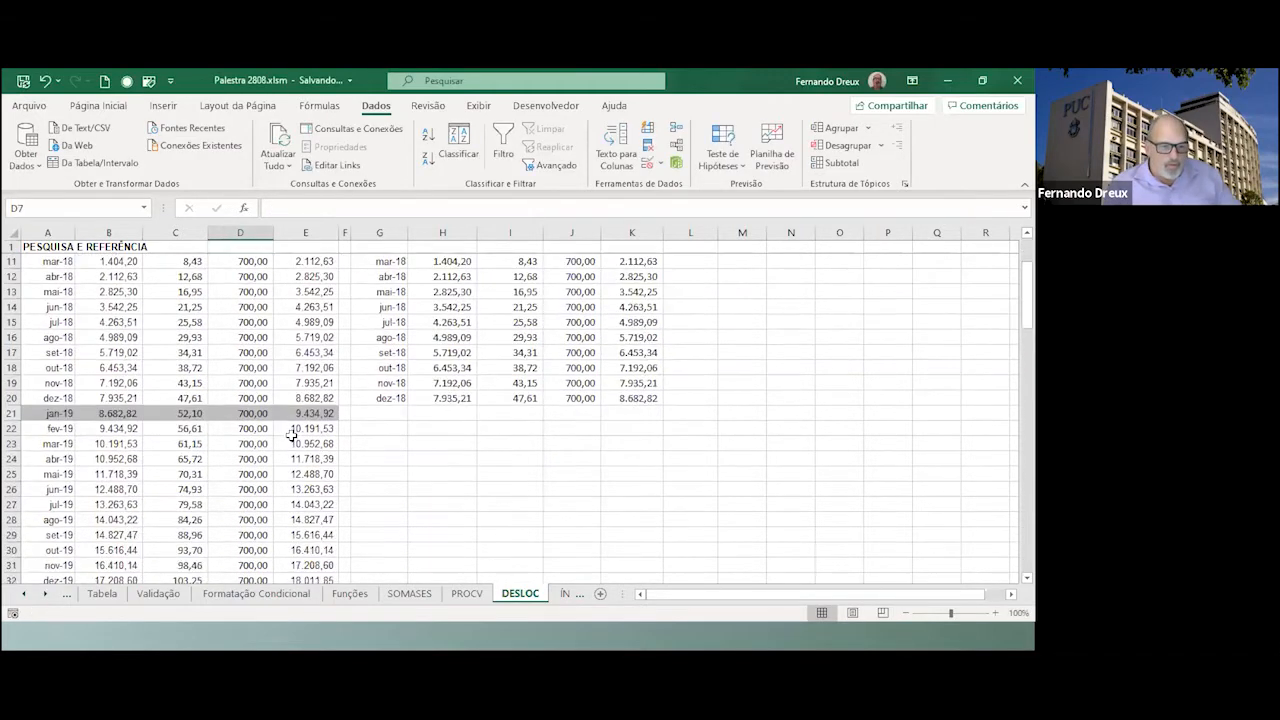
scroll(294, 442, up, 12)
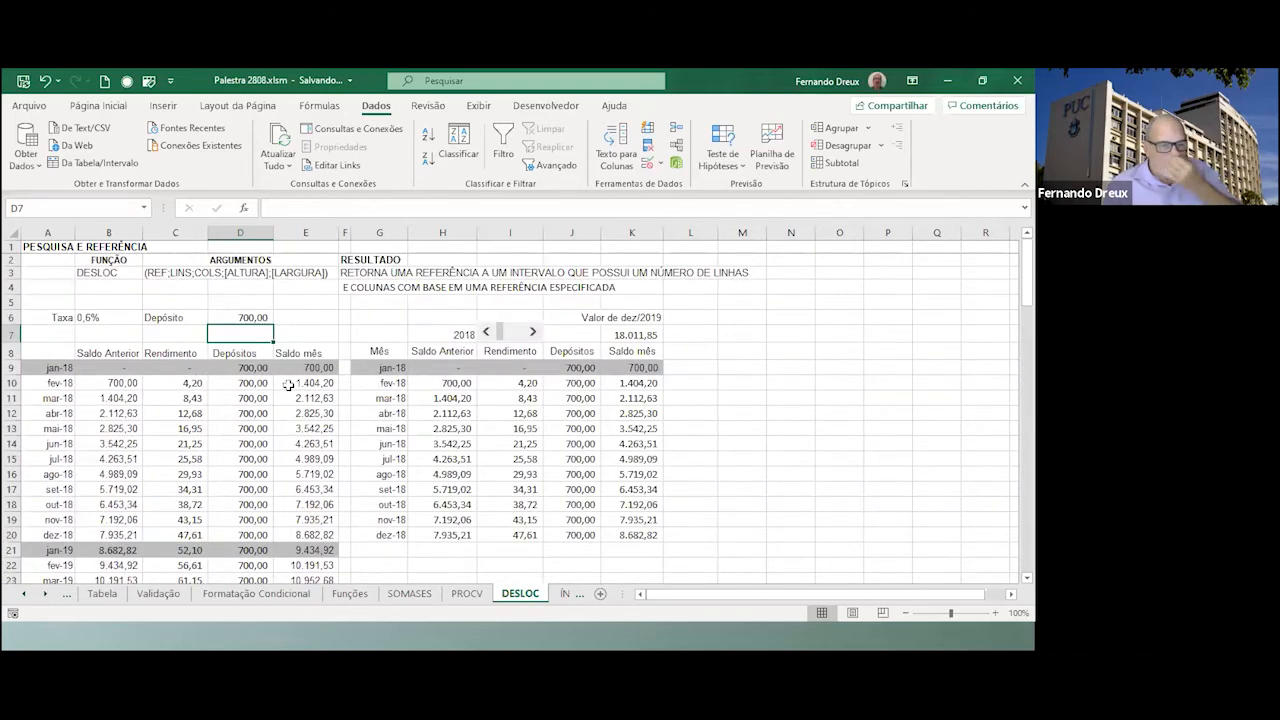
Check the Rendimento formulas in C10:C20 and set the Taxa in B6 to 0,5%.
click(107, 319)
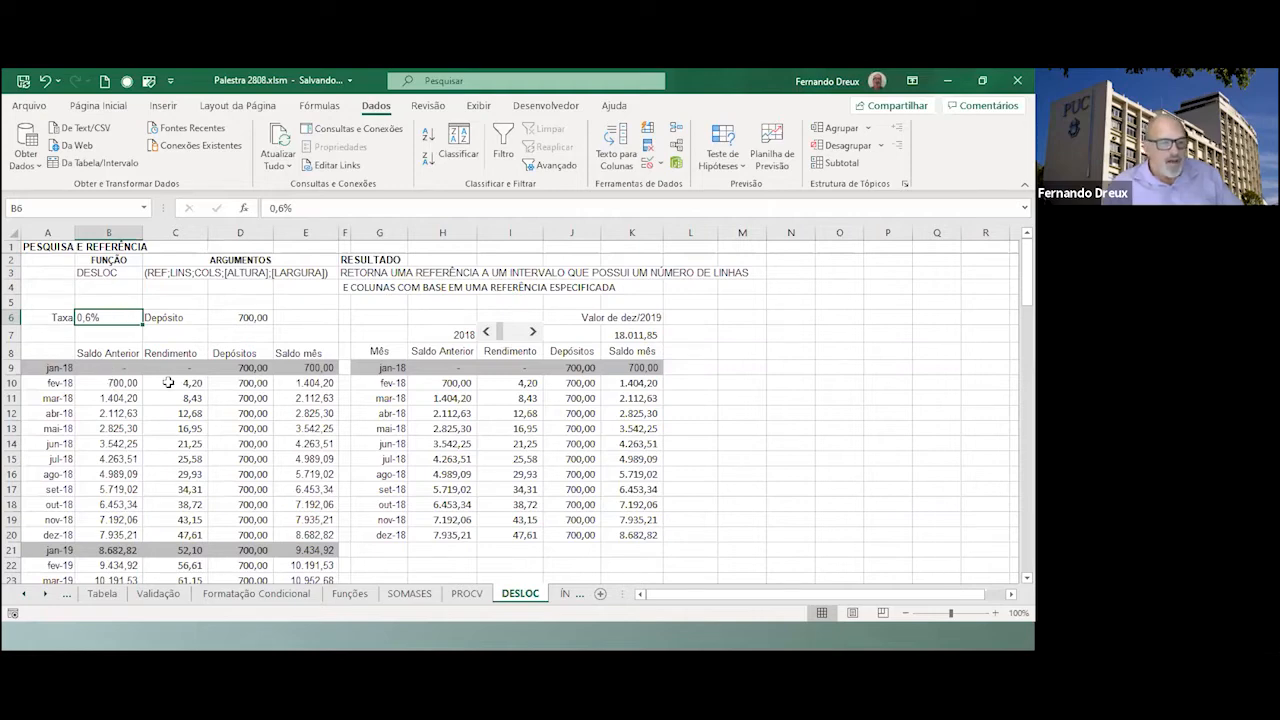
drag(177, 385, 178, 535)
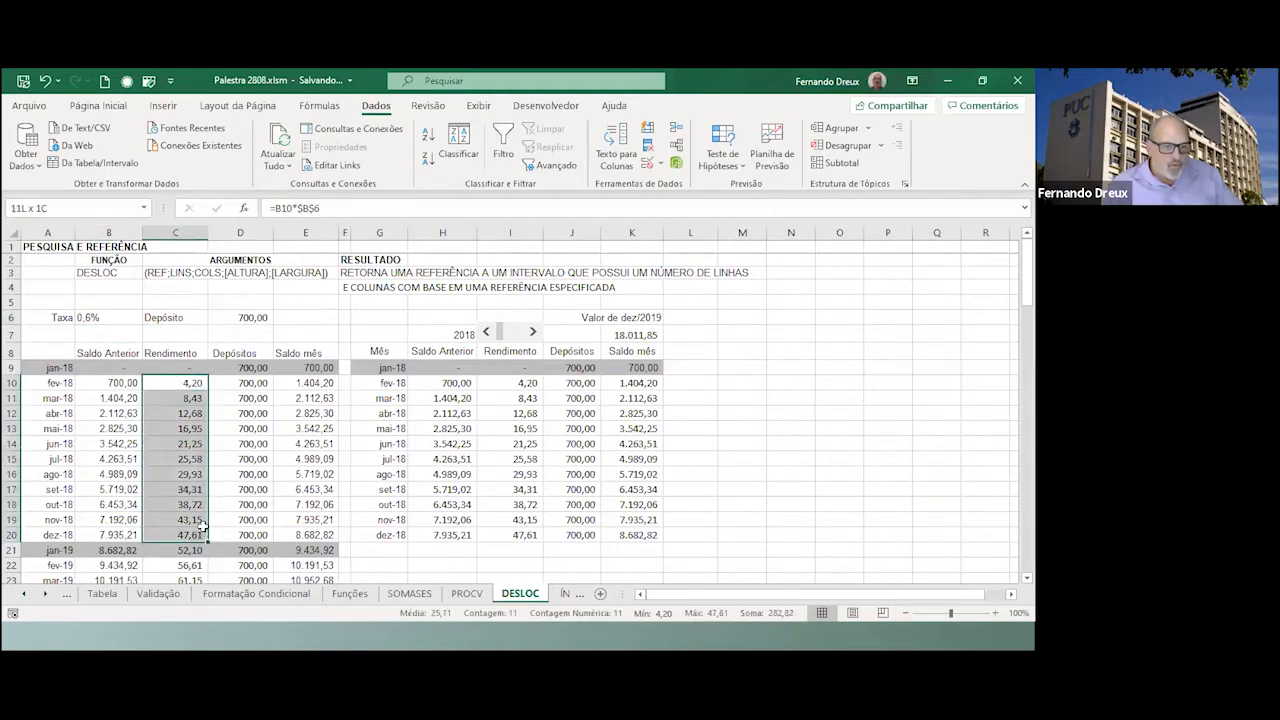
click(107, 317)
text(0,5%)
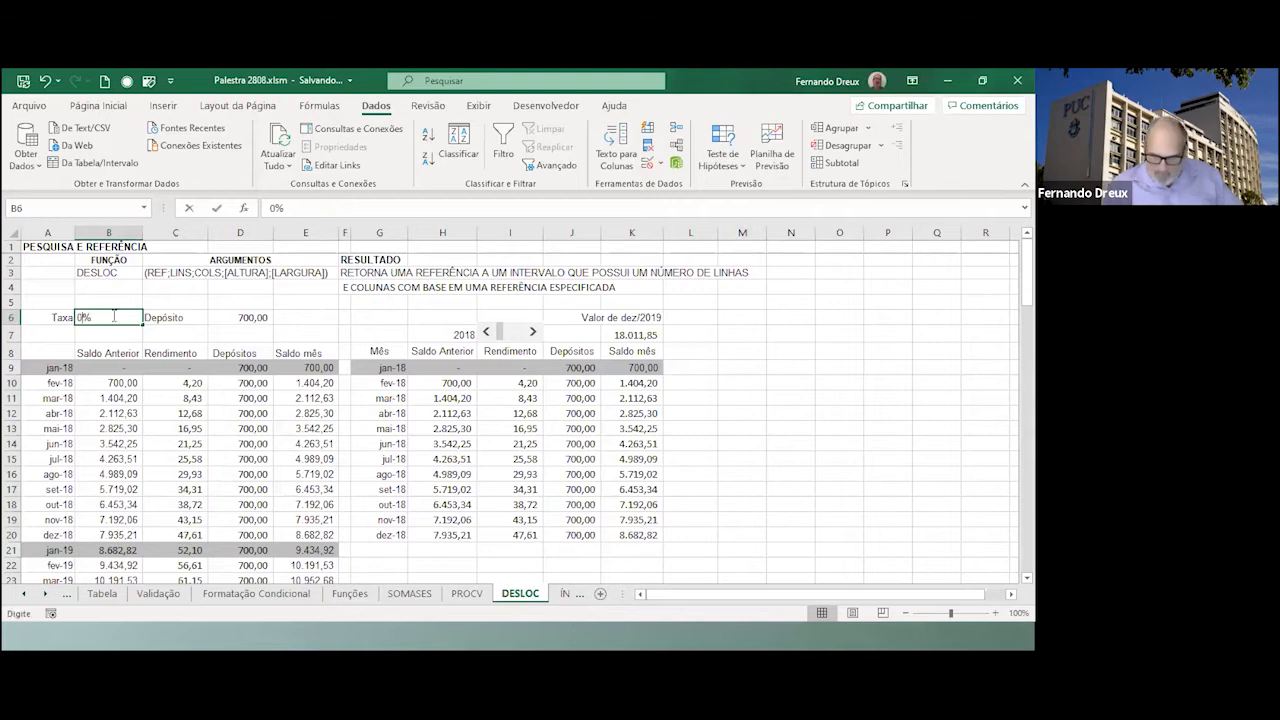
key(Return)
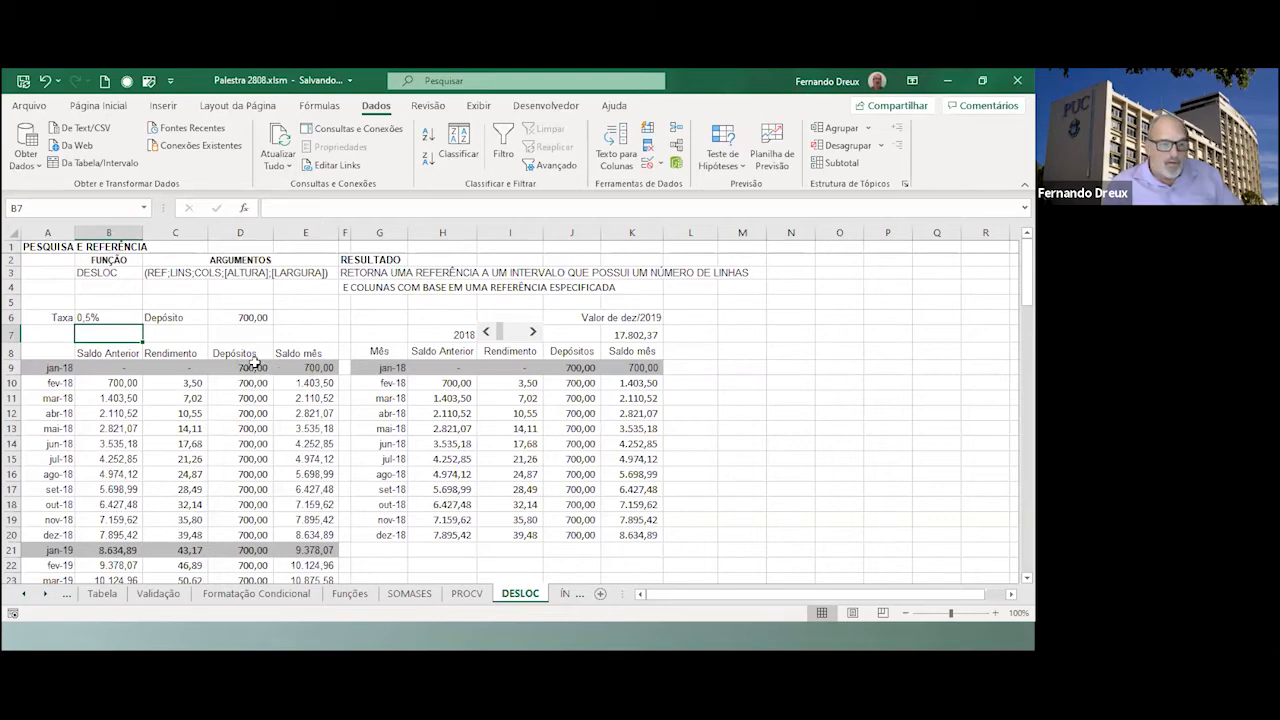
Check the jan-18 contents of Saldo Anterior, Rendimento, Depósitos and Saldo mês in B9:E9.
click(115, 368)
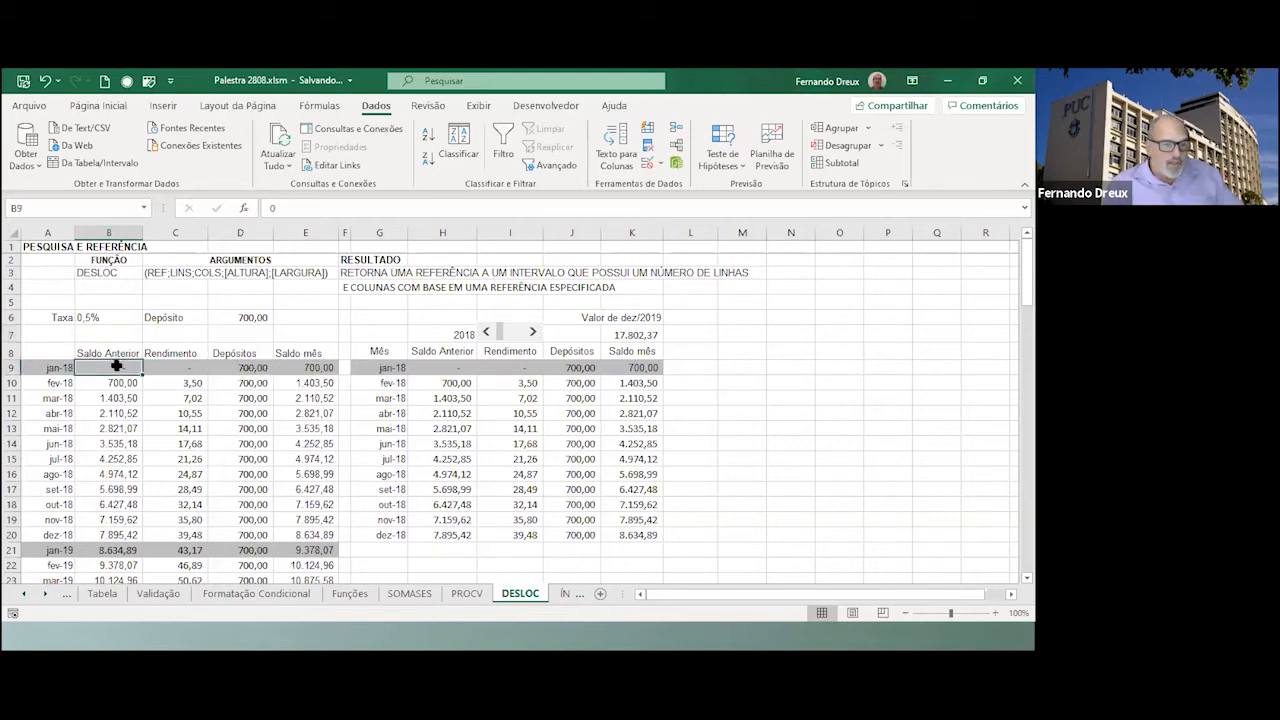
click(195, 368)
click(248, 370)
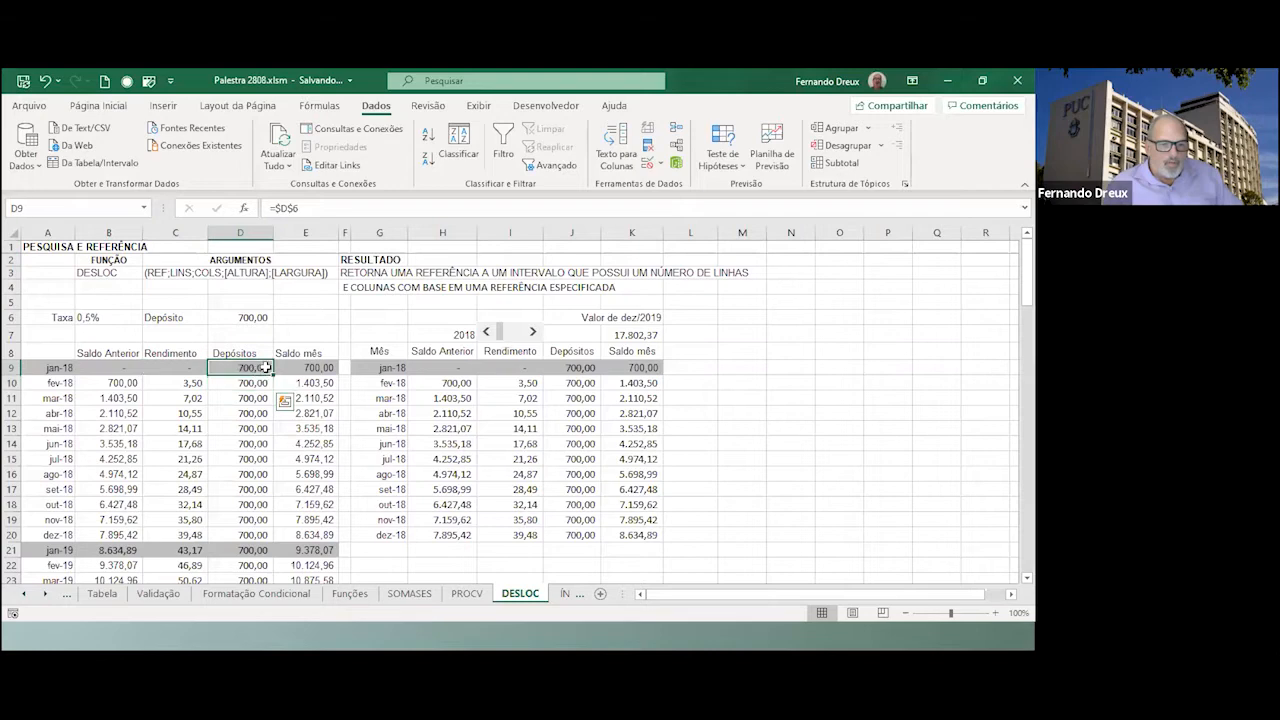
click(305, 368)
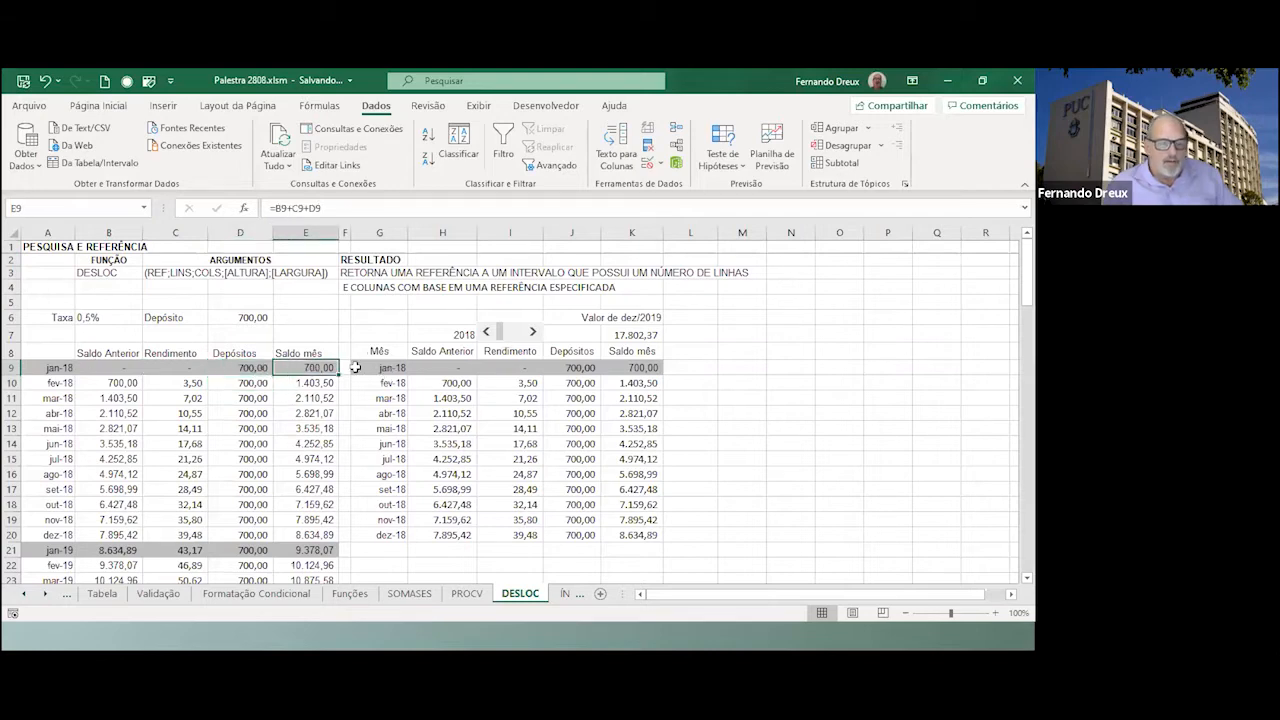
Trace how the fev-18 formulas in B10:E10 use the previous balance and Taxa, and view the following months.
click(105, 385)
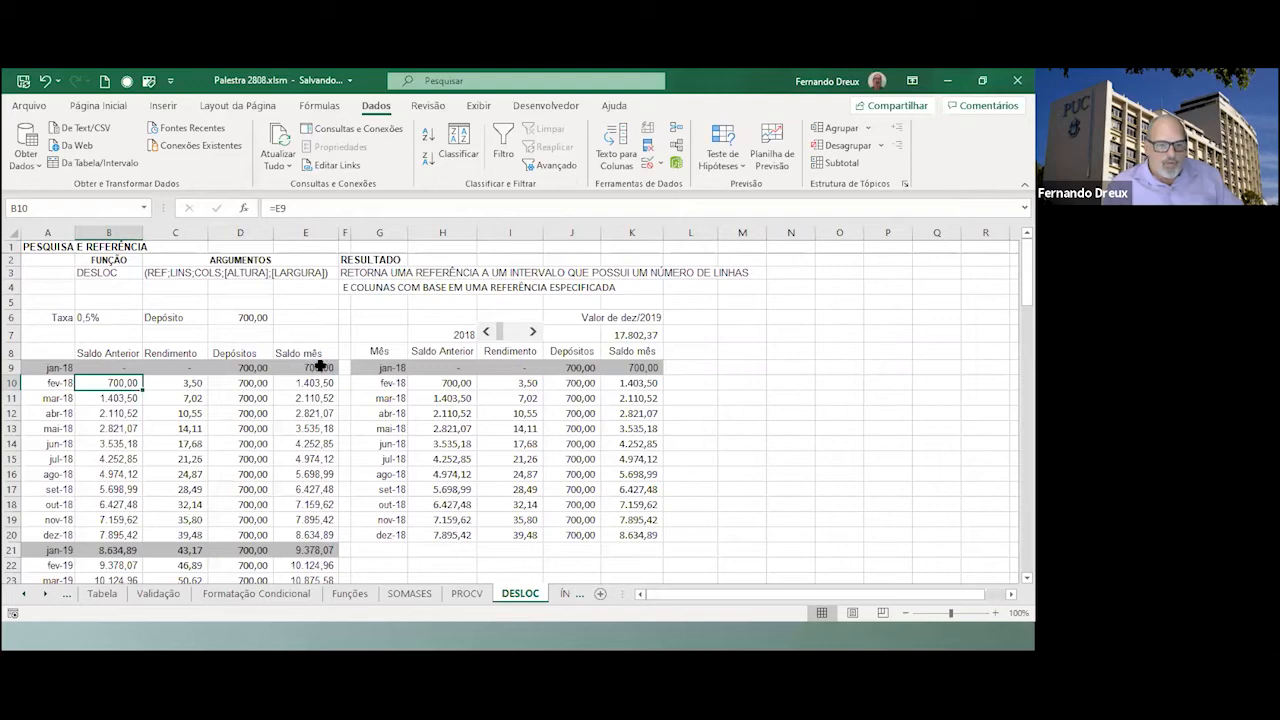
click(198, 384)
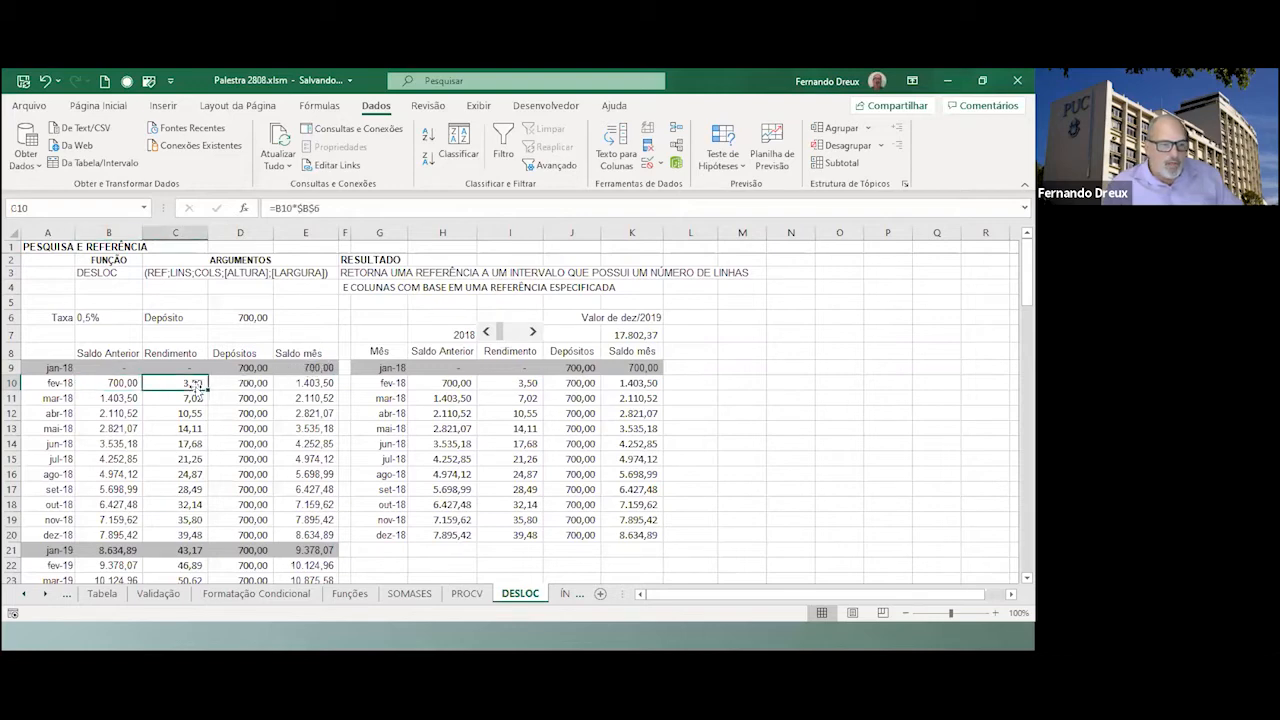
click(102, 385)
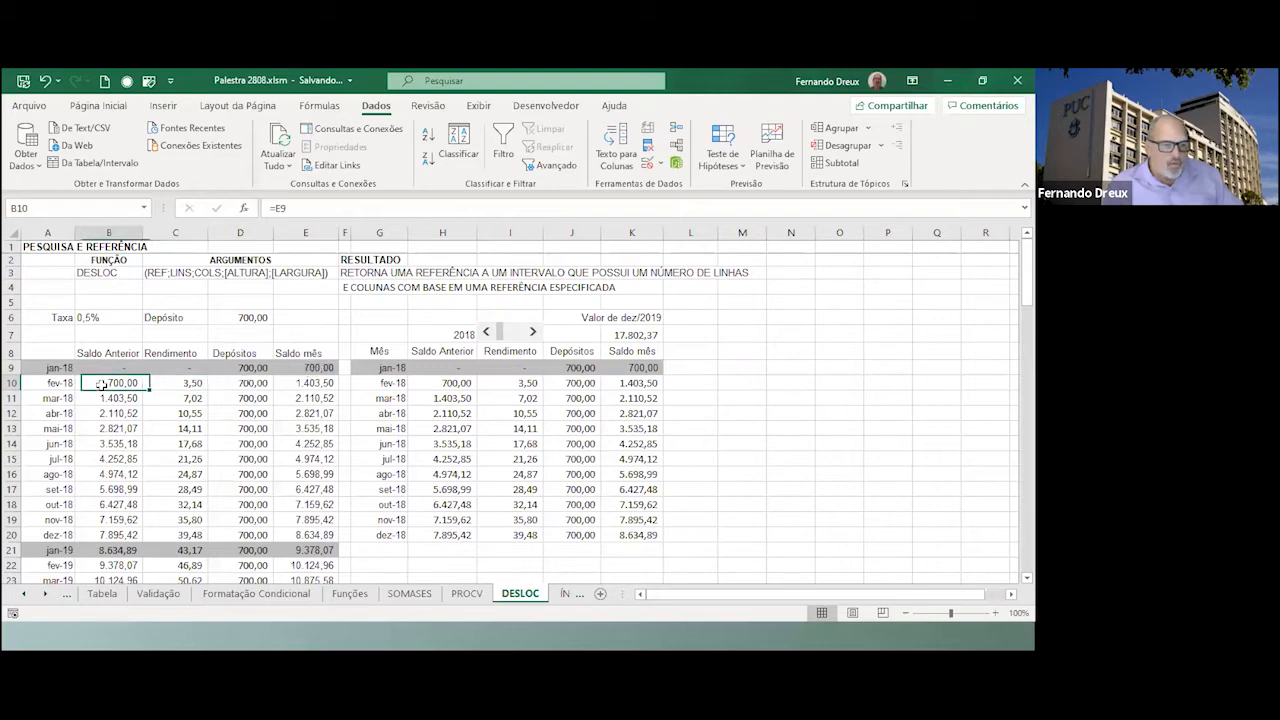
click(92, 316)
click(177, 383)
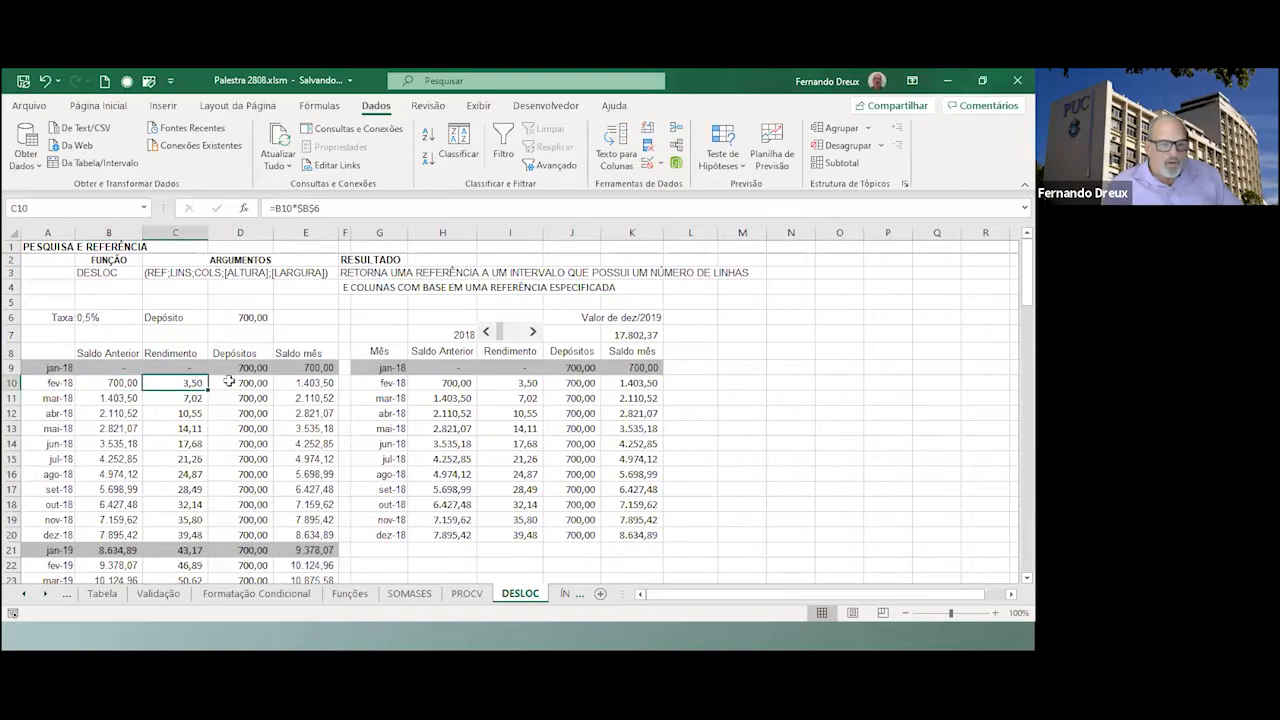
click(240, 383)
click(323, 381)
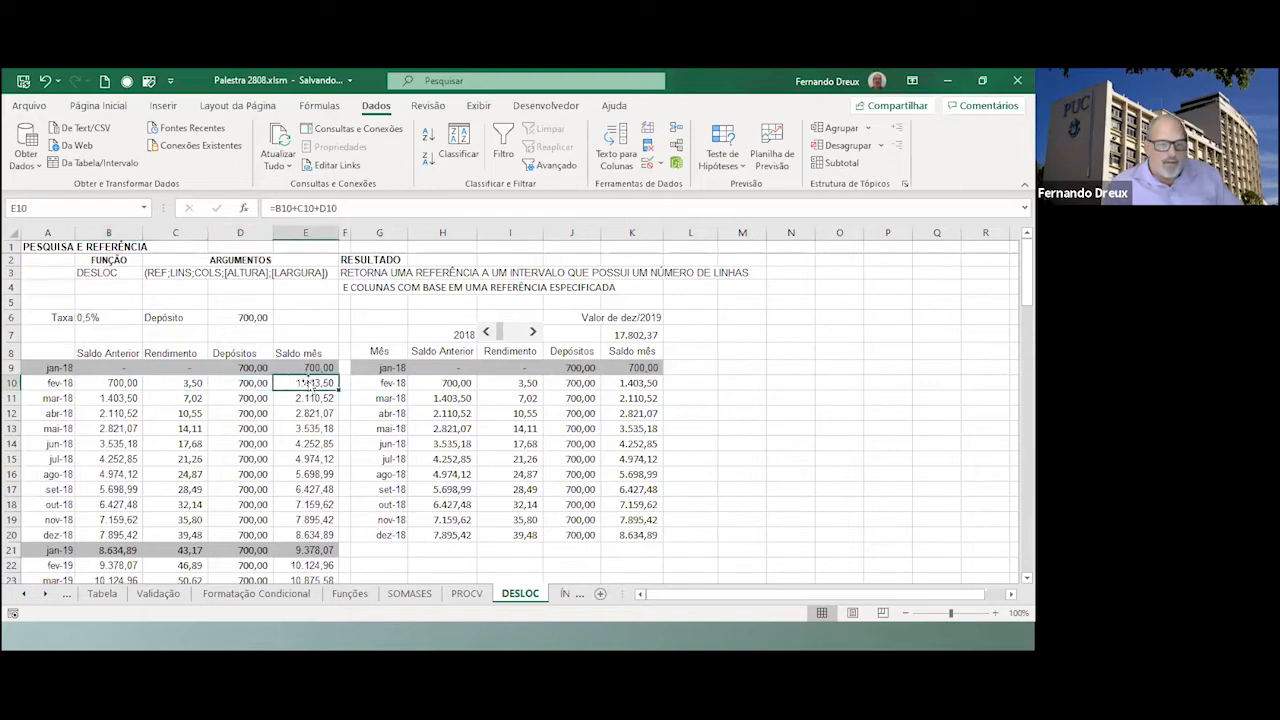
scroll(200, 427, down, 9)
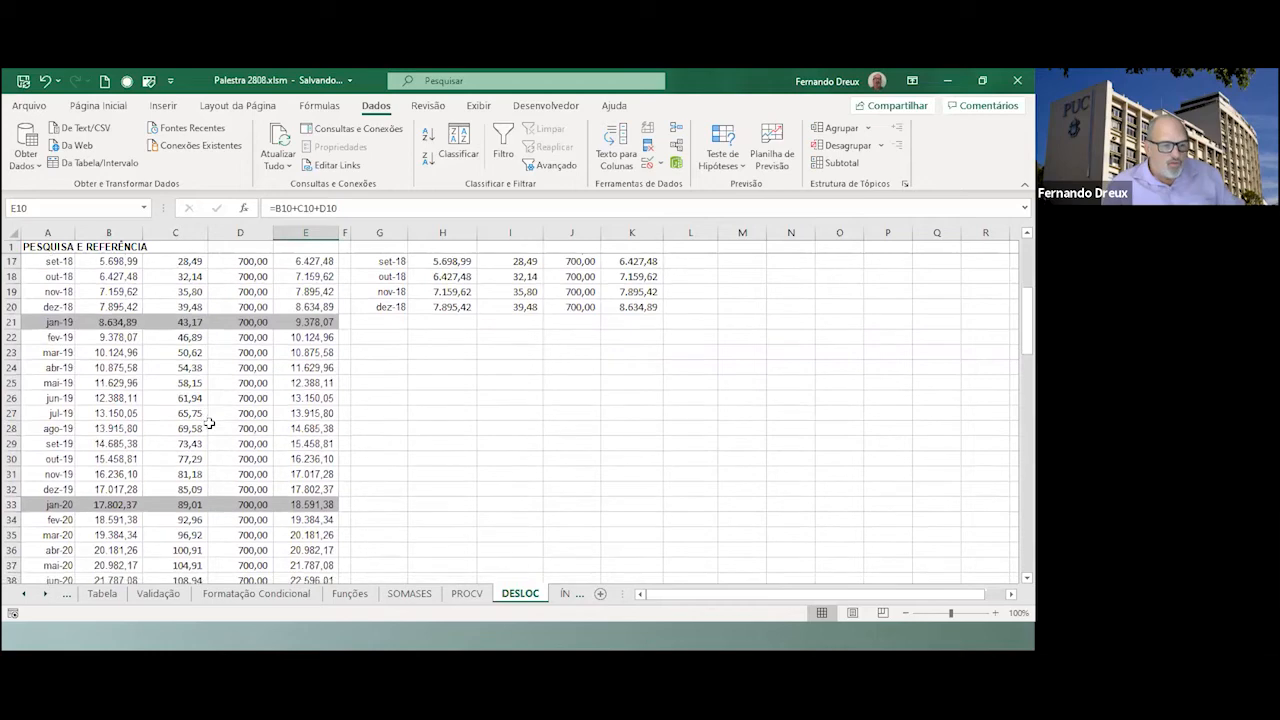
Review the savings schedule through dez-25 and check the Saldo mês formula in E104.
scroll(206, 418, down, 13)
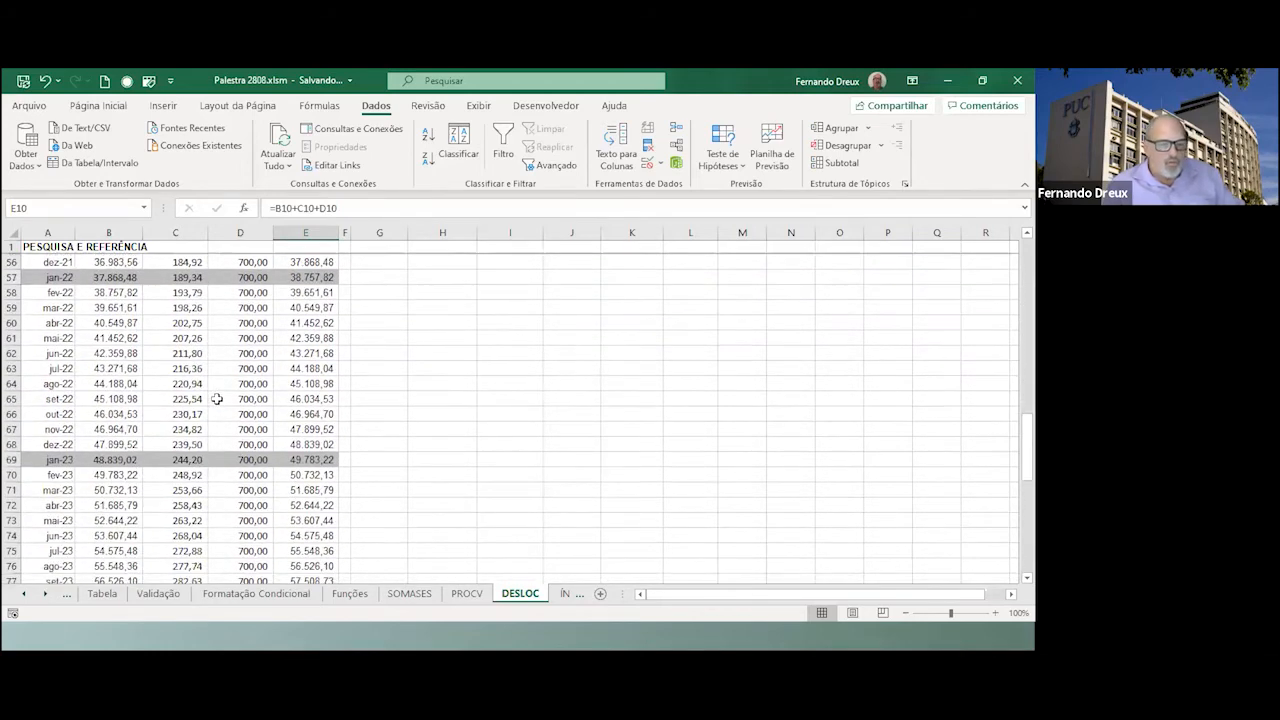
scroll(216, 398, down, 8)
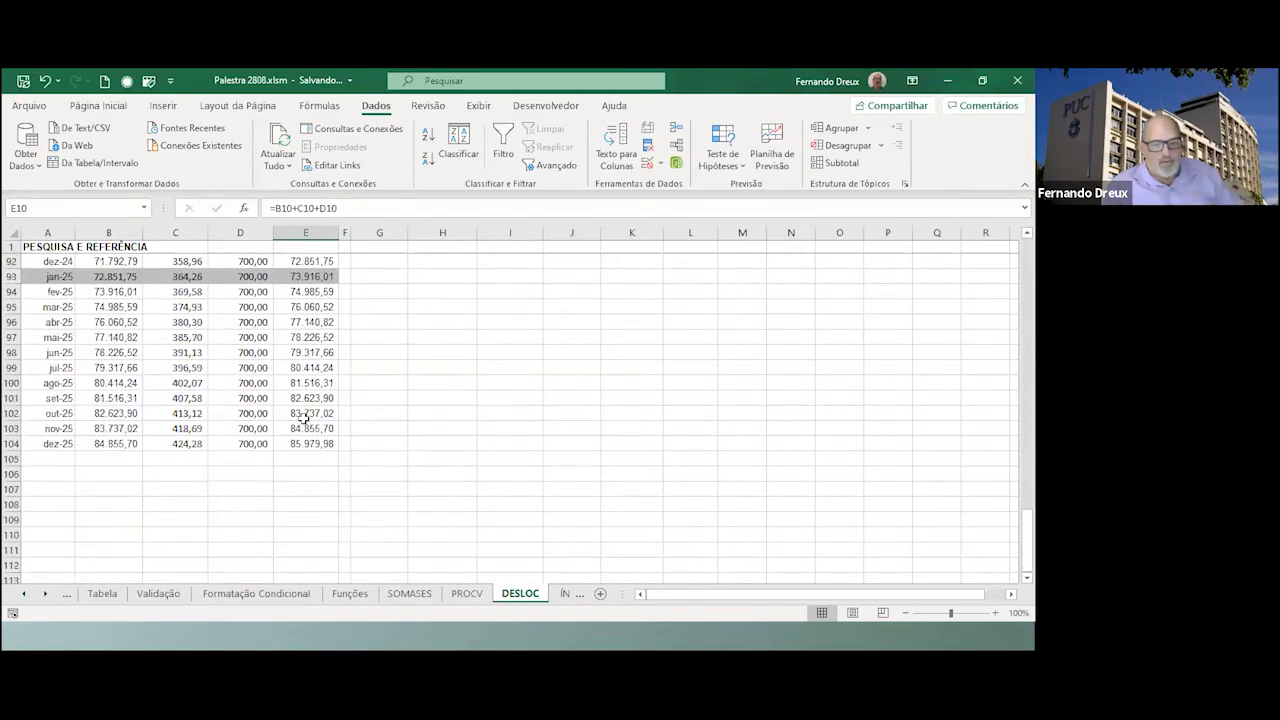
click(301, 443)
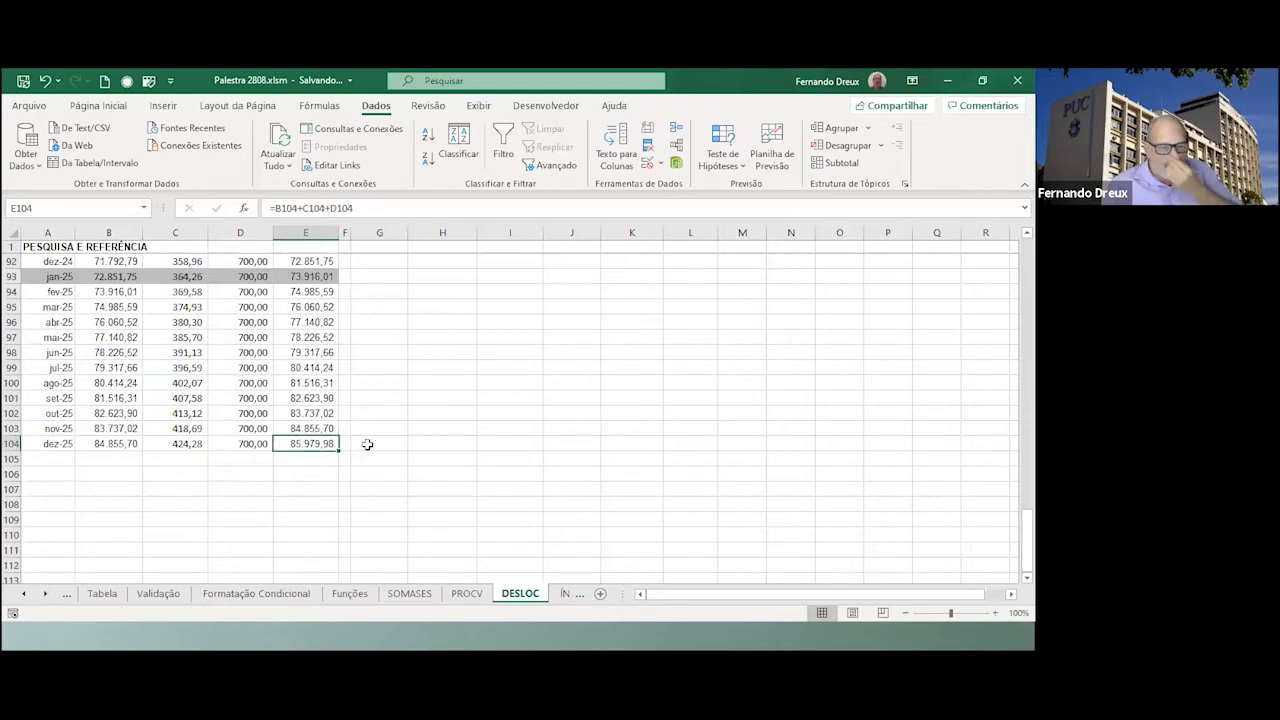
scroll(367, 444, up, 16)
scroll(367, 444, up, 14)
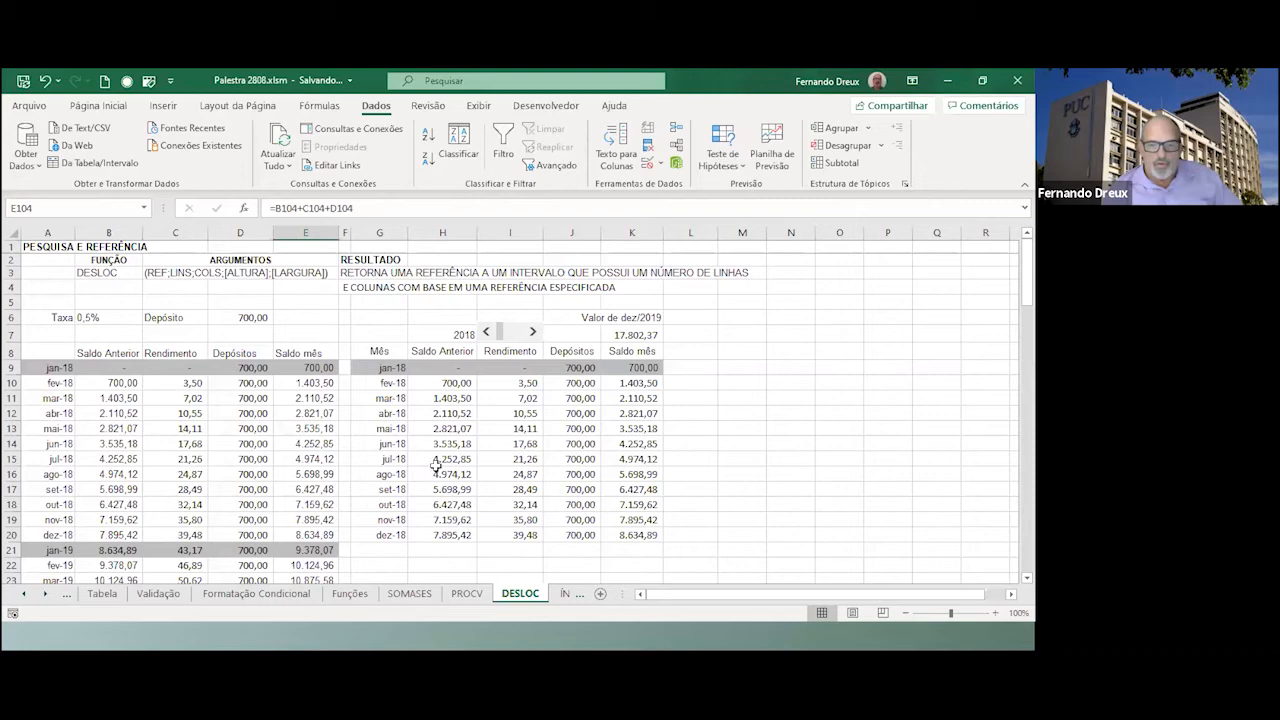
Advance the year selector beside H7 to 2019, compare the result with the full schedule, and advance it to 2020.
click(532, 333)
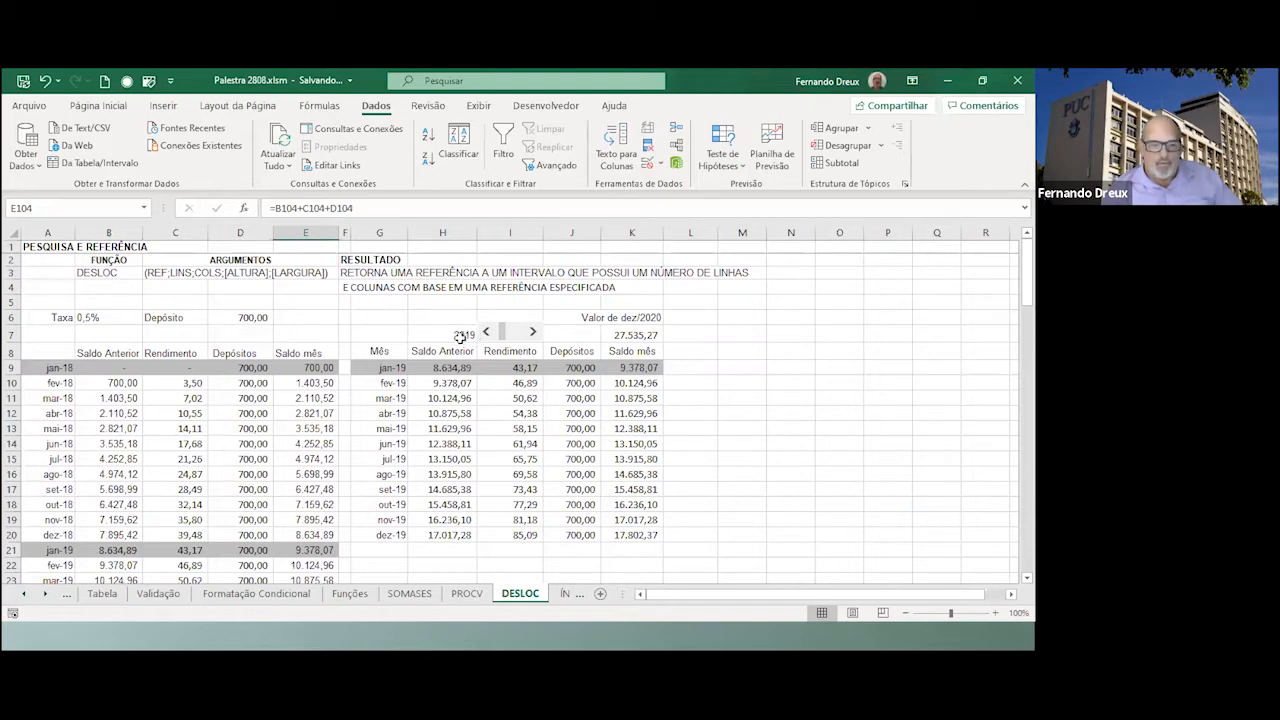
scroll(550, 453, down, 1)
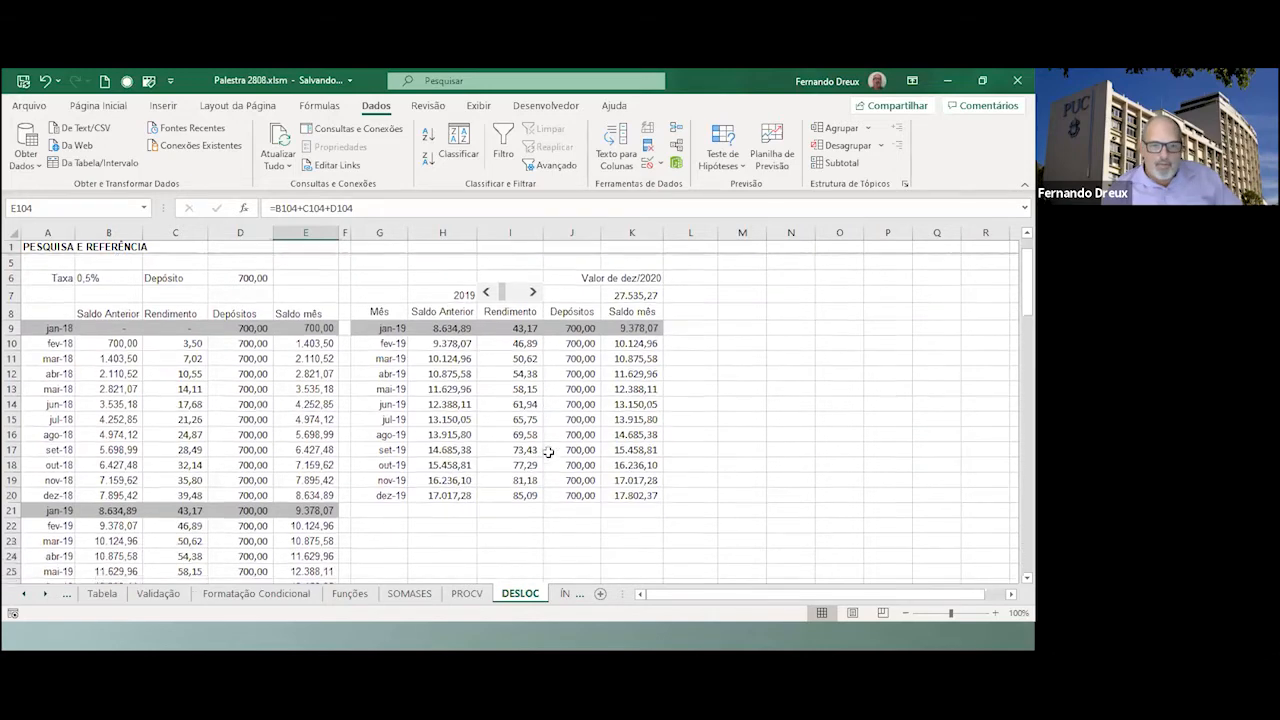
scroll(215, 494, down, 2)
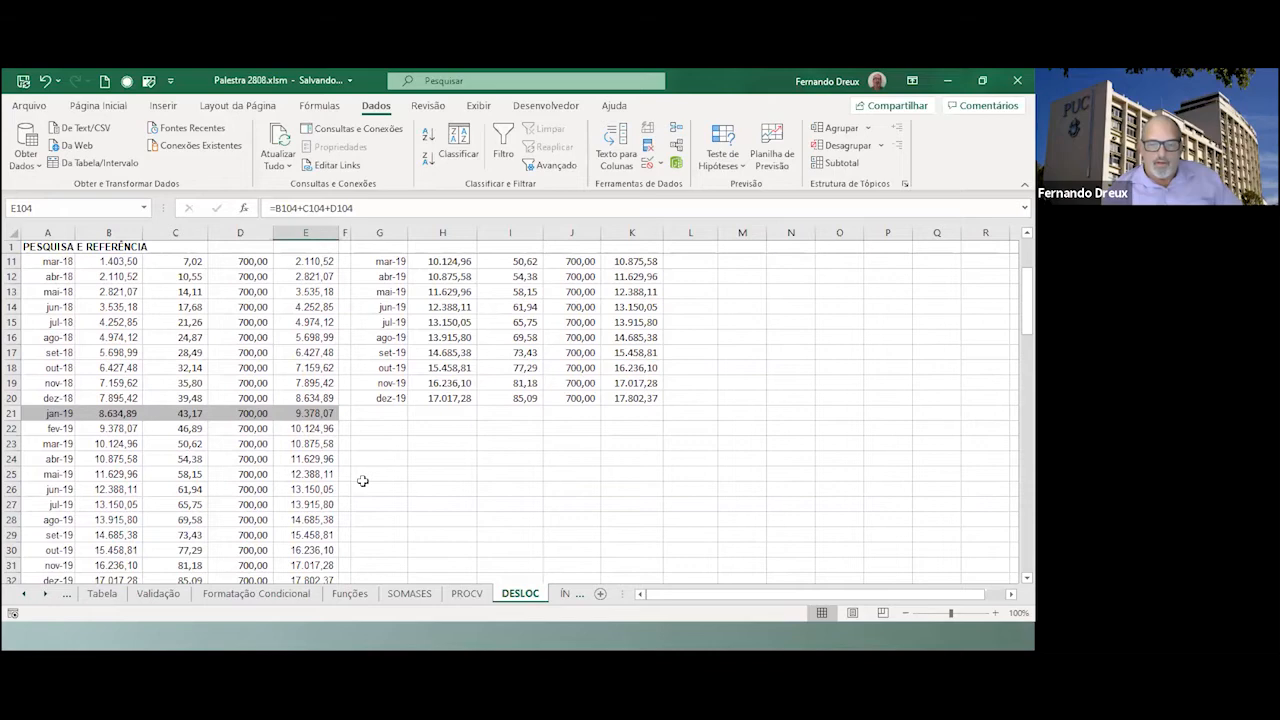
scroll(360, 483, up, 2)
click(533, 291)
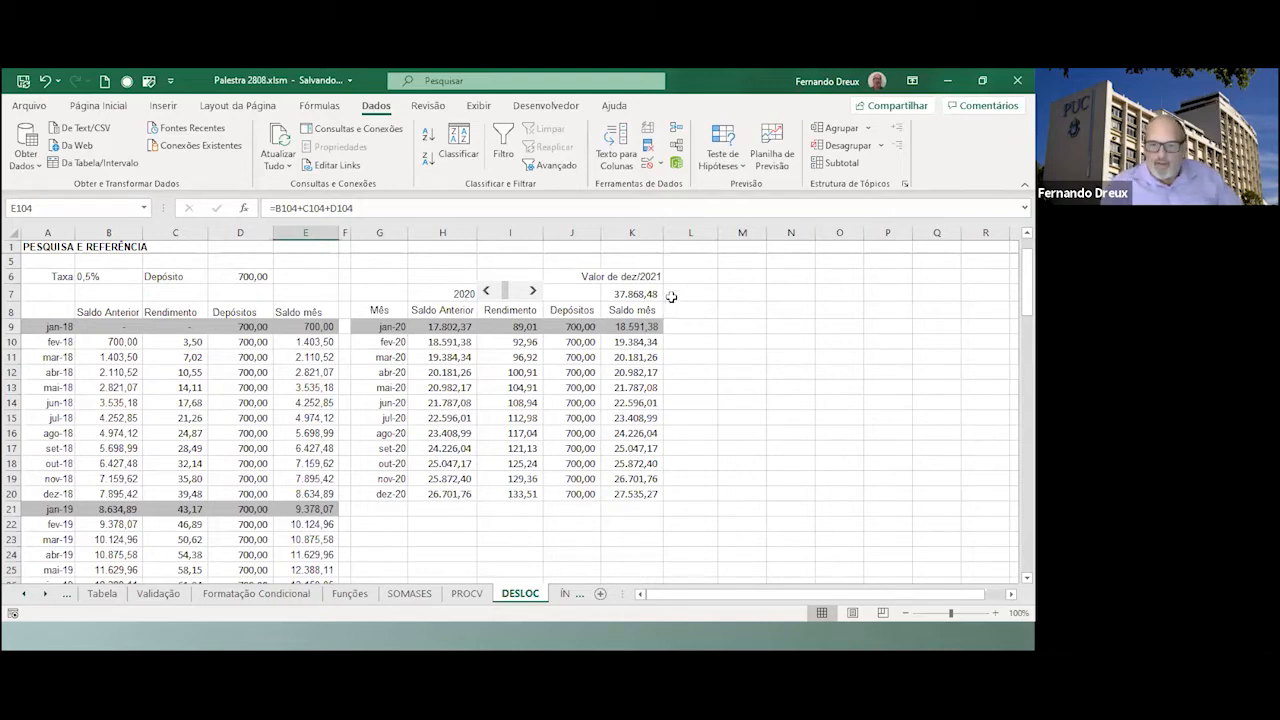
Check the DESLOC formula in K7, set the year selector to 2018, and compare K7 with the dez-19 balance in E32.
click(635, 294)
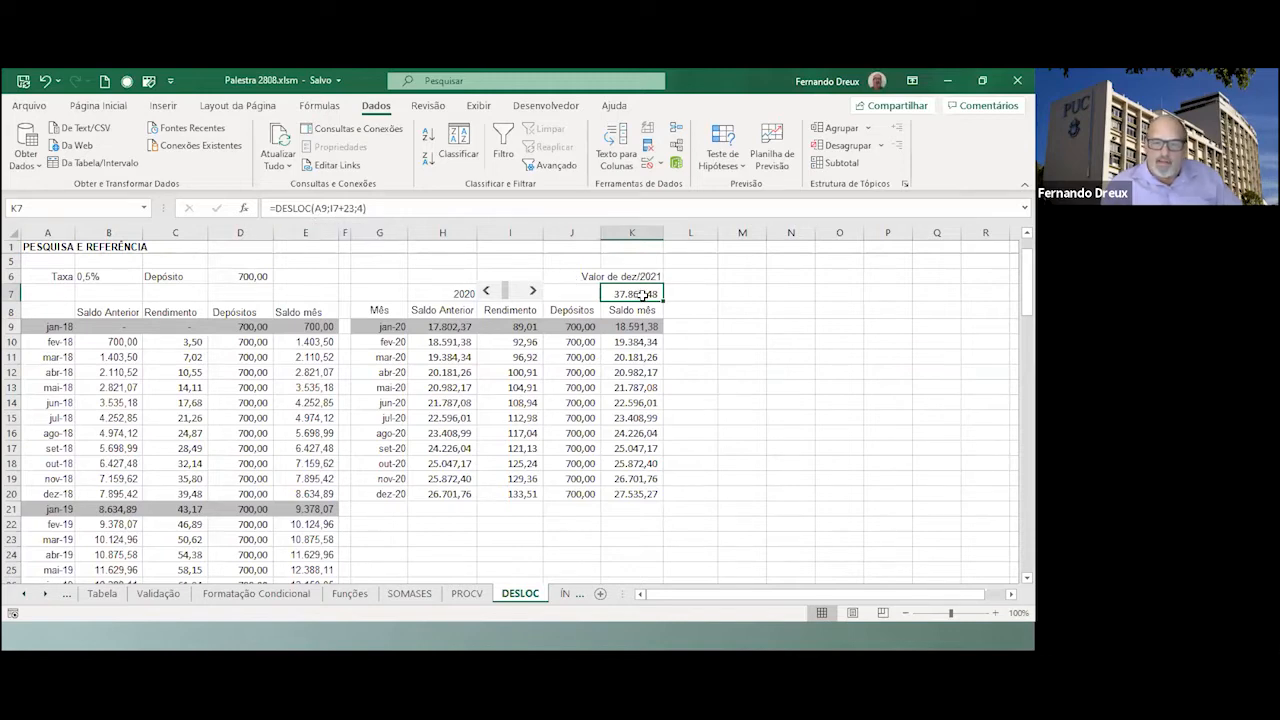
click(485, 291)
click(485, 291)
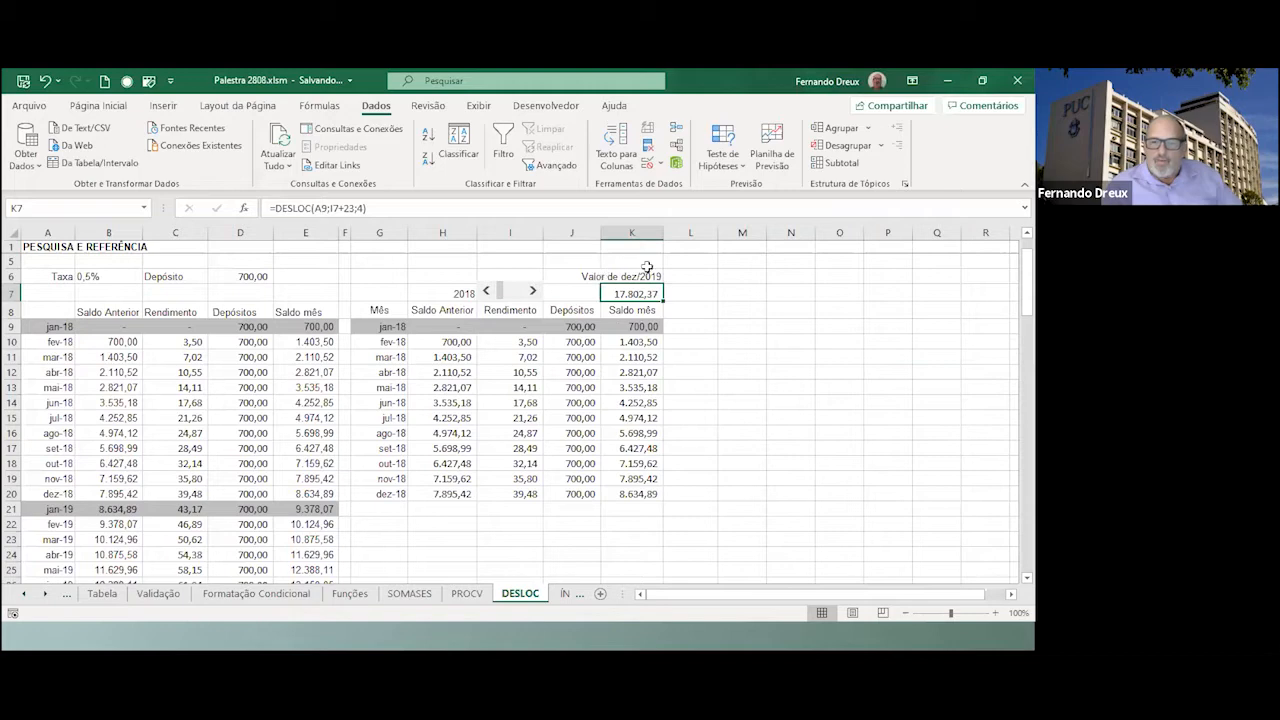
scroll(385, 497, down, 3)
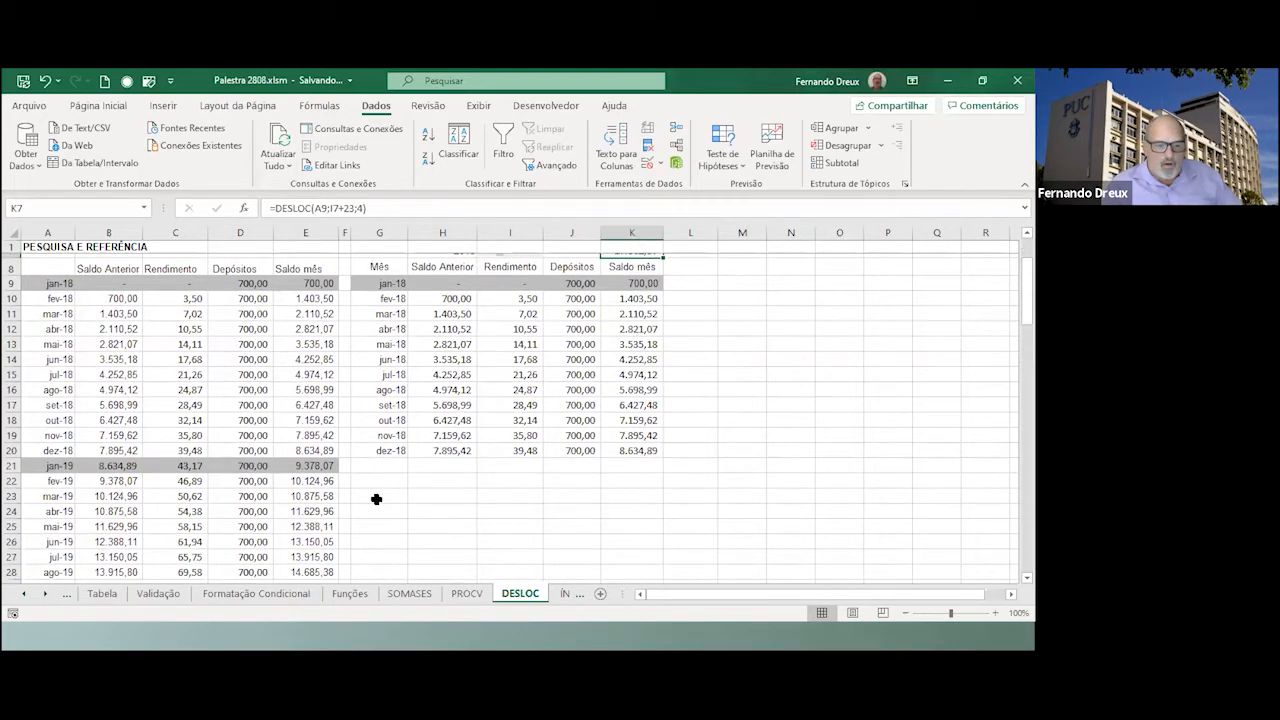
click(303, 535)
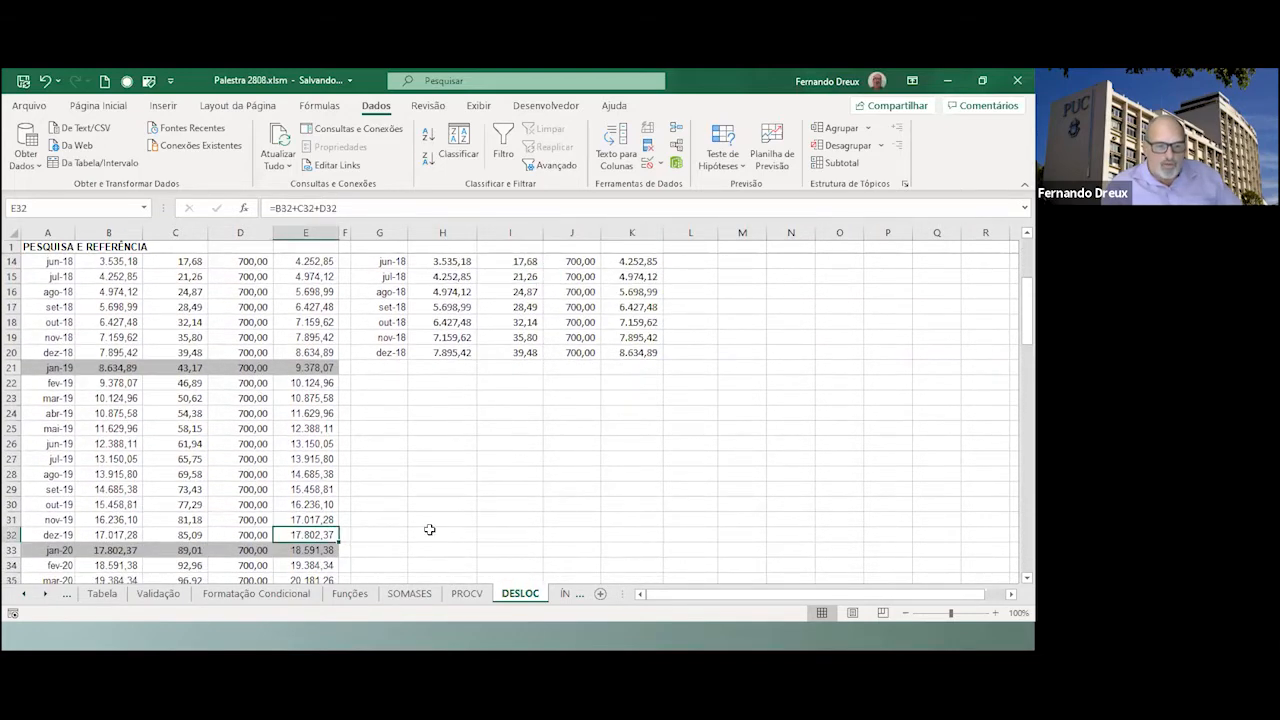
scroll(429, 529, up, 5)
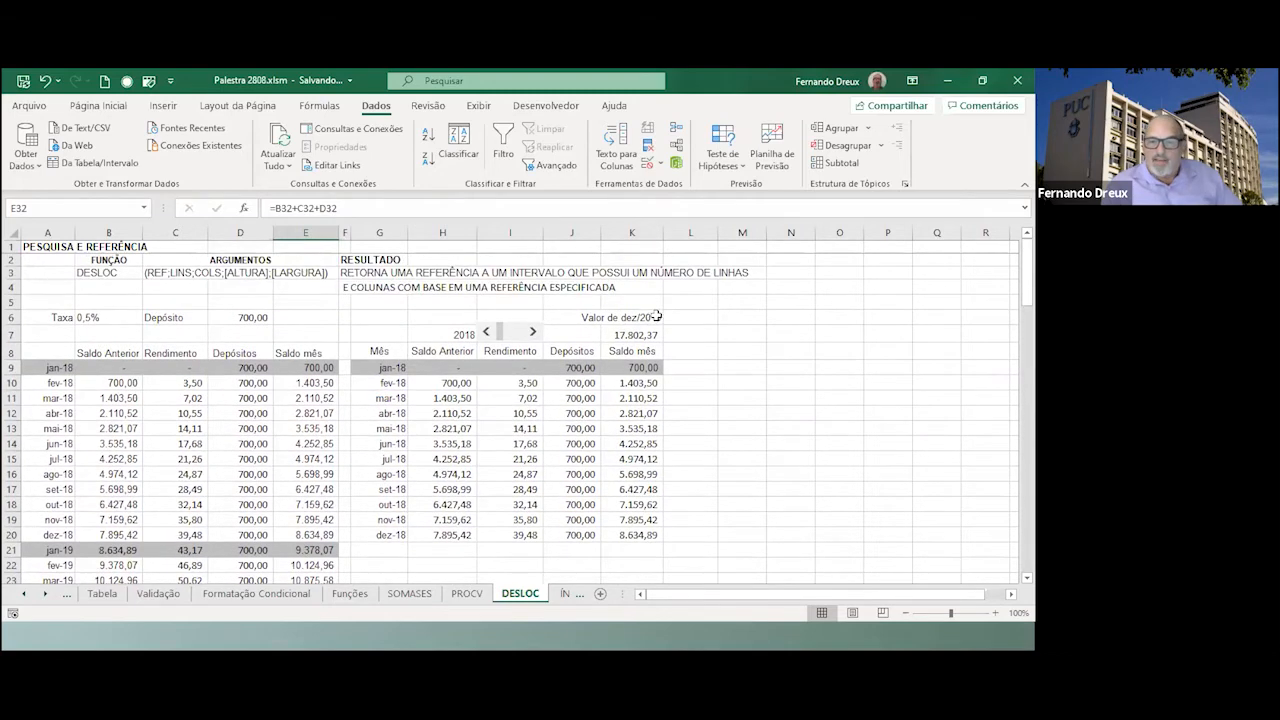
Check the label formula in K6 and advance the year selector to 2019.
click(640, 317)
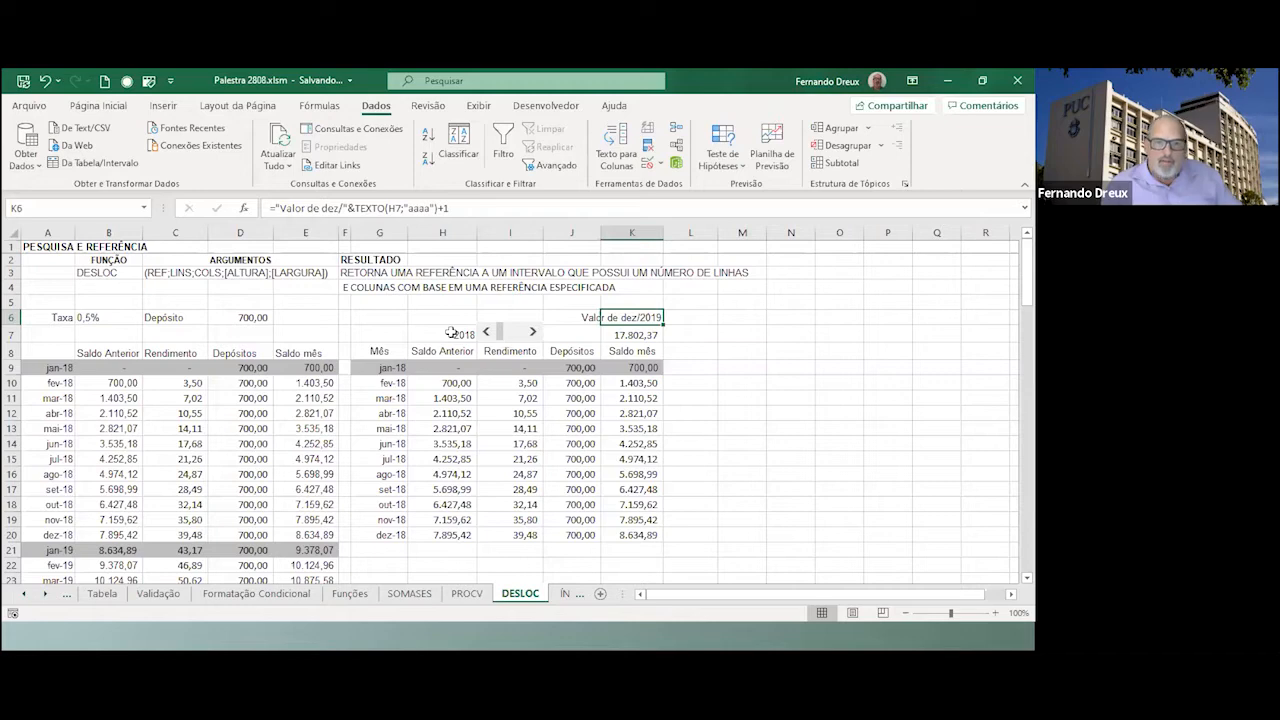
click(533, 332)
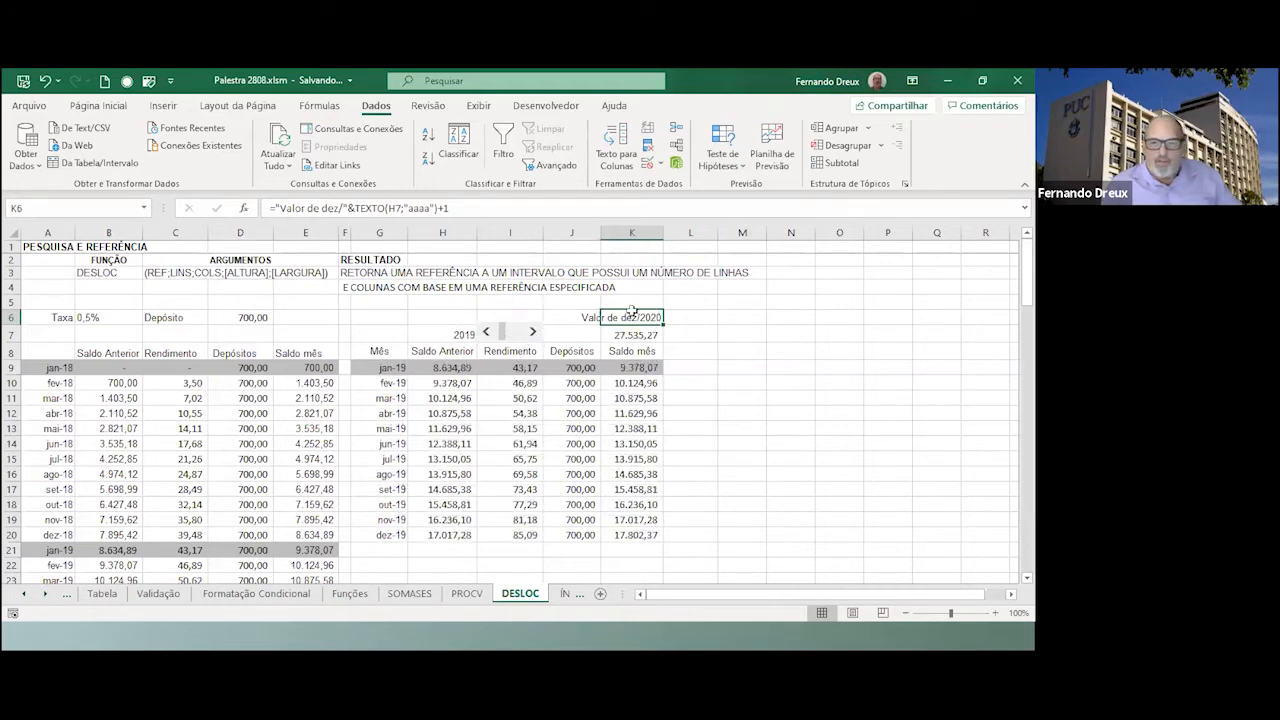
Format the year cell H7 as Data Abreviada and check how the TEXTO formula in K6 uses it.
click(444, 336)
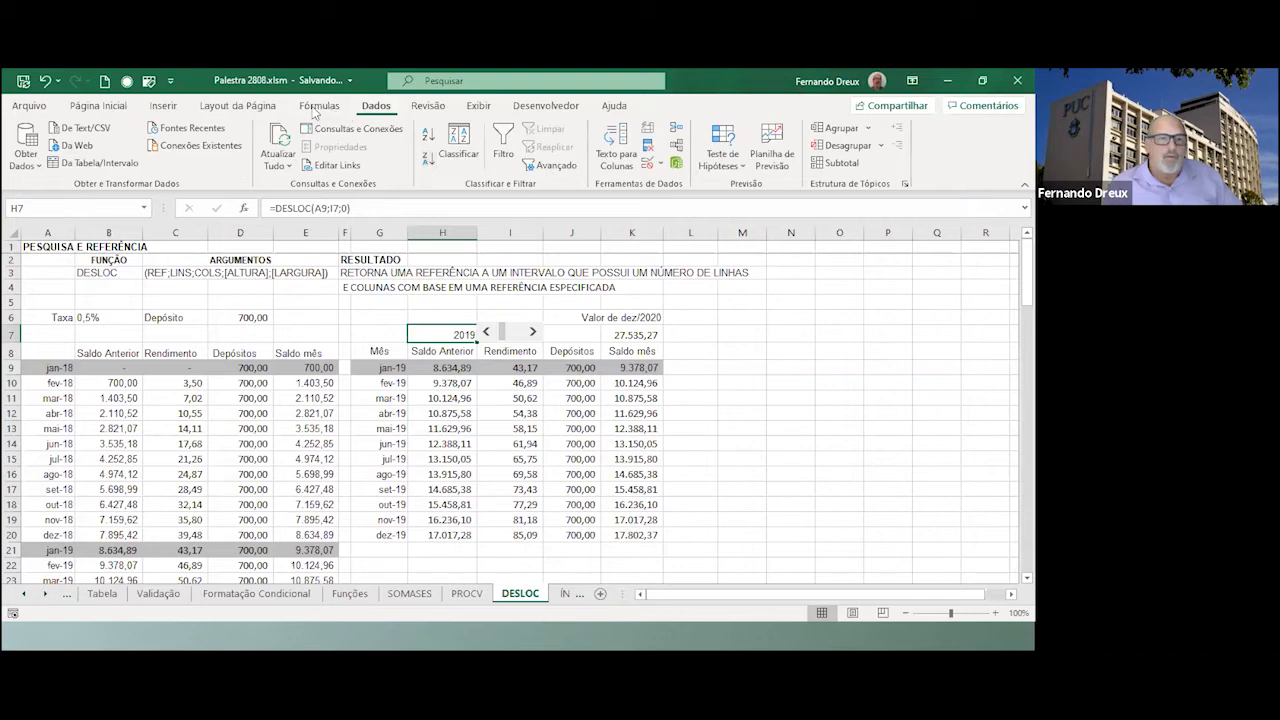
click(118, 107)
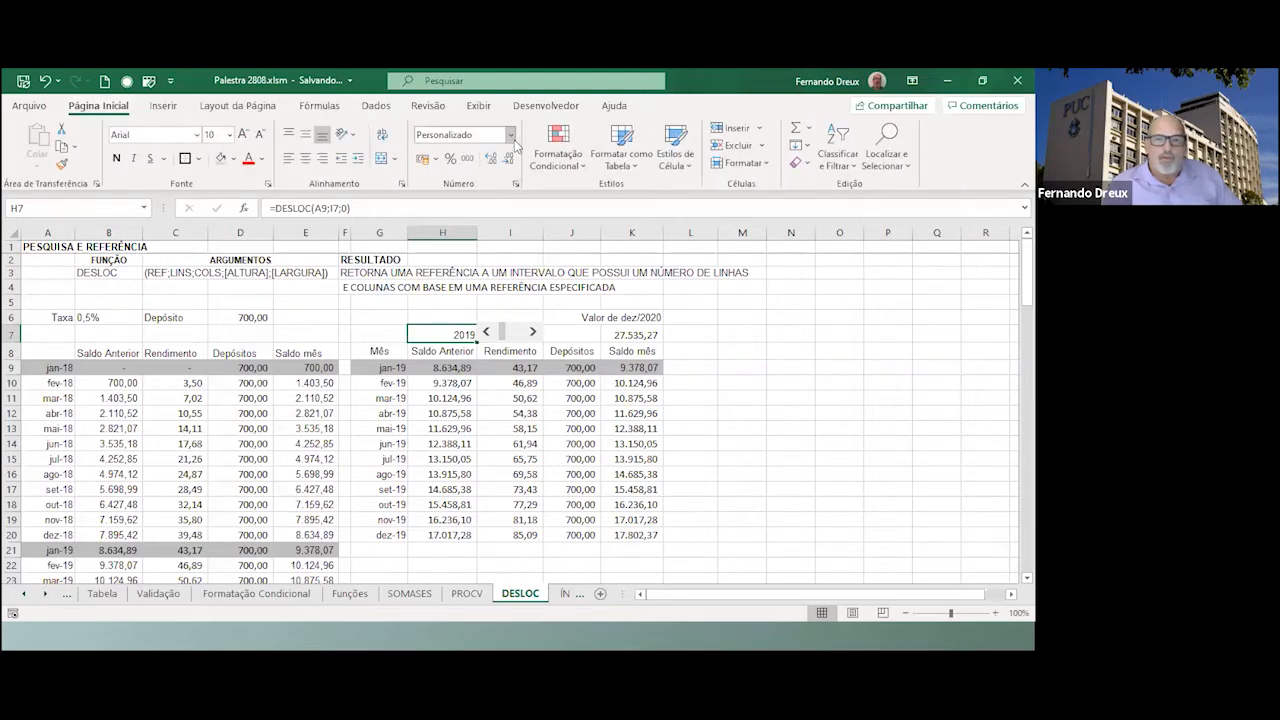
click(510, 134)
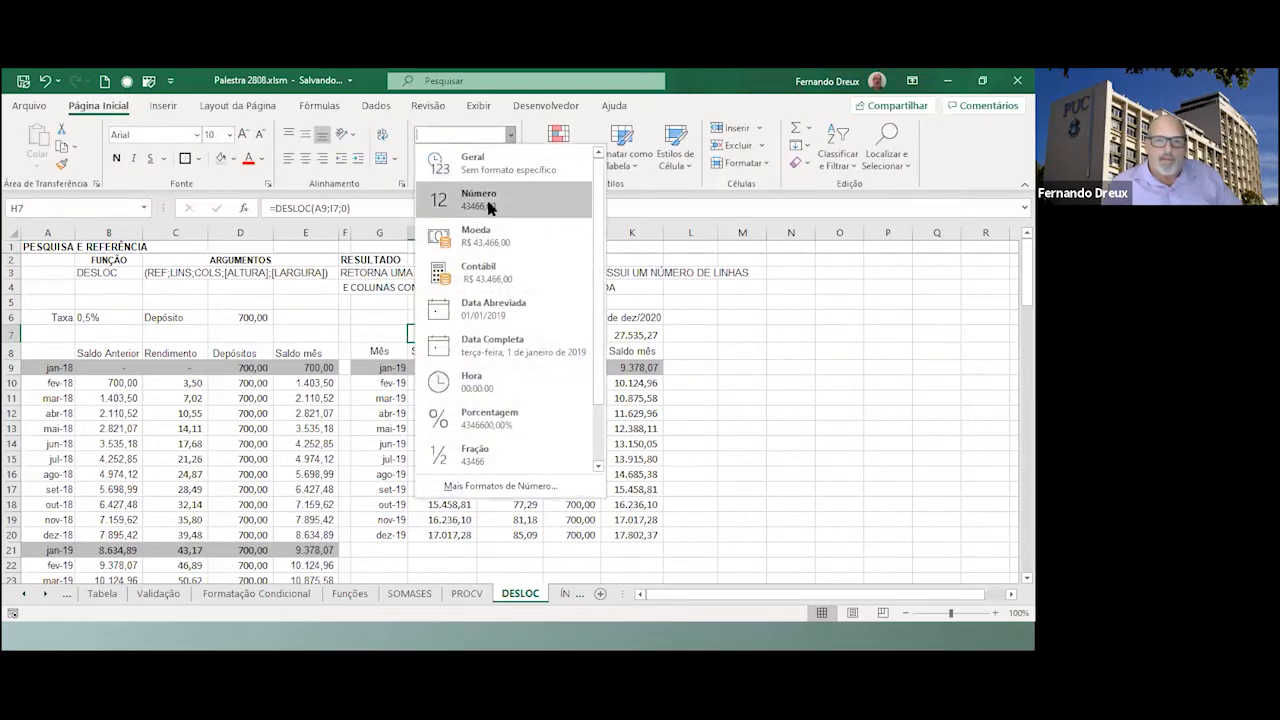
click(507, 317)
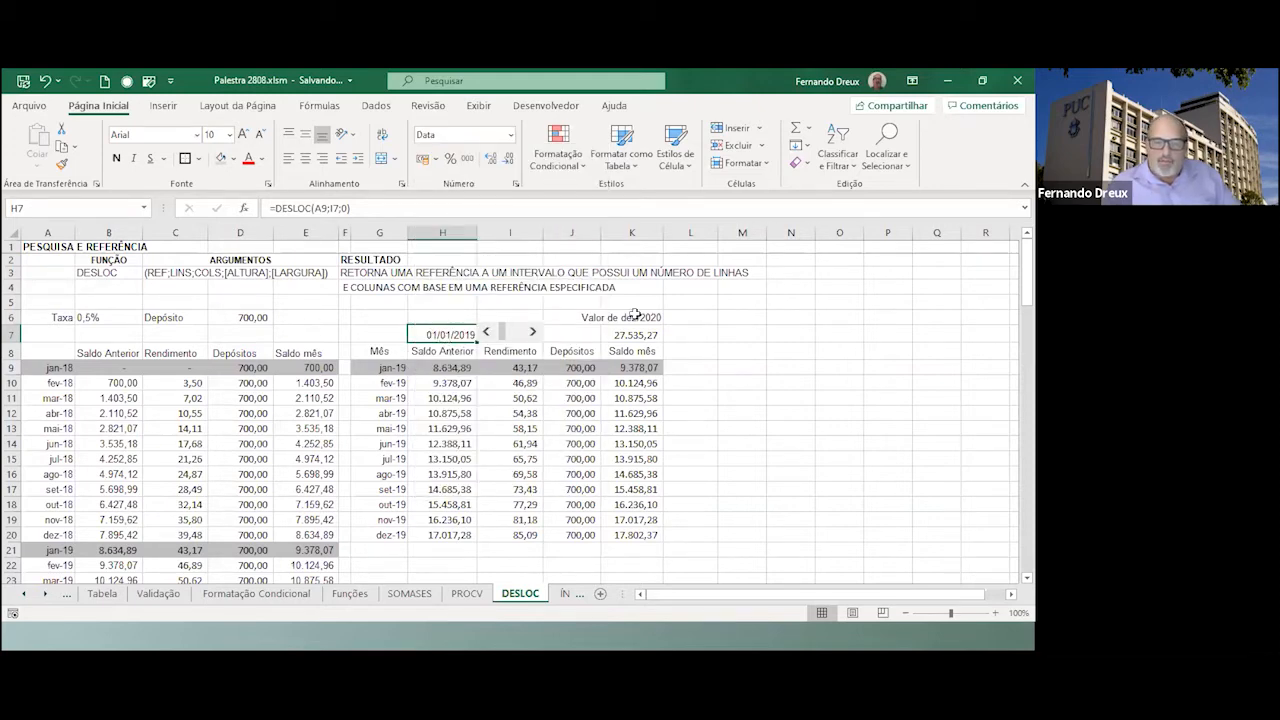
click(636, 316)
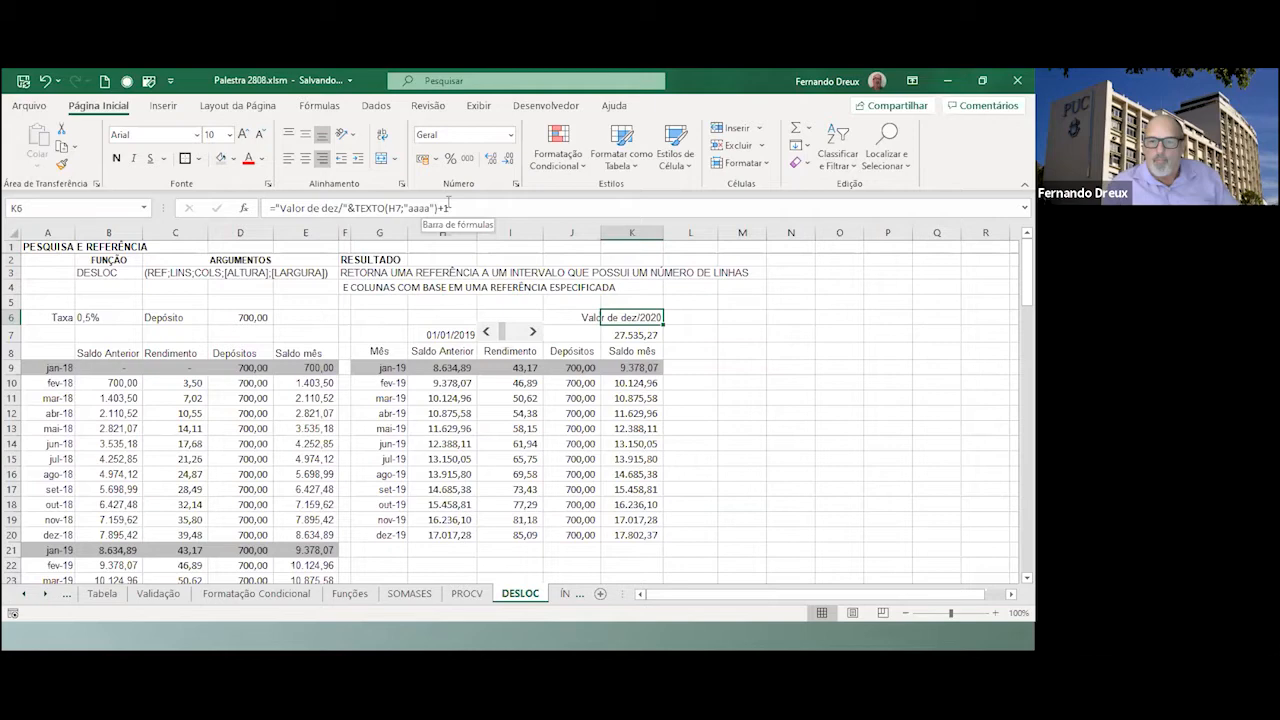
Apply the custom number format aaaa to H7.
click(434, 337)
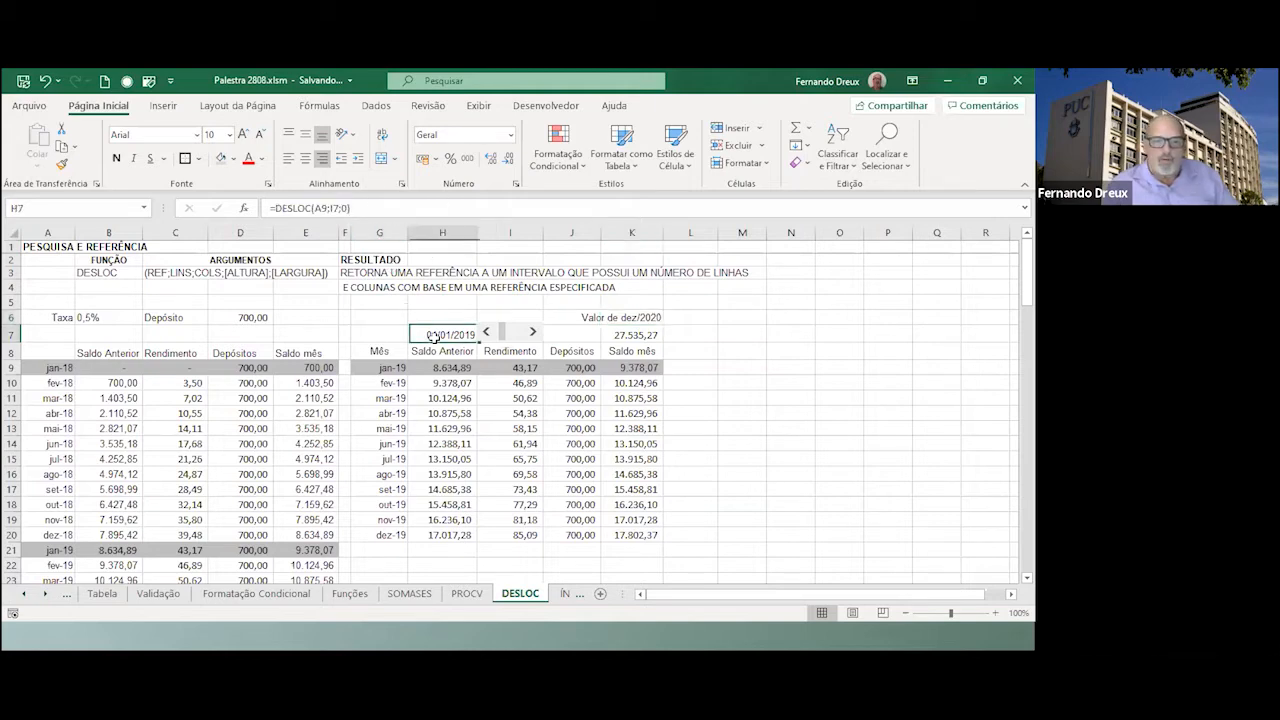
click(510, 134)
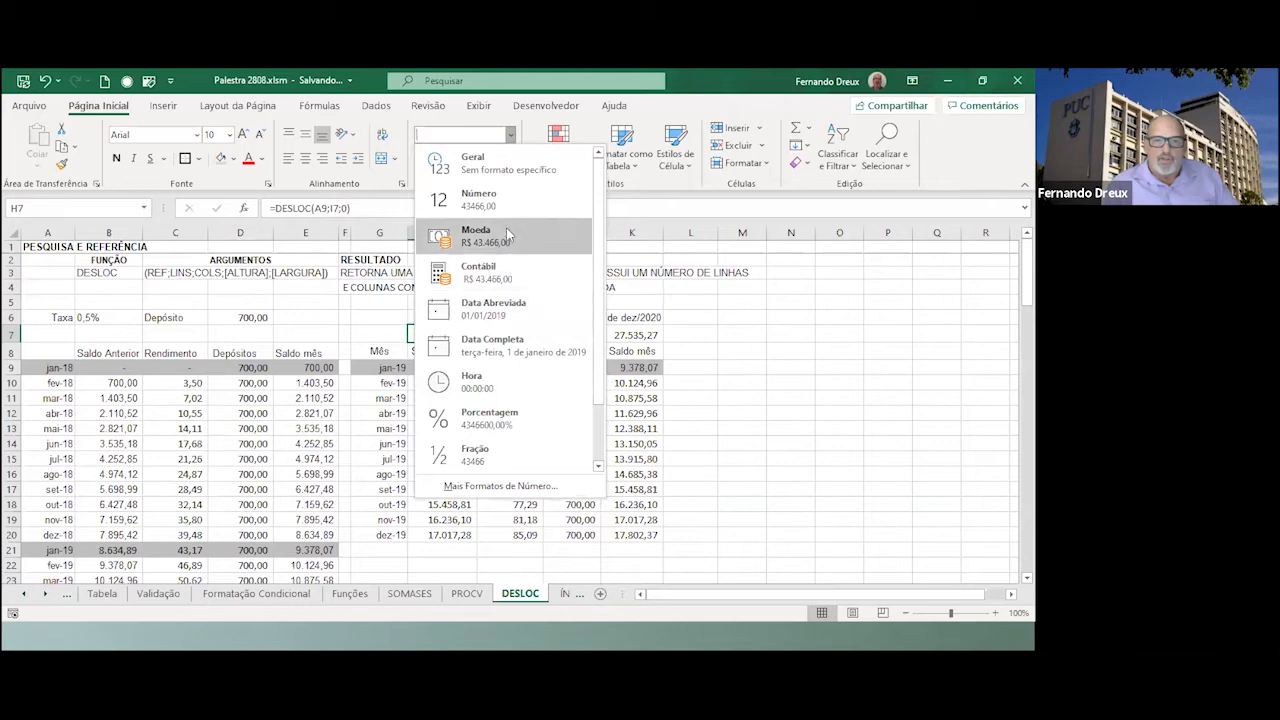
click(500, 487)
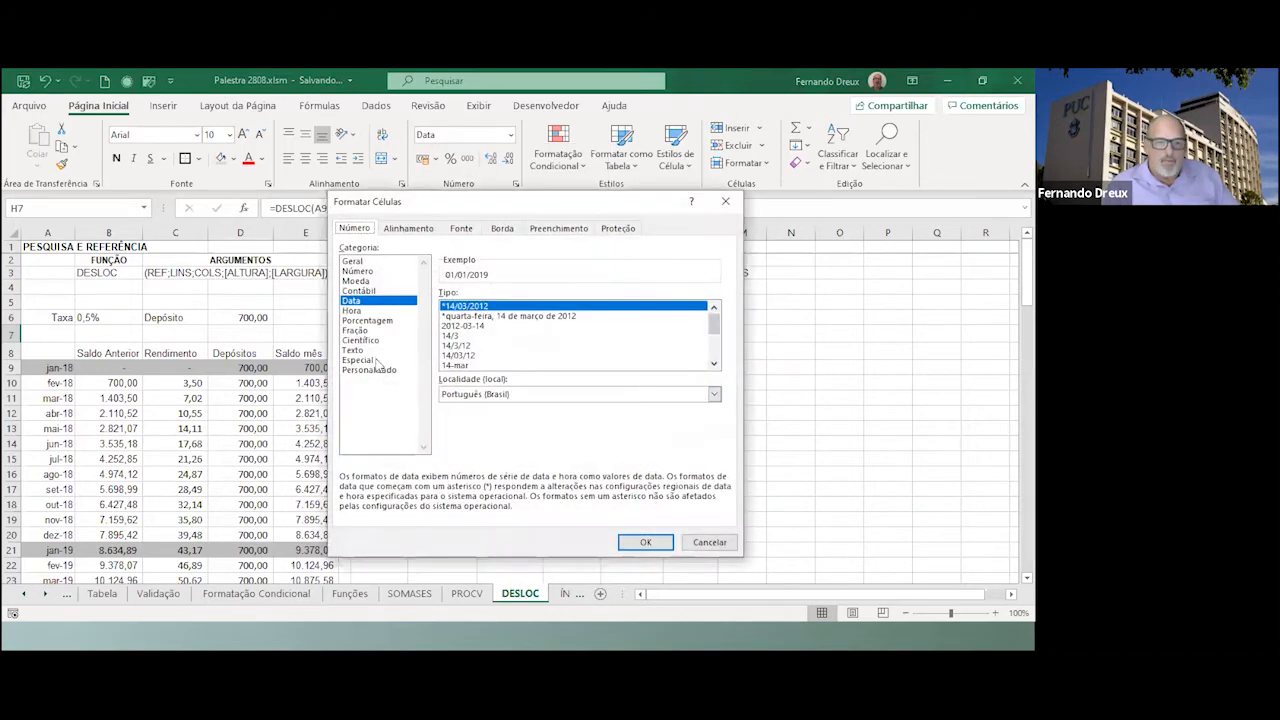
click(370, 370)
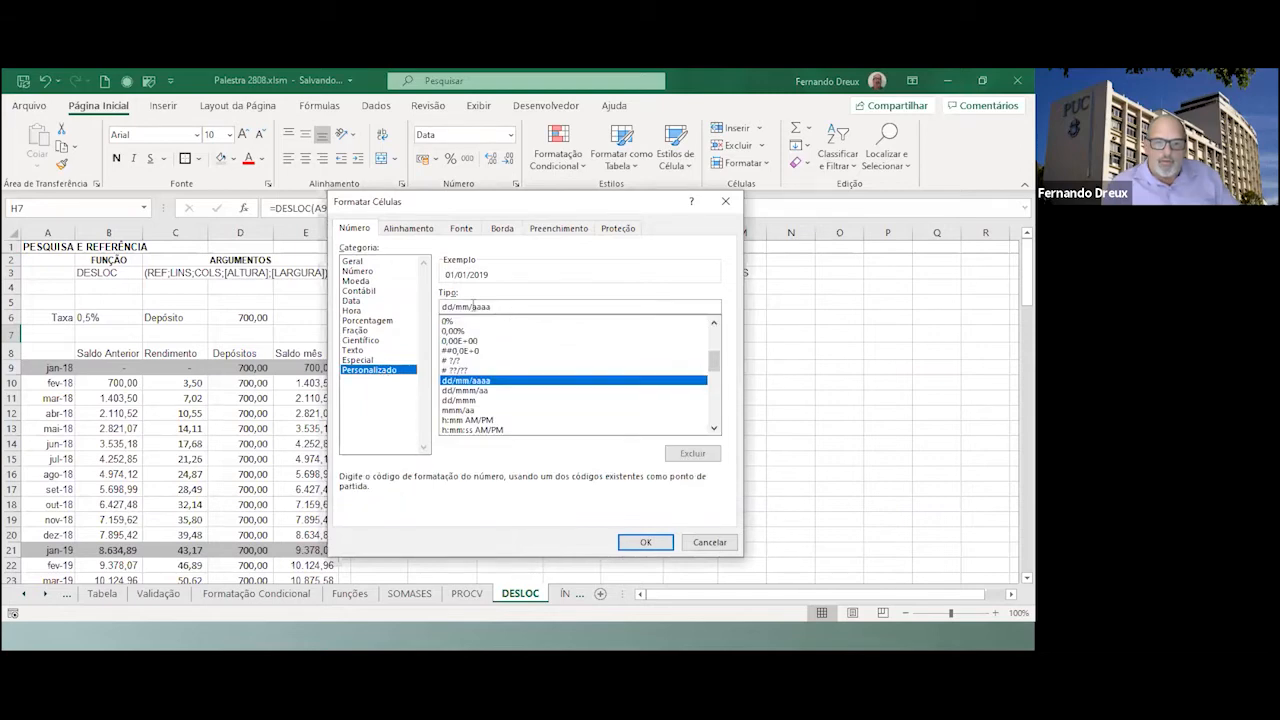
drag(470, 307, 437, 311)
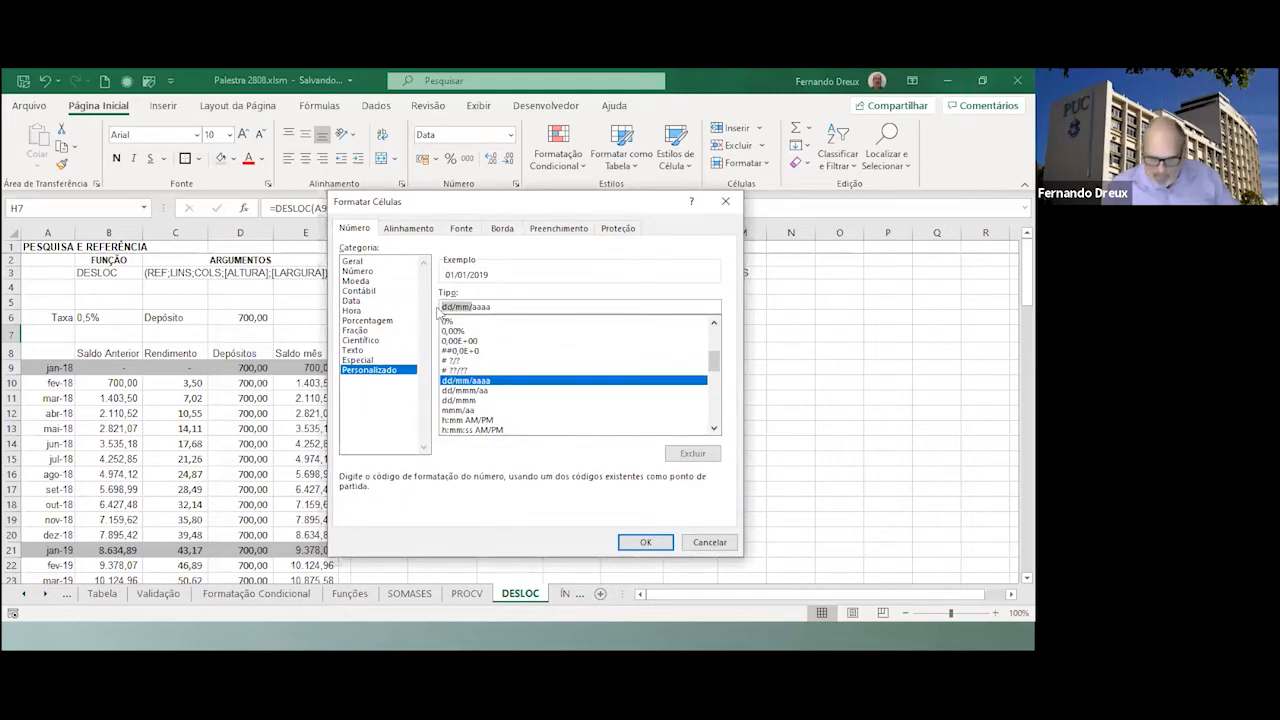
key(BackSpace)
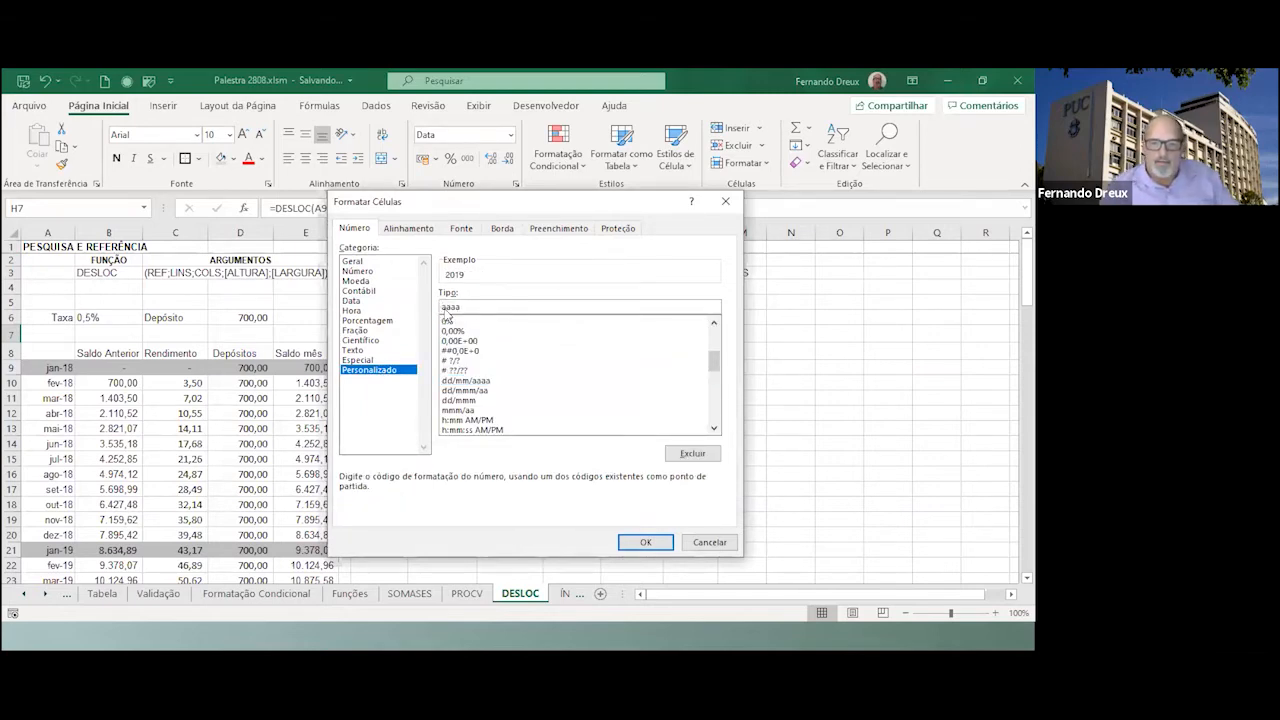
click(643, 545)
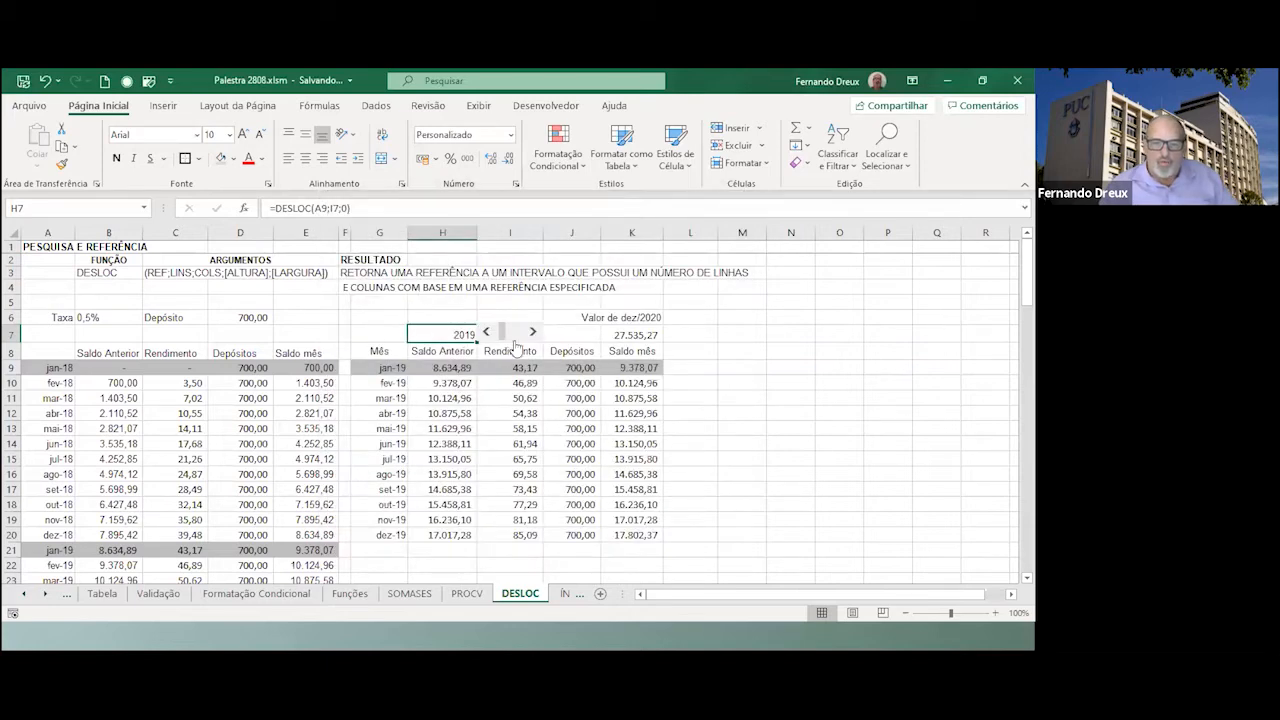
Advance the year selector to 2025.
click(532, 332)
click(532, 332)
click(532, 332)
click(532, 332)
click(532, 332)
click(532, 332)
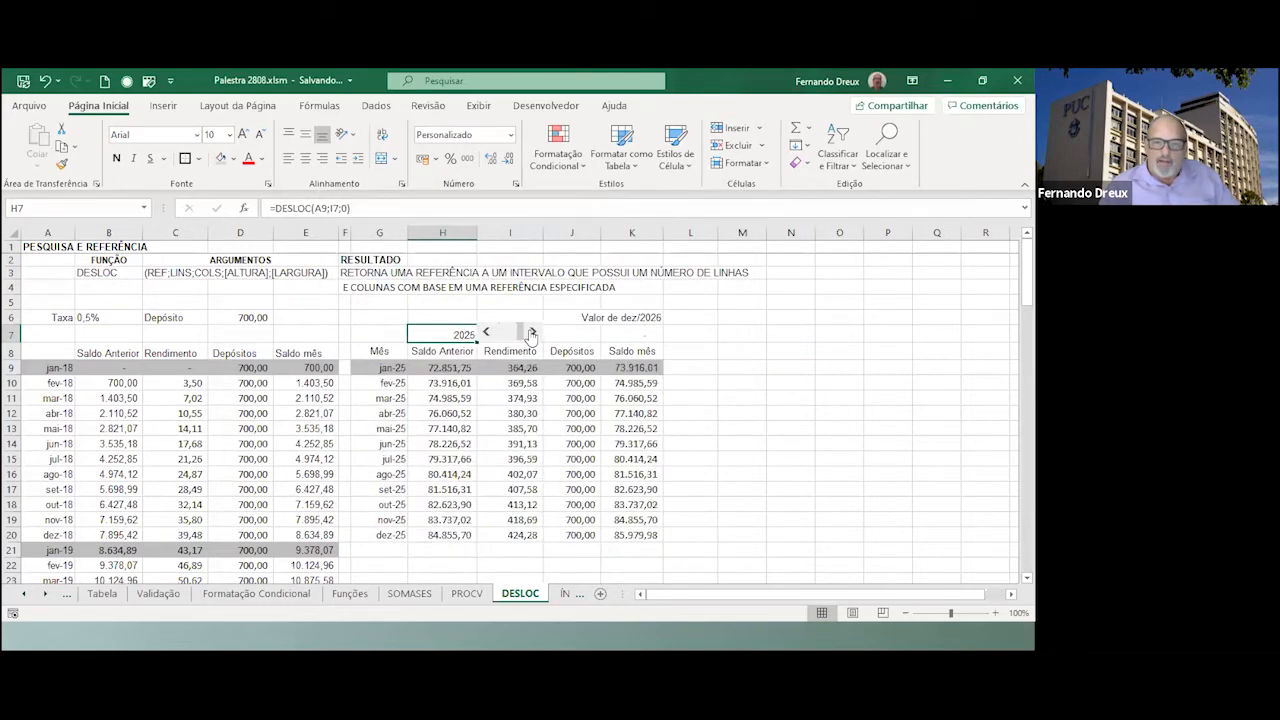
Set the year selector to 2020.
click(487, 333)
click(487, 333)
click(487, 333)
click(487, 333)
click(487, 333)
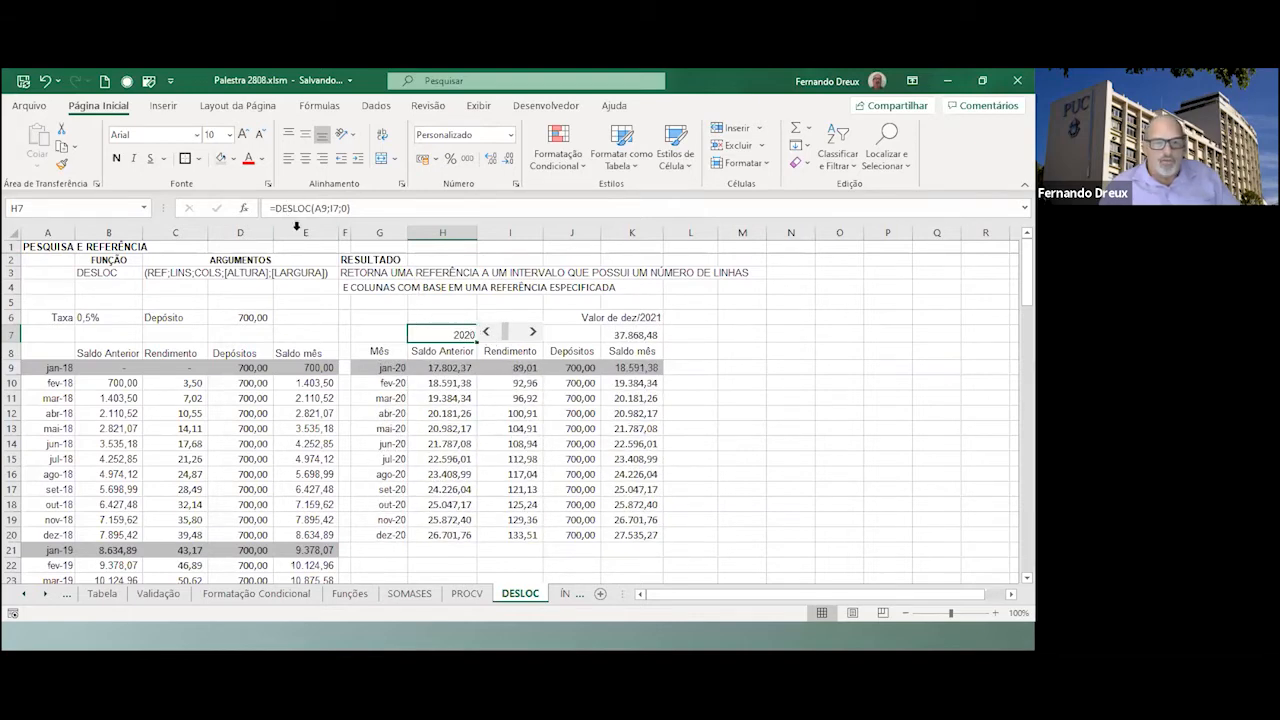
Check the DESLOC formula in G9 and review the scroll bar's control settings, including its limits, increment and linked cell.
click(385, 368)
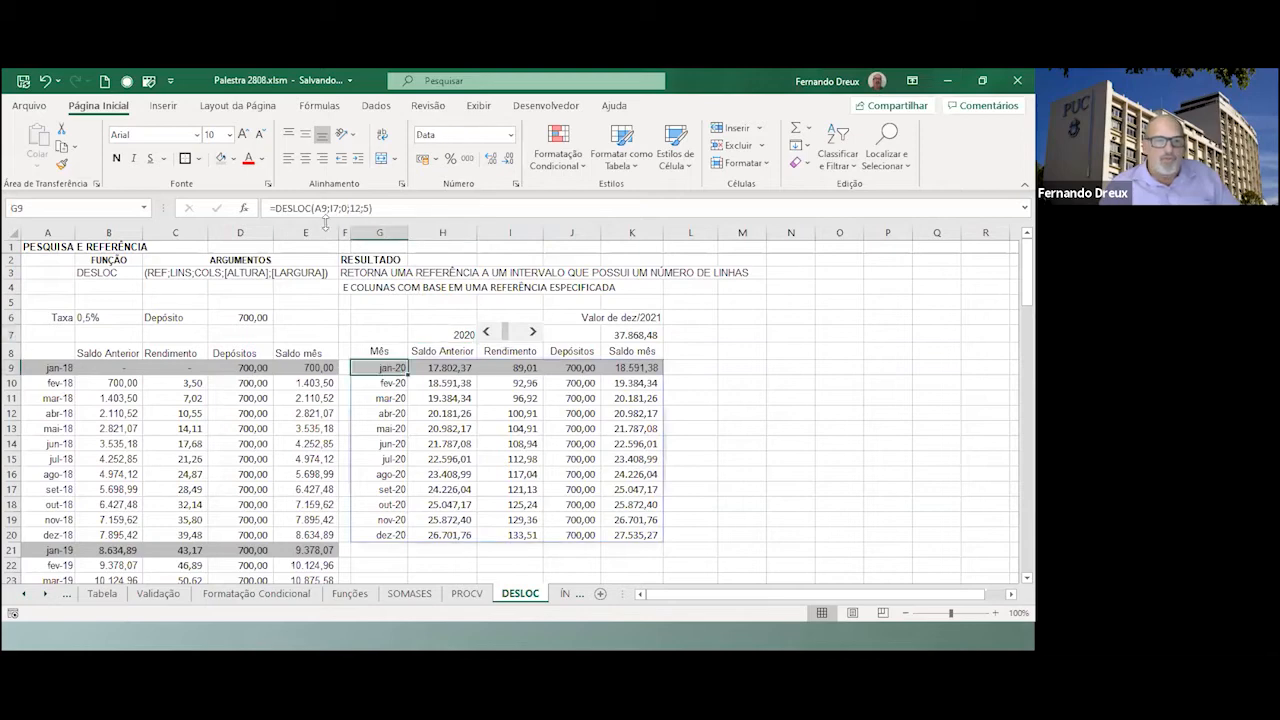
right_click(518, 340)
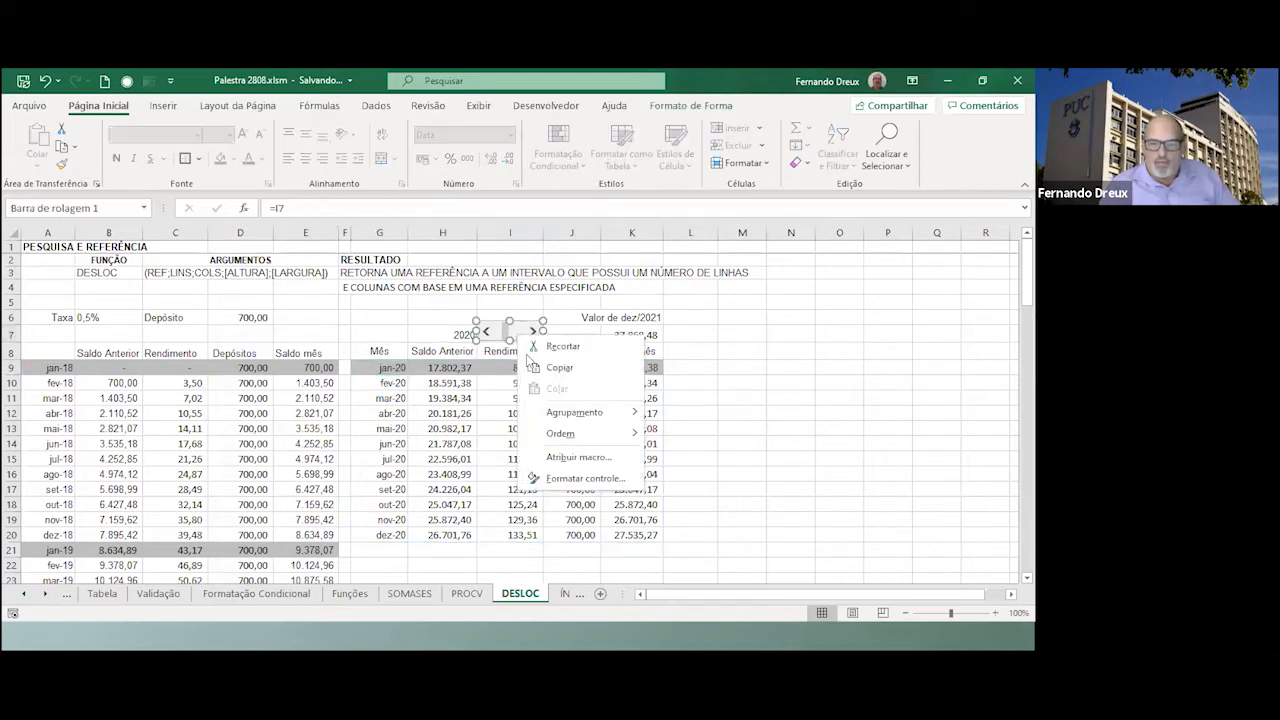
click(585, 478)
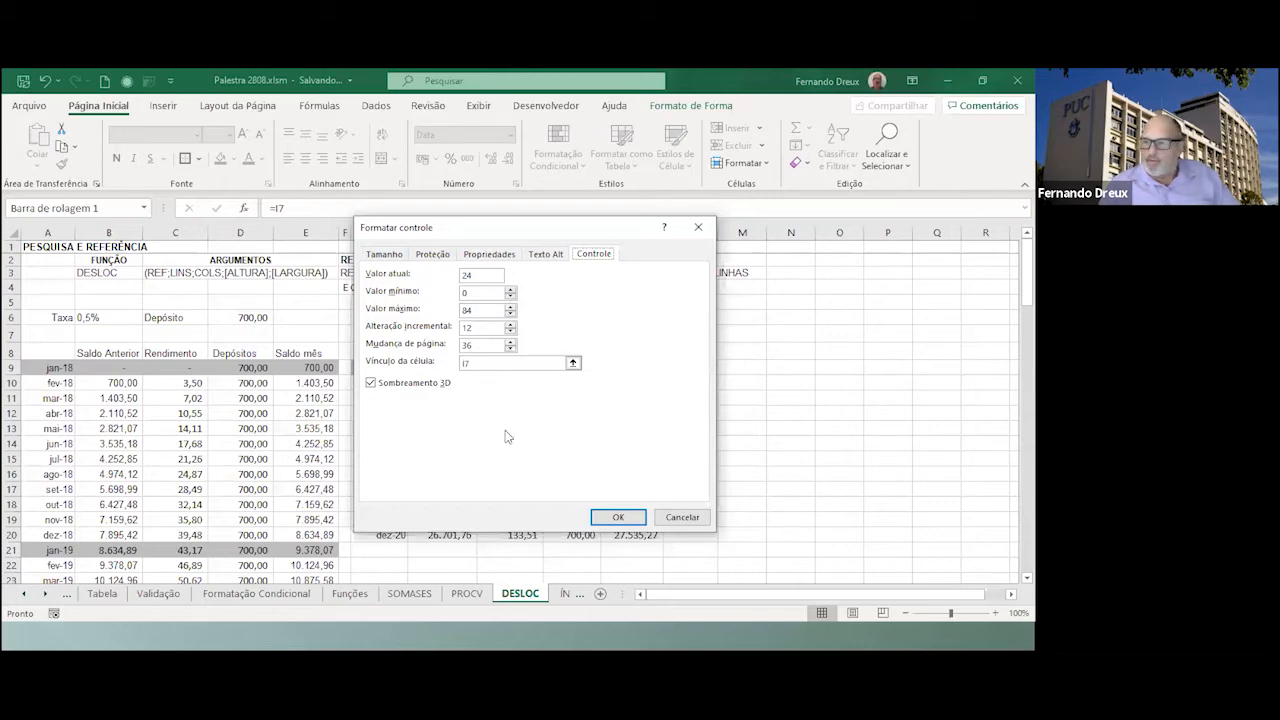
click(620, 517)
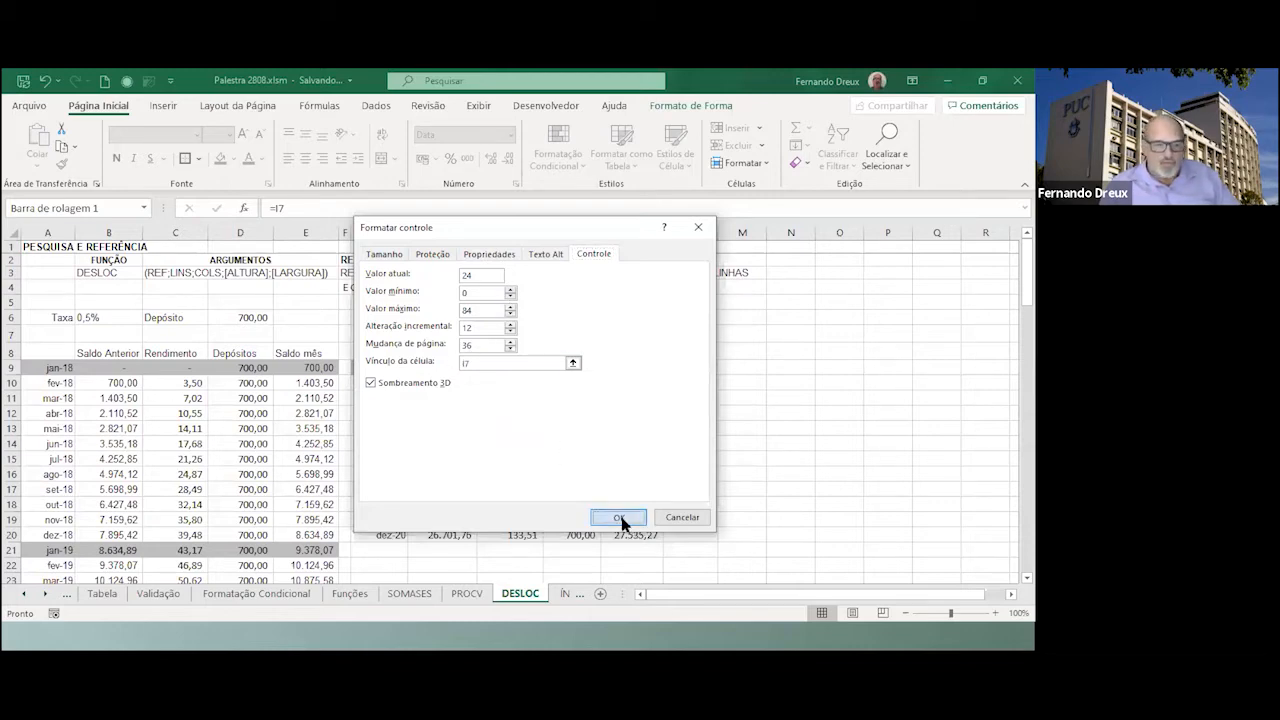
click(712, 348)
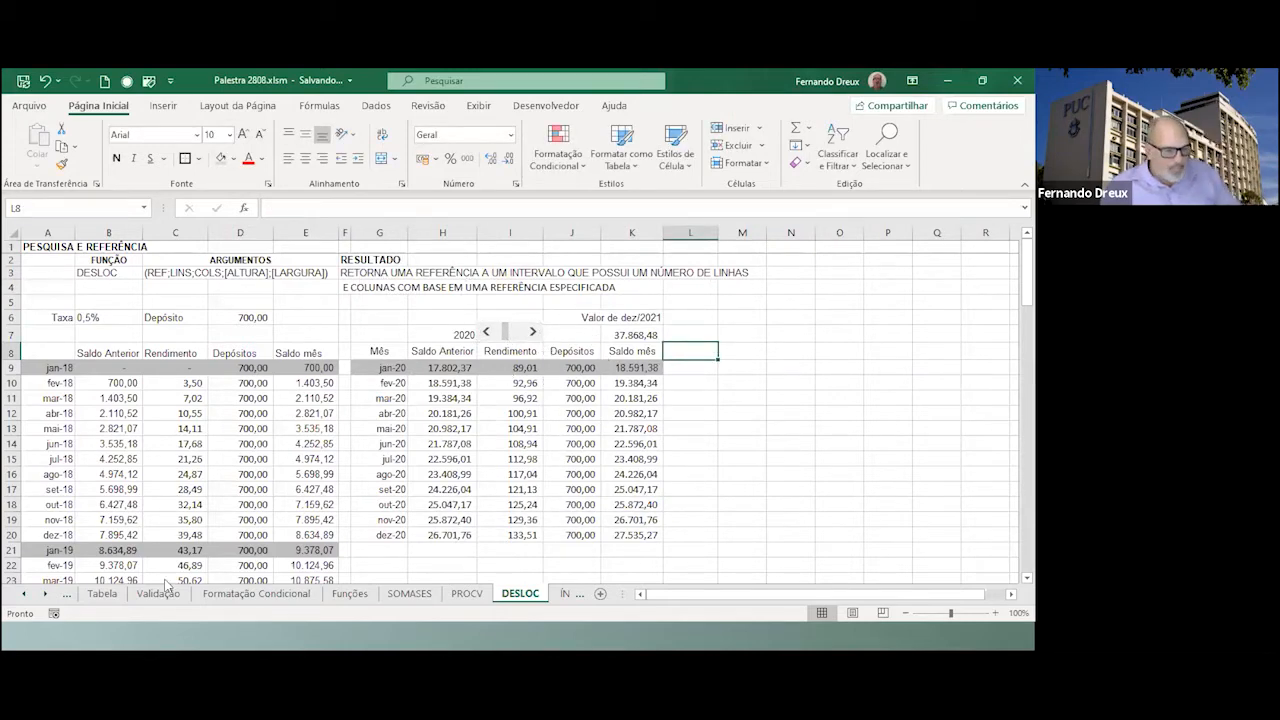
Open the ÍNDICE, CORRESP e INDIRETO sheet and select the country names in A8:A14.
click(44, 593)
click(44, 593)
click(44, 593)
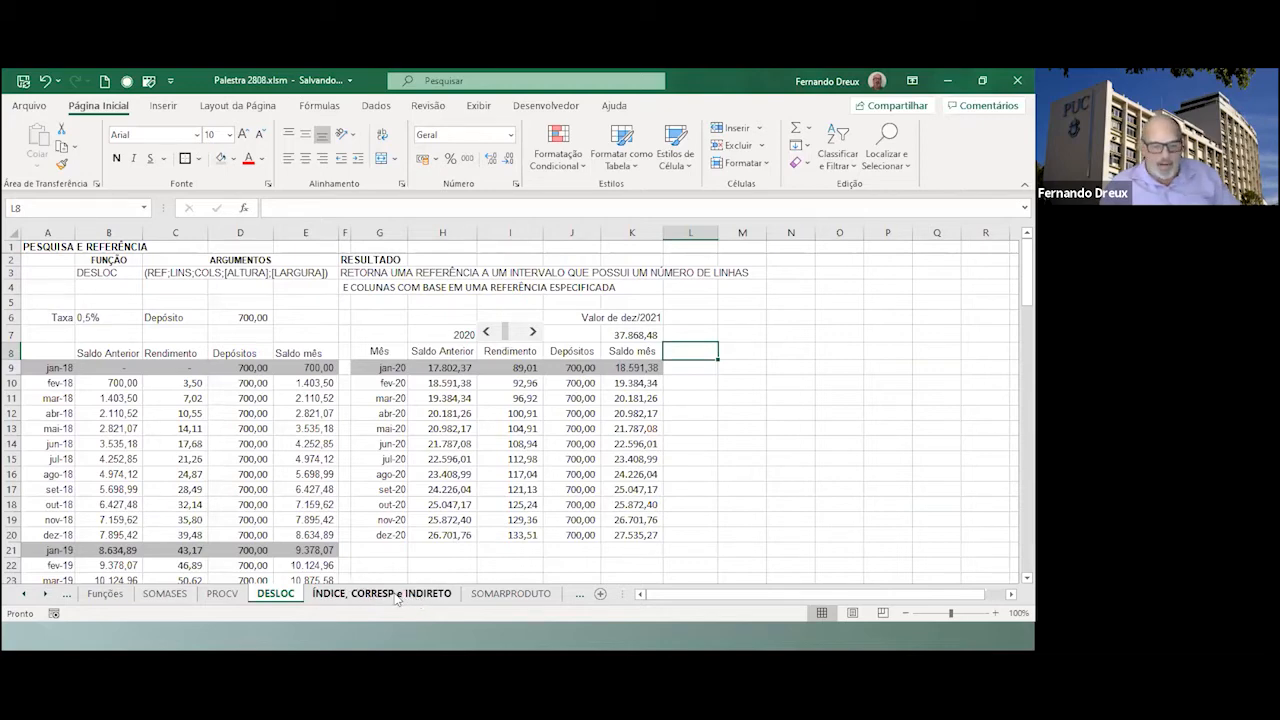
click(384, 596)
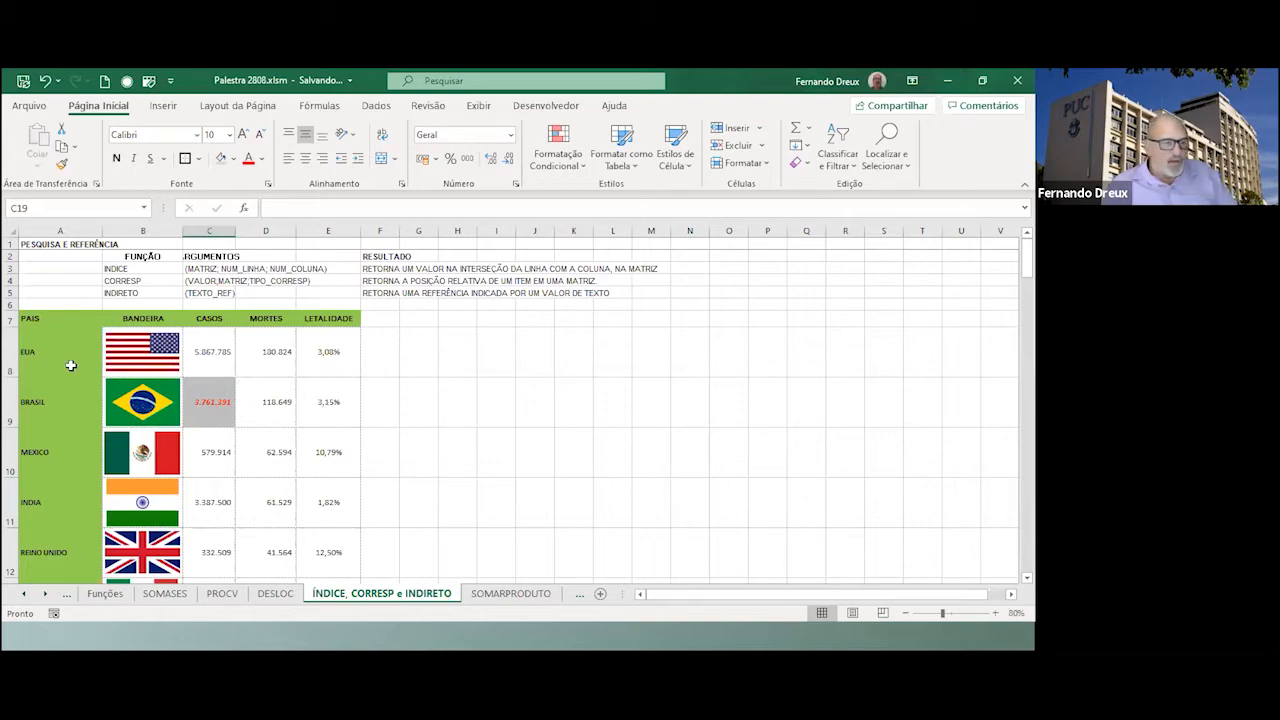
drag(62, 356, 90, 529)
scroll(90, 520, up, 1)
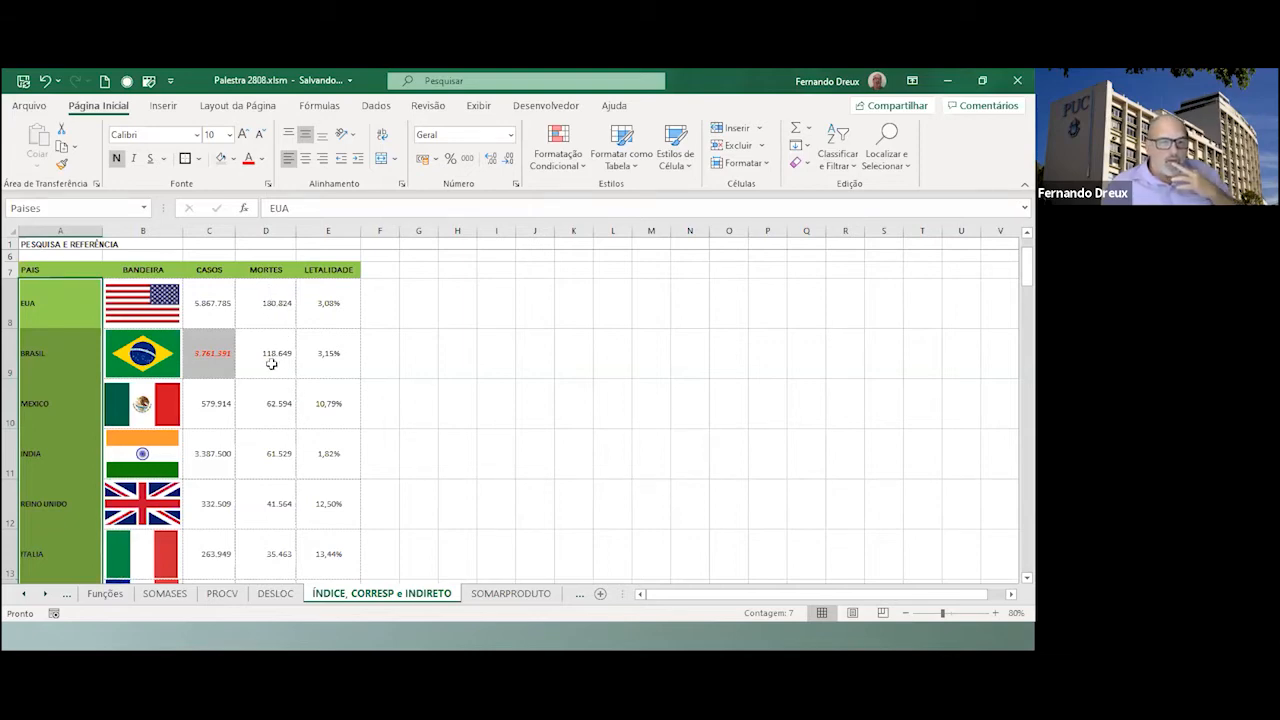
scroll(290, 470, down, 1)
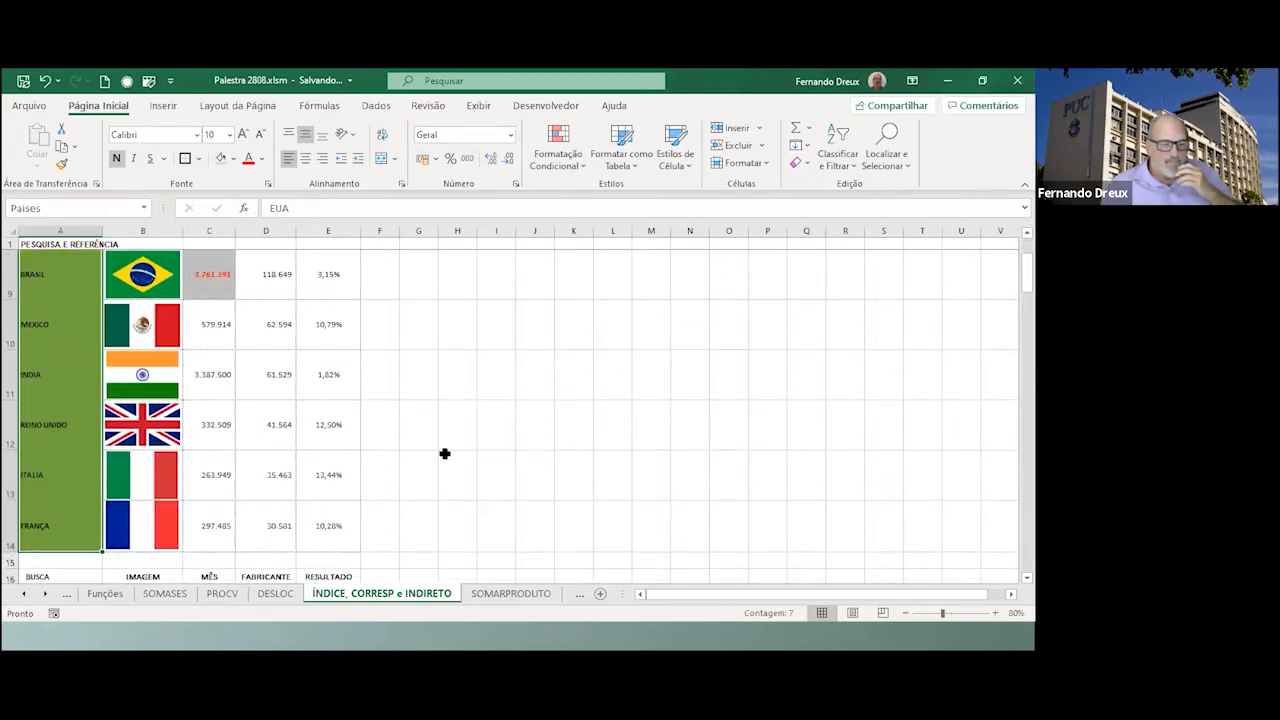
Set the lookup column in C17 to MORTES and check which cell is highlighted in the country table.
scroll(440, 451, down, 1)
click(210, 467)
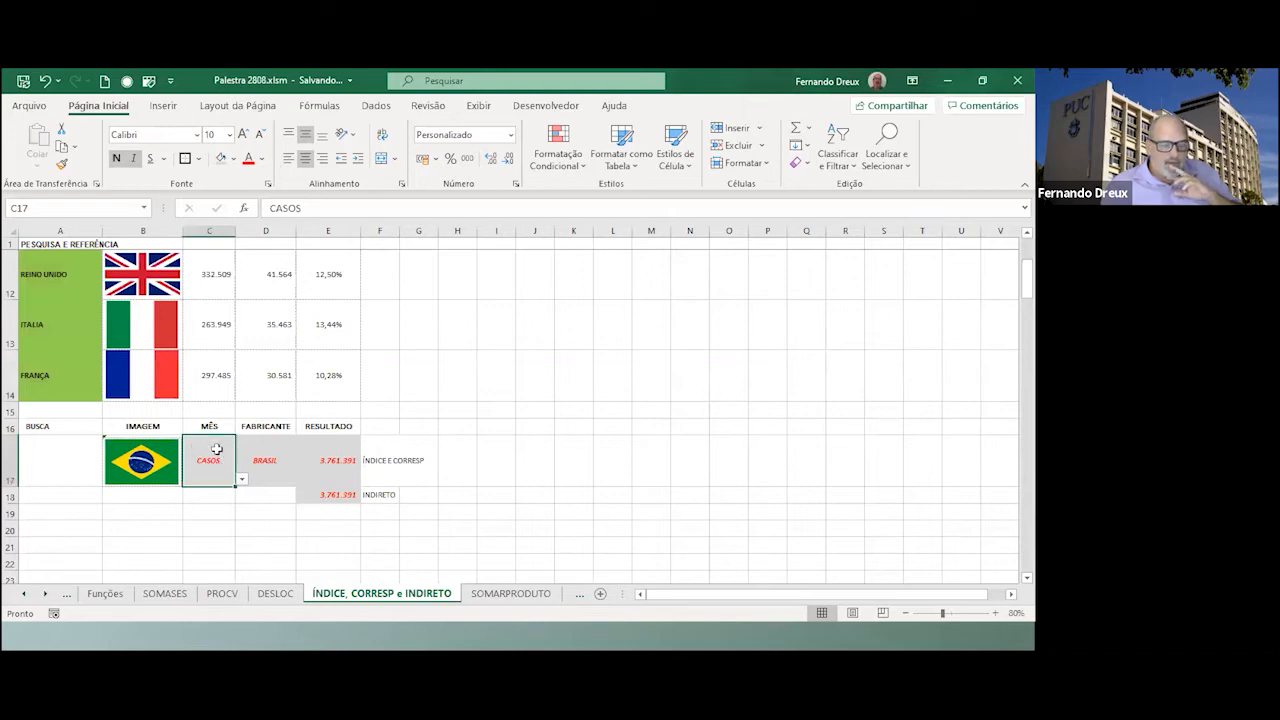
scroll(235, 442, up, 3)
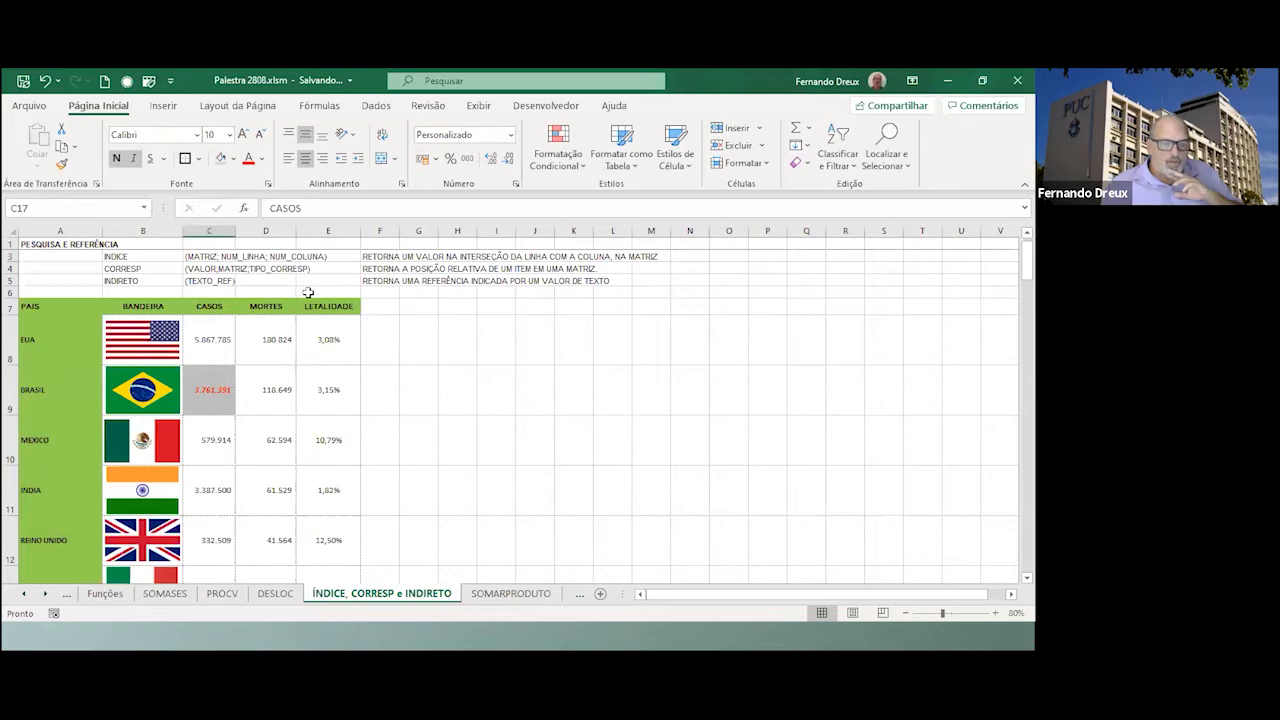
scroll(318, 309, down, 4)
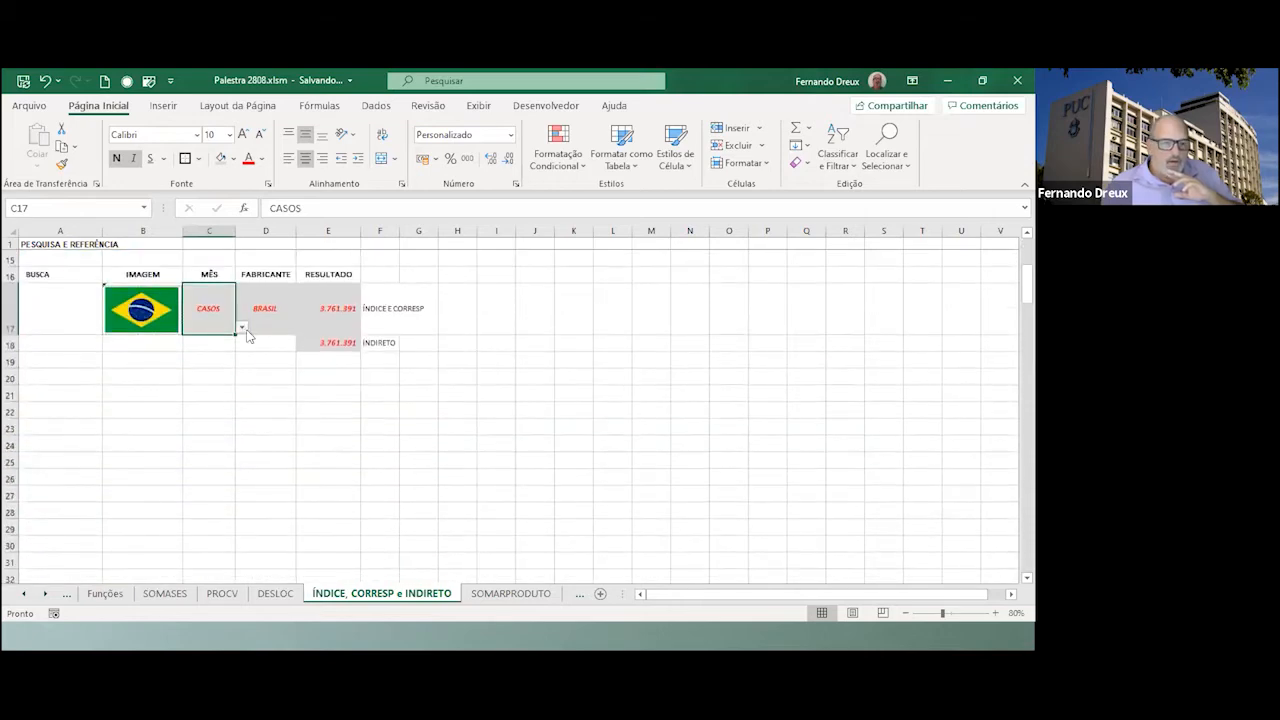
click(242, 330)
click(205, 346)
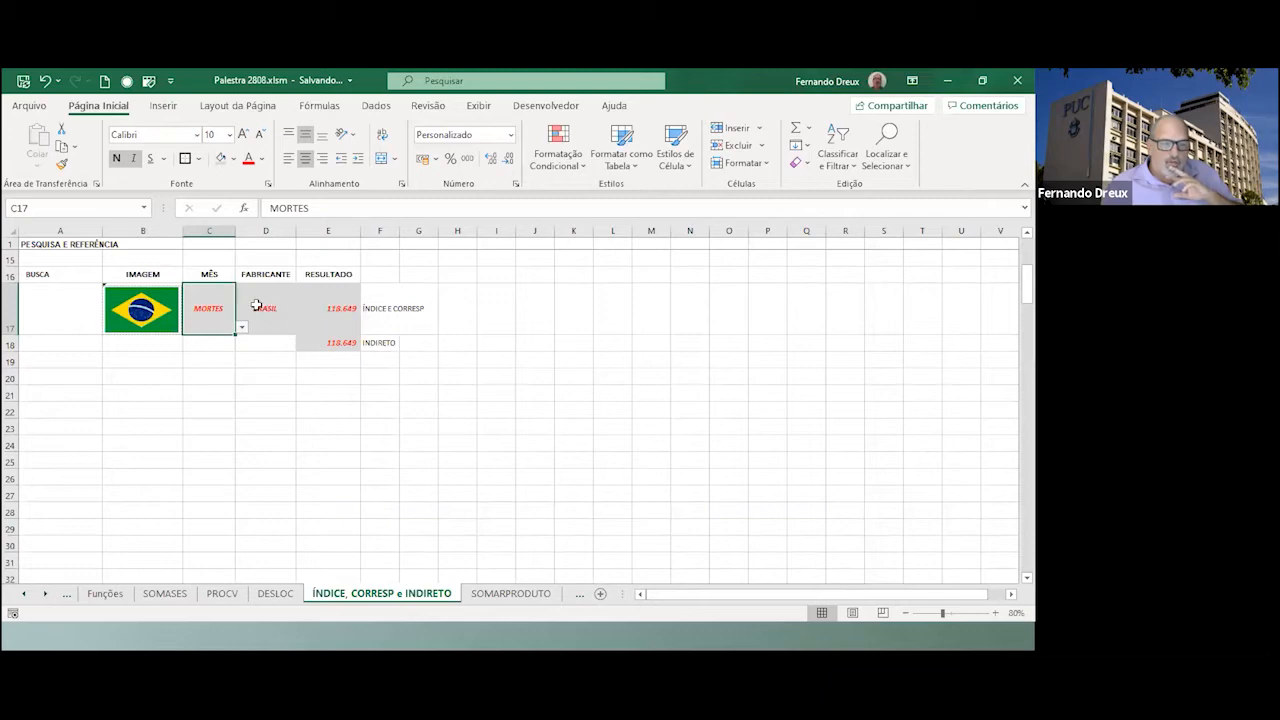
scroll(327, 315, up, 2)
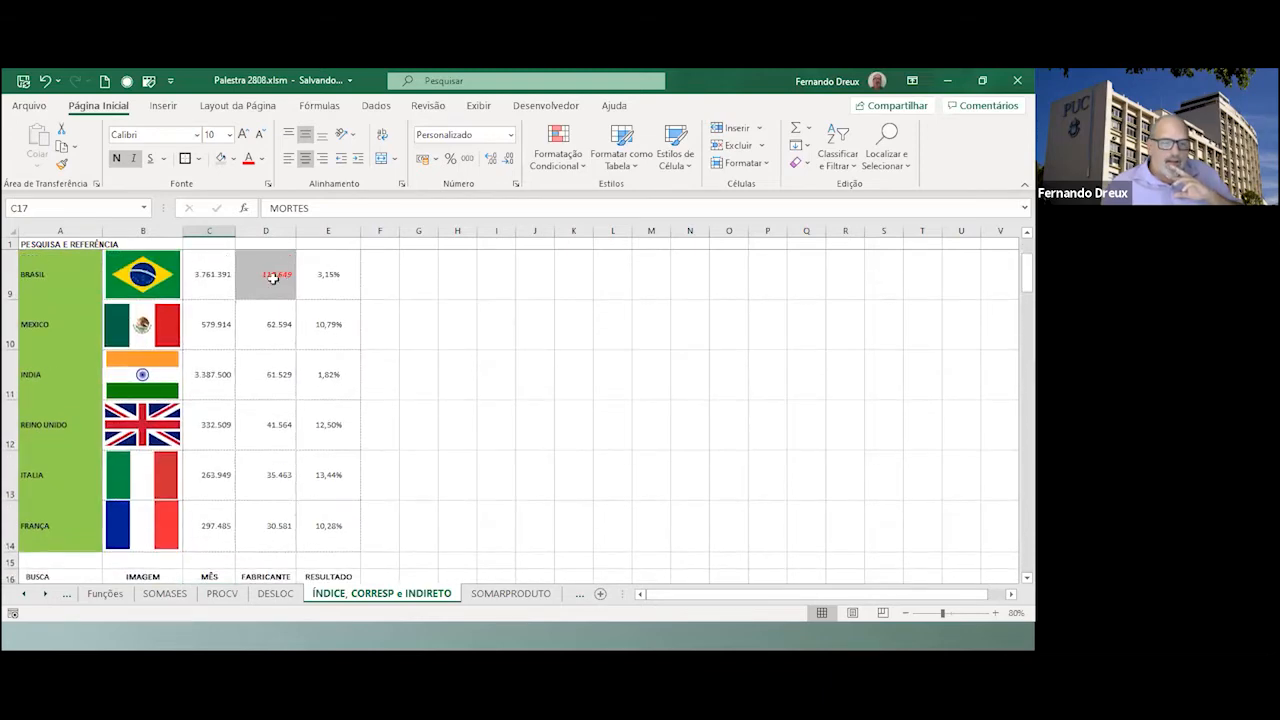
scroll(271, 281, up, 1)
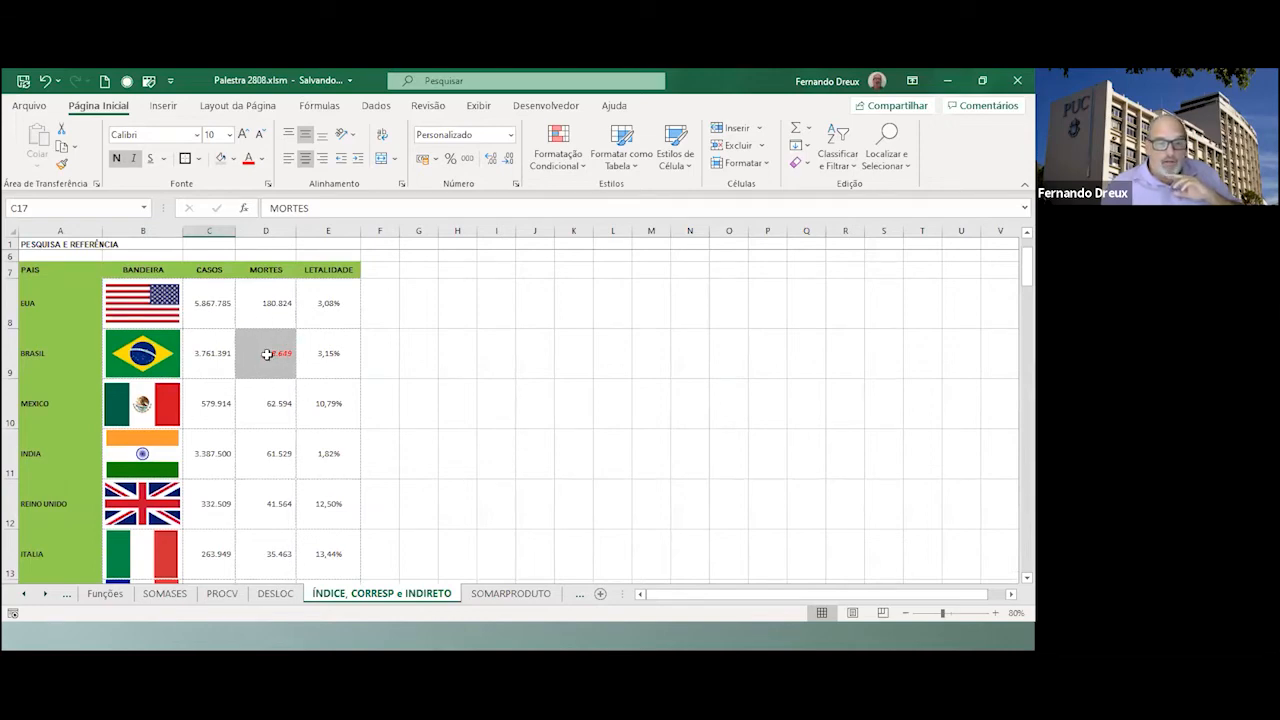
scroll(267, 361, down, 1)
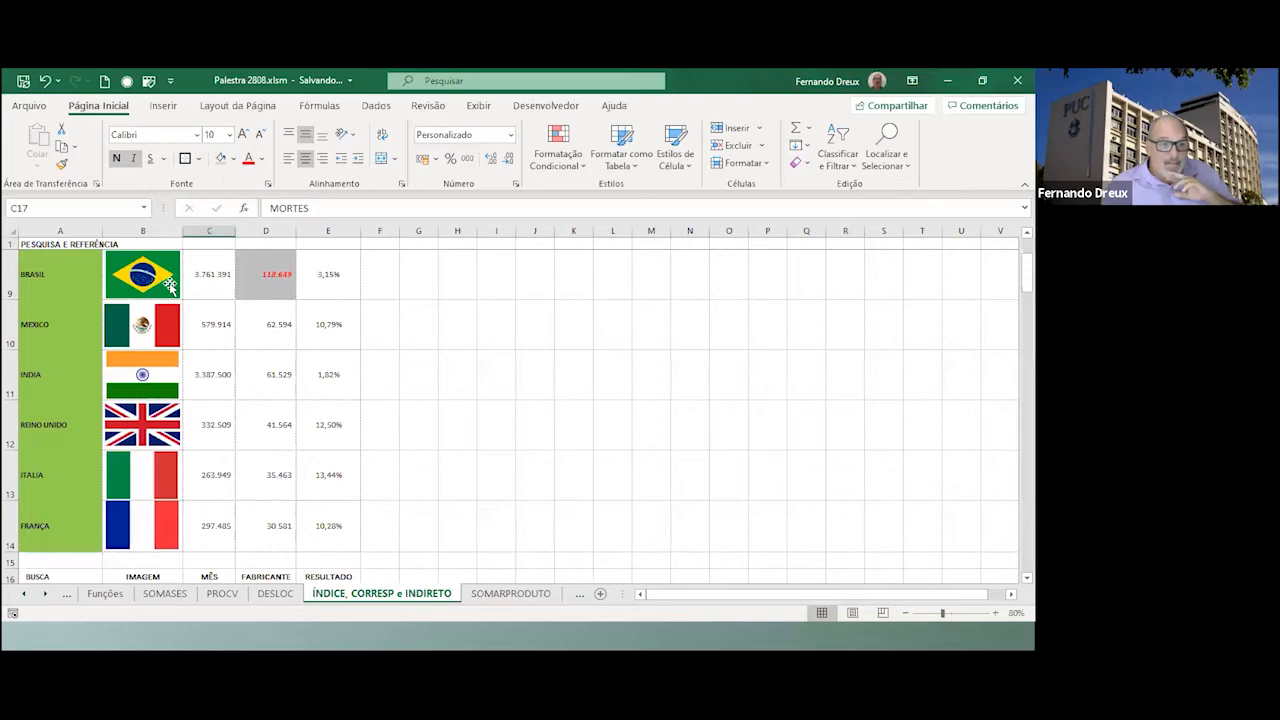
Switch the lookup country in D17 successively to MEXICO, ITALIA and FRANÇA.
scroll(223, 322, down, 2)
click(258, 320)
click(302, 327)
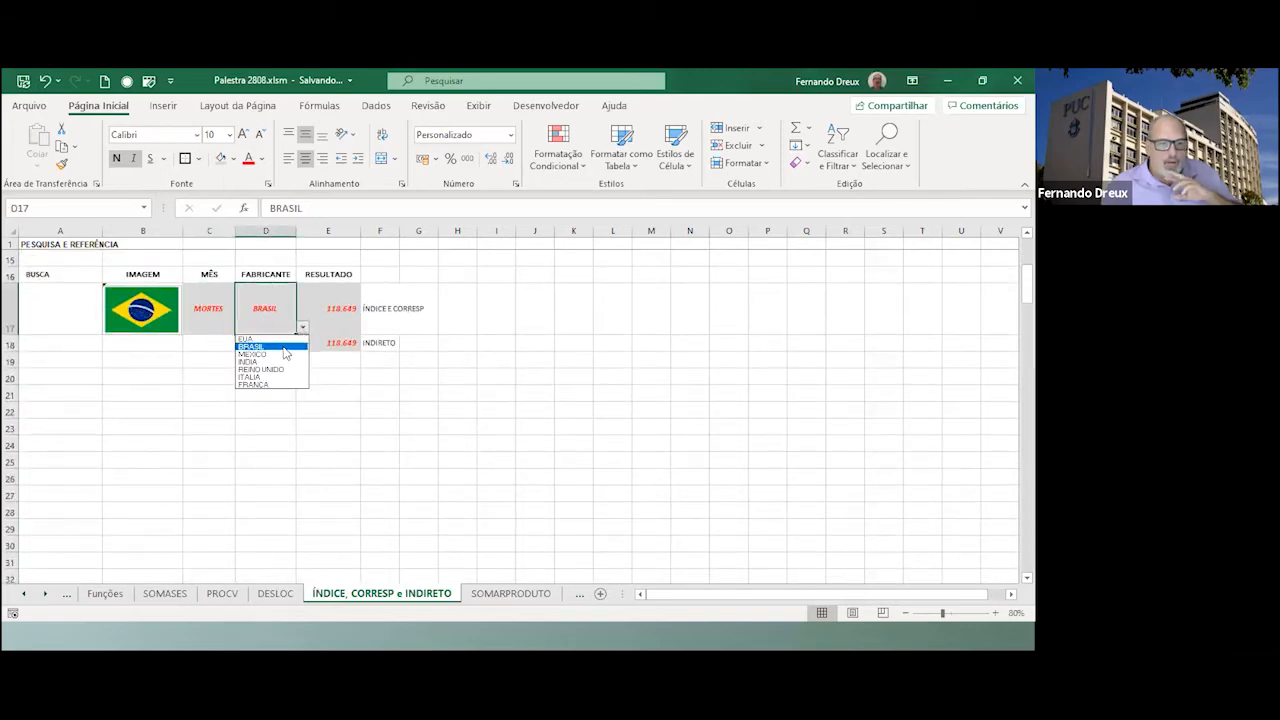
click(283, 354)
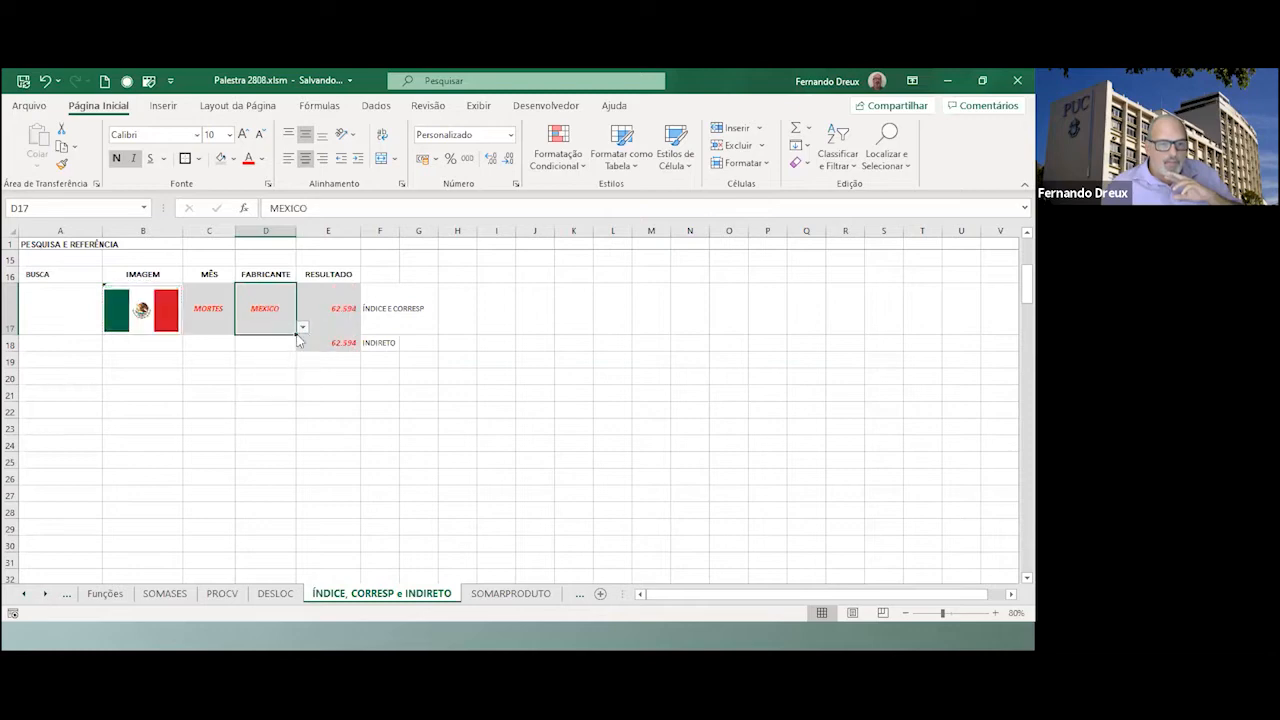
click(302, 327)
click(283, 381)
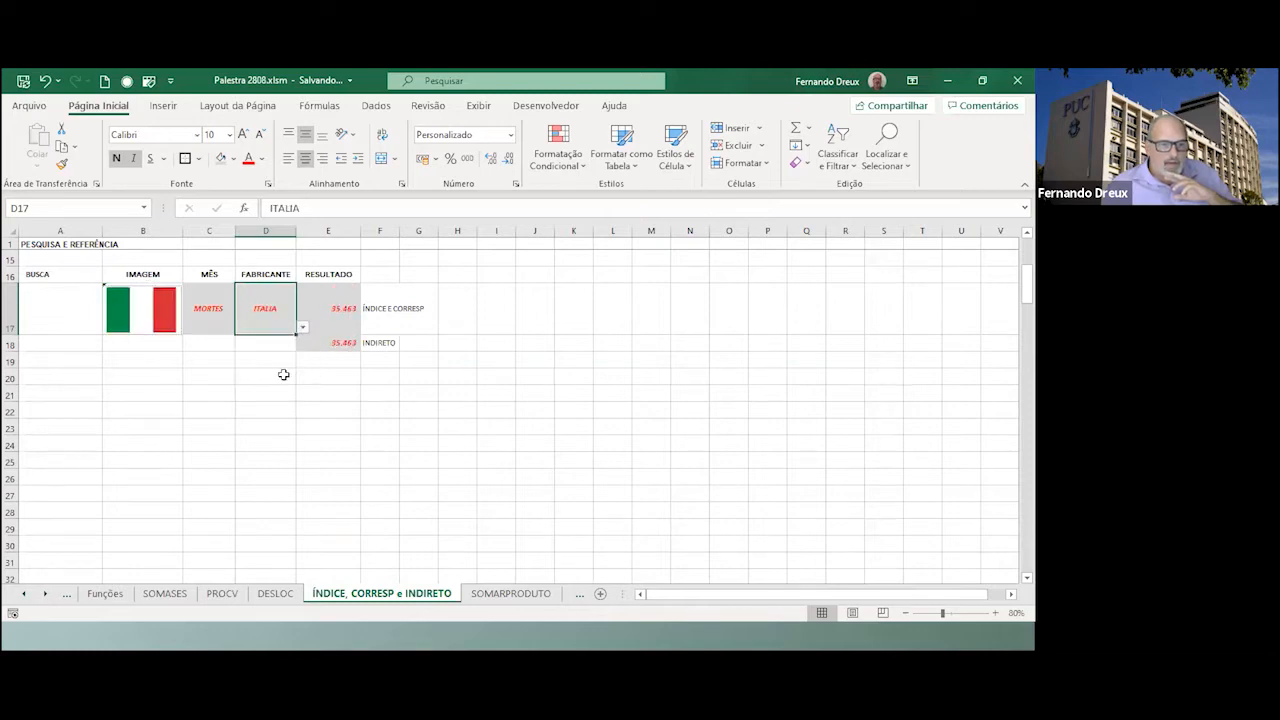
click(302, 327)
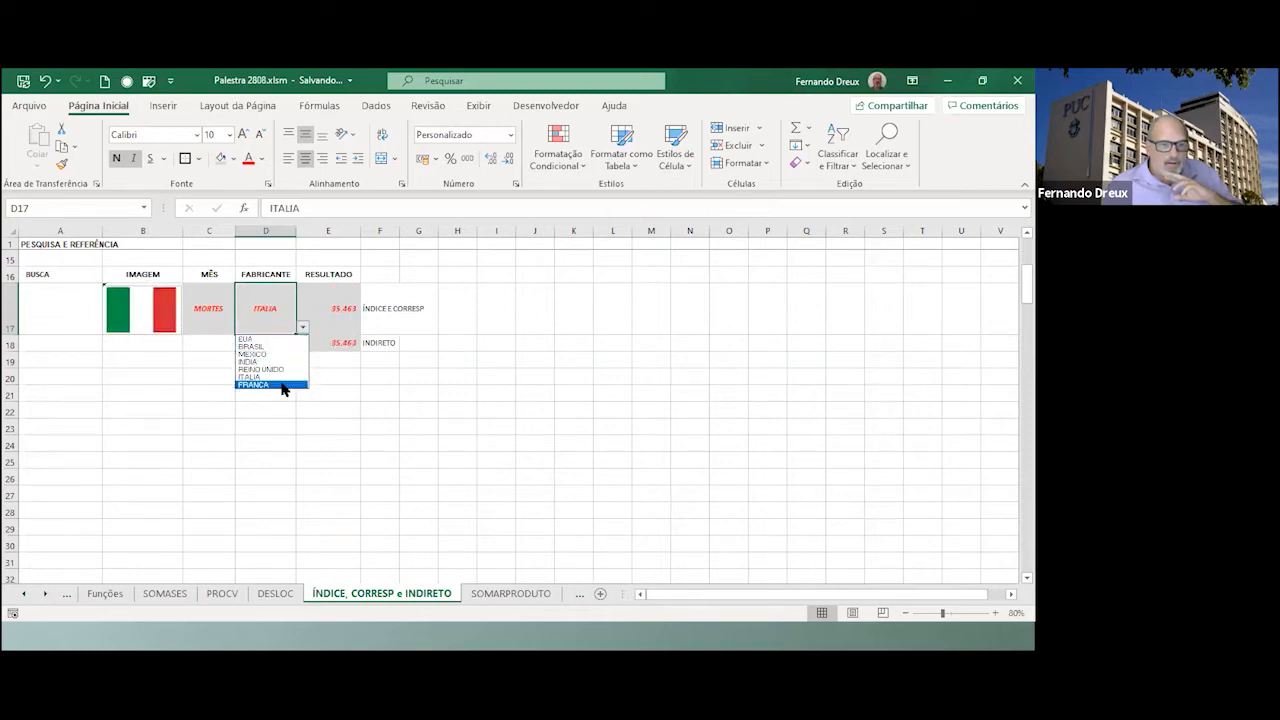
click(281, 382)
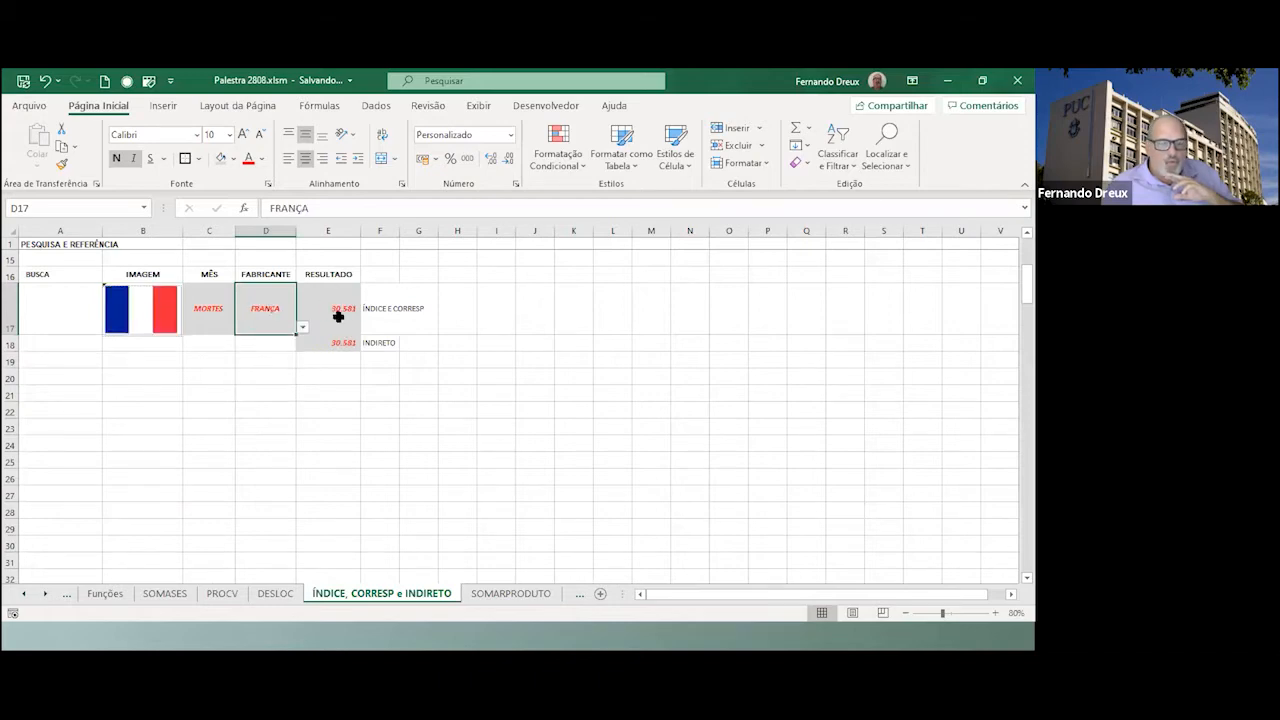
Change the lookup column in C17 to CASOS and finally to LETALIDADE.
scroll(338, 316, up, 1)
click(211, 468)
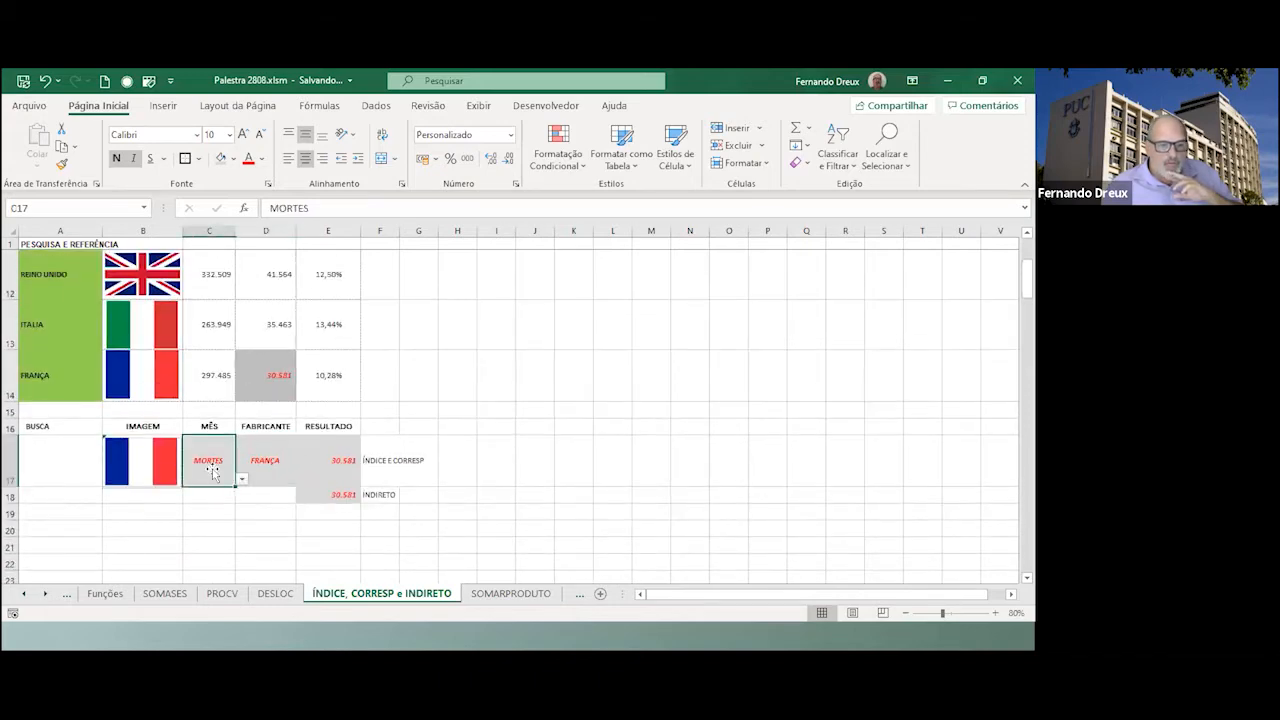
click(242, 479)
click(219, 492)
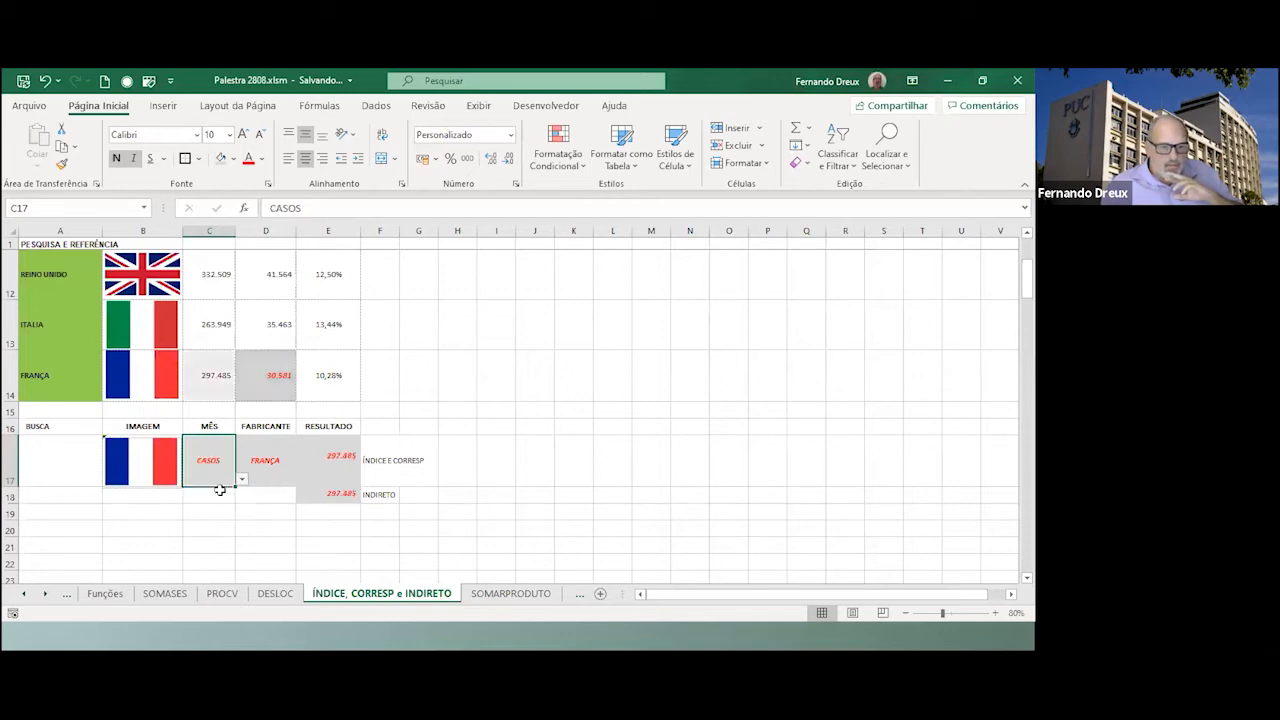
click(242, 479)
click(228, 507)
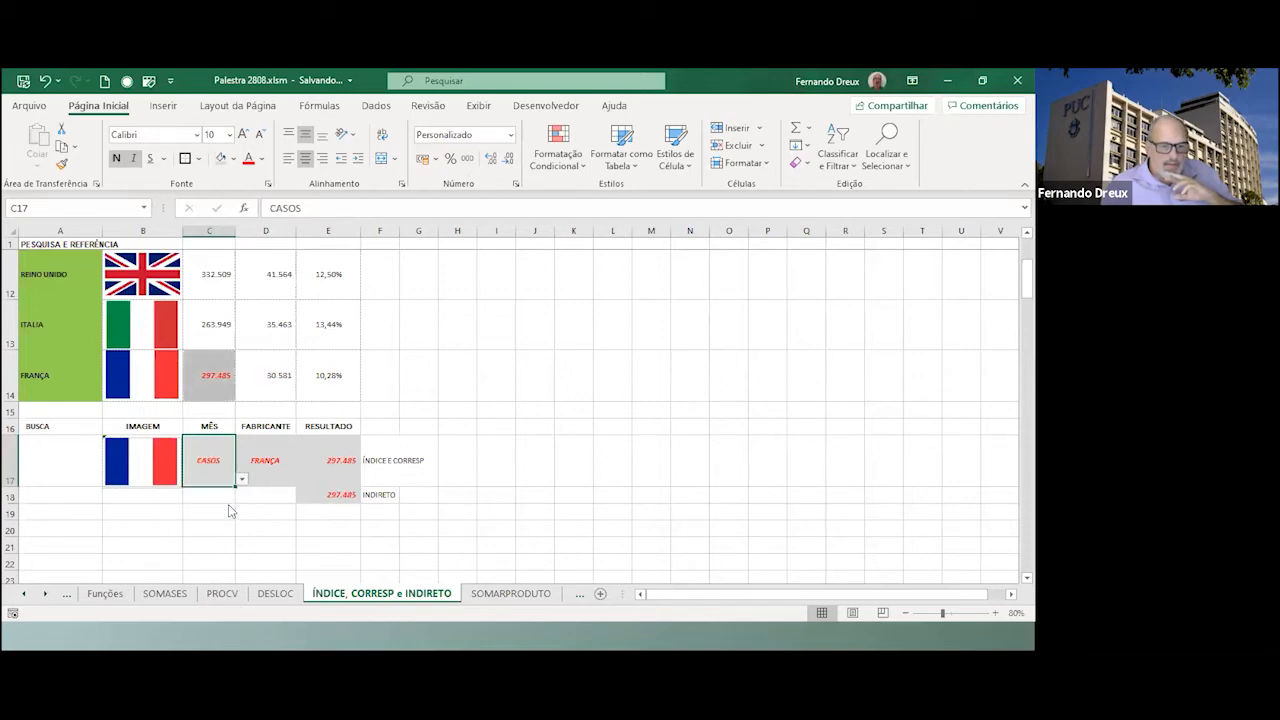
Examine the ÍNDICE and CORRESP formula in E17 alongside the headers and rows of the country table.
click(332, 475)
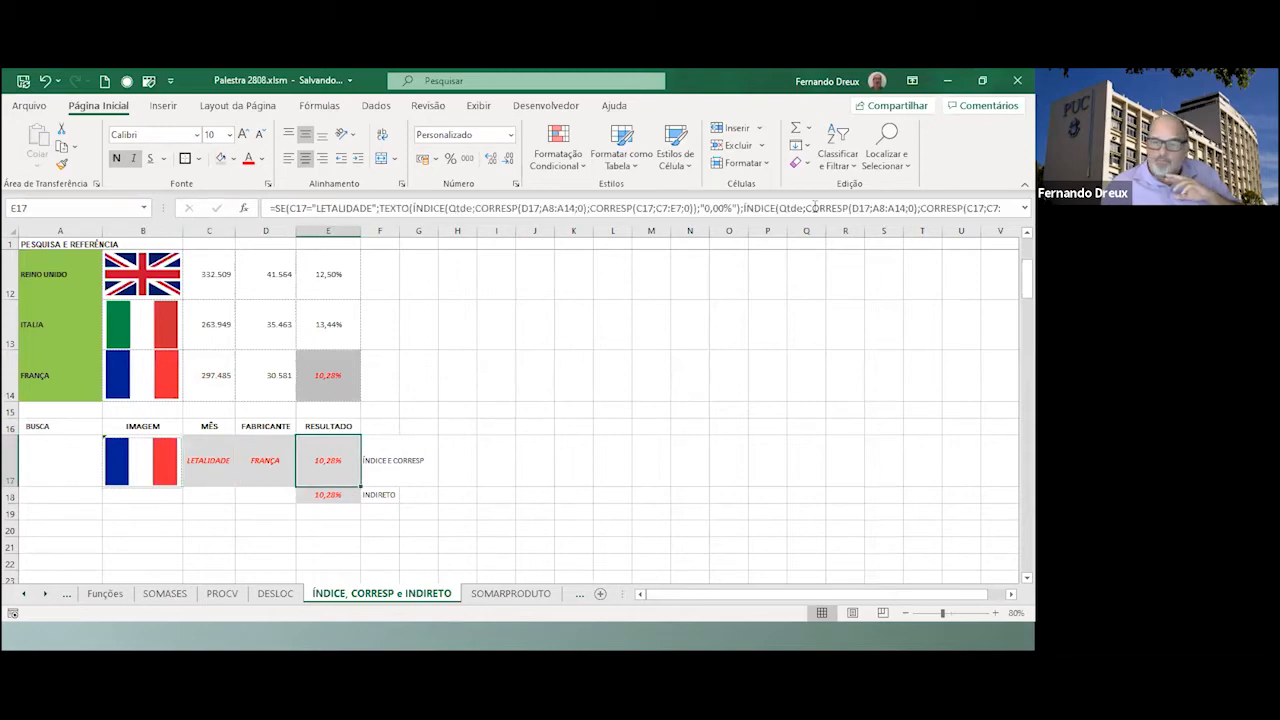
scroll(268, 400, up, 2)
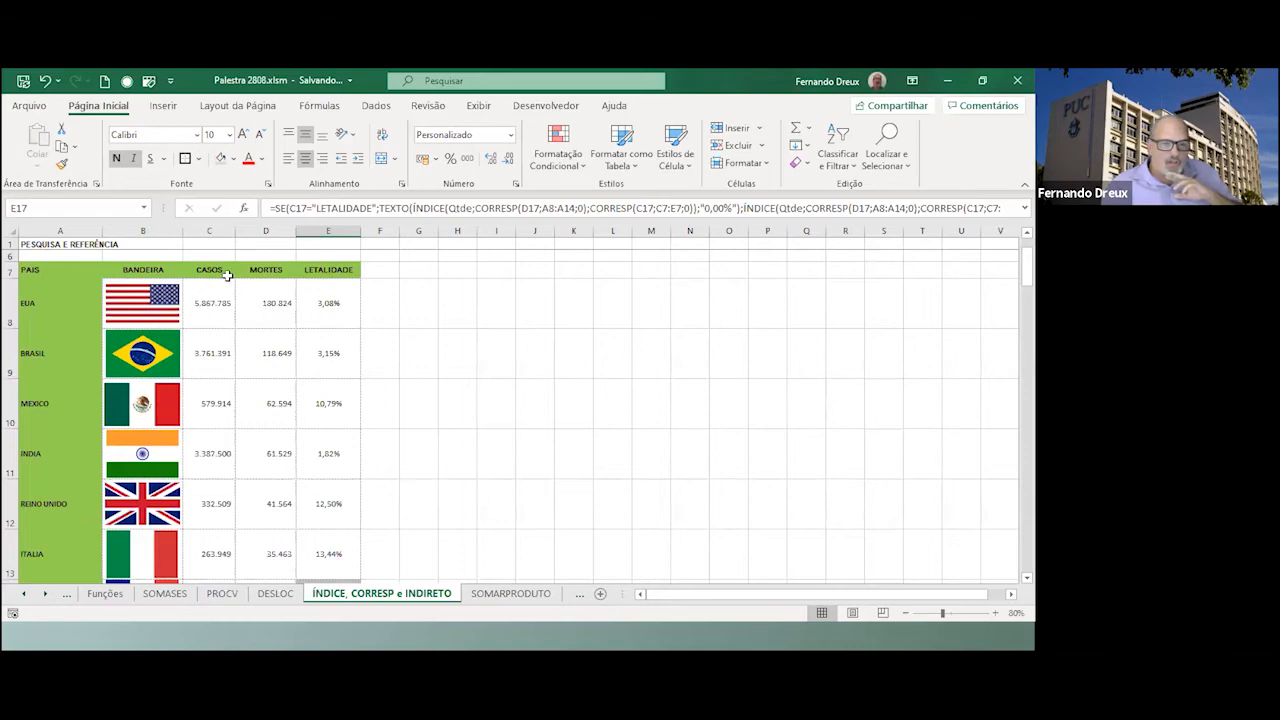
scroll(267, 357, down, 3)
scroll(331, 323, up, 2)
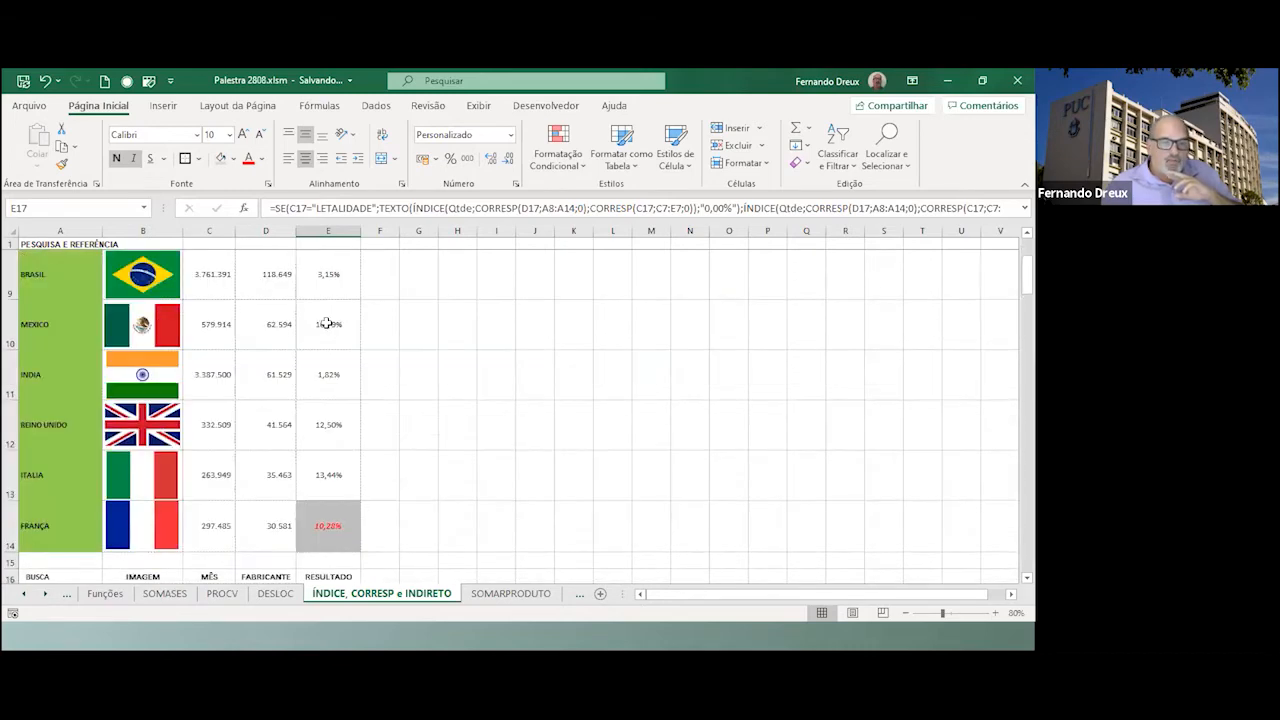
scroll(340, 329, up, 2)
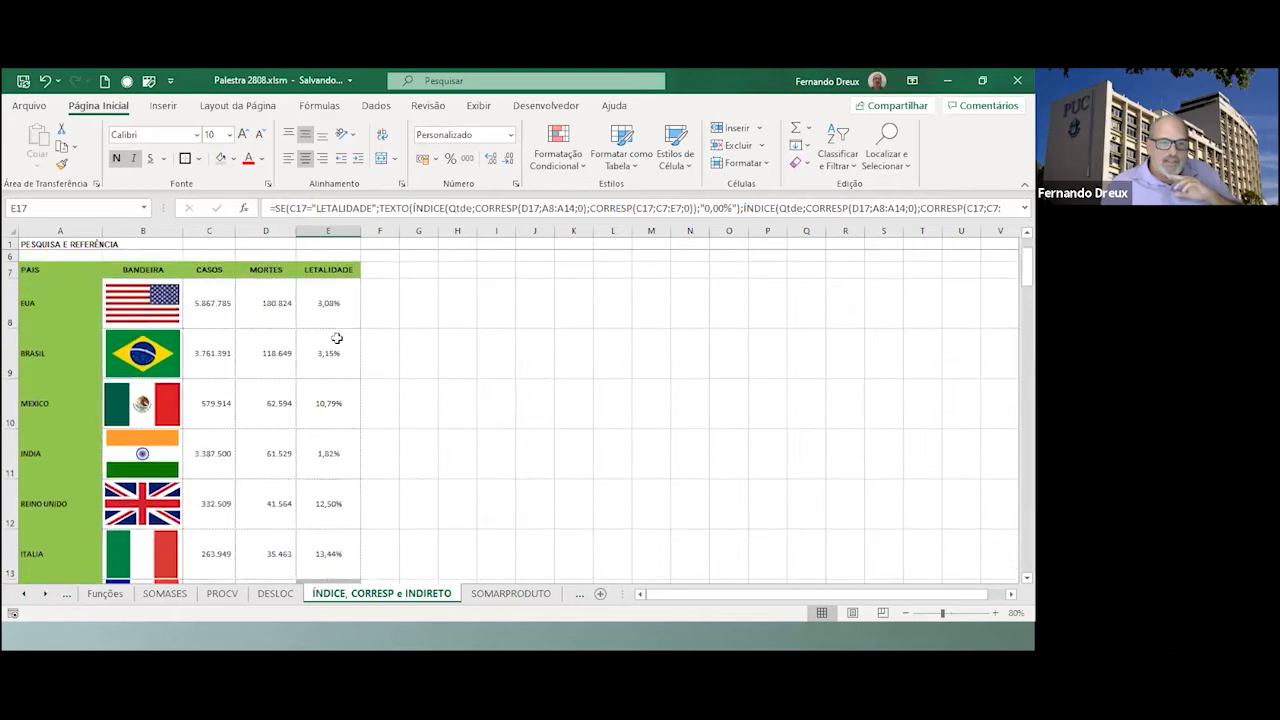
scroll(337, 365, down, 3)
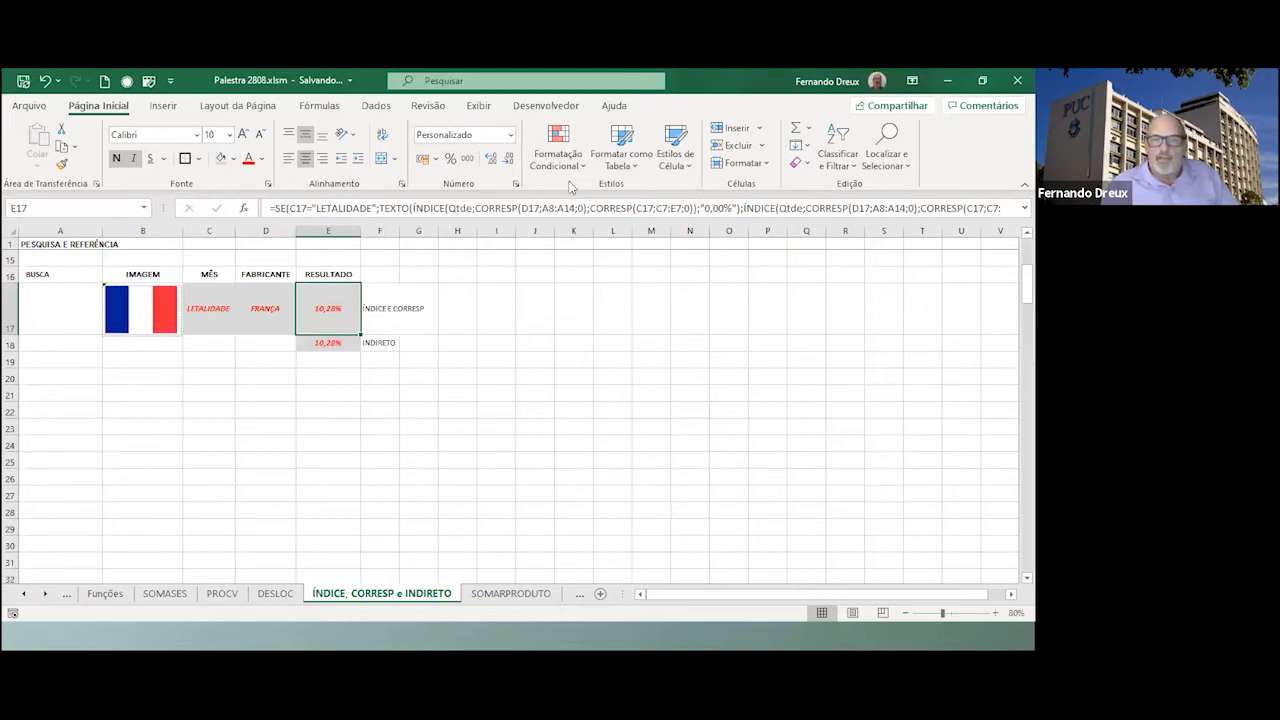
scroll(746, 211, down, 1)
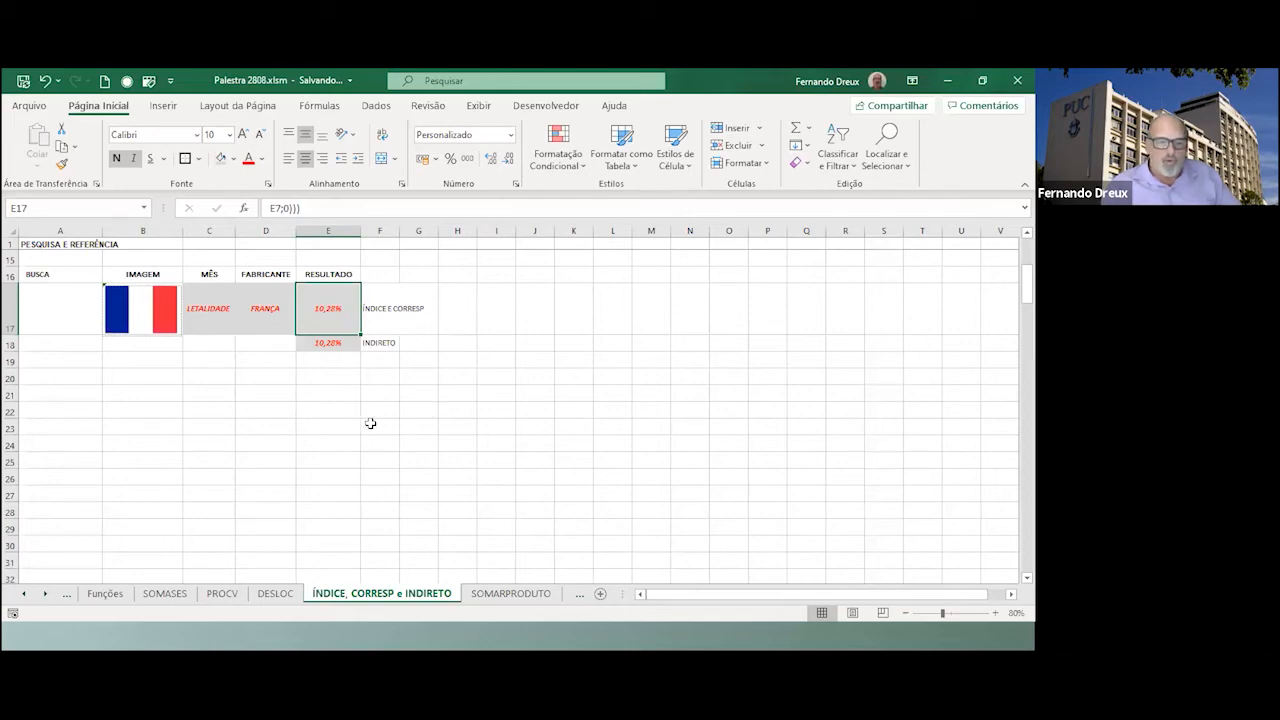
click(514, 390)
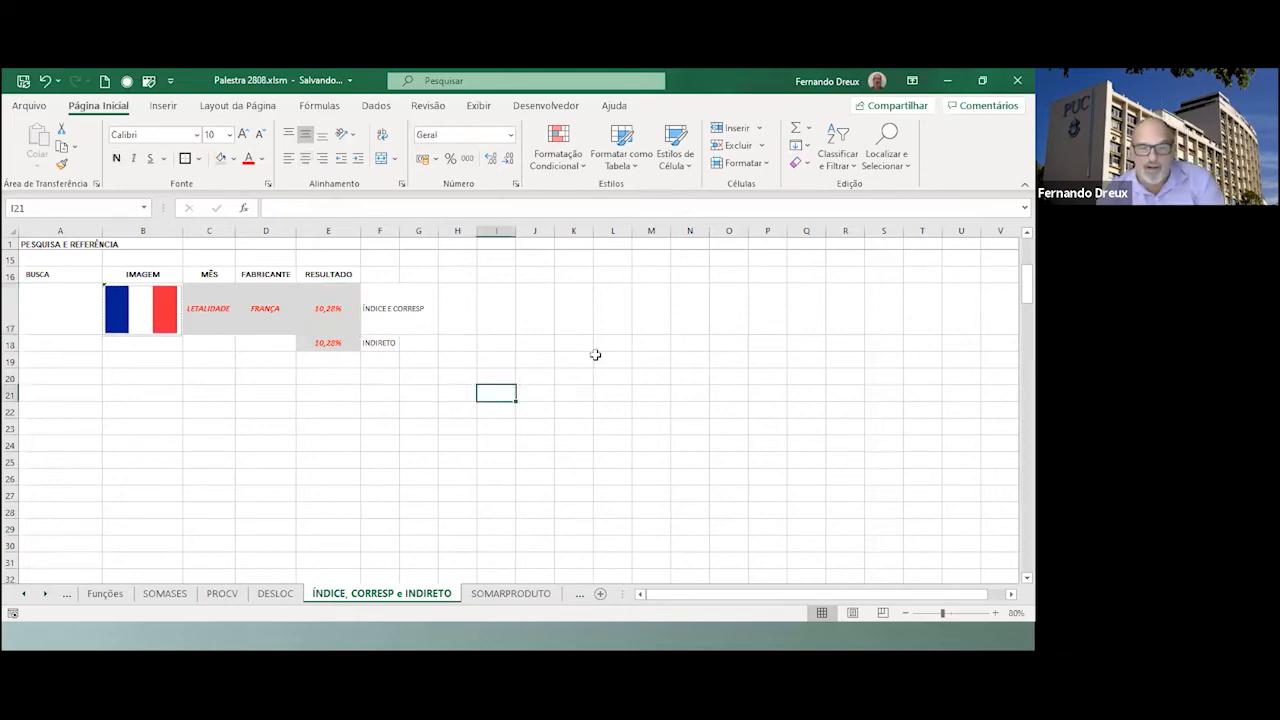
Set the lookup country in D17 to BRASIL.
scroll(592, 357, down, 1)
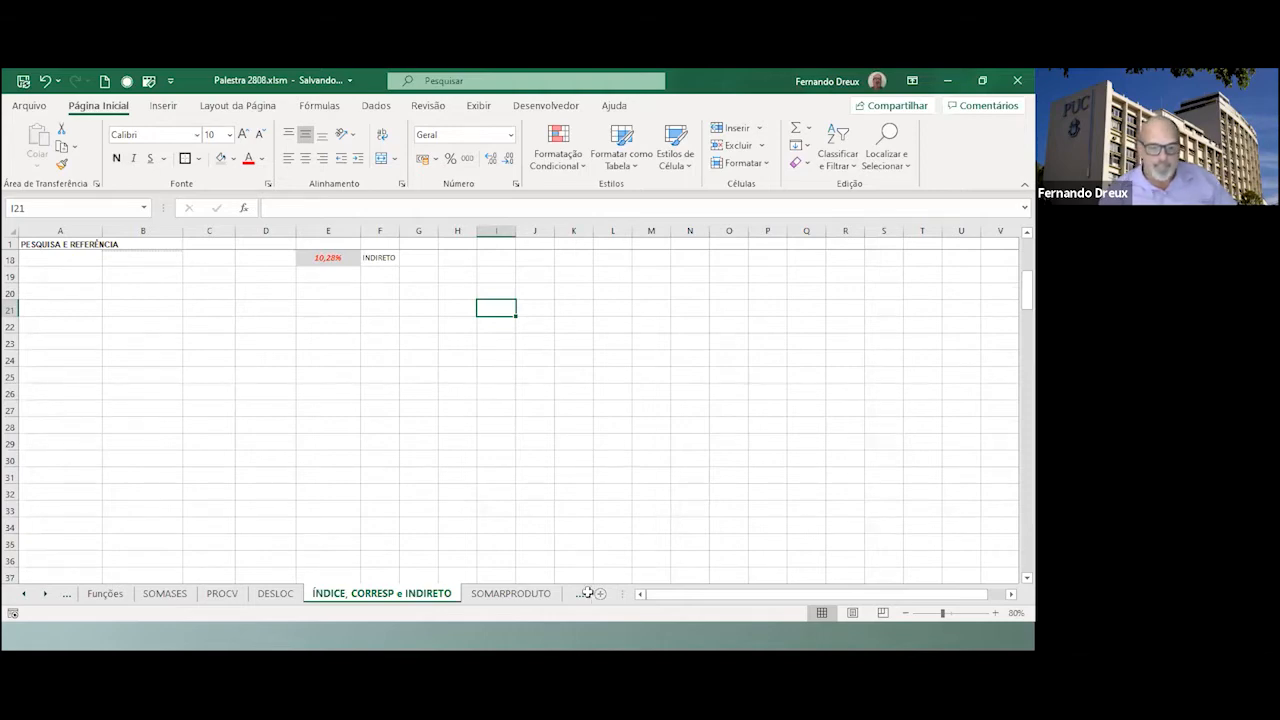
scroll(593, 470, up, 5)
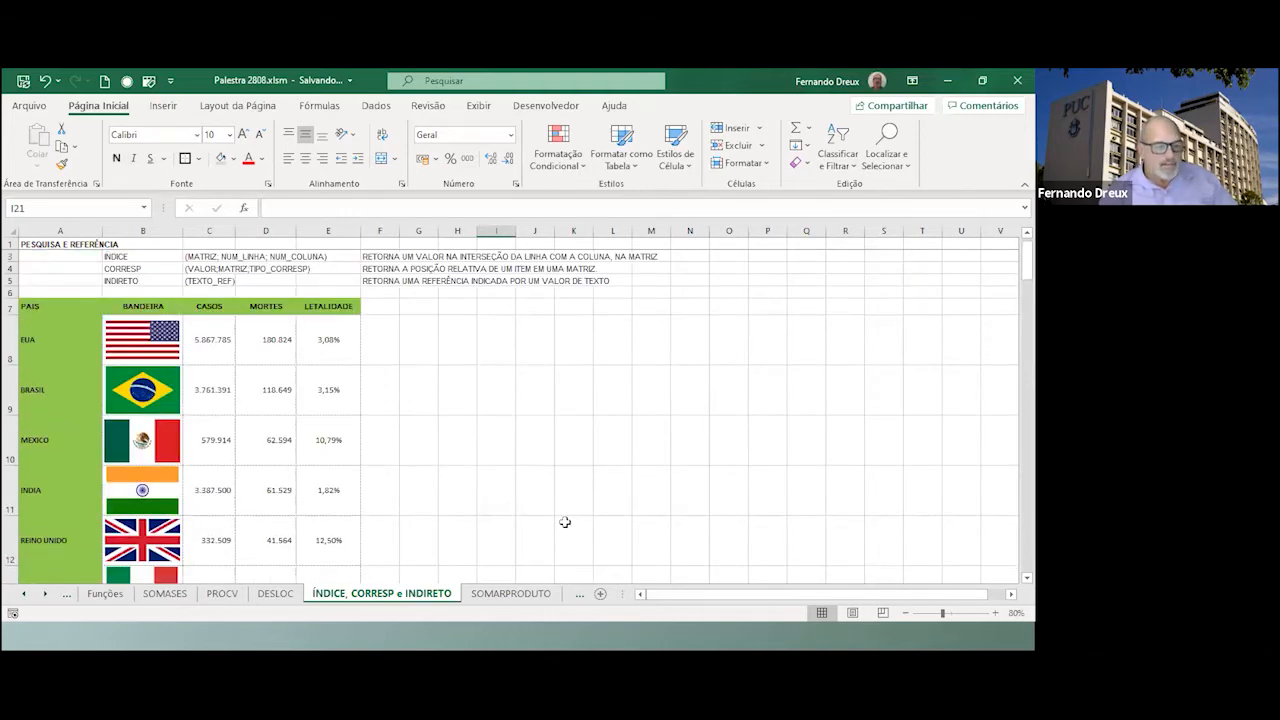
scroll(565, 522, down, 4)
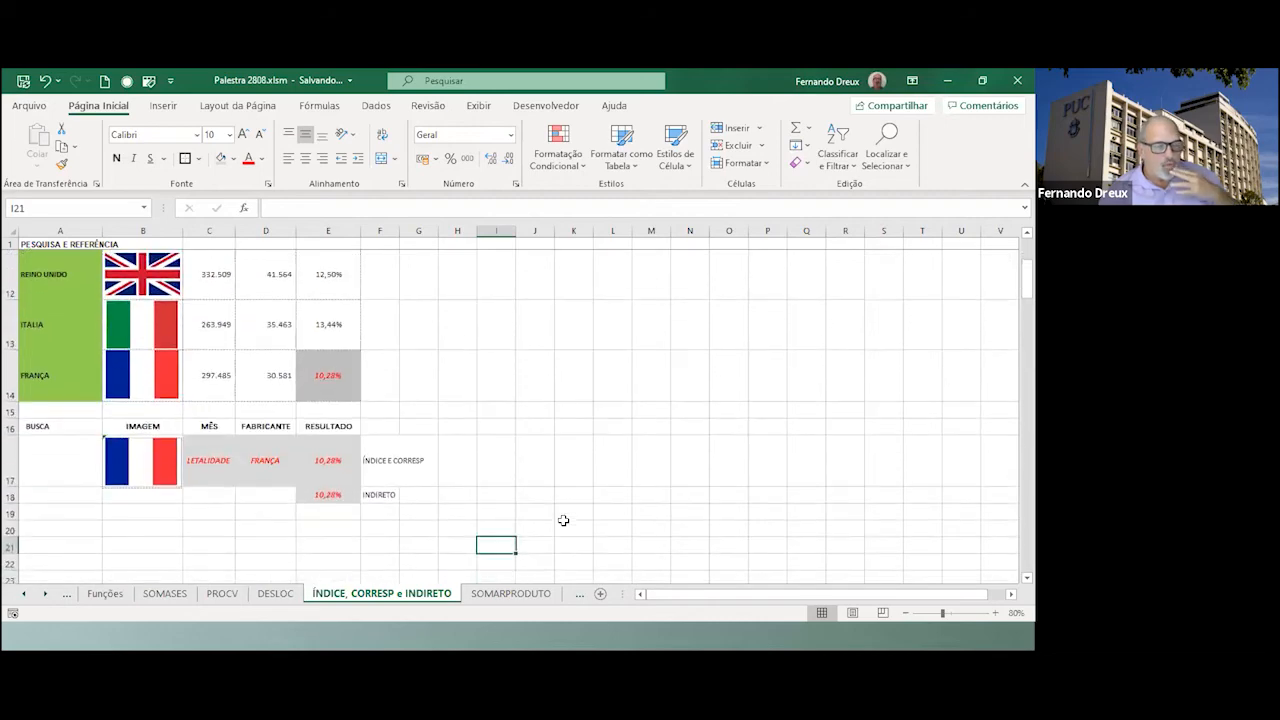
scroll(563, 520, up, 4)
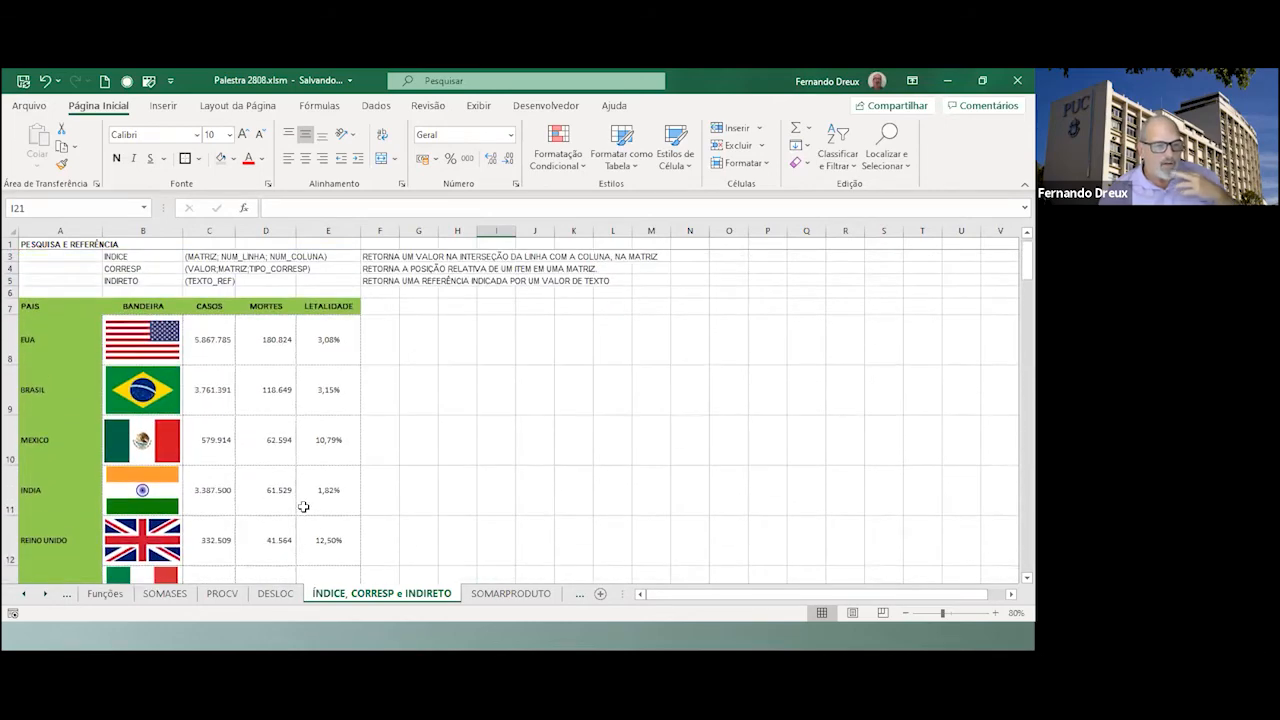
scroll(303, 507, down, 1)
scroll(303, 507, down, 2)
click(288, 476)
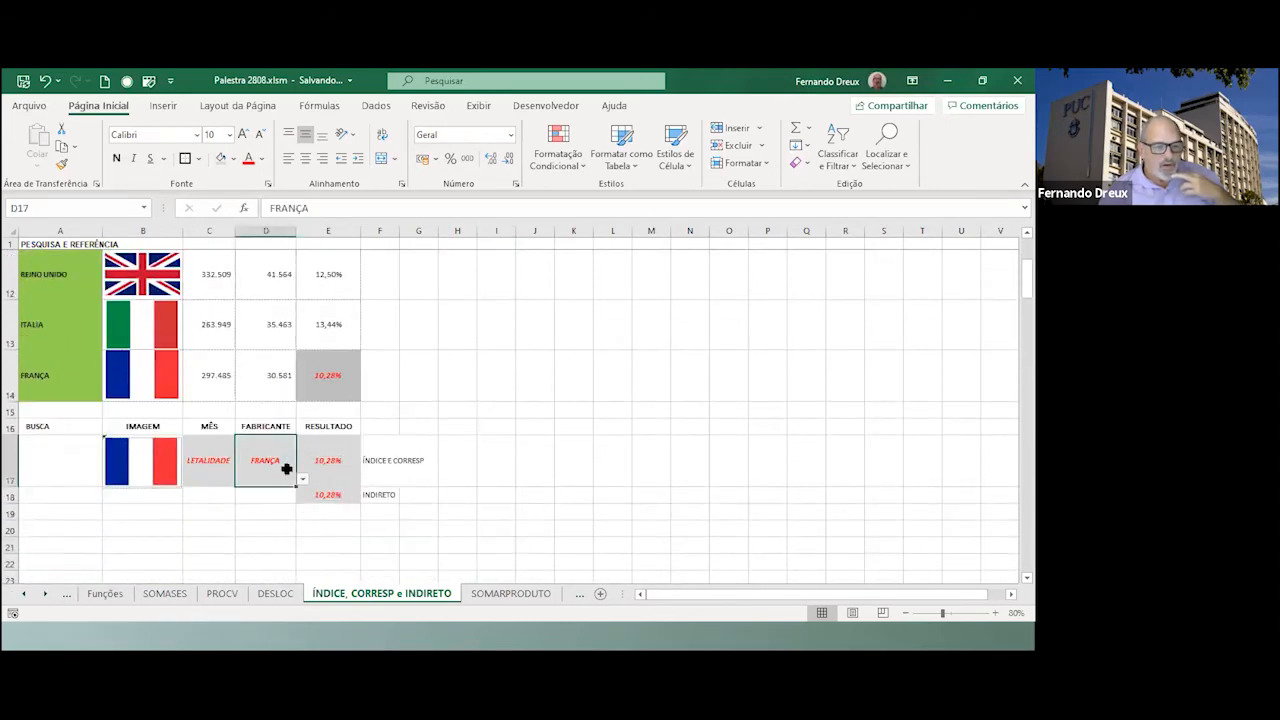
click(302, 480)
click(278, 494)
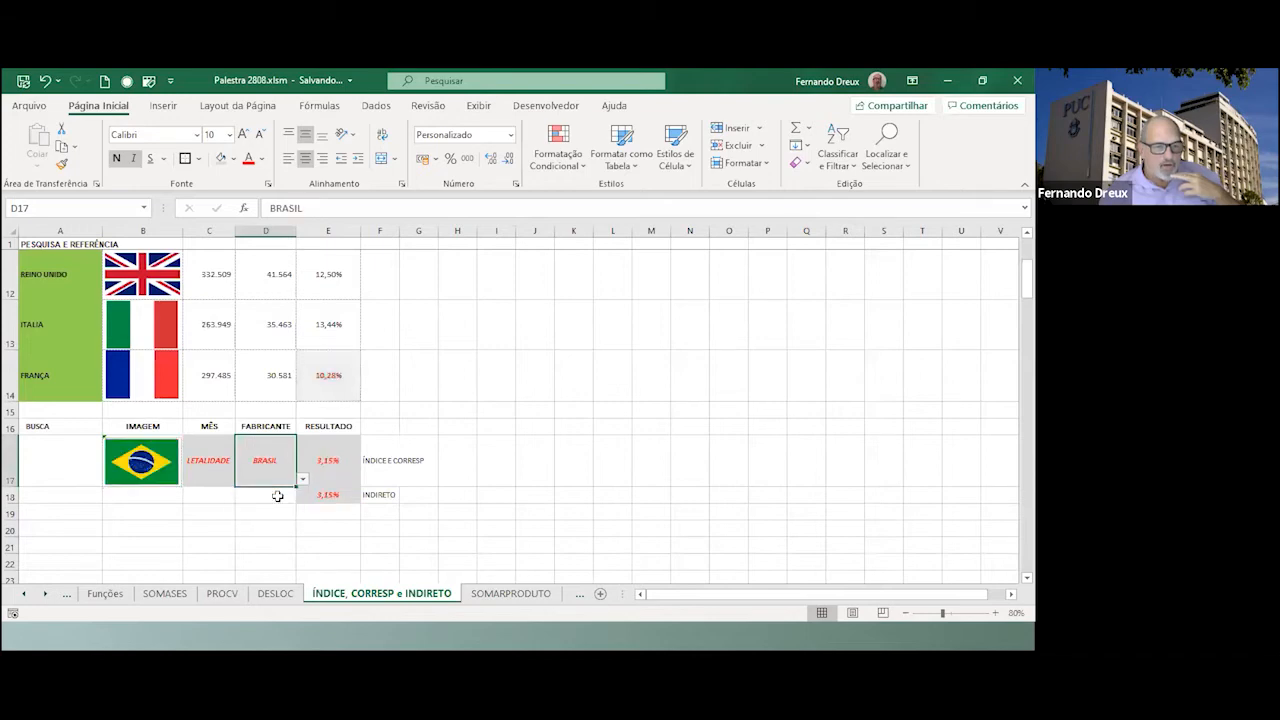
Check the highlighted cell in the country table and display the result formula in E17.
scroll(335, 470, up, 2)
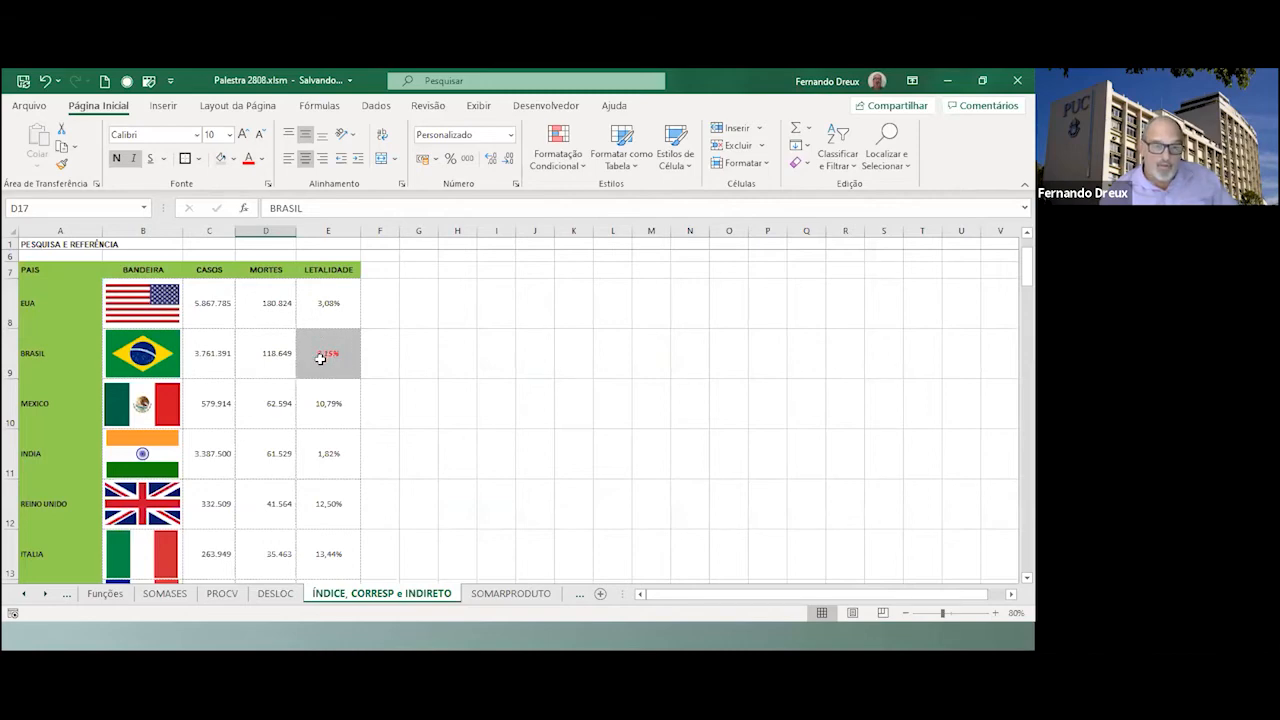
scroll(320, 358, down, 1)
scroll(329, 332, down, 1)
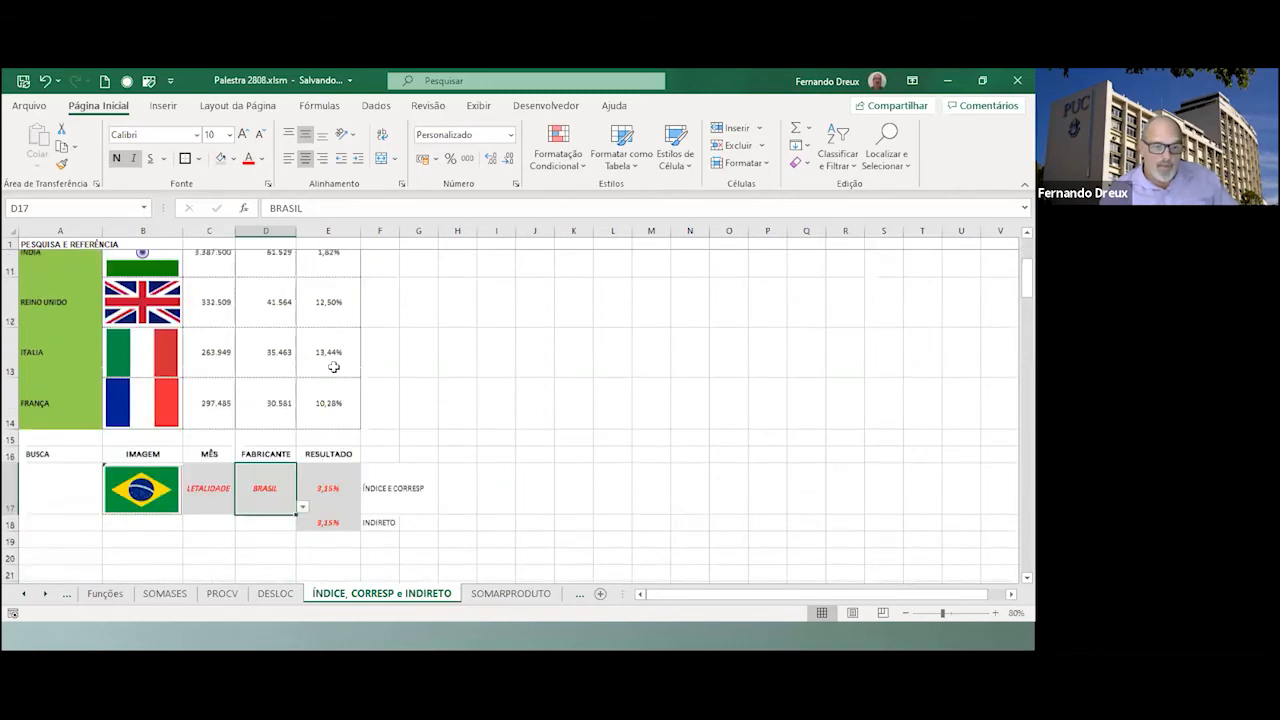
scroll(333, 367, down, 1)
click(333, 468)
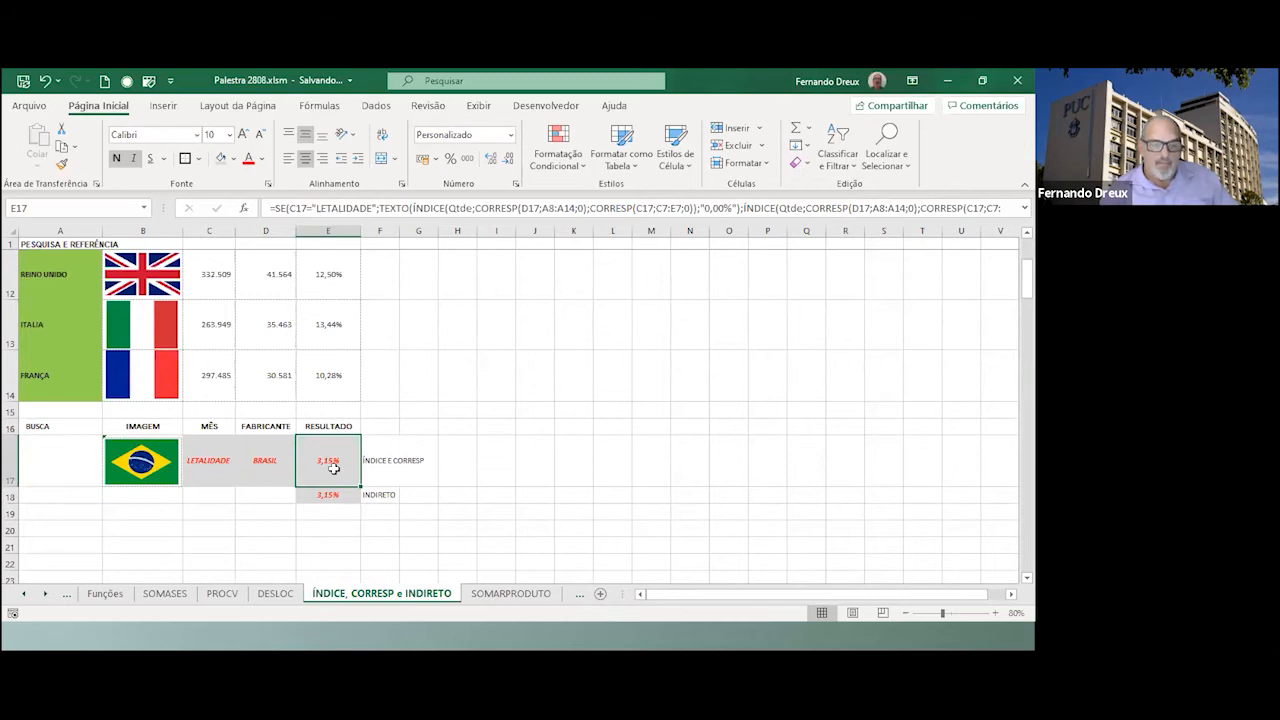
Inspect the formula-based conditional formatting rule applied to the country table's figures, leaving the rule as it is.
click(586, 167)
click(372, 495)
scroll(508, 468, up, 4)
click(223, 355)
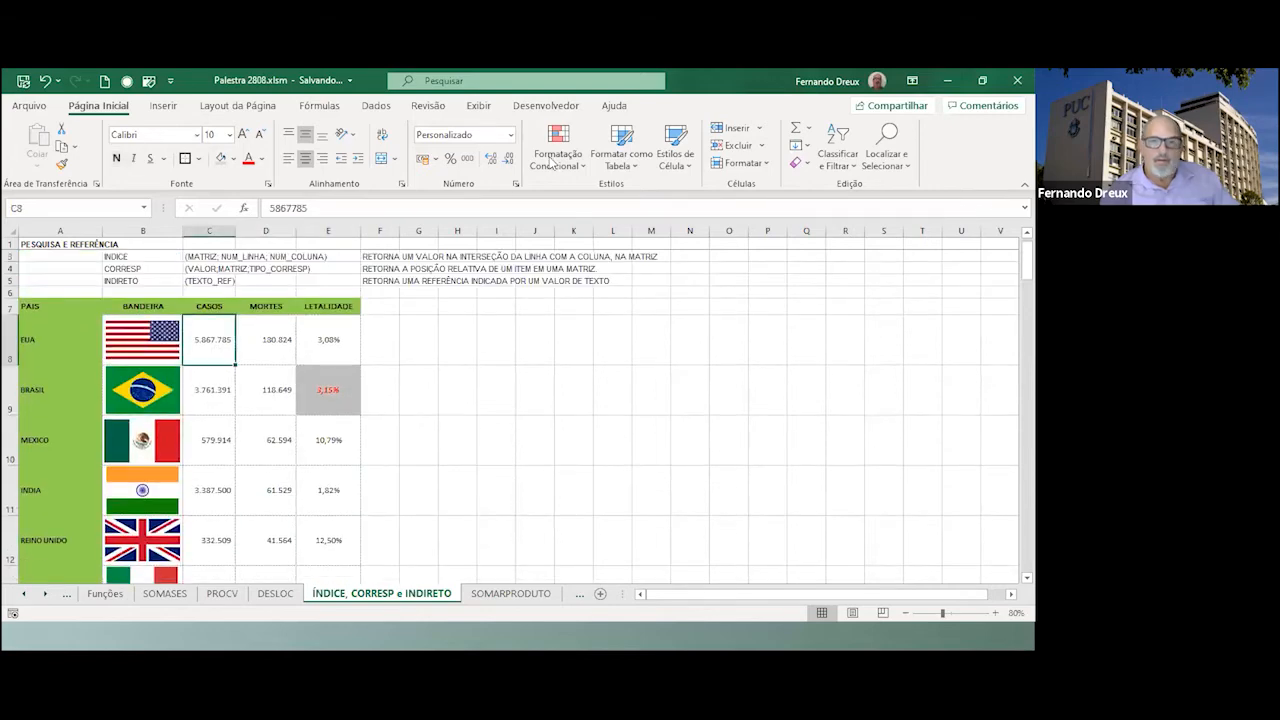
click(586, 167)
click(583, 419)
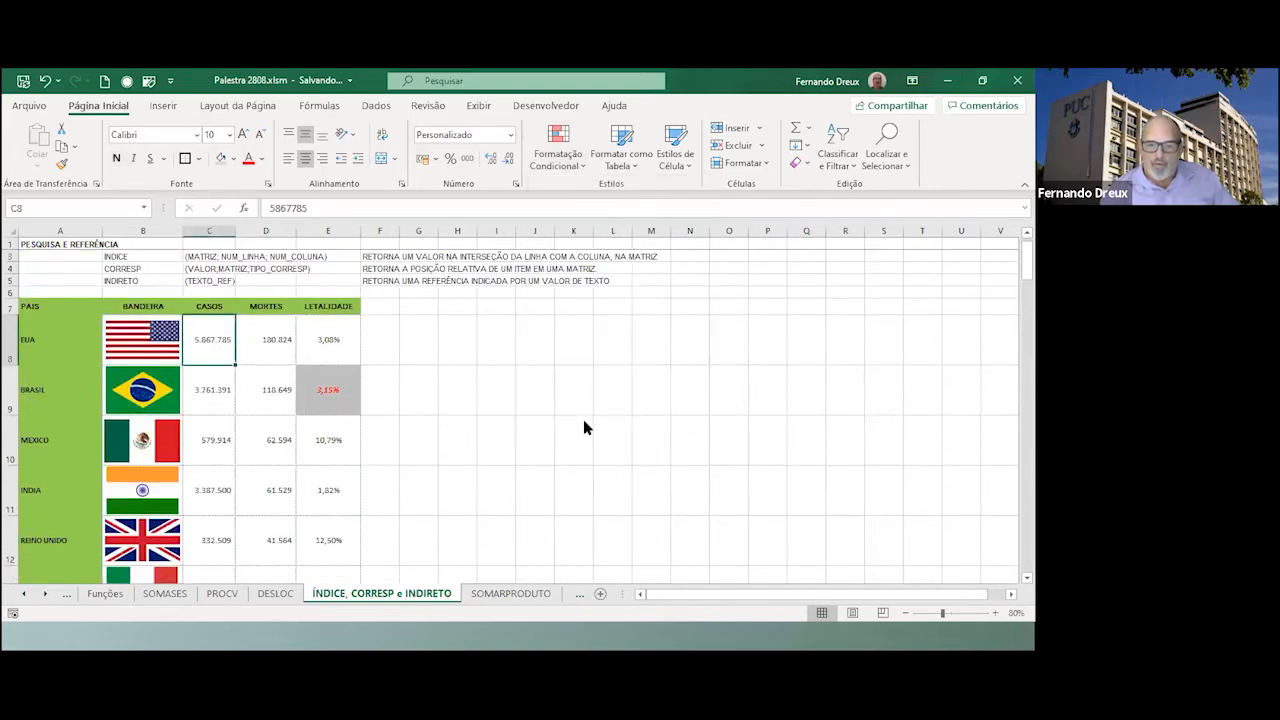
click(403, 388)
click(416, 344)
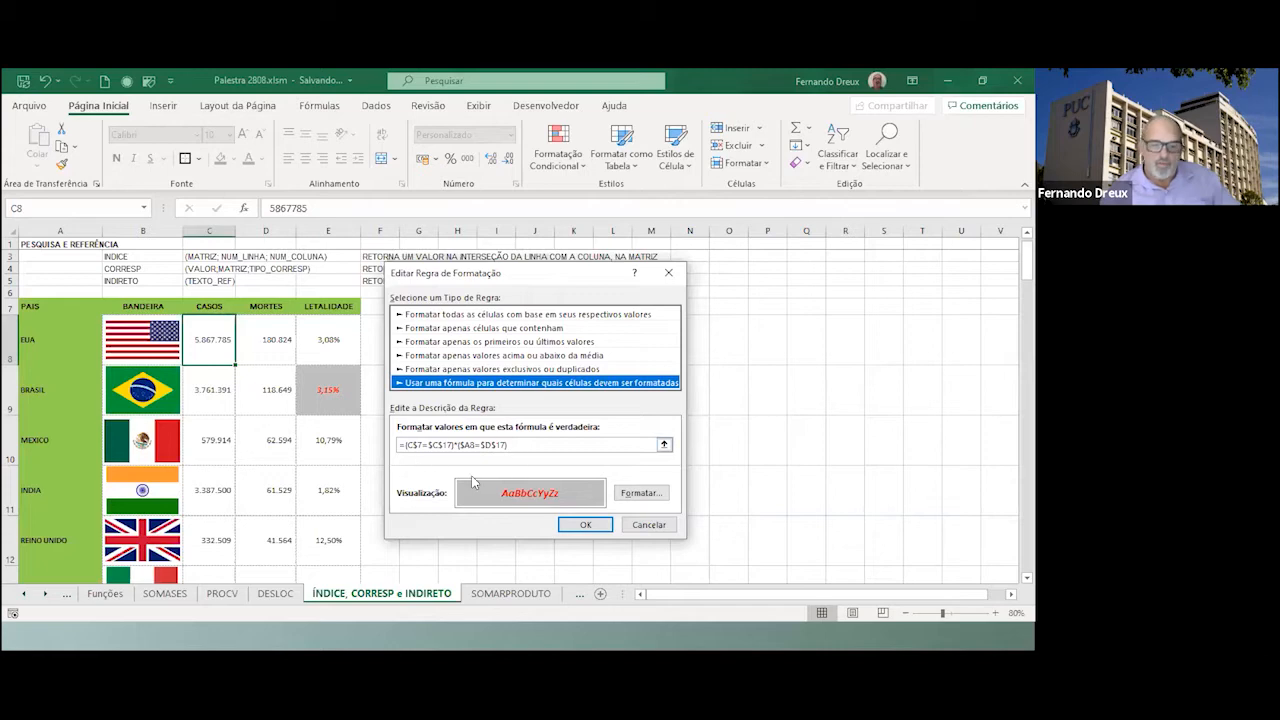
click(658, 527)
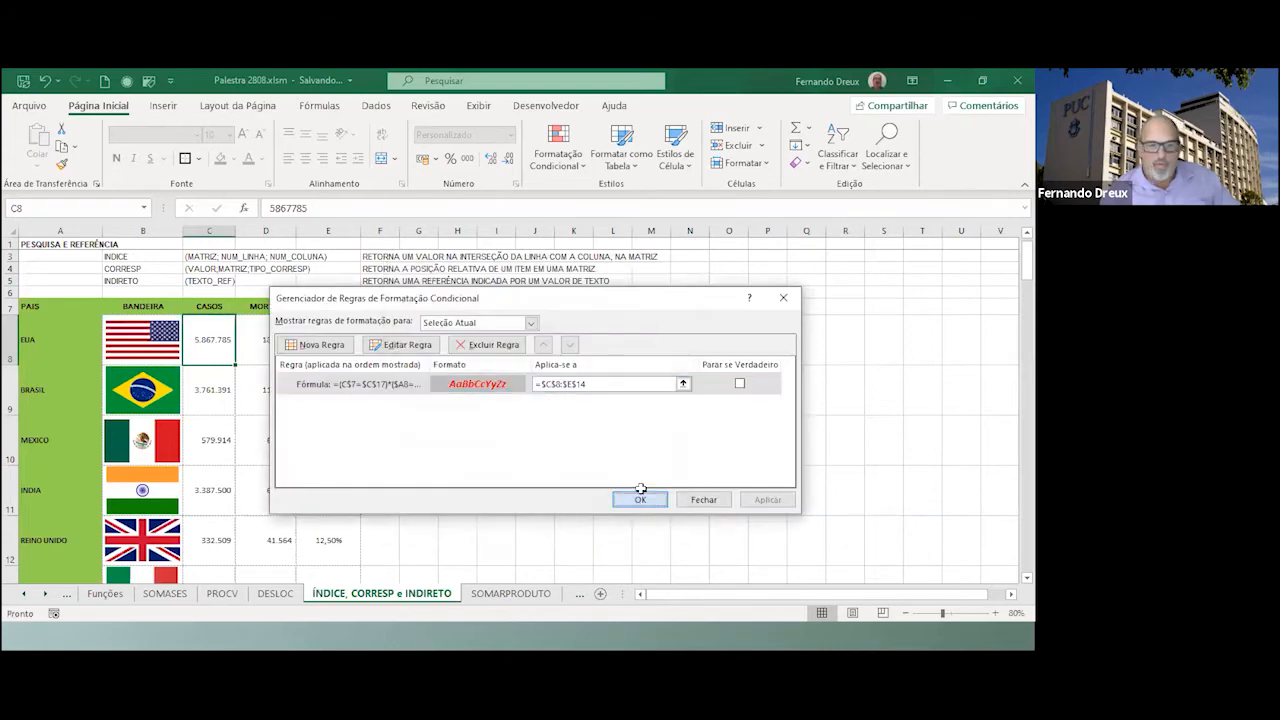
click(640, 499)
scroll(652, 455, down, 2)
scroll(680, 438, down, 2)
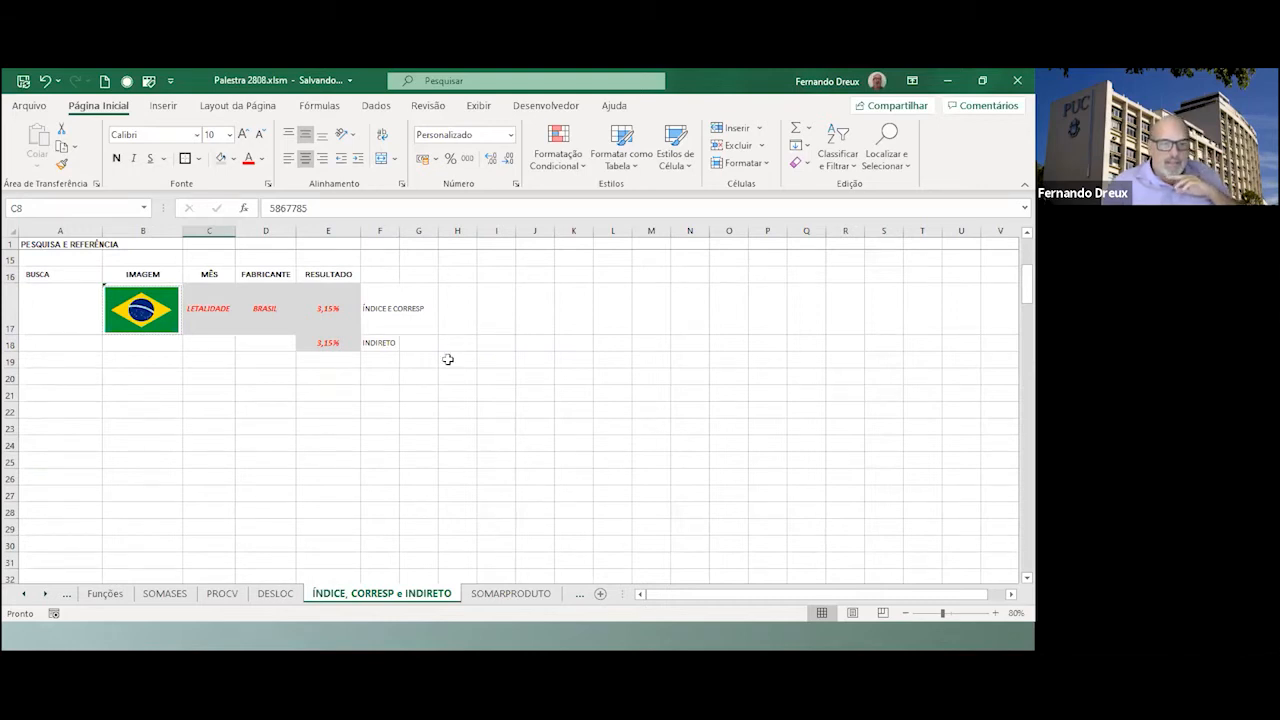
Open the SOMARPRODUTO sheet and review the summary's salespeople and month headers alongside the salesperson column of the sales records.
click(505, 594)
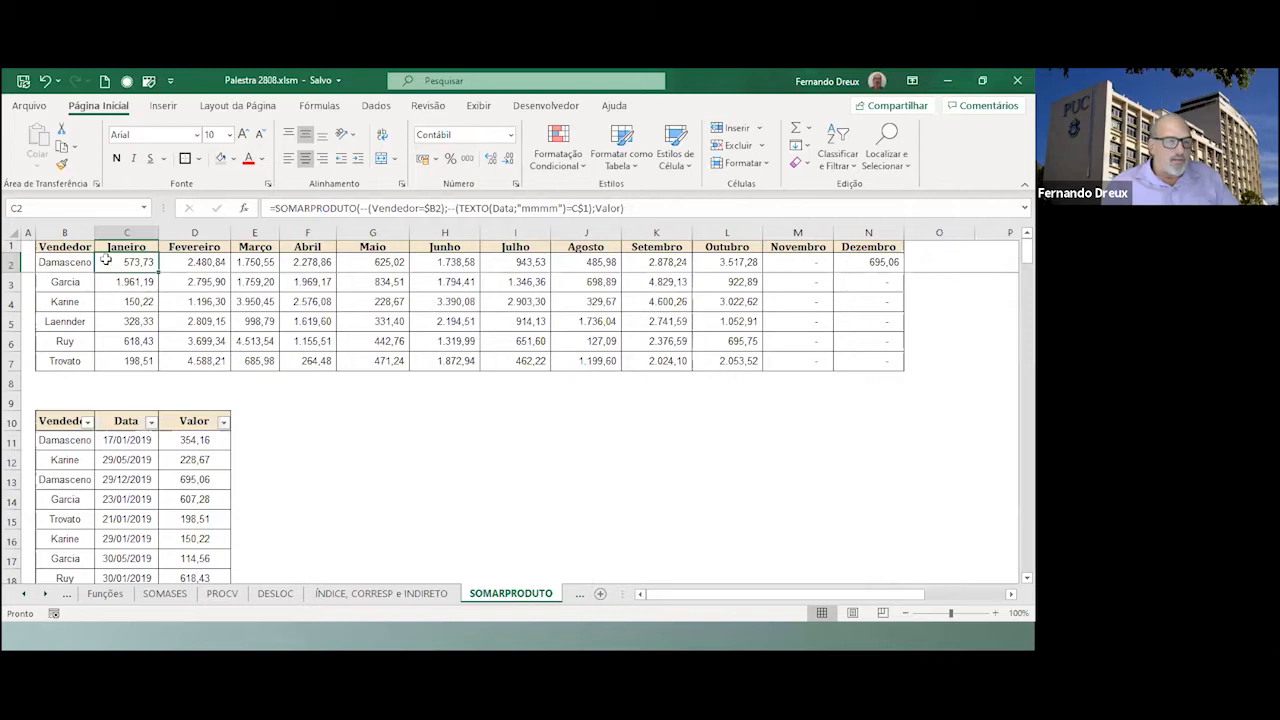
drag(66, 262, 73, 362)
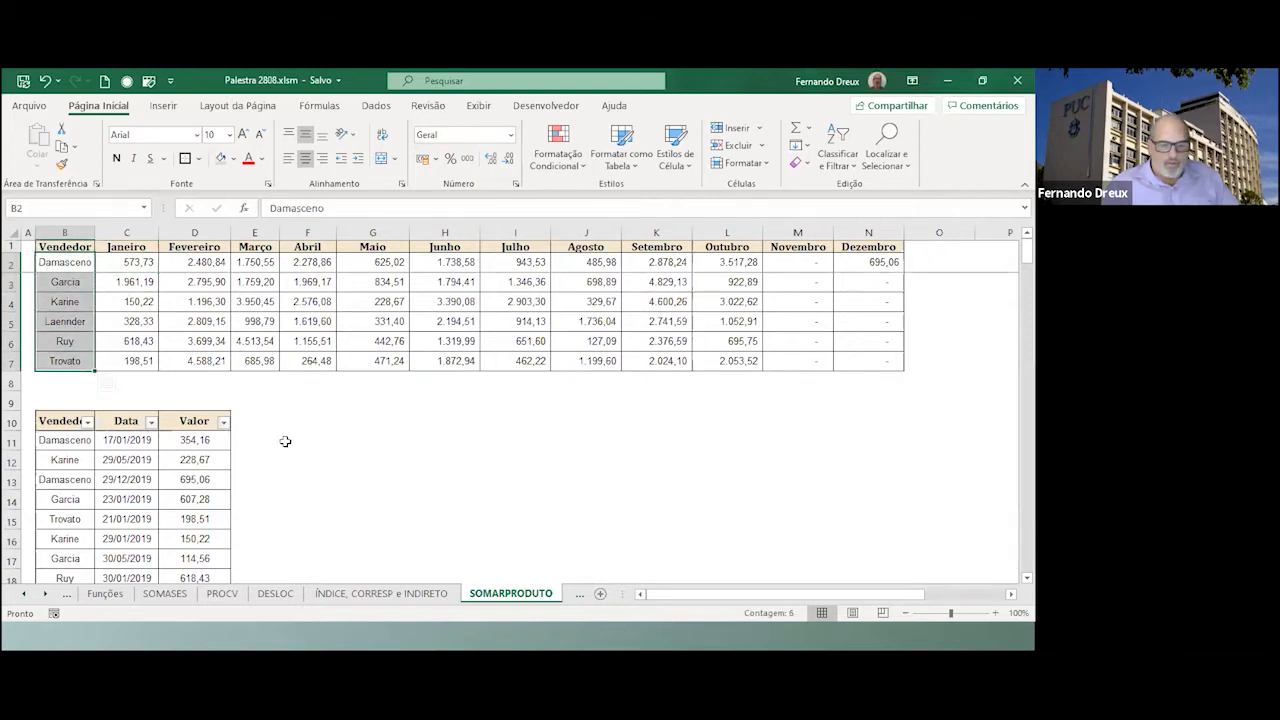
scroll(243, 429, down, 2)
click(63, 322)
drag(63, 341, 100, 594)
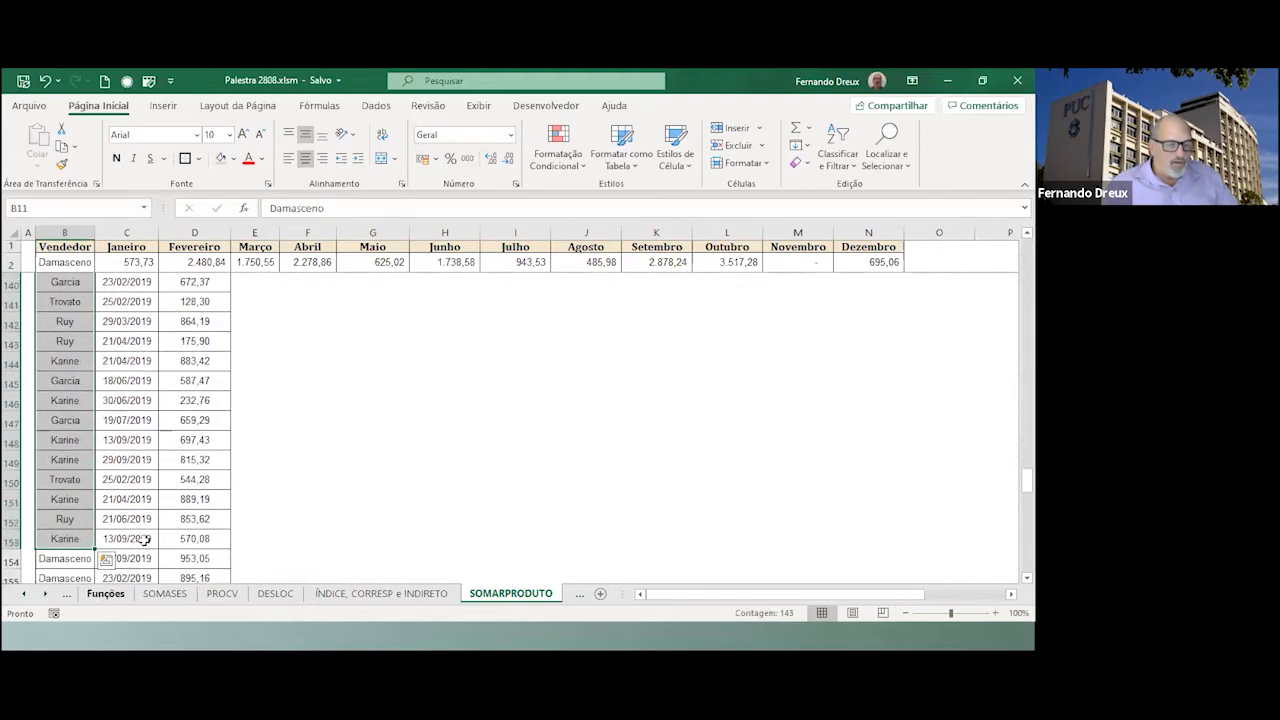
scroll(134, 423, up, 20)
scroll(117, 321, up, 13)
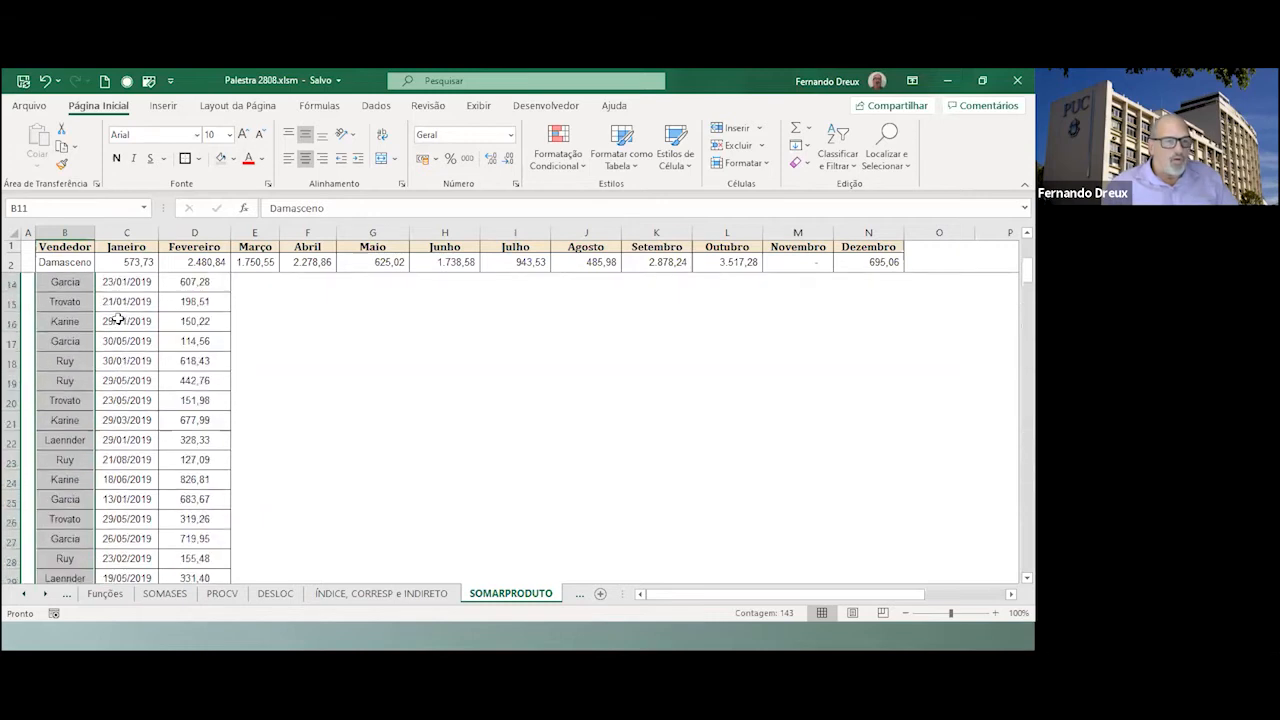
drag(79, 262, 71, 360)
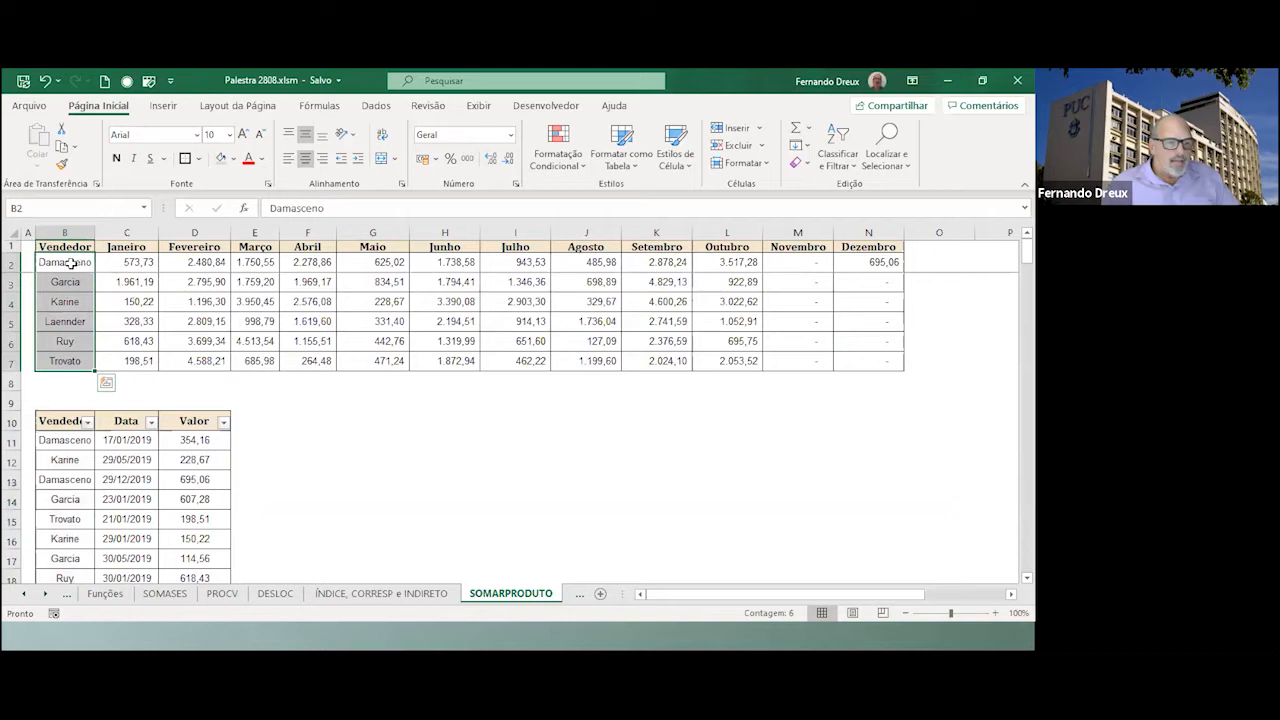
drag(117, 243, 843, 245)
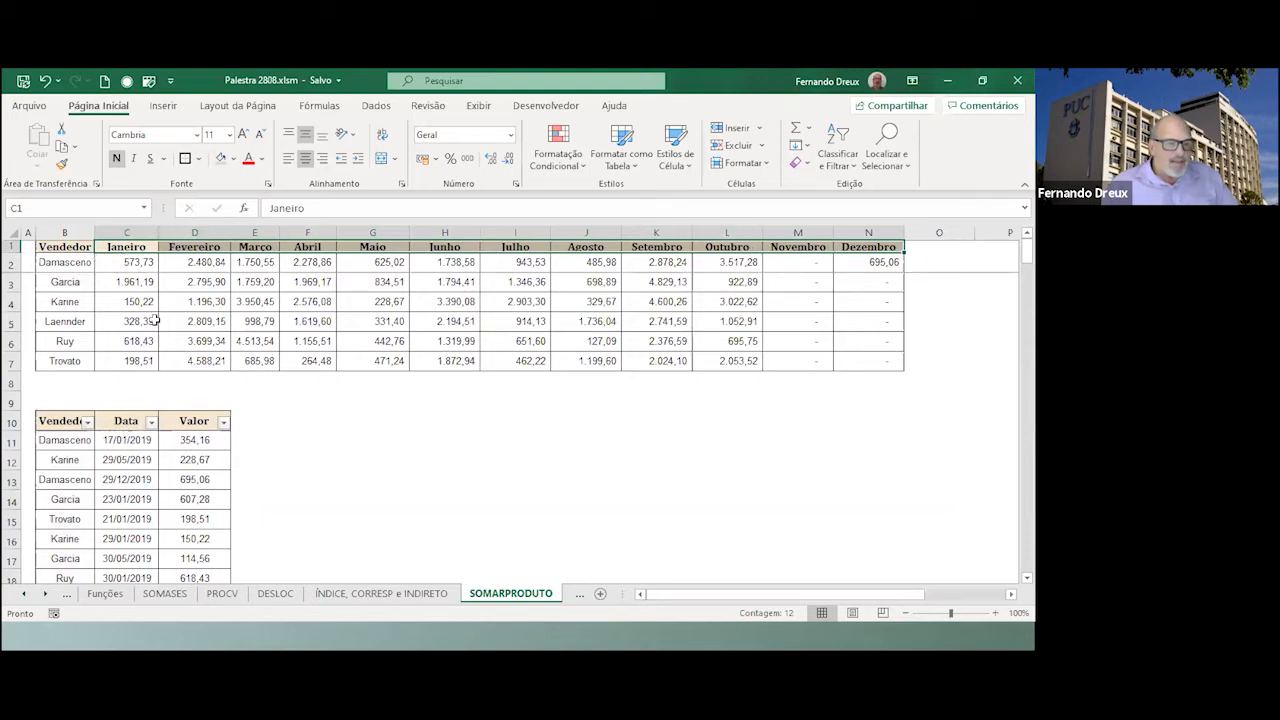
Examine the Vendedor, Data and Valor named ranges within the SOMARPRODUTO formula in C2.
click(133, 263)
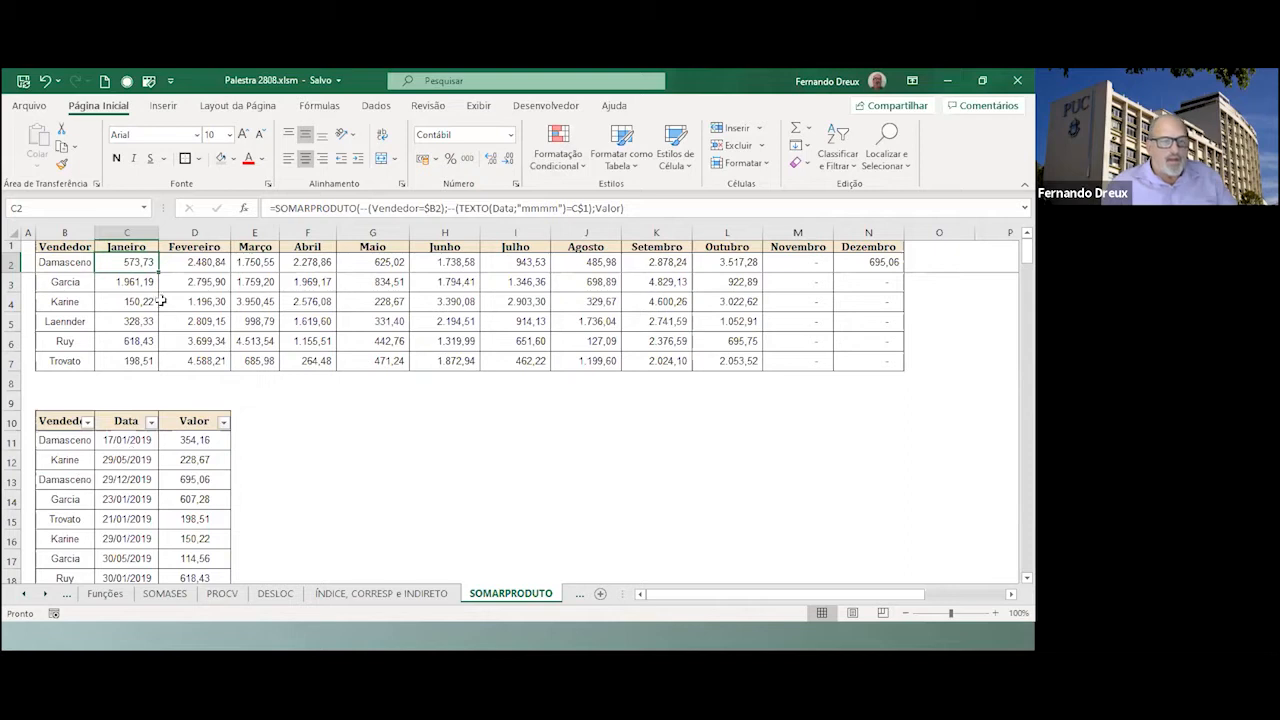
drag(371, 207, 421, 207)
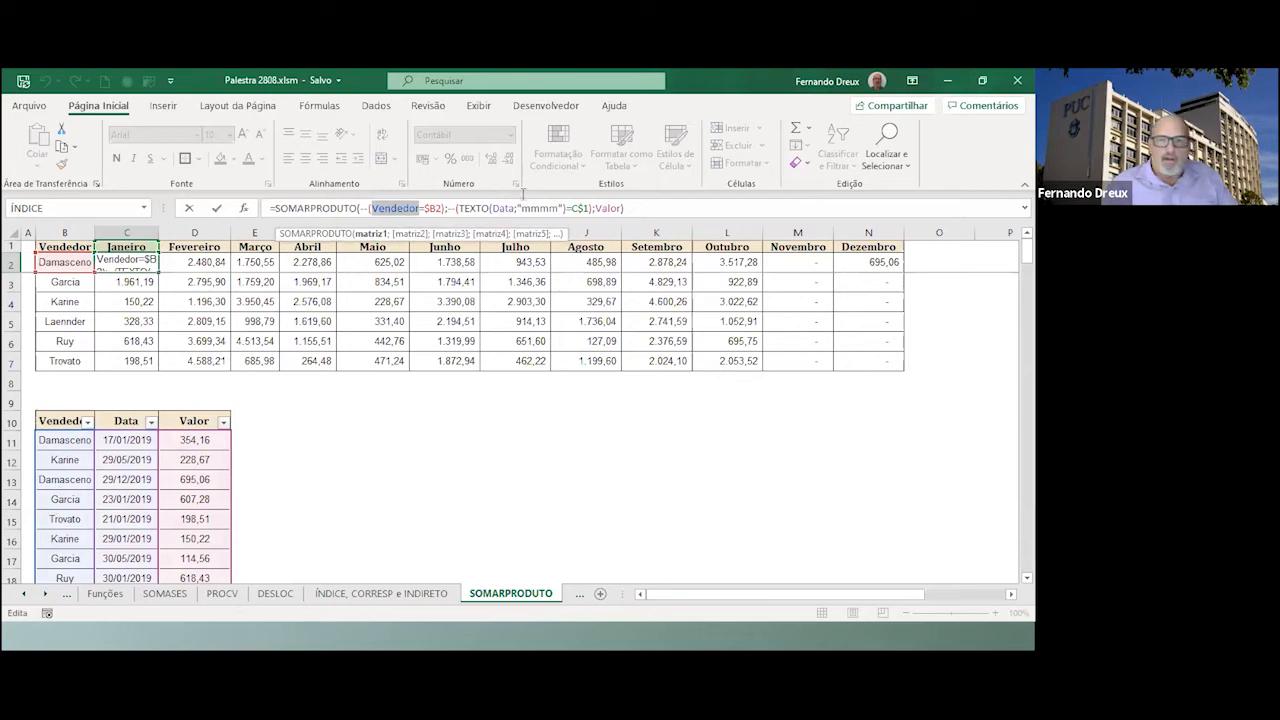
drag(492, 207, 516, 207)
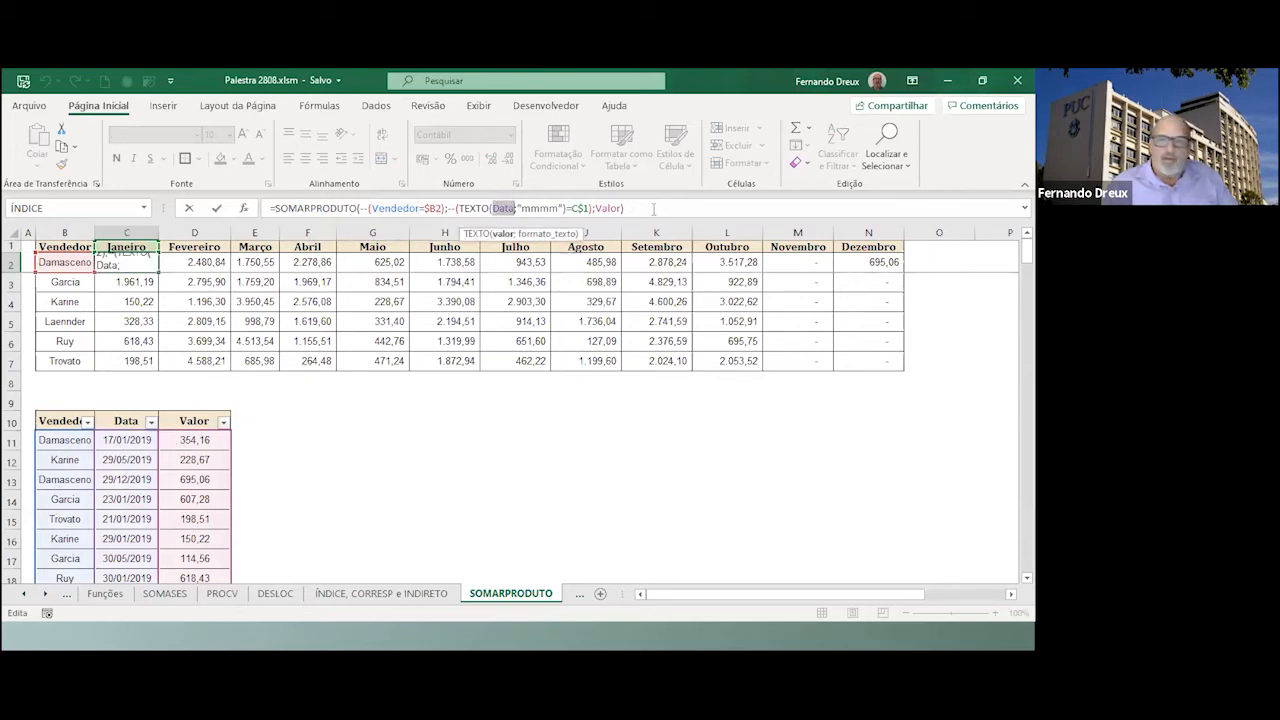
drag(596, 207, 623, 207)
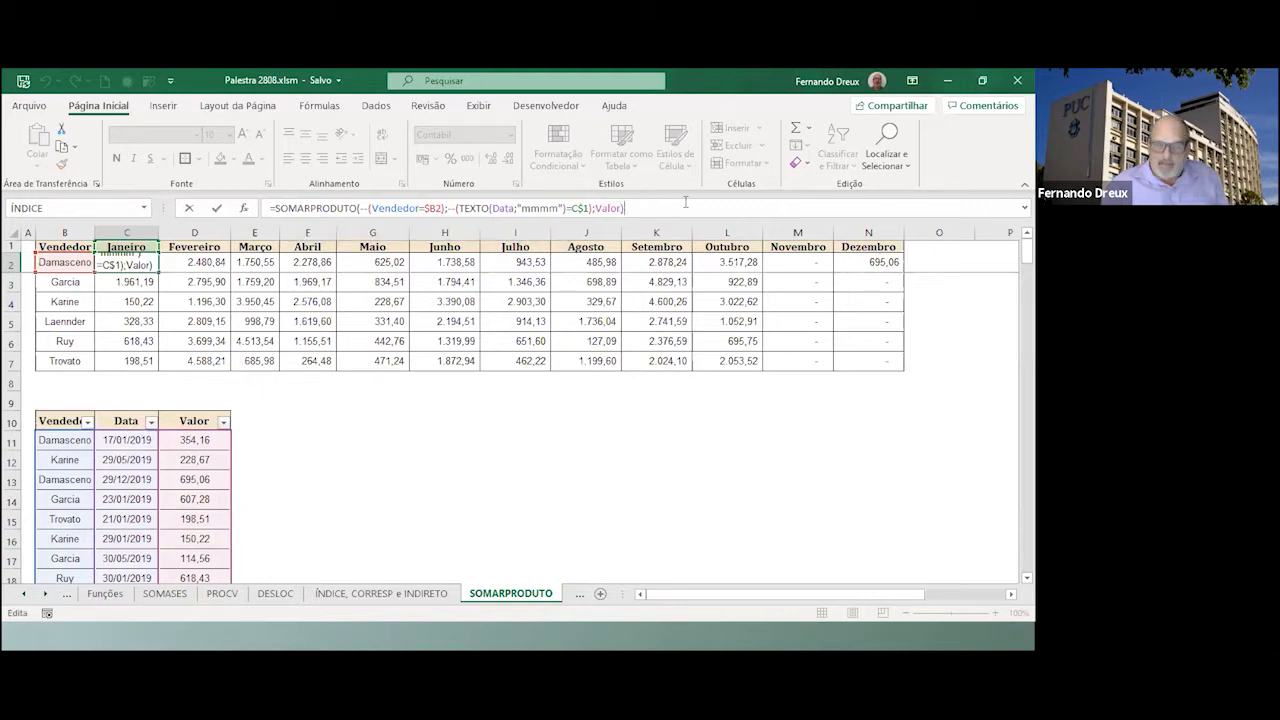
key(Return)
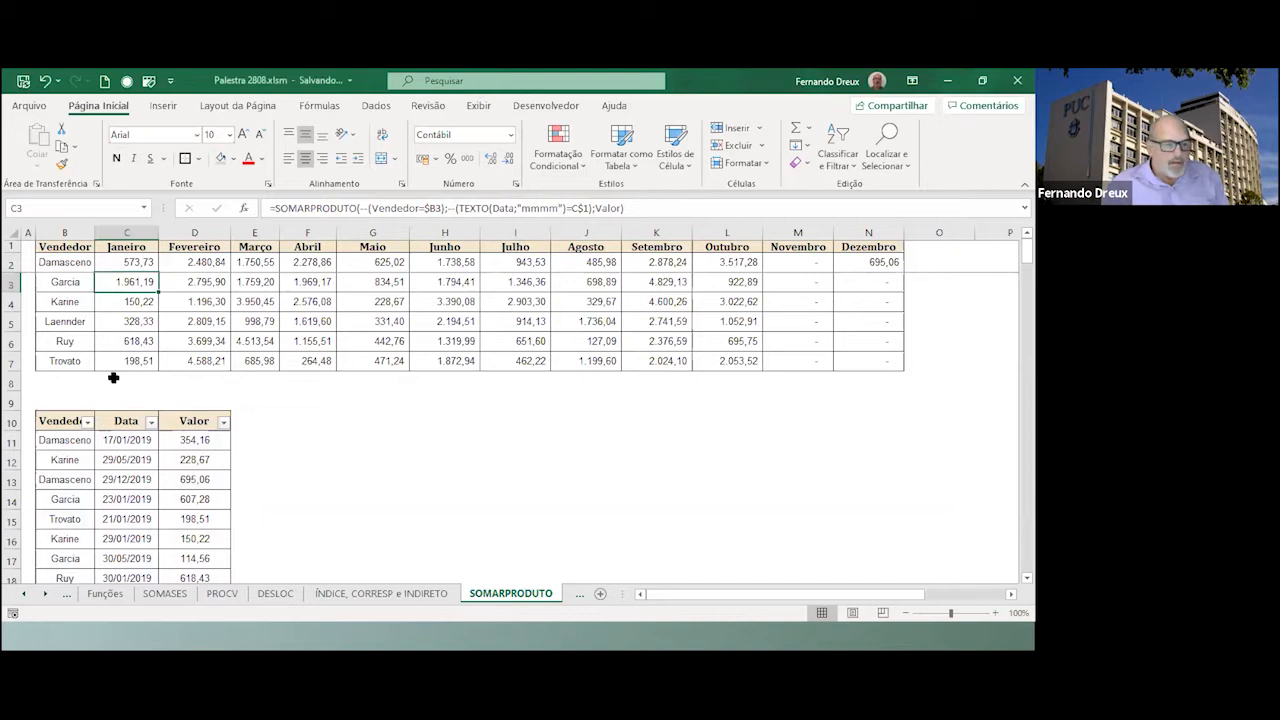
Compare the first date in the sales records with the Janeiro header in C1.
click(112, 441)
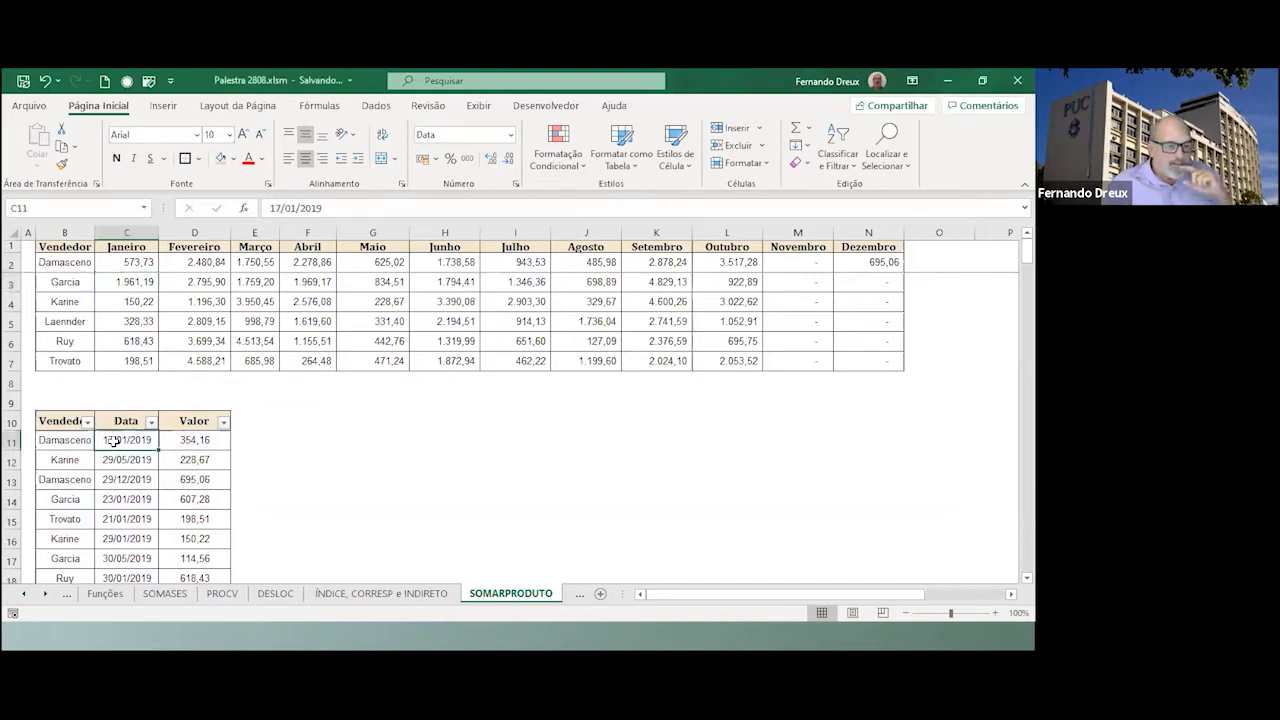
click(130, 249)
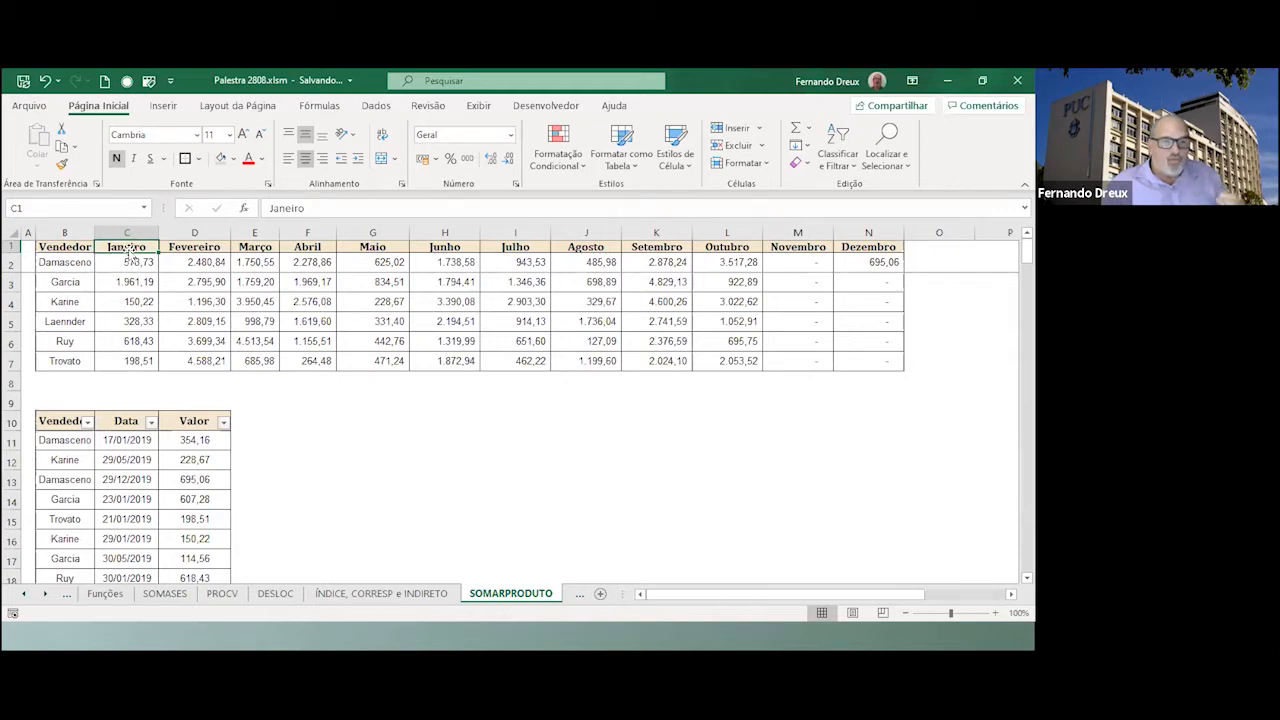
click(122, 443)
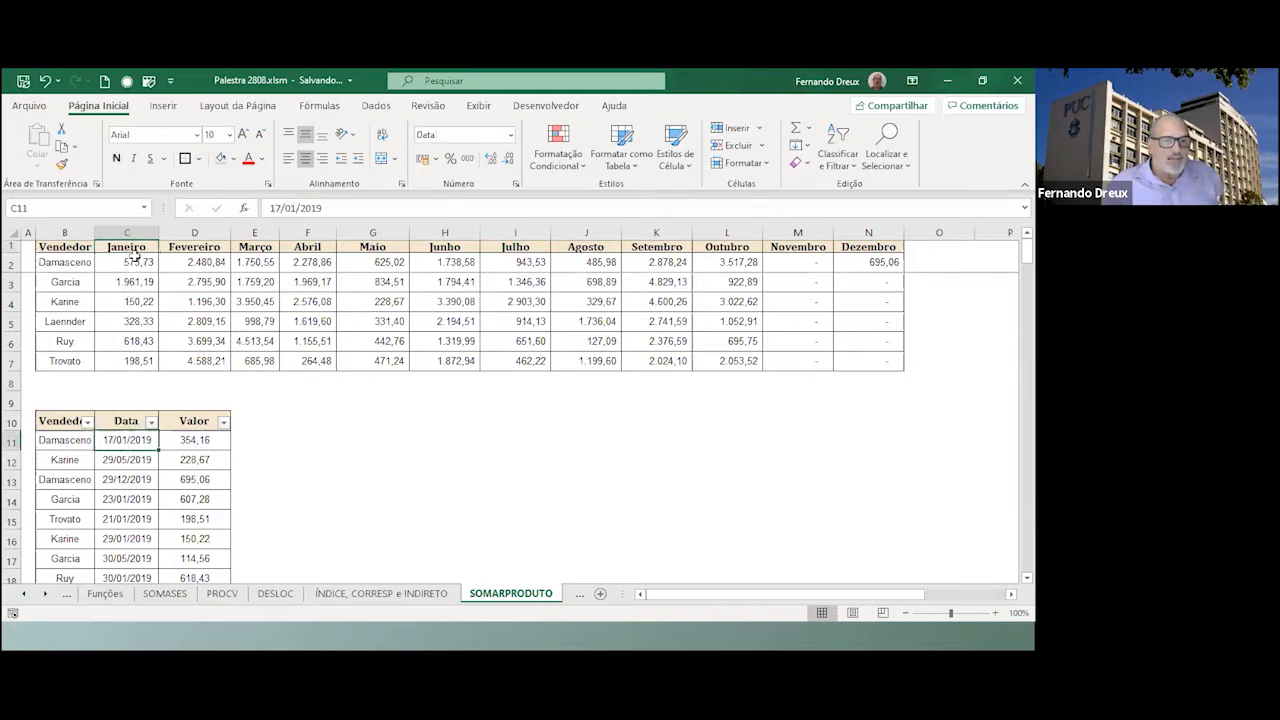
Inspect the TEXTO function's arguments inside the formula in C2, then cancel without changing them.
click(135, 262)
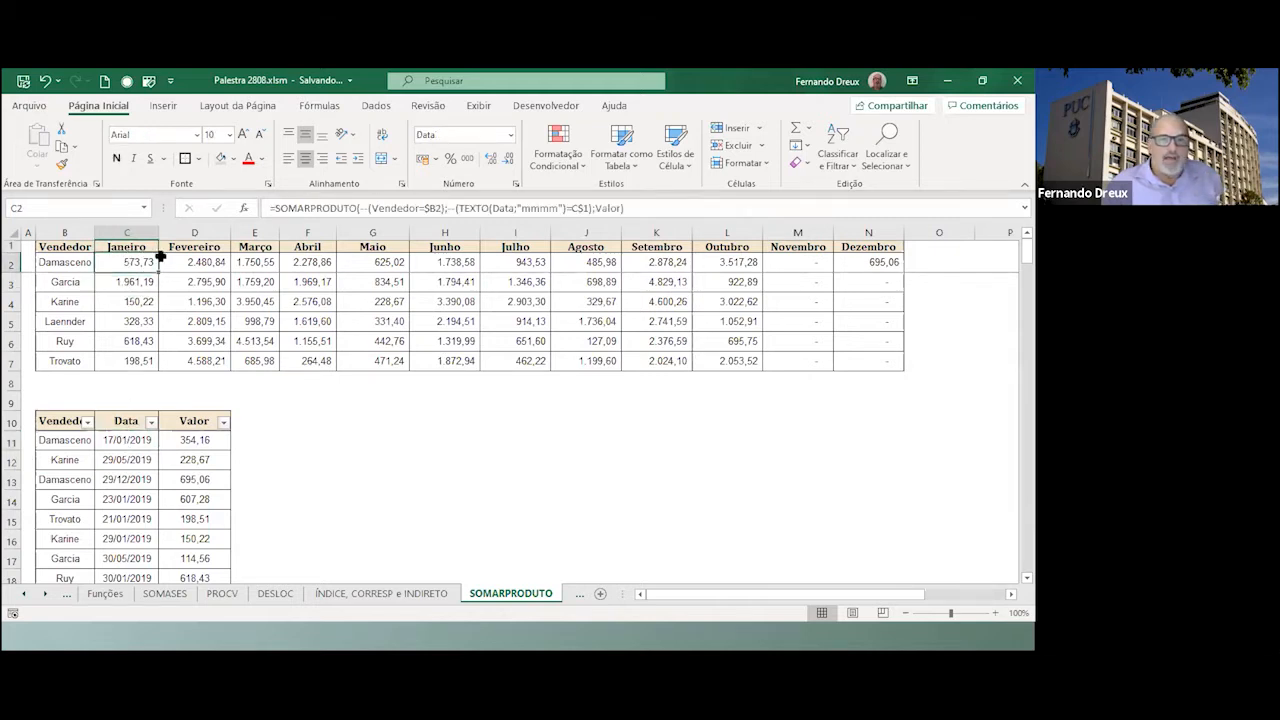
click(460, 208)
drag(459, 208, 565, 207)
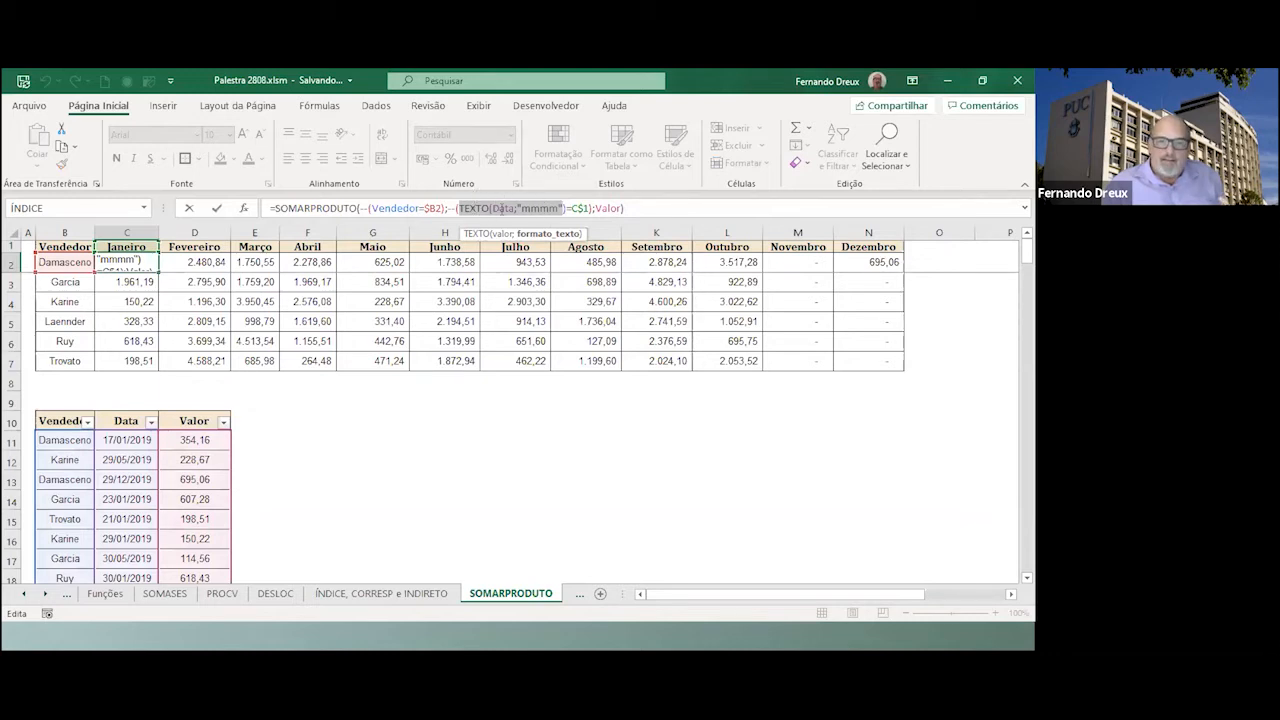
click(243, 208)
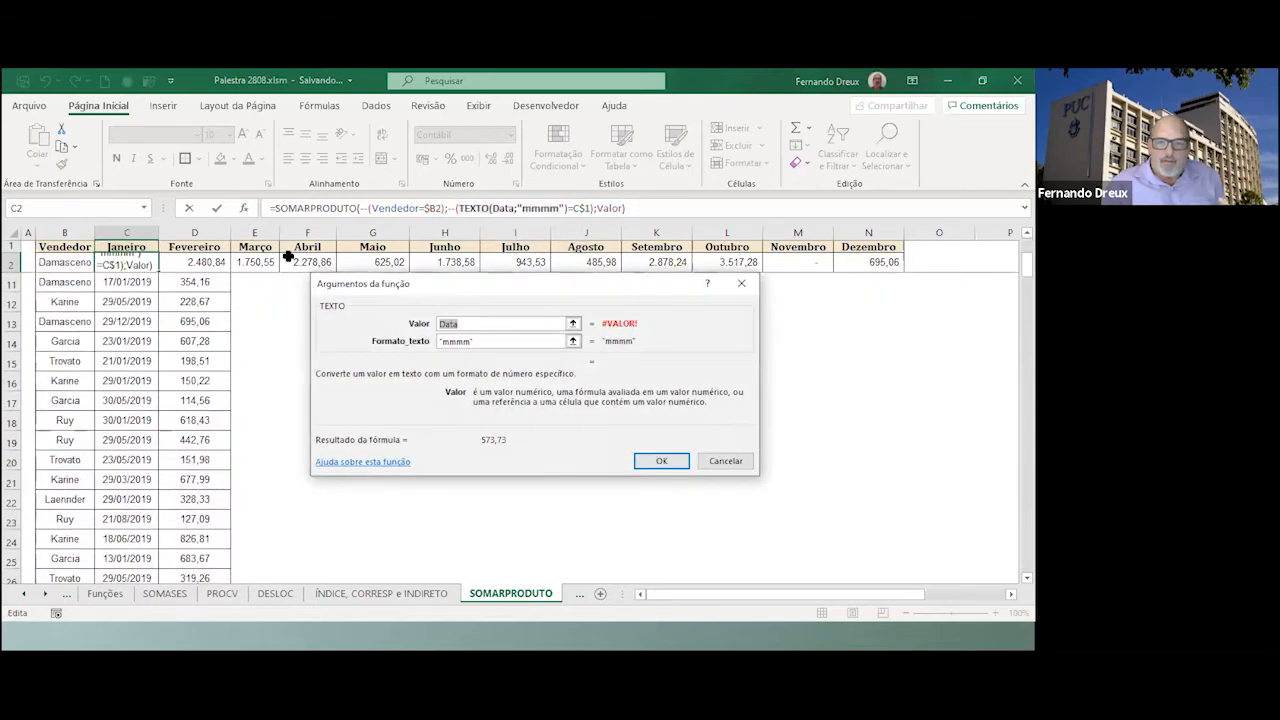
click(741, 466)
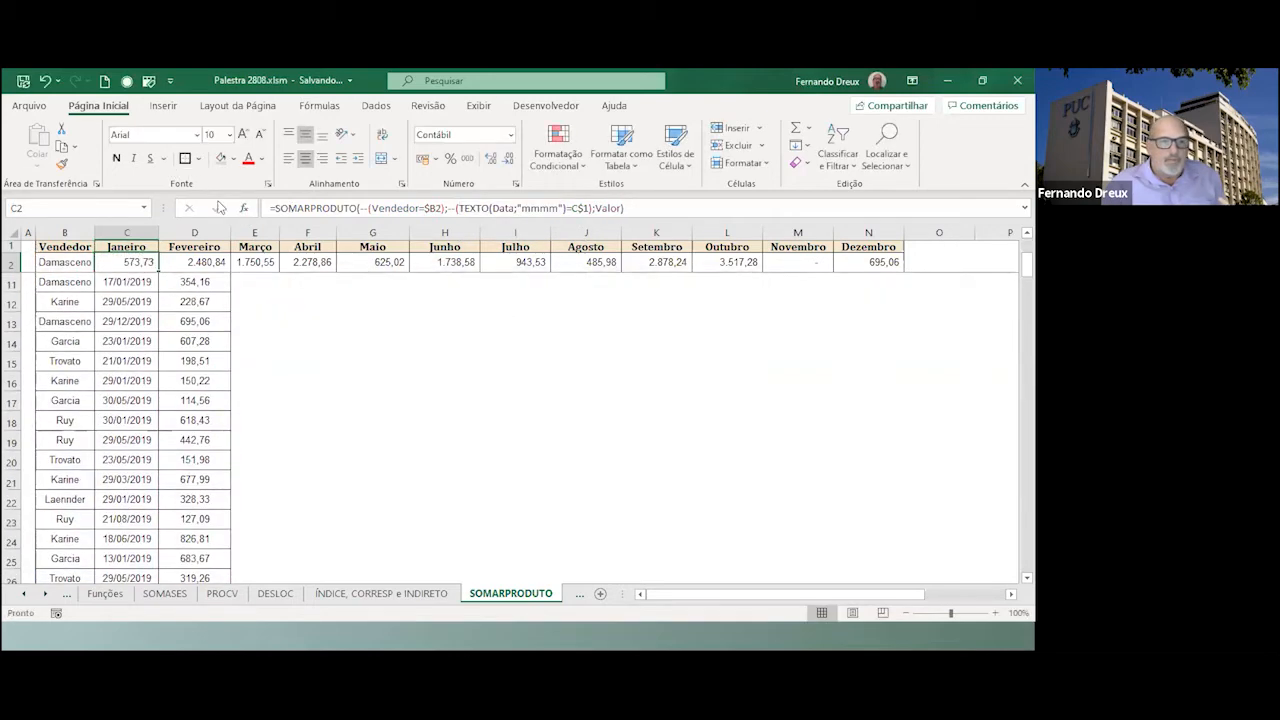
Review the three arrays of the SOMARPRODUTO function in C2 in its function arguments.
click(248, 210)
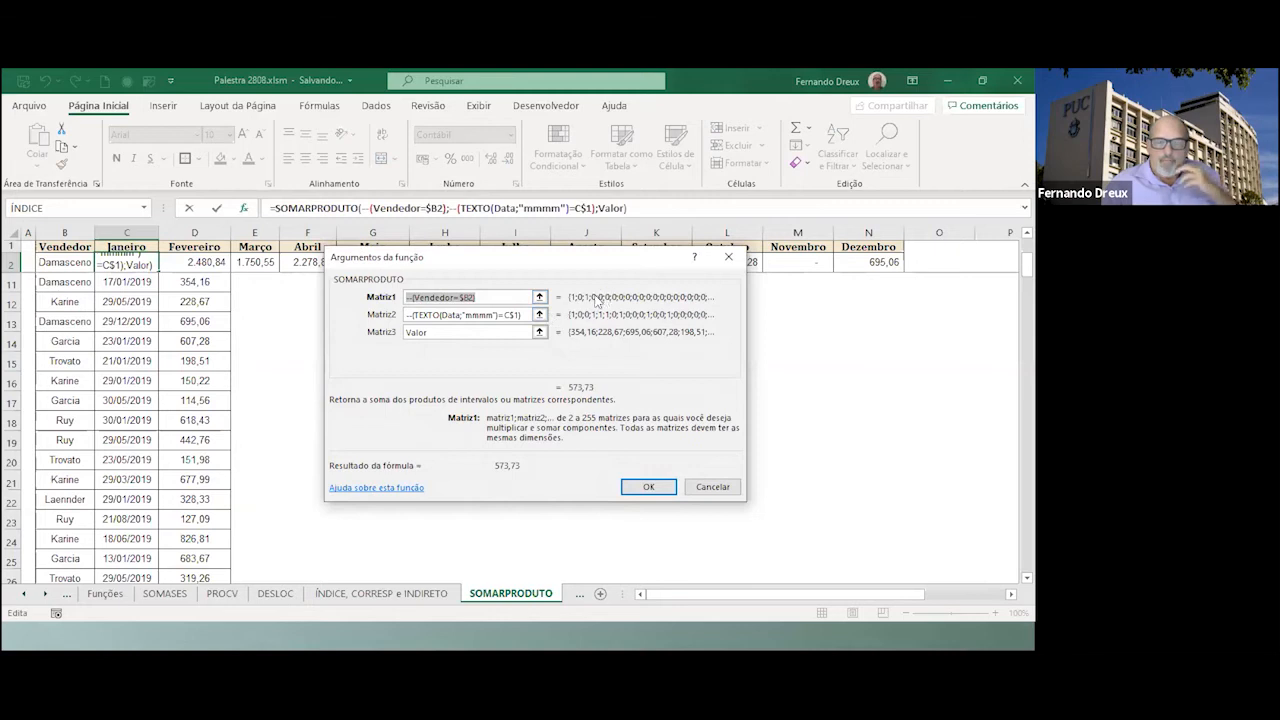
scroll(280, 308, up, 3)
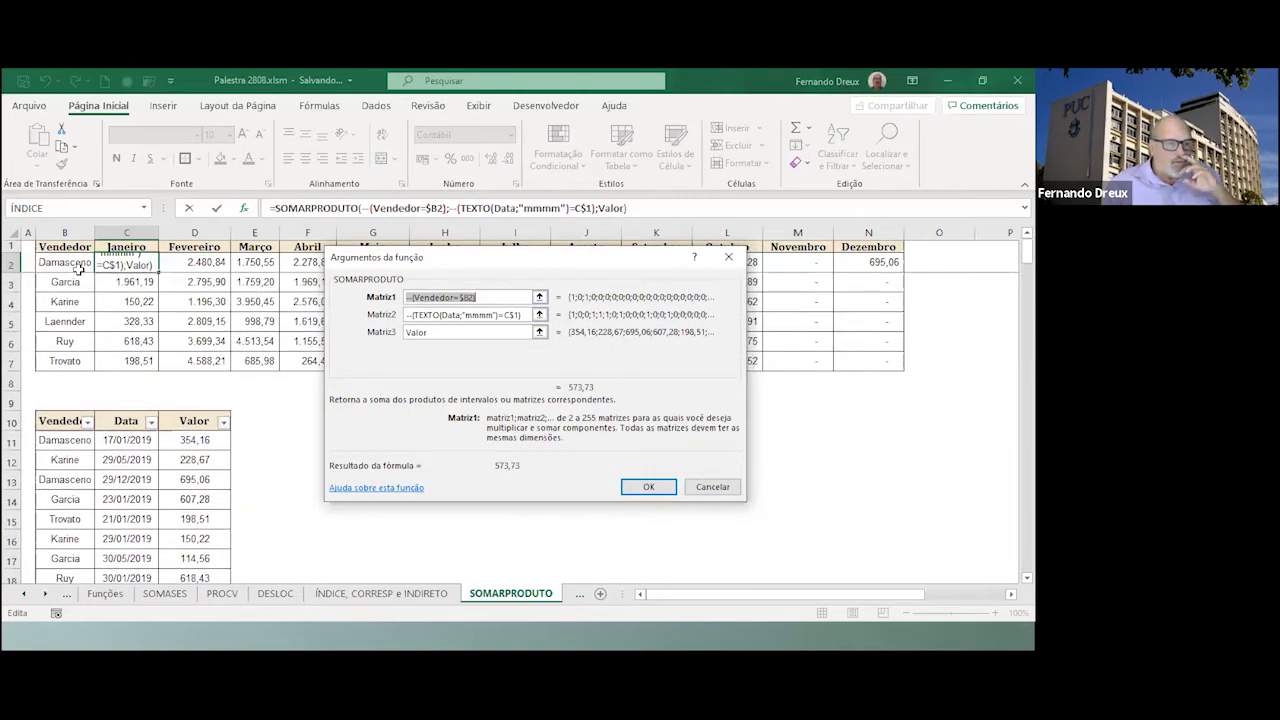
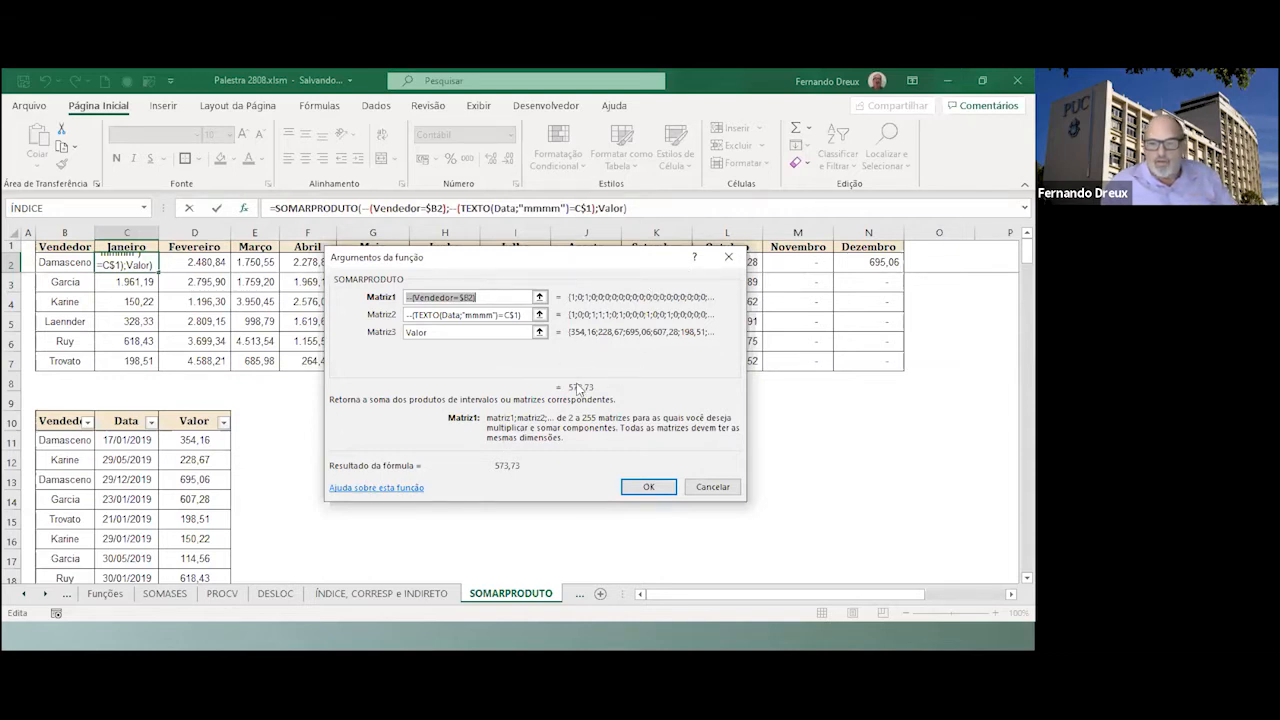
click(648, 487)
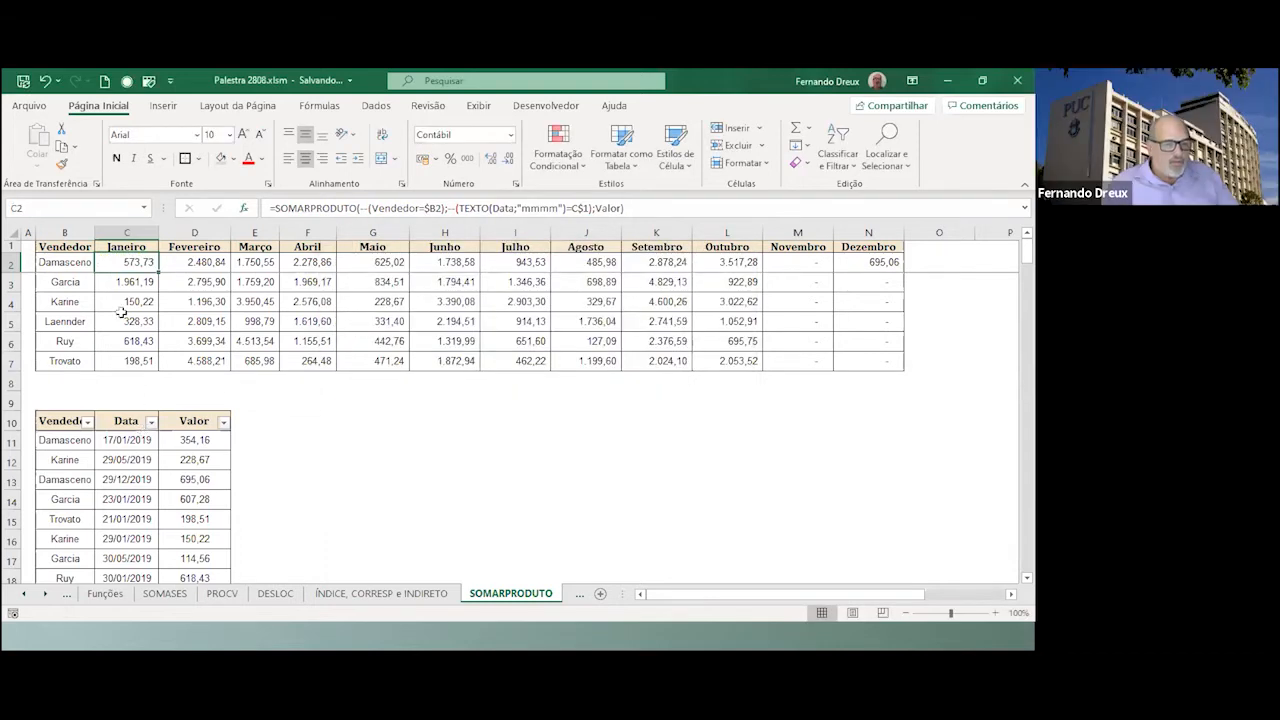
Filter the Vendedor column of the sales records to the salesperson named in B2 only.
click(87, 421)
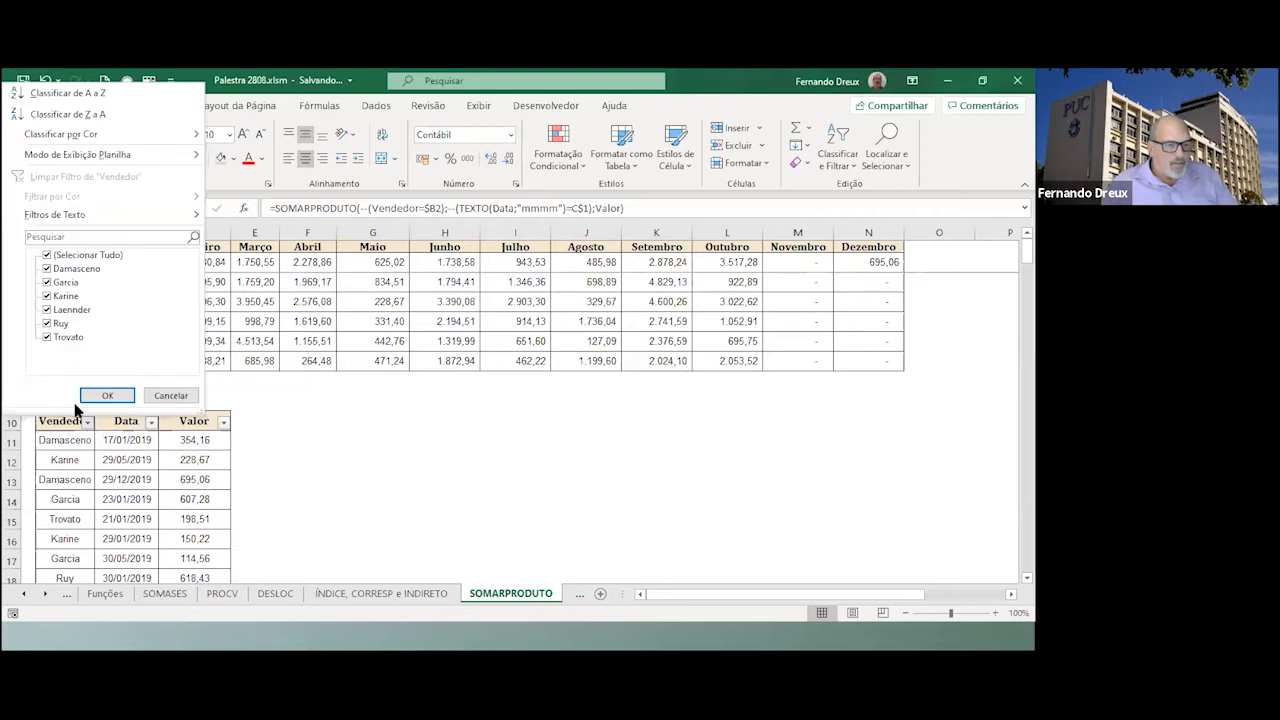
click(46, 255)
click(46, 268)
click(104, 396)
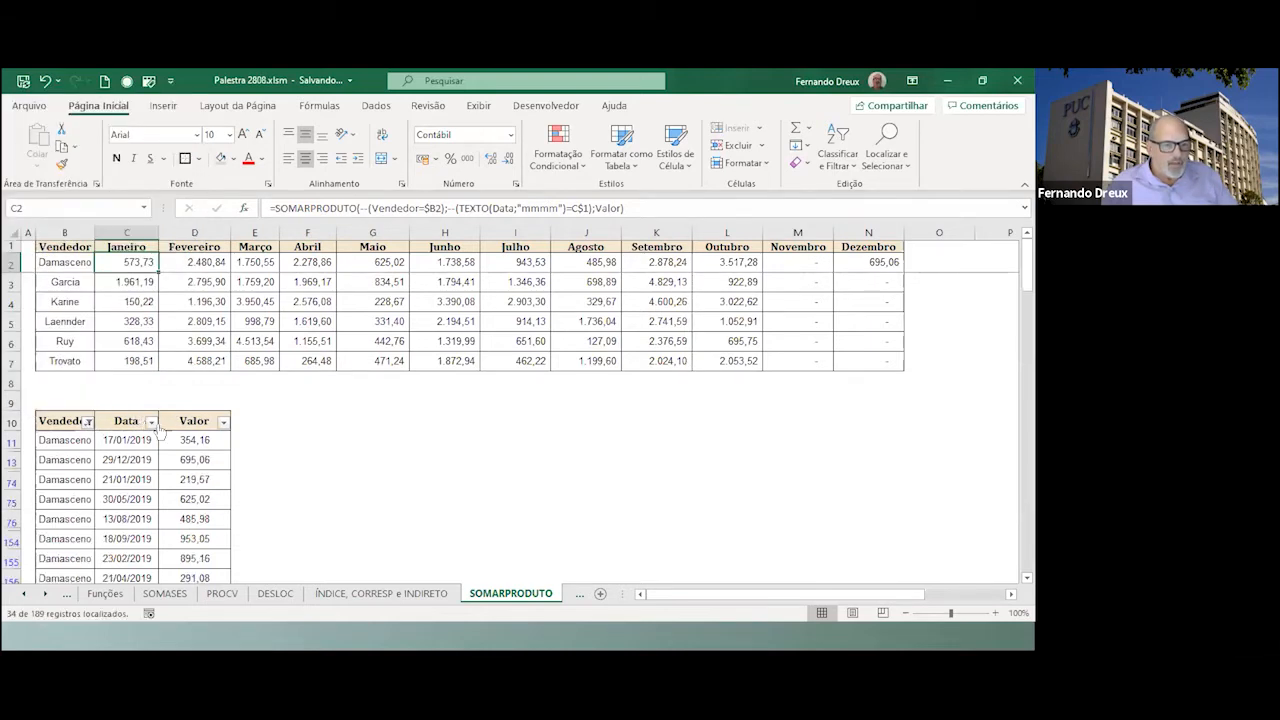
Filter the Data column to janeiro of 2019 and display the formula of the filtered total in D201.
click(151, 422)
click(46, 255)
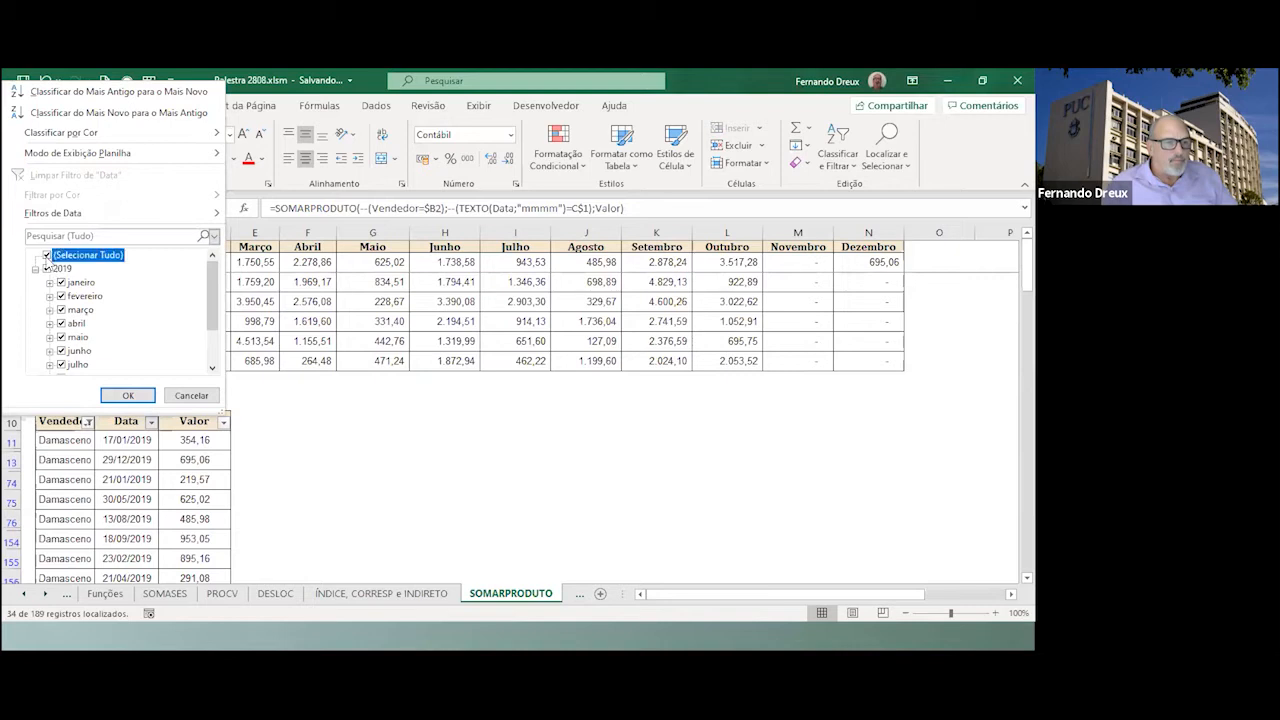
click(61, 282)
click(116, 399)
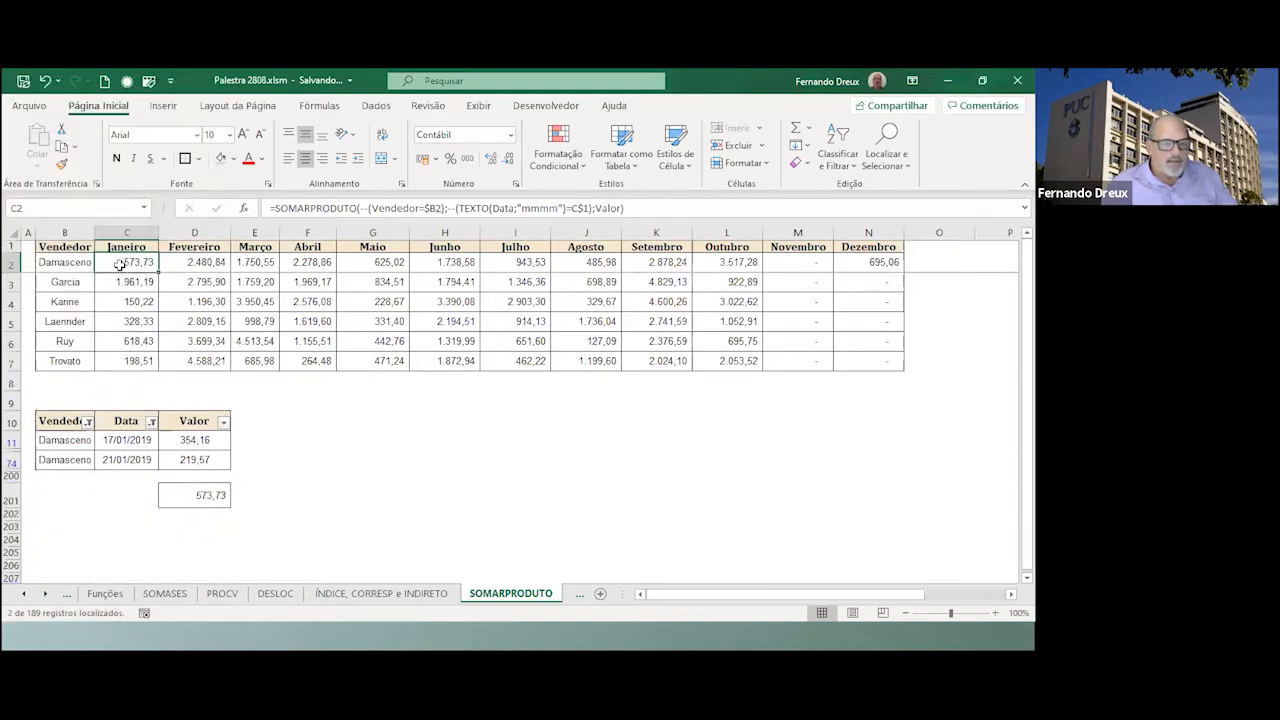
click(176, 497)
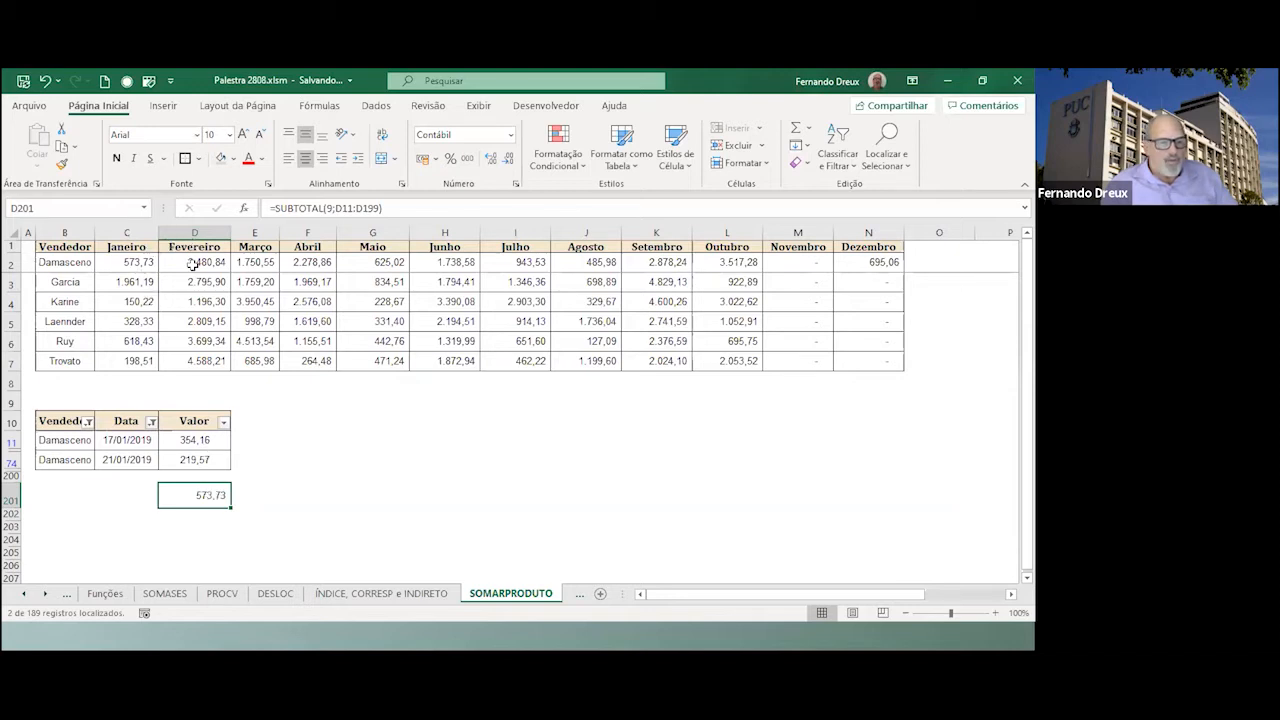
Change the Data filter of the sales records to show only fevereiro of 2019.
click(151, 421)
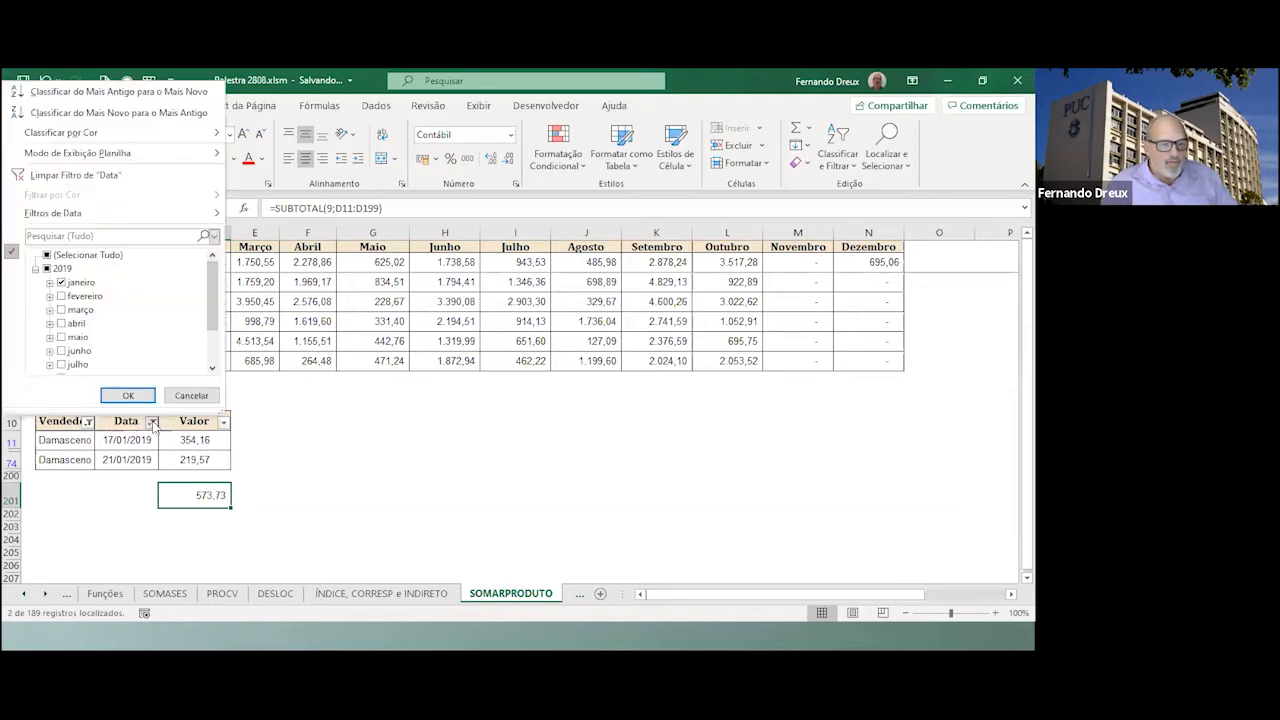
click(62, 297)
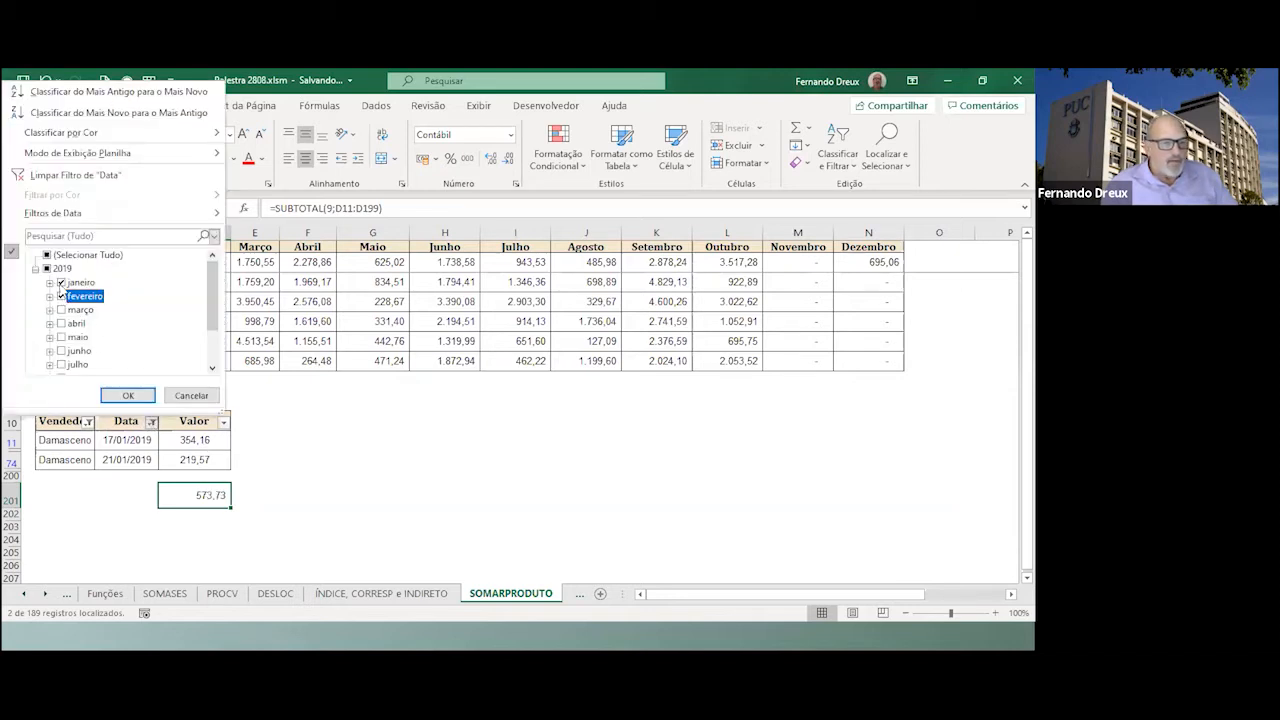
click(113, 396)
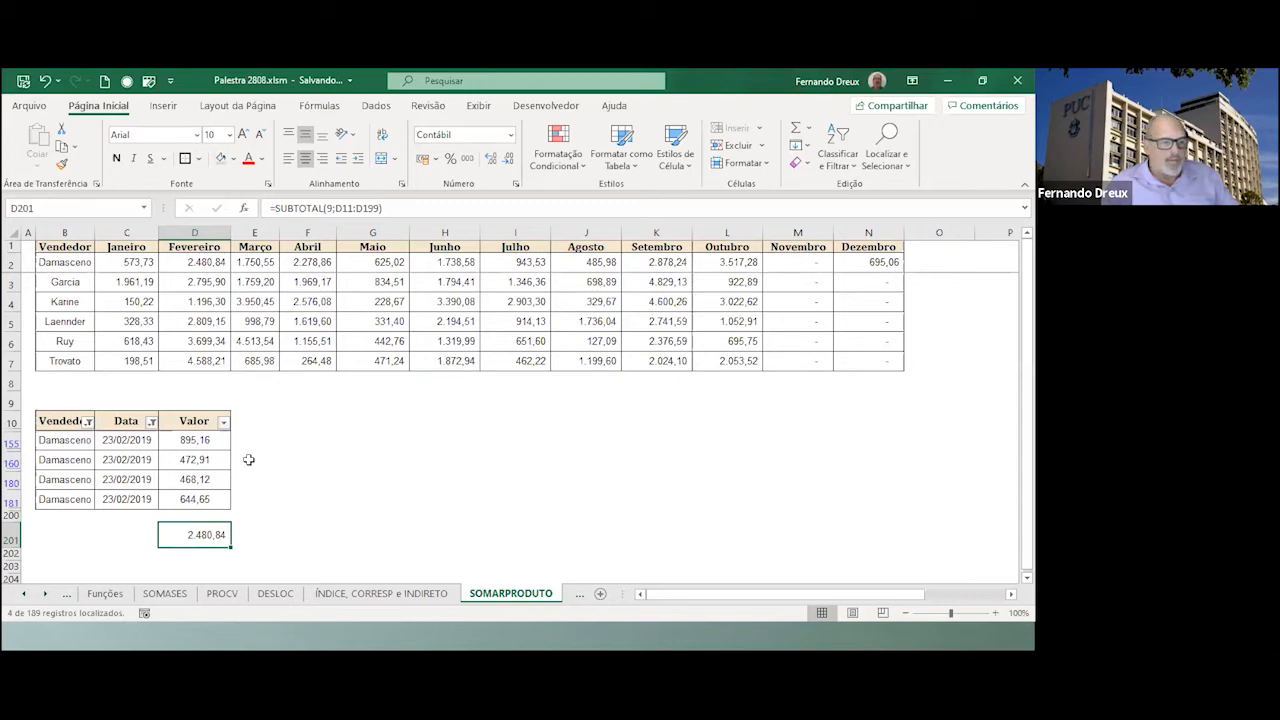
Change the date of the filtered sale in C160 to 23/11/2019 and display the SOMARPRODUTO formula in C2.
click(122, 456)
click(290, 207)
text(11)
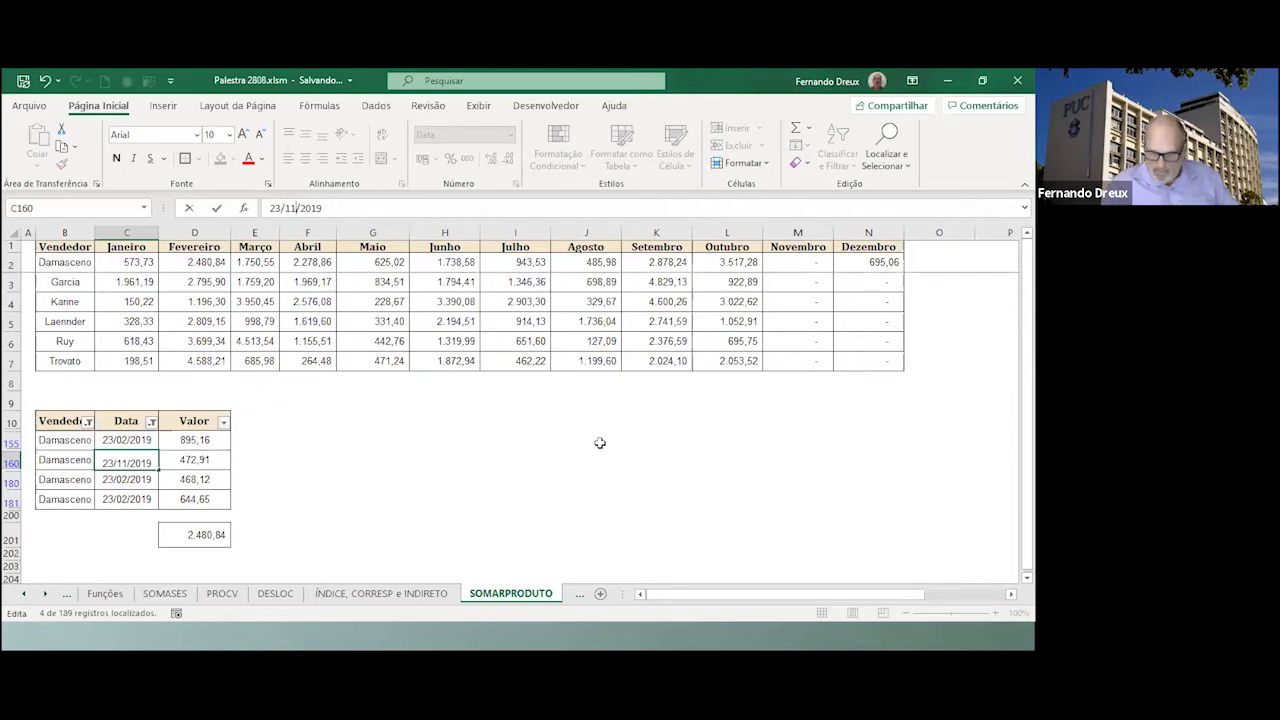
key(Return)
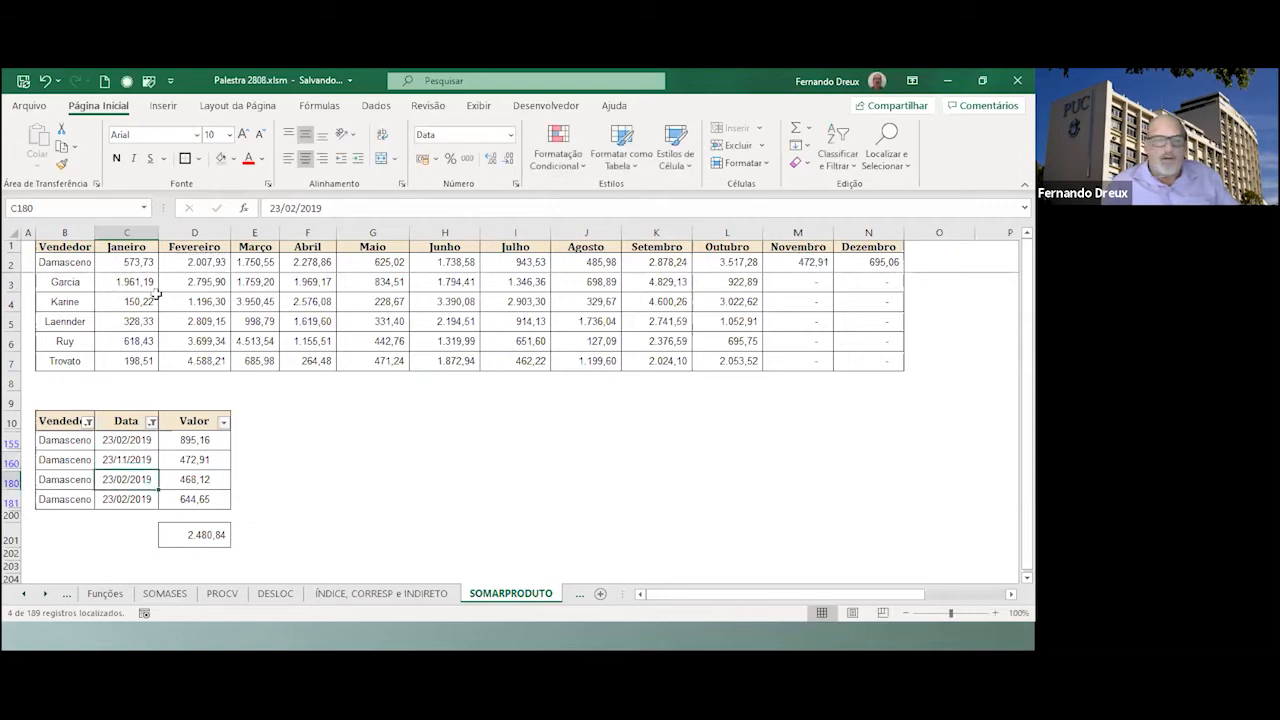
click(132, 264)
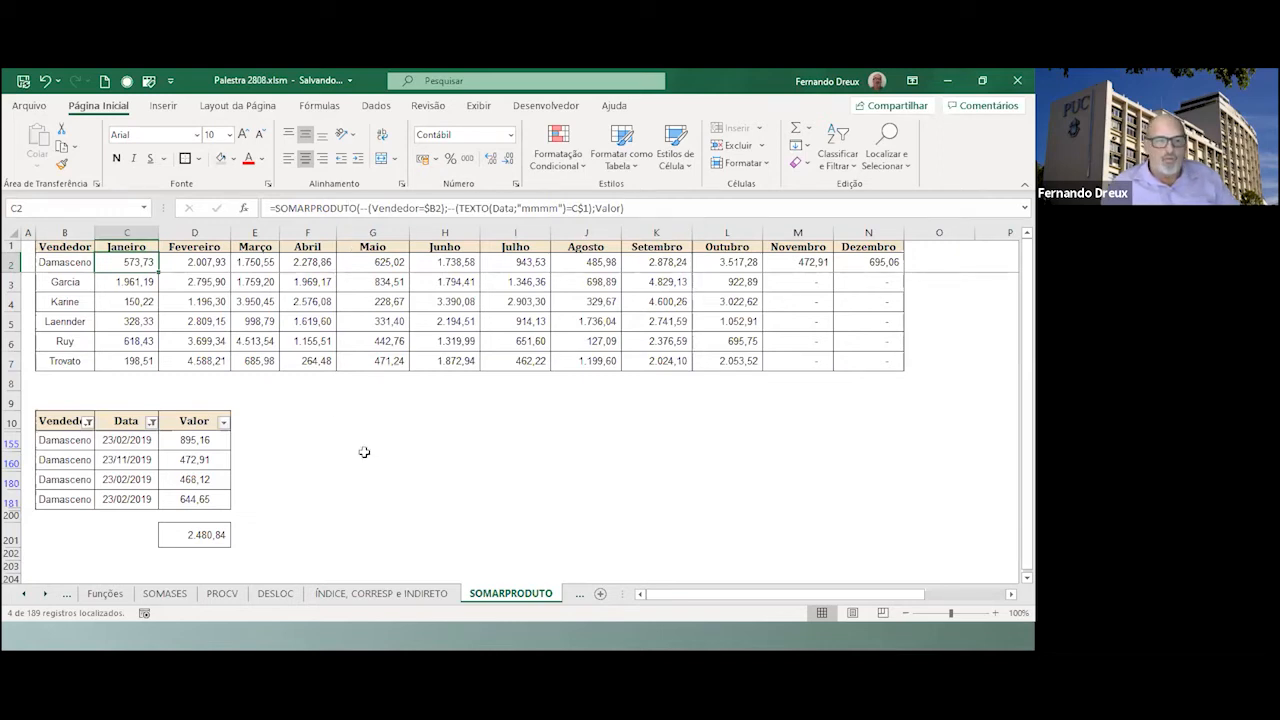
click(203, 476)
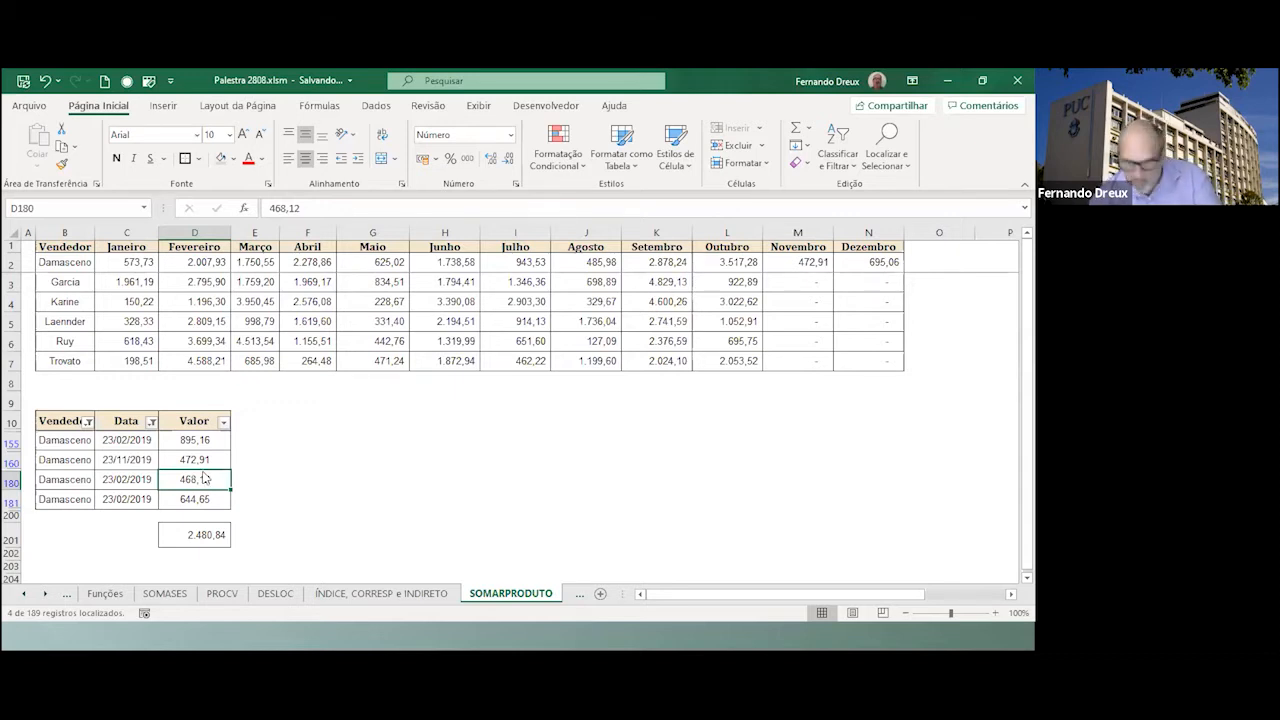
Switch to Apresentação 2808.pdf in Adobe Acrobat Reader to check the event programme, and return to the Excel workbook.
key(alt+Tab)
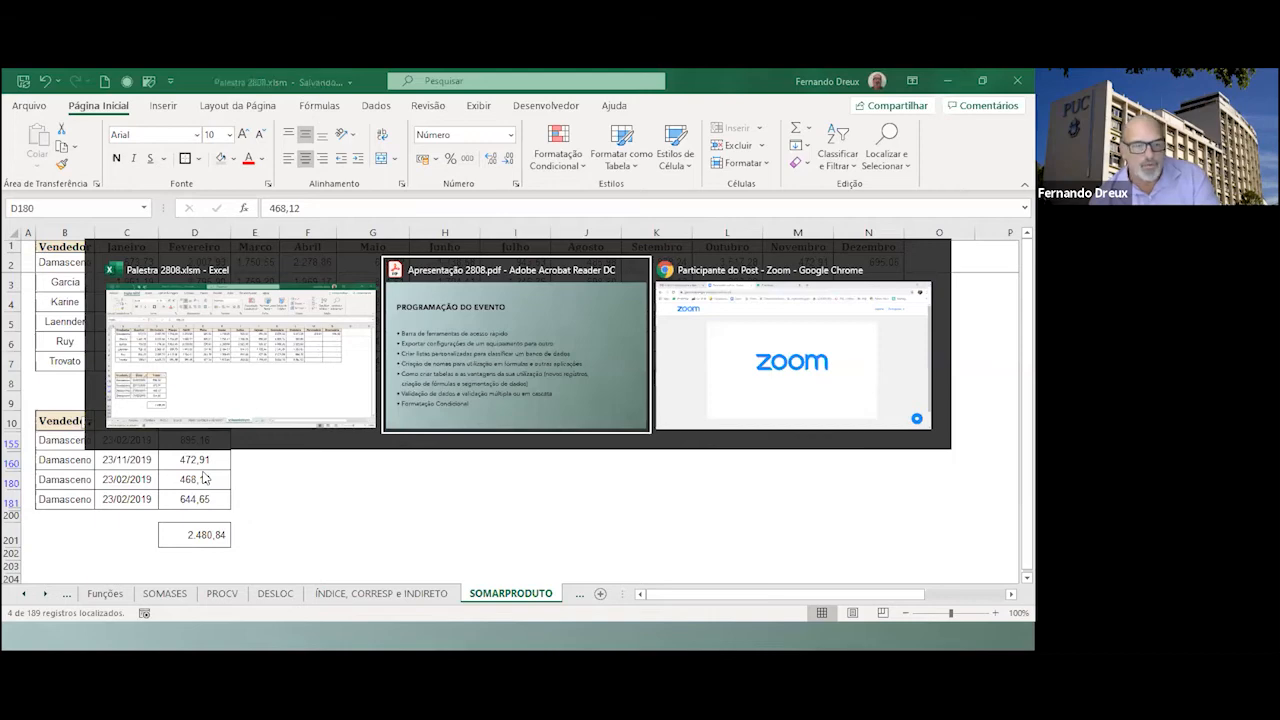
key(alt+Tab)
key(alt+Tab)
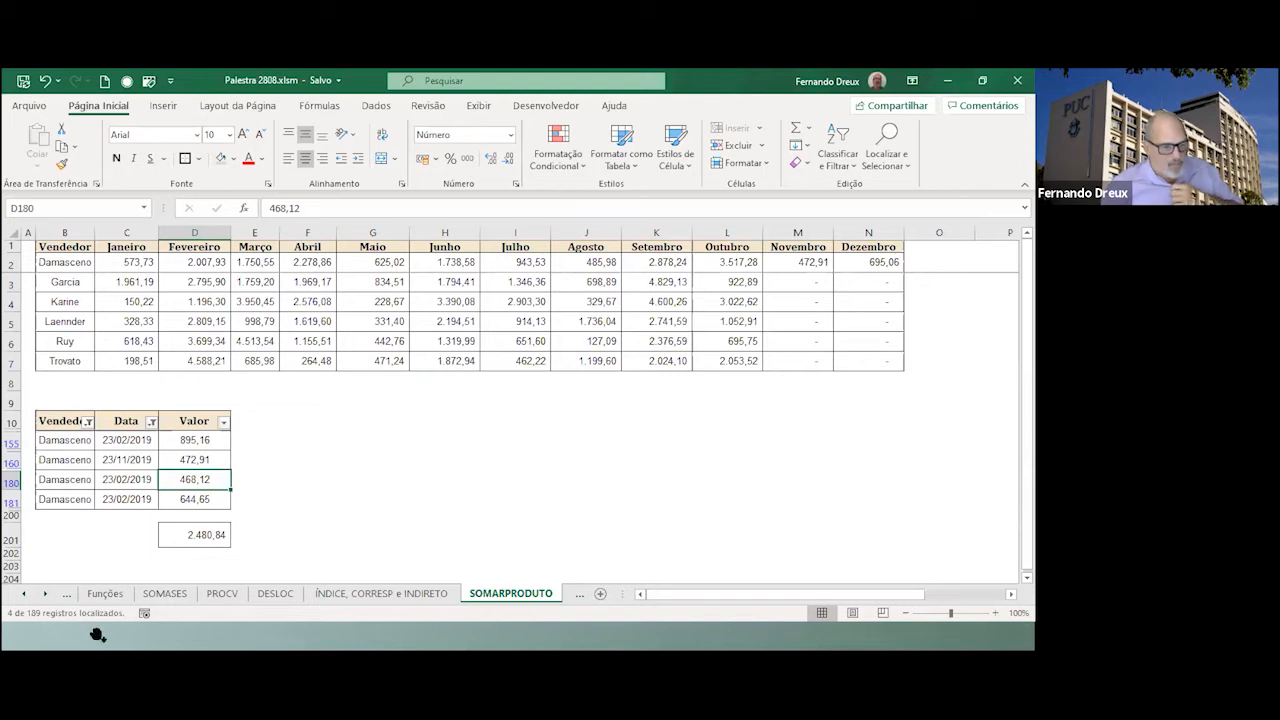
Open the SE worksheet containing the logical functions and the activity schedule.
click(44, 594)
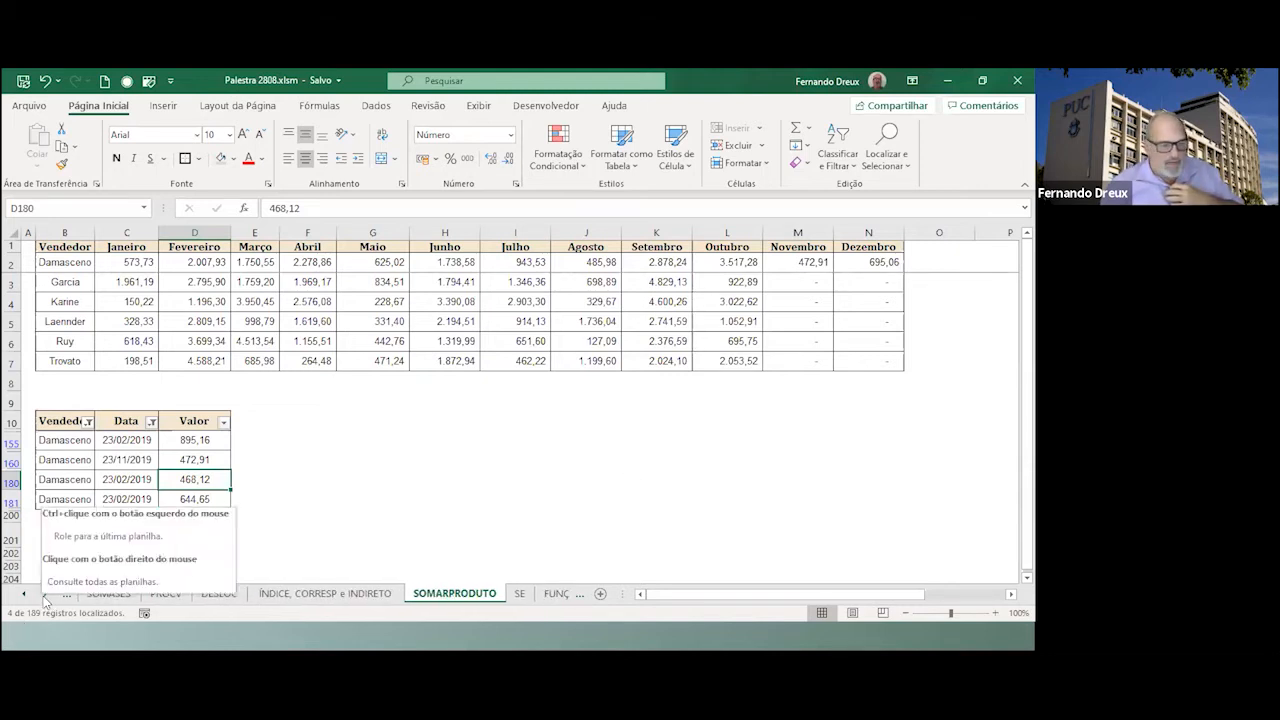
click(44, 594)
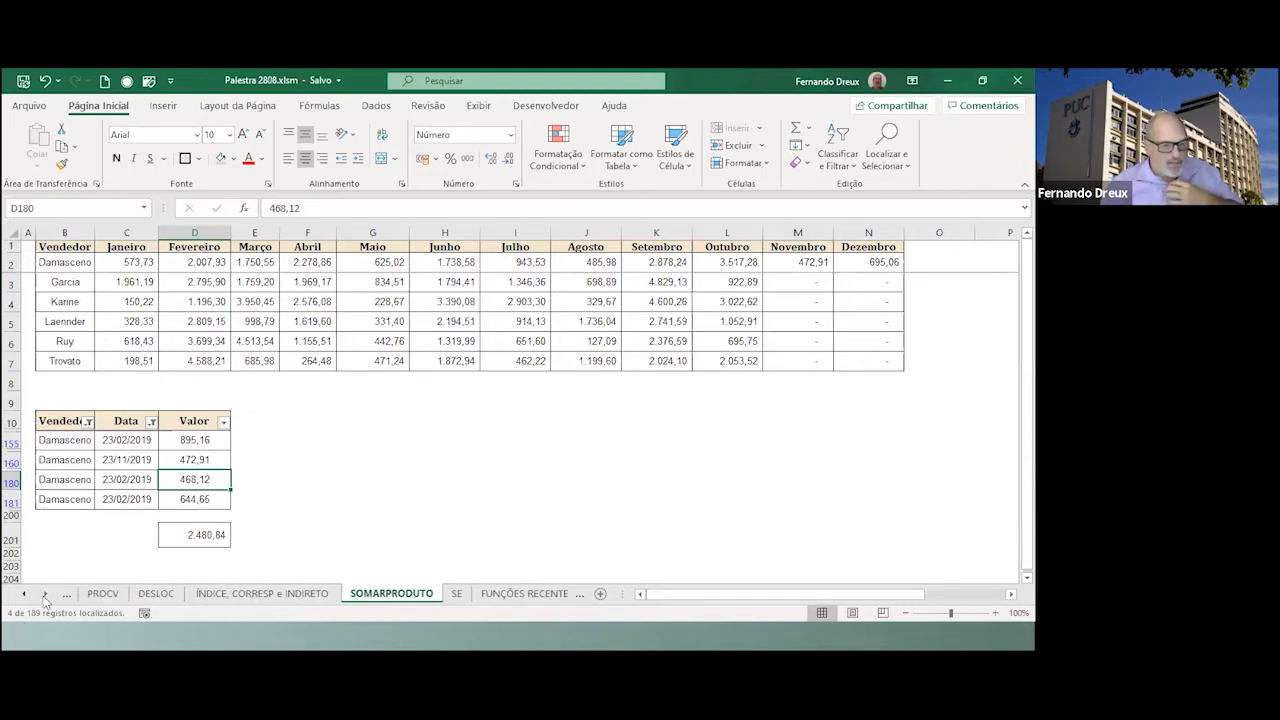
click(456, 594)
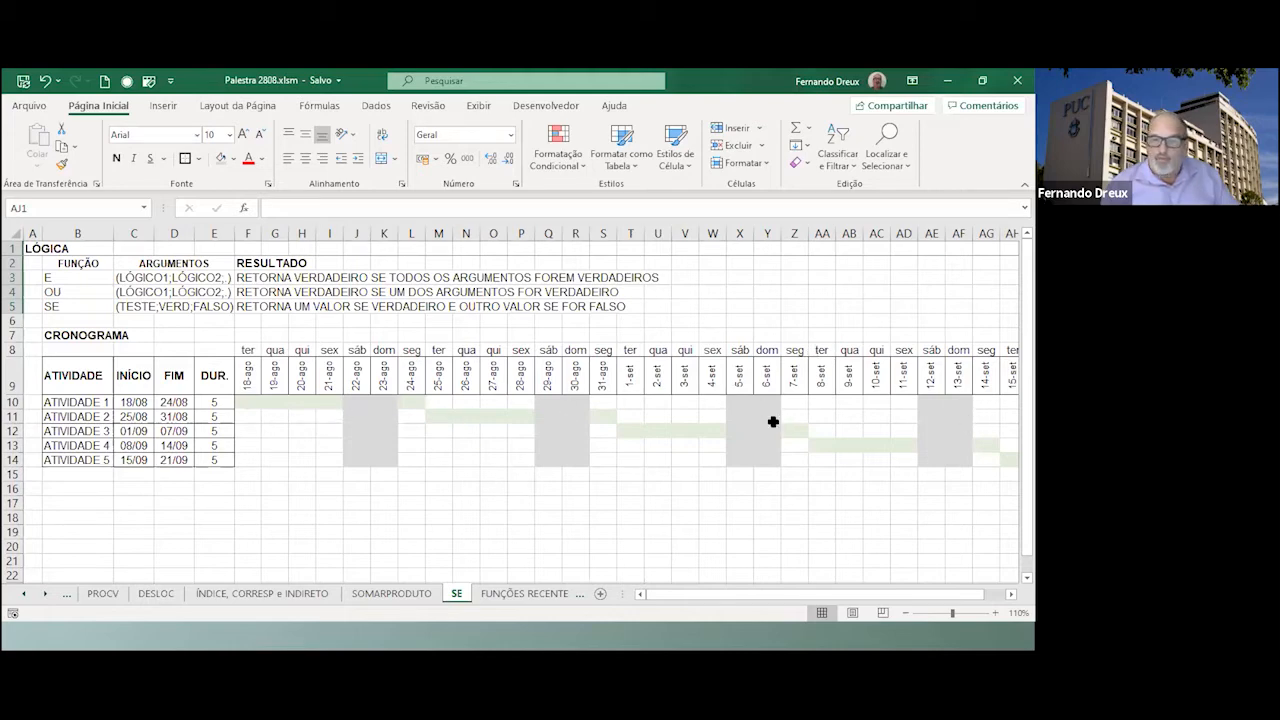
Examine the INÍCIO and FIM formulas of ATIVIDADE 1 and ATIVIDADE 2 and the duration of ATIVIDADE 1 in the CRONOGRAMA.
click(147, 401)
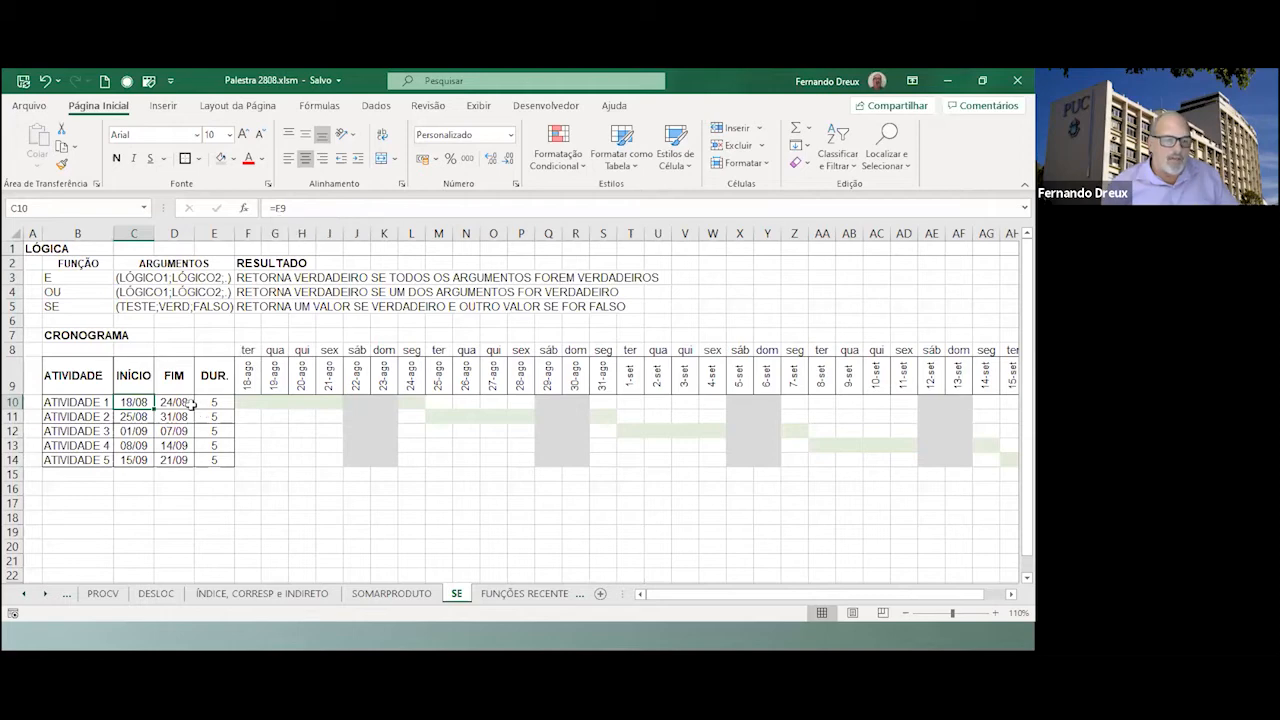
click(178, 402)
click(144, 416)
click(168, 416)
click(135, 417)
click(176, 402)
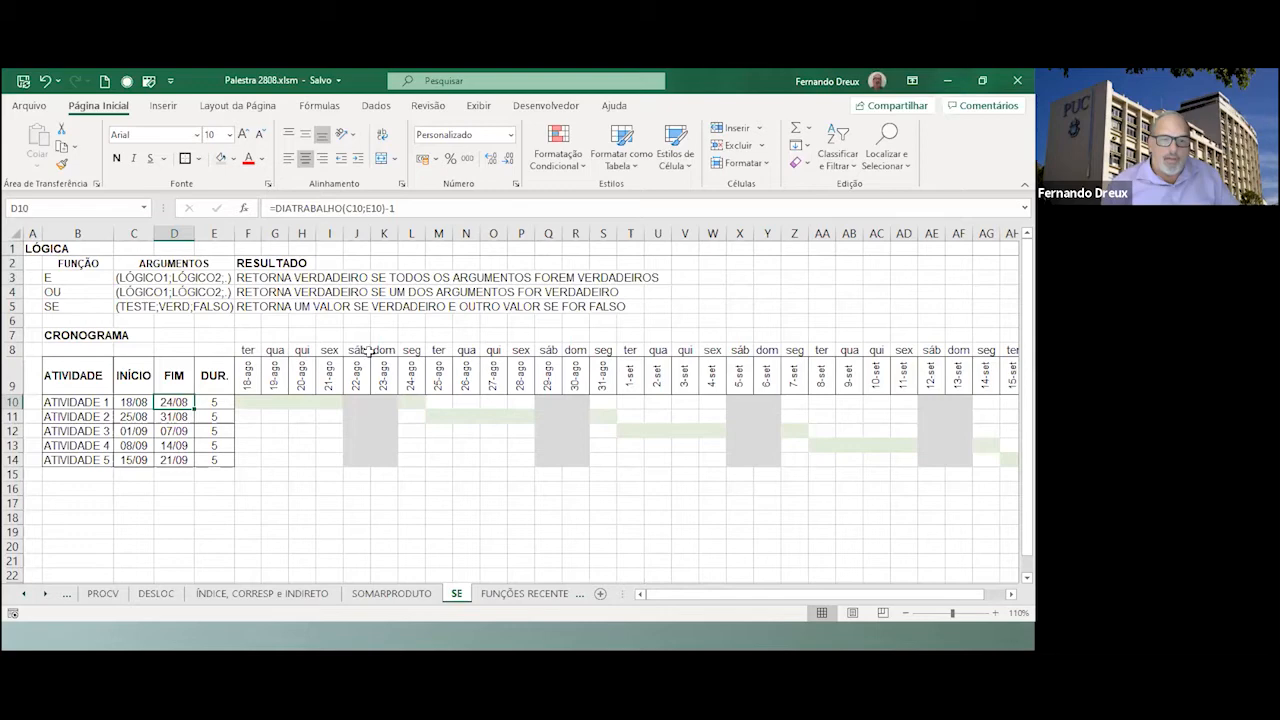
click(216, 401)
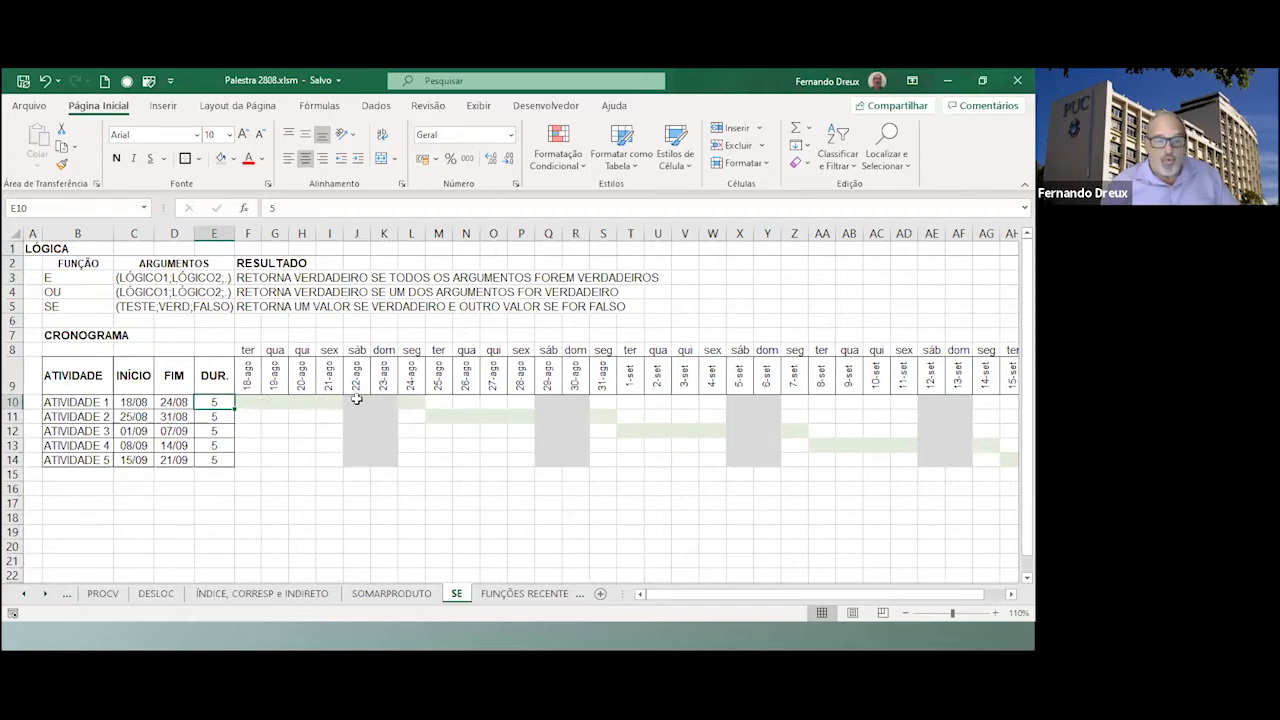
Check the date cells of ATIVIDADE 1 and review the weekend-shading conditional formatting rule applied to the schedule grid.
click(140, 401)
click(165, 402)
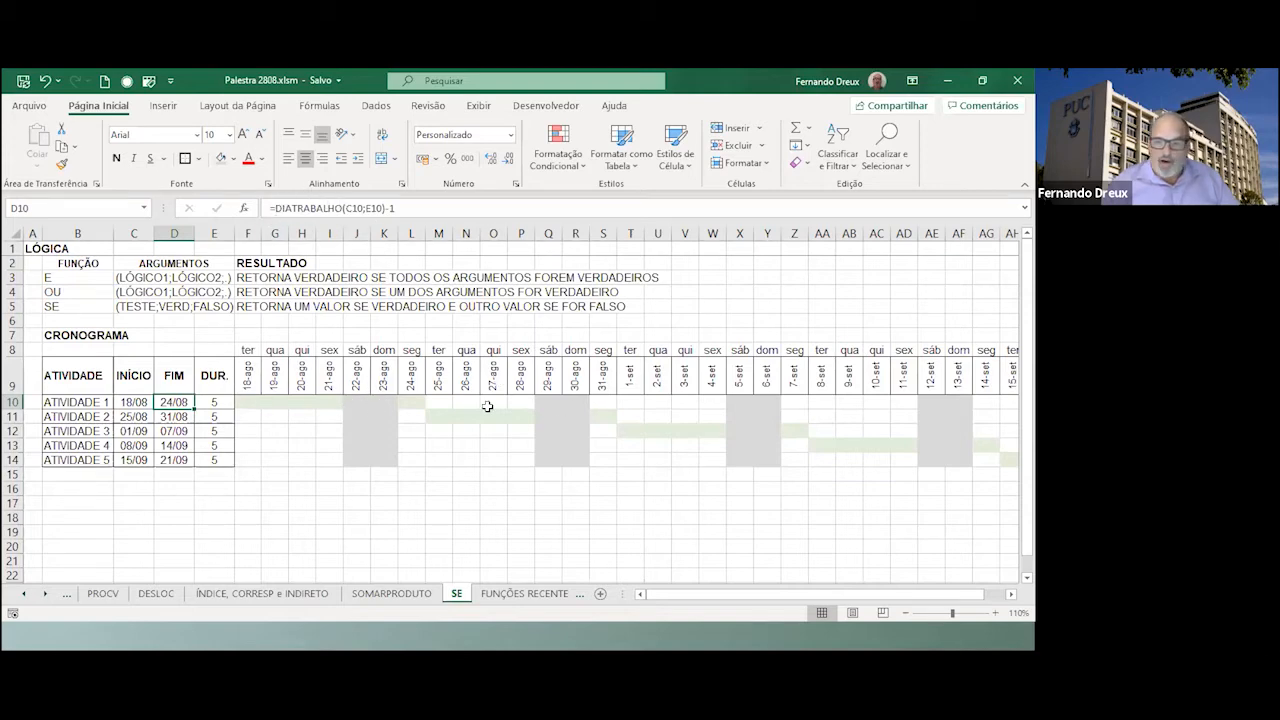
drag(245, 406, 806, 432)
drag(246, 405, 388, 448)
click(558, 150)
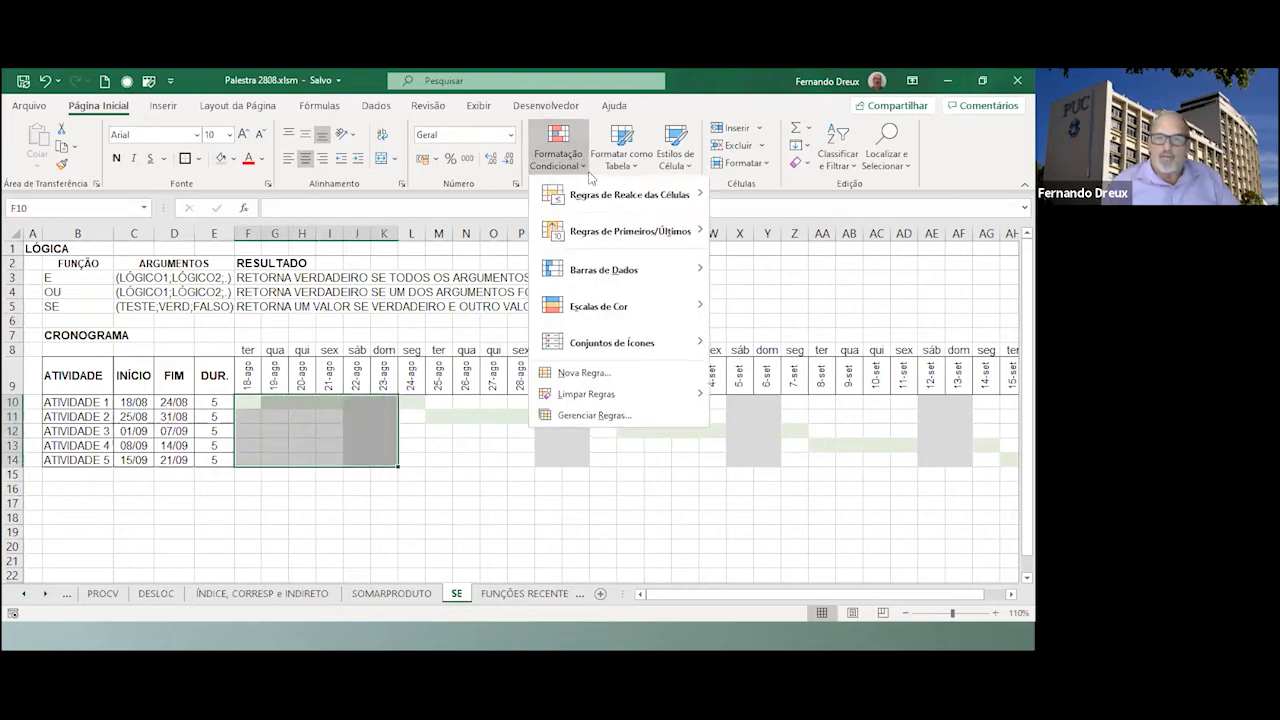
click(590, 417)
click(428, 386)
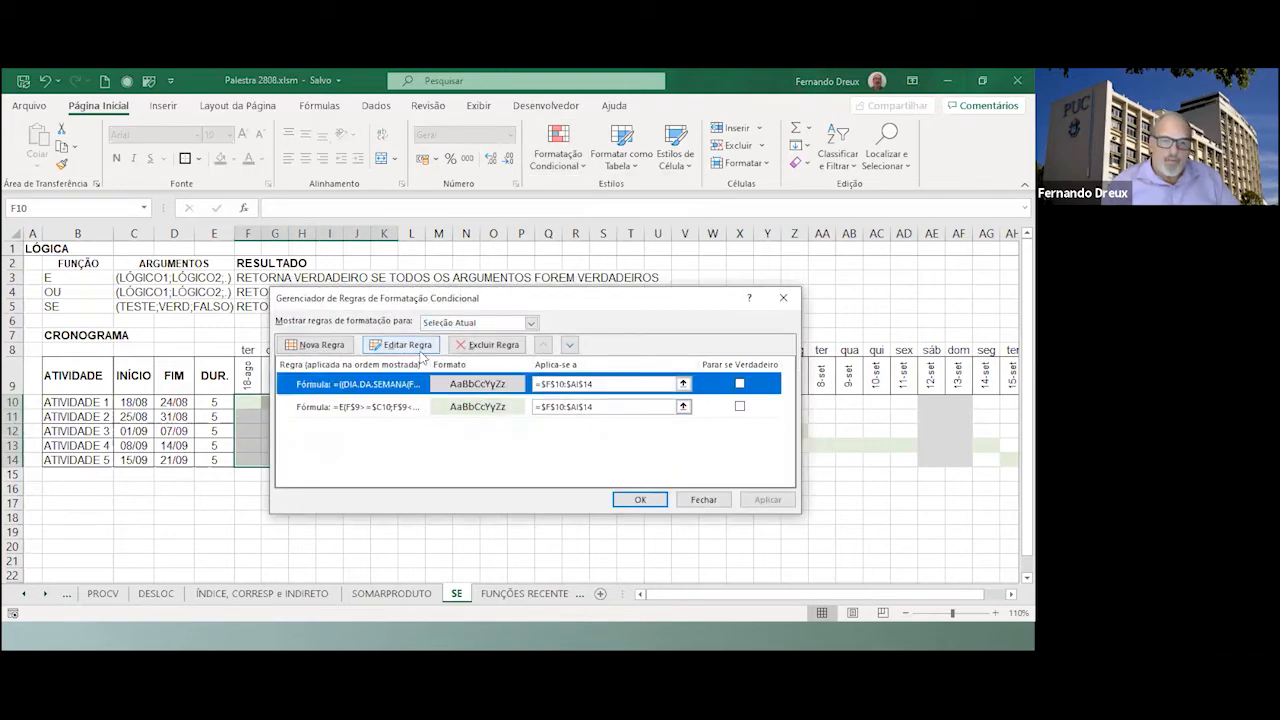
double_click(490, 383)
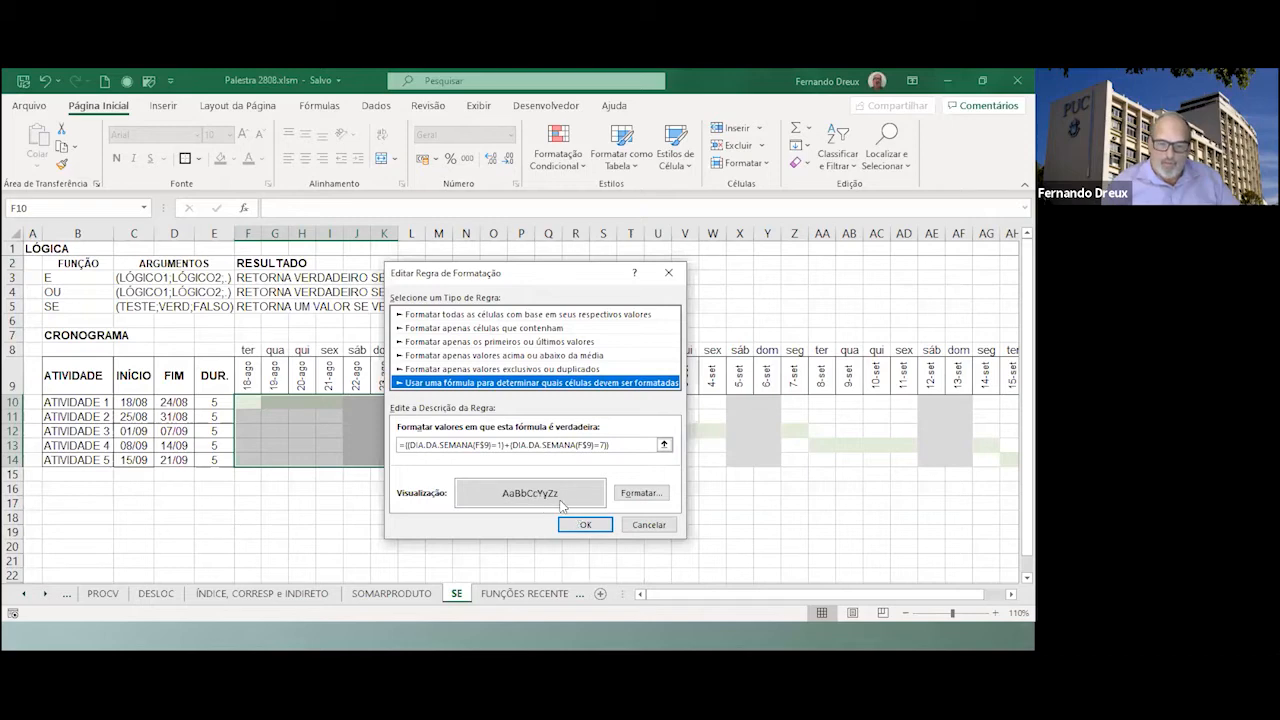
click(584, 524)
Review the conditional formatting rule that colours each activity's dates between its start and end, and close the rules manager.
click(394, 408)
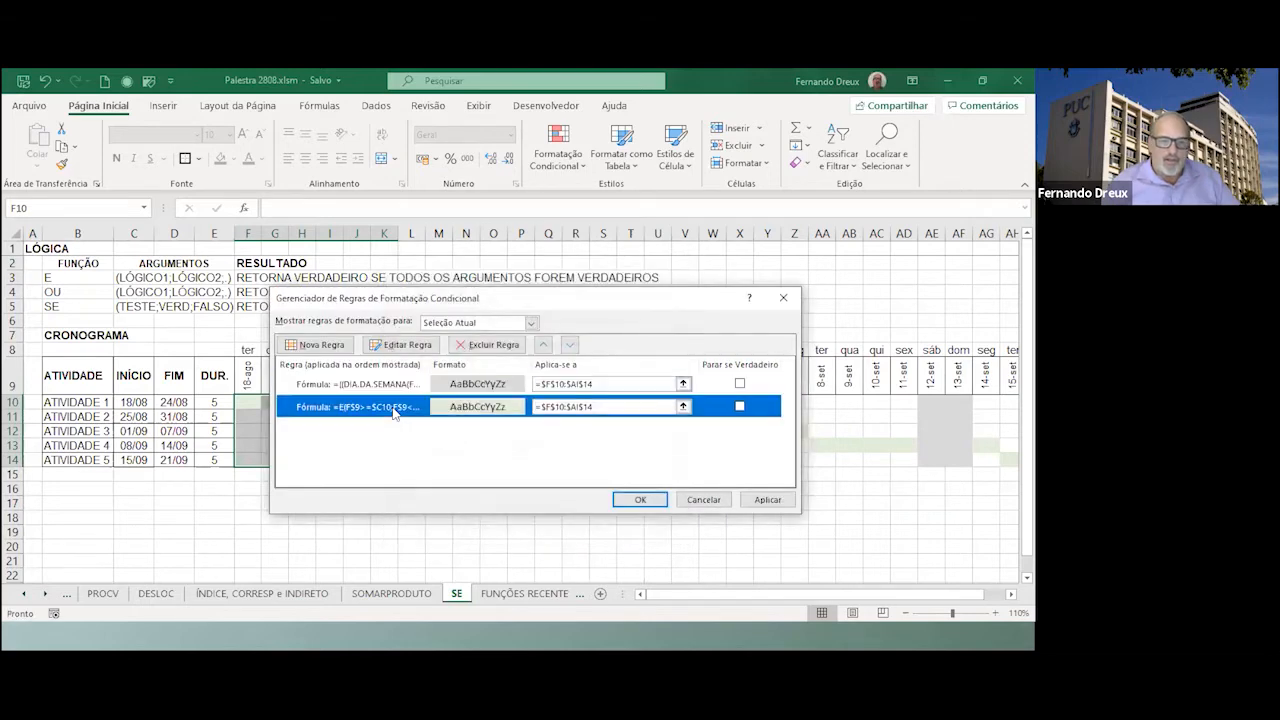
click(408, 344)
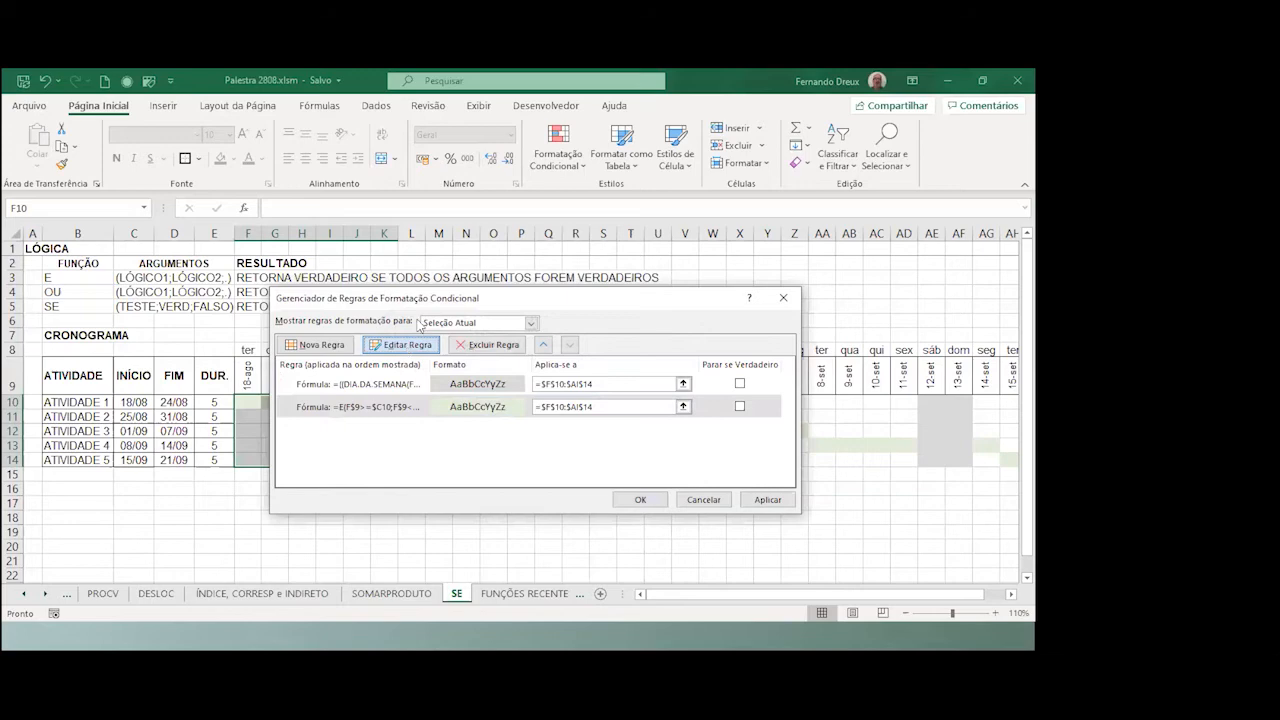
drag(465, 275, 627, 281)
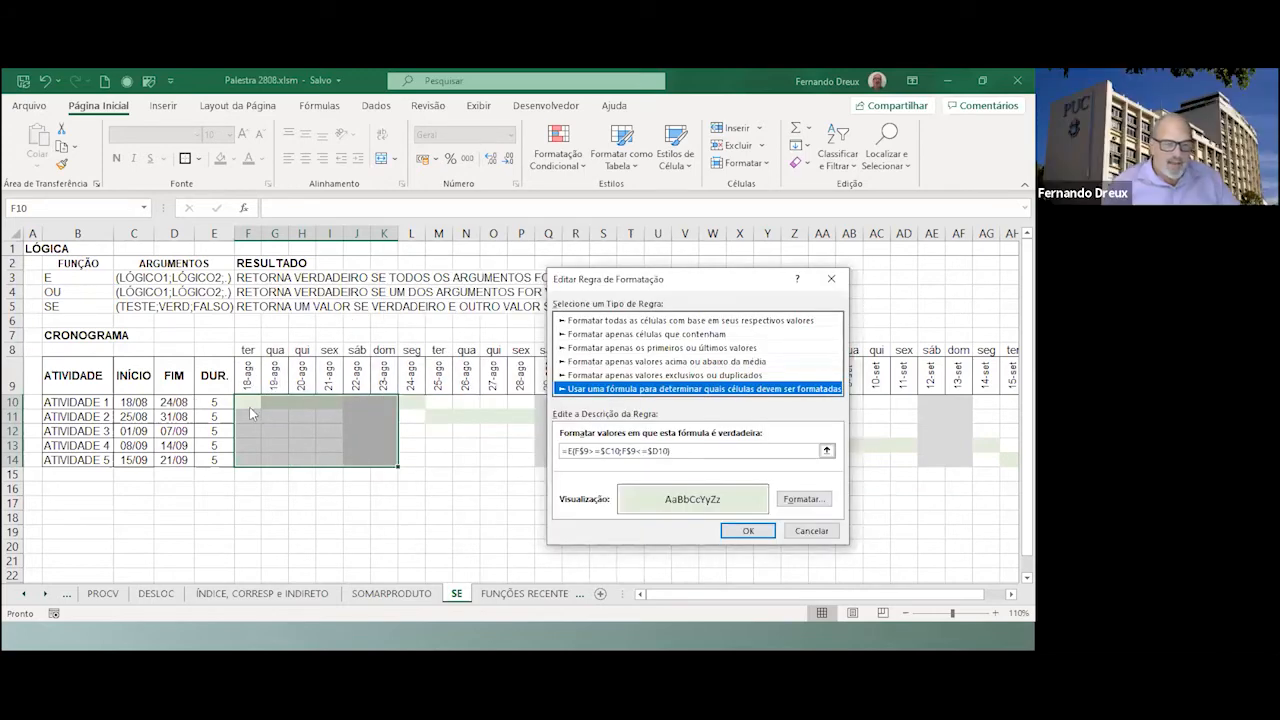
click(727, 533)
click(640, 499)
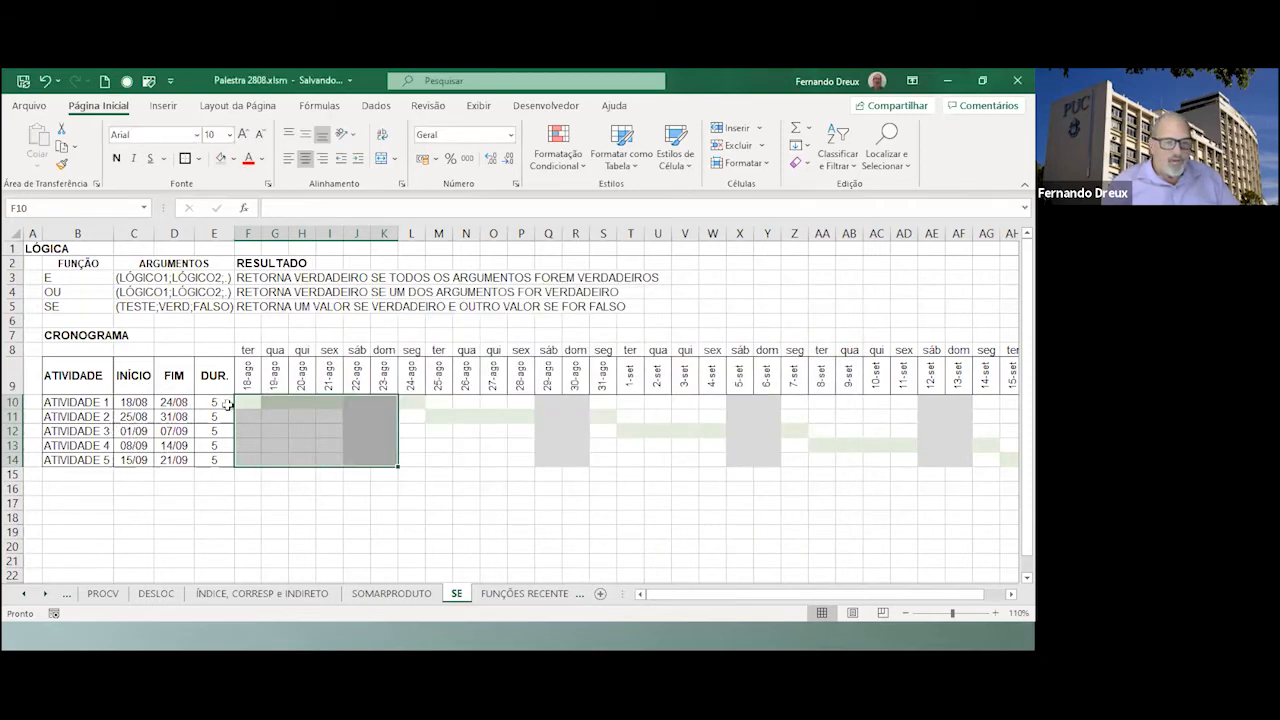
Set the duration of all five activities in E10:E14 to 4.
drag(221, 399, 222, 458)
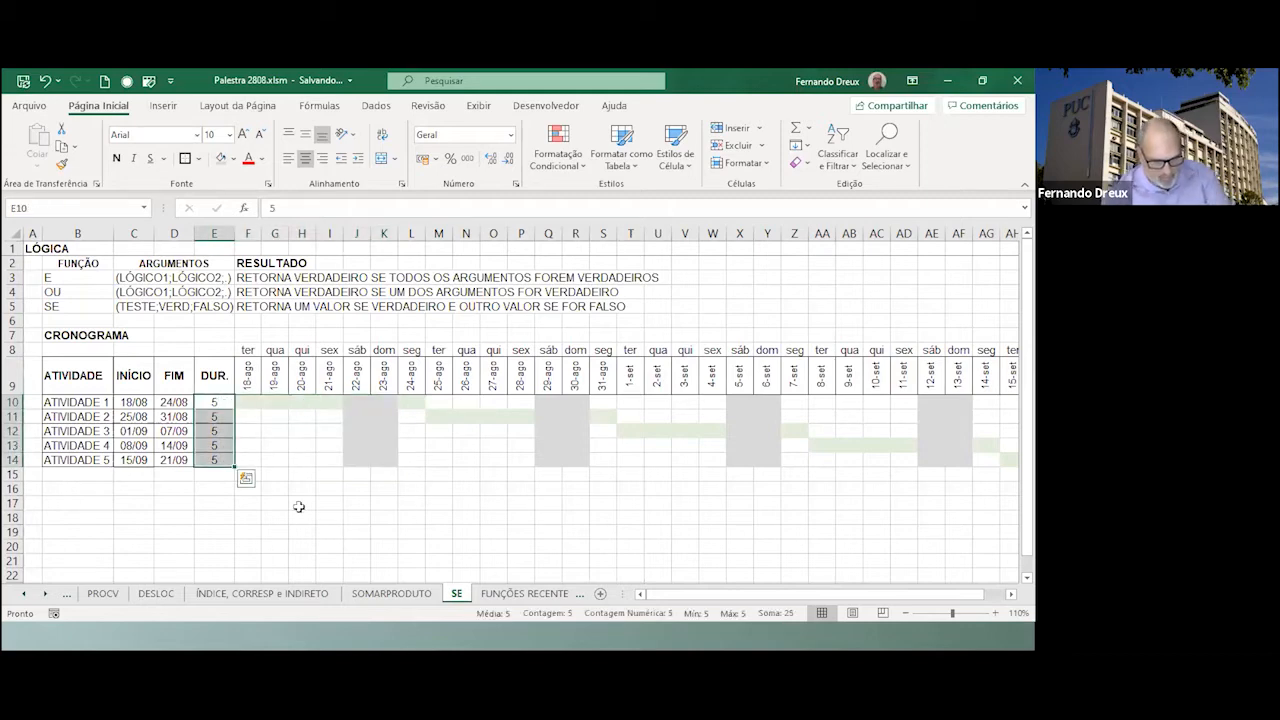
text(4)
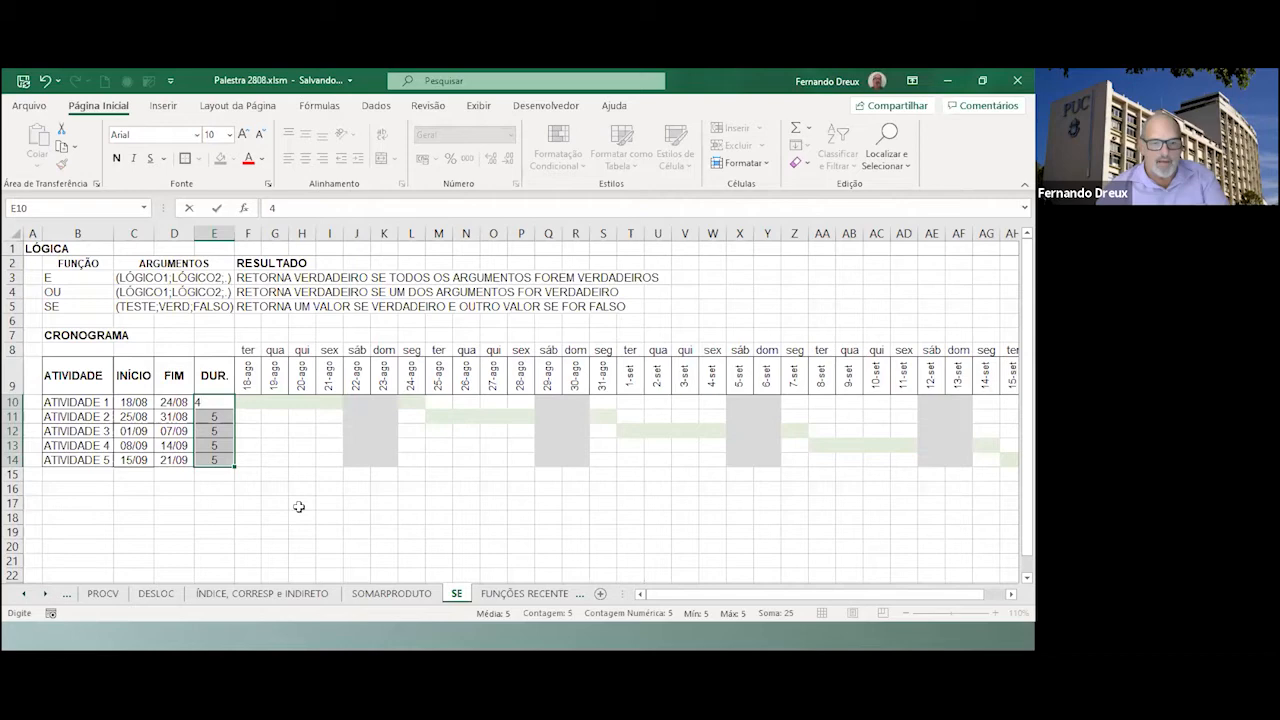
key(ctrl+Return)
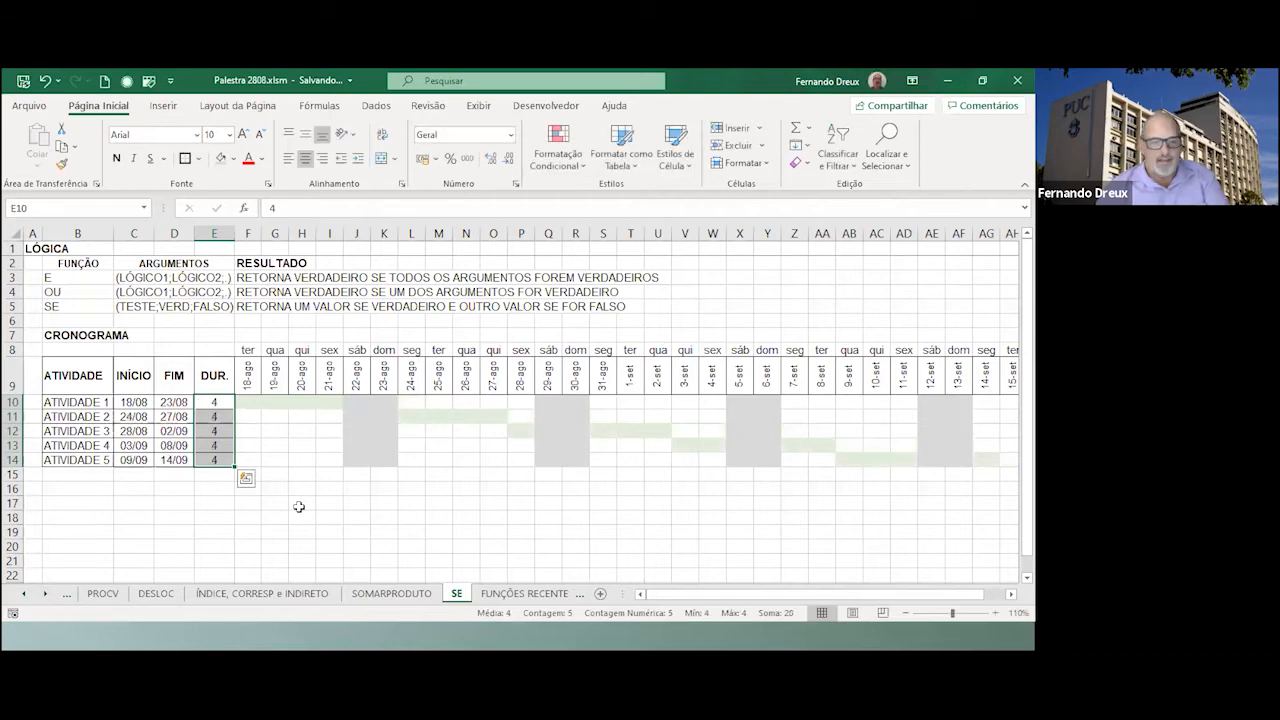
Try a duration of 6 for all five activities and set it back to 4.
text(6)
key(ctrl+Return)
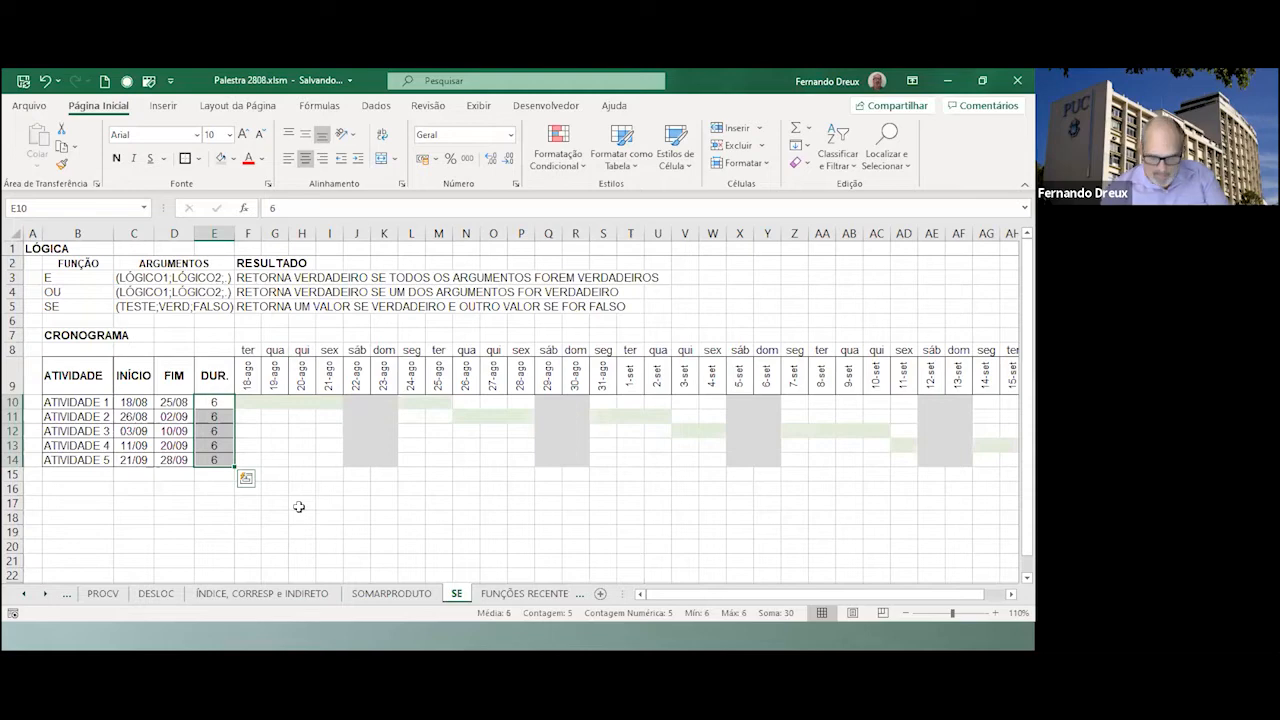
text(4)
key(ctrl+Return)
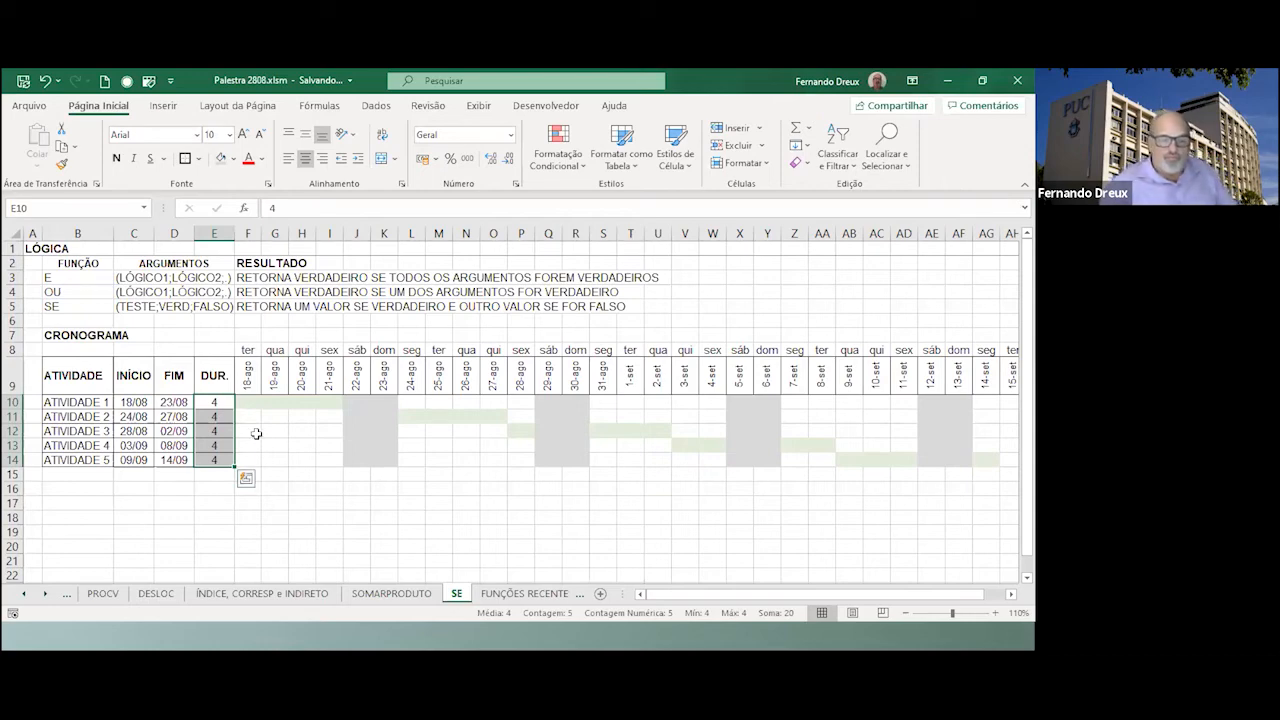
Check the start-date formula of ATIVIDADE 2 and the first cell of the schedule grid.
click(133, 416)
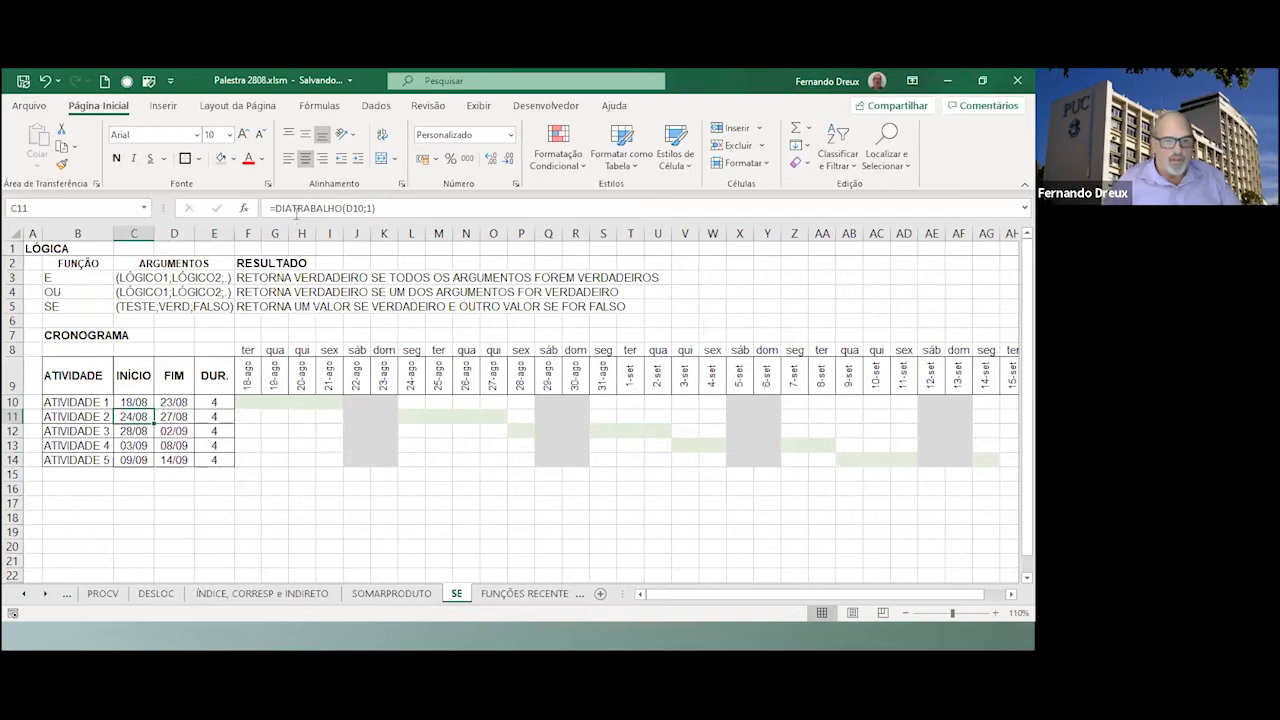
click(250, 402)
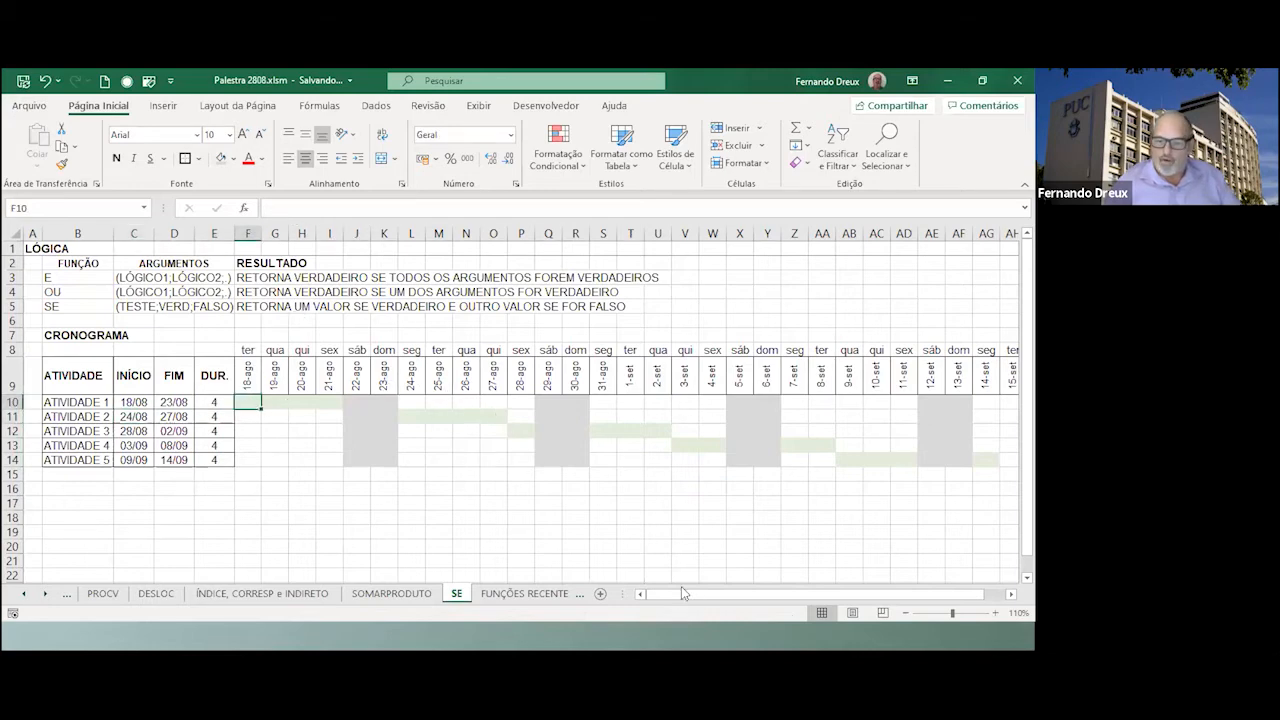
mouse_move(681, 592)
mouse_down()
mouse_move(752, 590)
mouse_move(670, 594)
mouse_up()
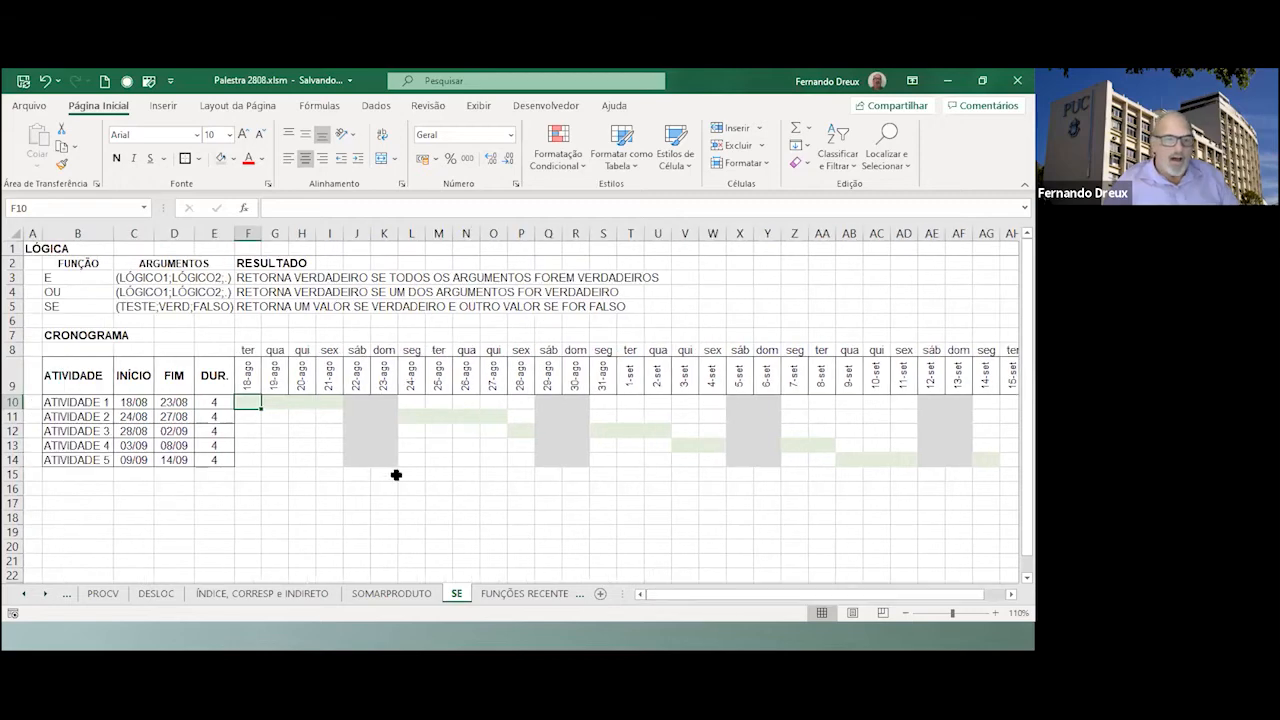
Preview the custom number format dddd for the weekday in F8 and restore it to ddd.
click(252, 352)
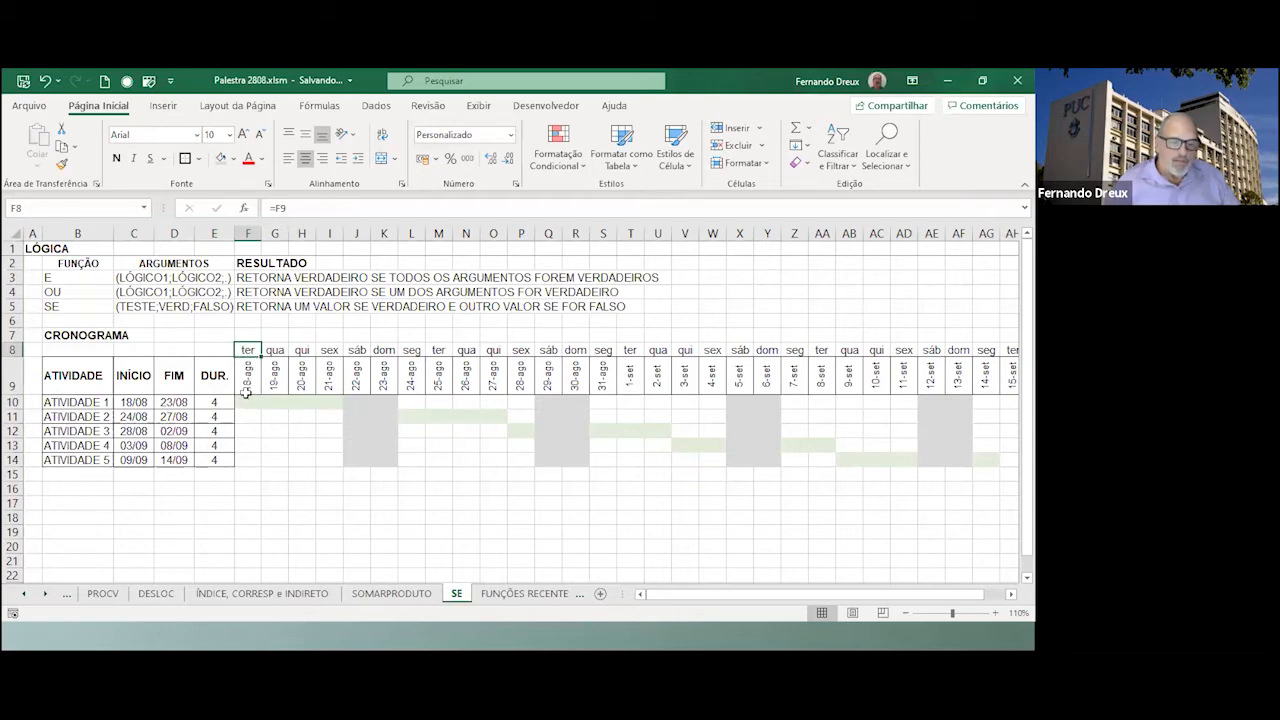
key(ctrl+c)
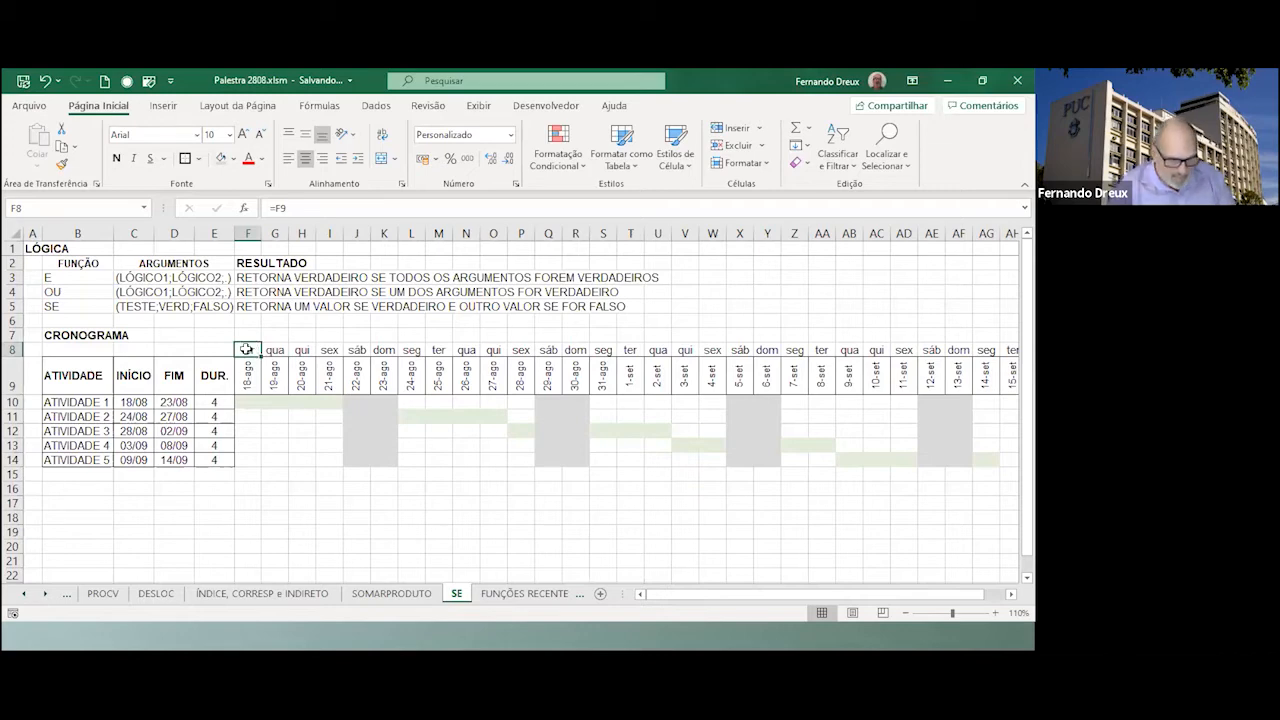
key(ctrl+1)
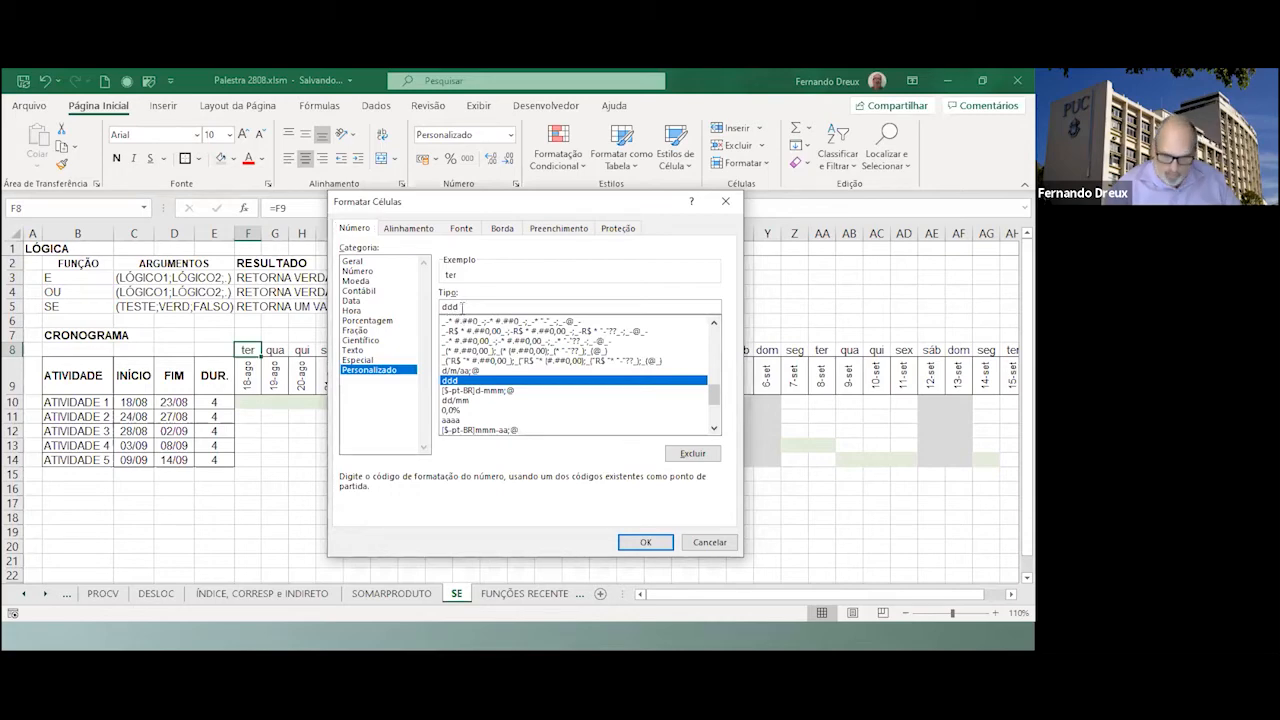
key(BackSpace)
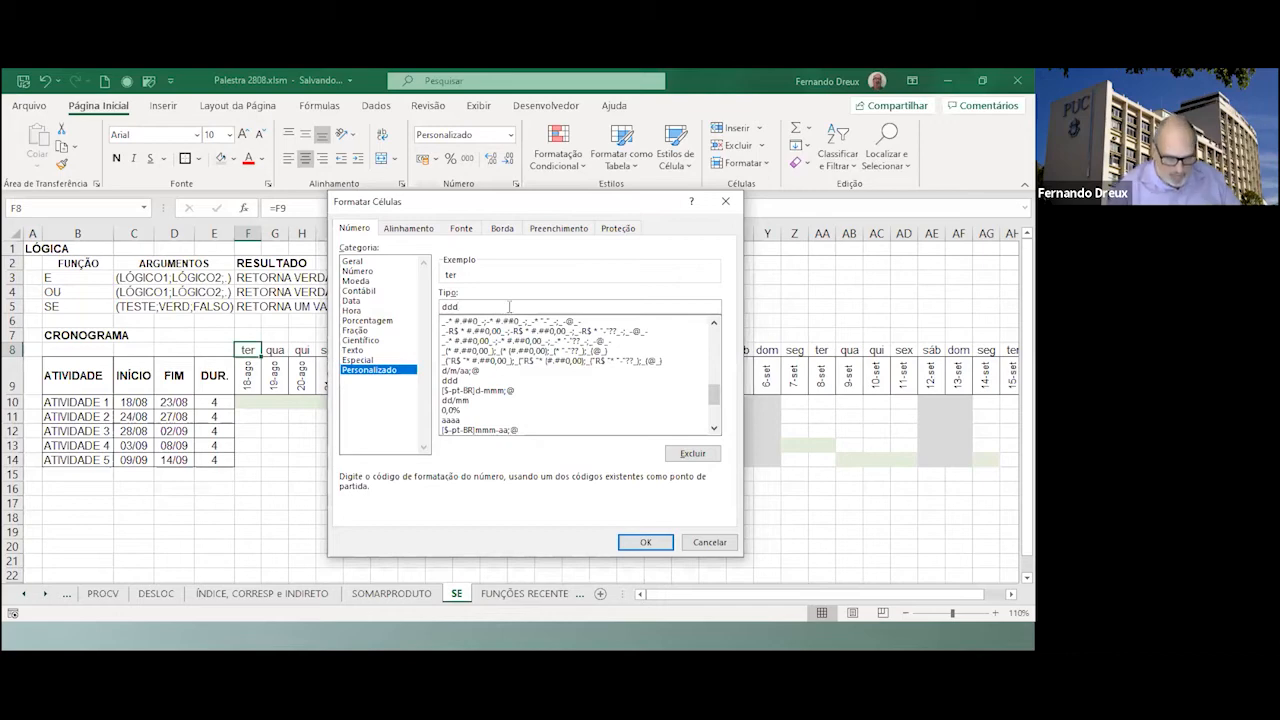
text(d)
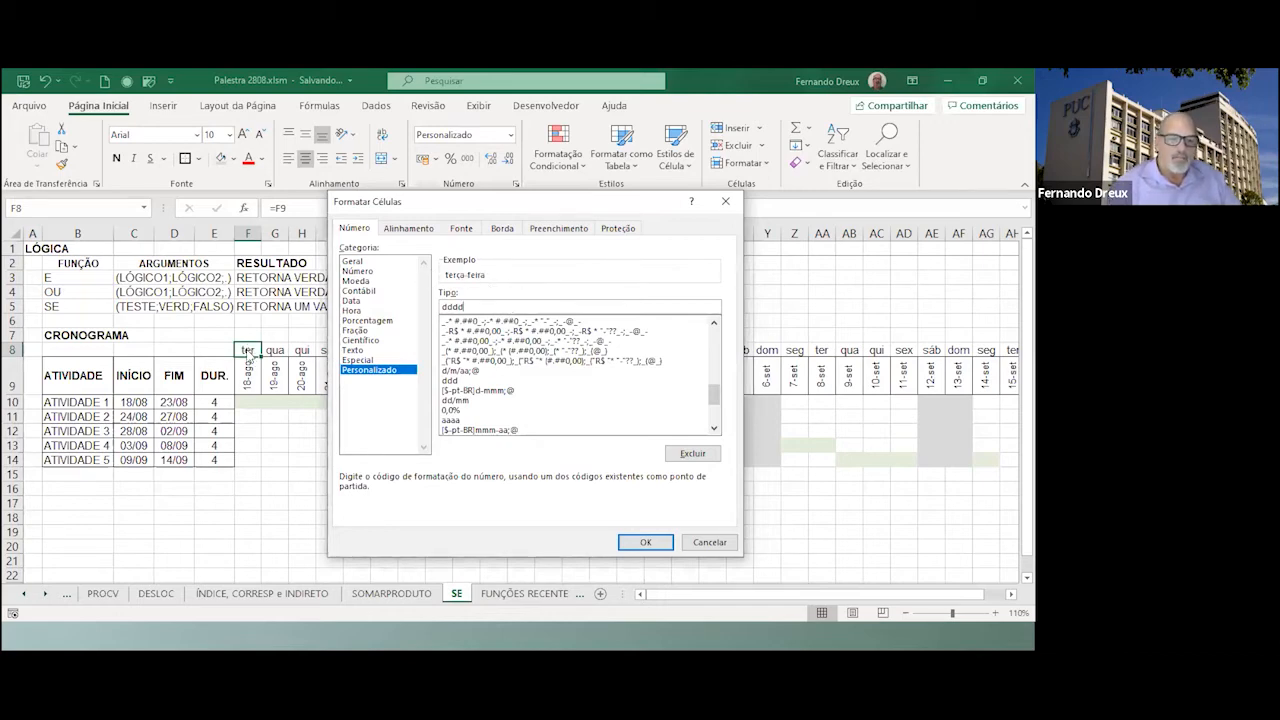
key(BackSpace)
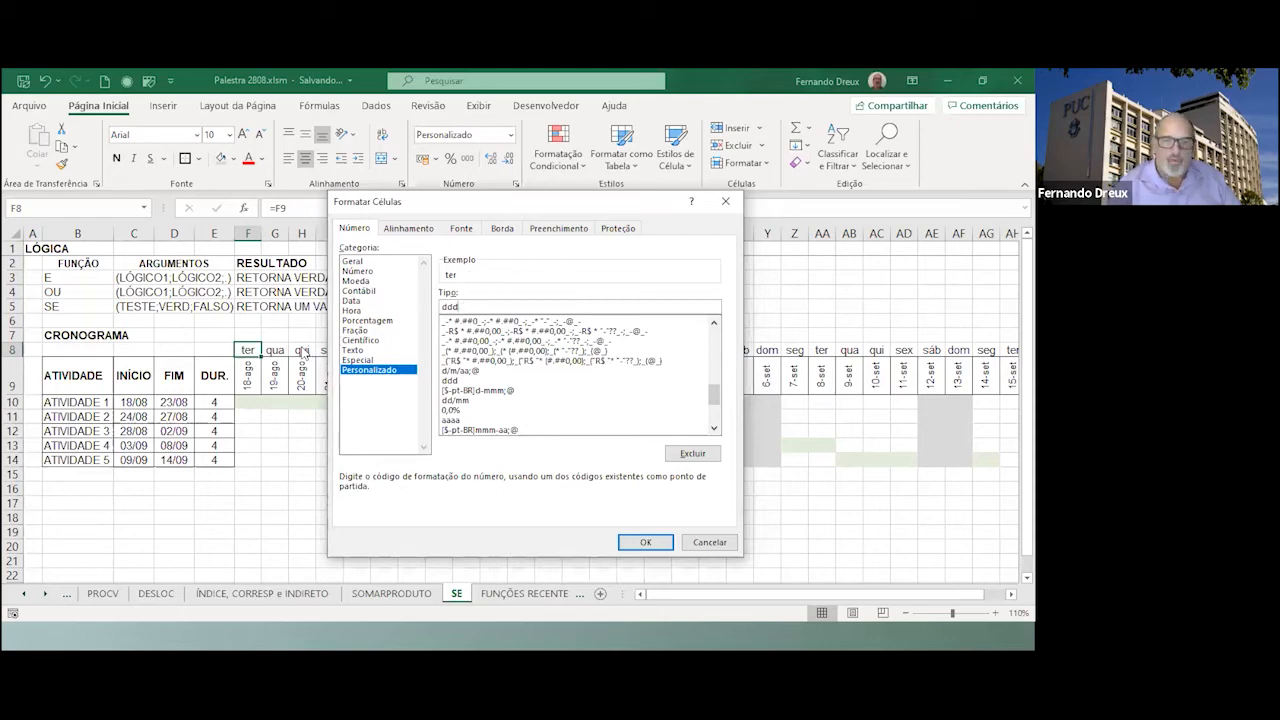
click(646, 544)
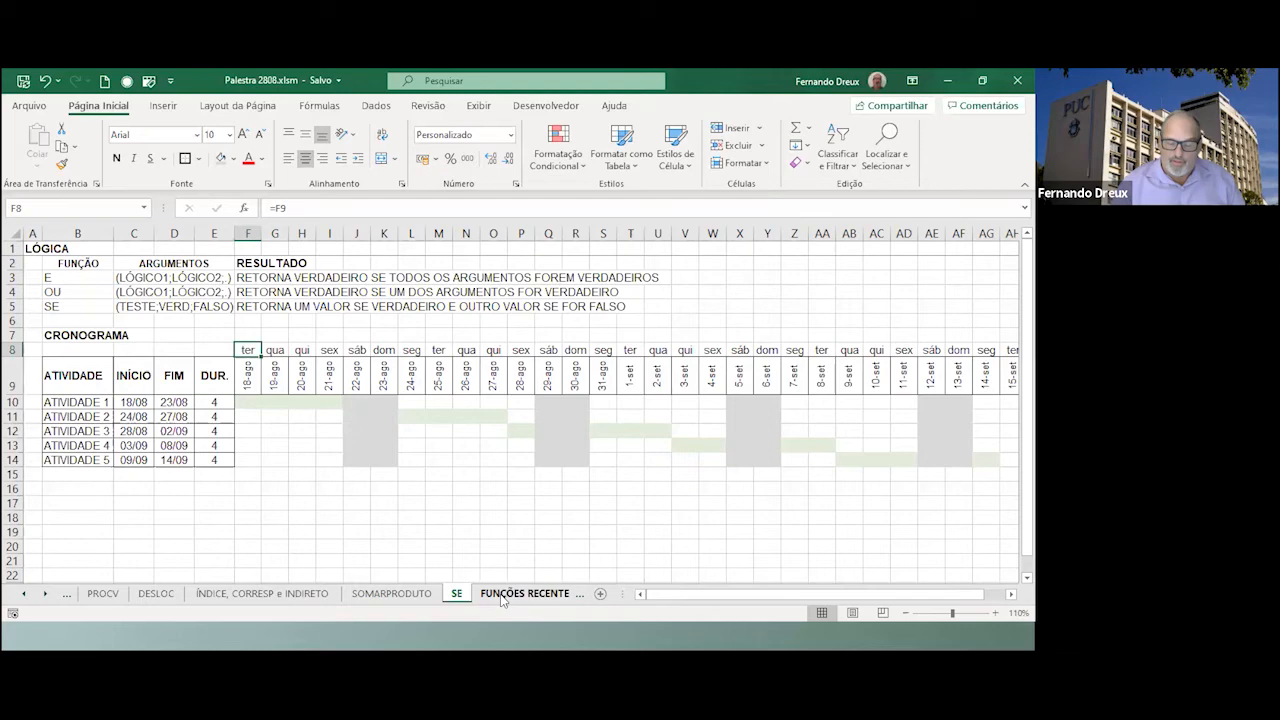
Go to the FUNÇÕES RECENTES sheet and examine the LETRA table's sort options and the CLASSIFICAR formula in C3.
click(503, 596)
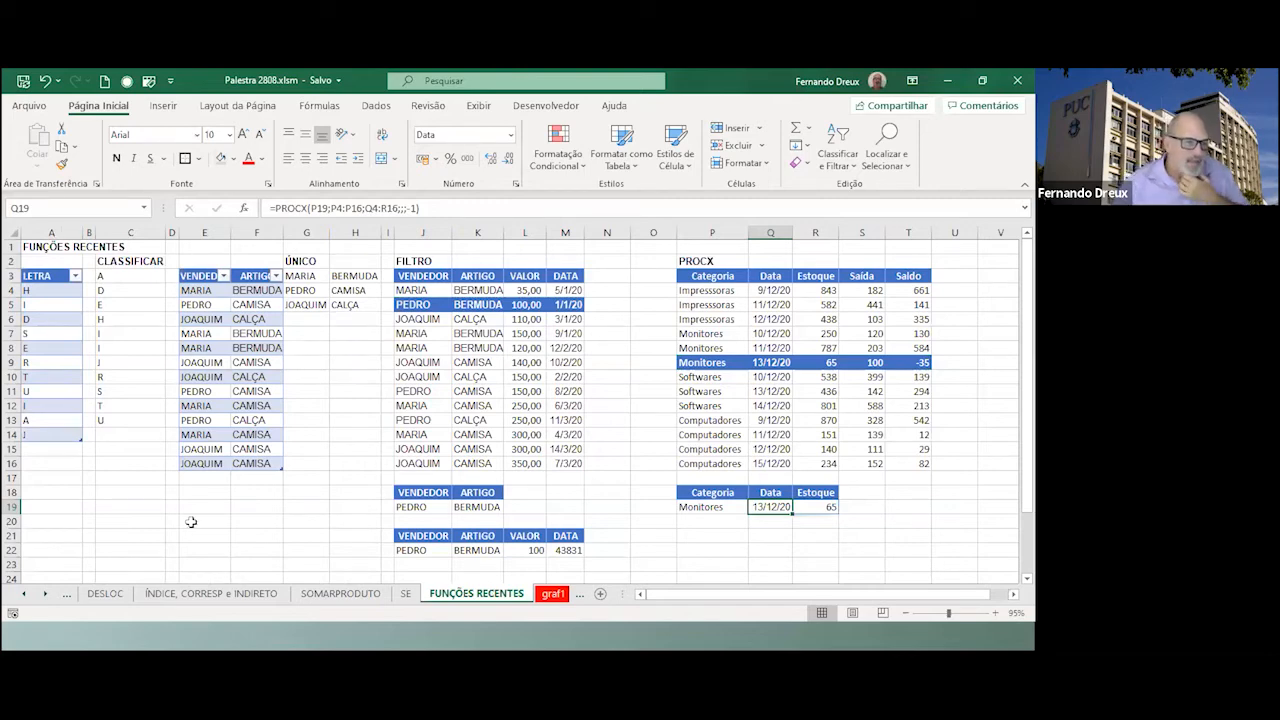
drag(55, 289, 54, 433)
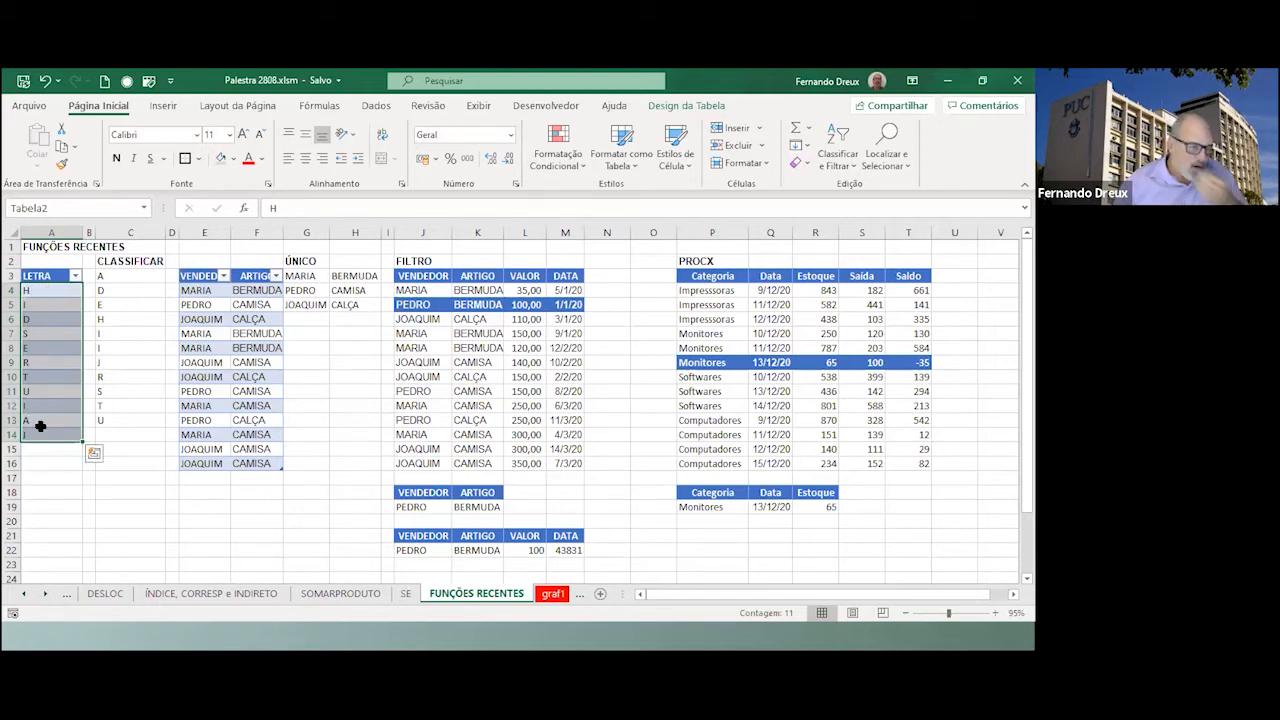
click(75, 278)
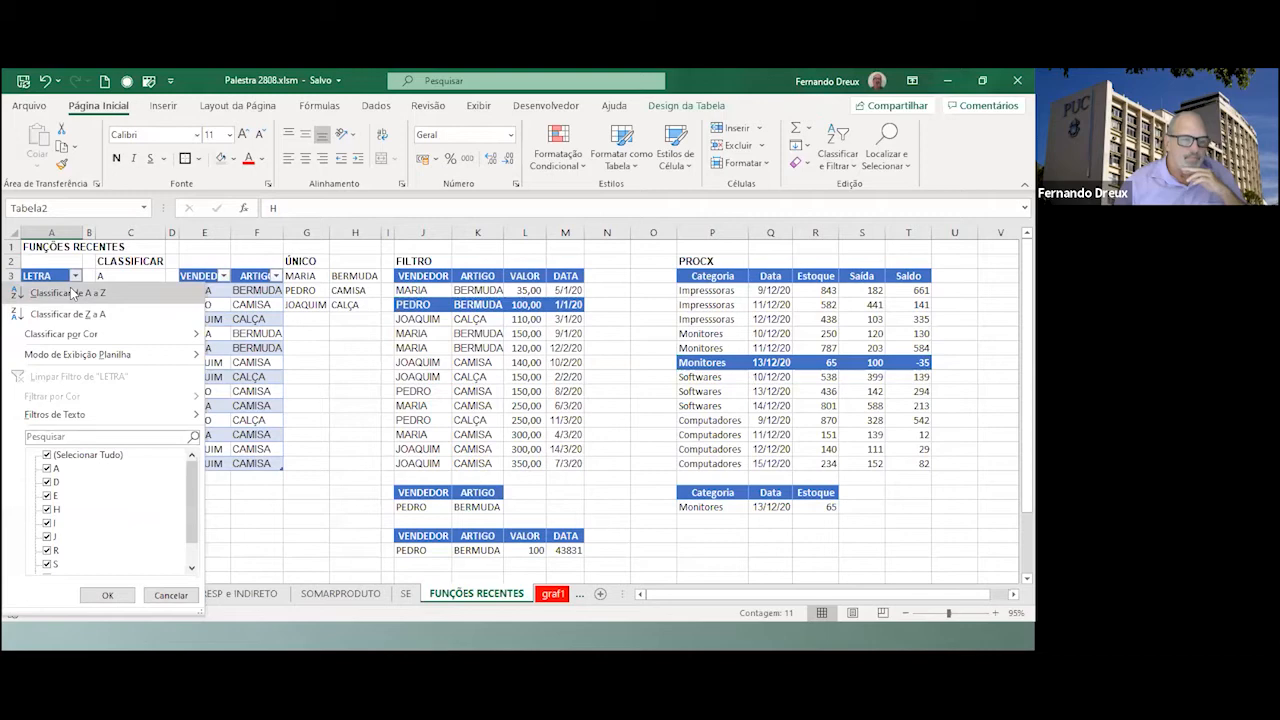
click(274, 533)
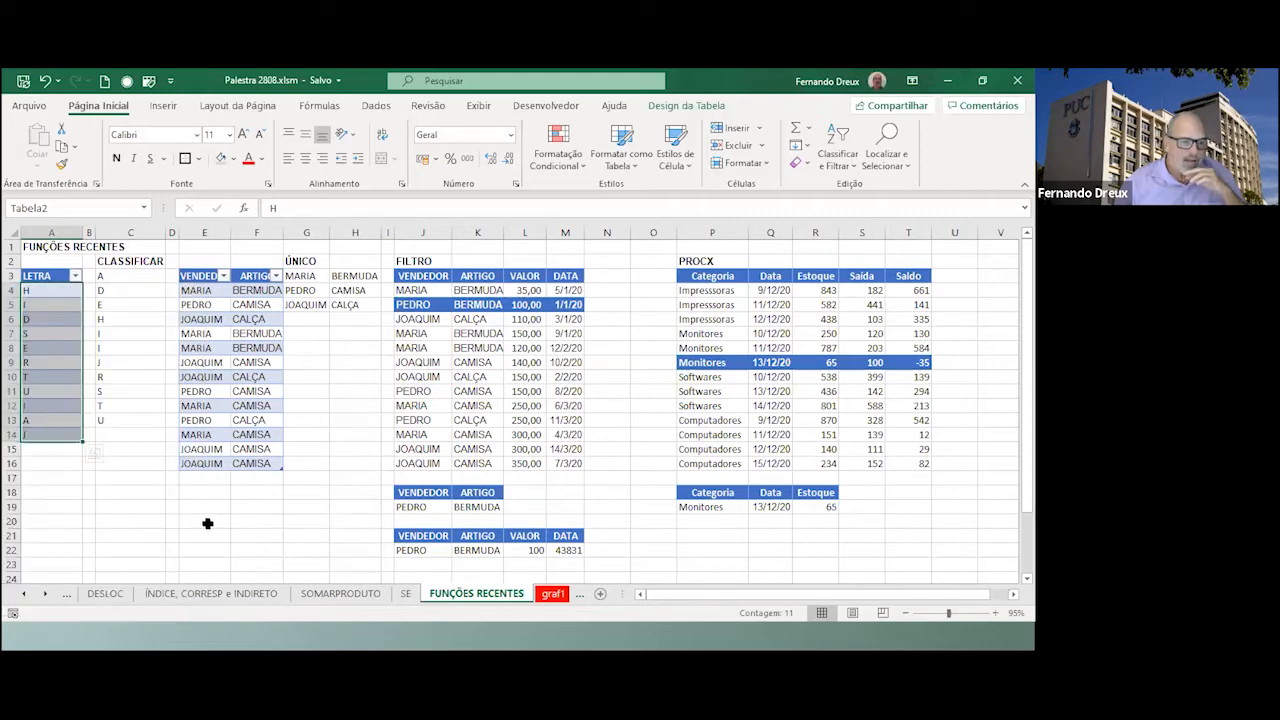
click(49, 449)
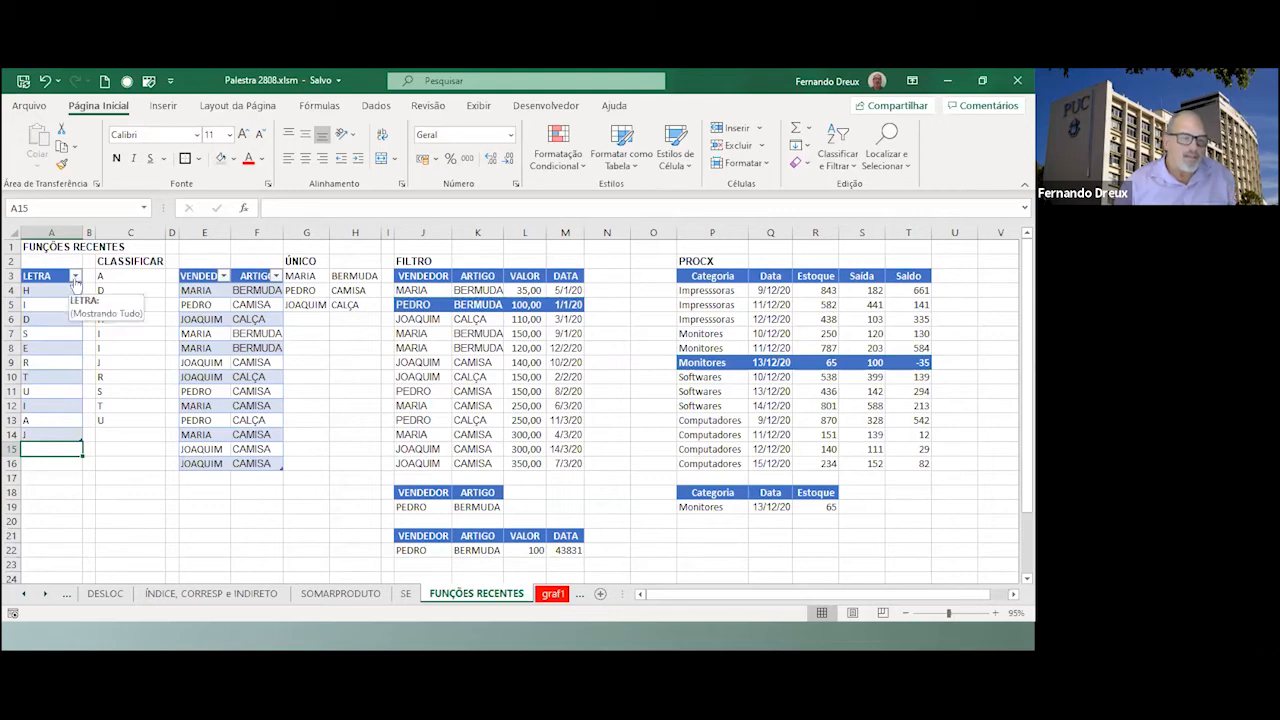
click(118, 276)
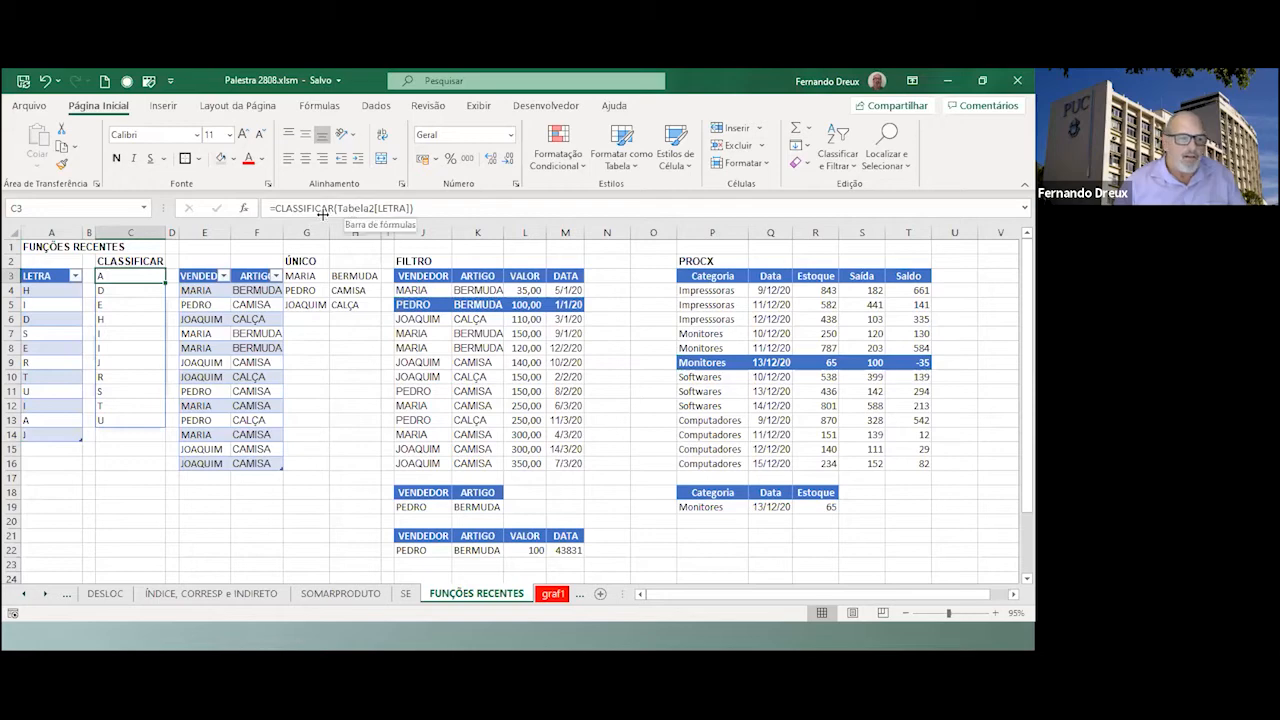
Append the letter B to the LETRA table in cell A15.
click(45, 452)
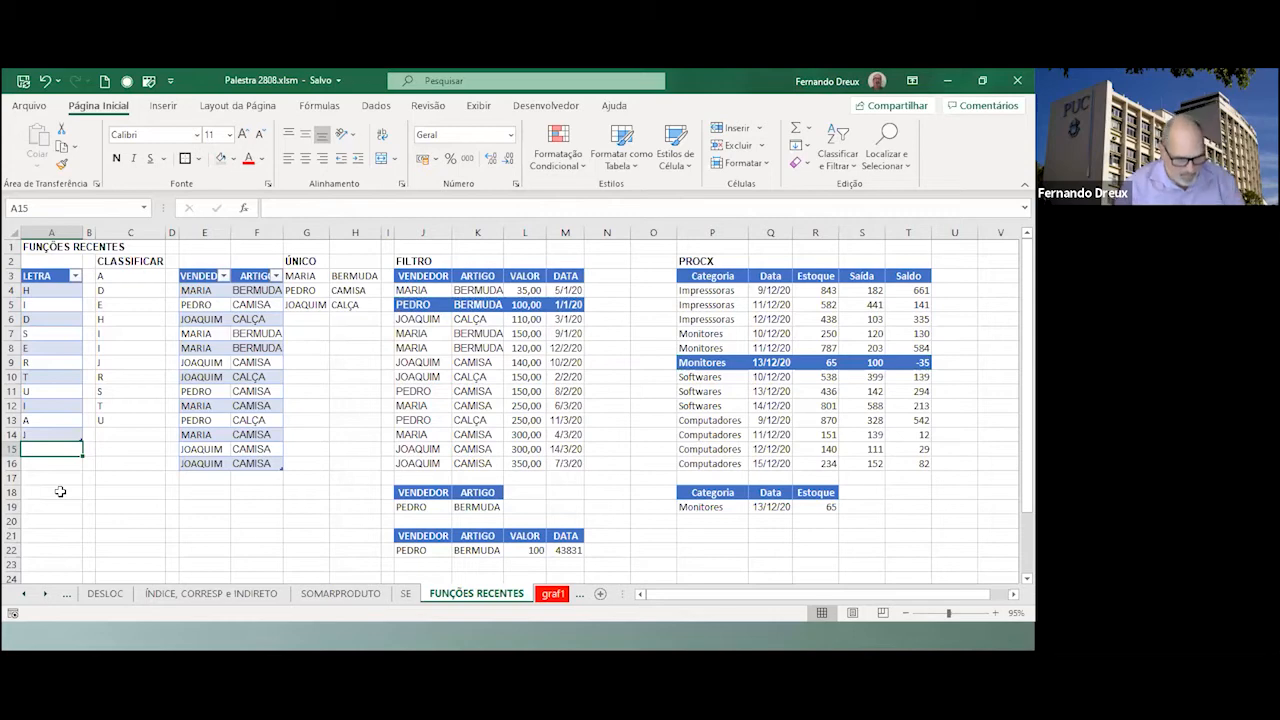
text(B)
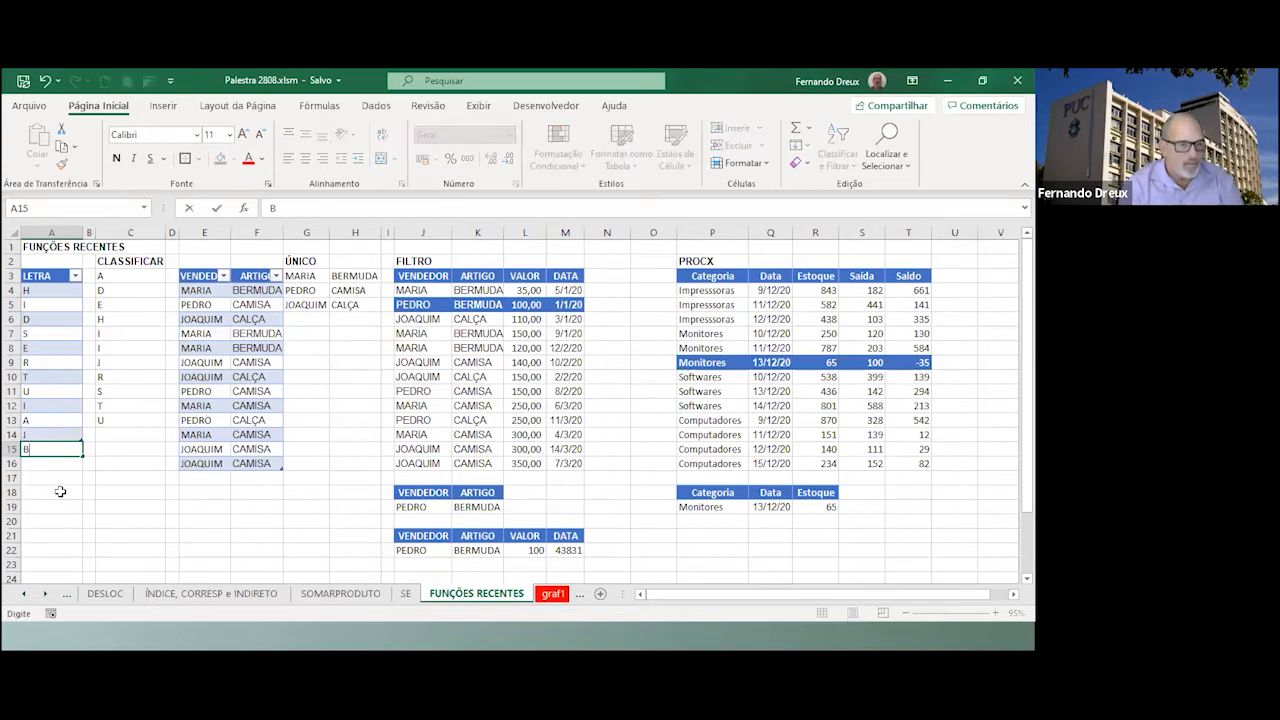
key(Return)
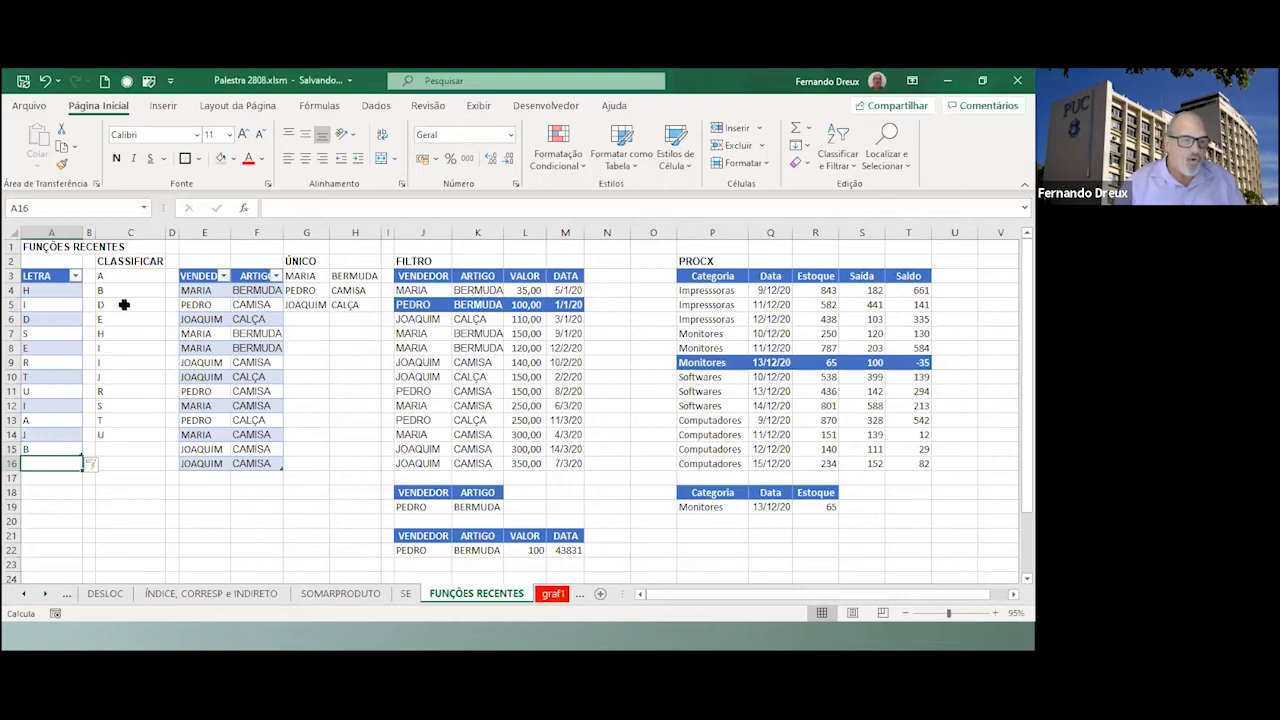
Examine the sorted list under CLASSIFICAR and its source formula, and select the empty cell below the LETRA table.
drag(122, 276, 130, 435)
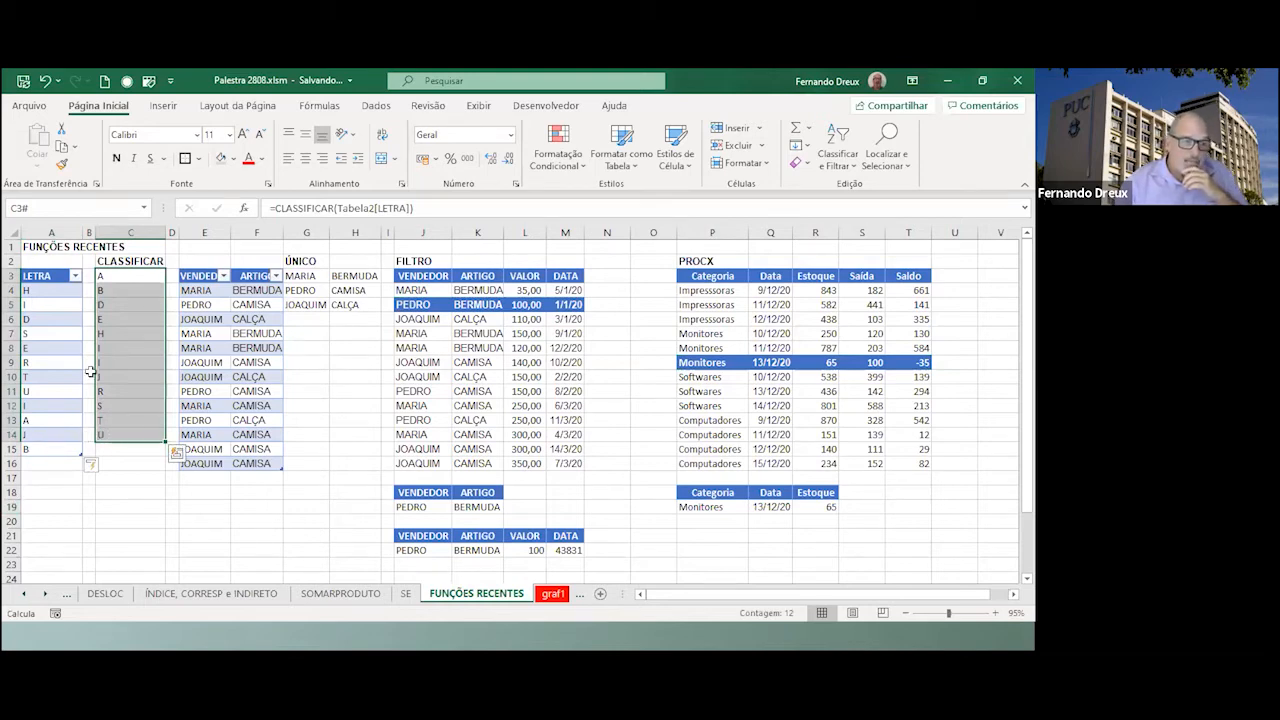
click(148, 274)
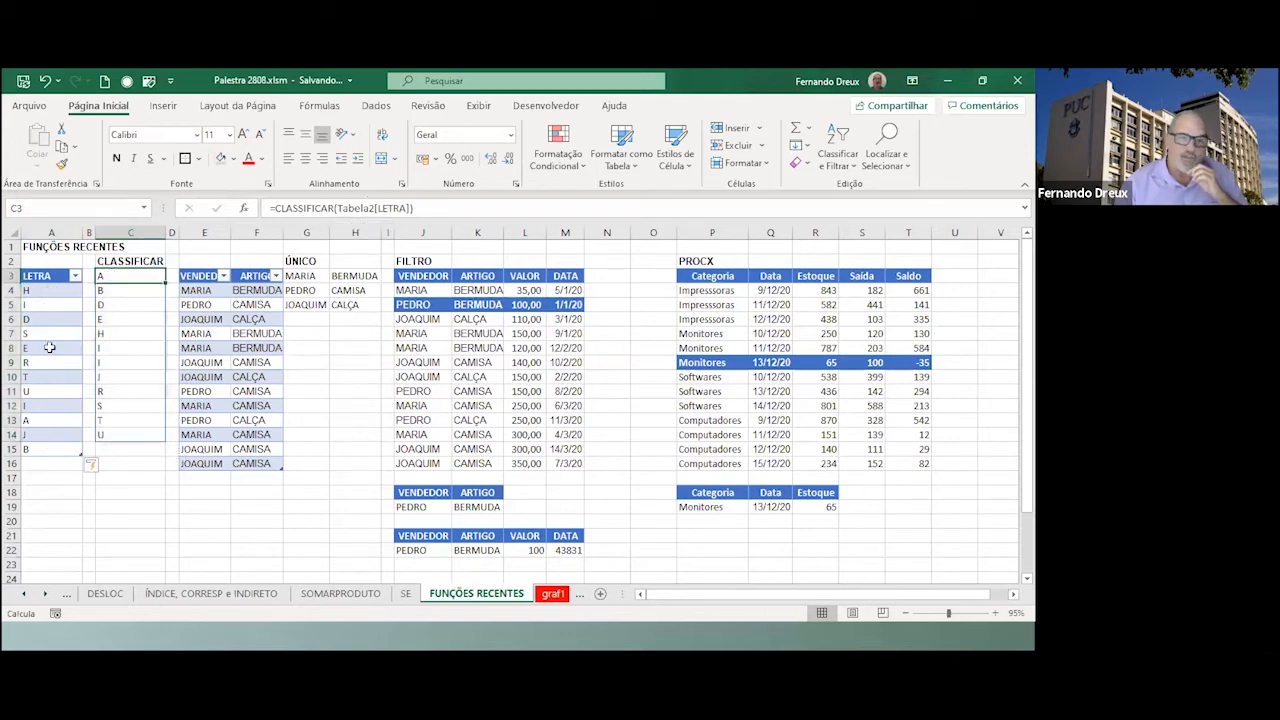
click(48, 464)
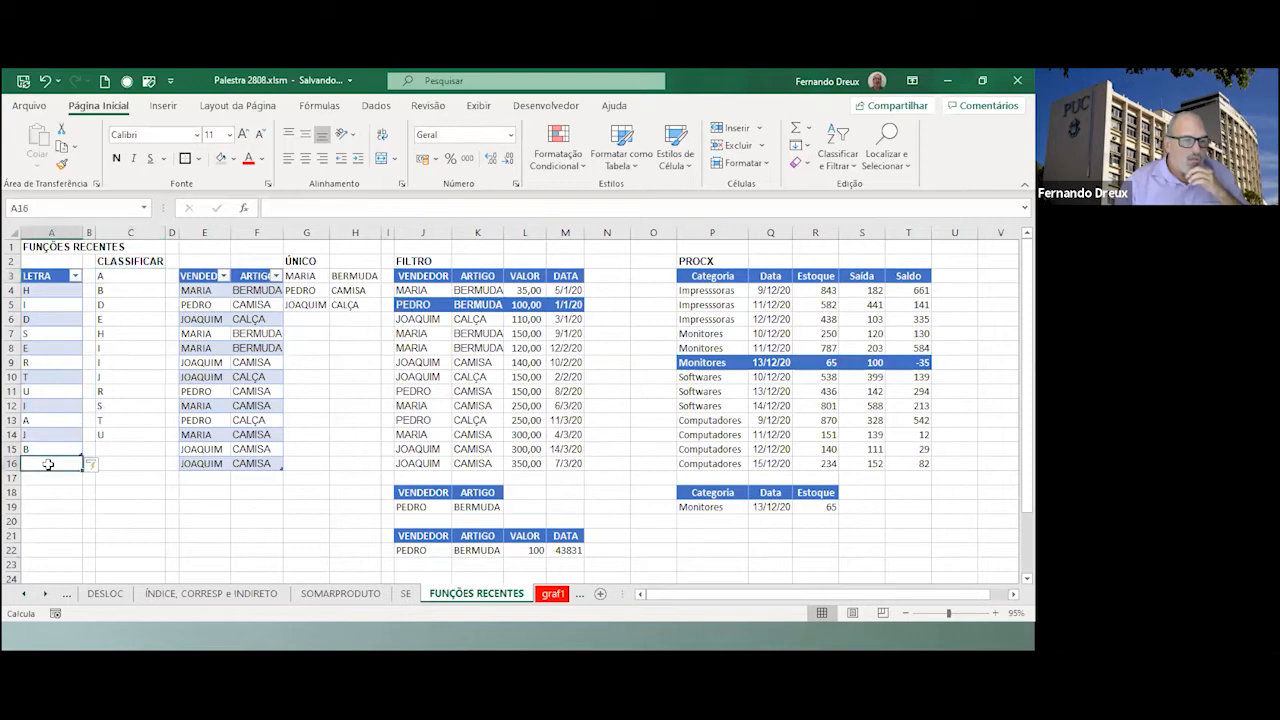
Append the letter C to the LETRA table in cell A16 and check the CLASSIFICAR formula in C3.
text(c)
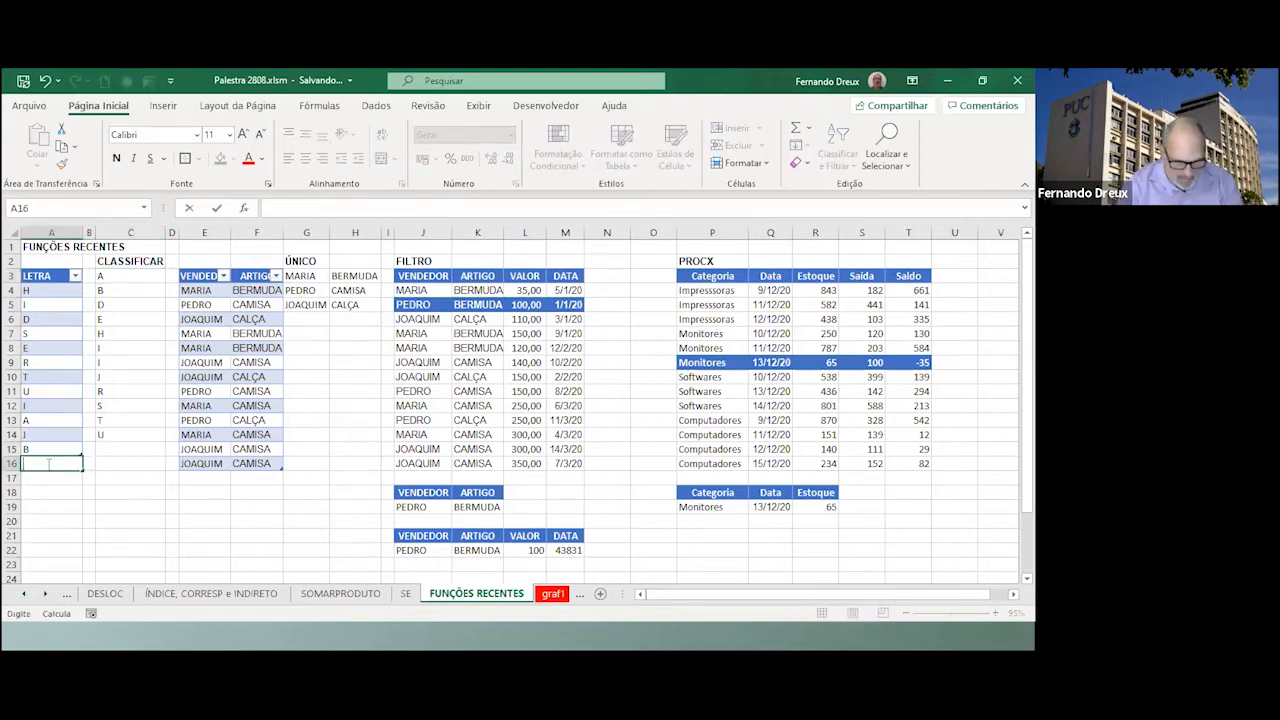
key(Return)
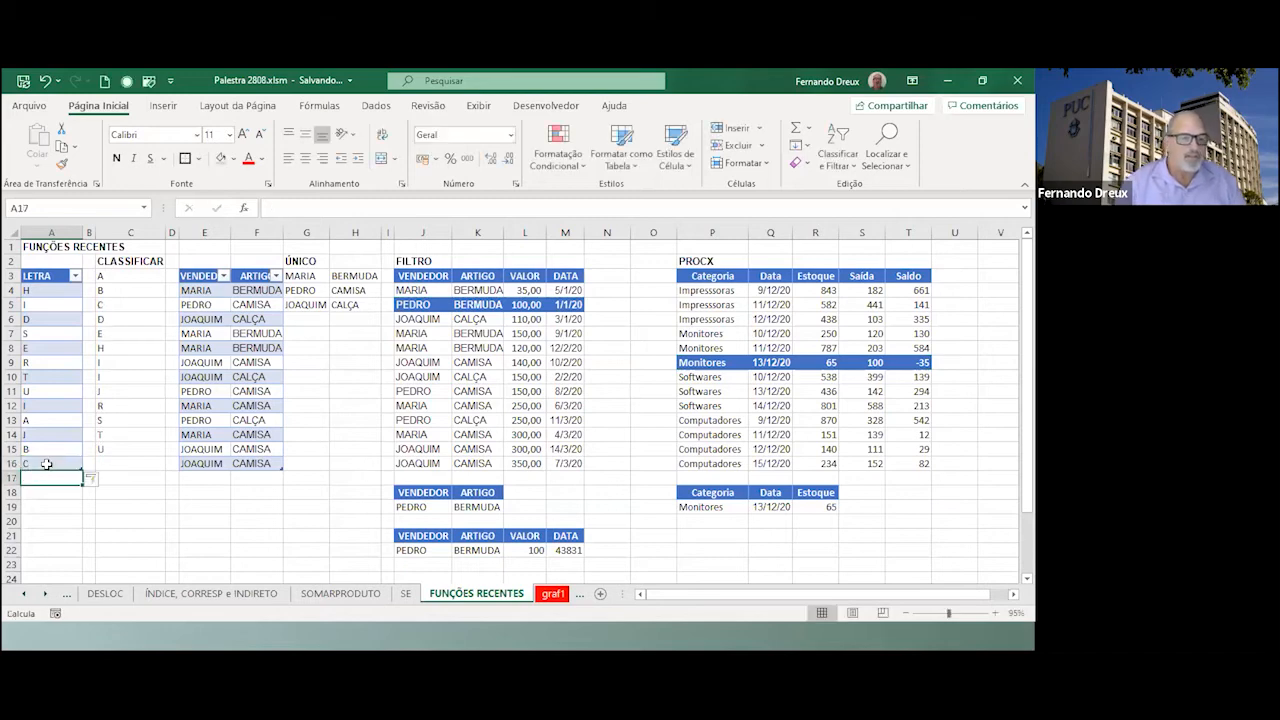
click(111, 275)
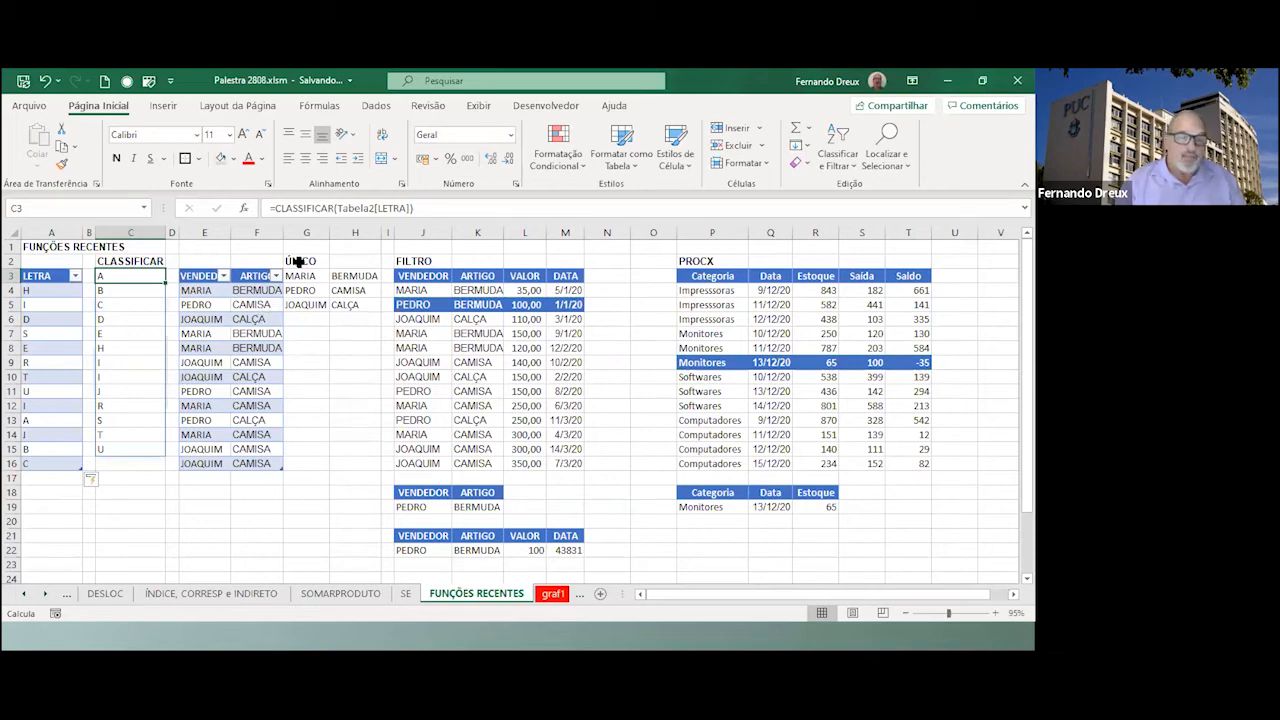
Examine the VENDEDOR column's entries and filter list, and the ÚNICO formula in G3.
click(197, 290)
drag(197, 290, 204, 463)
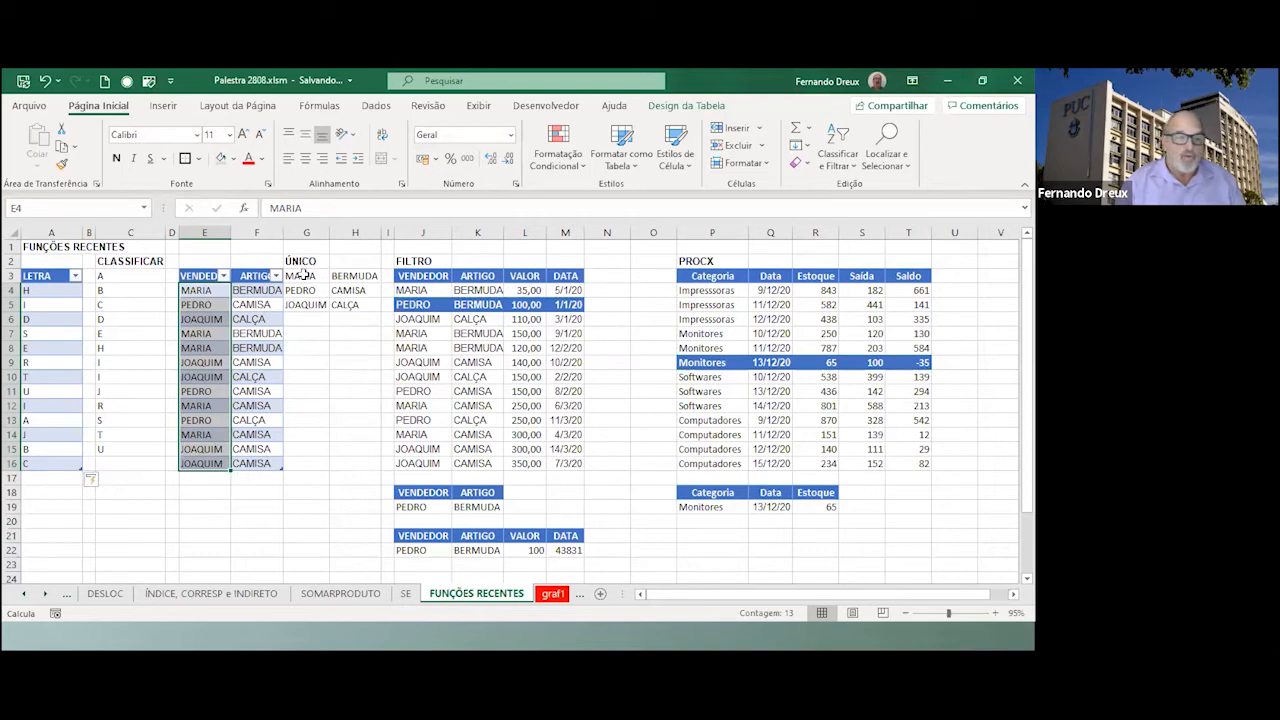
click(223, 276)
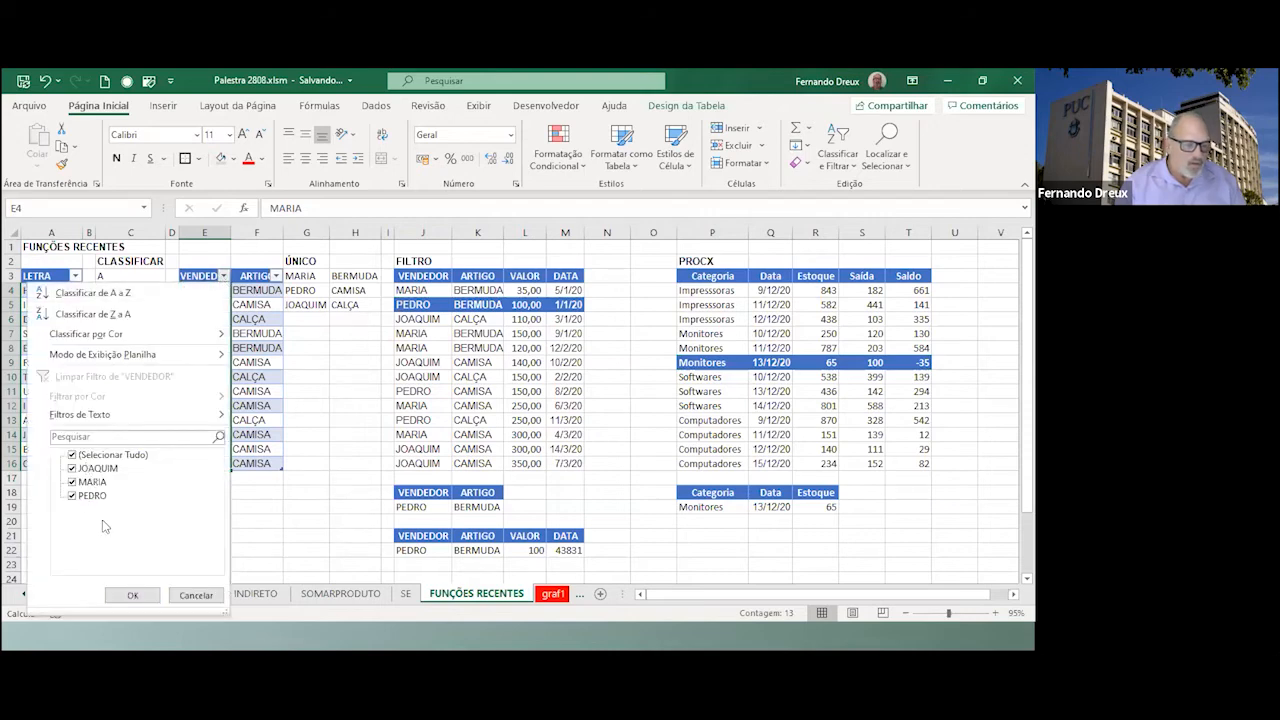
click(132, 595)
click(300, 276)
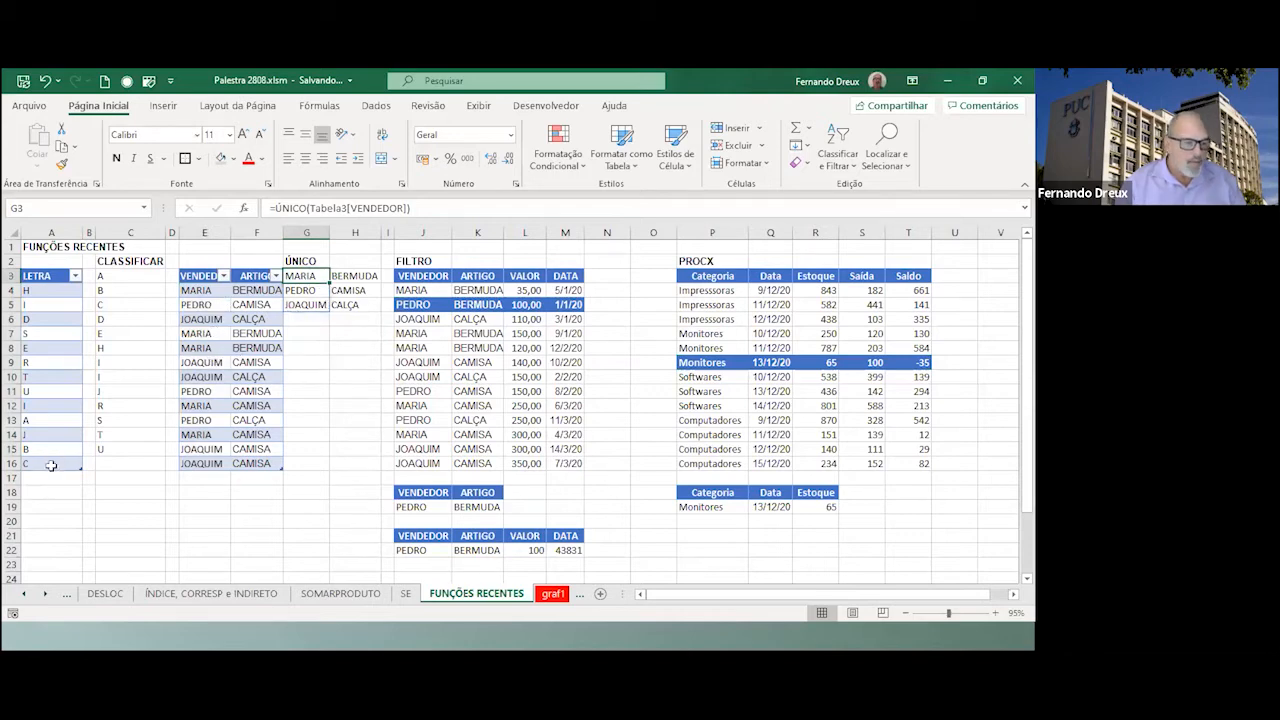
Append a row to the VENDEDOR/ARTIGO table with a new seller's first name in E17 and SUNGA in F17, both in capitals.
click(192, 478)
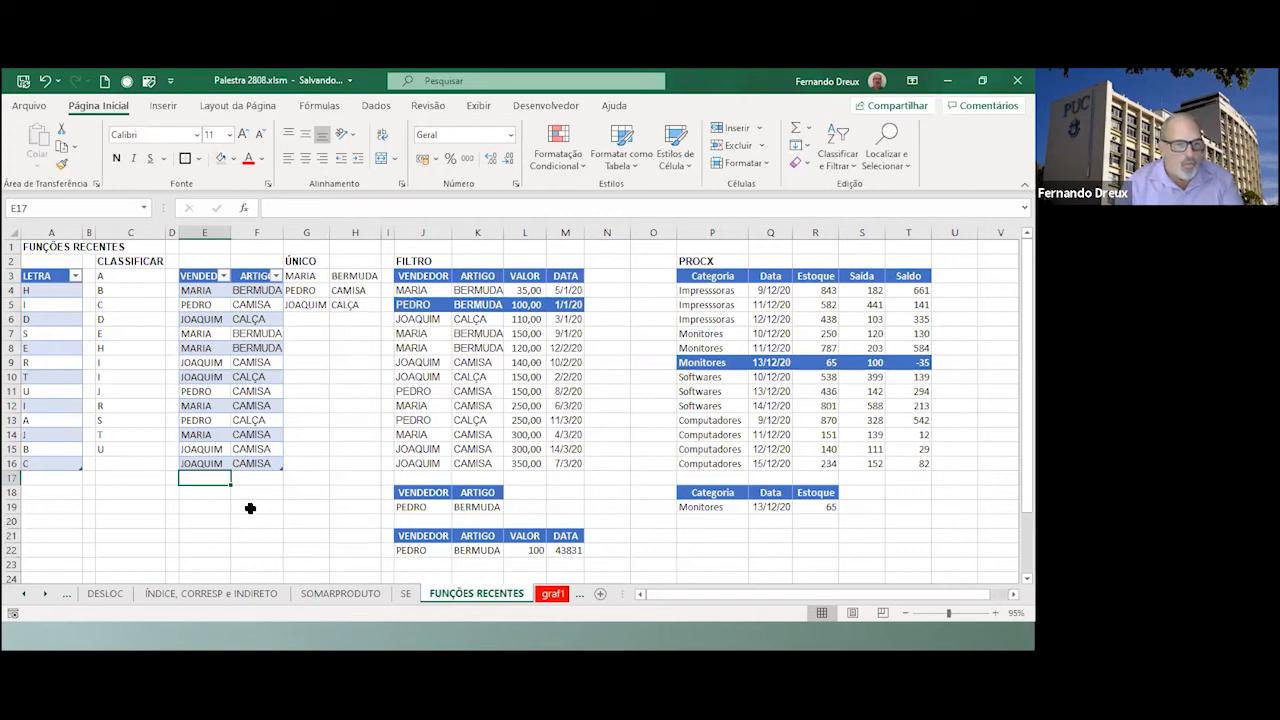
key(Caps_Lock)
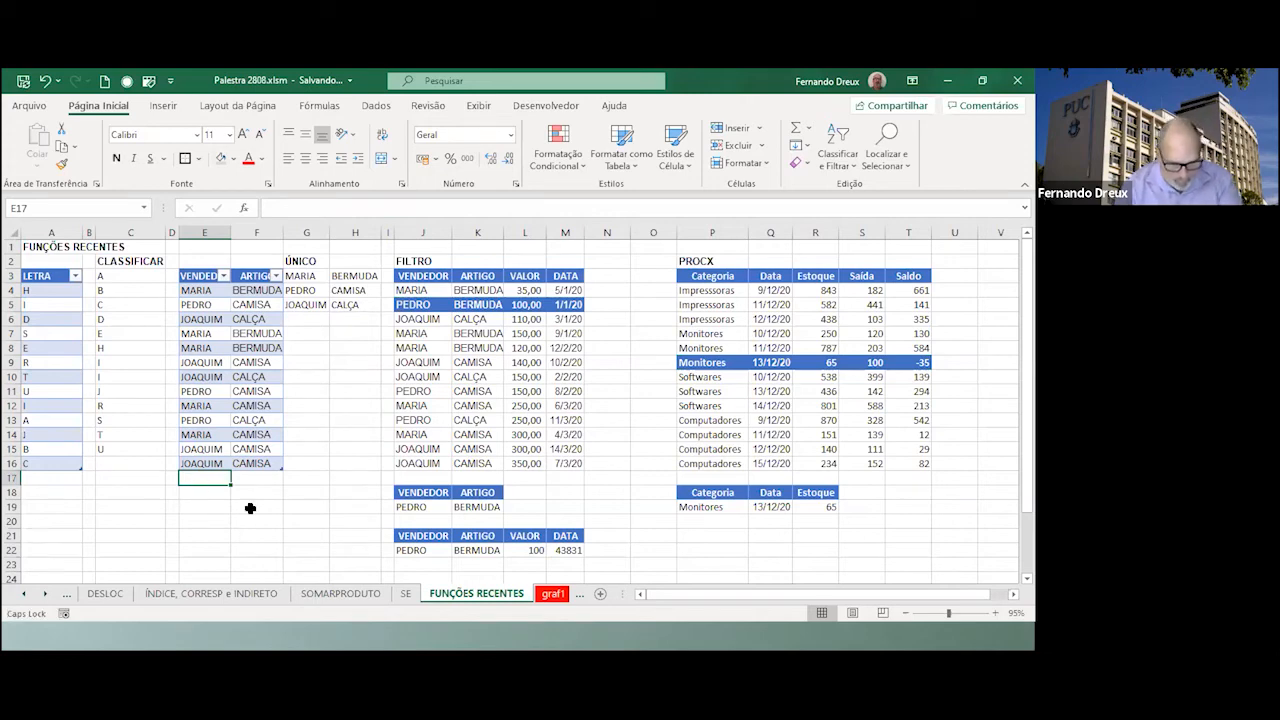
text(JOÃO)
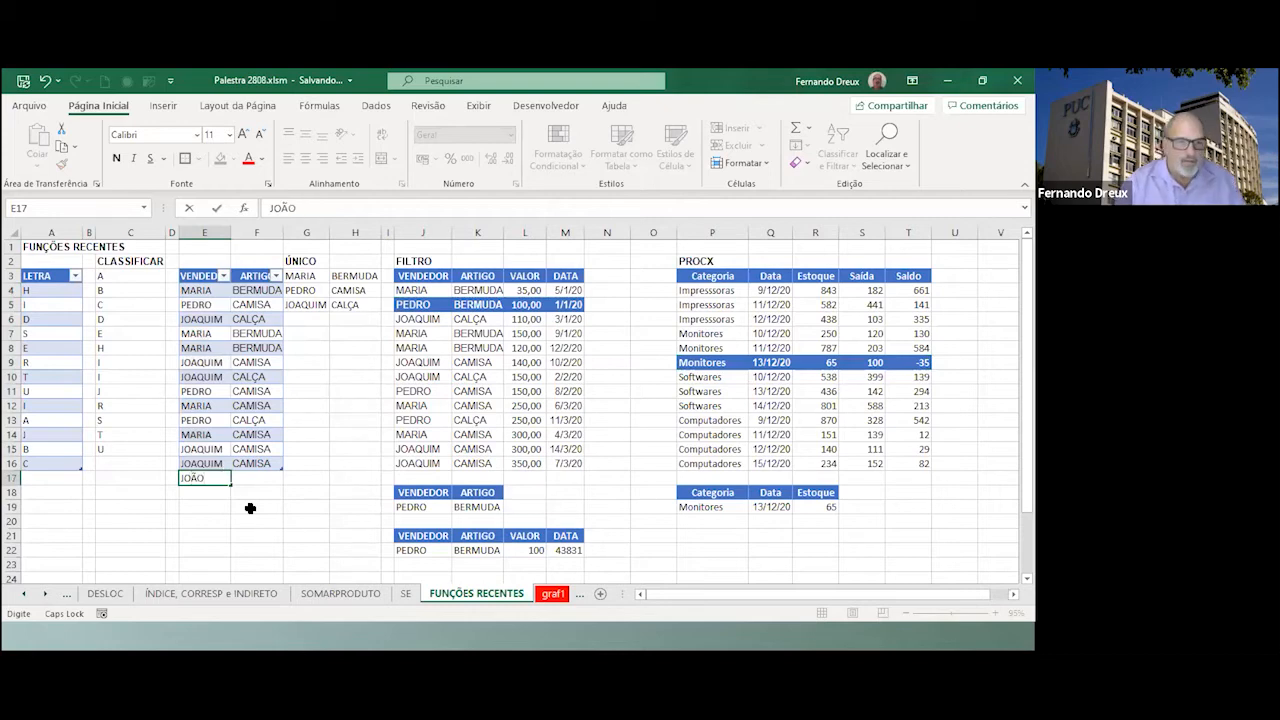
key(Return)
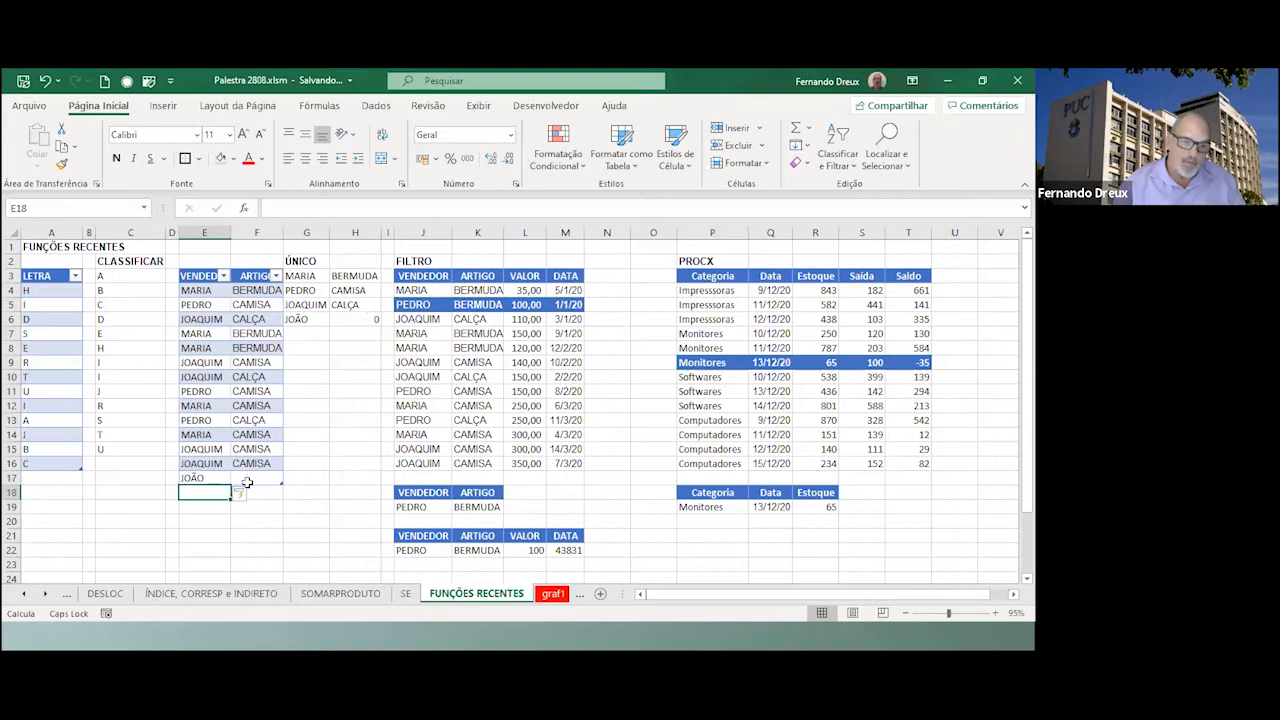
click(248, 477)
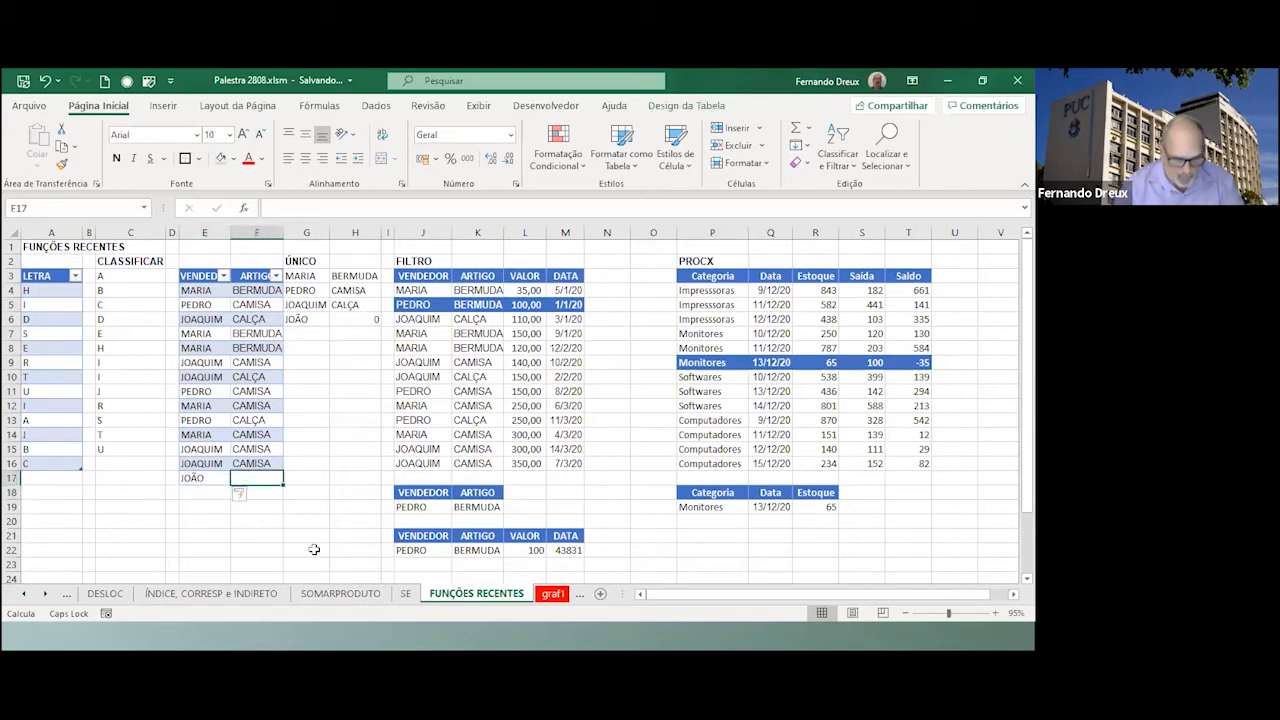
text(SUNGA)
key(Return)
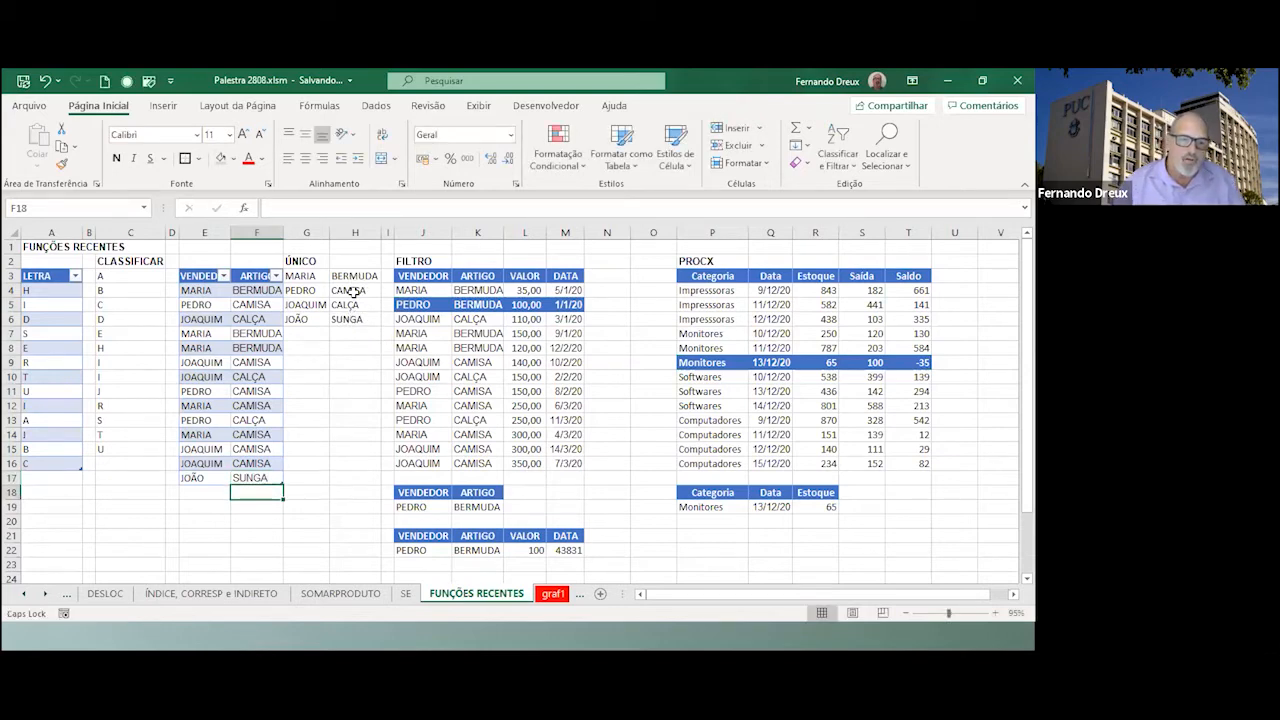
Wrap the ÚNICO formula in G3 in CLASSIFICAR to sort the unique sellers, and undo the automatic table expansion into column G.
click(304, 276)
click(276, 208)
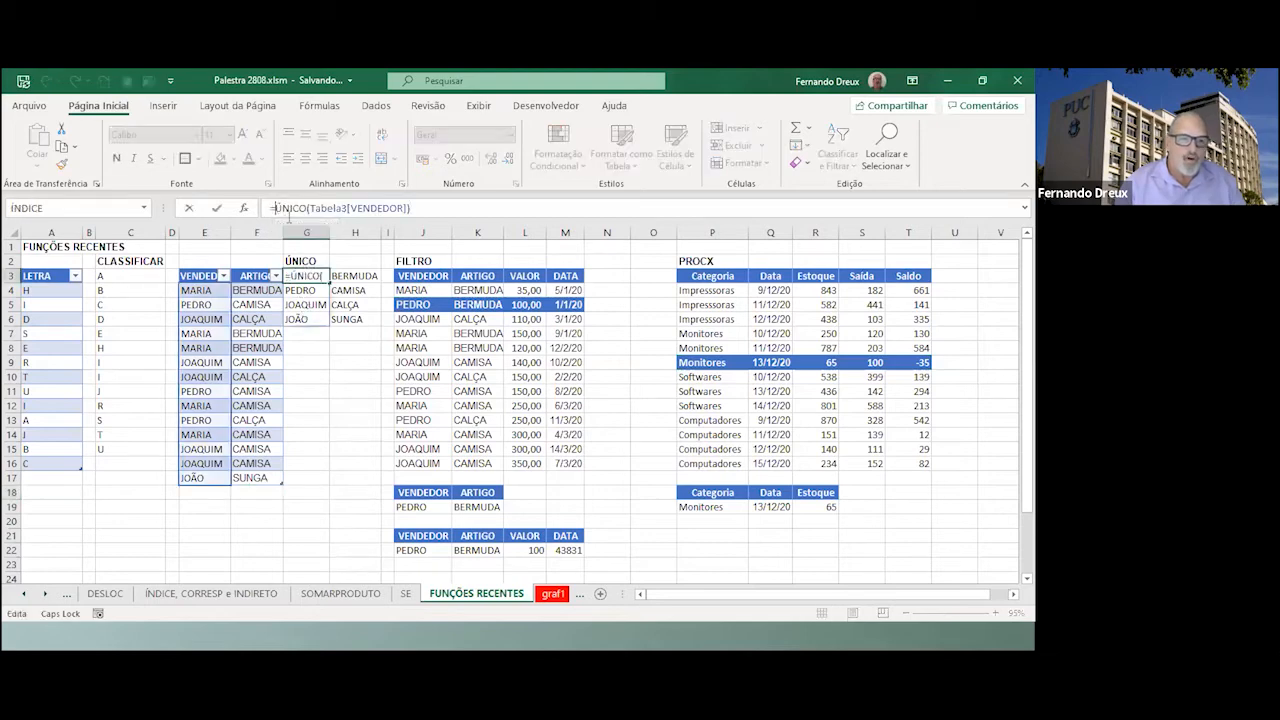
text(C)
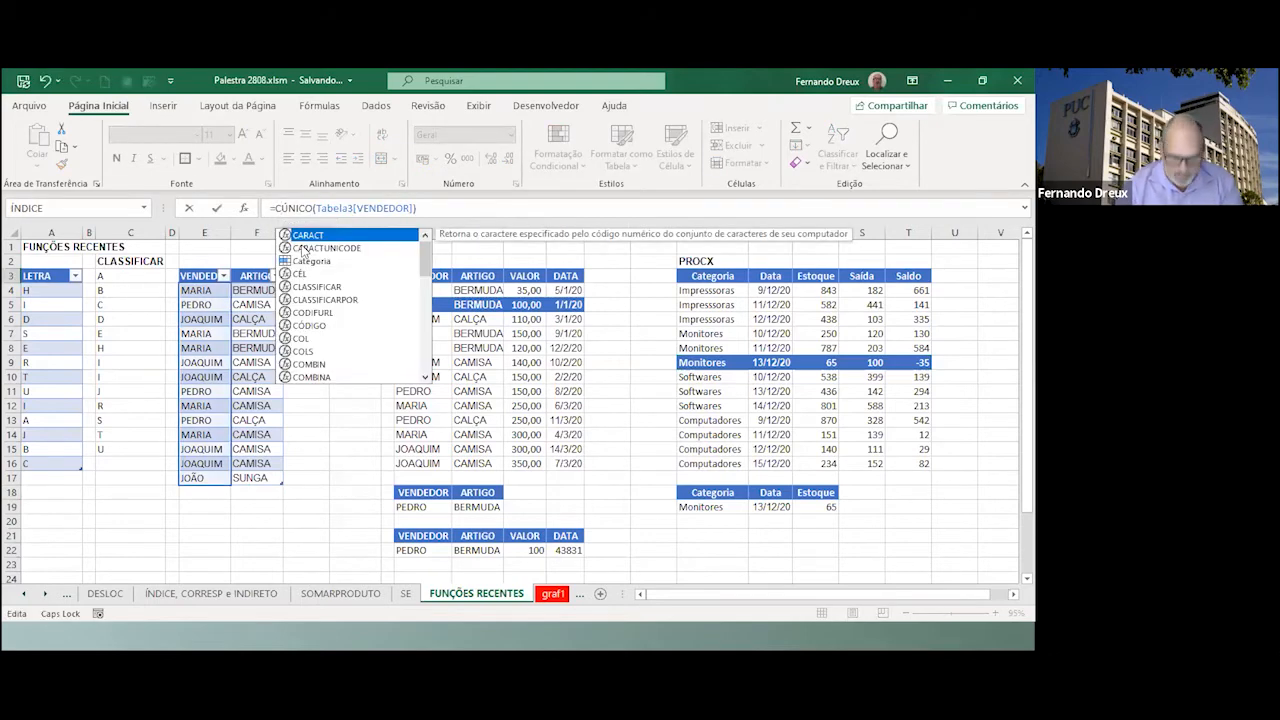
text(LA)
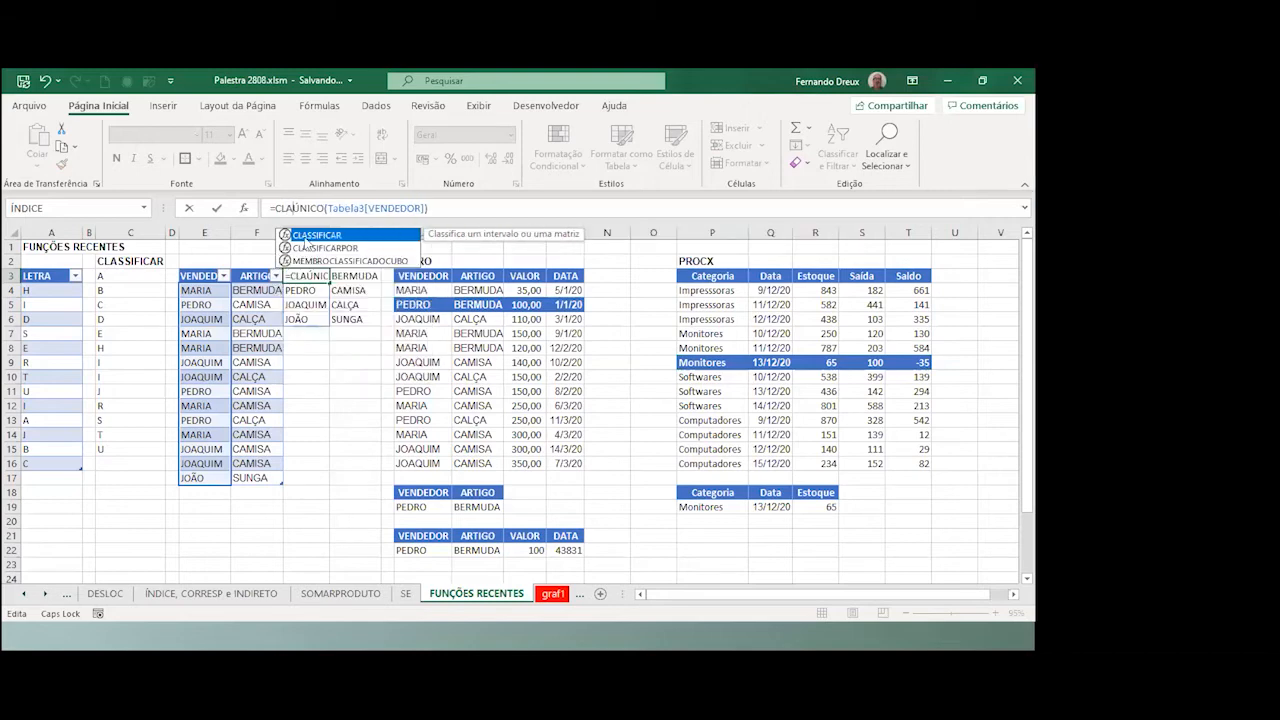
double_click(310, 235)
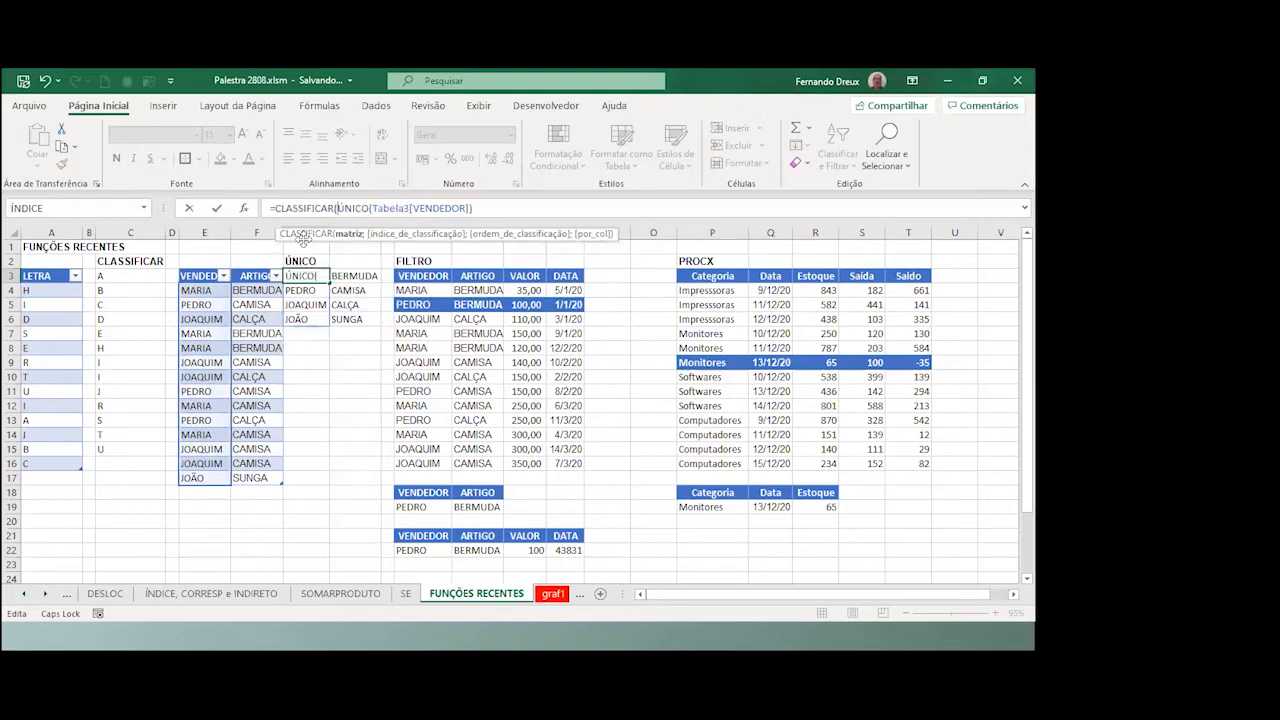
click(492, 208)
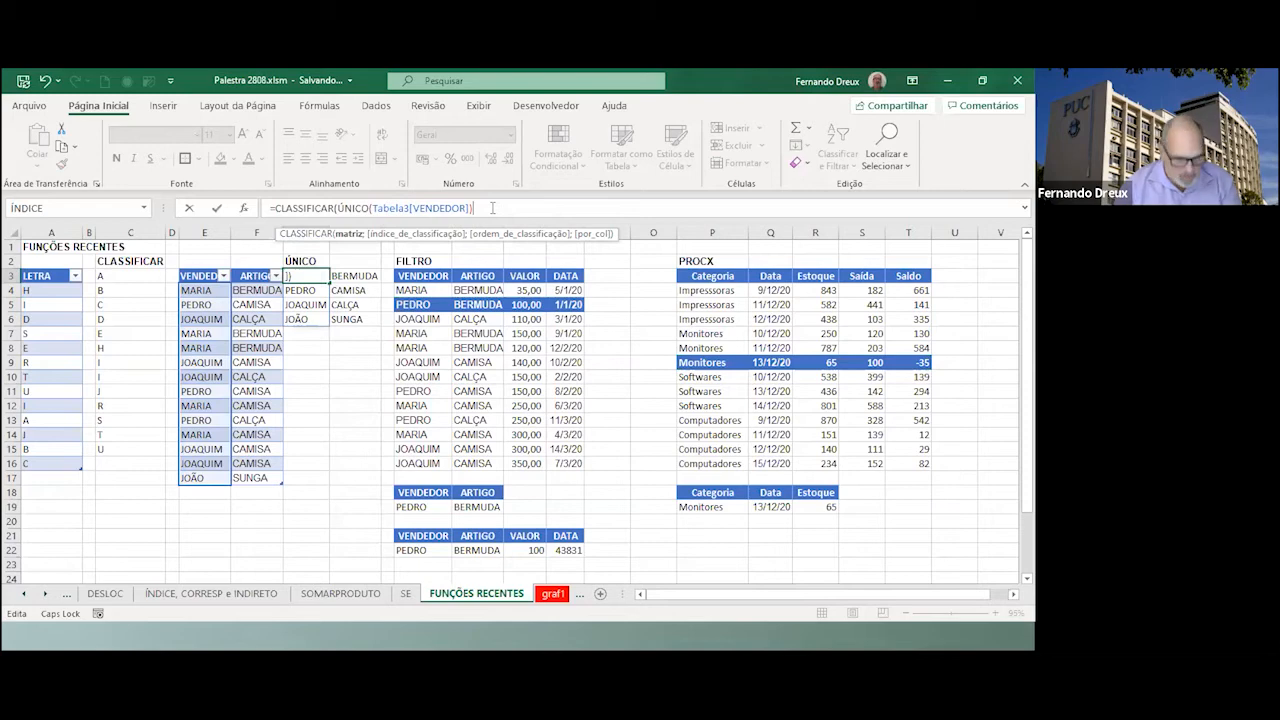
key(Return)
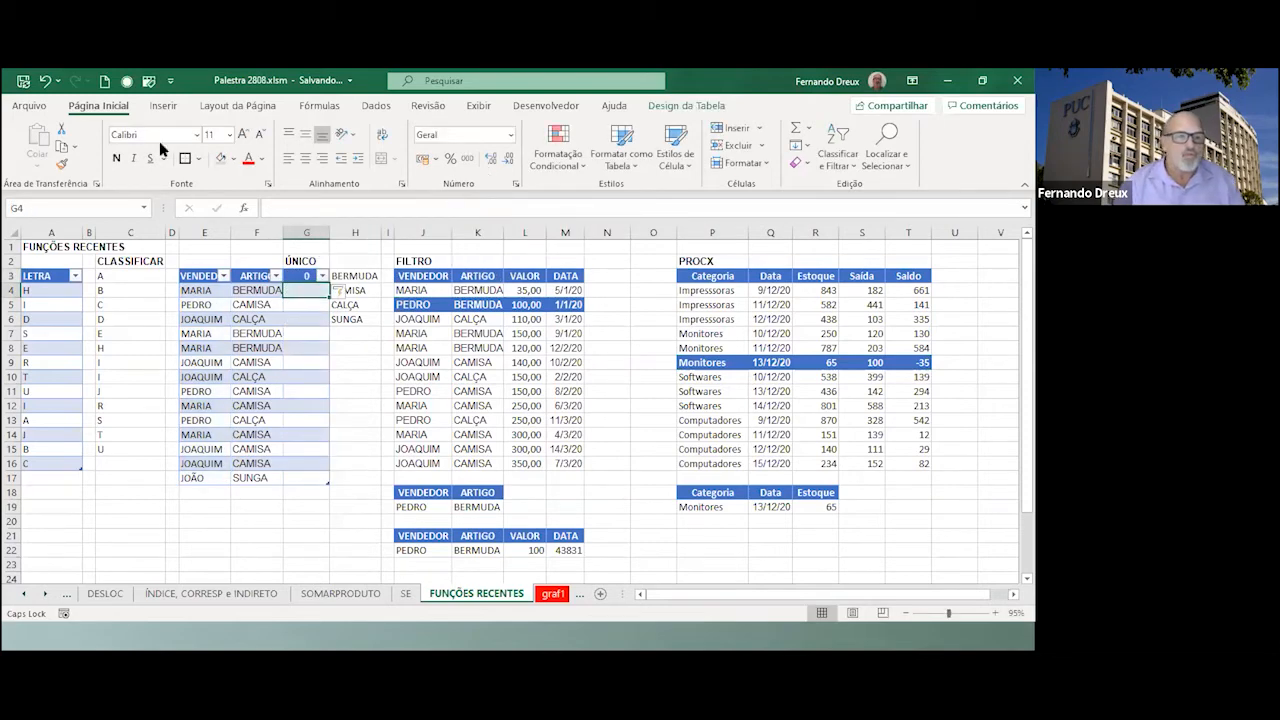
click(46, 80)
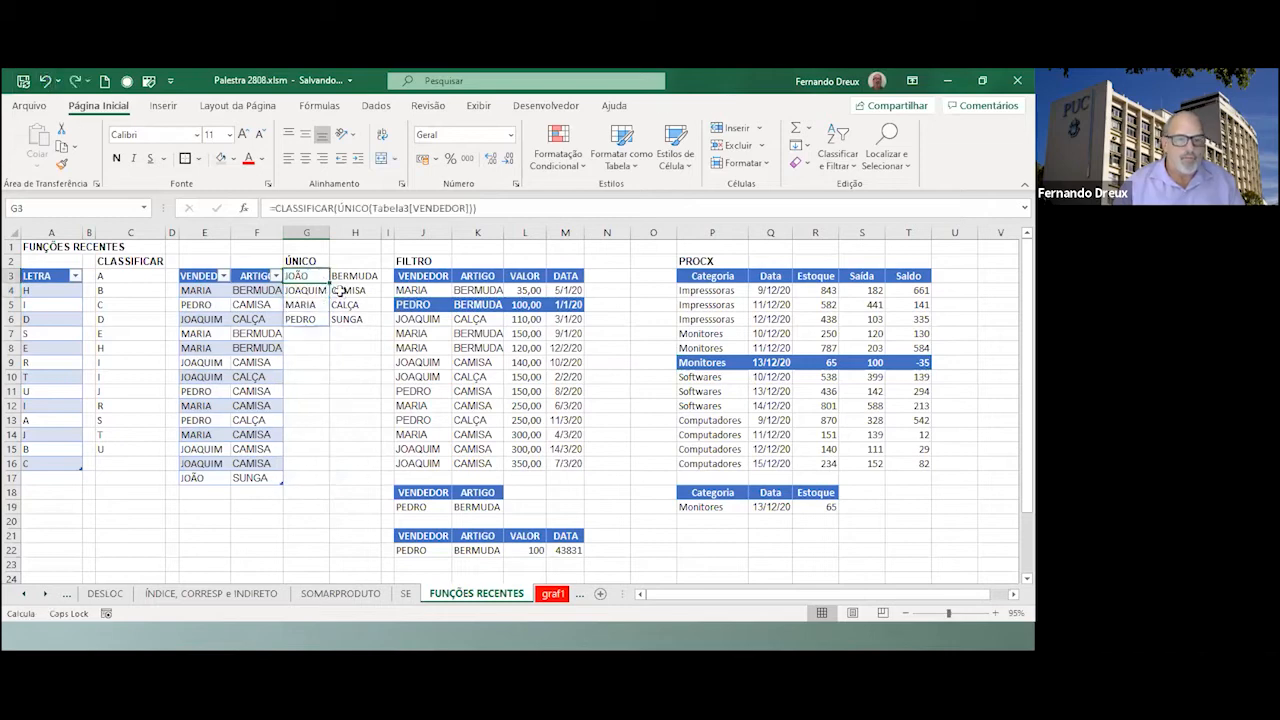
Insert a blank column G before the ÚNICO lists and remove the header fill from G3 by filling down from G2.
click(297, 232)
right_click(297, 232)
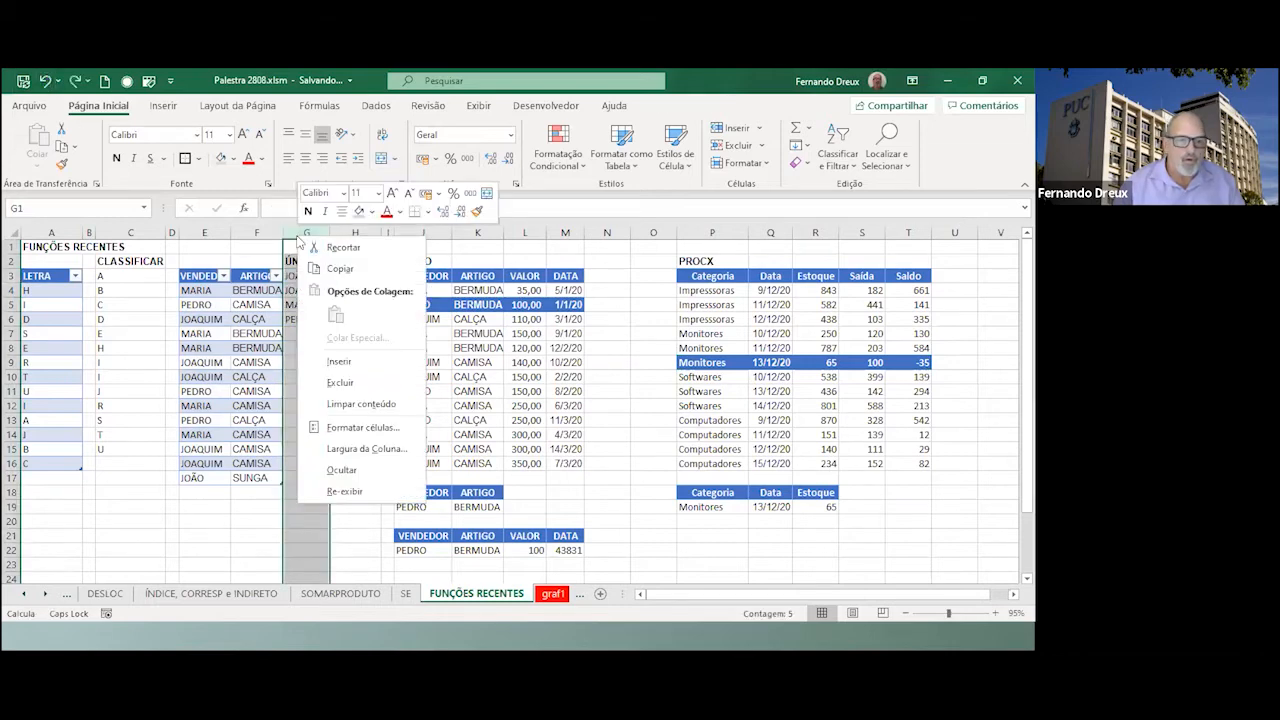
click(340, 362)
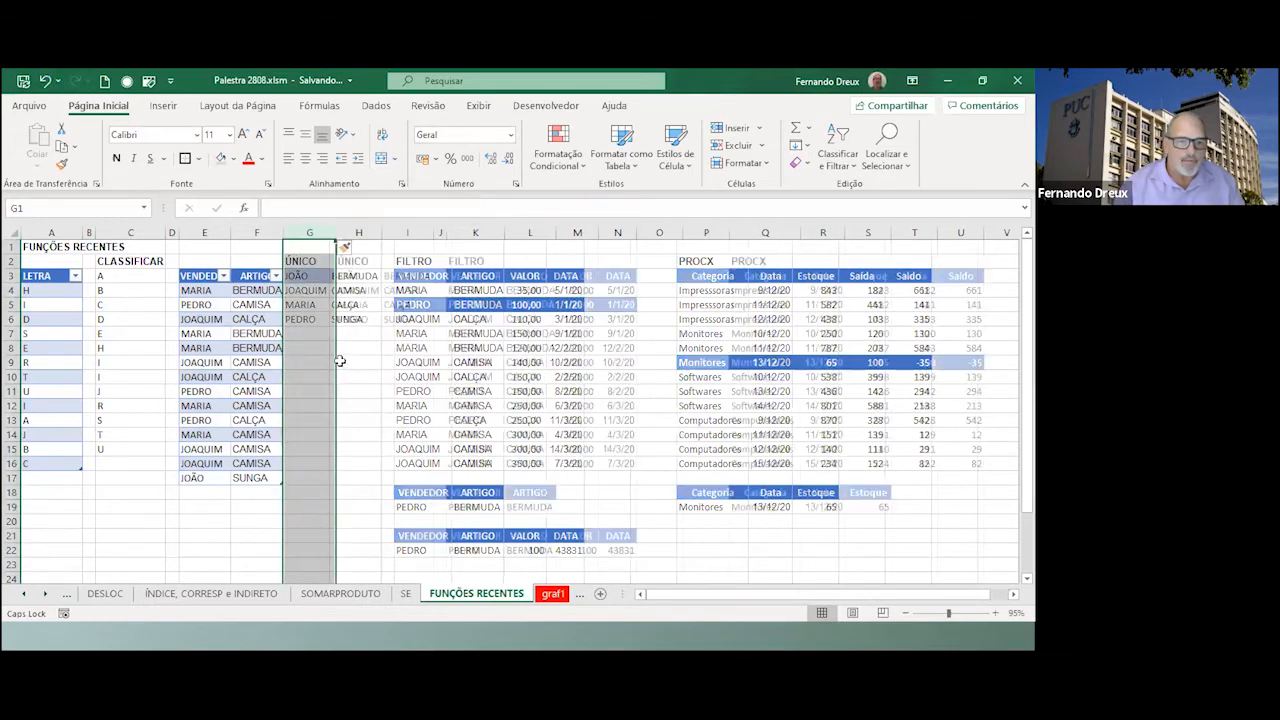
click(306, 237)
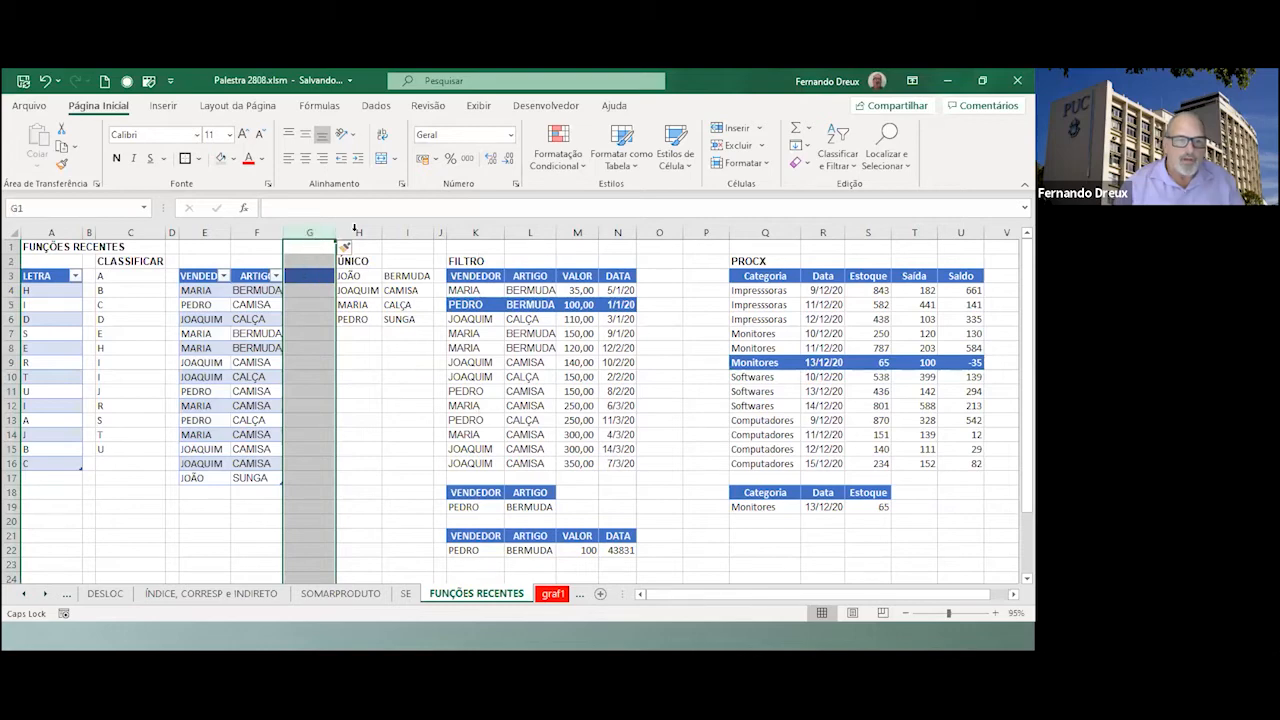
click(356, 231)
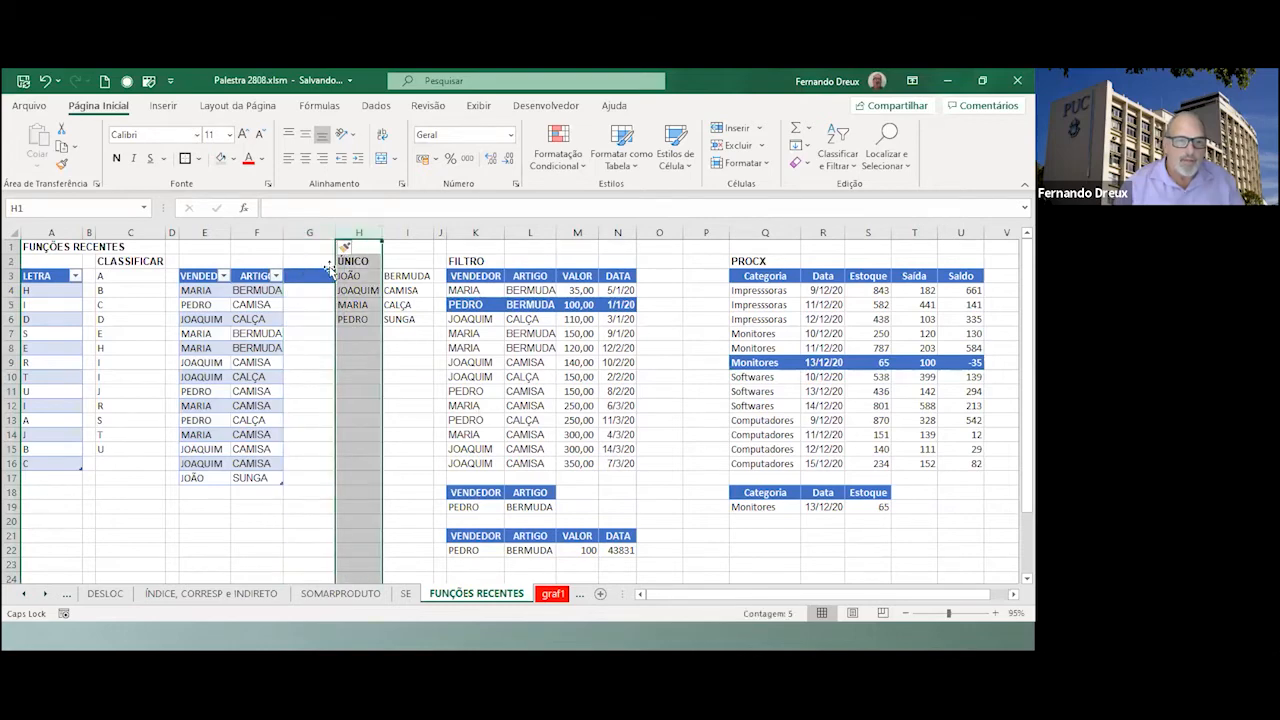
click(318, 262)
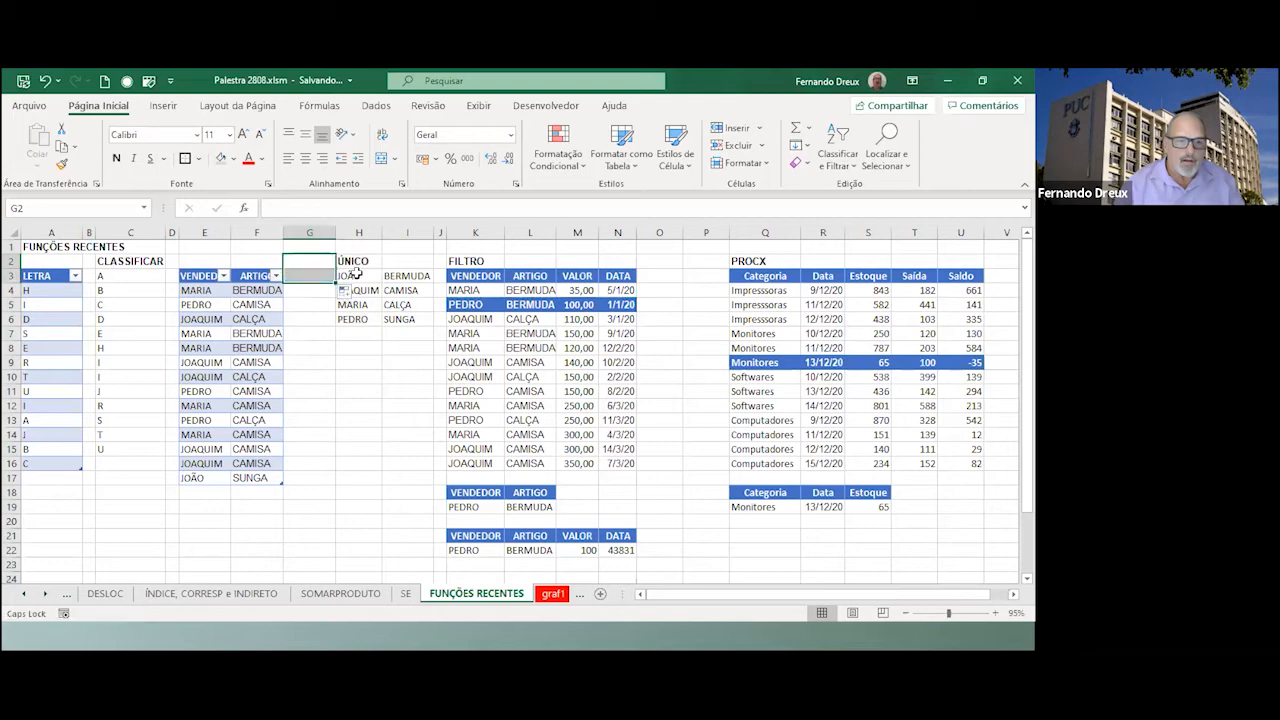
Examine the combined CLASSIFICAR and ÚNICO formula in H3 and its sorted seller list.
click(351, 274)
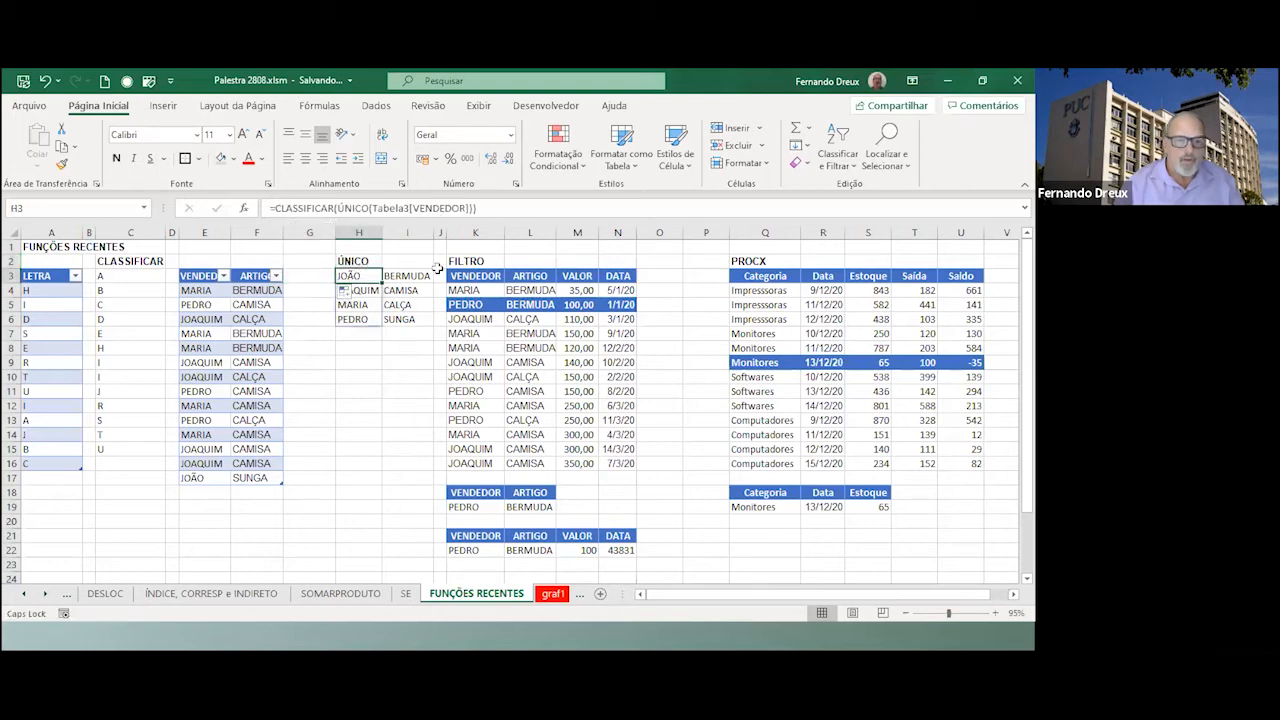
click(366, 362)
click(369, 279)
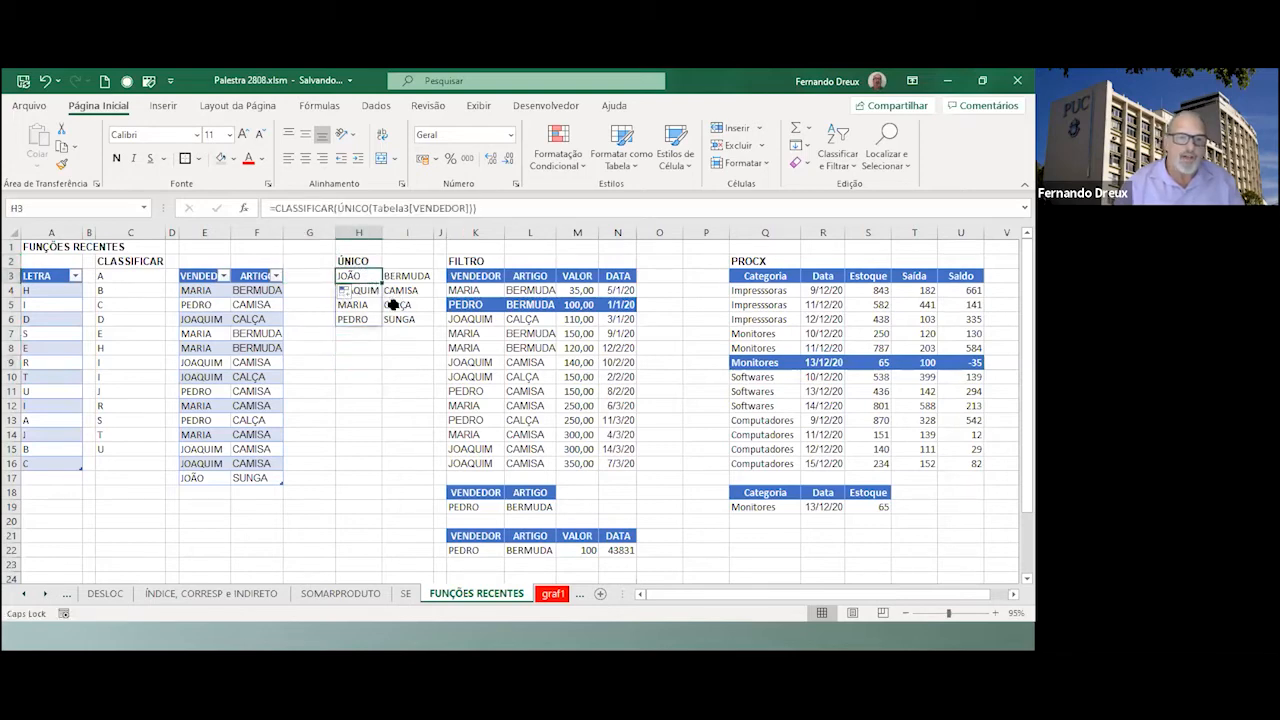
click(364, 388)
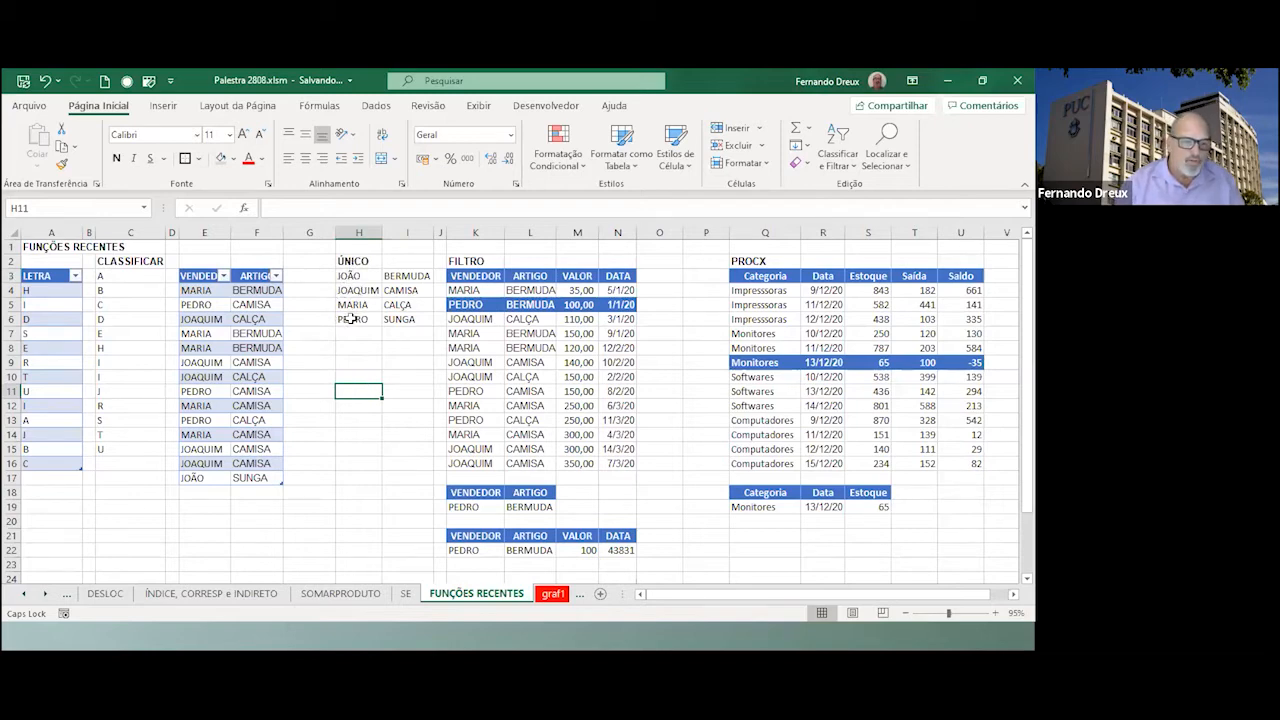
Append a row to the VENDEDOR/ARTIGO table with another seller's first name in E18 and BLUSA in F18.
click(197, 491)
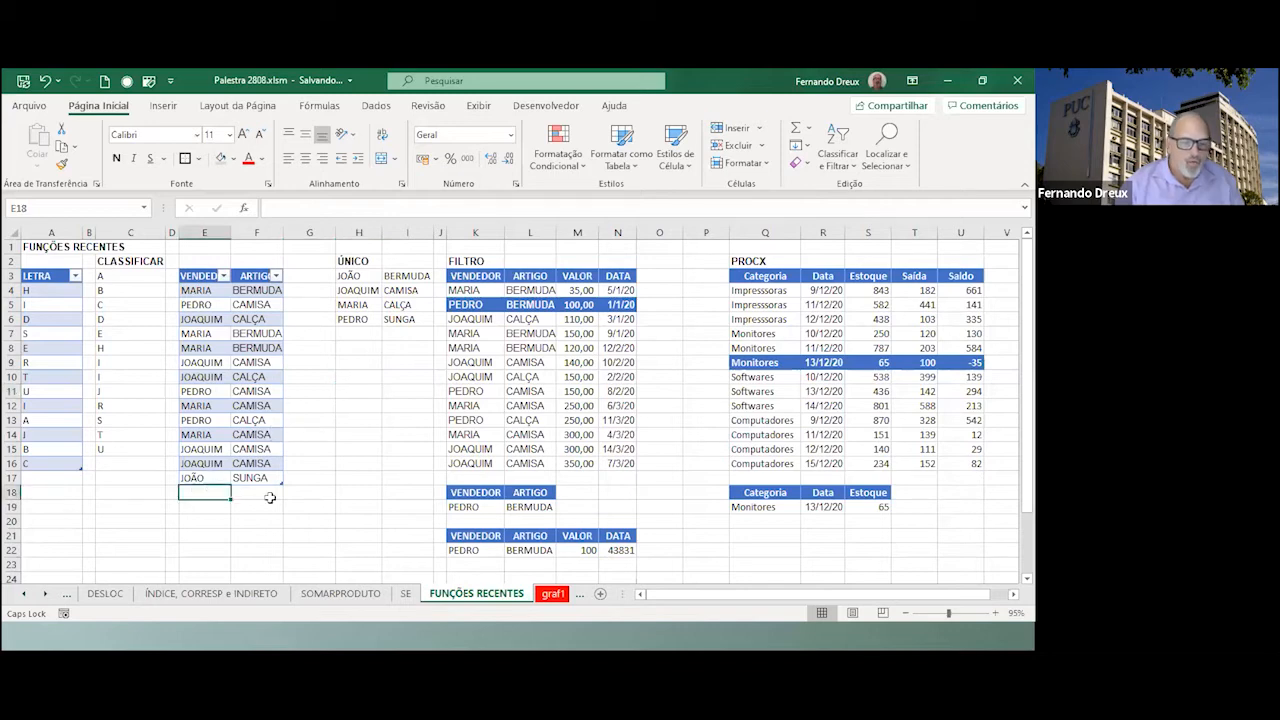
text(ANA)
key(Return)
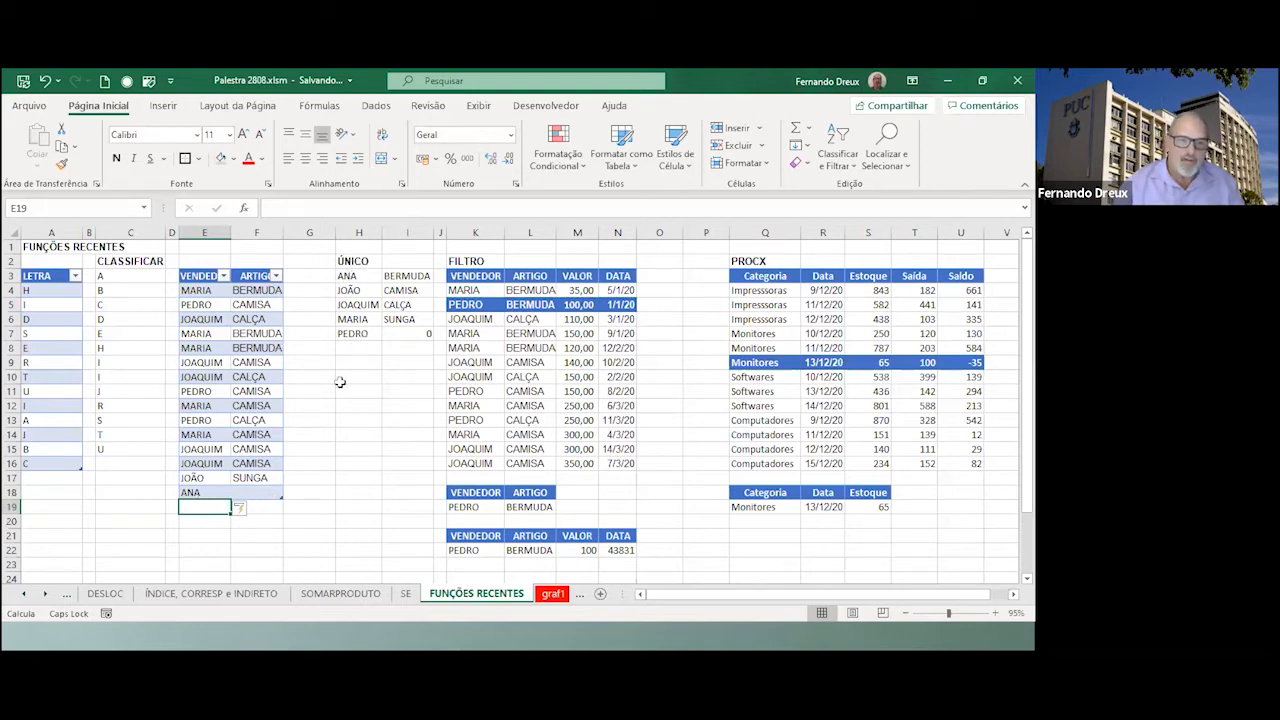
click(270, 488)
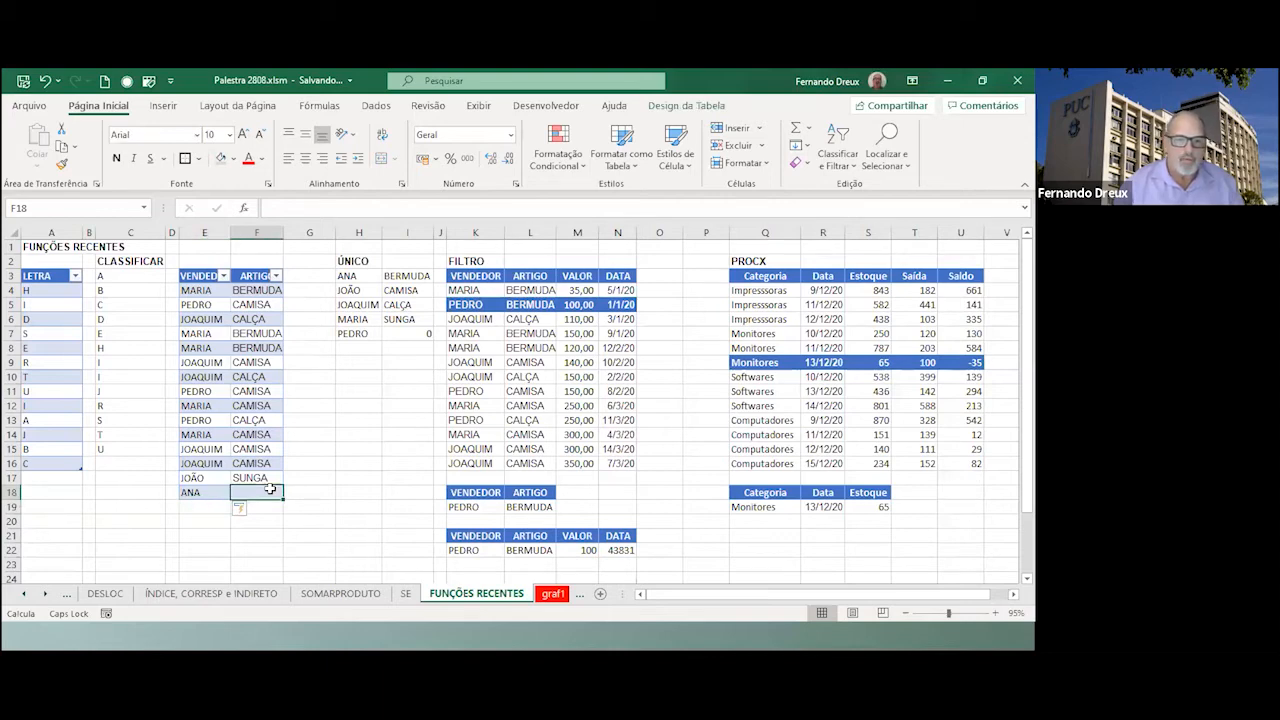
text(BLU)
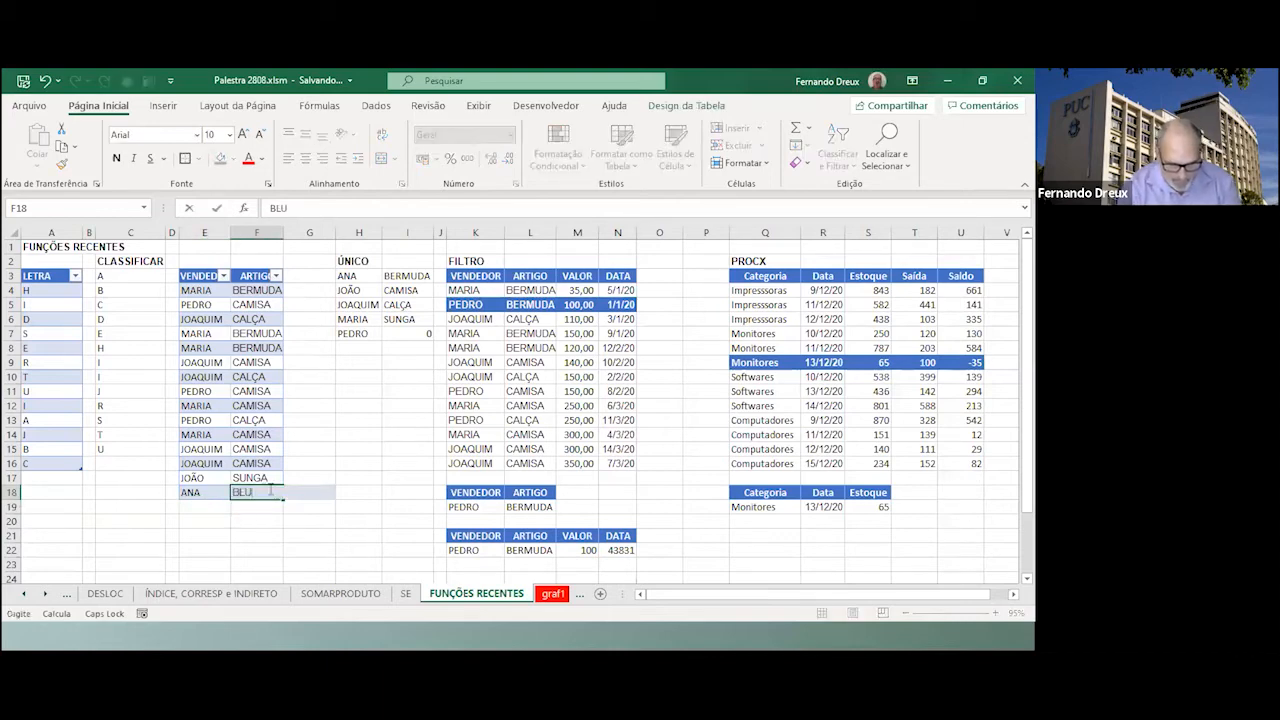
text(SA)
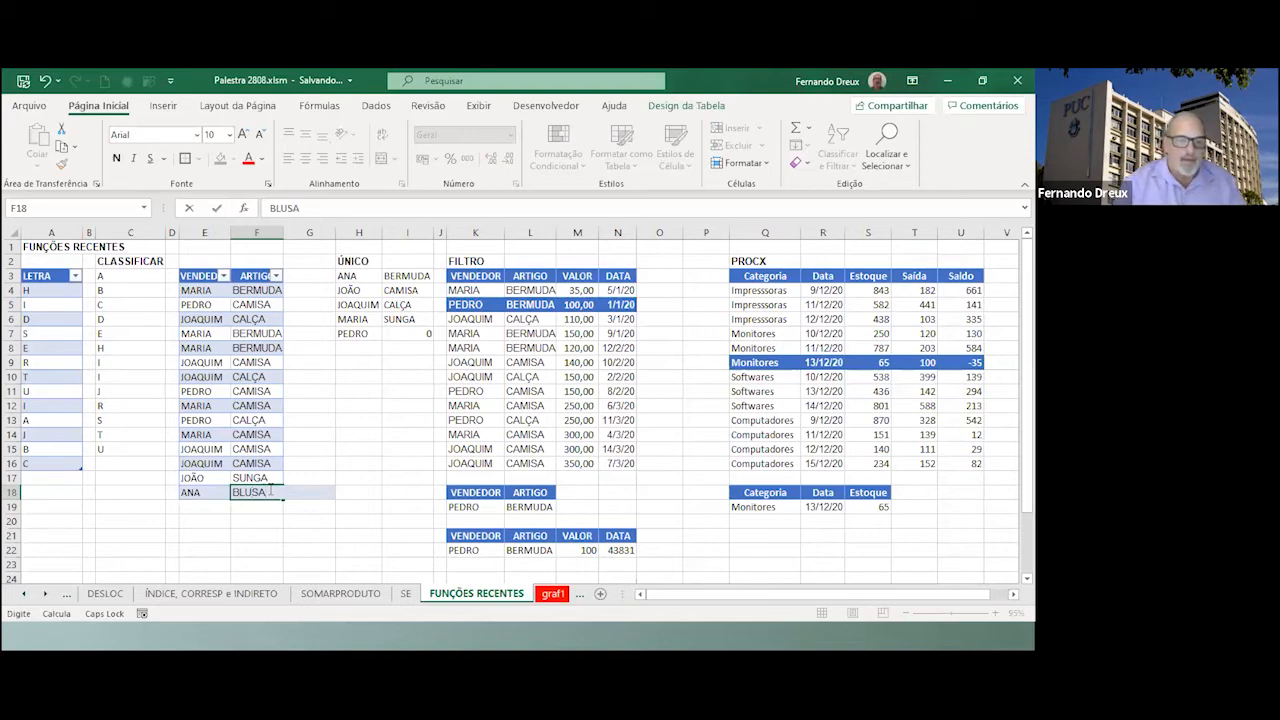
key(Return)
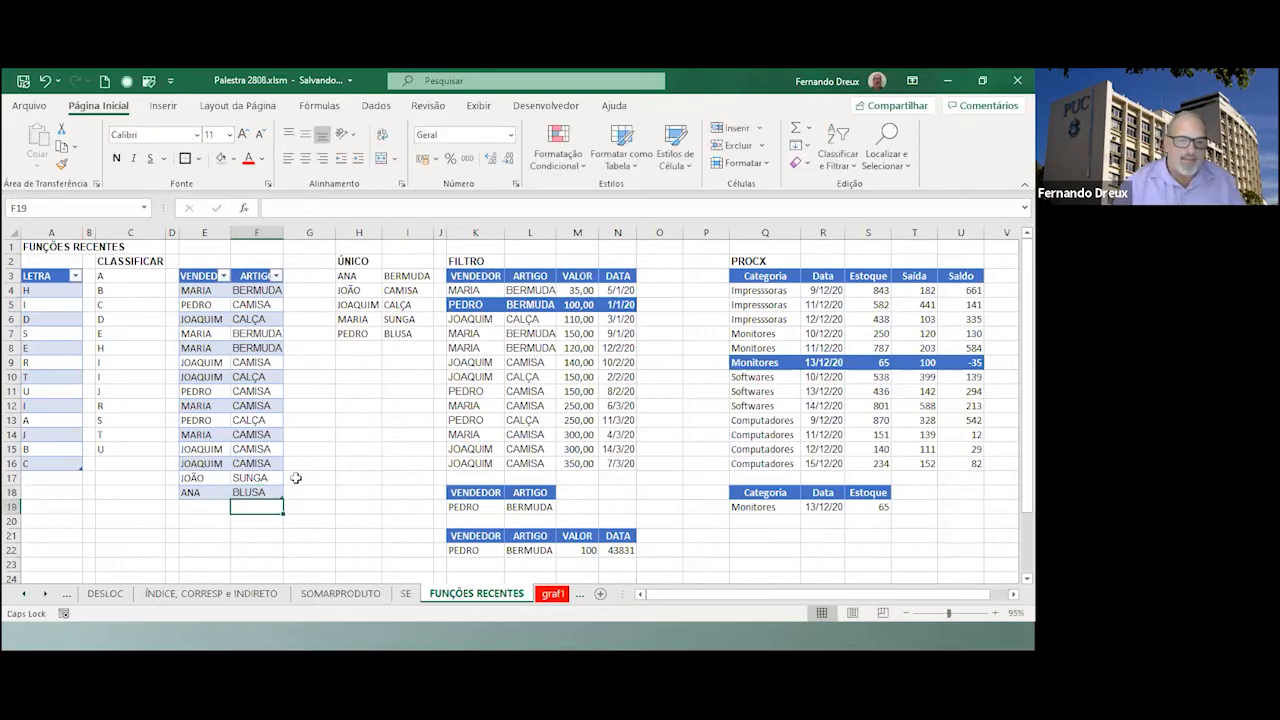
Wrap the ÚNICO formula for the ARTIGO column in I3 in a sorting function, enclosing it in parentheses.
click(405, 280)
click(275, 209)
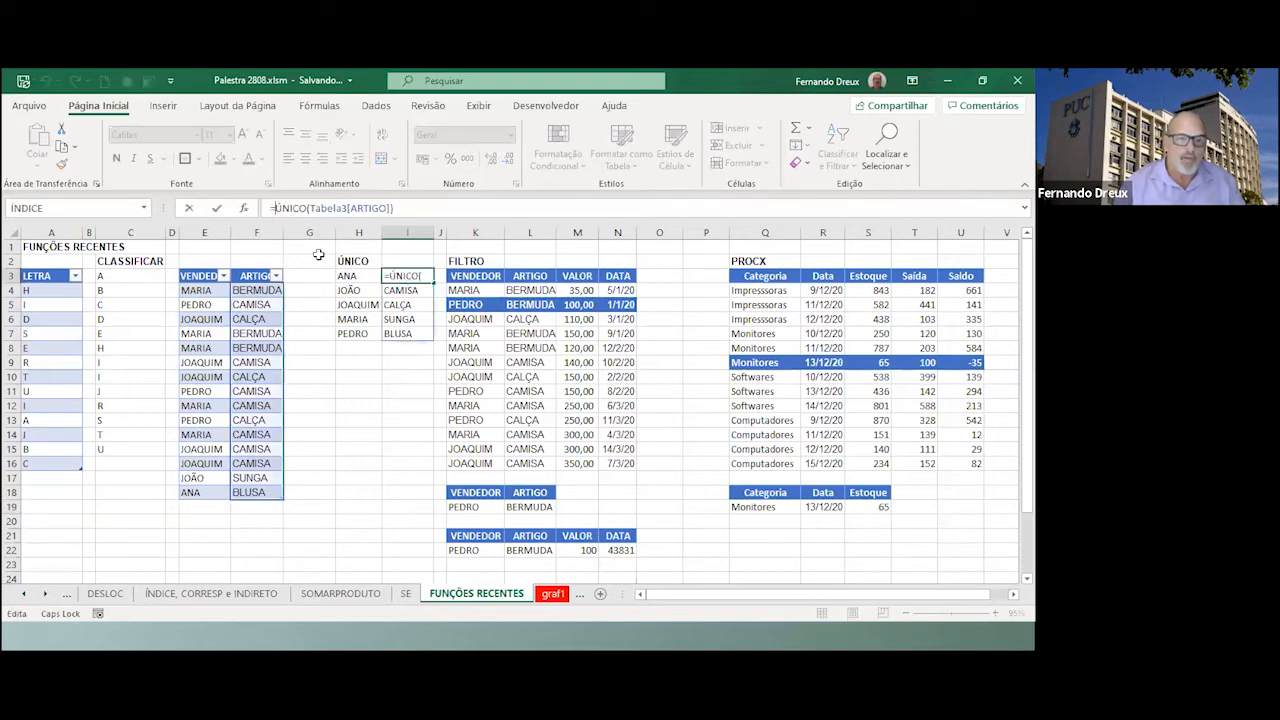
text(CALSSIFICA)
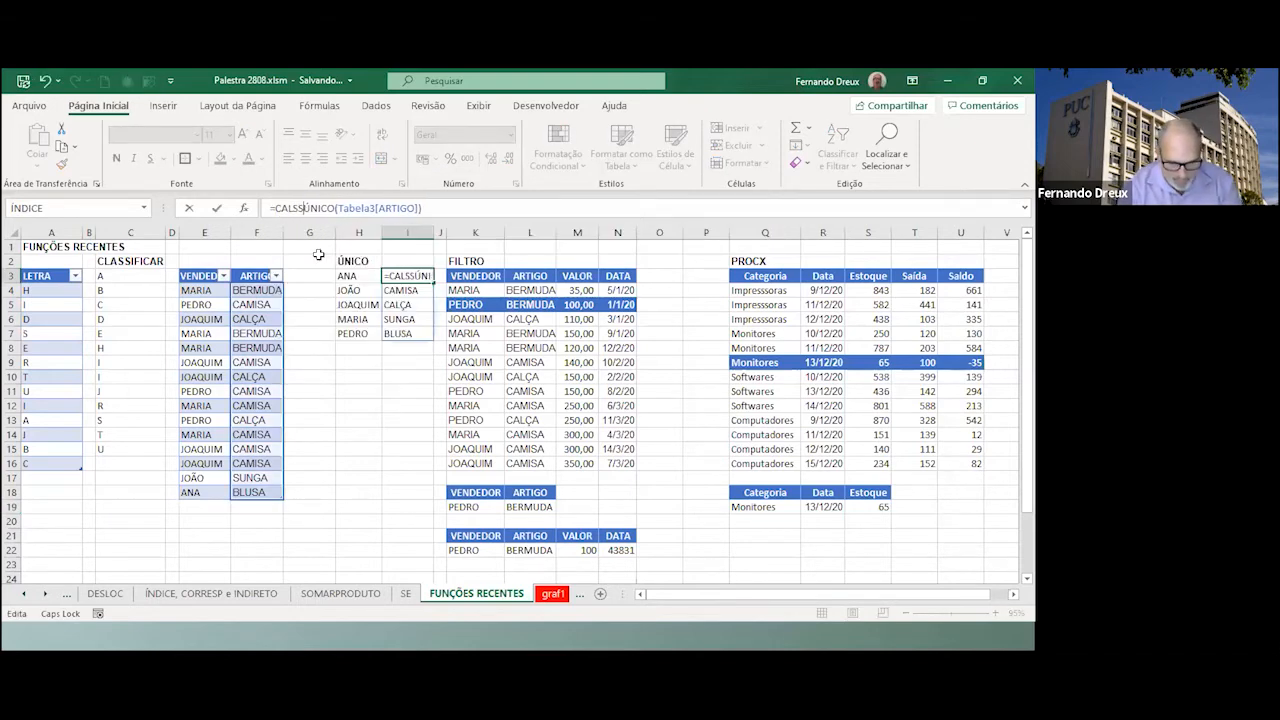
text(R)
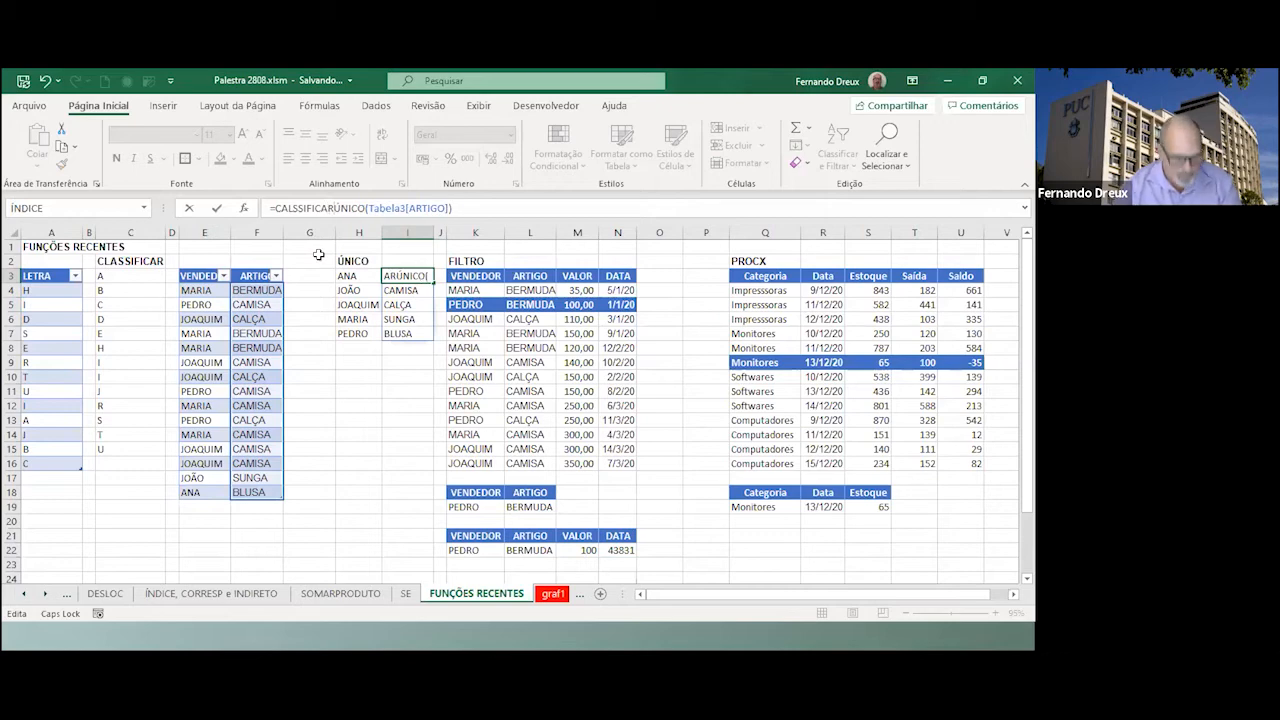
click(420, 275)
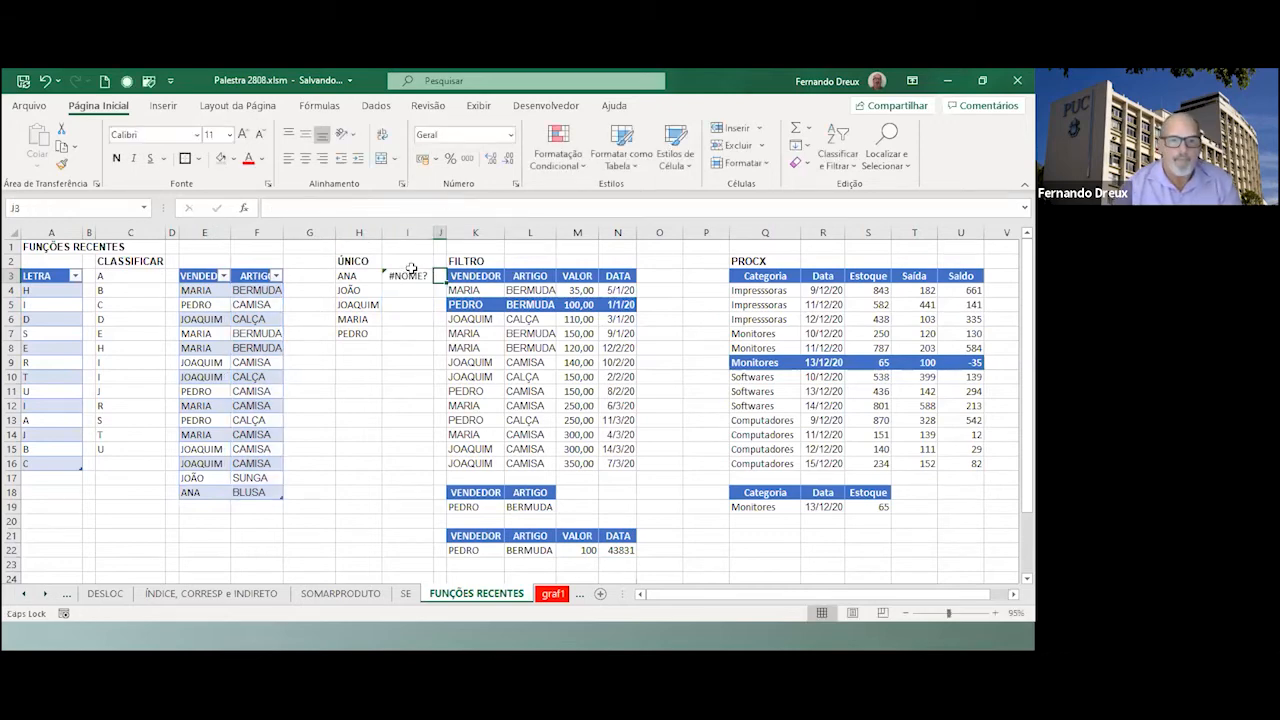
click(334, 207)
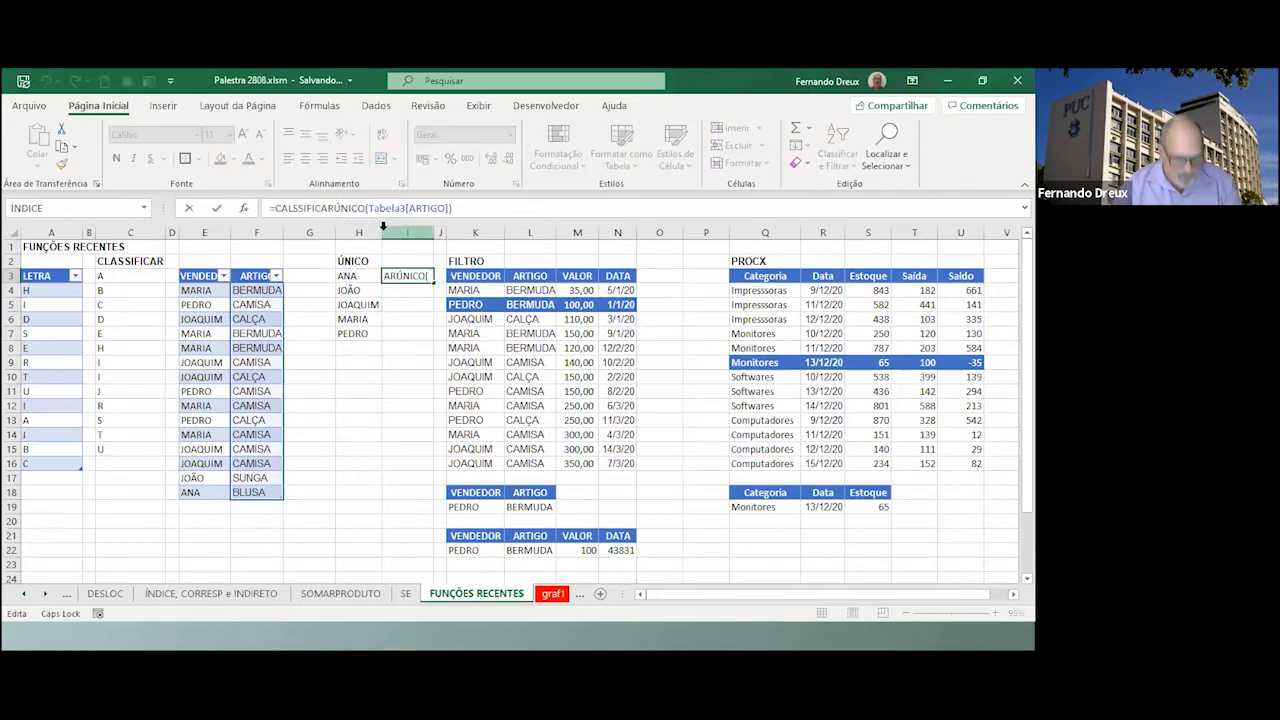
text(()
click(470, 207)
text())
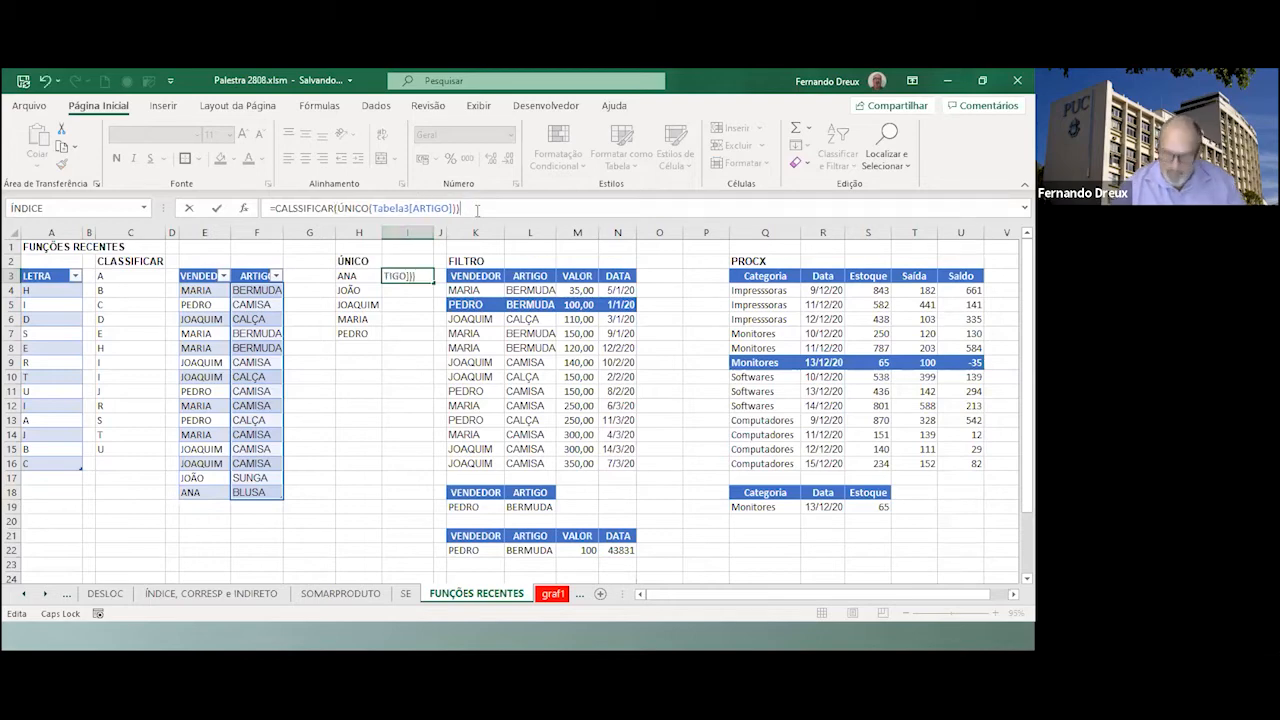
key(Return)
Correct the misspelled function name in the I3 formula to CLASSIFICAR.
click(398, 277)
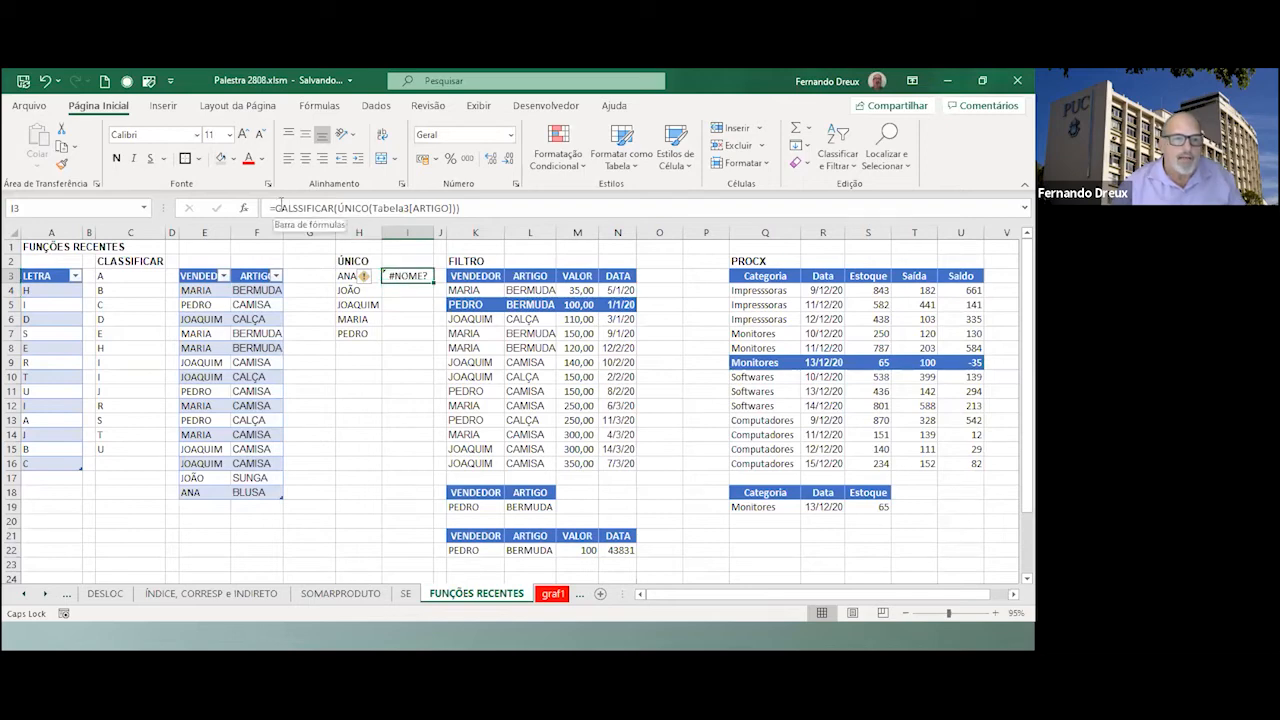
click(282, 207)
drag(283, 207, 296, 209)
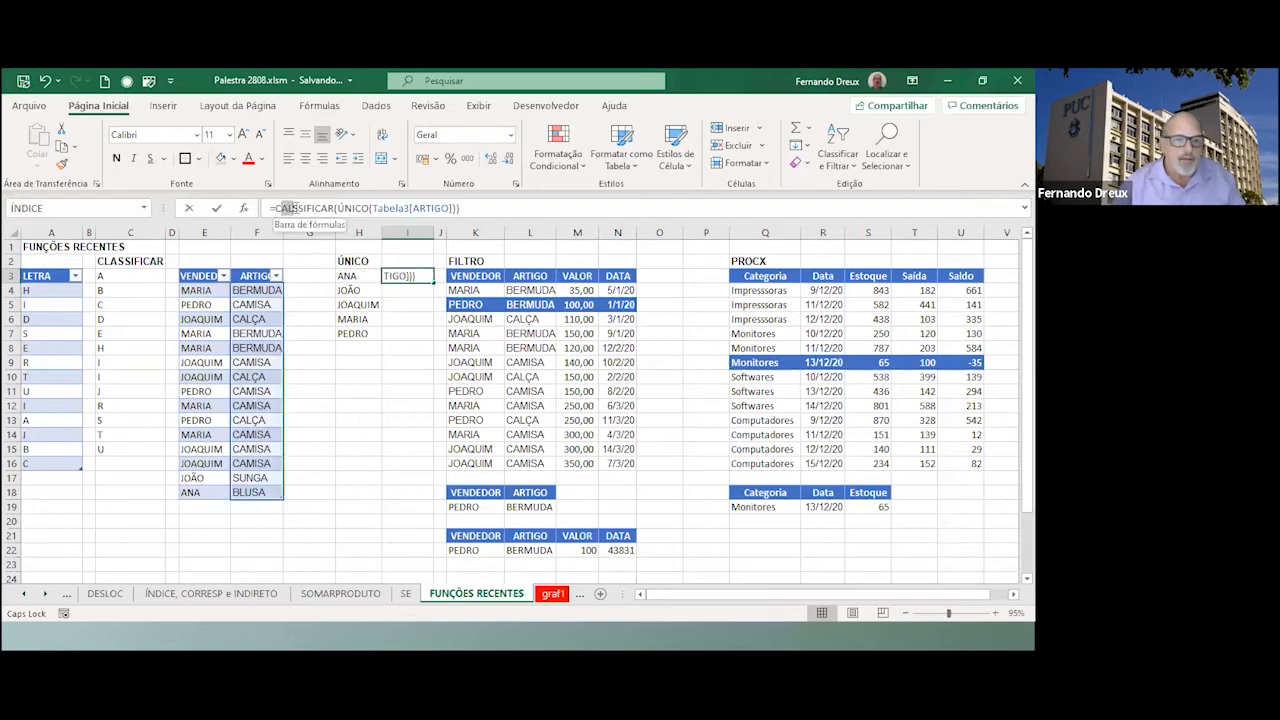
text(LA)
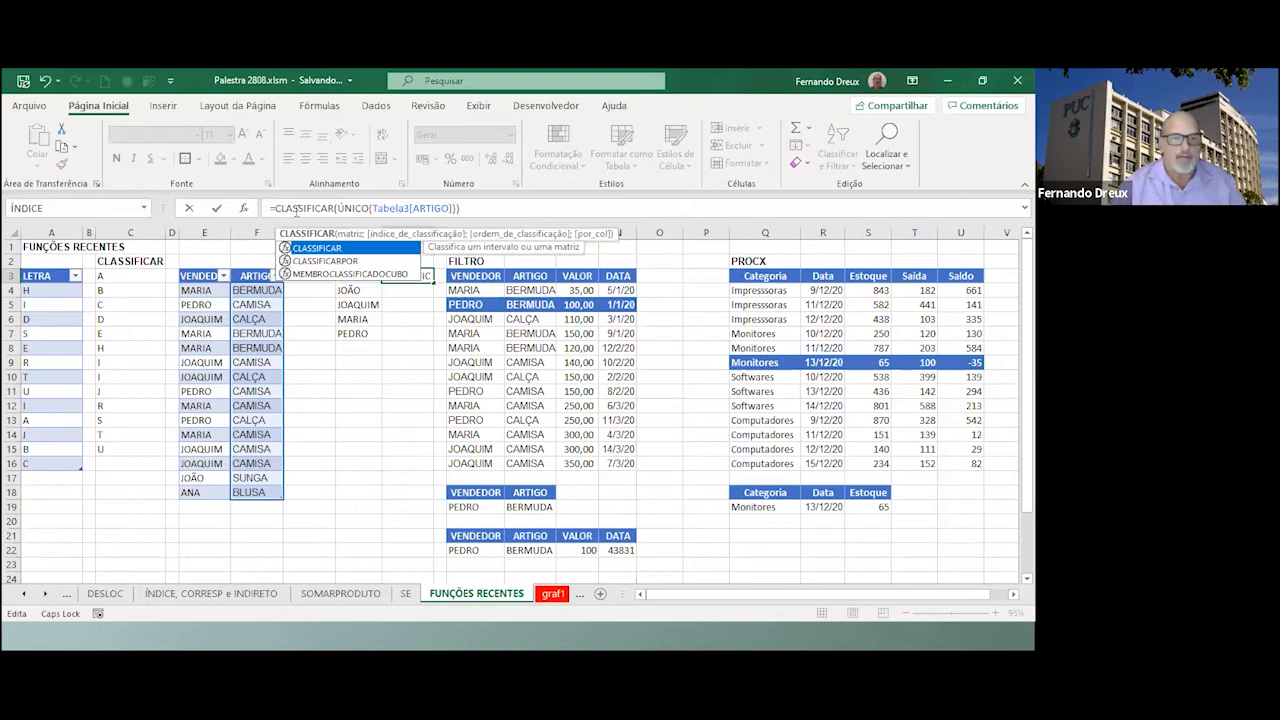
key(Return)
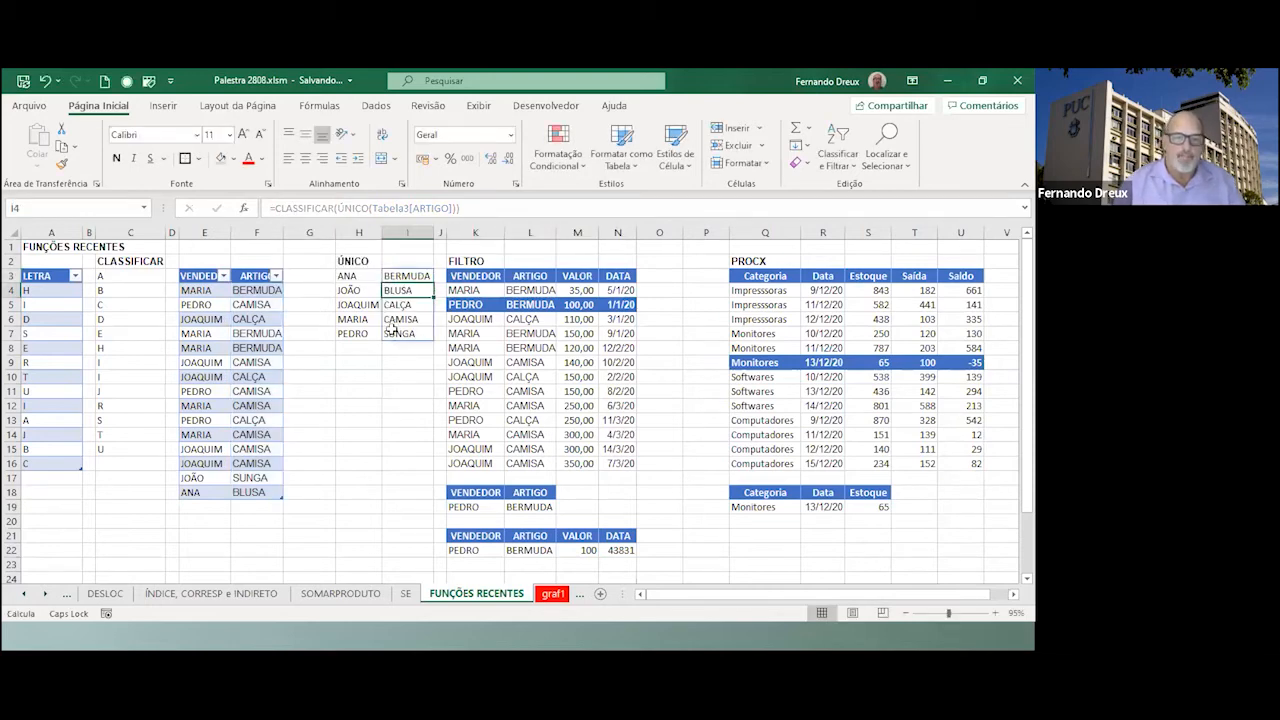
click(117, 262)
click(332, 261)
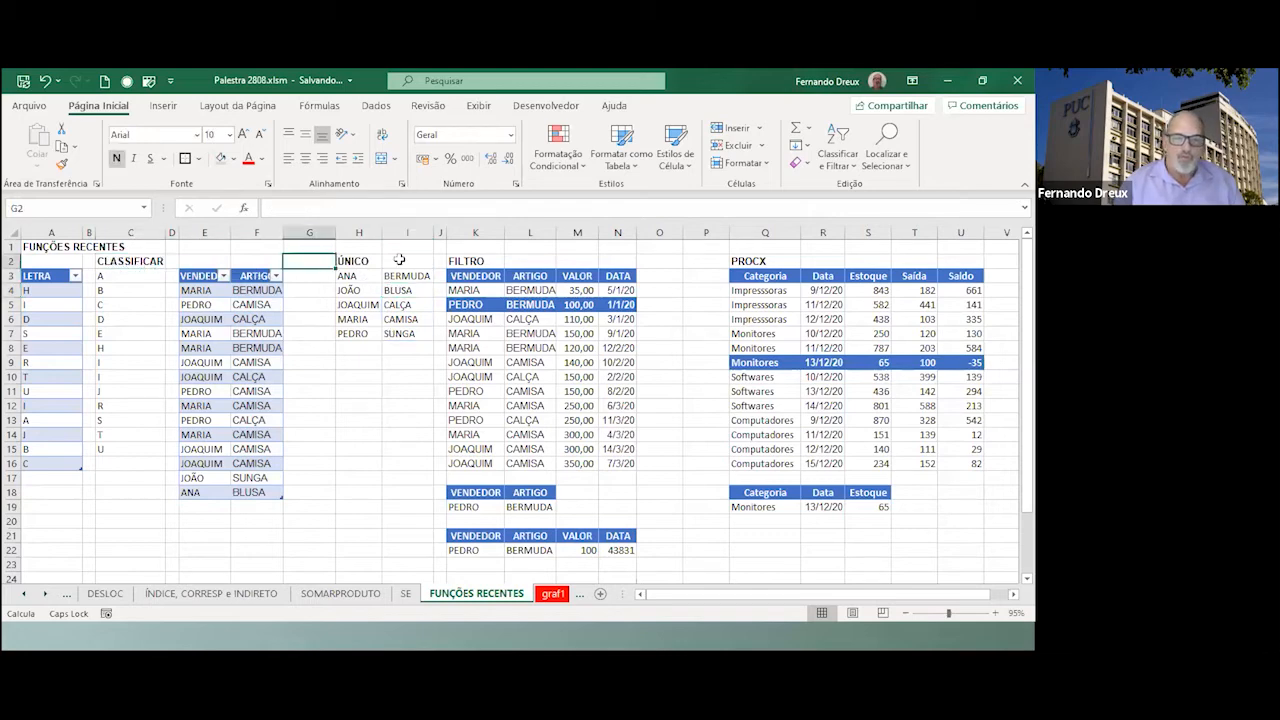
click(343, 259)
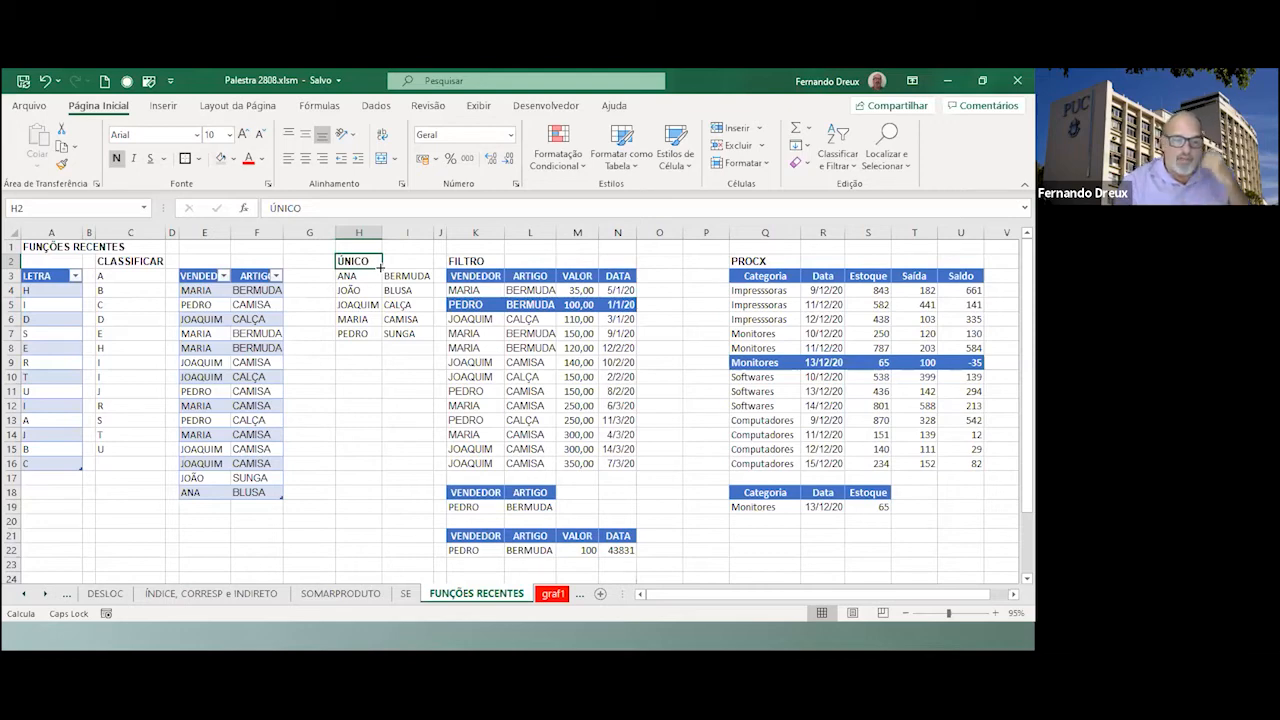
click(352, 376)
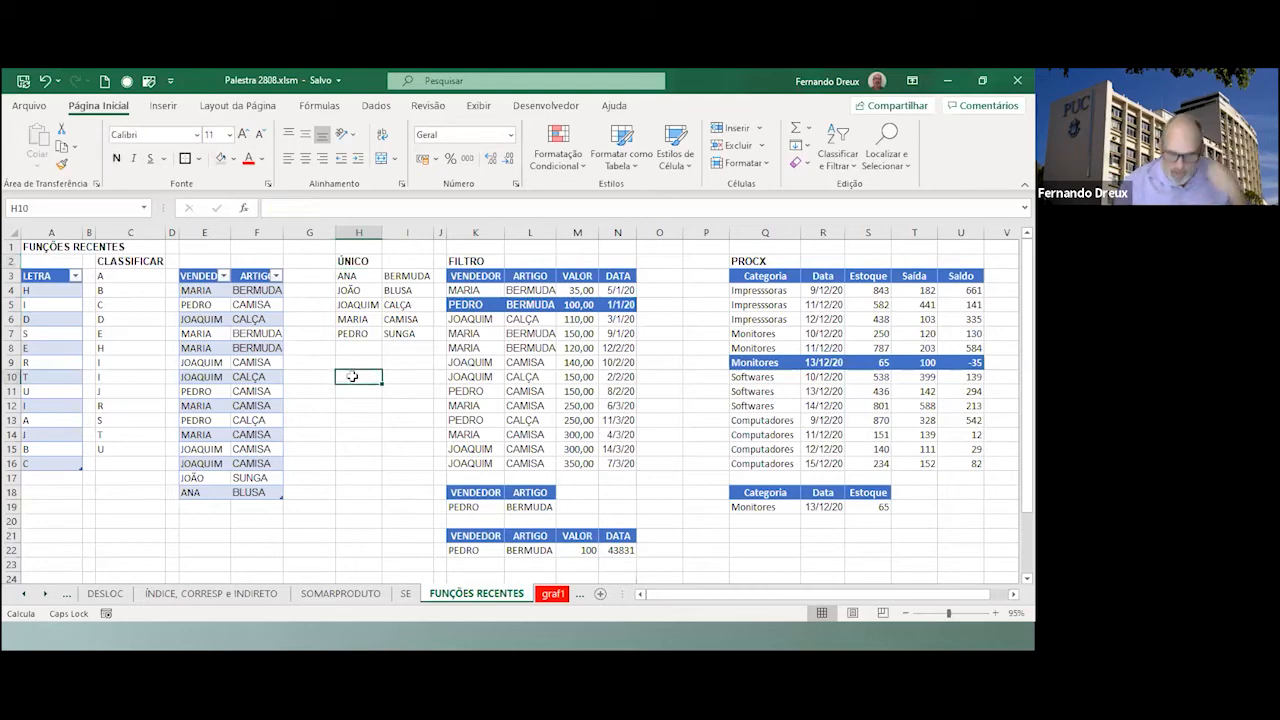
text(=CLA)
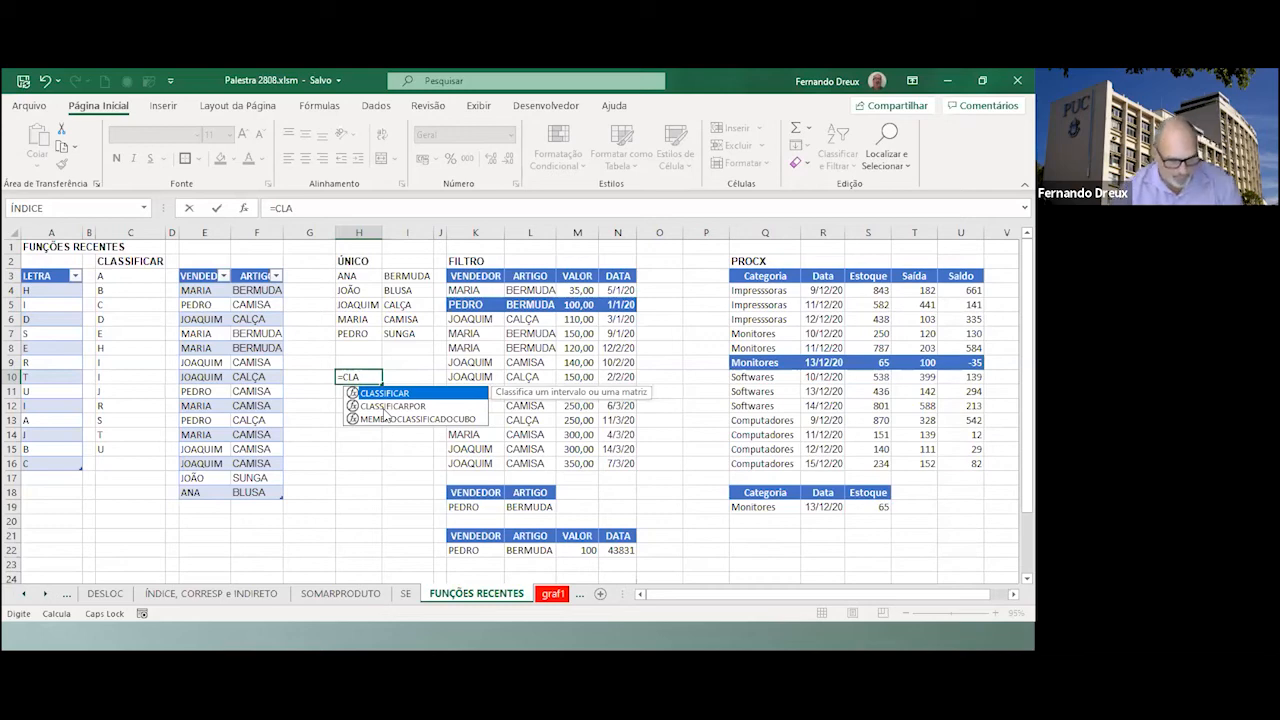
key(Escape)
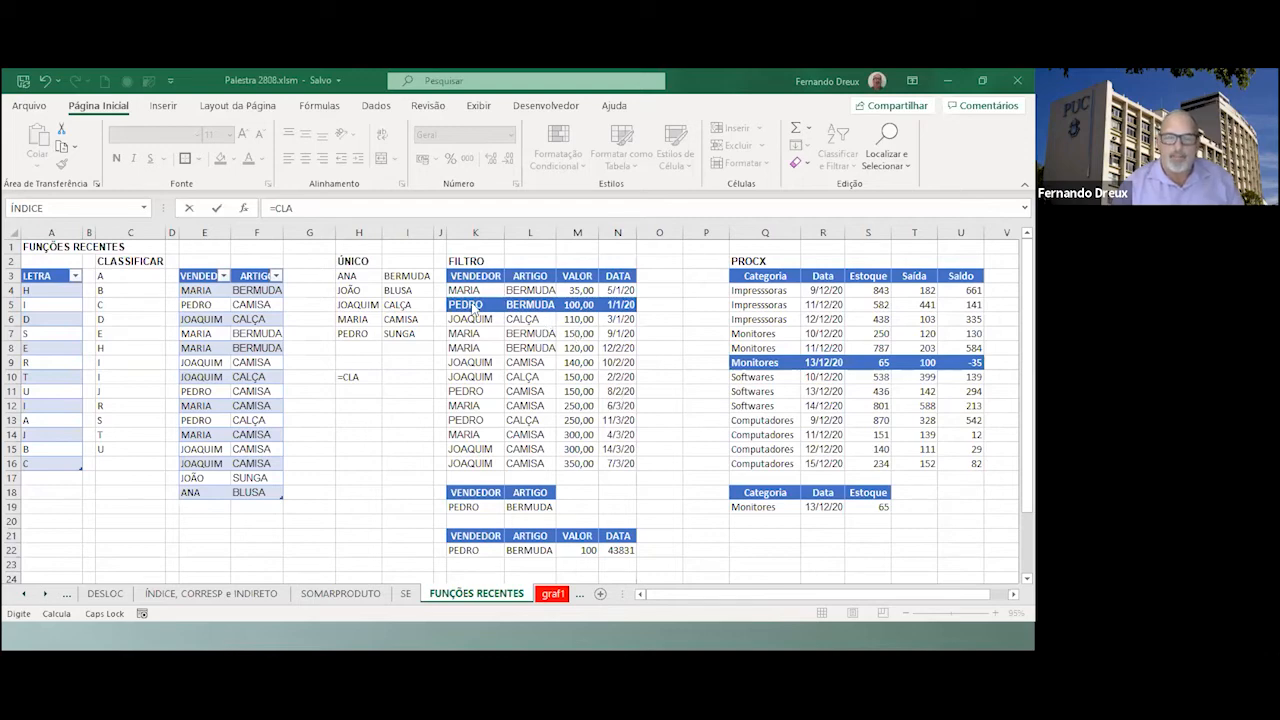
click(455, 507)
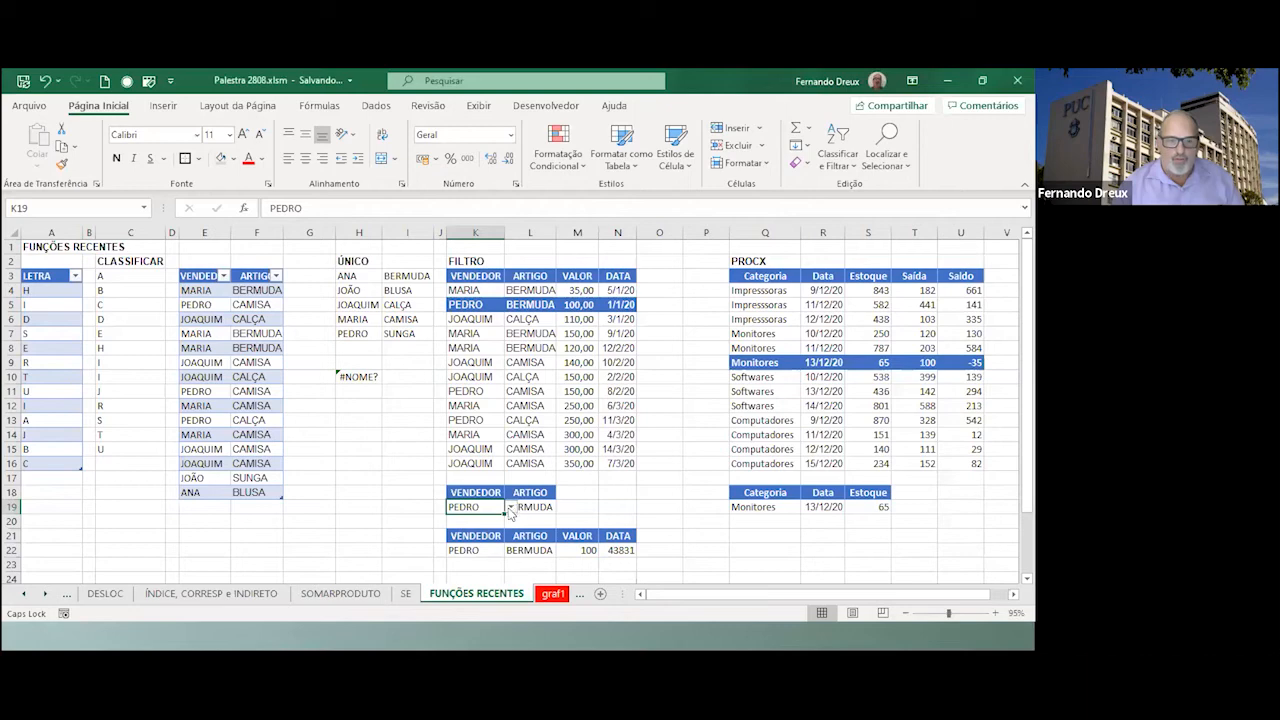
click(368, 380)
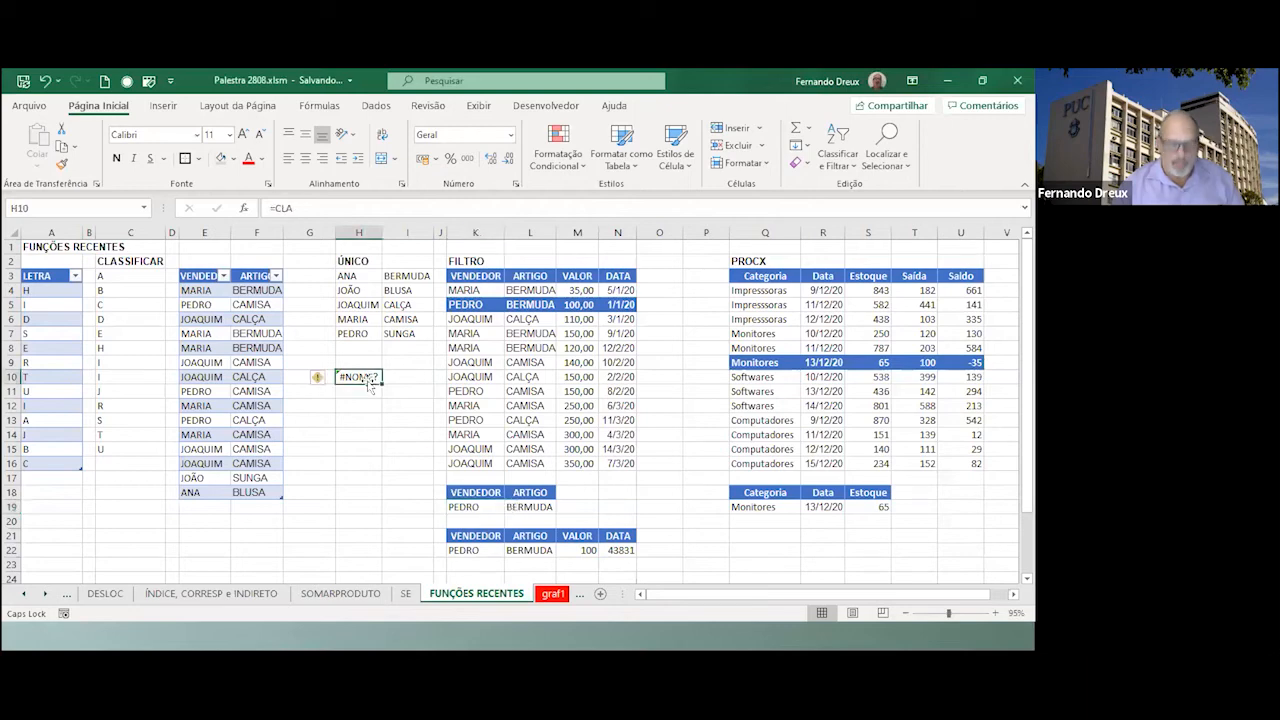
key(Delete)
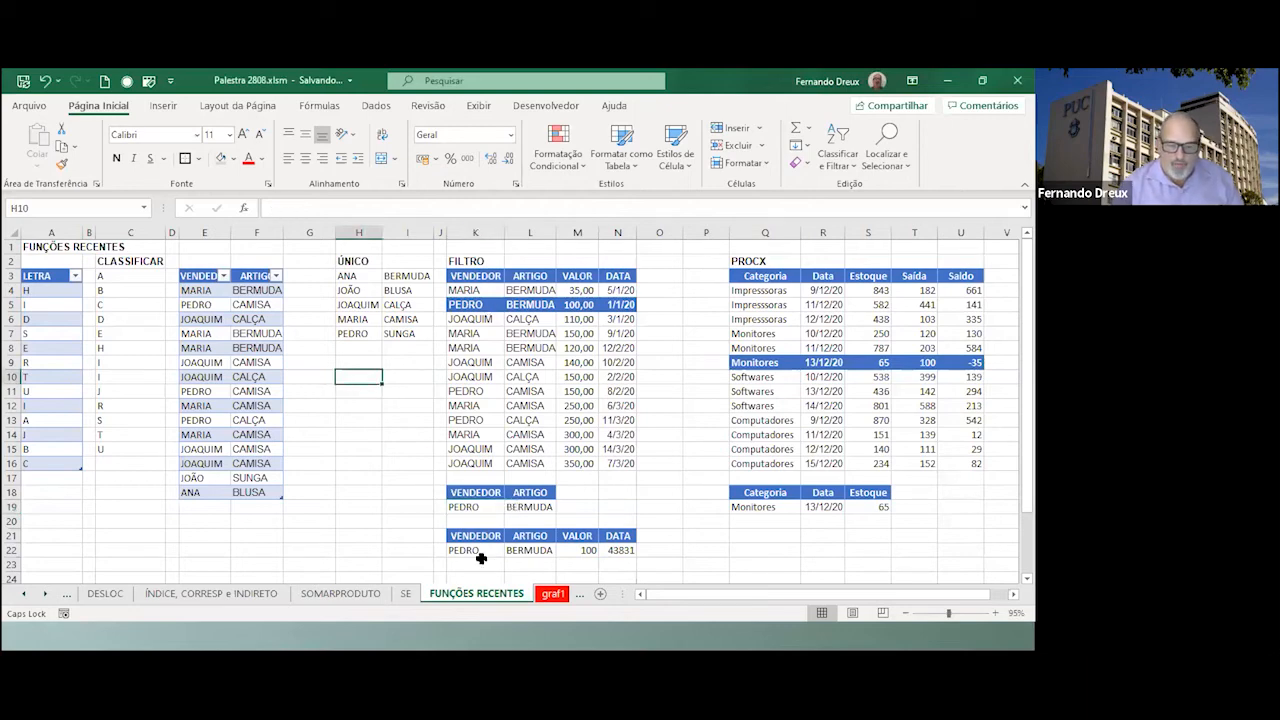
View the seller options offered by the validation list in K19.
click(489, 507)
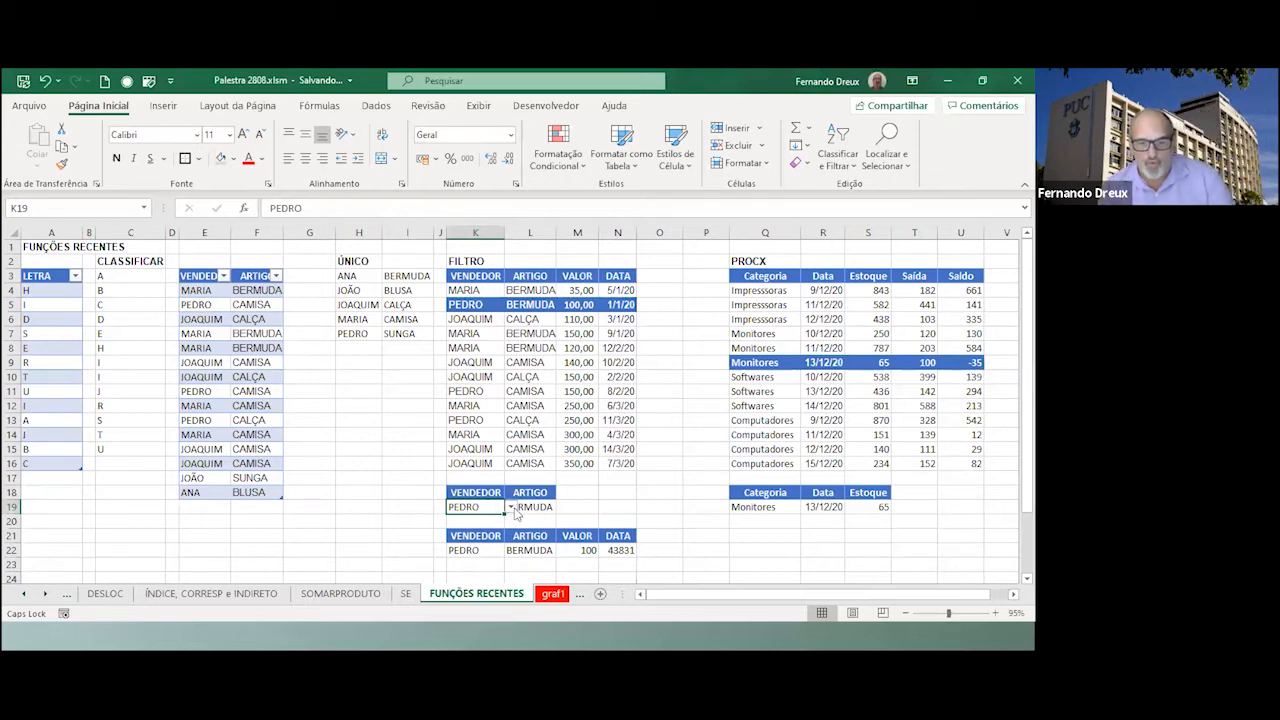
click(512, 508)
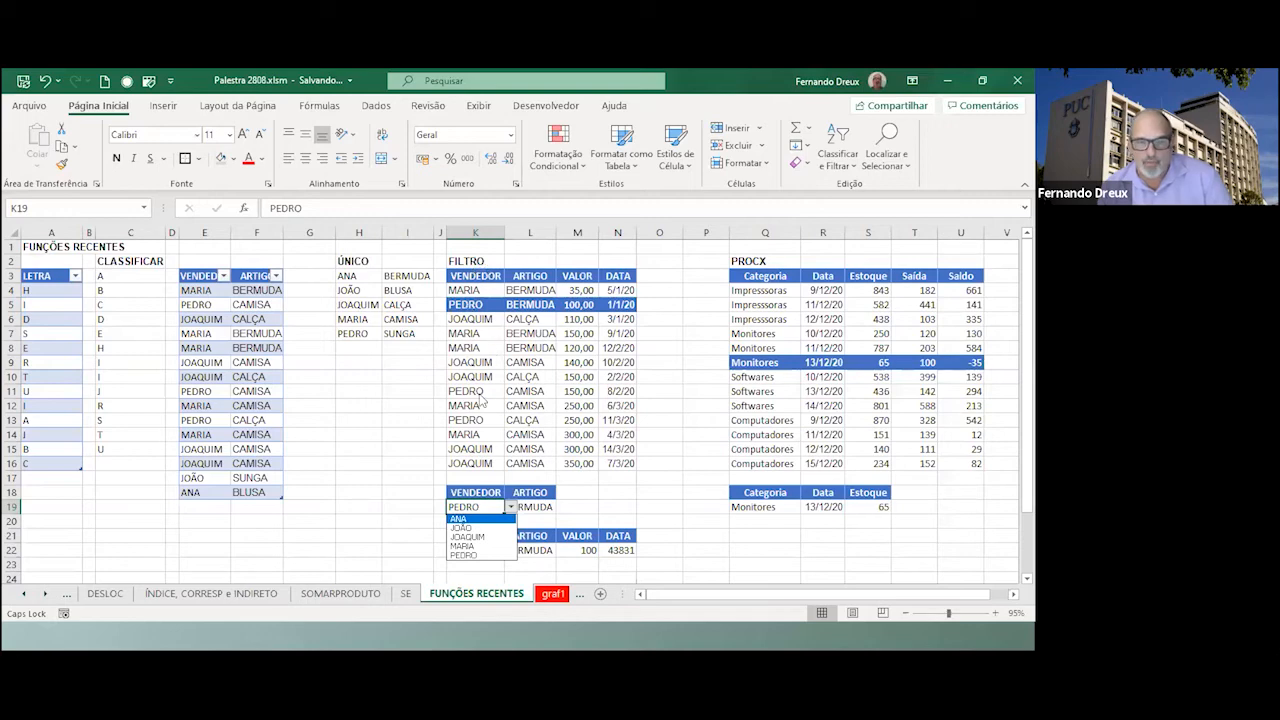
click(362, 358)
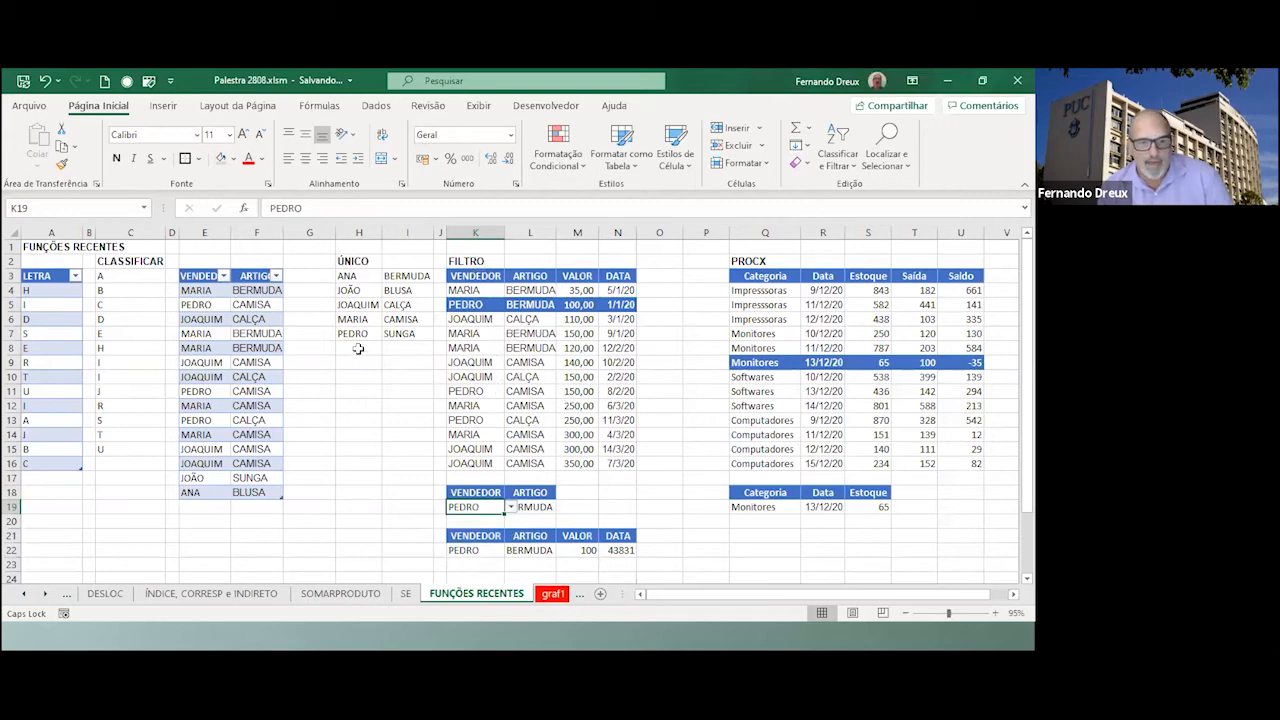
click(360, 348)
Append a row to the VENDEDOR/ARTIGO table with a new seller's first name in E19.
click(210, 508)
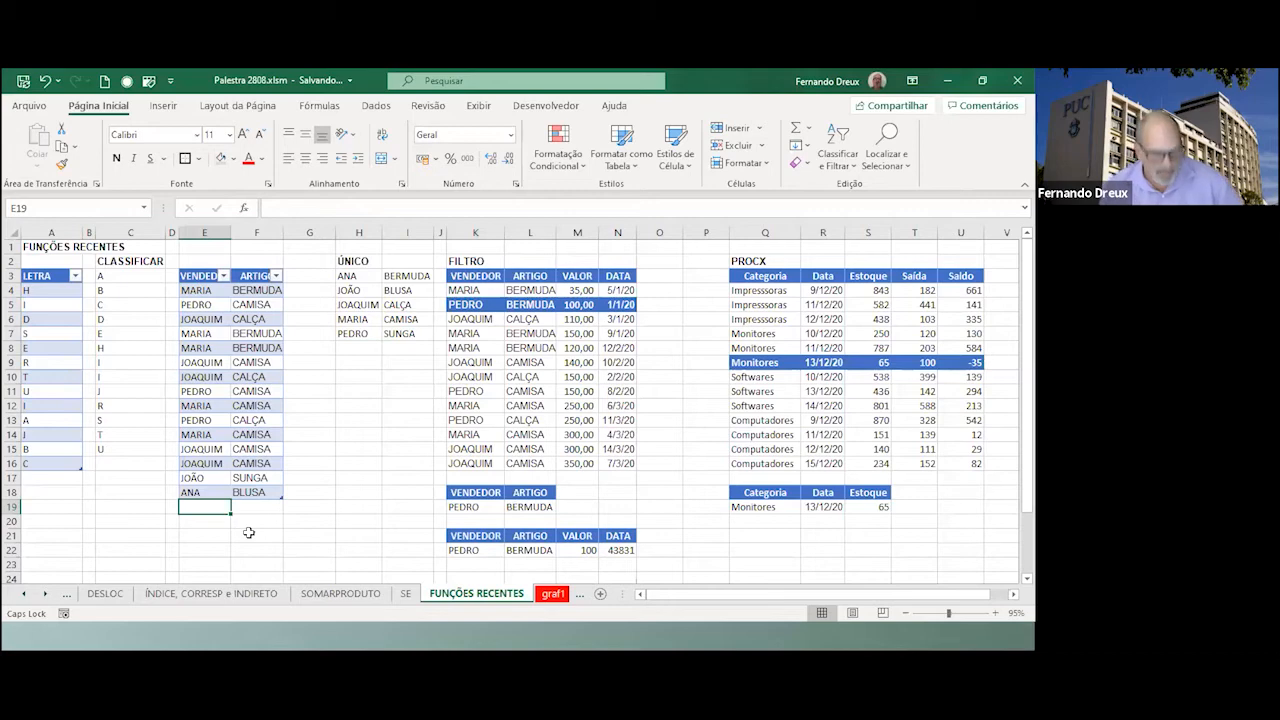
text(MARIACELO)
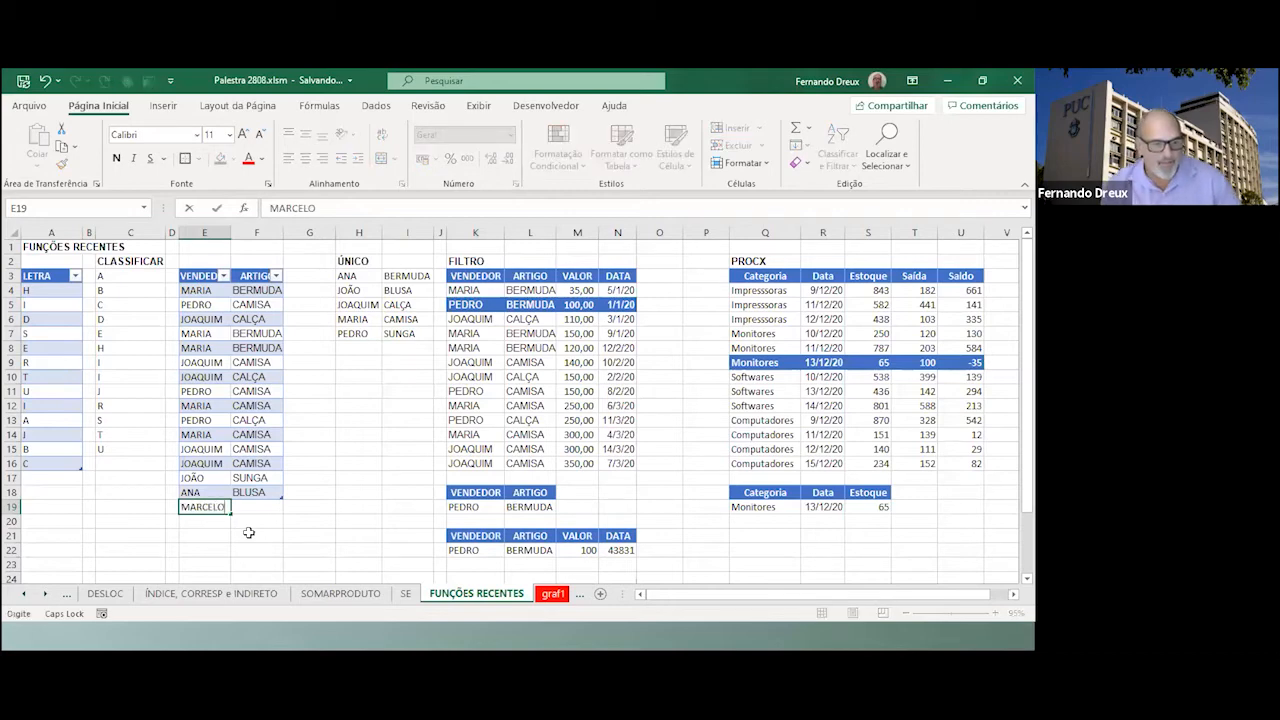
key(Return)
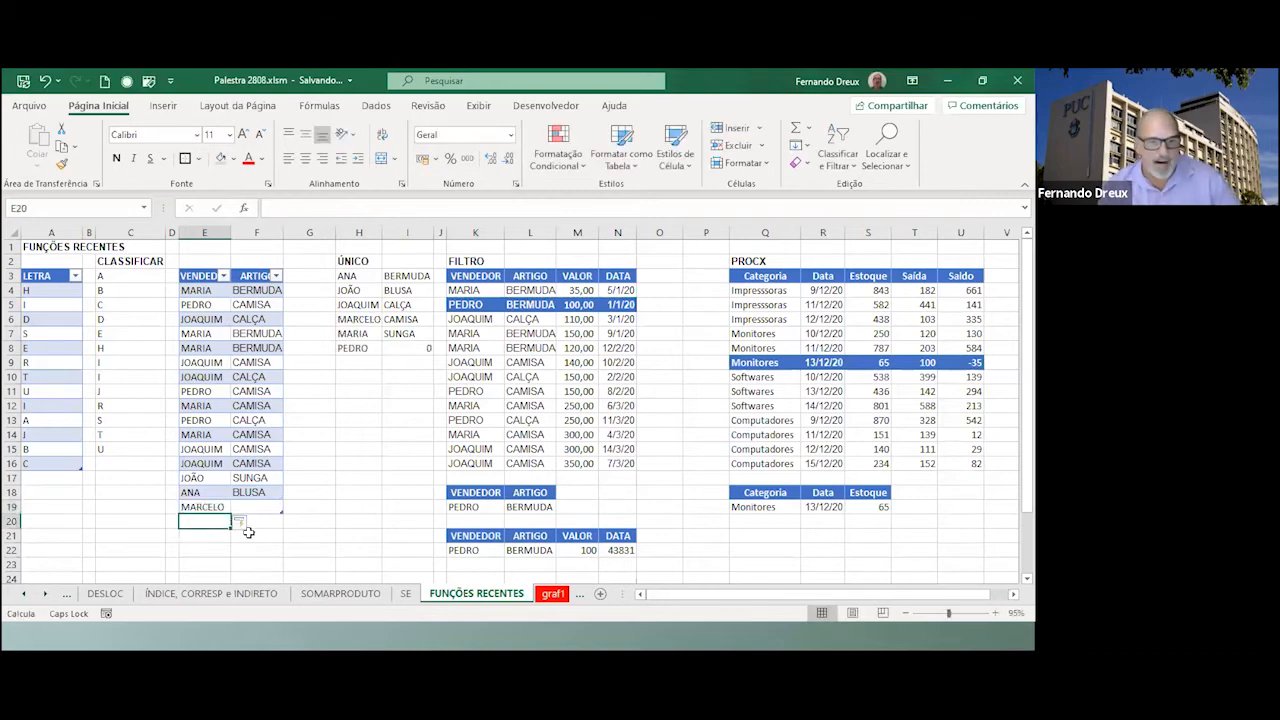
Check the validation lists in K19 and L19 for the updated seller and article options.
click(477, 508)
click(510, 507)
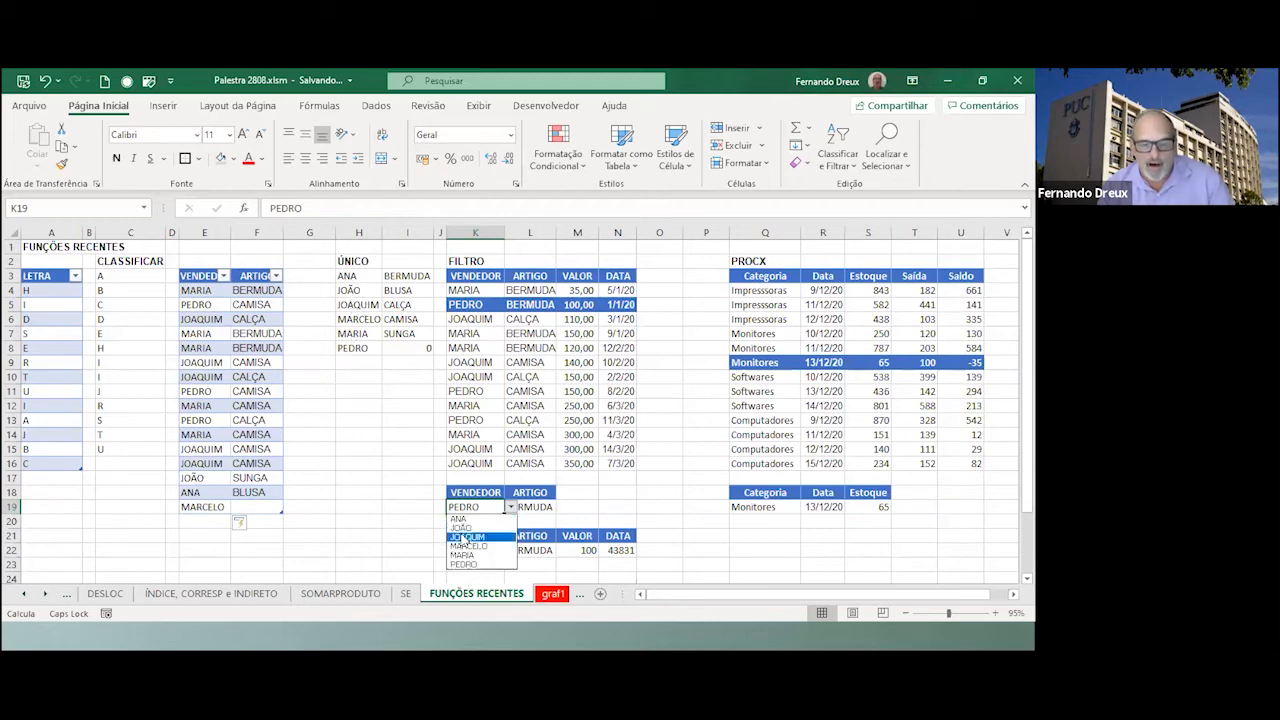
click(410, 346)
click(266, 507)
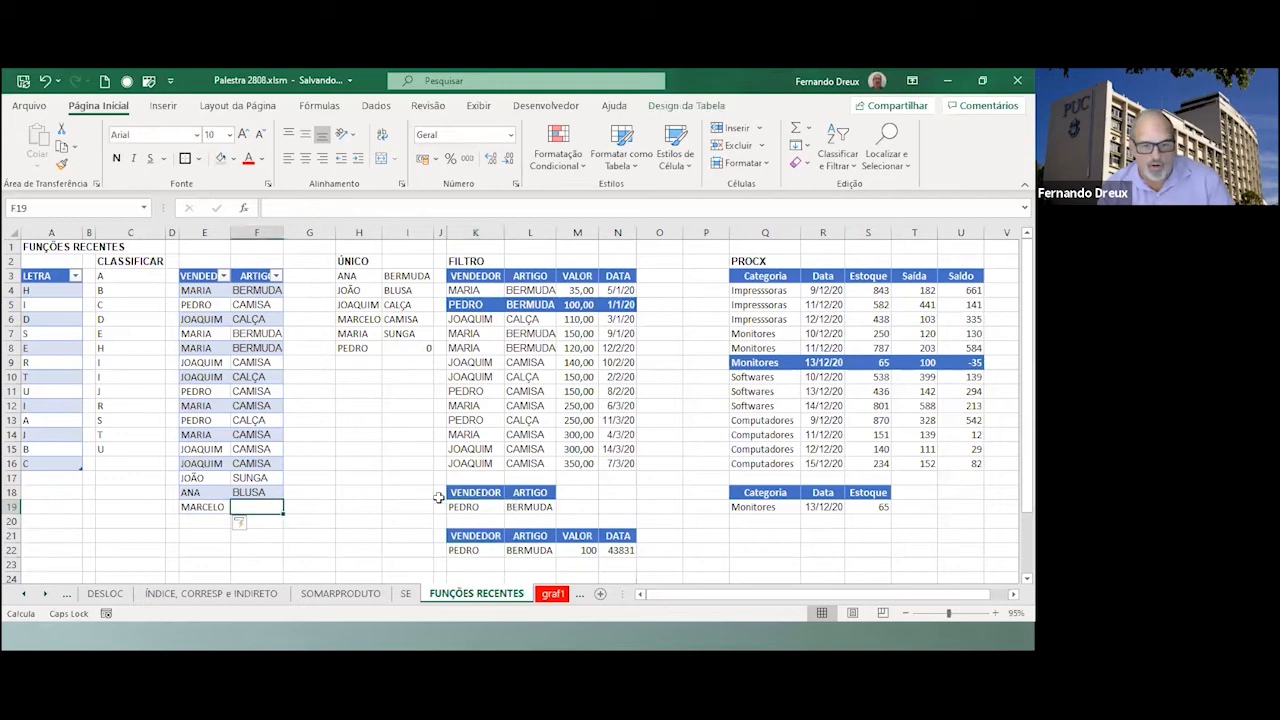
click(527, 507)
click(563, 507)
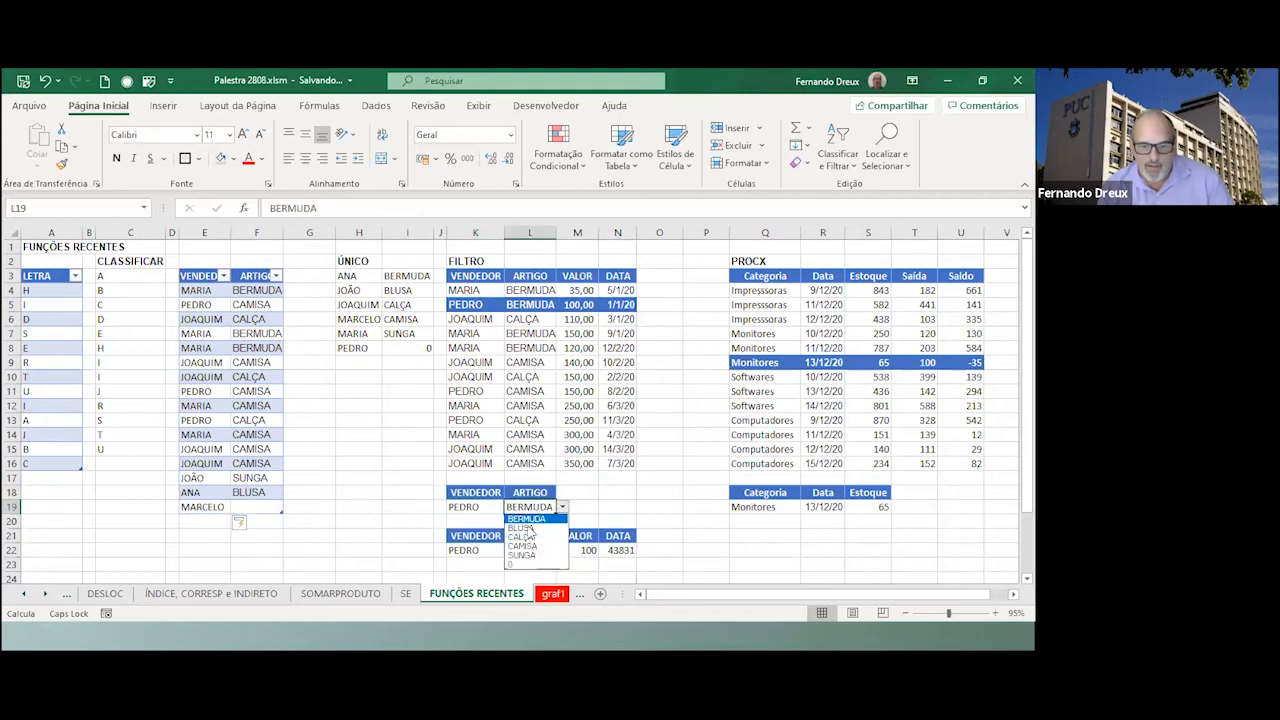
Enter MEIA as the article in F19 for the newly added seller.
click(255, 511)
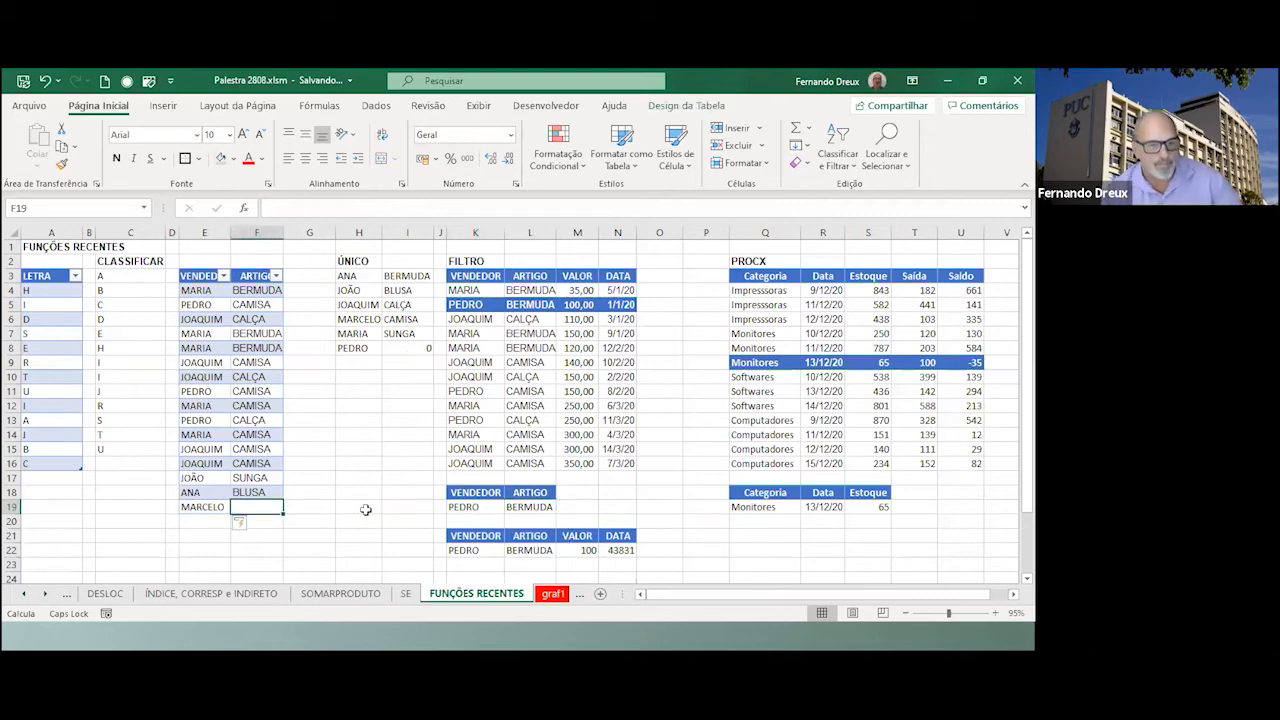
text(MEI)
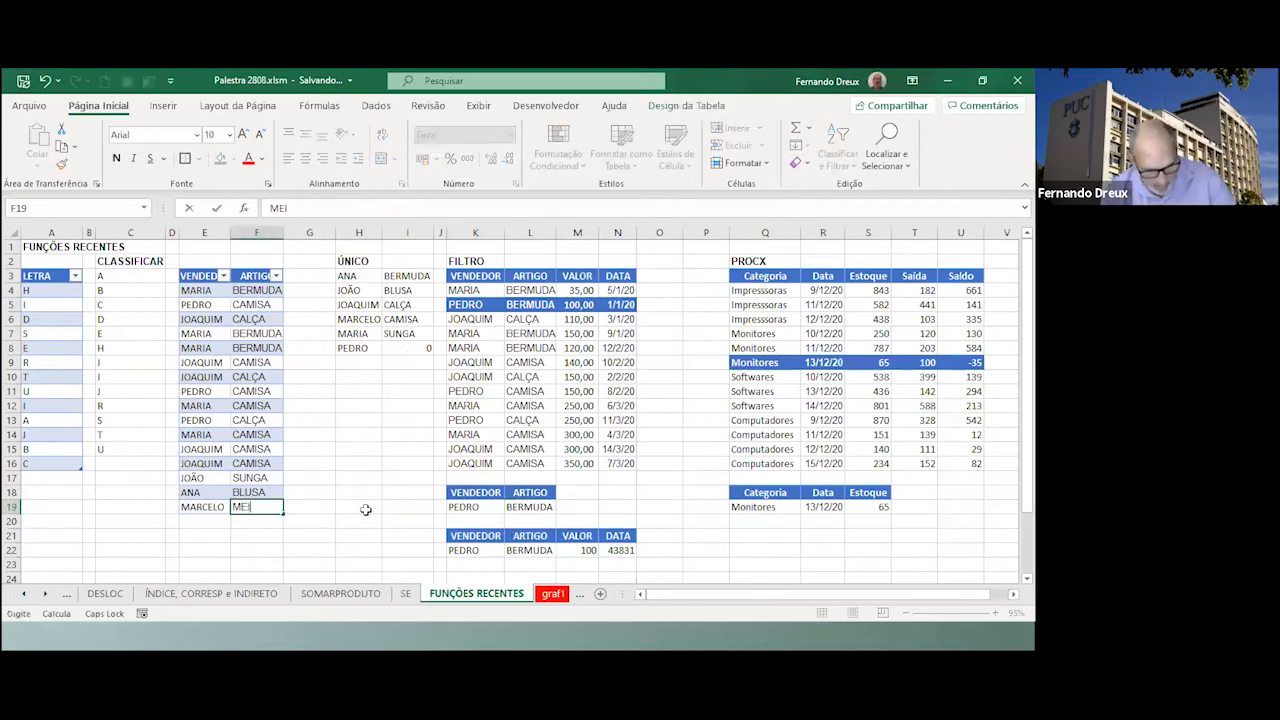
text(A)
key(Return)
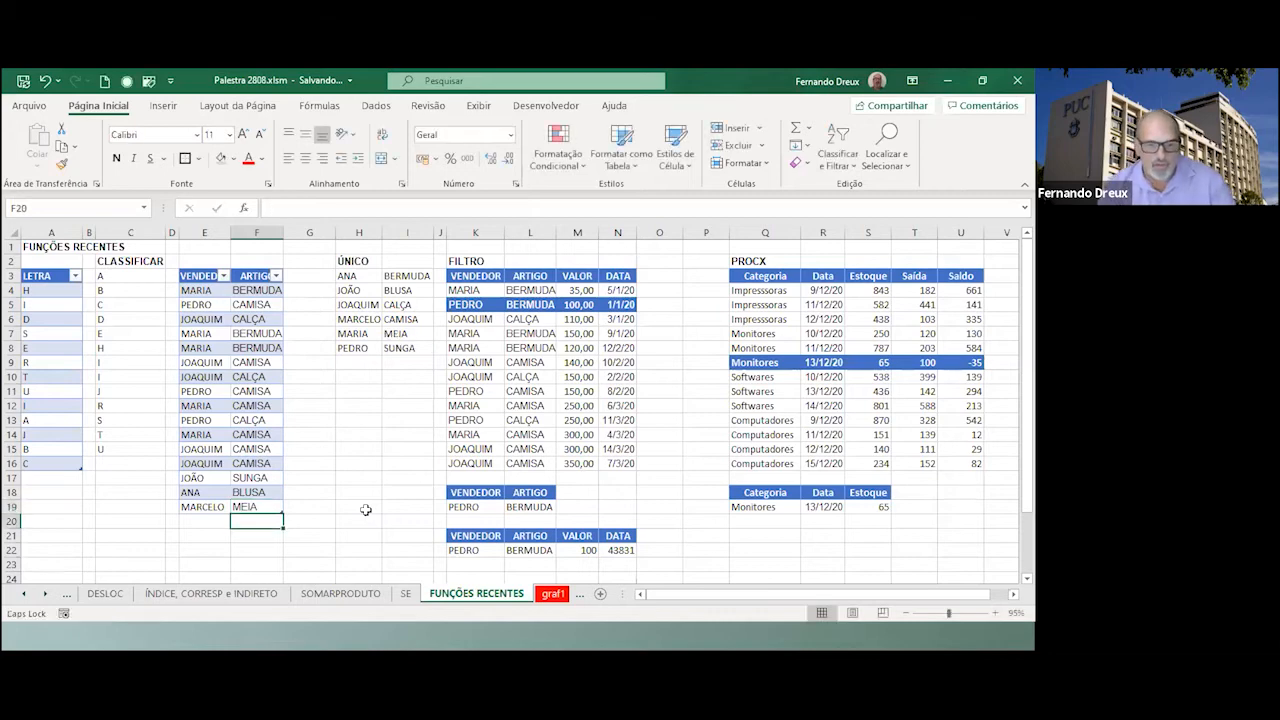
Check the article options offered by the validation list in L19, keeping the current choice.
click(545, 507)
click(562, 508)
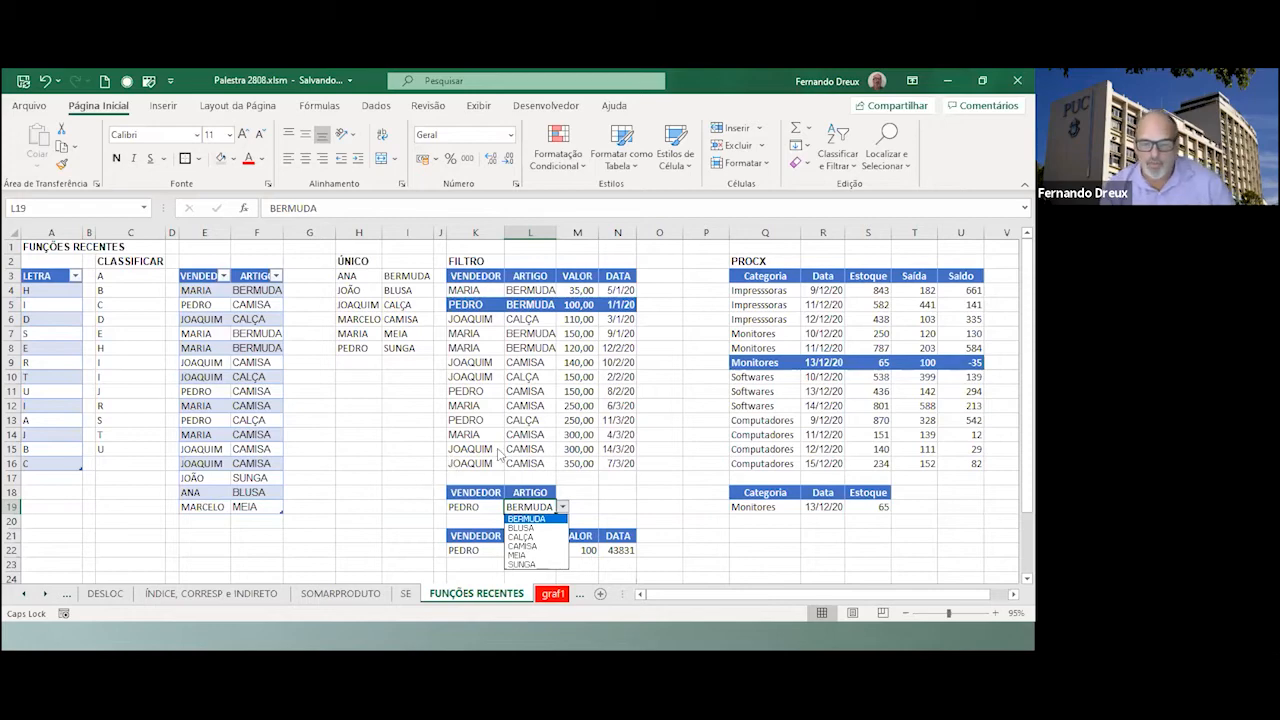
key(Escape)
Examine the FILTRO formula in K22 and its Matriz and Incluir arguments against the criteria in K19 and L19.
click(487, 508)
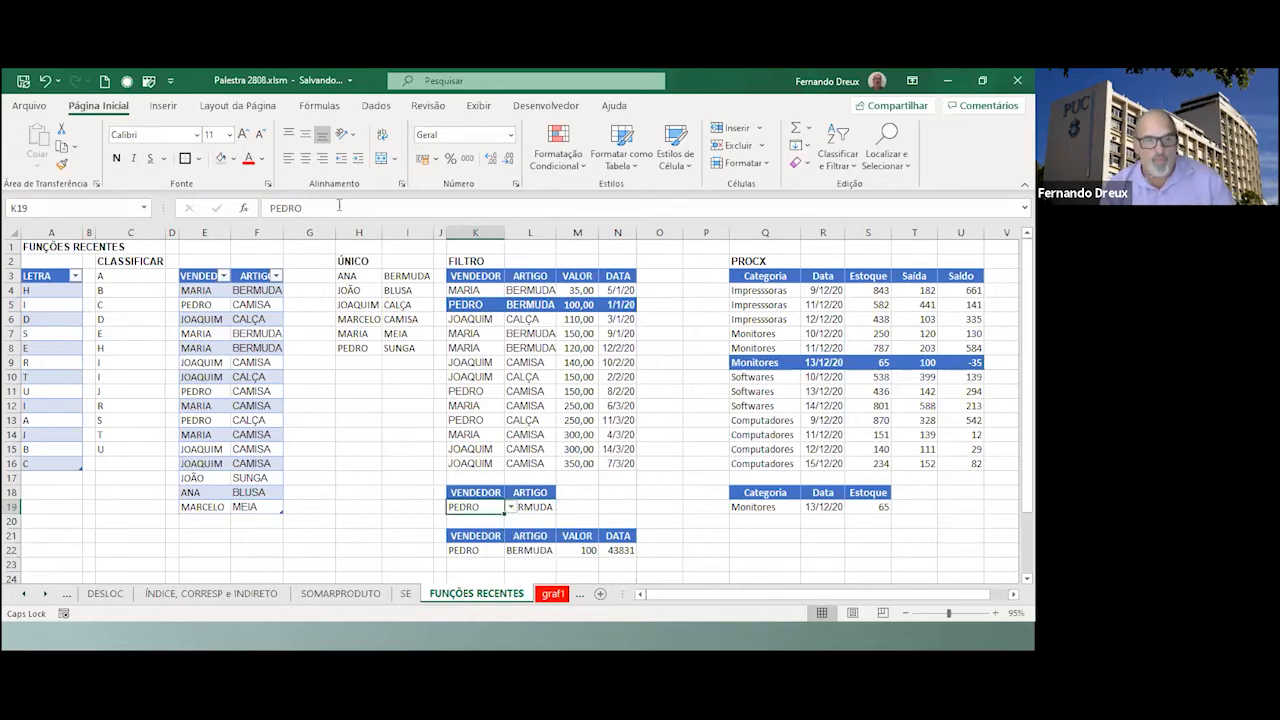
click(467, 550)
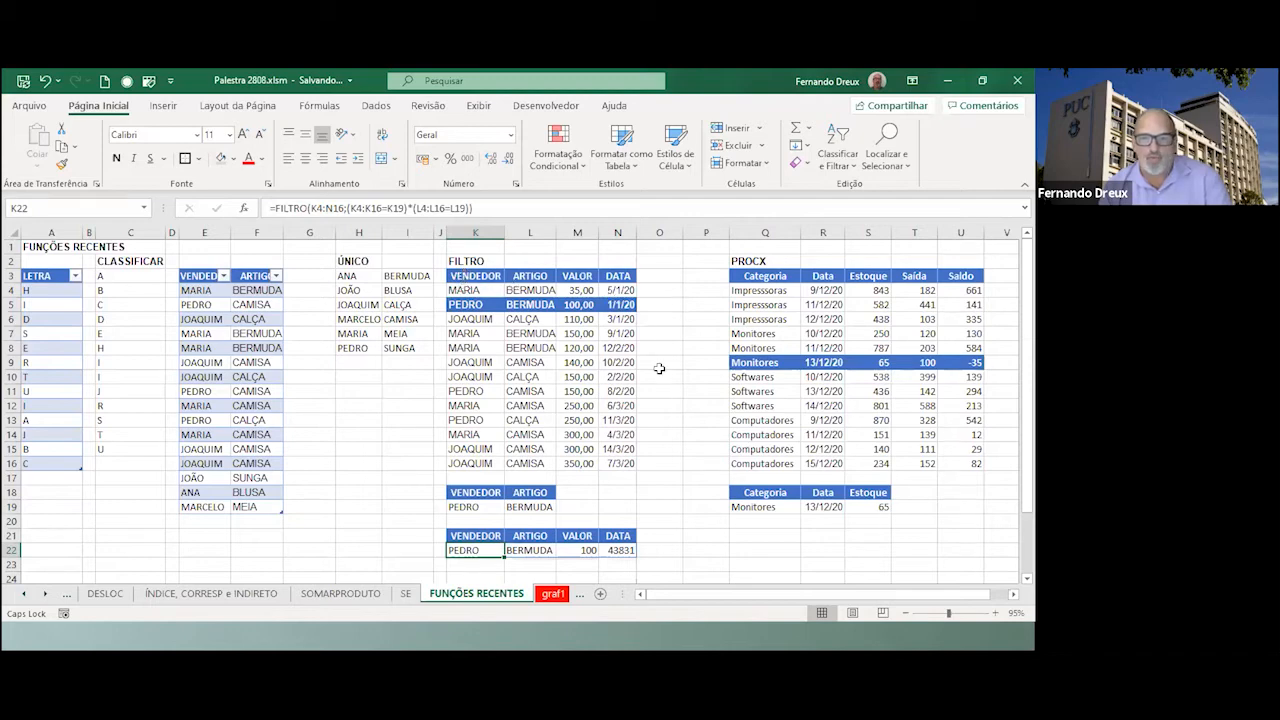
click(244, 210)
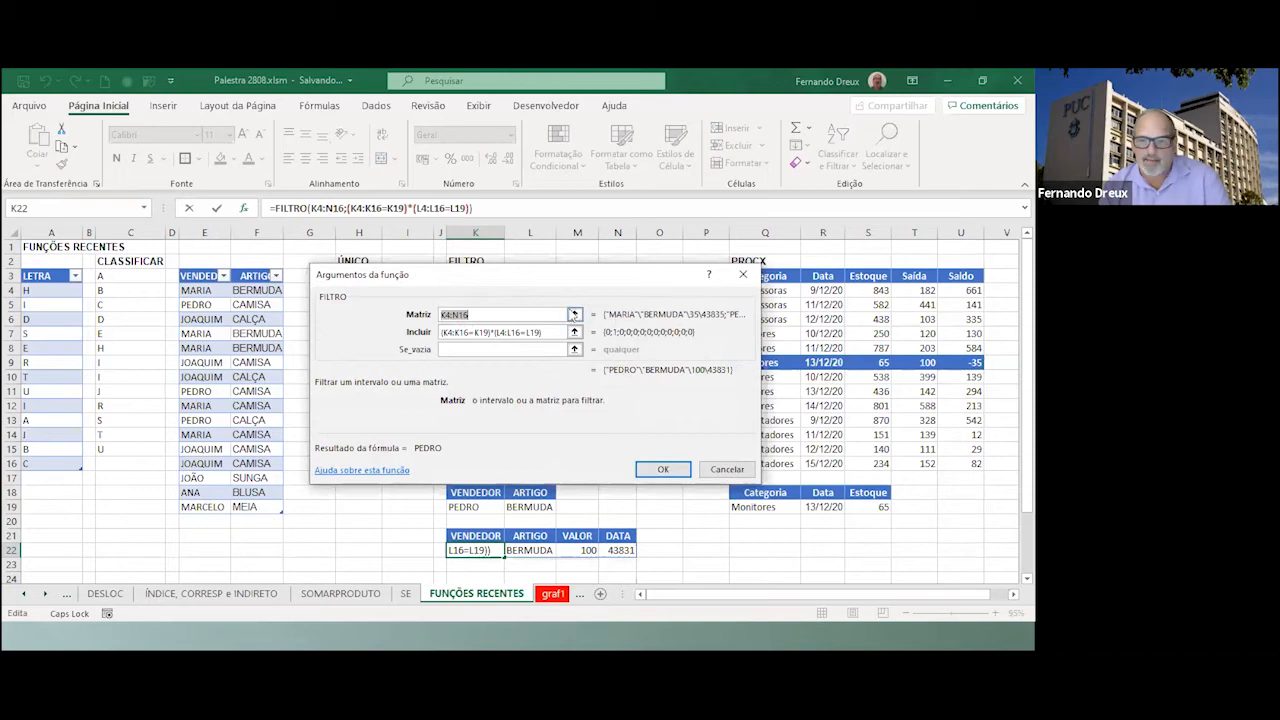
click(660, 470)
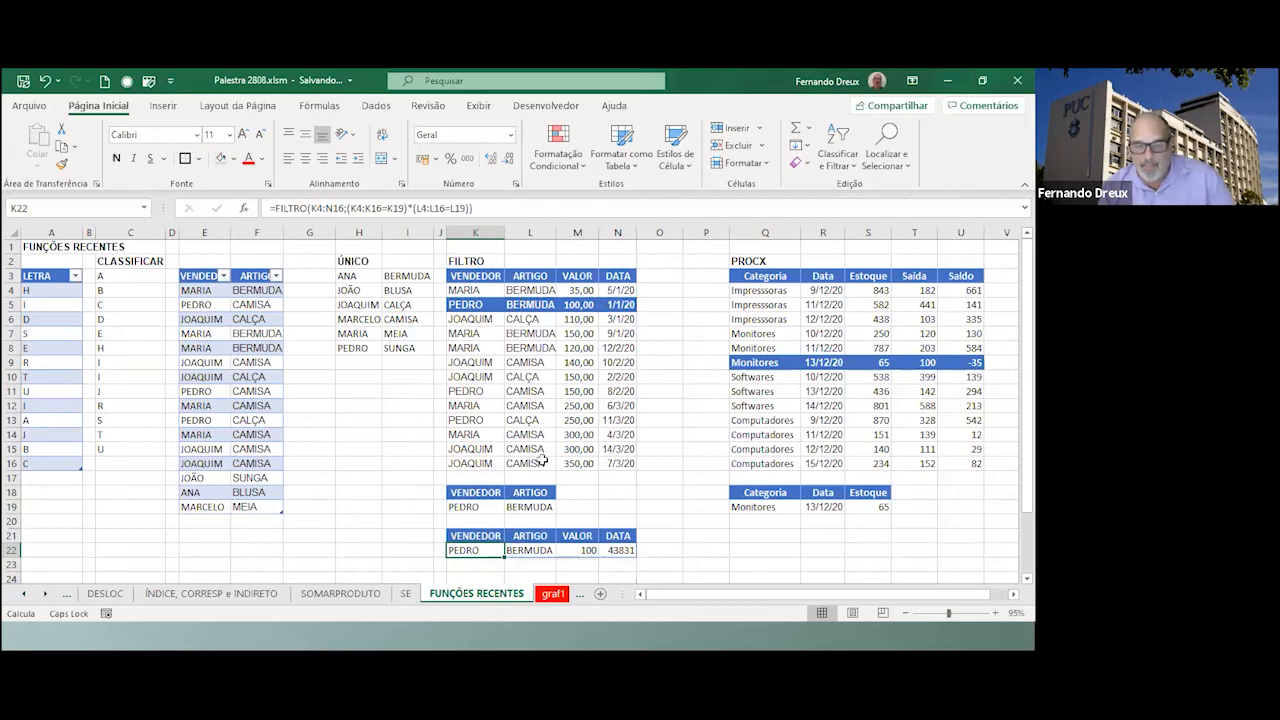
Copy the date formatting of N16 onto N22, the date cell of the FILTRO result.
scroll(538, 465, down, 1)
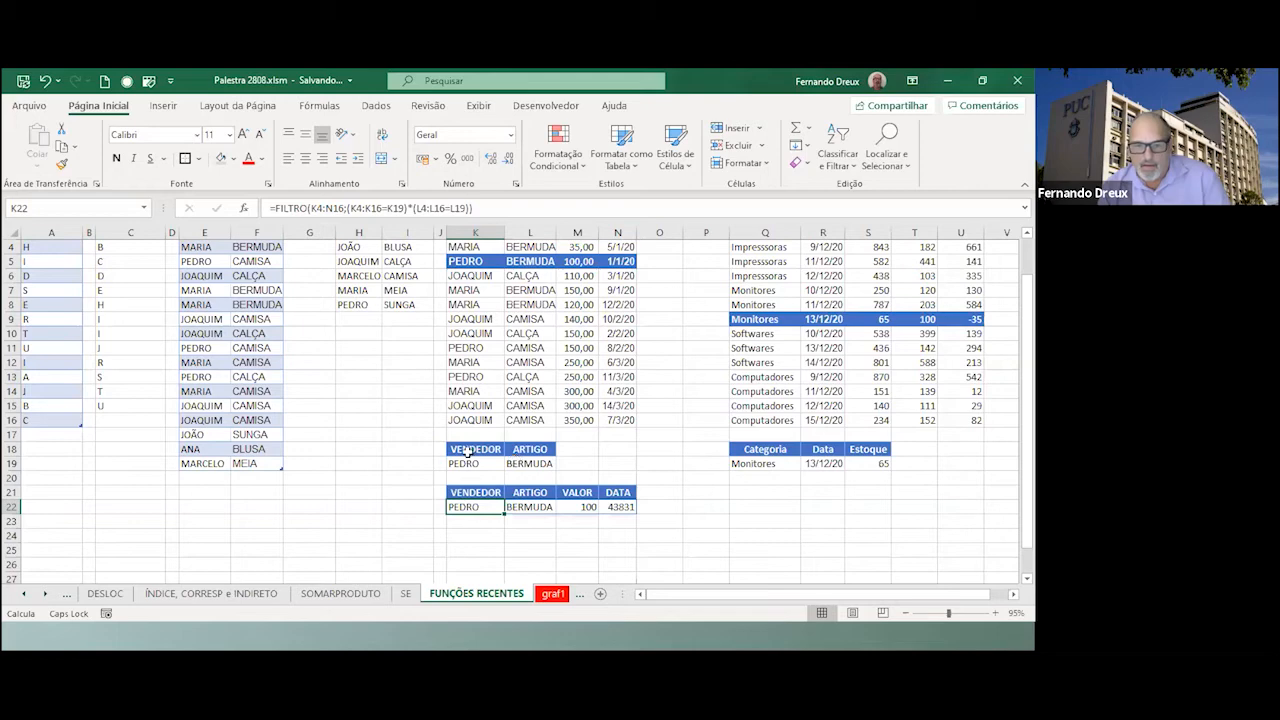
click(613, 508)
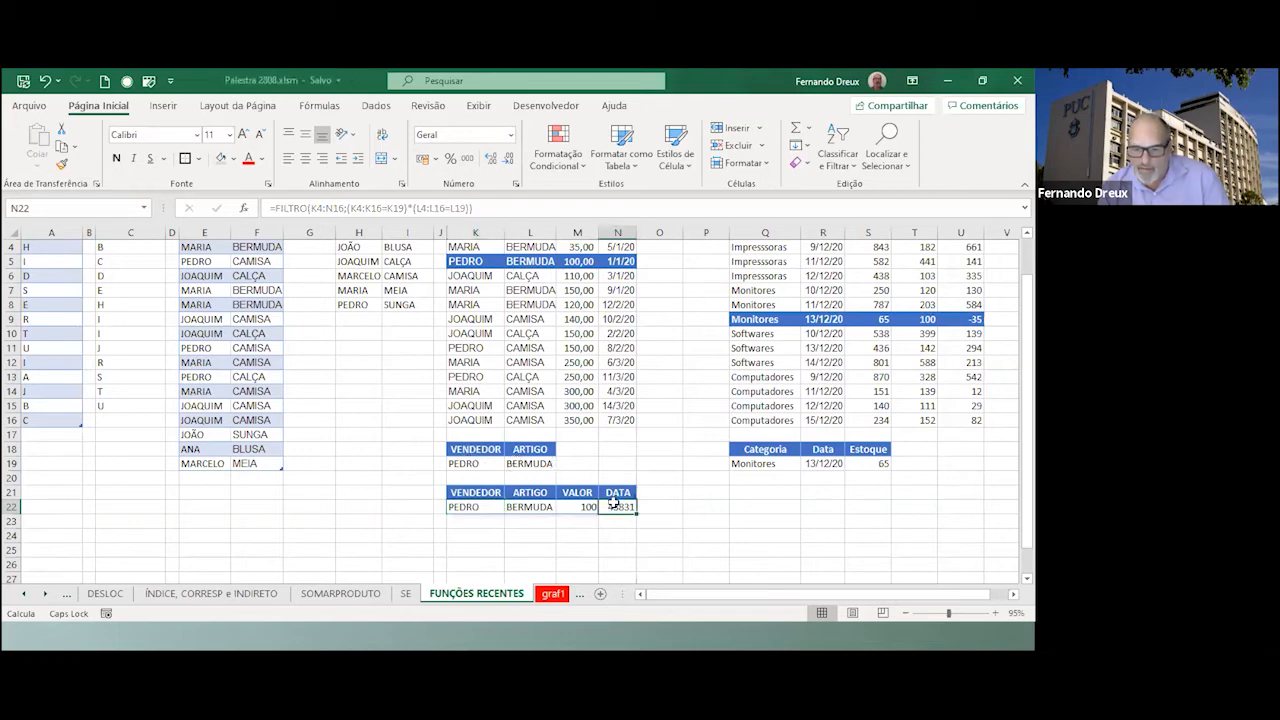
click(620, 421)
click(61, 163)
click(632, 508)
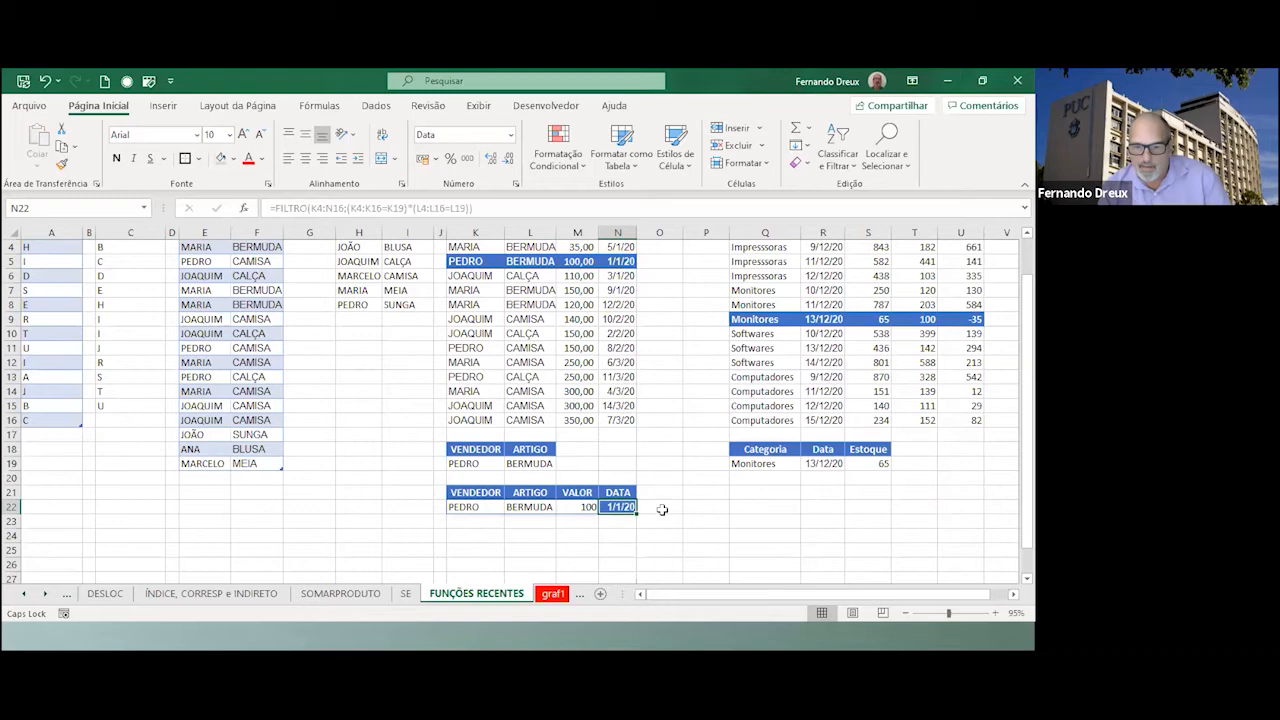
click(620, 421)
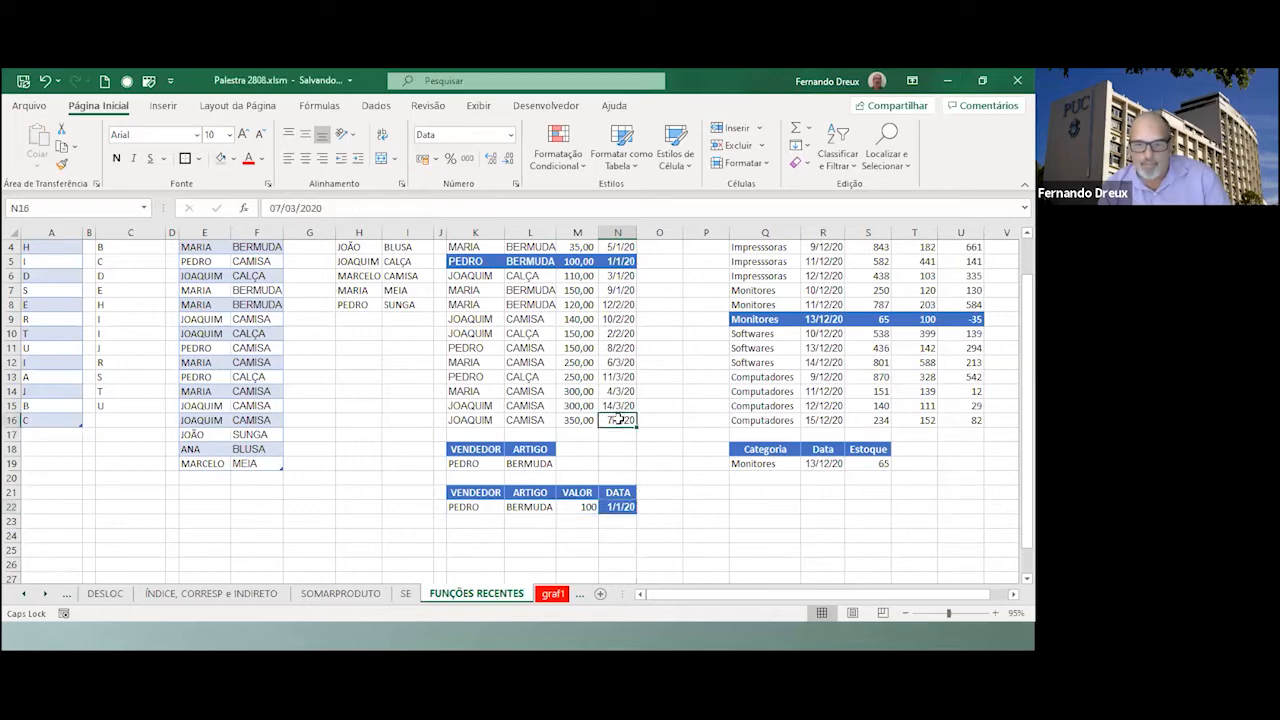
click(61, 163)
click(628, 508)
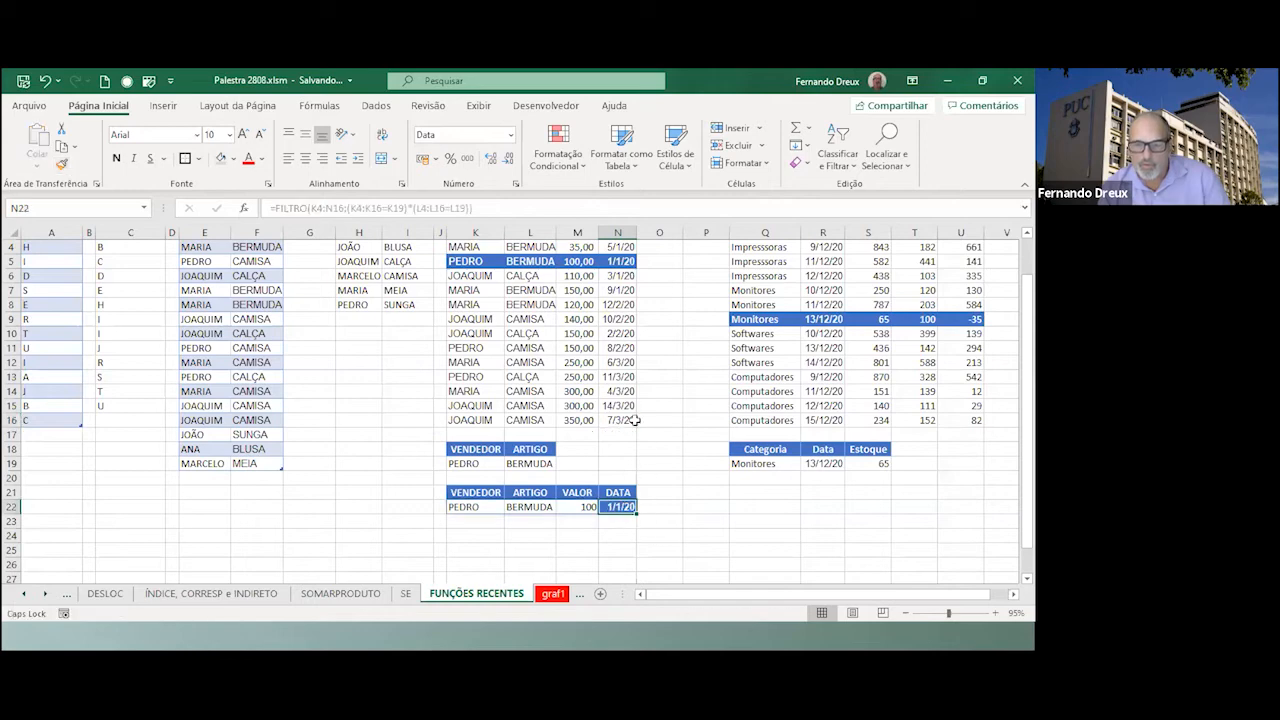
click(580, 521)
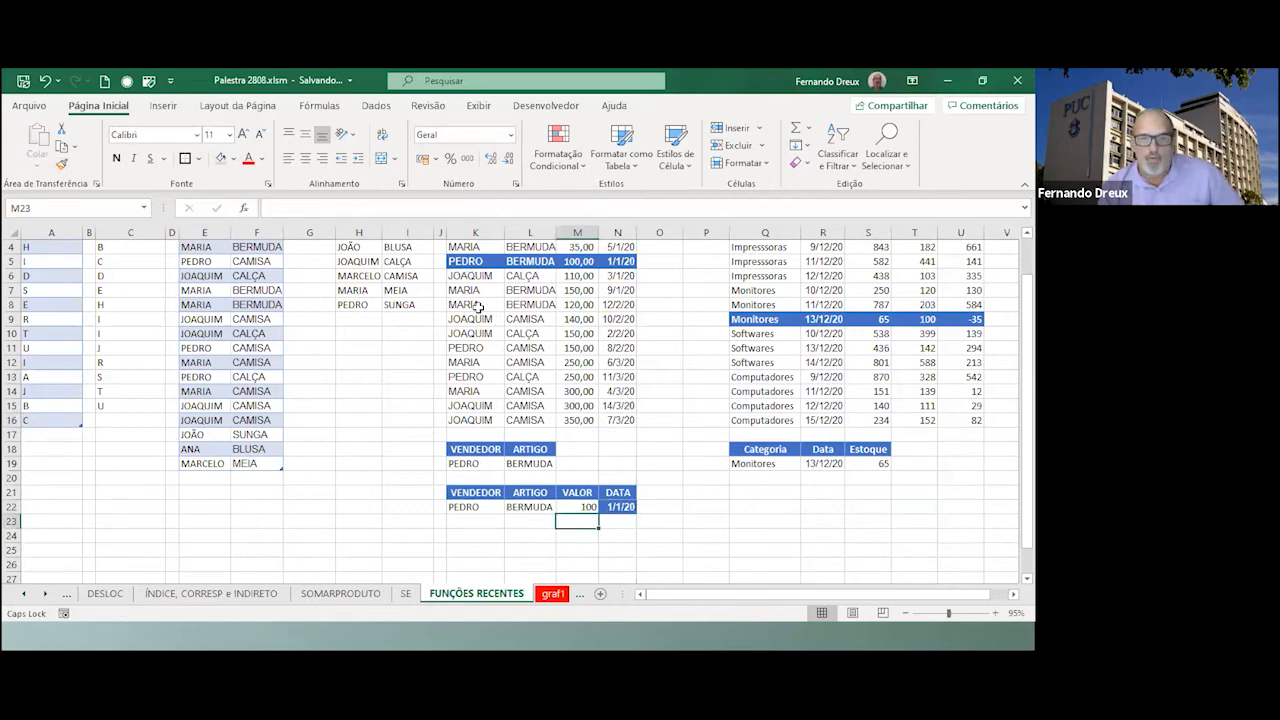
Set the seller criterion in K19 to the seller listed in K4, keeping BERMUDA as the article.
click(488, 462)
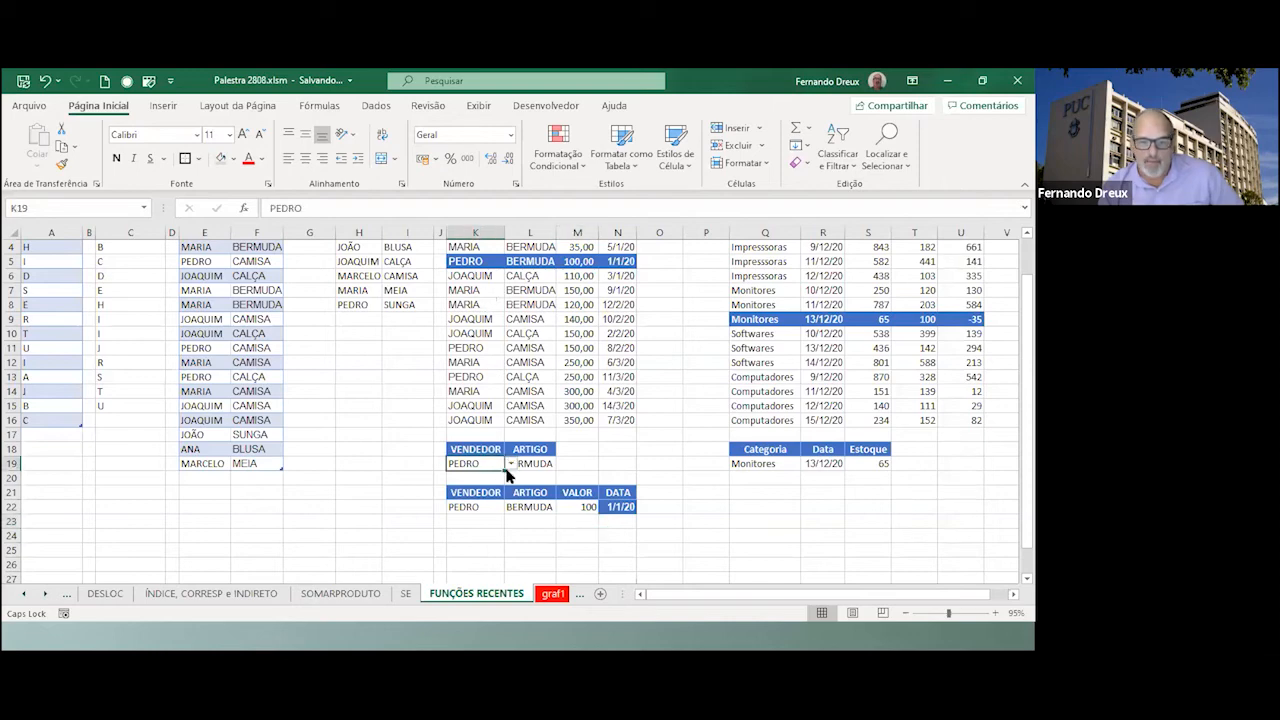
click(510, 464)
click(472, 492)
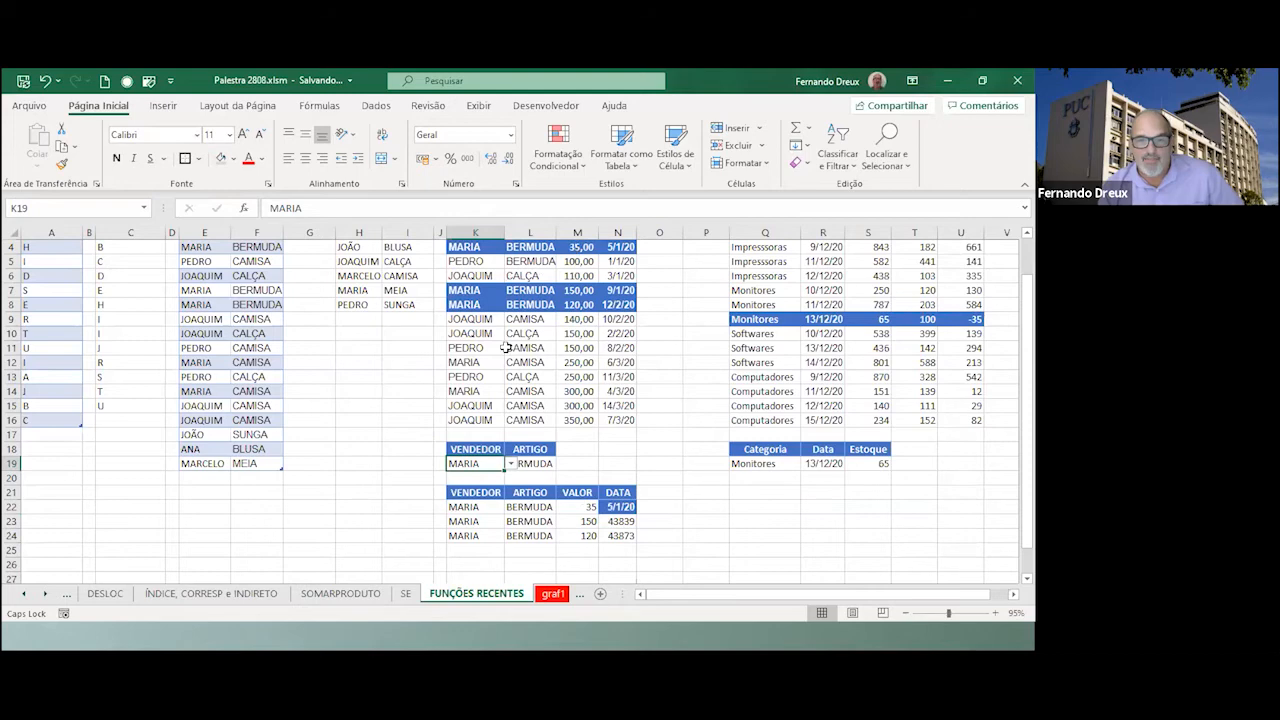
scroll(530, 375, up, 1)
scroll(530, 375, up, 1)
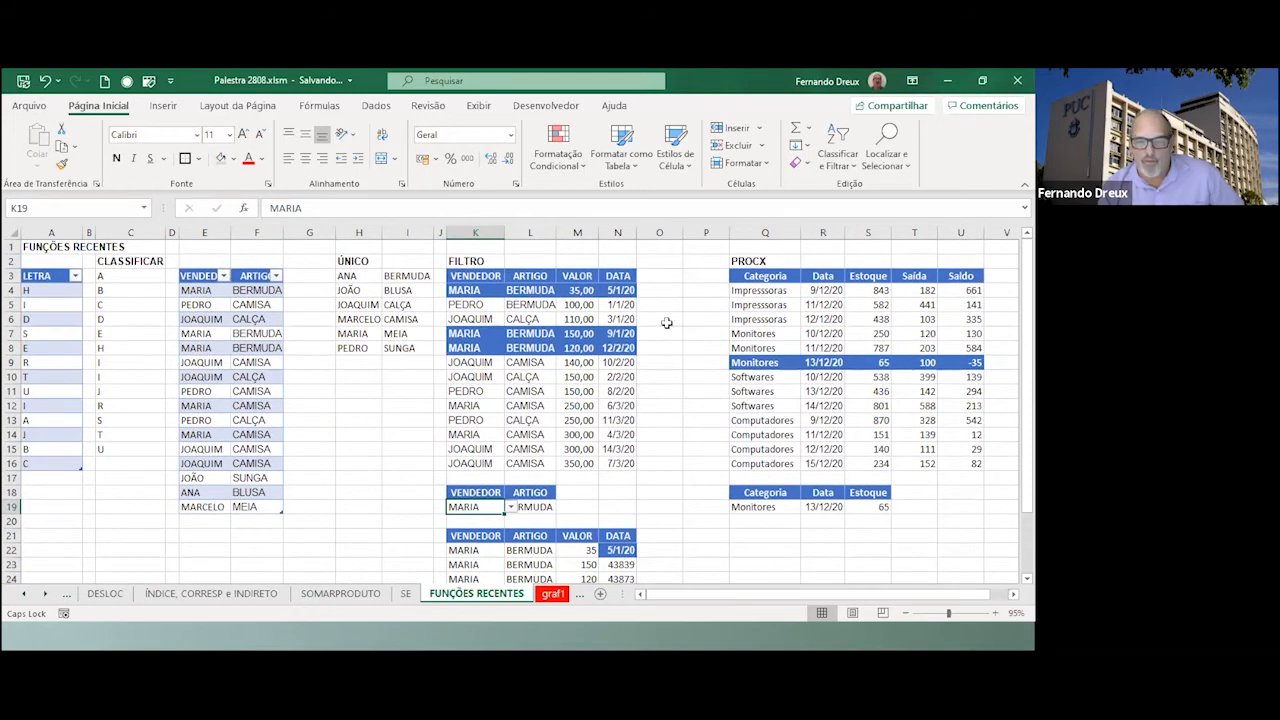
Clear the conditional formatting rules from the date cell N22 only.
click(615, 551)
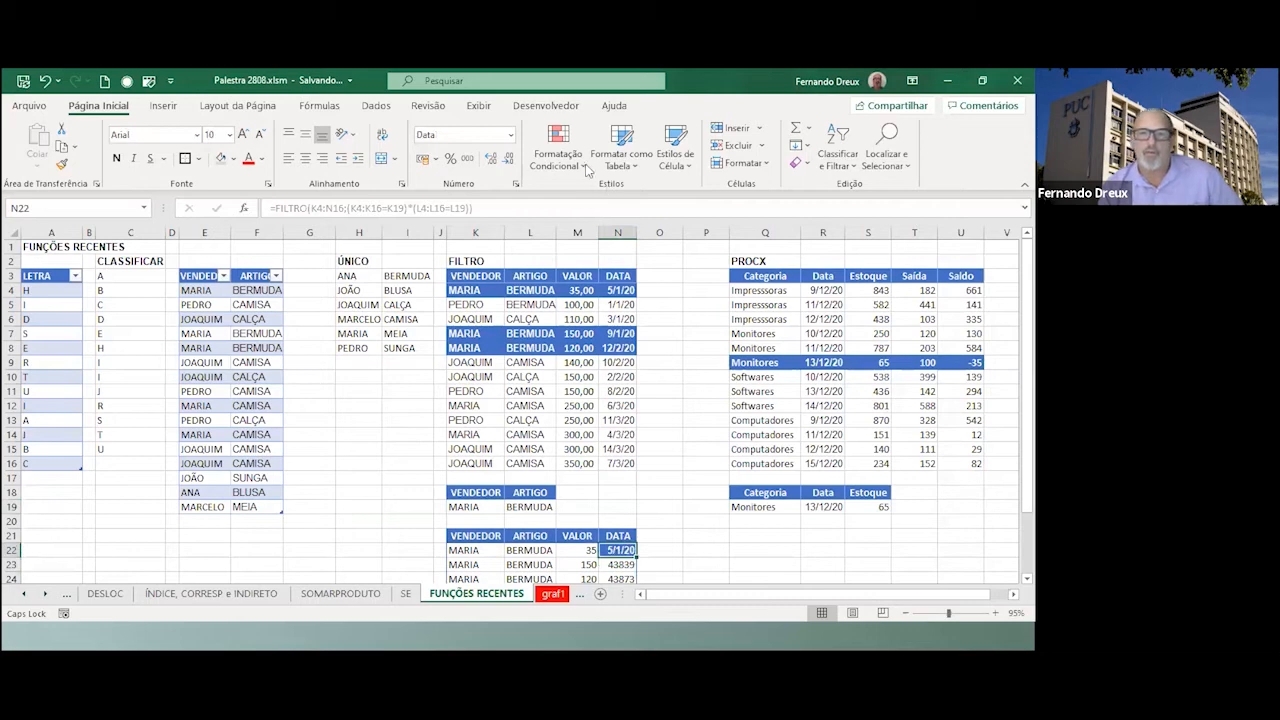
click(558, 145)
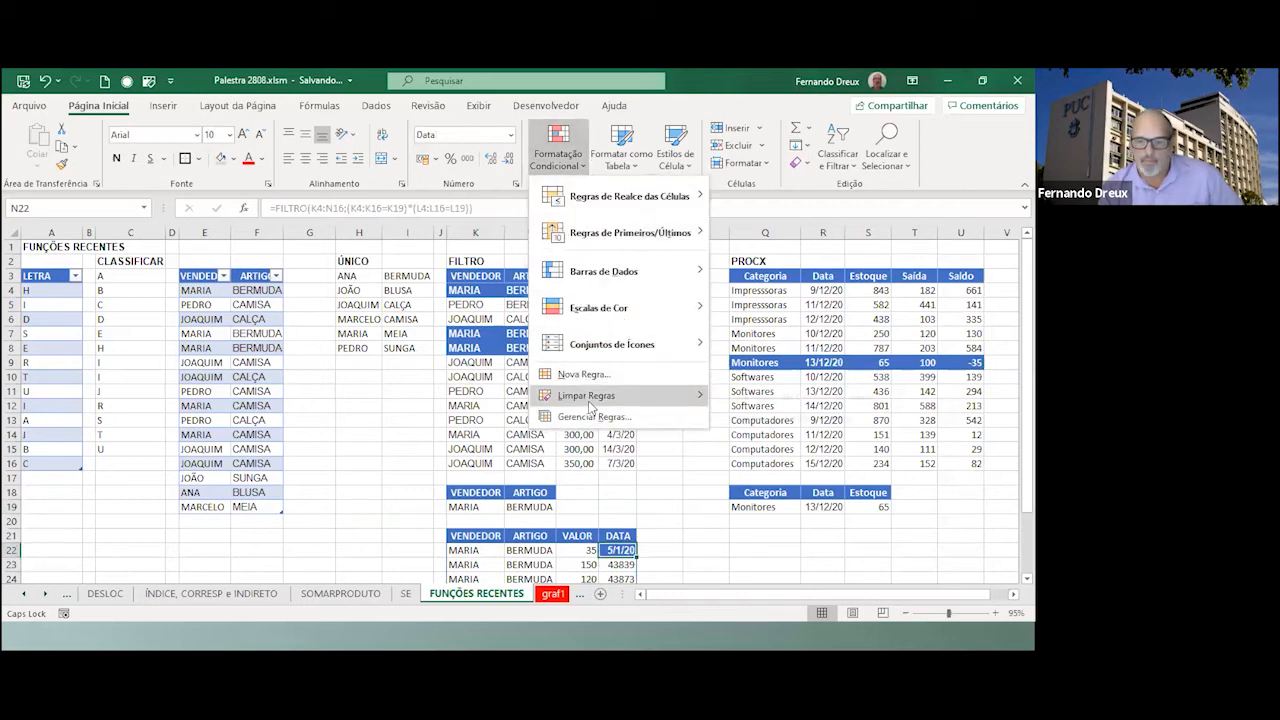
mouse_move(600, 396)
click(826, 397)
click(708, 549)
Copy the plain date formatting of N22 onto the other FILTRO result dates in N23 and N24.
scroll(690, 530, down, 1)
click(612, 505)
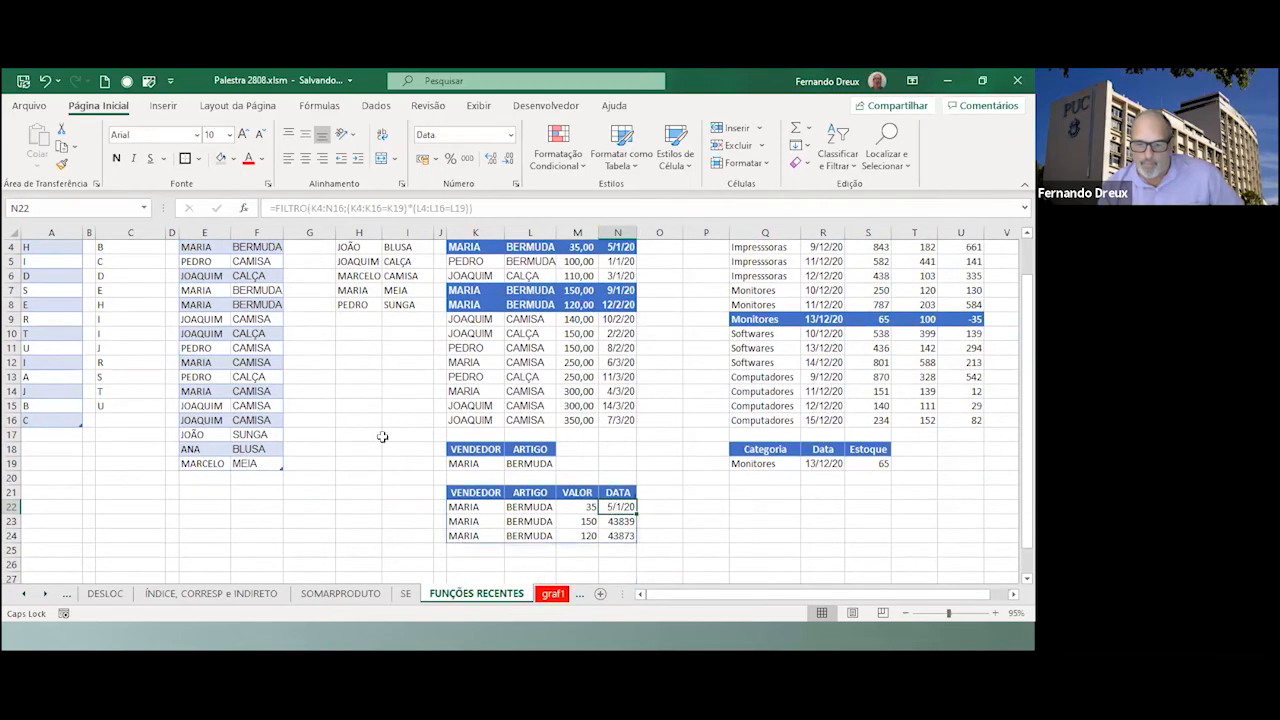
click(62, 164)
click(606, 521)
click(705, 536)
click(633, 522)
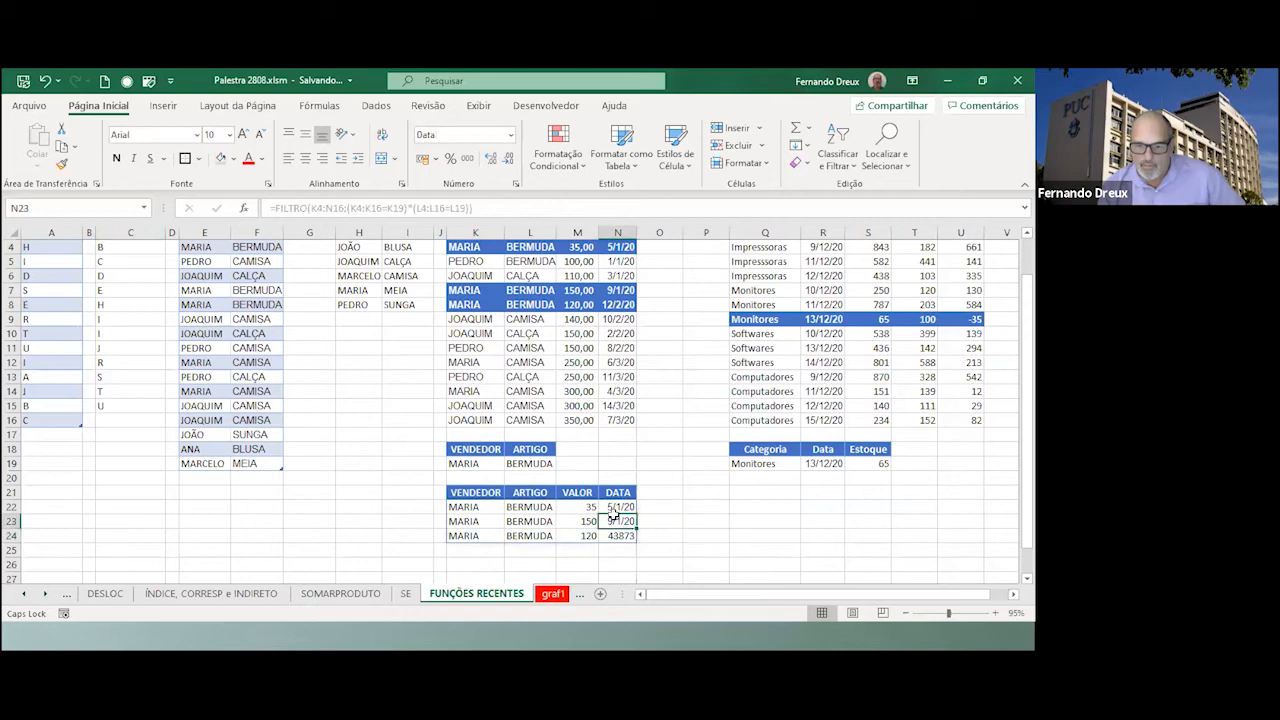
click(62, 164)
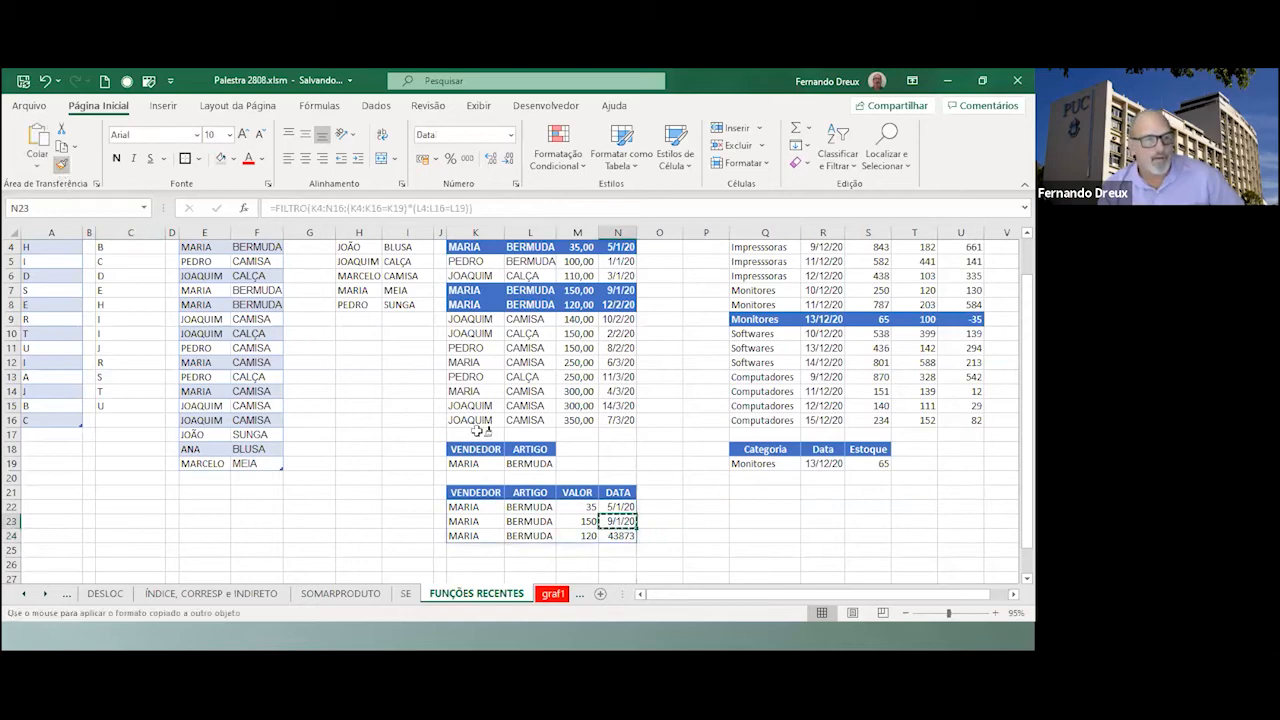
click(613, 537)
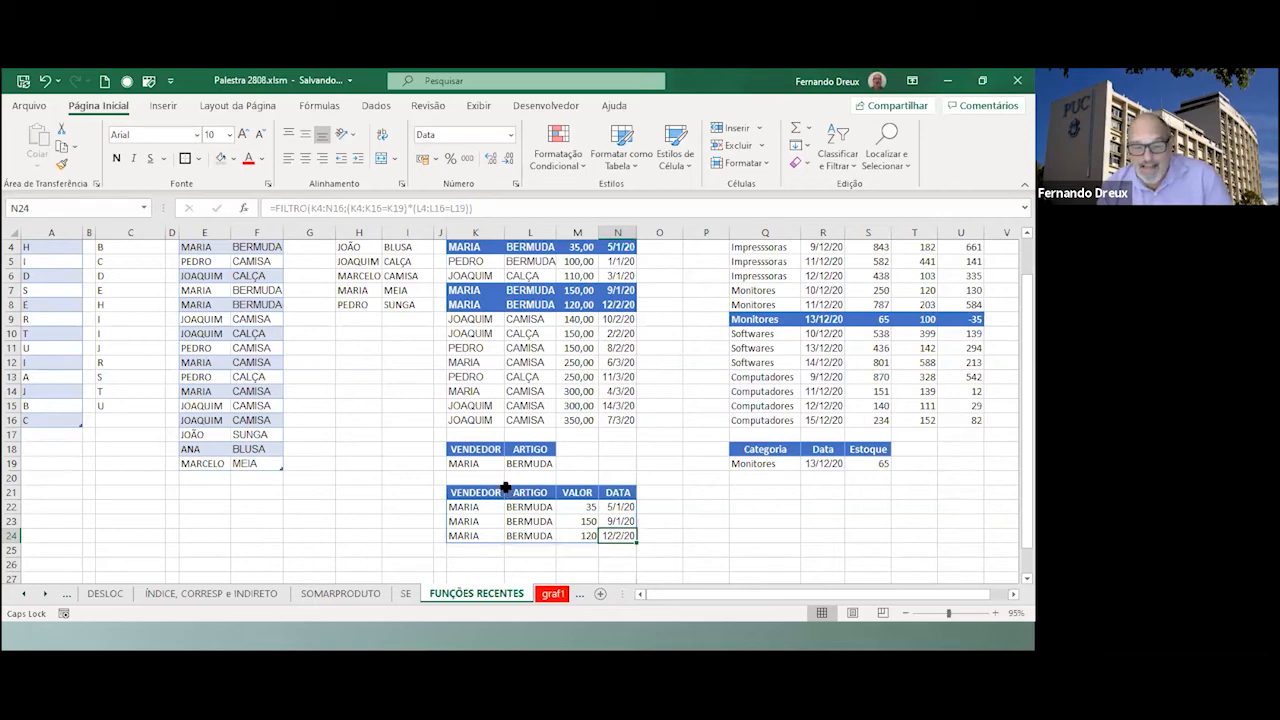
Switch the seller criterion in K19 to the seller listed in K5 and check the FILTRO result in K22.
click(490, 462)
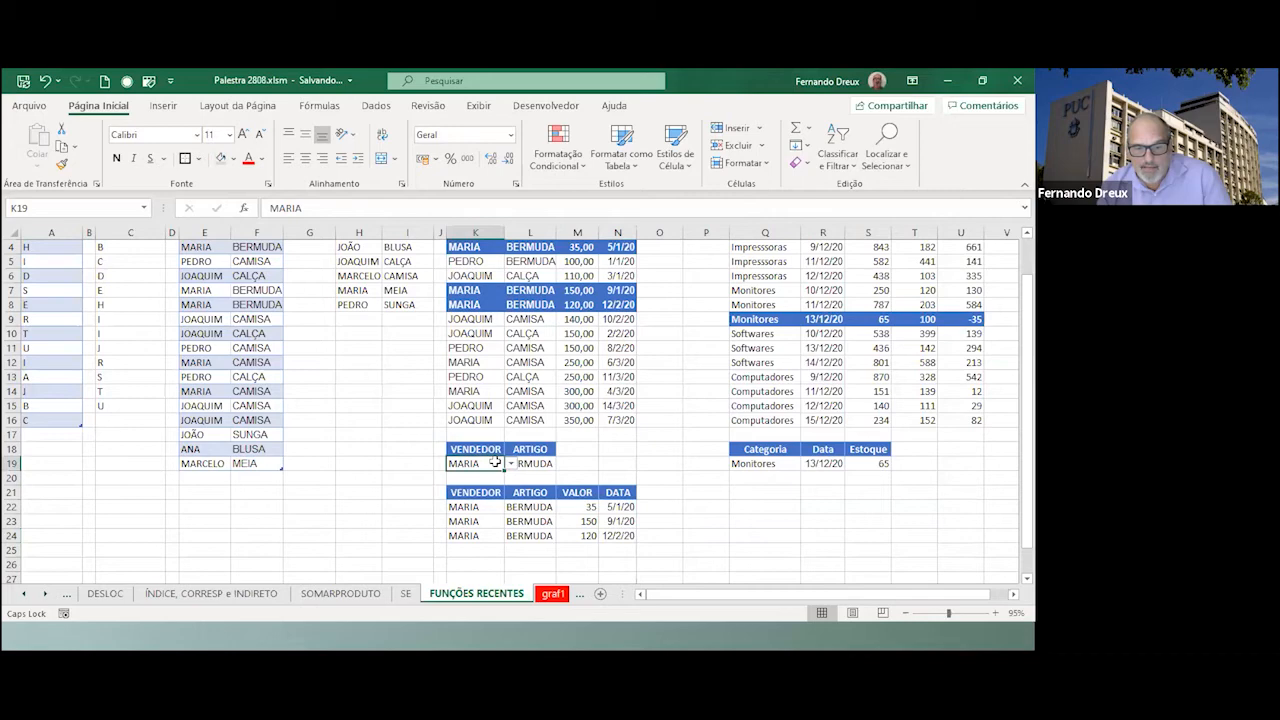
click(513, 463)
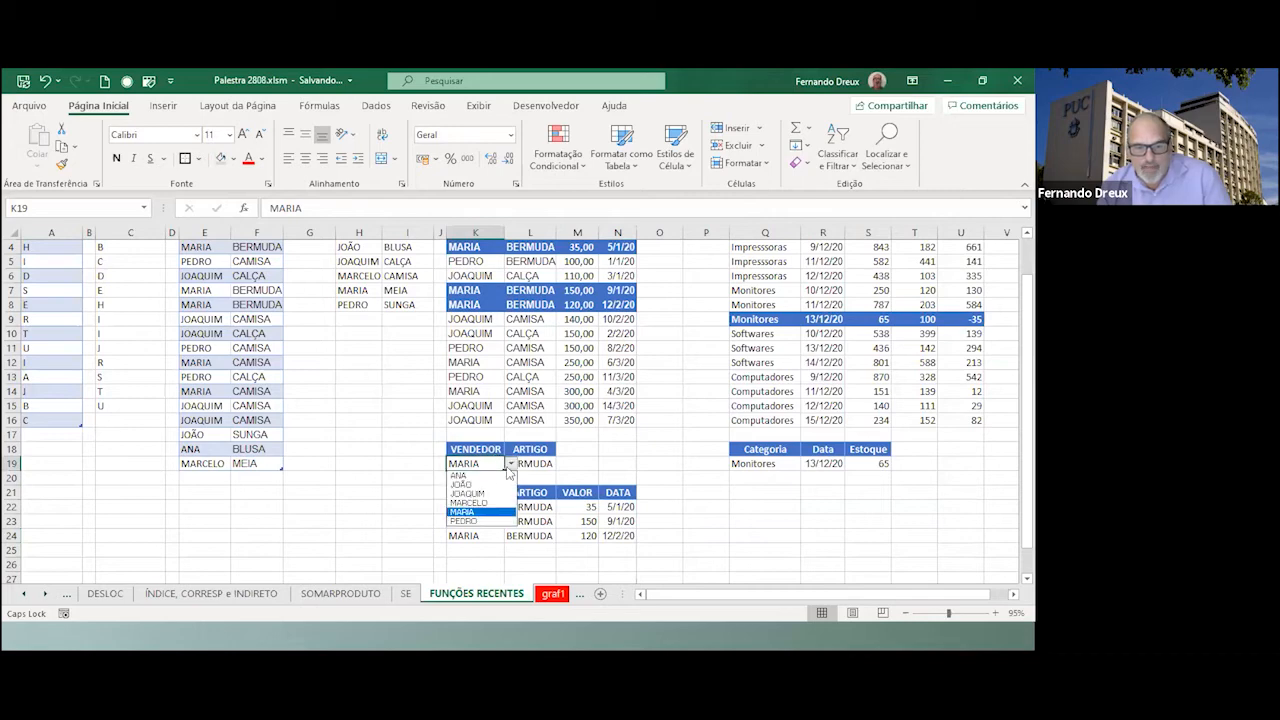
click(480, 521)
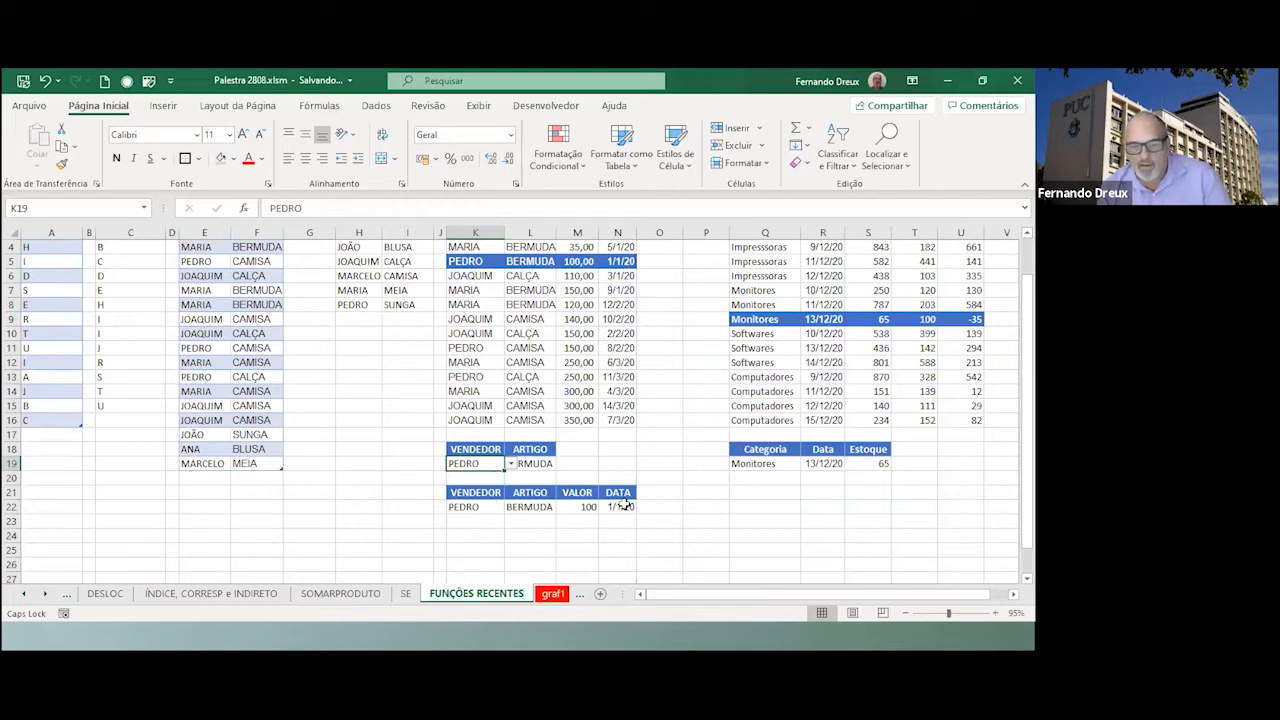
click(480, 505)
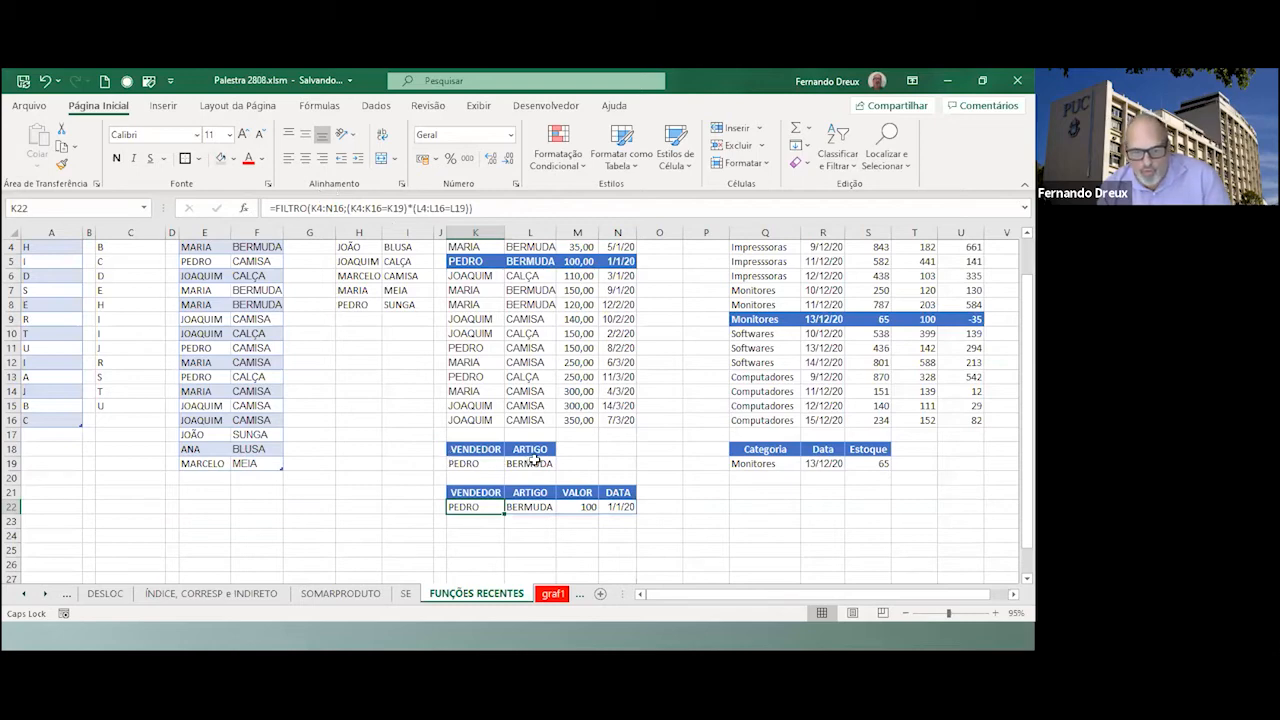
Test the FILTRO result in K22 by choosing the seller listed in H3 as the criterion in K19.
click(493, 466)
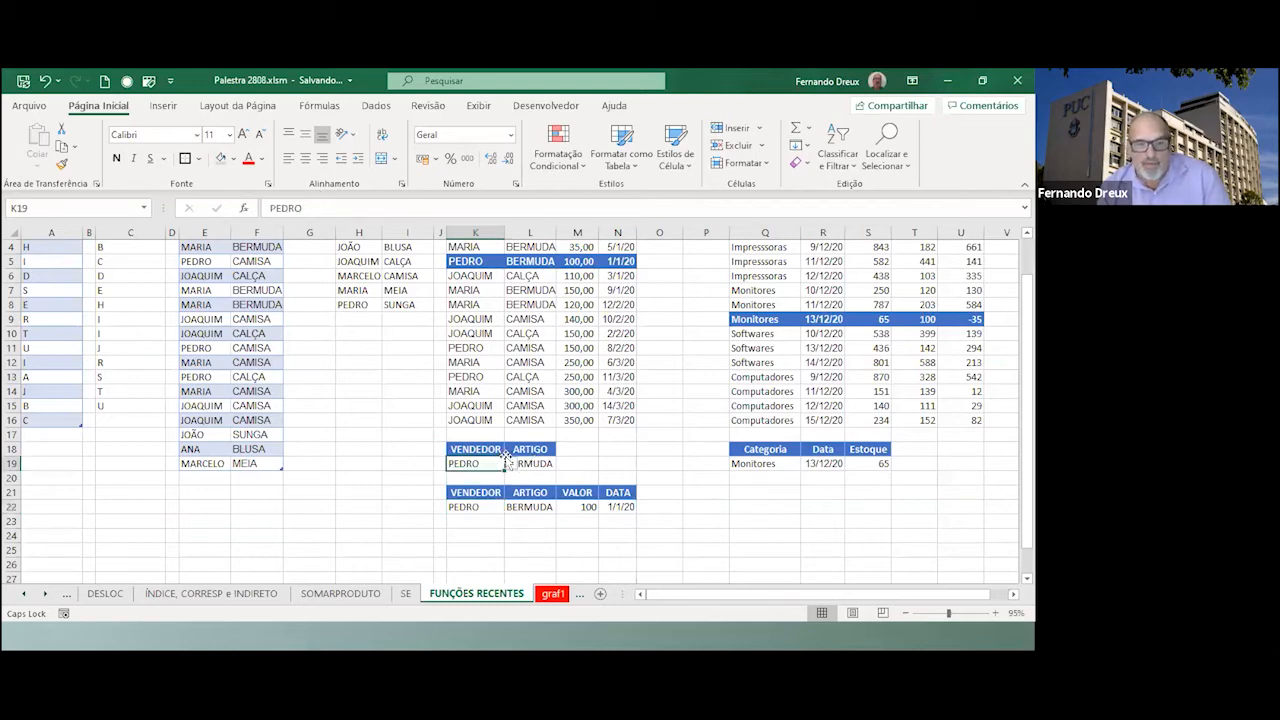
click(510, 466)
click(493, 478)
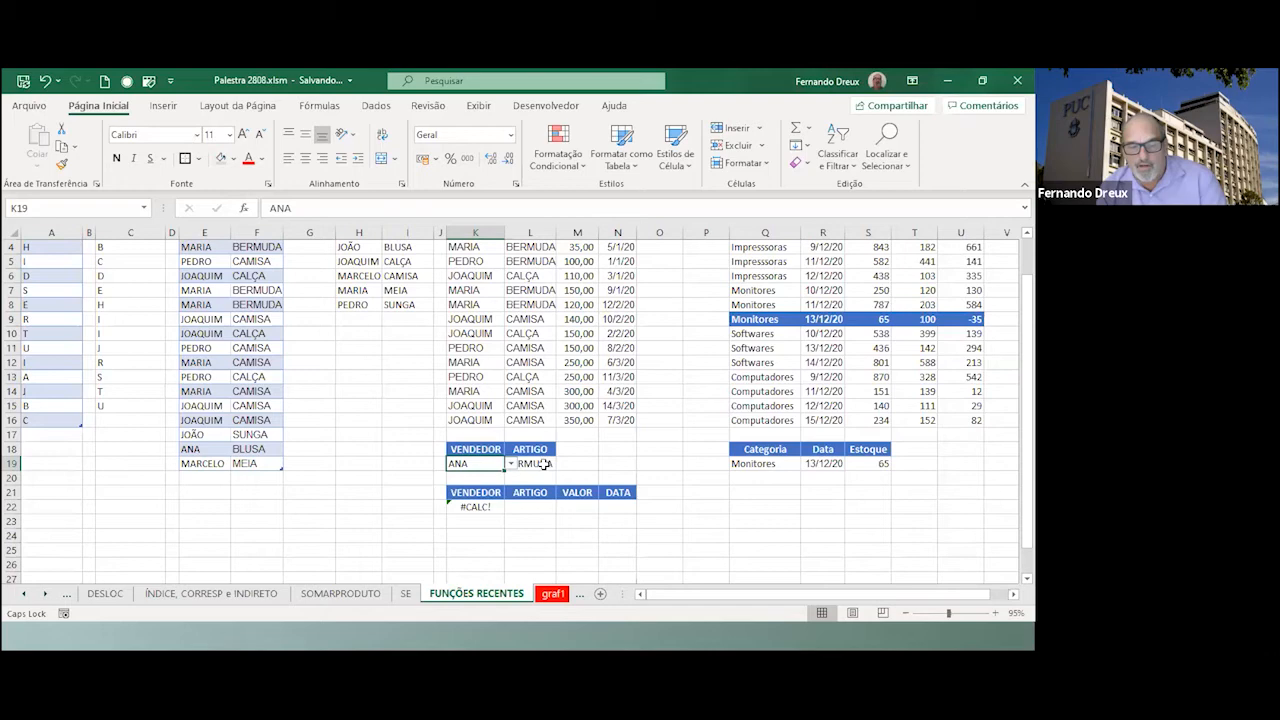
click(476, 506)
Choose the seller listed in K4 again as the criterion in K19.
click(495, 464)
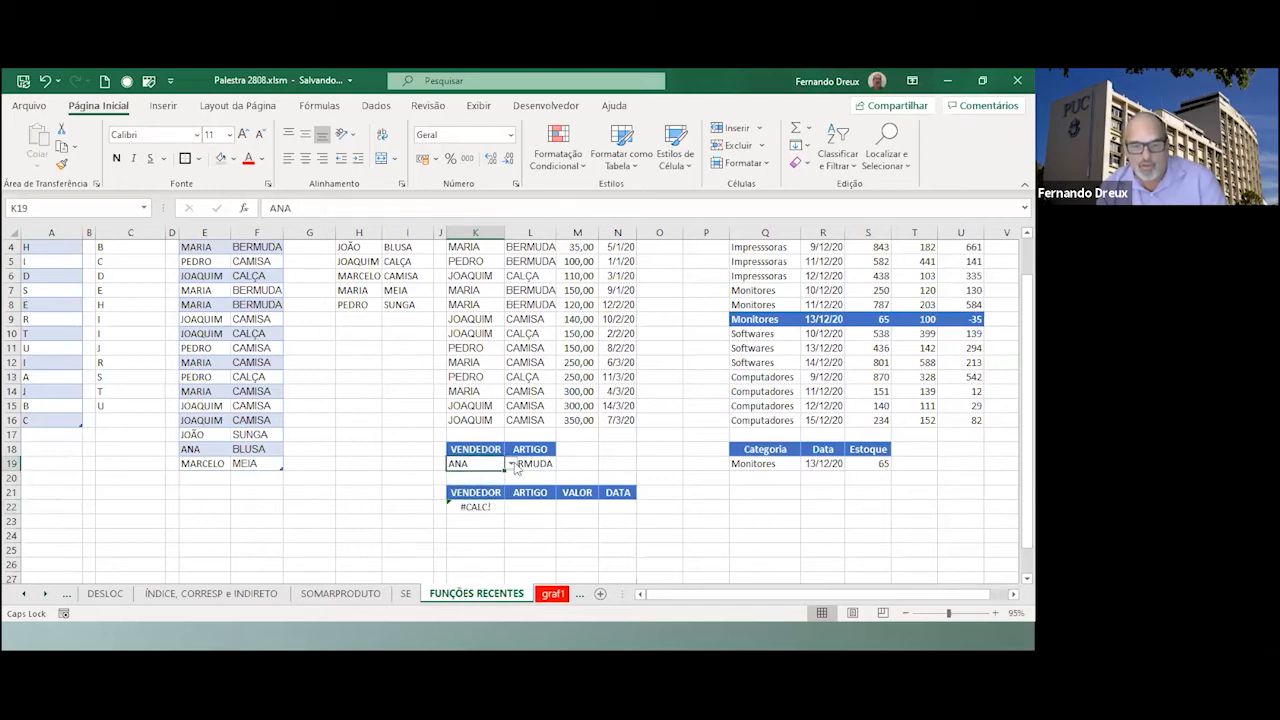
click(511, 464)
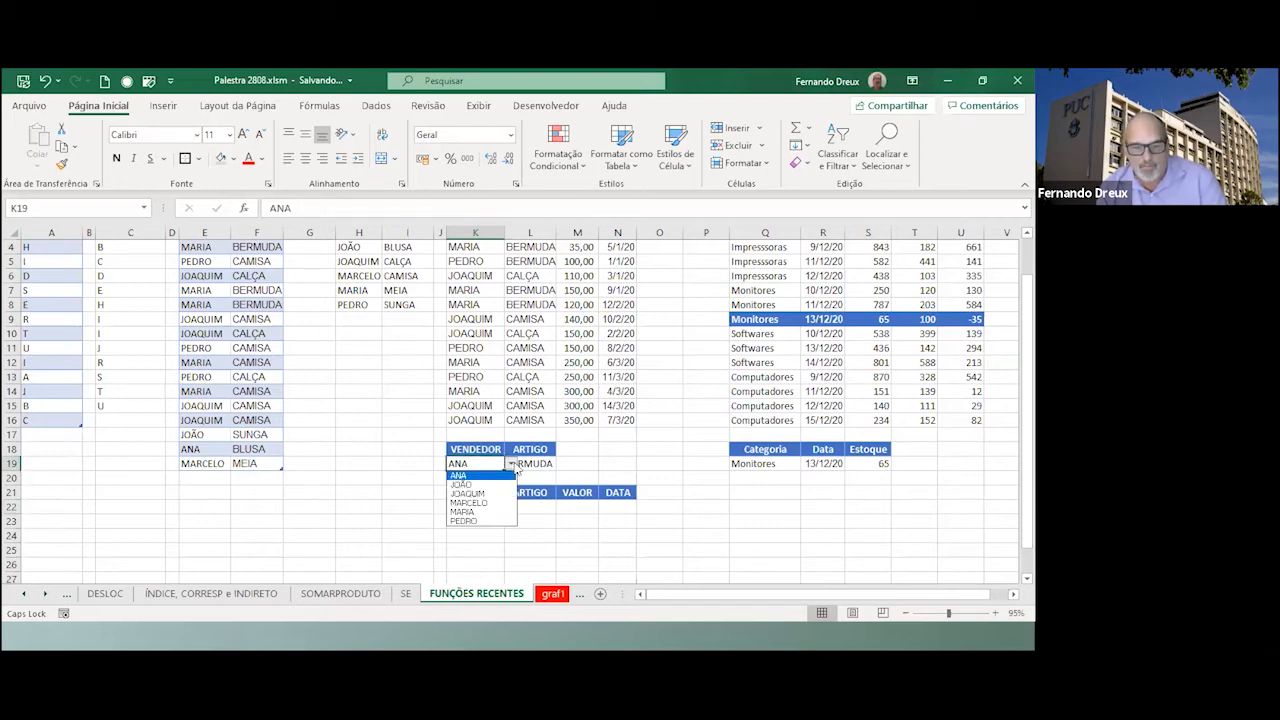
click(488, 511)
scroll(659, 437, up, 1)
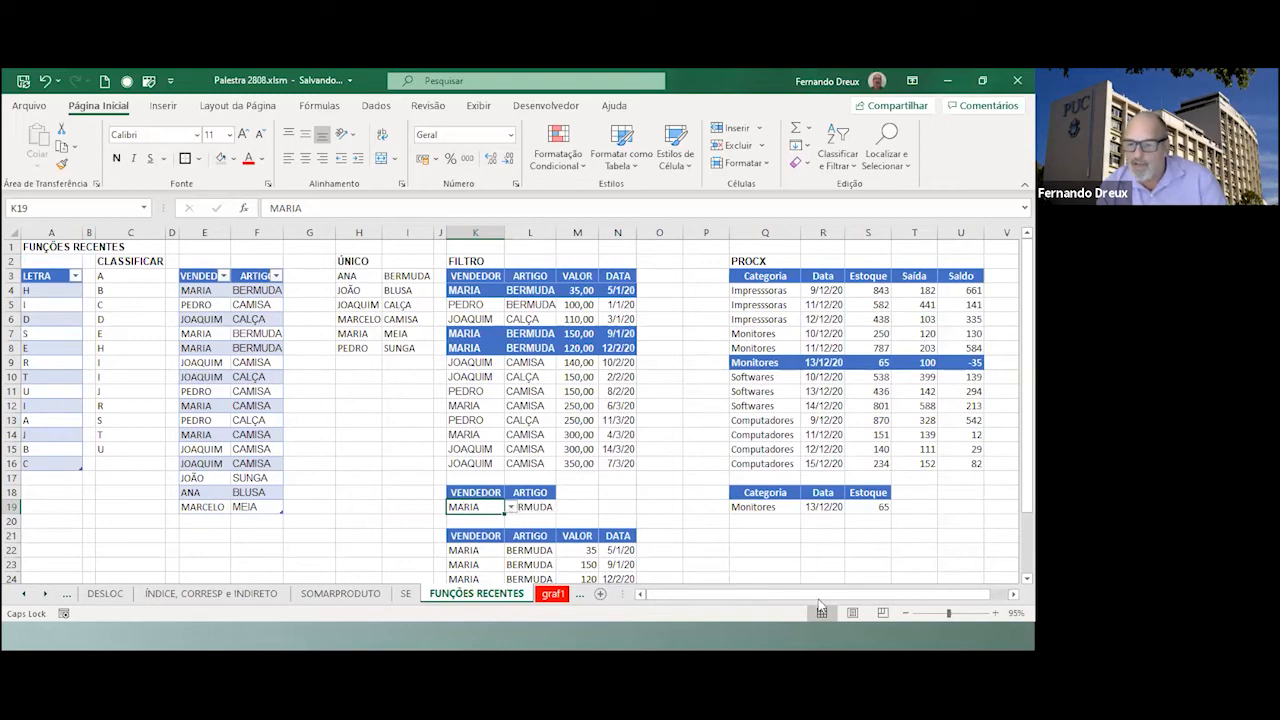
Examine the PROCX formula in R19, its function arguments including Modo_pesquisa, and the category data it searches.
drag(977, 596, 1011, 592)
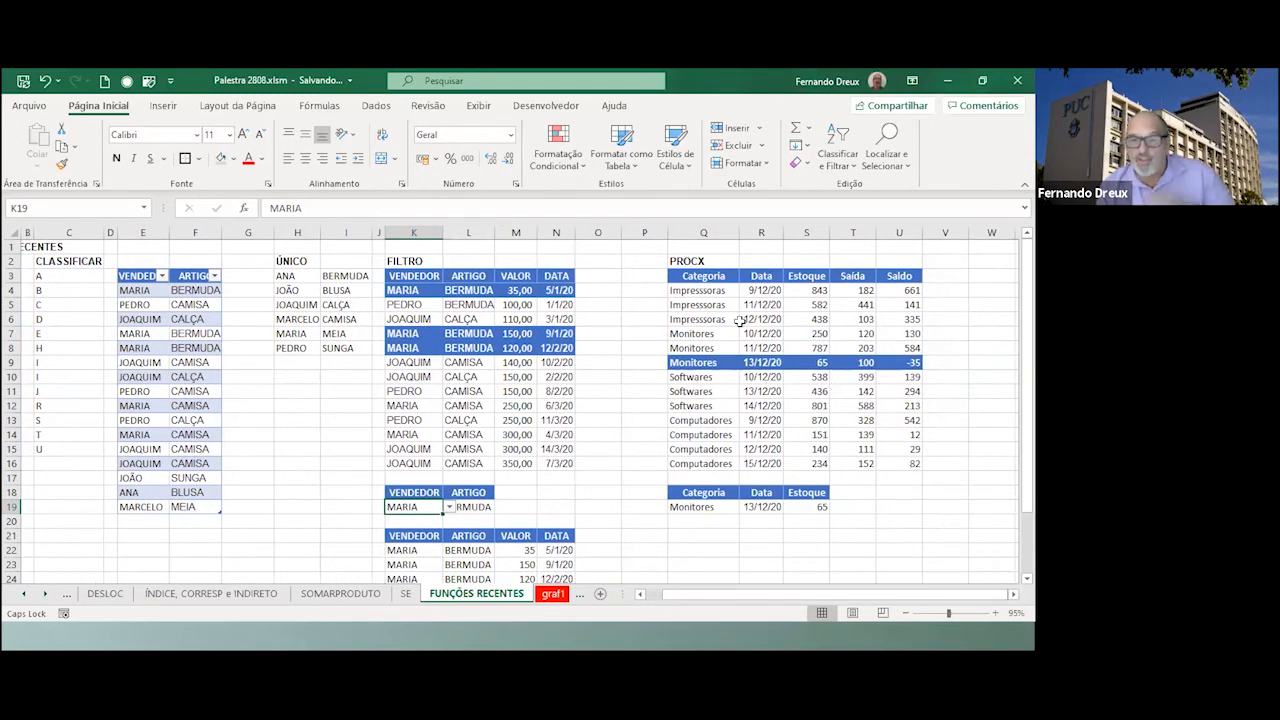
click(698, 507)
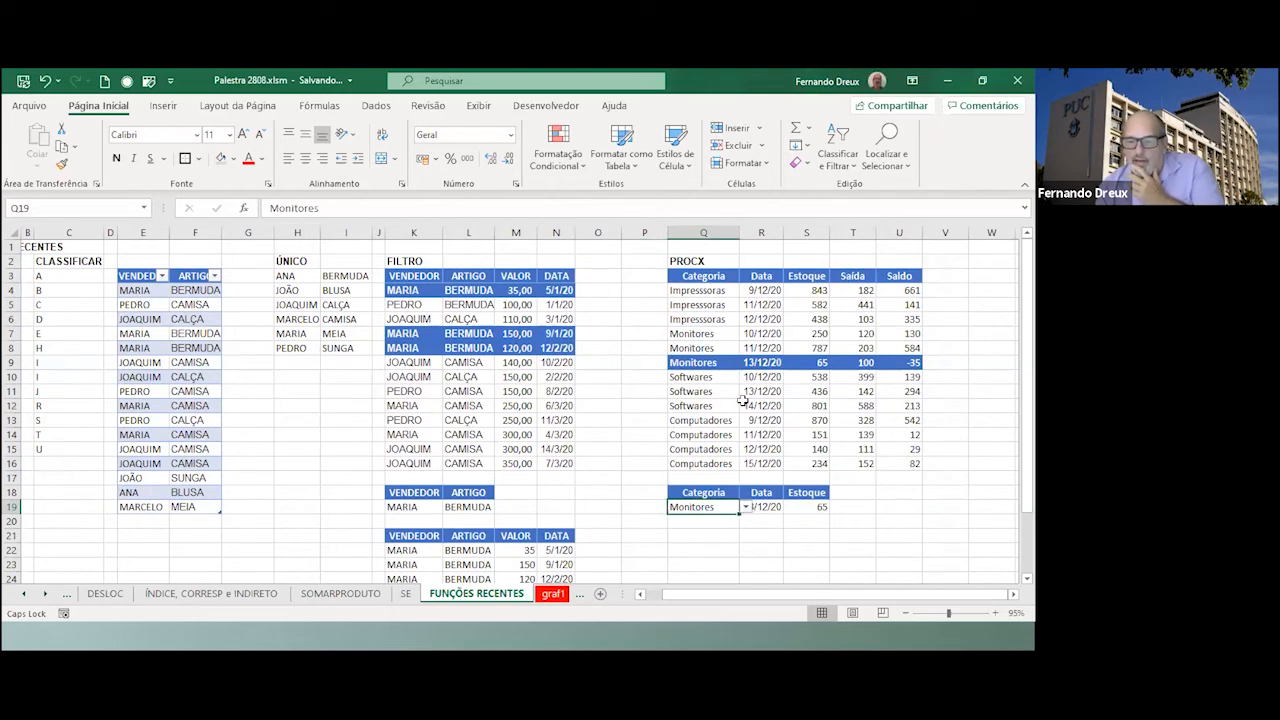
click(765, 508)
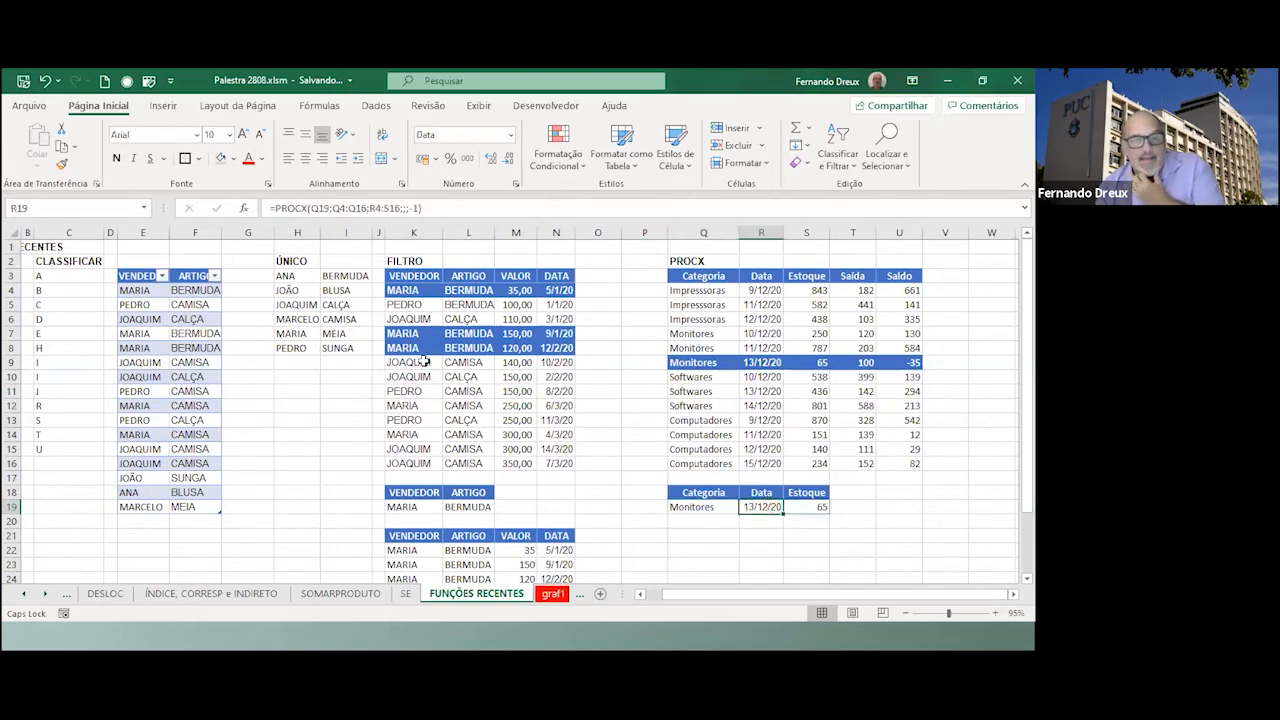
click(245, 208)
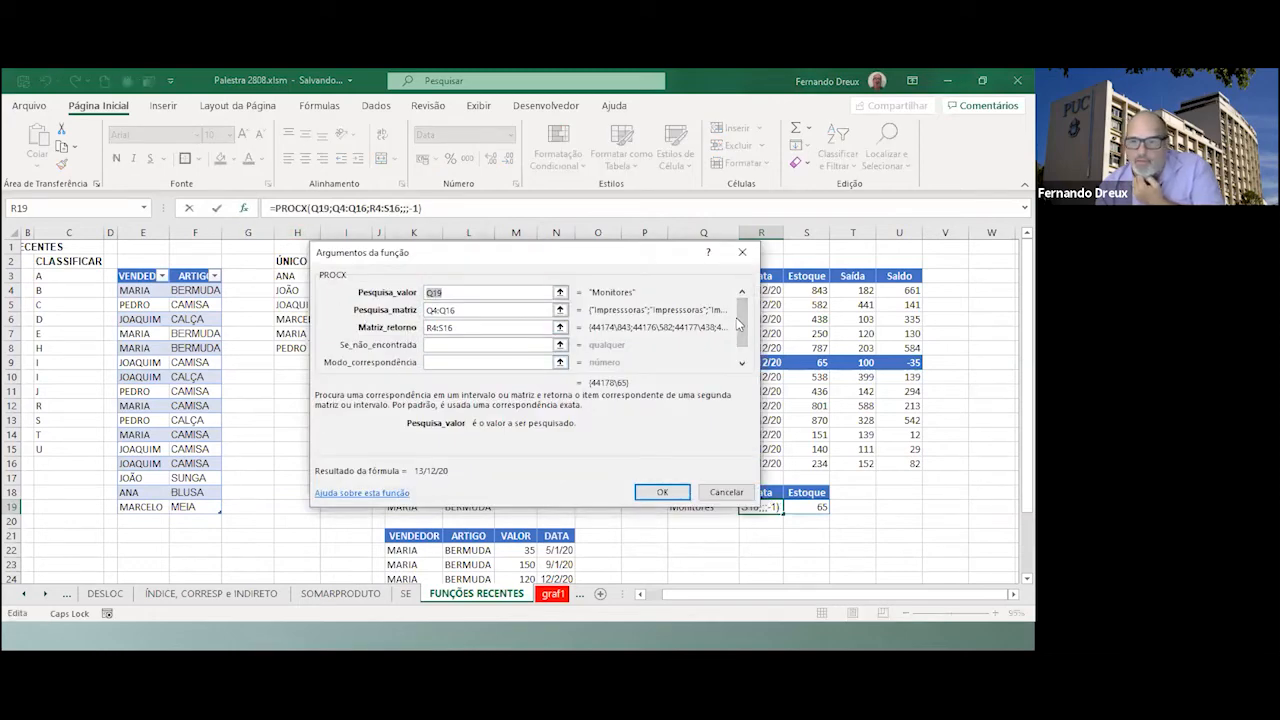
click(742, 363)
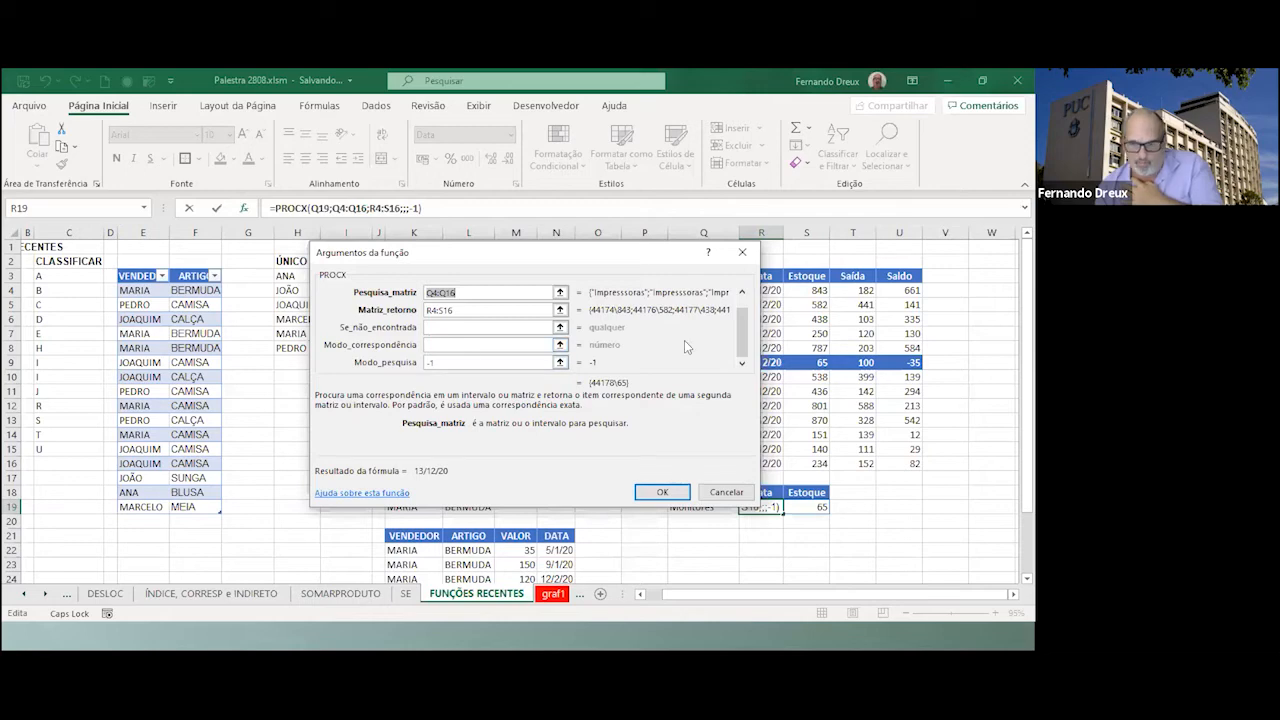
click(721, 495)
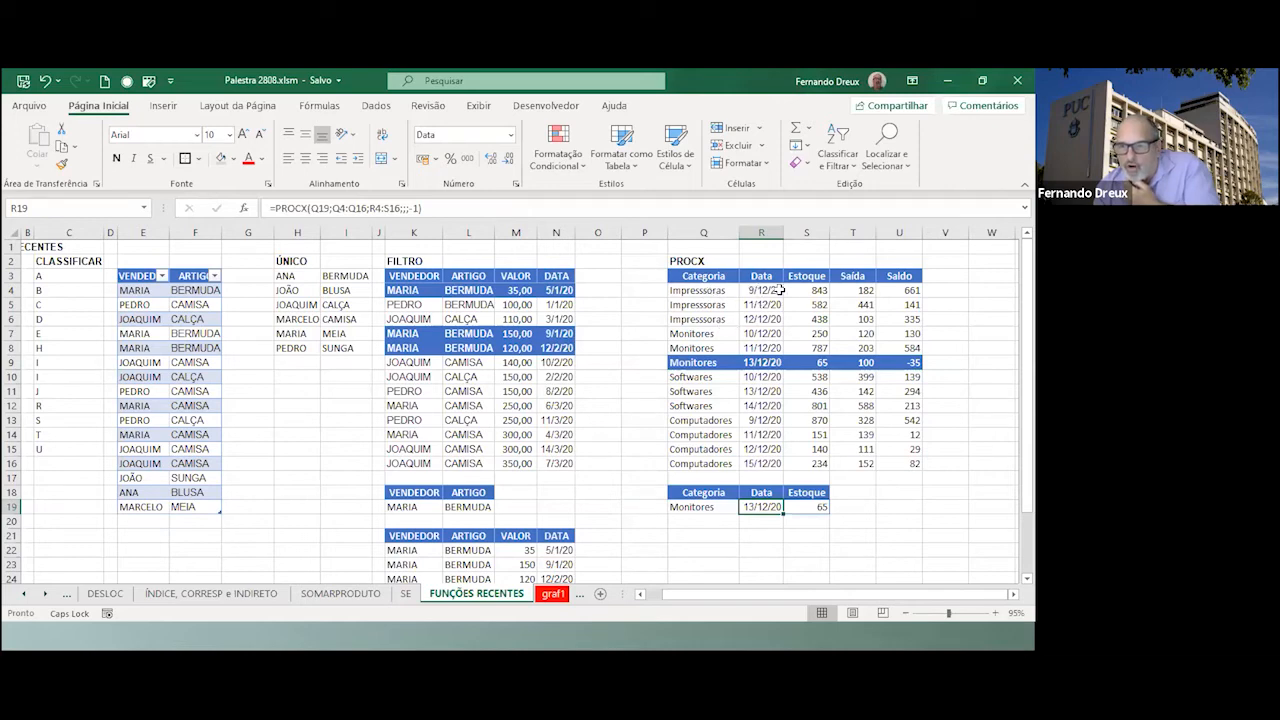
click(904, 318)
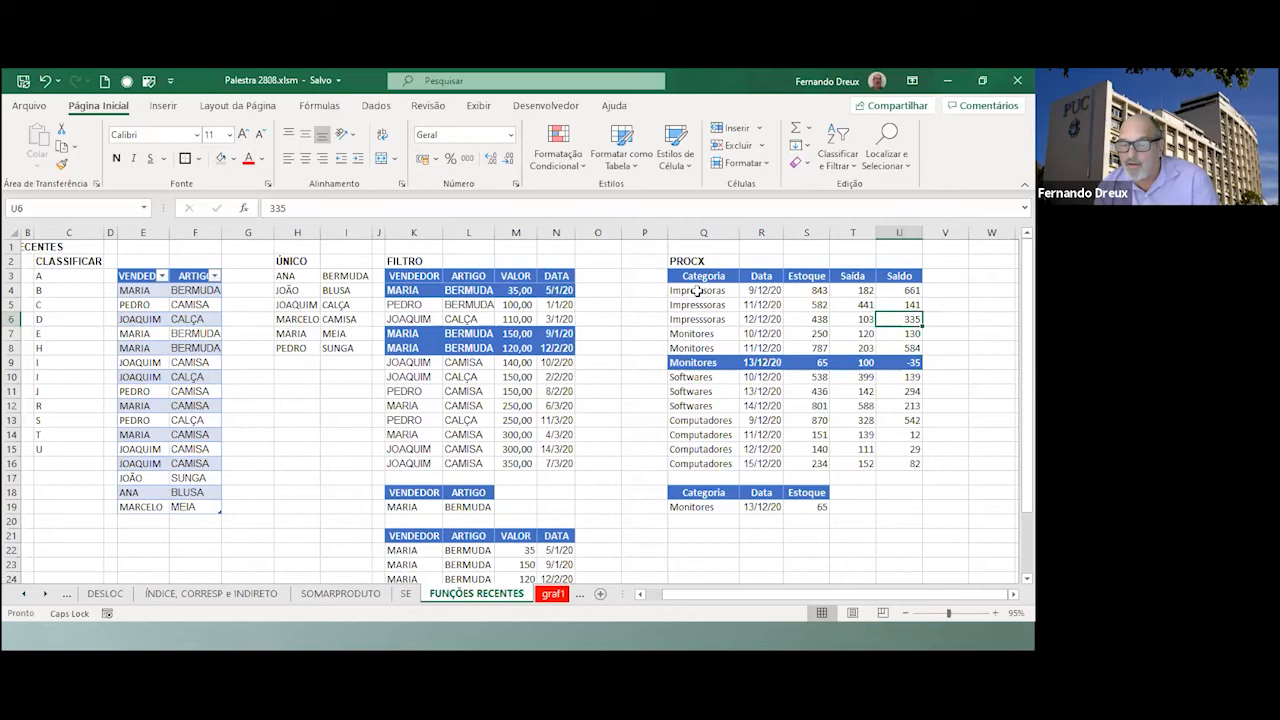
click(749, 508)
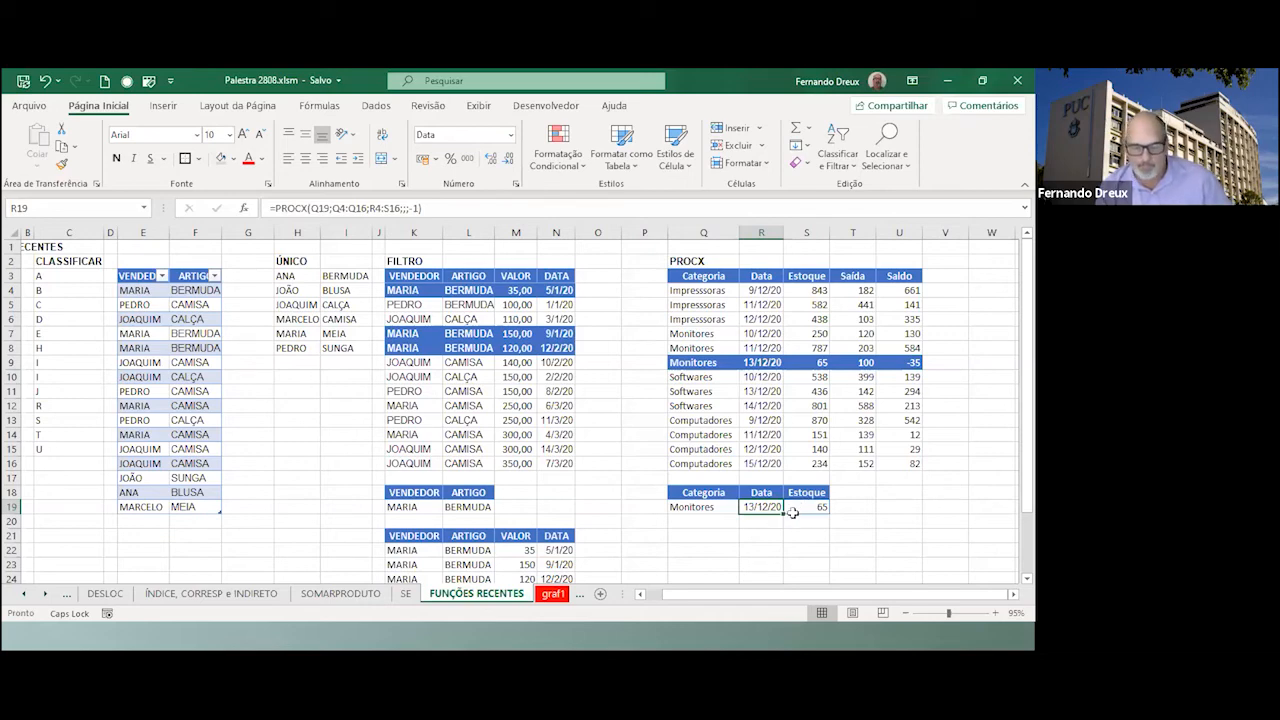
Open the graf1 sheet and view its Relatório de Vendas data table and charts from the first row.
click(555, 598)
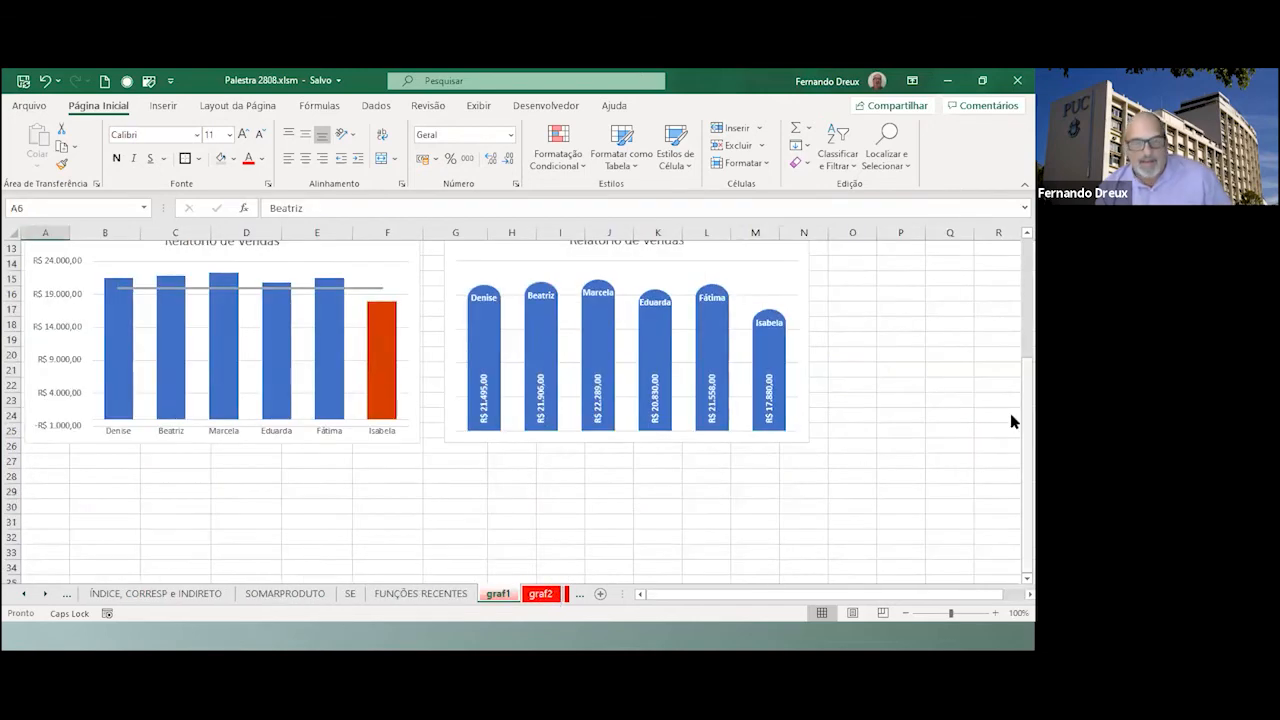
scroll(1010, 415, up, 3)
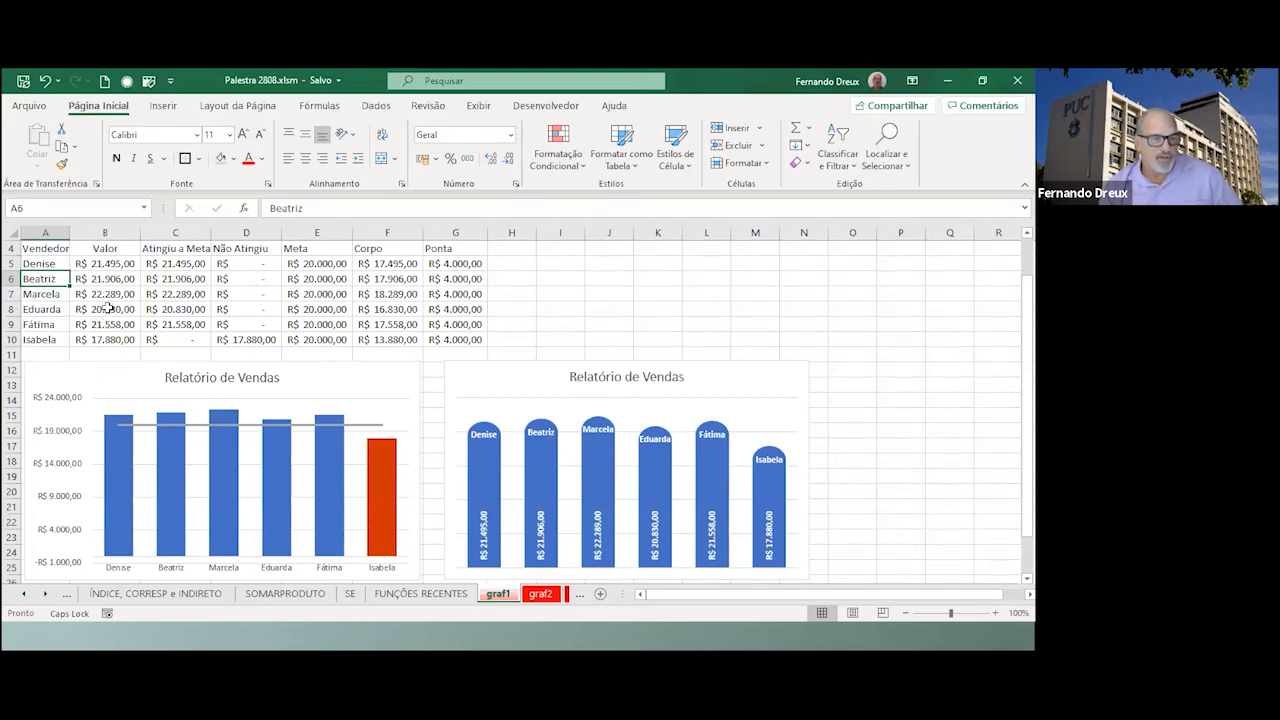
scroll(222, 287, up, 1)
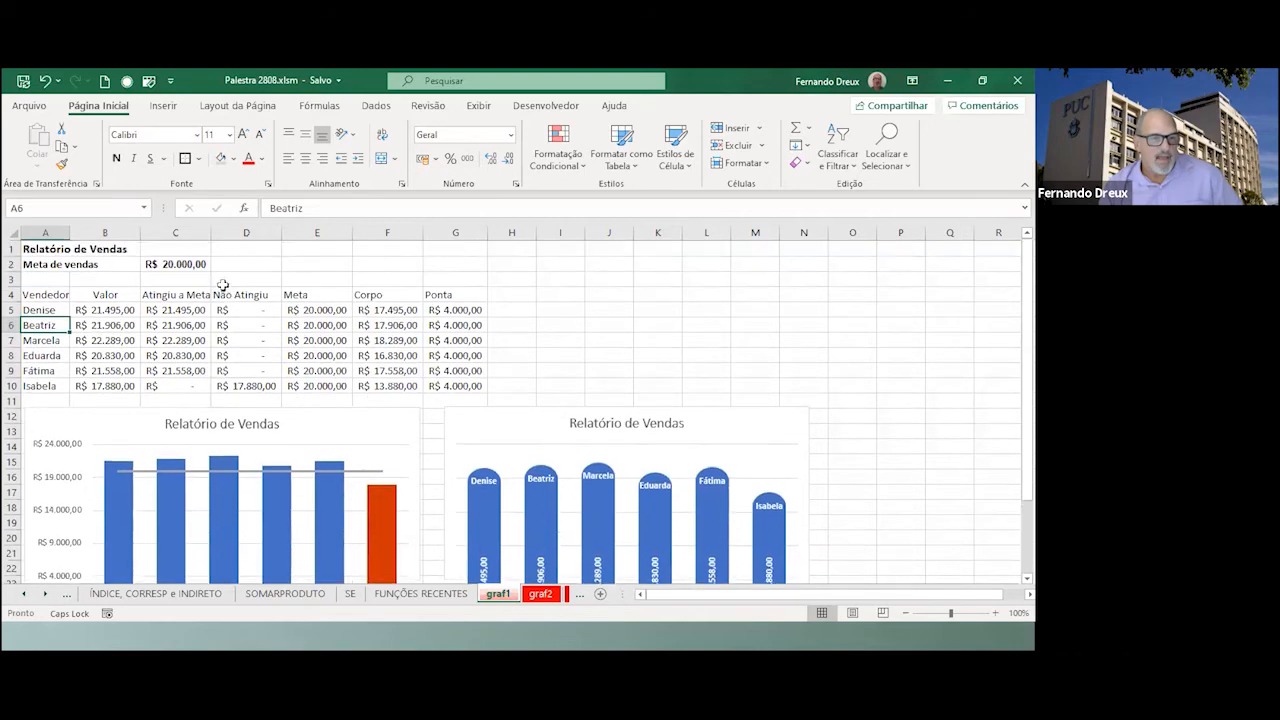
Examine the SE formula in C5, the ALEATÓRIOENTRE formulas in B5:B10, and the below-target column in the first chart.
click(175, 311)
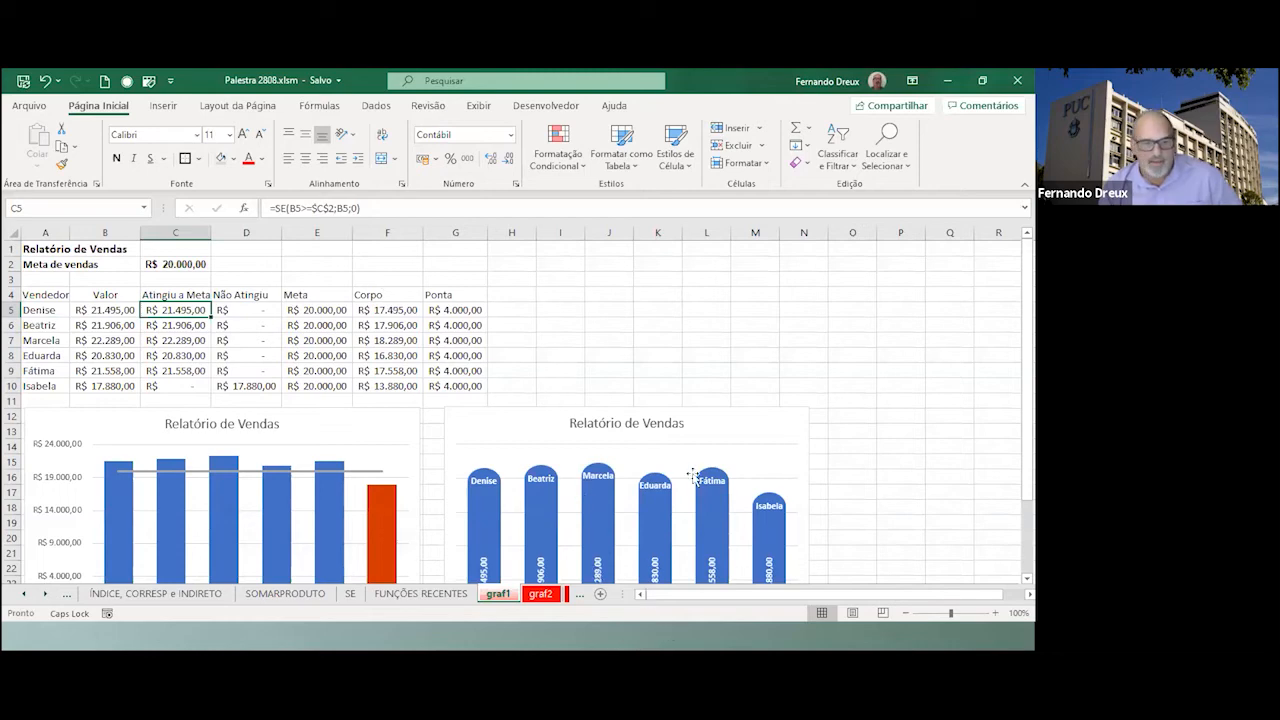
scroll(690, 476, down, 1)
scroll(676, 463, up, 1)
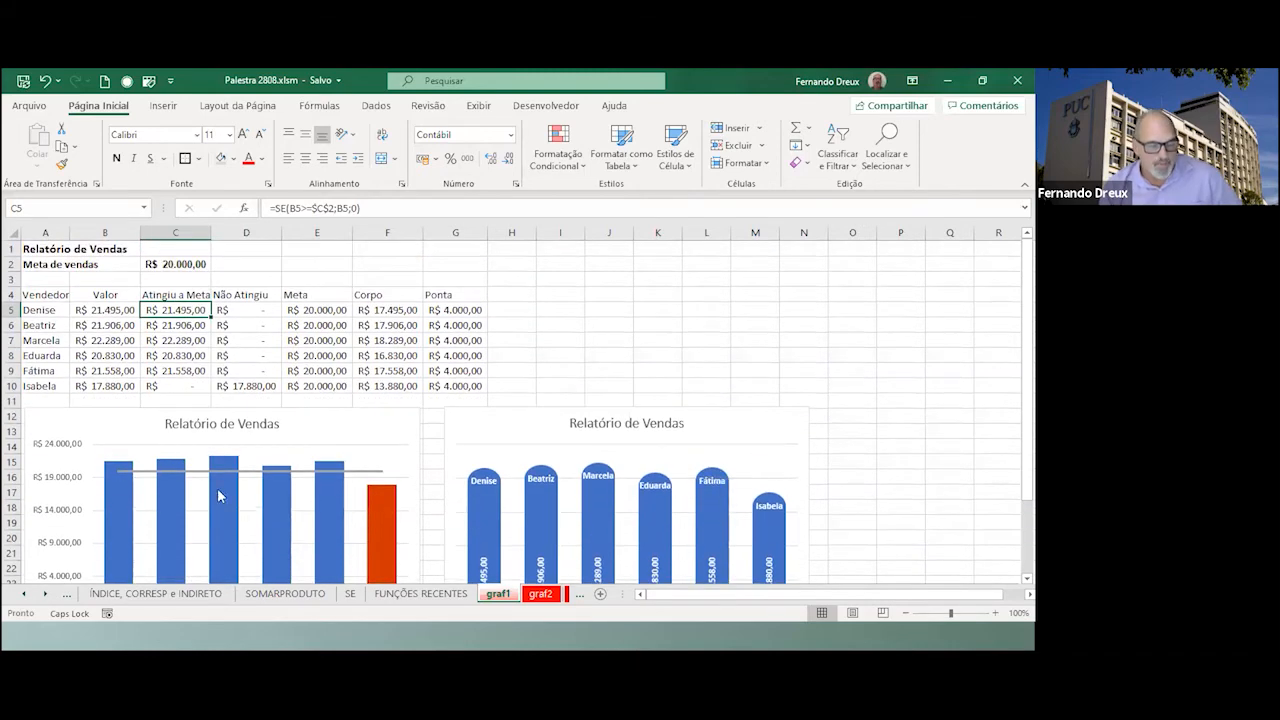
click(122, 312)
click(120, 325)
click(119, 340)
click(121, 356)
click(124, 369)
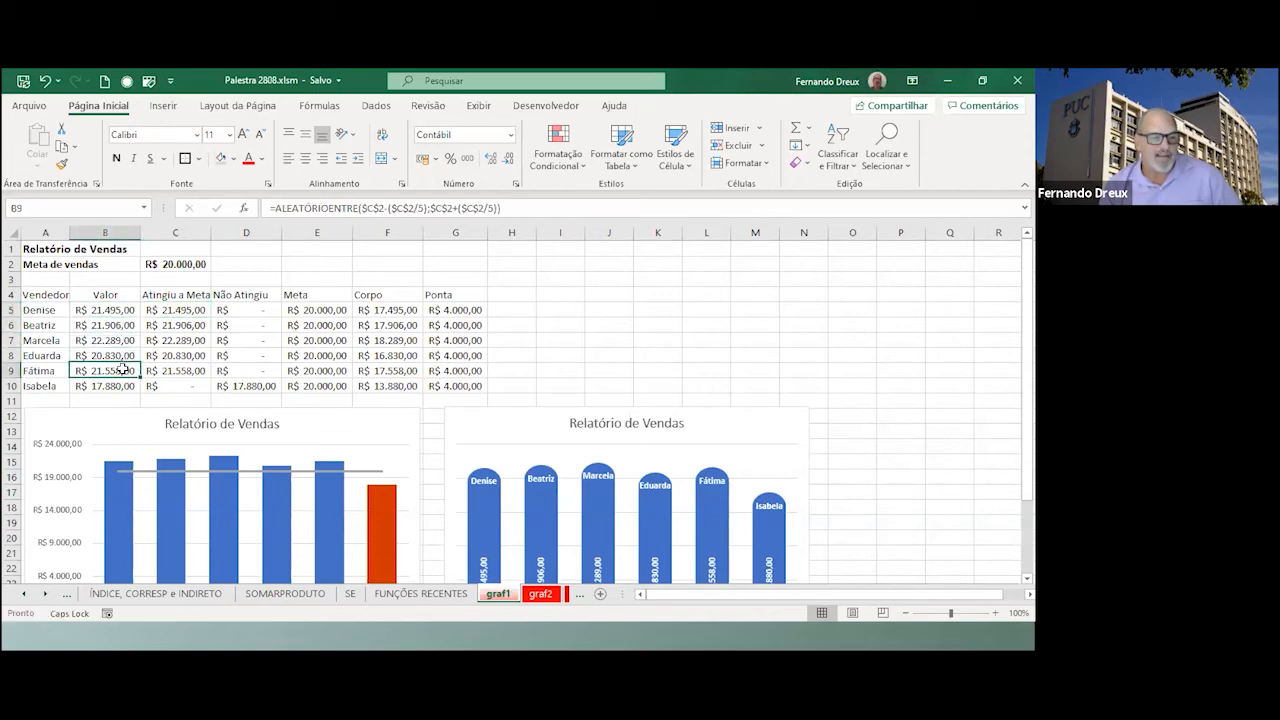
key(Down)
scroll(491, 318, down, 1)
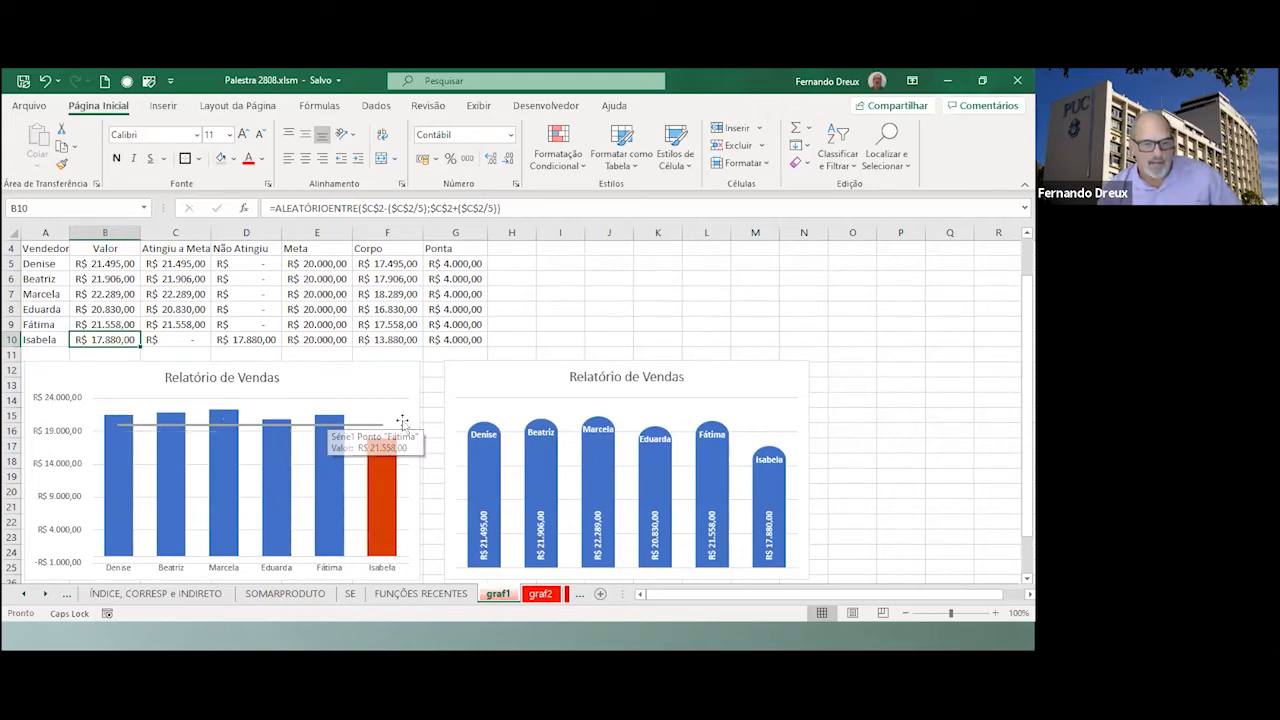
mouse_move(388, 468)
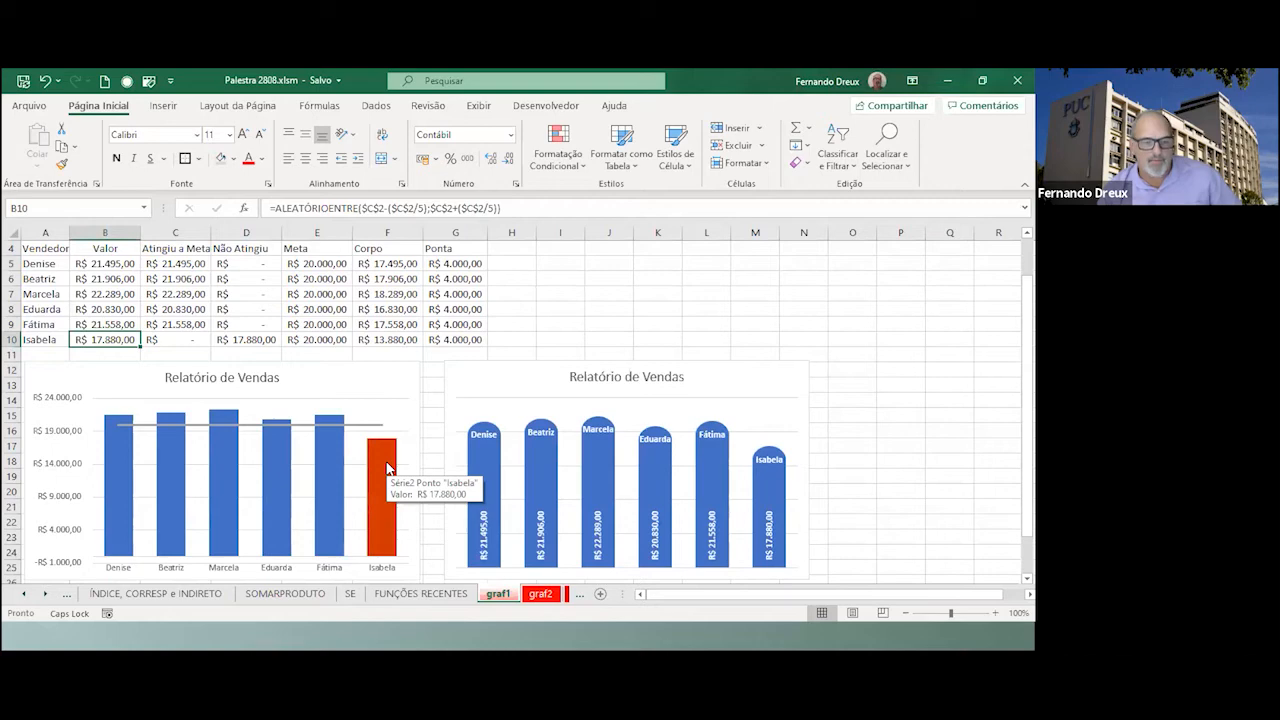
Recalculate the graf1 sheet repeatedly to generate new random sales values and refresh both Relatório de Vendas charts.
click(577, 279)
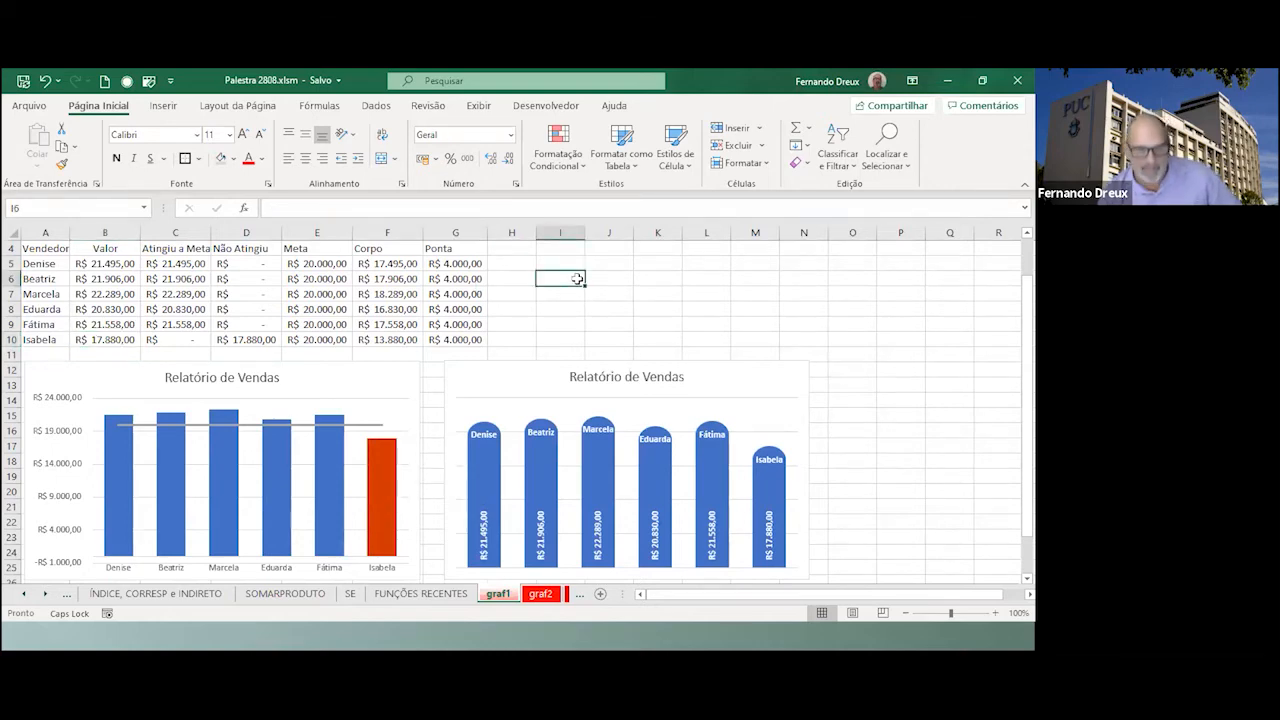
key(F9)
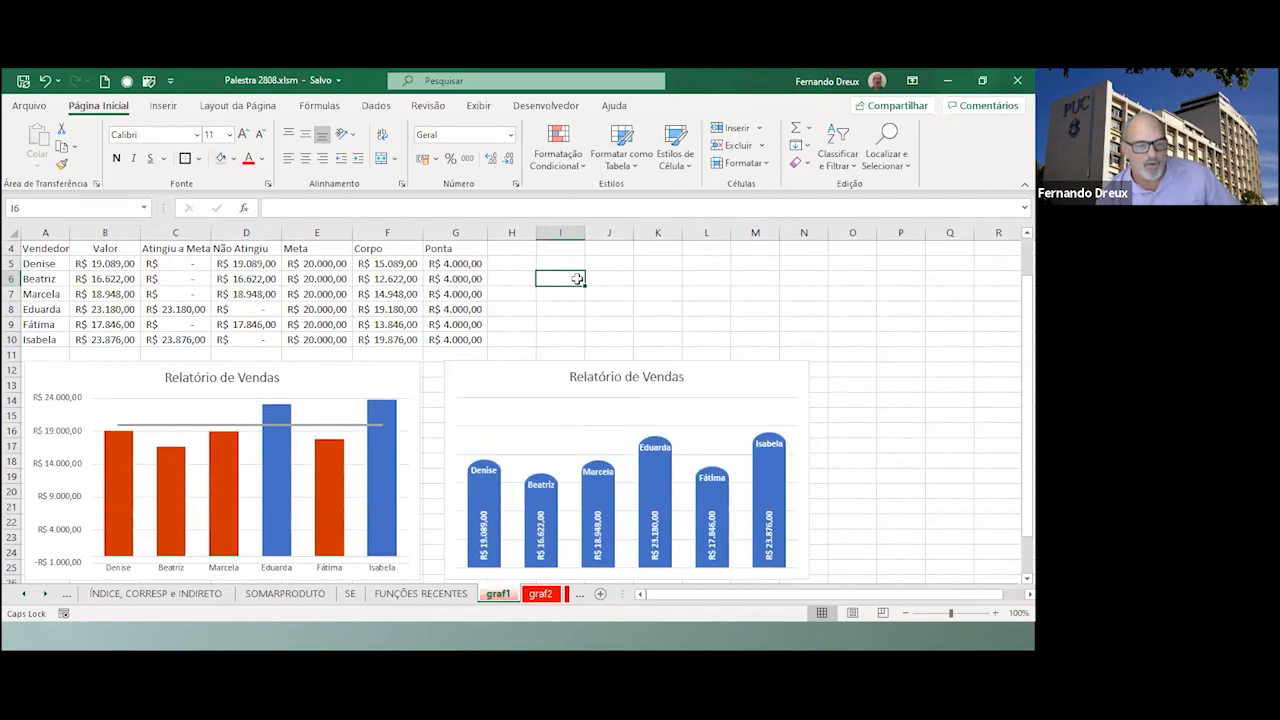
key(F9)
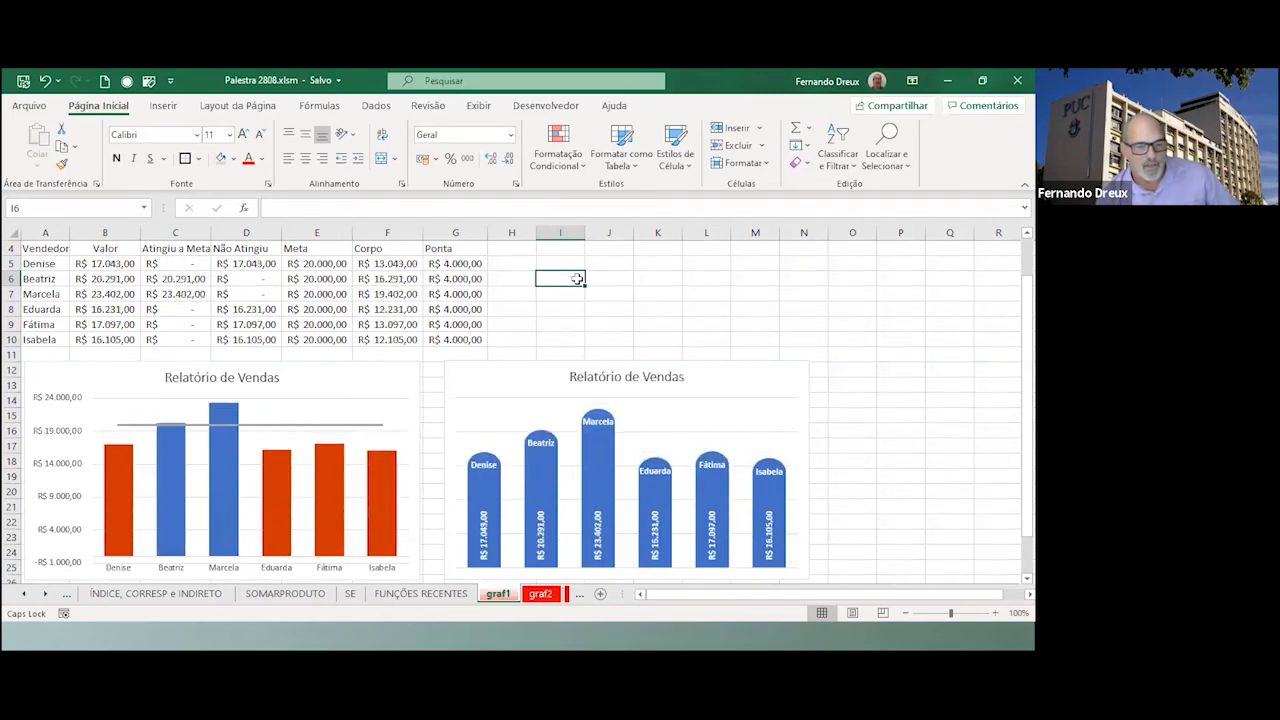
key(F9)
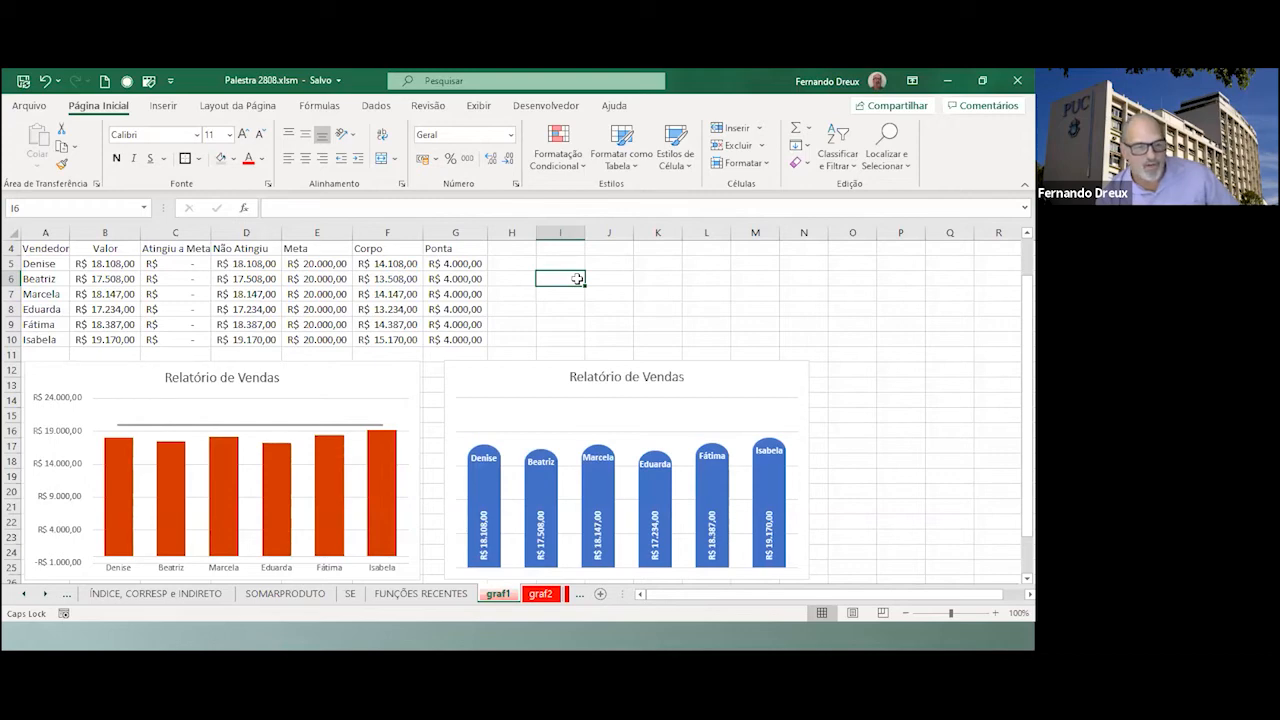
key(F9)
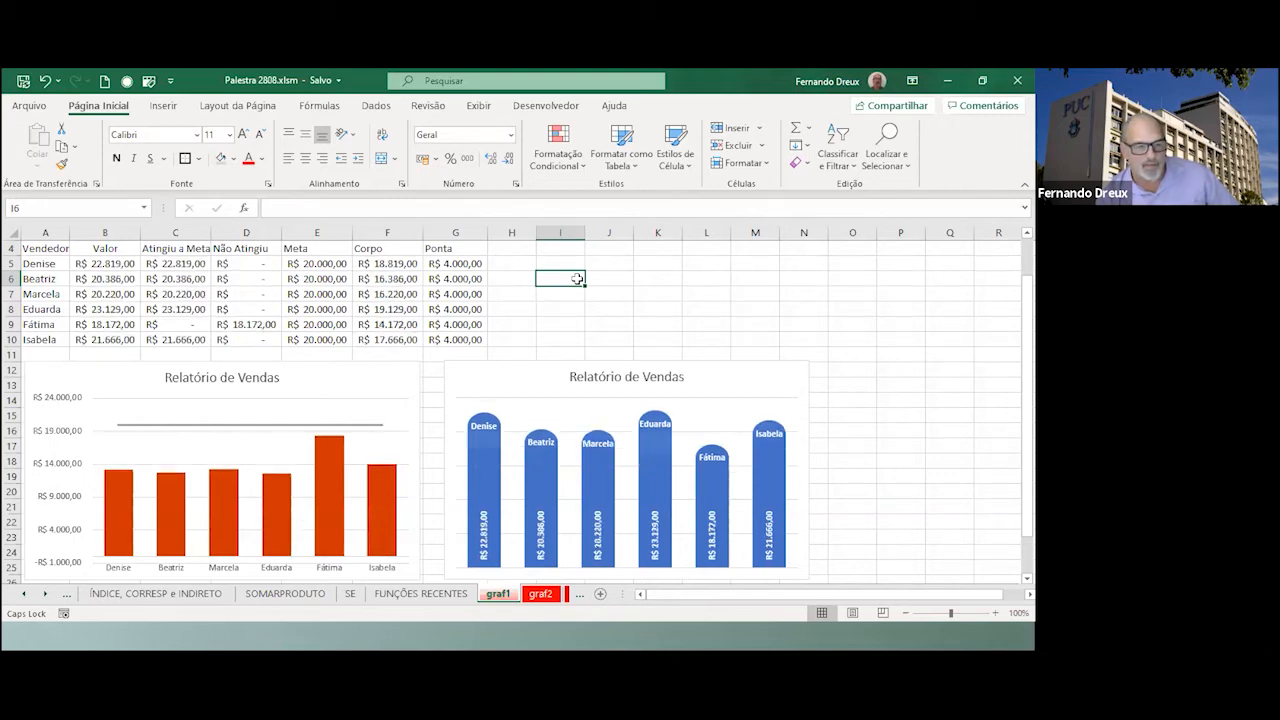
key(F9)
key(F9)
key(F9)
key(F9)
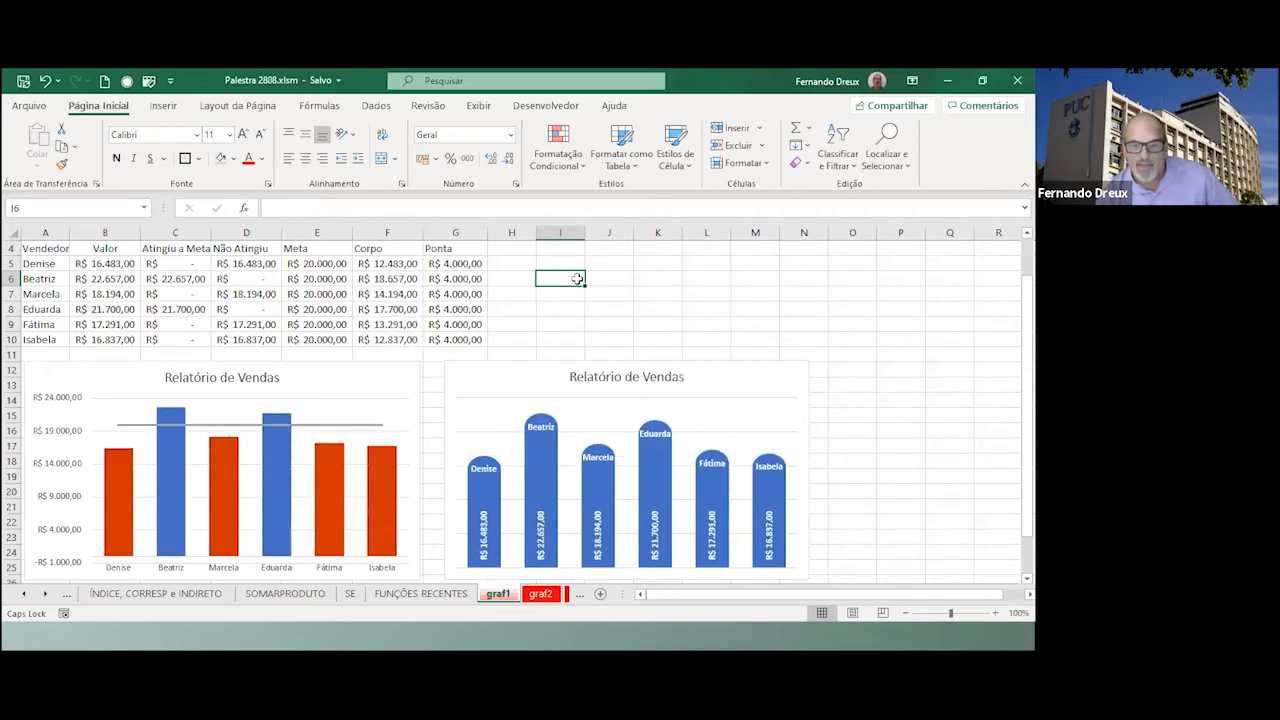
Examine the Corpo and Ponta data series that form the rounded columns of the second Relatório de Vendas chart.
click(488, 504)
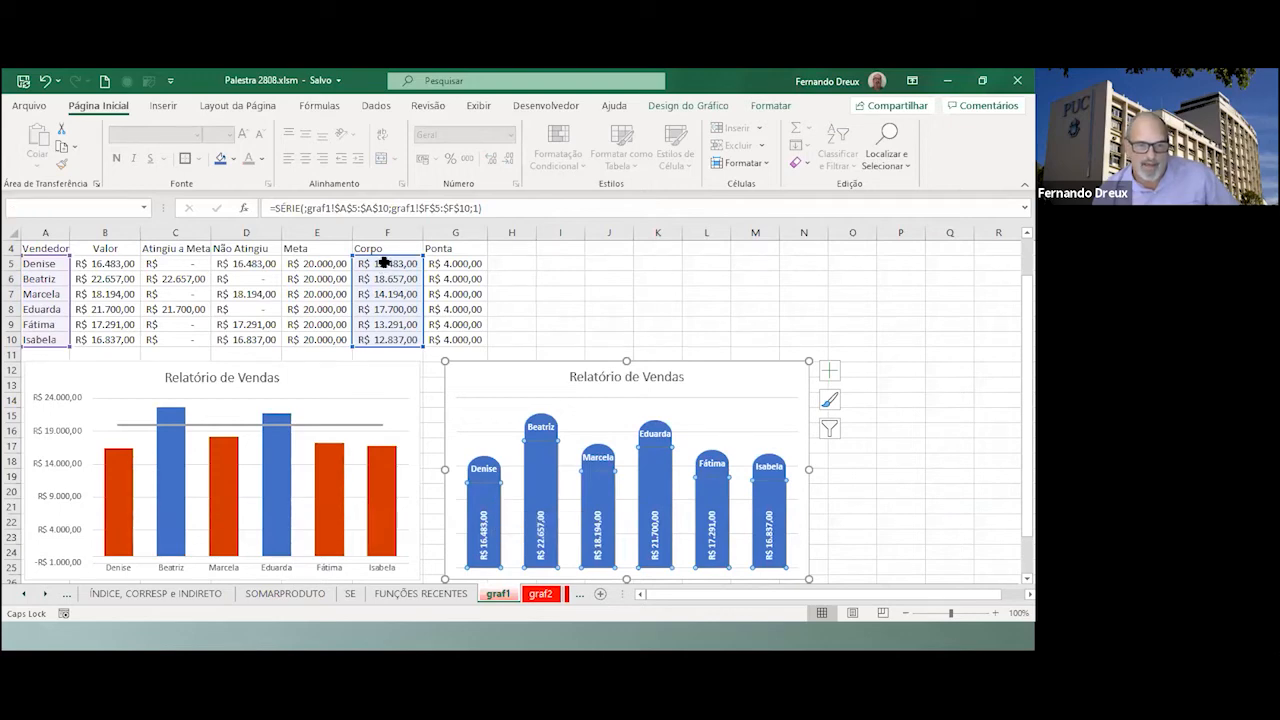
click(483, 476)
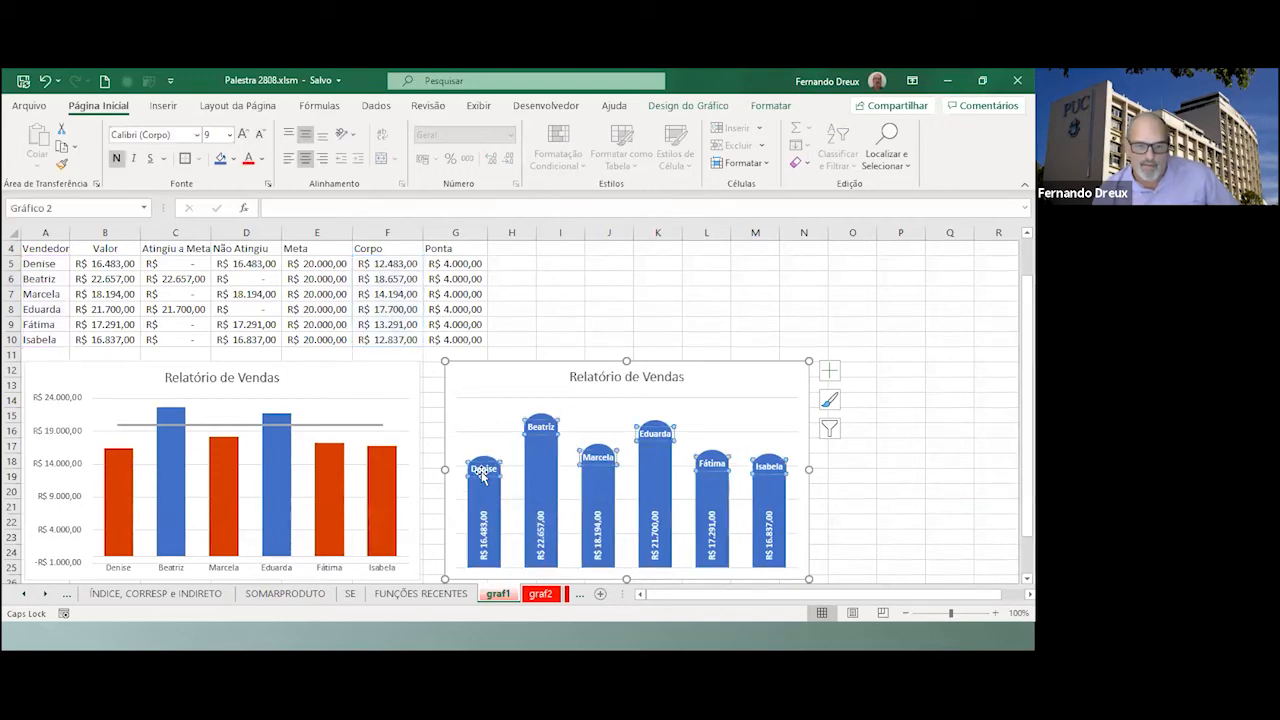
click(453, 265)
click(484, 467)
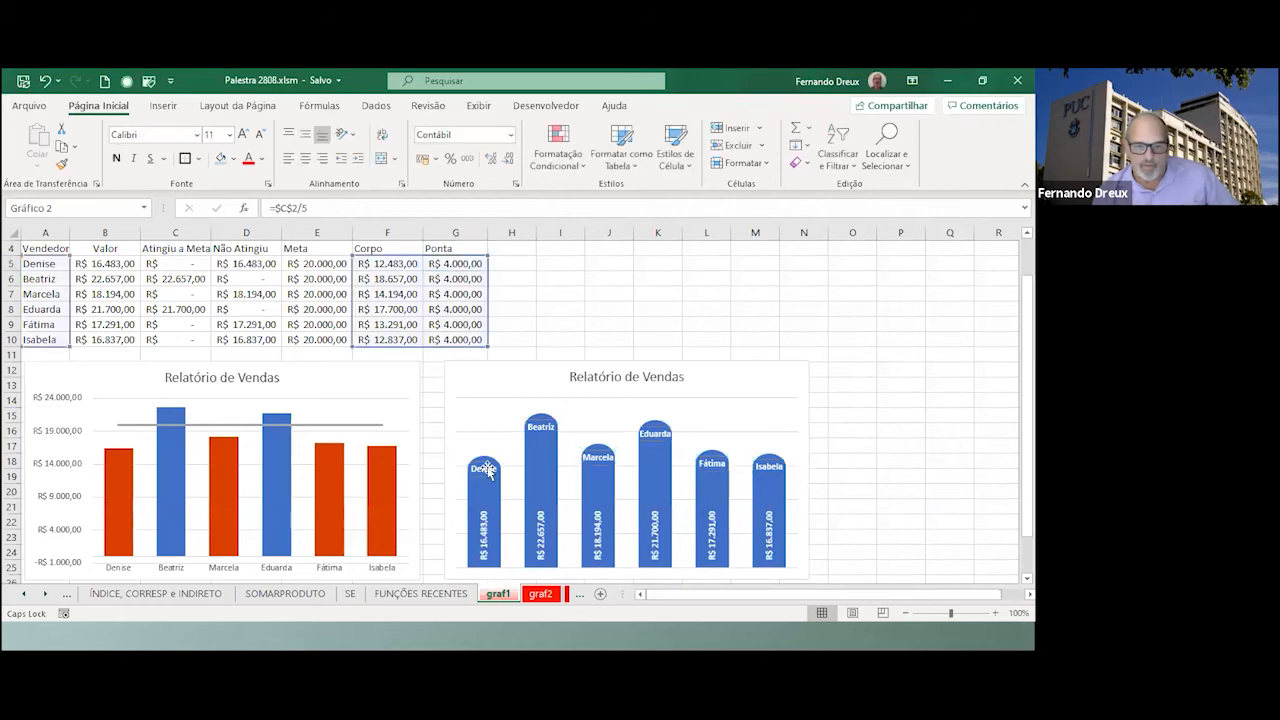
click(538, 438)
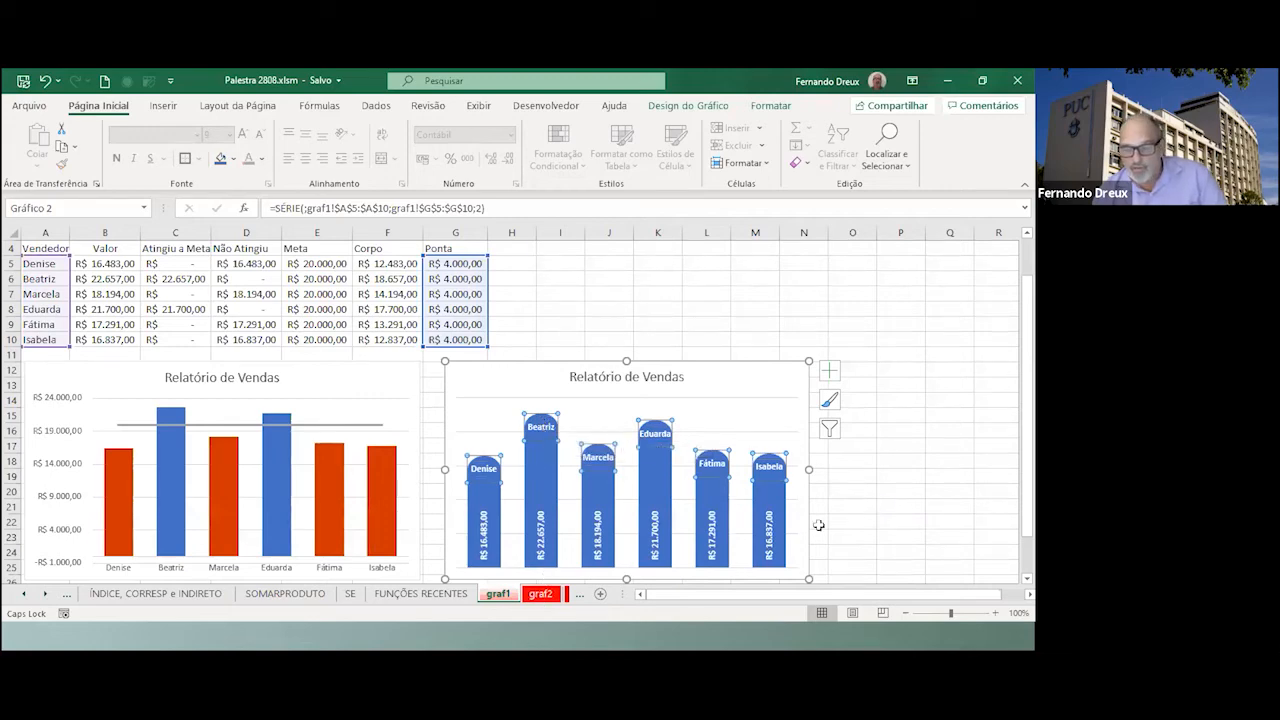
click(543, 545)
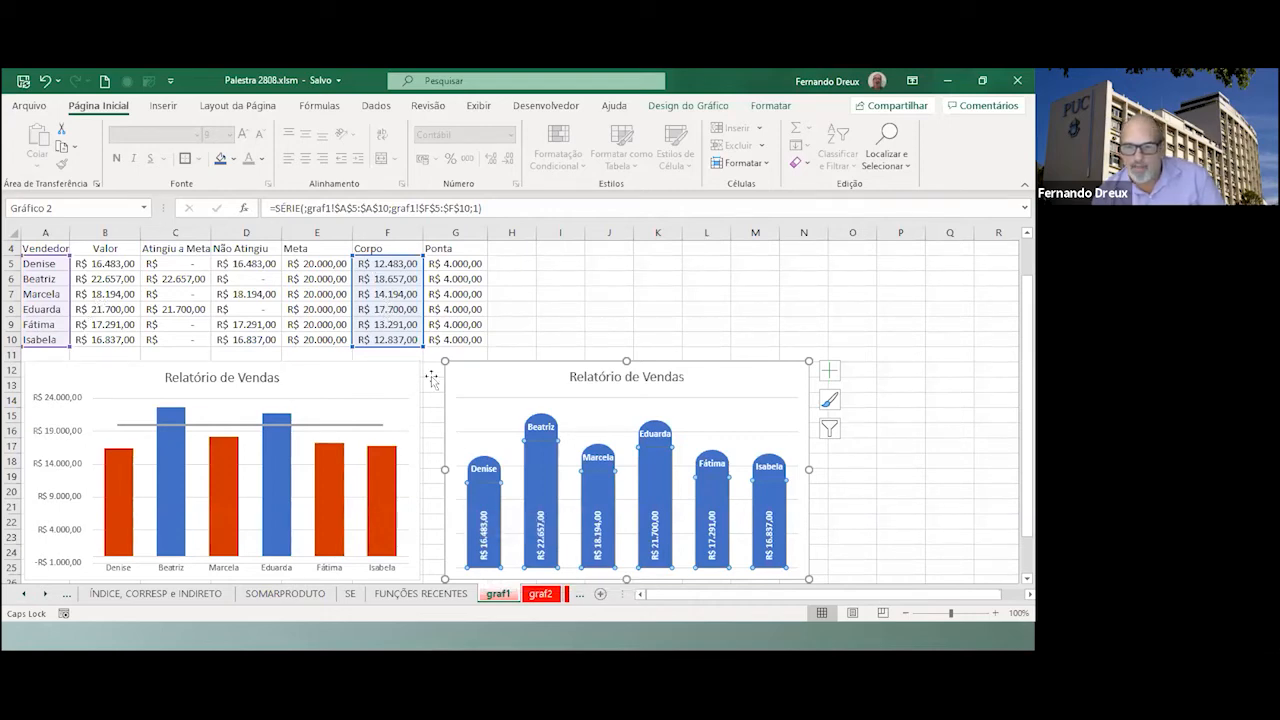
Deselect the chart and recalculate the random sales values three more times, with both graf1 charts in full view.
click(713, 293)
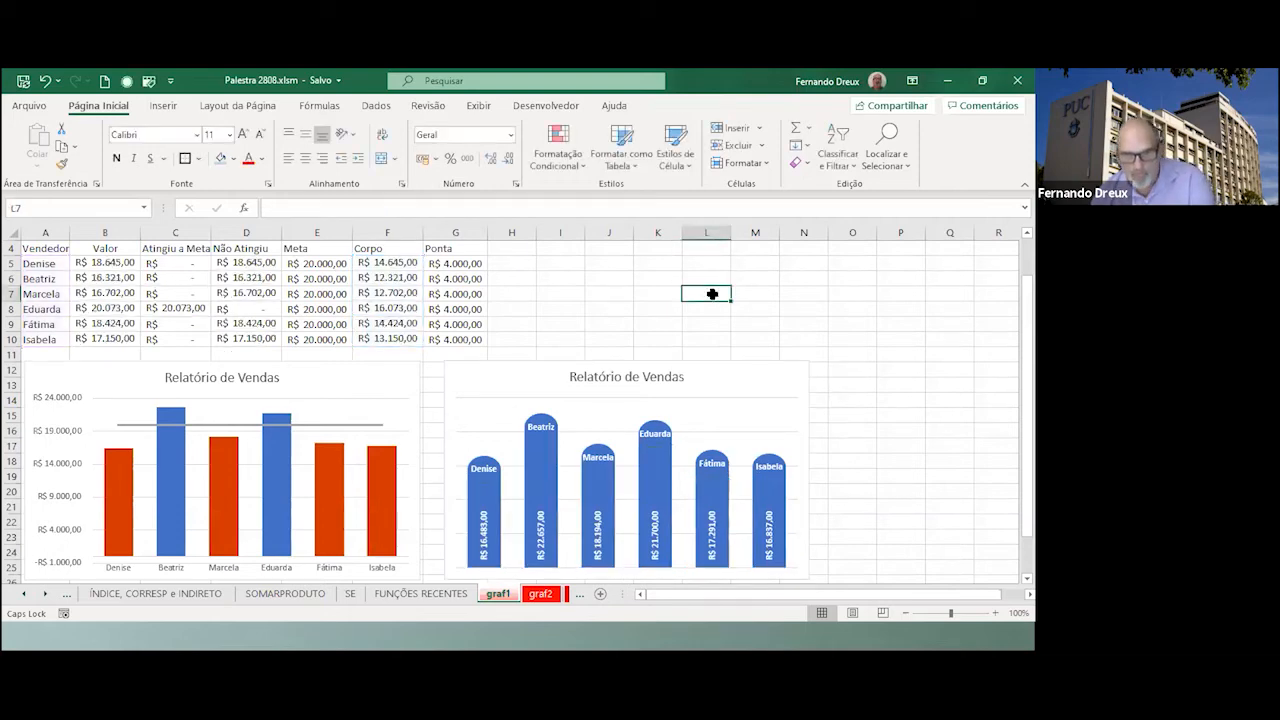
key(F9)
key(F9)
key(F9)
scroll(713, 293, down, 1)
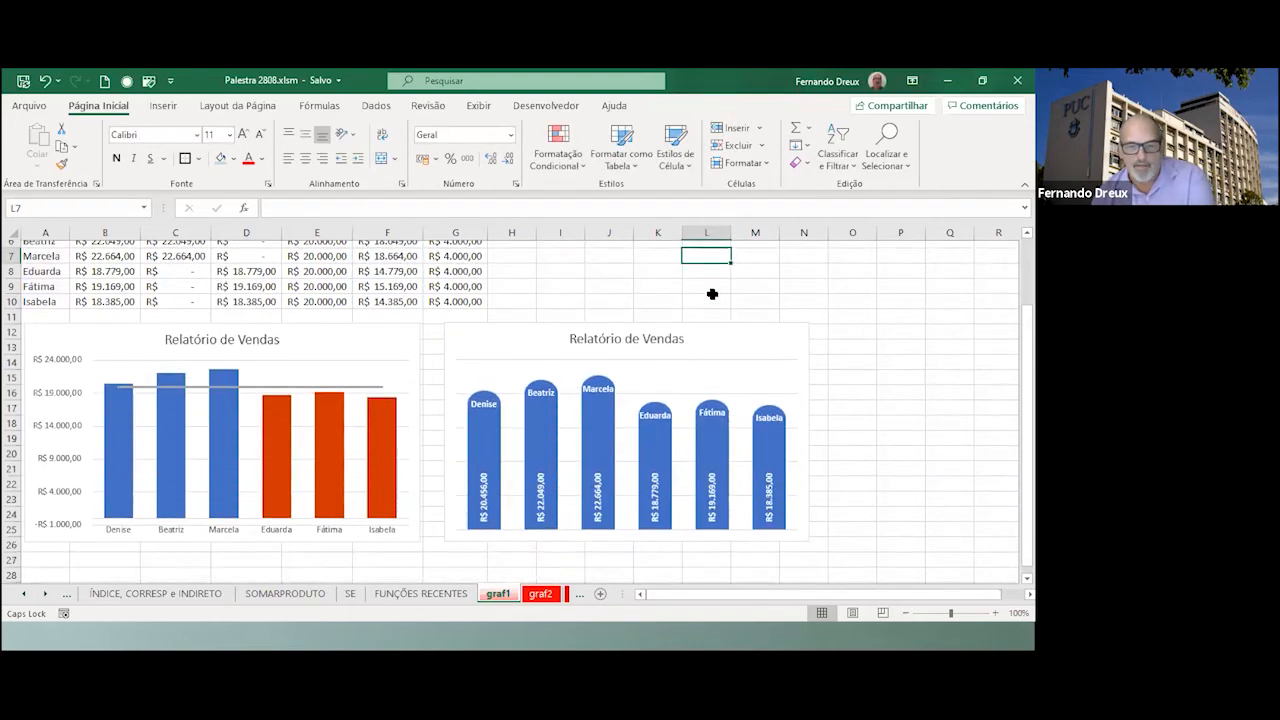
scroll(712, 294, down, 1)
Open the graf2 sheet and view its Vendas table and the pie chart for the selected product.
click(540, 594)
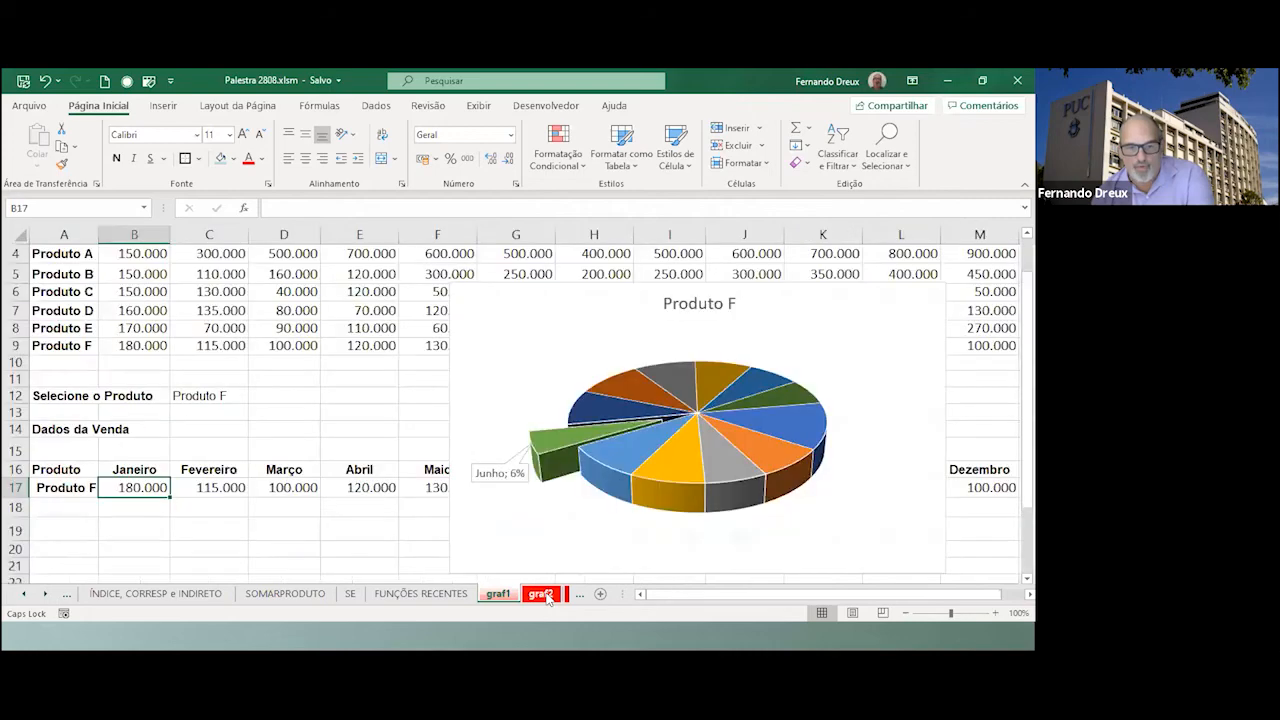
scroll(486, 486, up, 1)
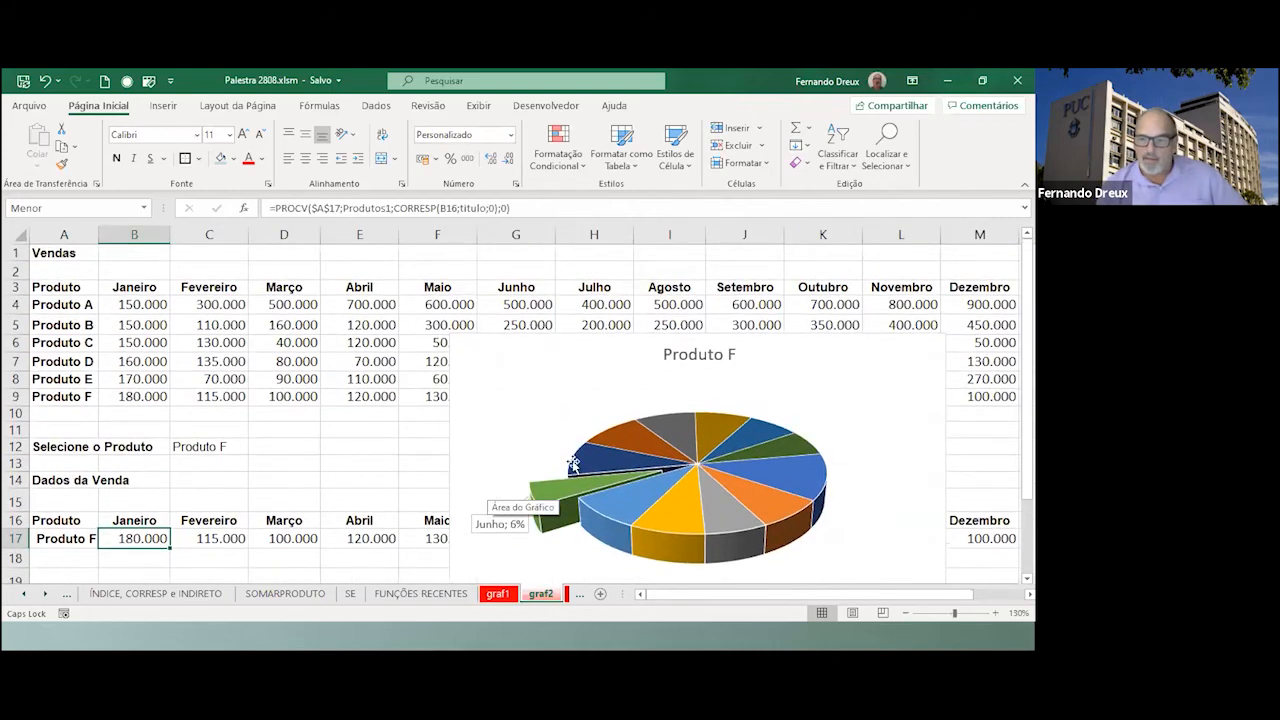
scroll(699, 481, down, 1)
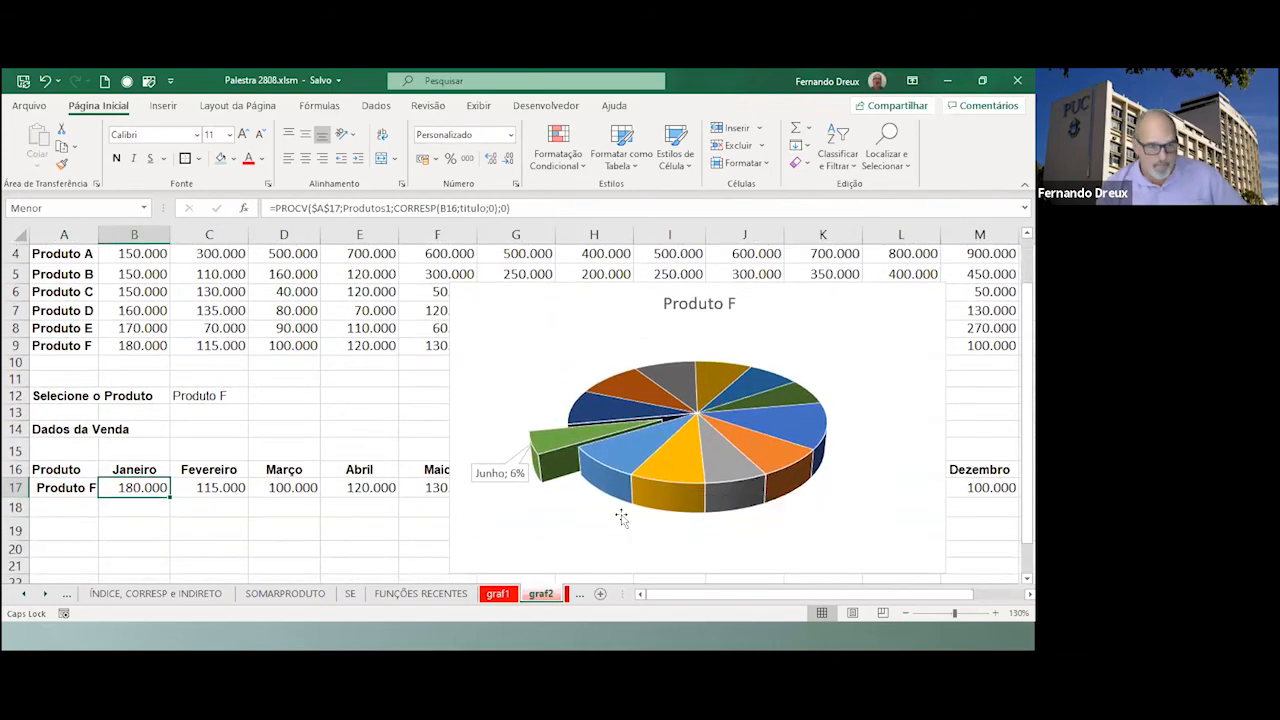
scroll(143, 366, up, 1)
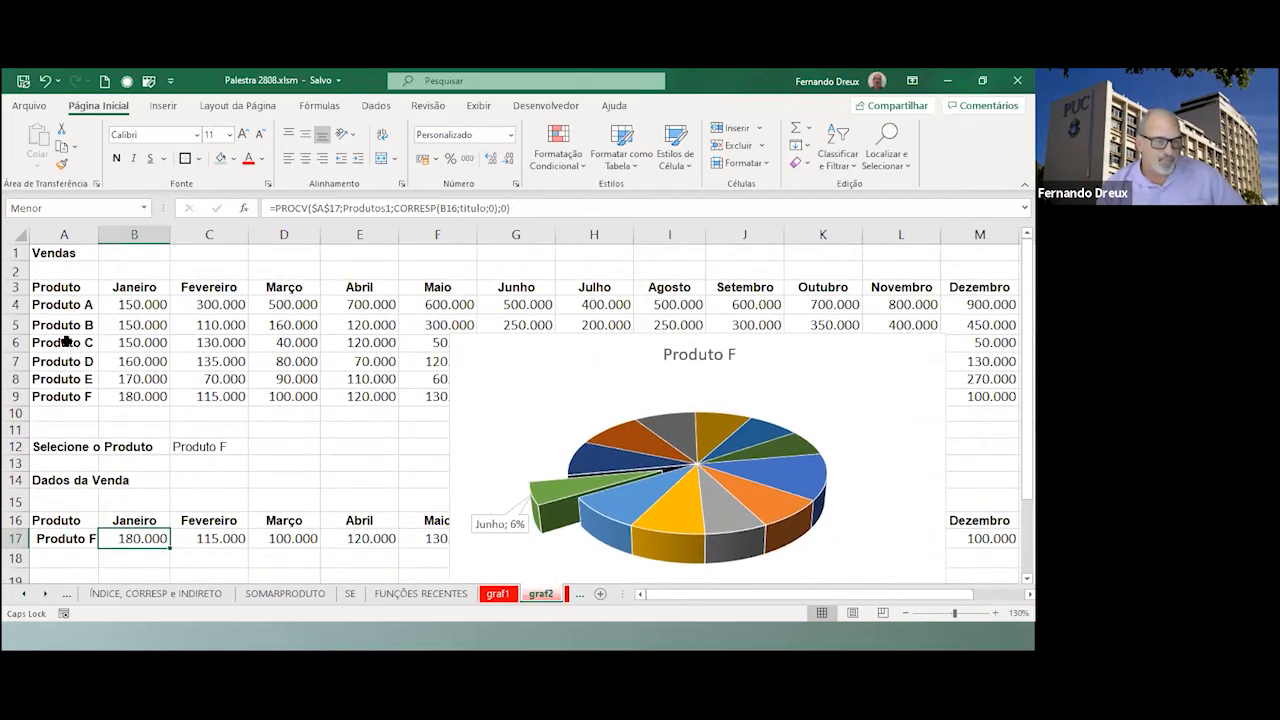
Choose Produto F in the Selecione o Produto cell C12 and examine the PROCV formula in B17.
click(215, 449)
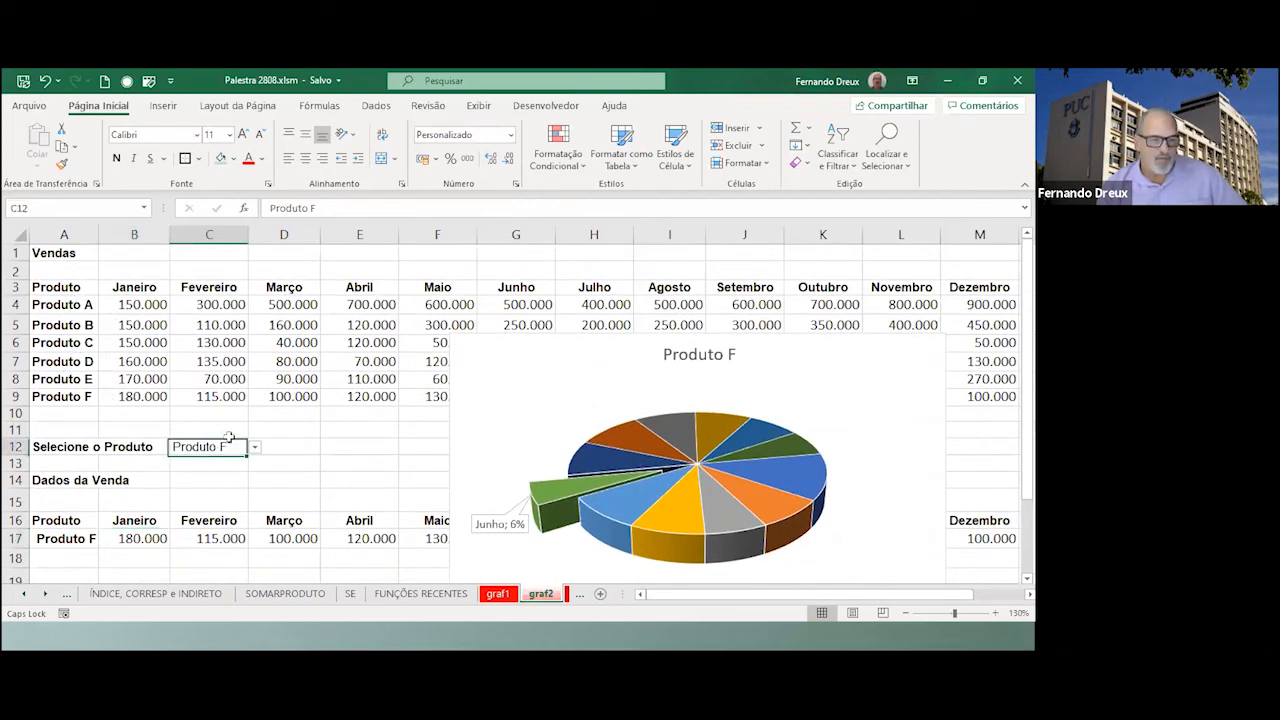
click(256, 450)
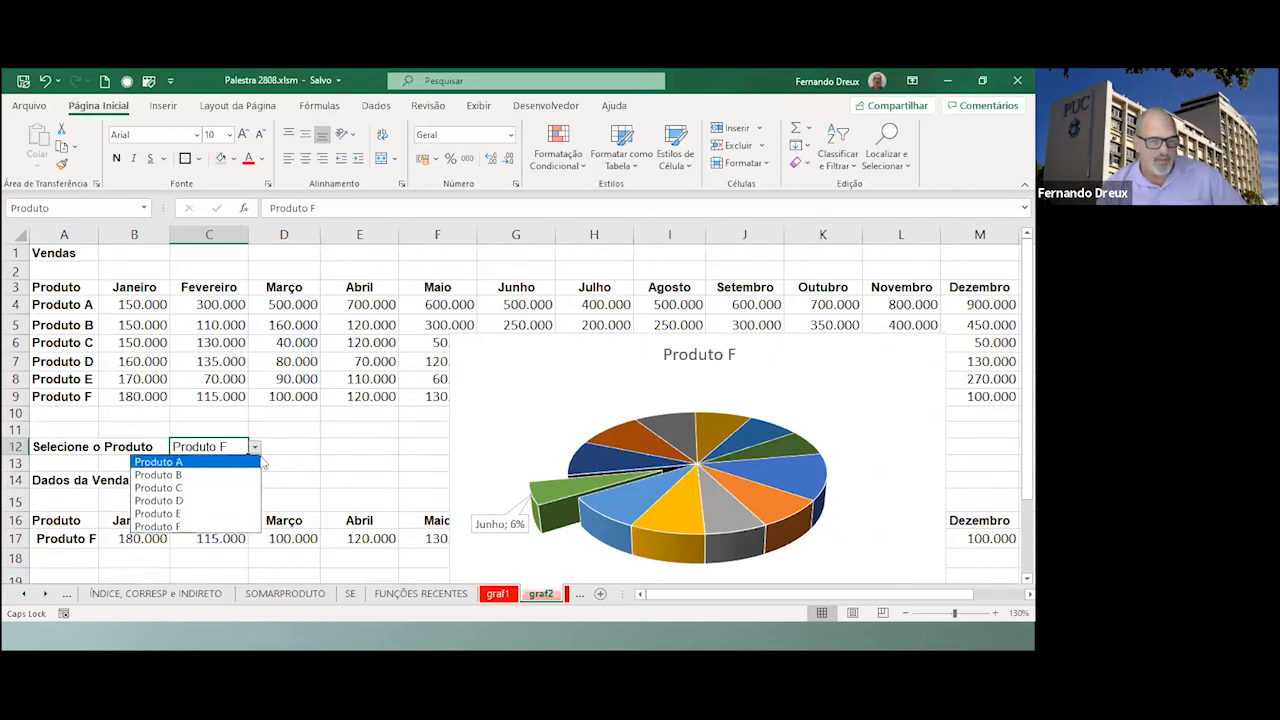
click(196, 522)
click(148, 538)
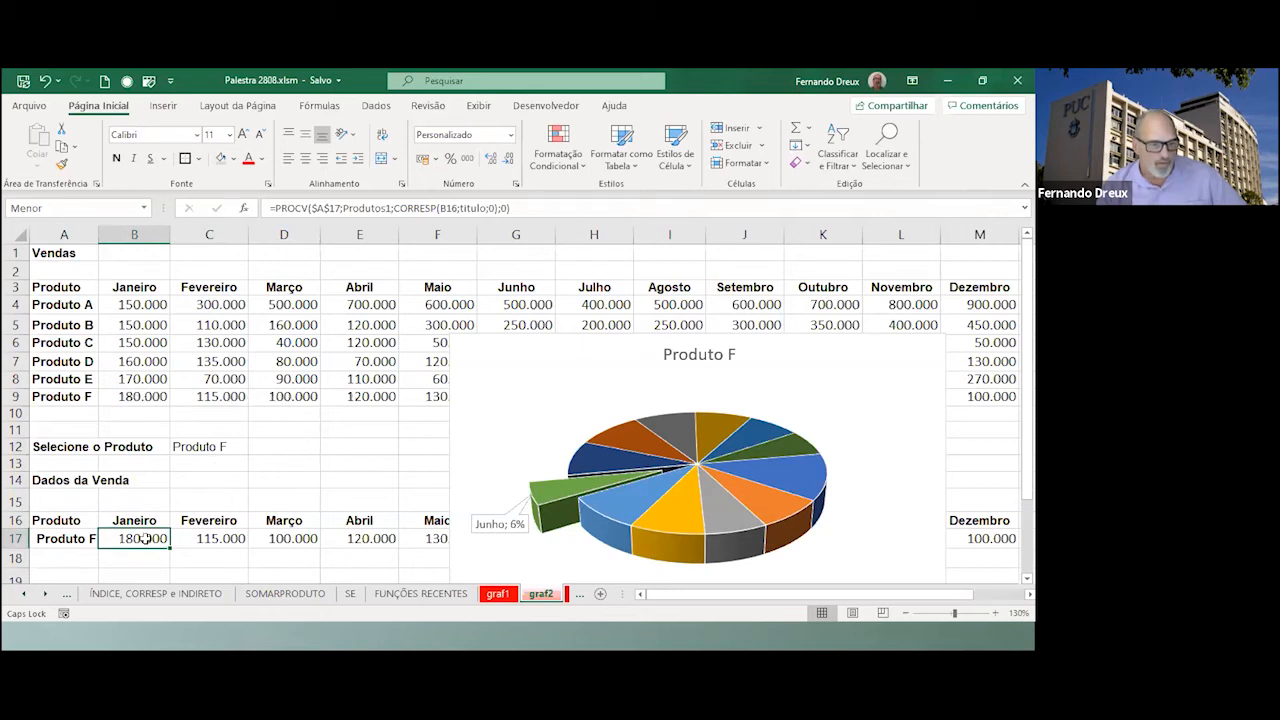
click(225, 446)
click(124, 538)
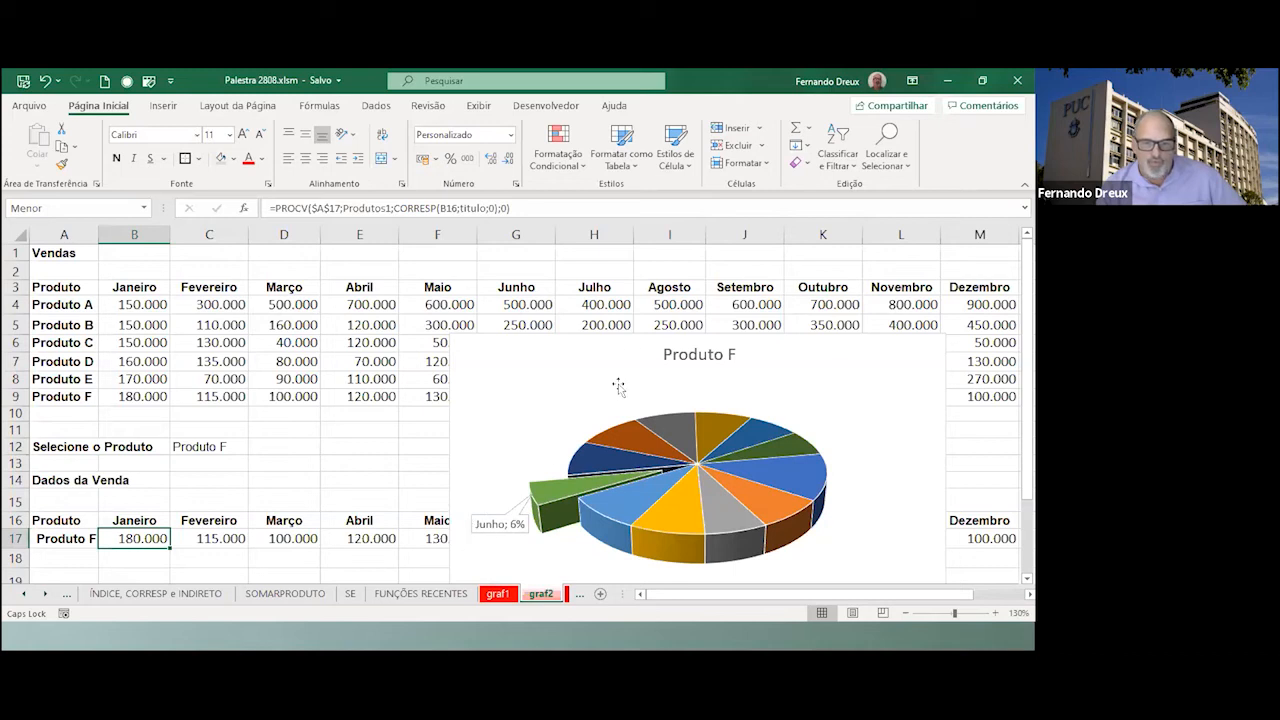
Move the pie chart clear of the Maio and Junho columns and choose Produto A in C12.
drag(777, 343, 918, 294)
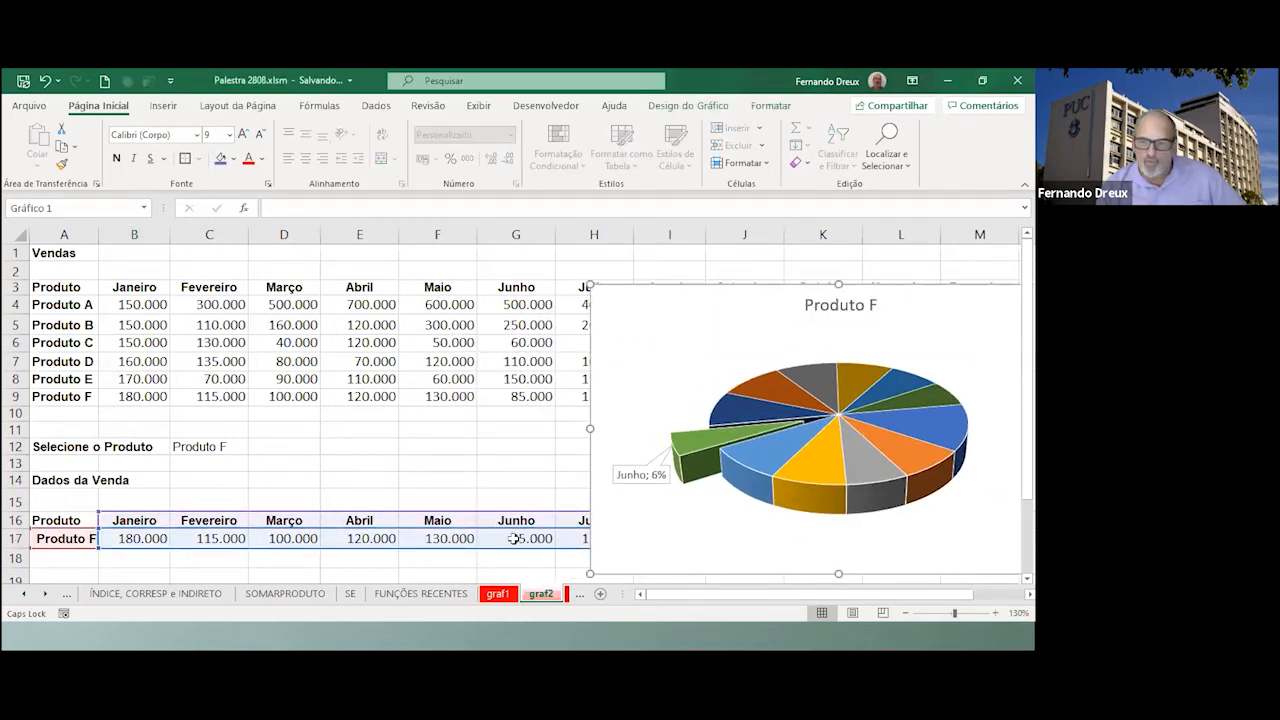
click(224, 446)
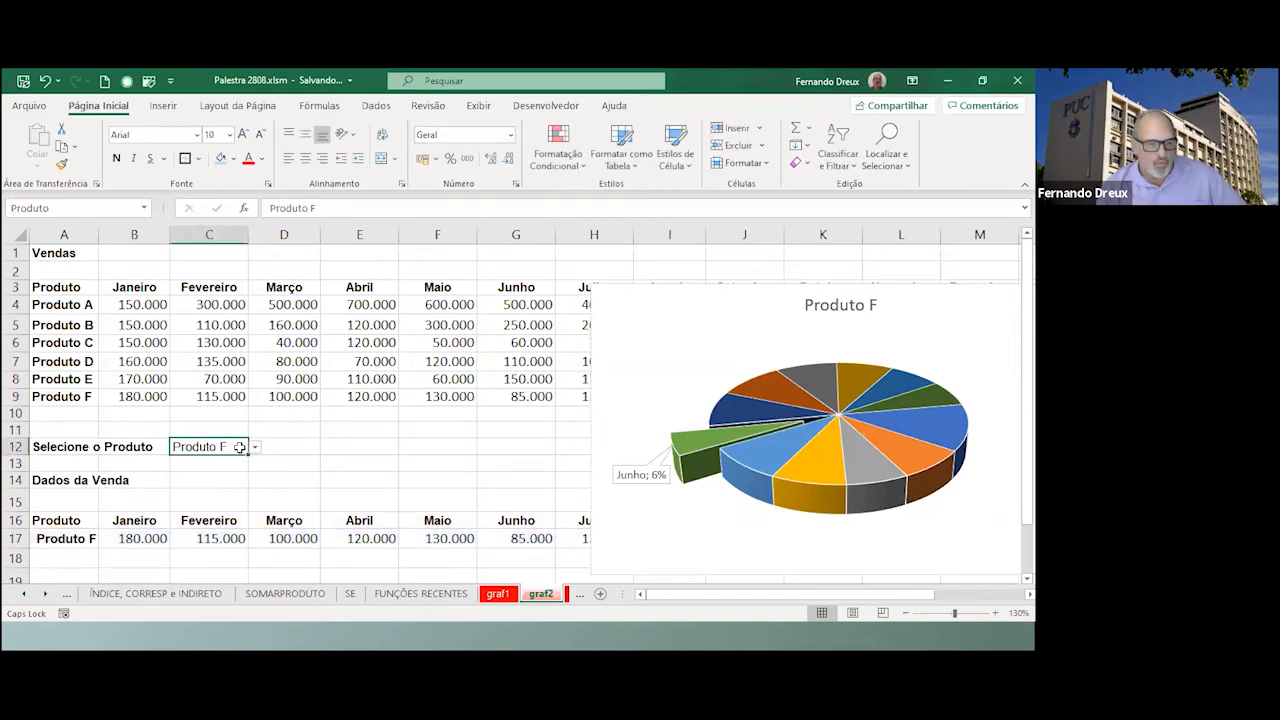
click(254, 455)
click(254, 460)
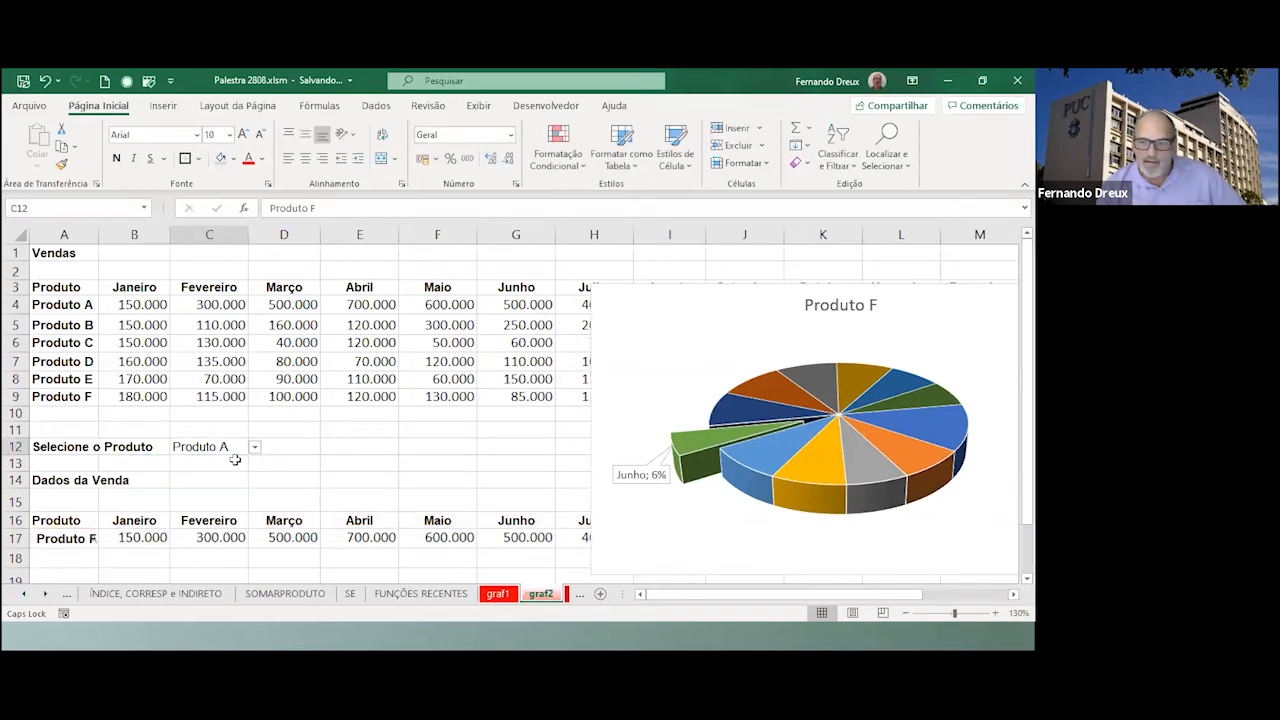
Move the pie chart back so it starts at column G and choose Produto B in C12.
drag(780, 329, 677, 297)
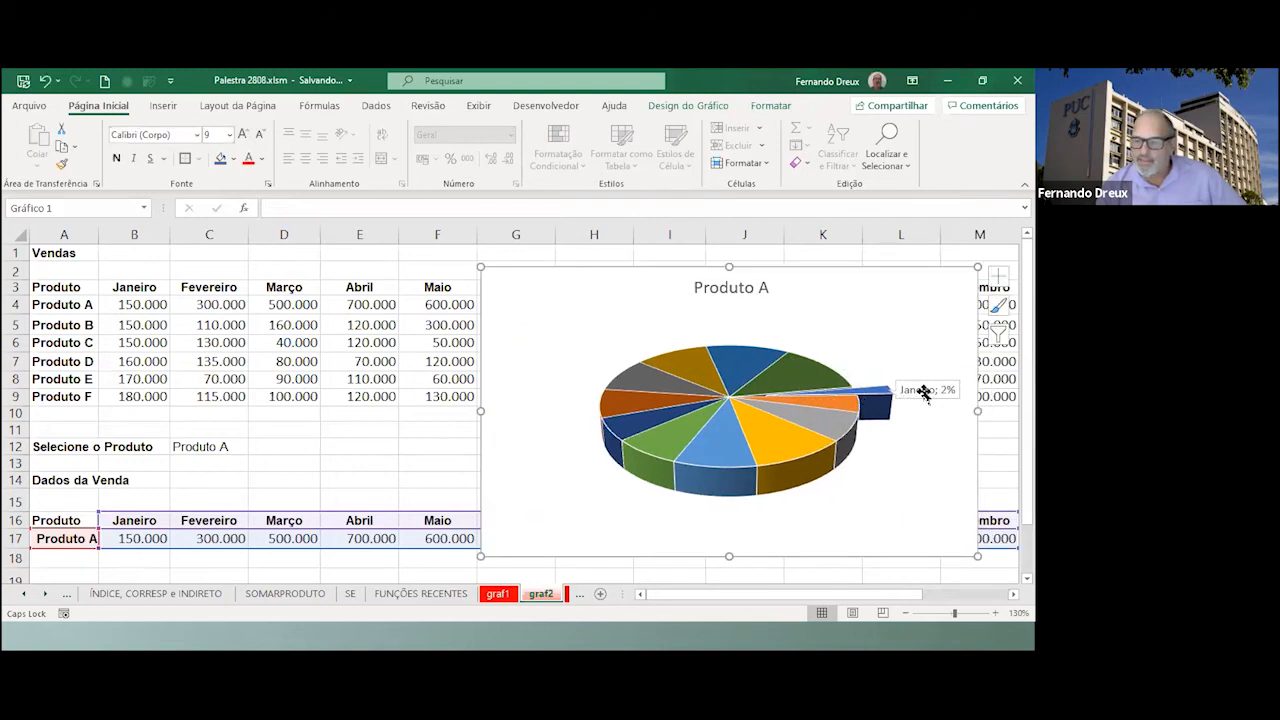
click(226, 450)
click(254, 450)
click(209, 477)
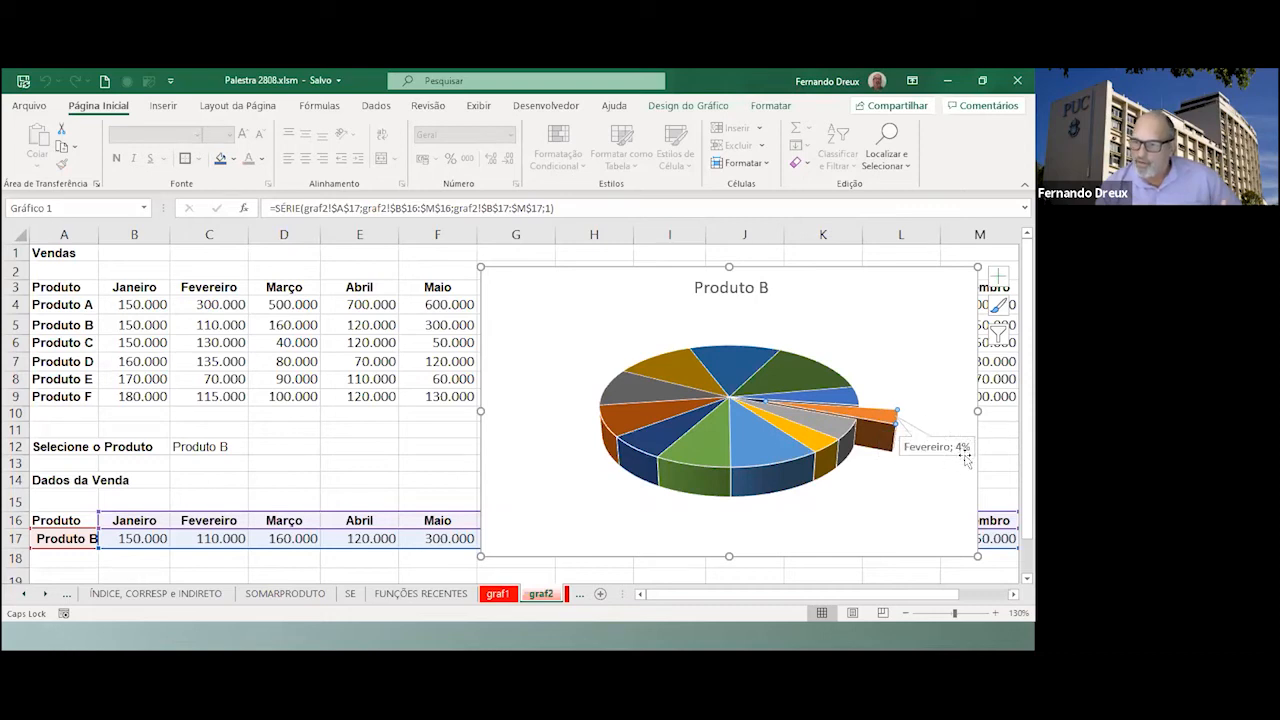
Test the pie chart with two more products by choosing Produto C and Produto D in C12.
click(240, 446)
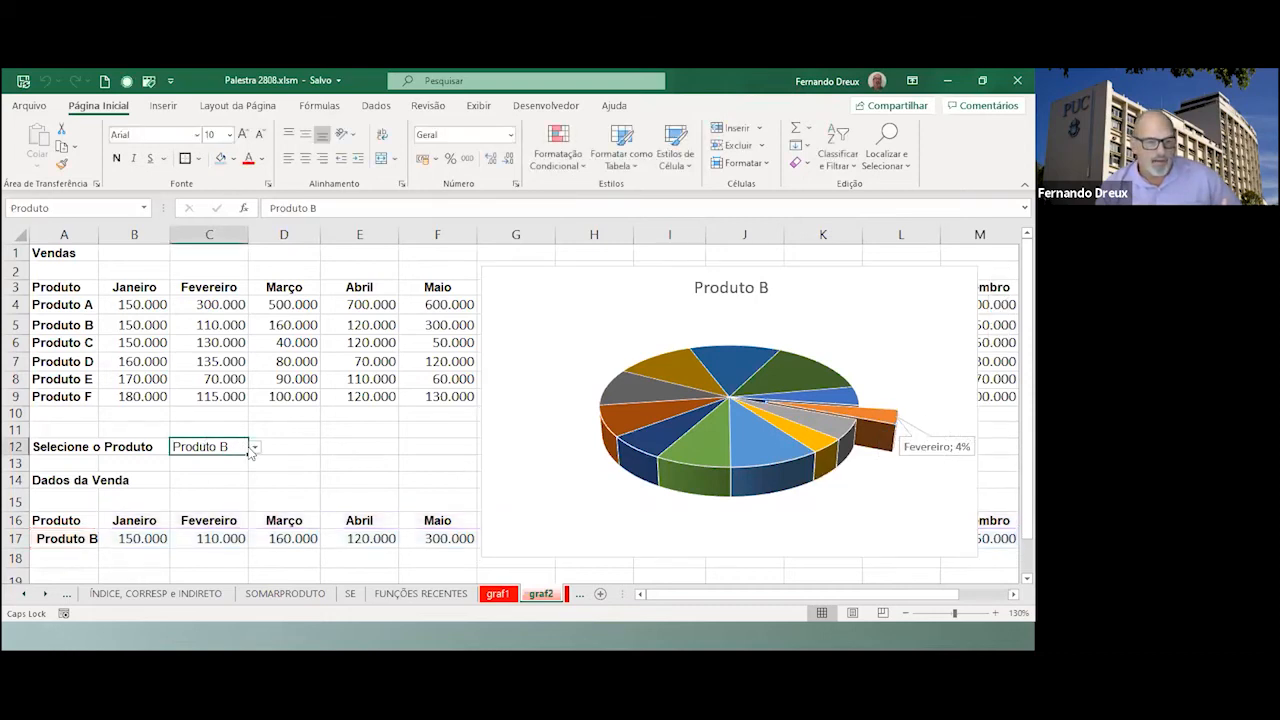
click(255, 447)
click(226, 487)
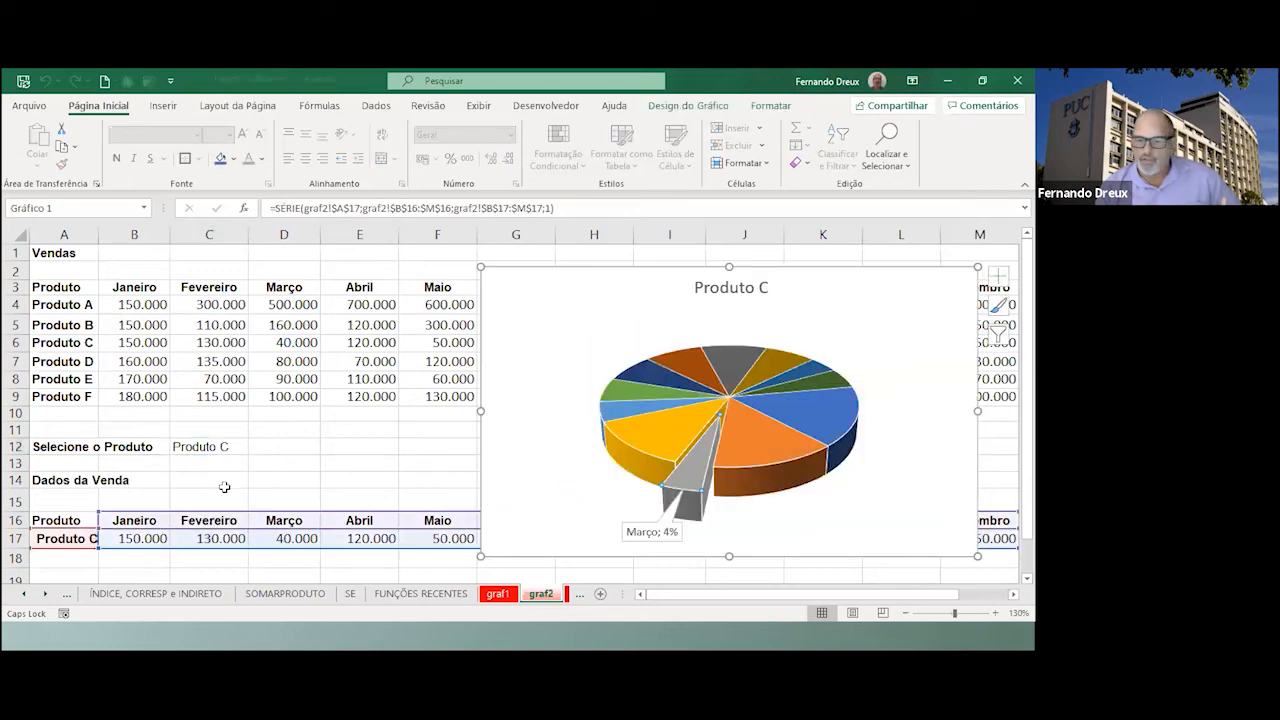
click(240, 446)
click(255, 447)
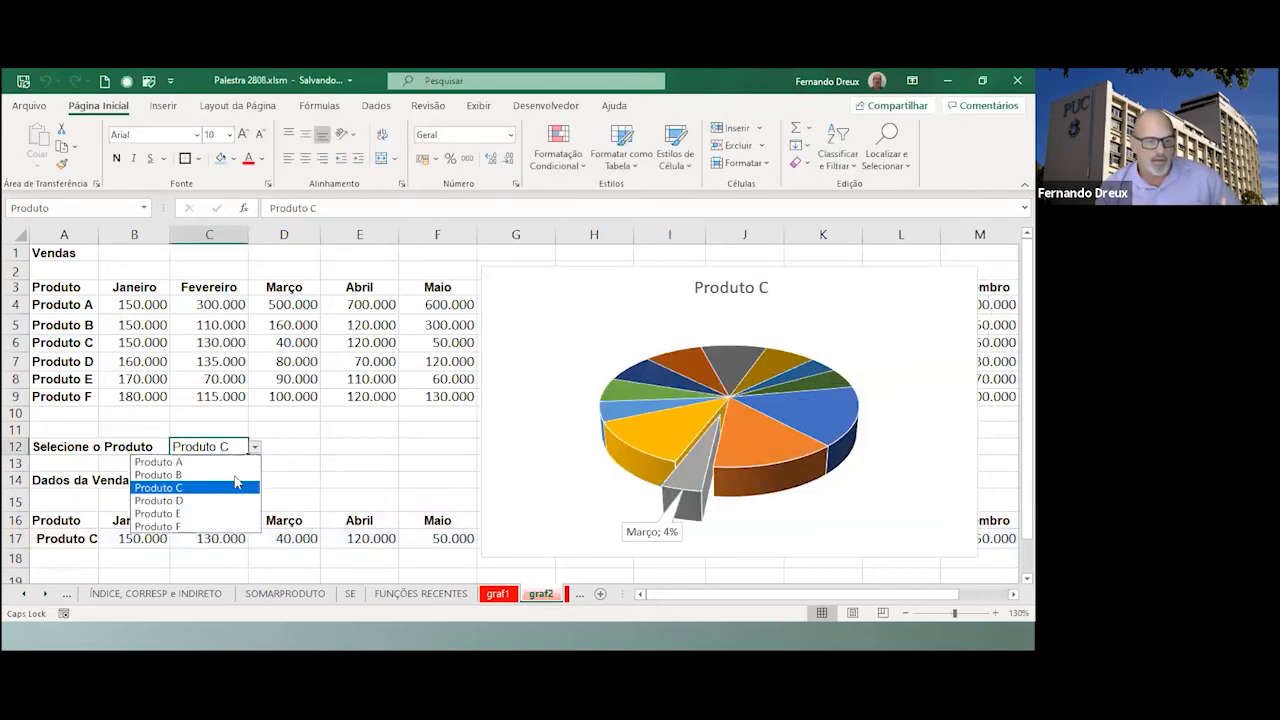
click(222, 500)
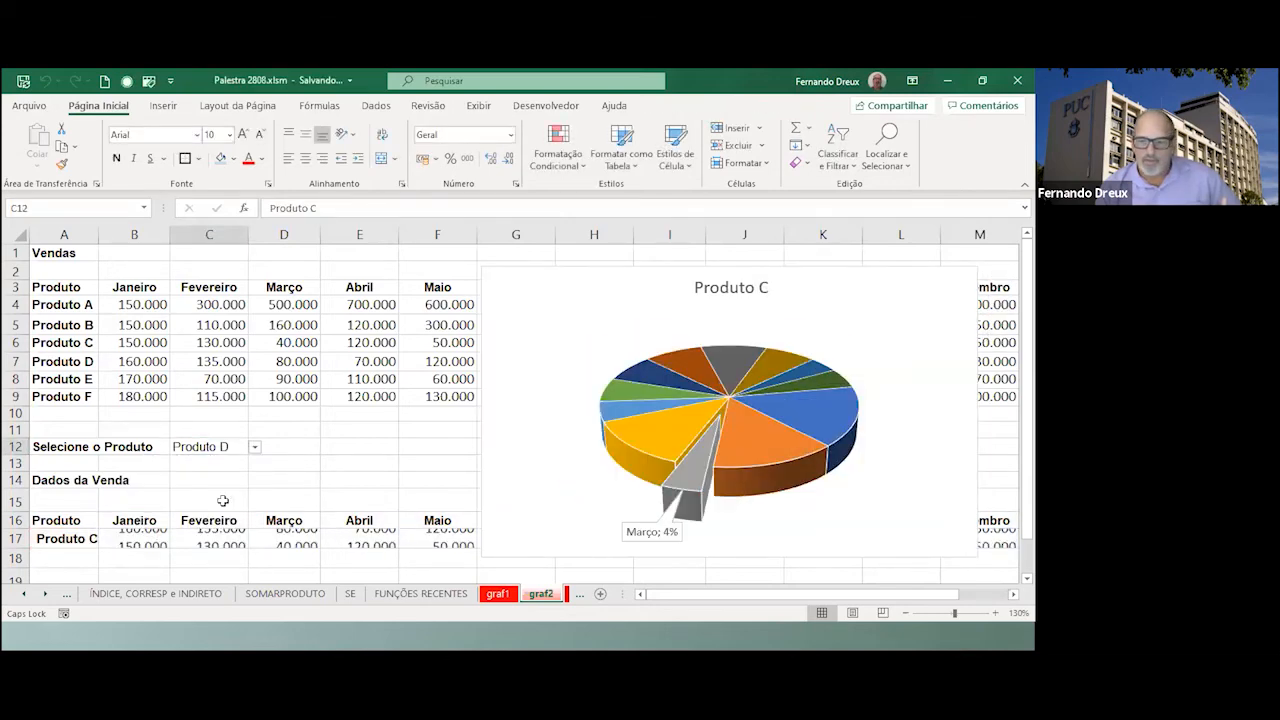
Test the pie chart with Produto E and Produto F by choosing each in cell C12.
click(238, 447)
click(255, 447)
click(222, 512)
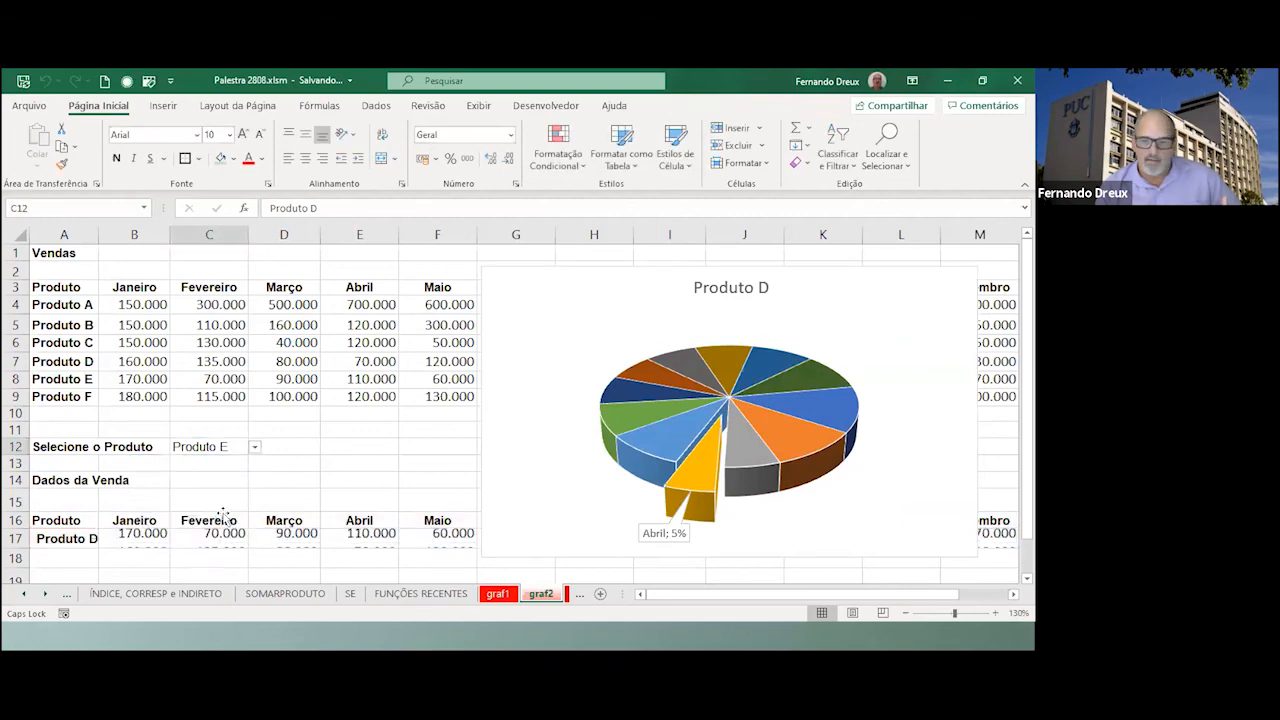
click(240, 446)
click(255, 447)
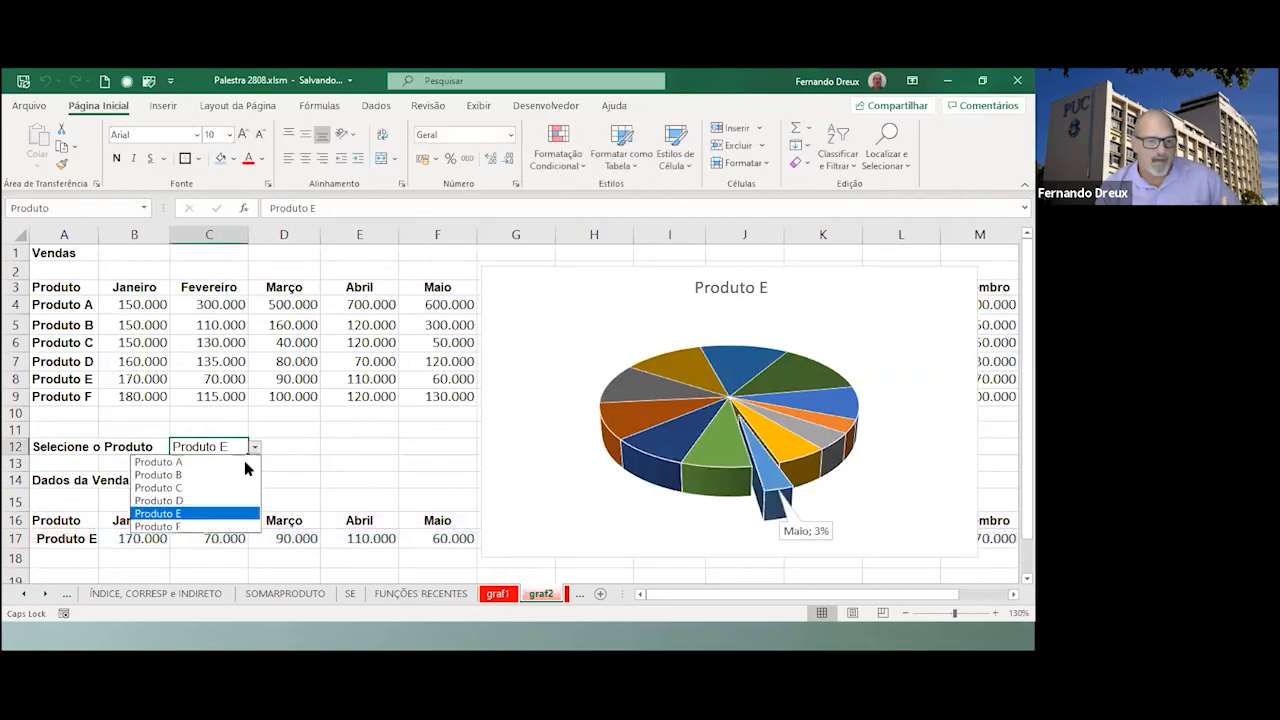
click(158, 526)
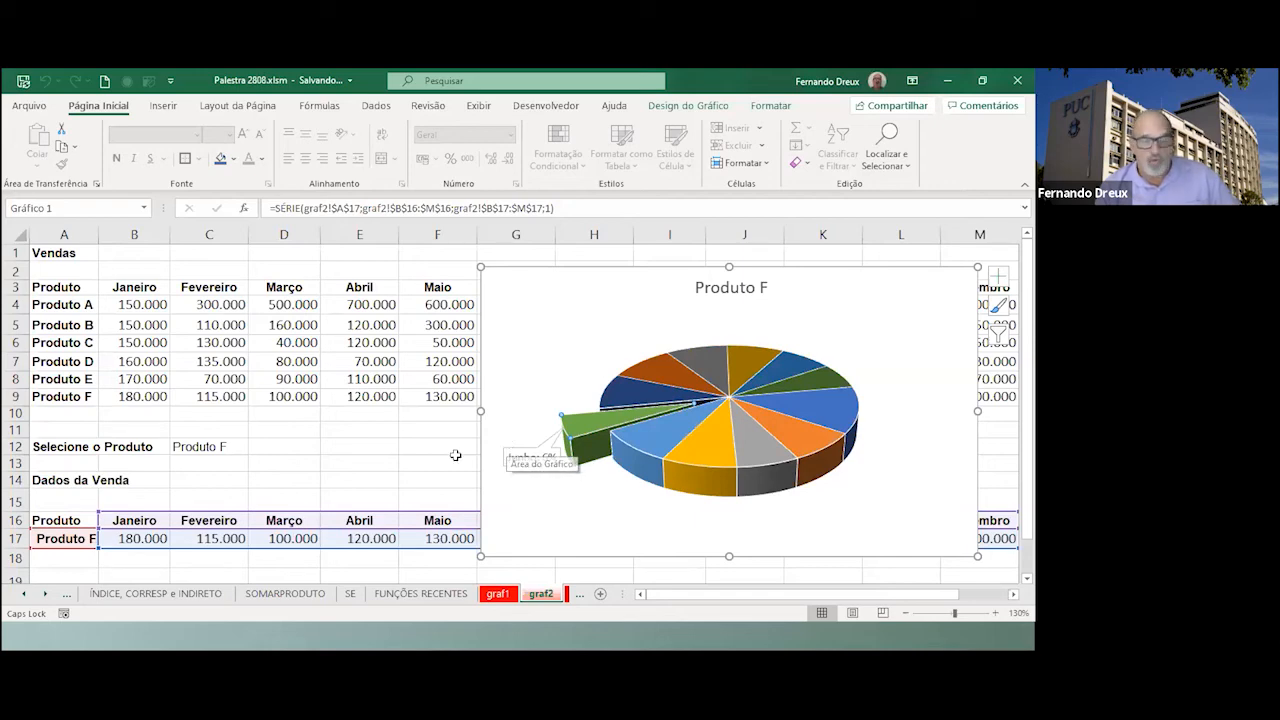
Move the pie chart below the Dados da Venda table so its upper edge starts around row 19.
scroll(467, 385, down, 1)
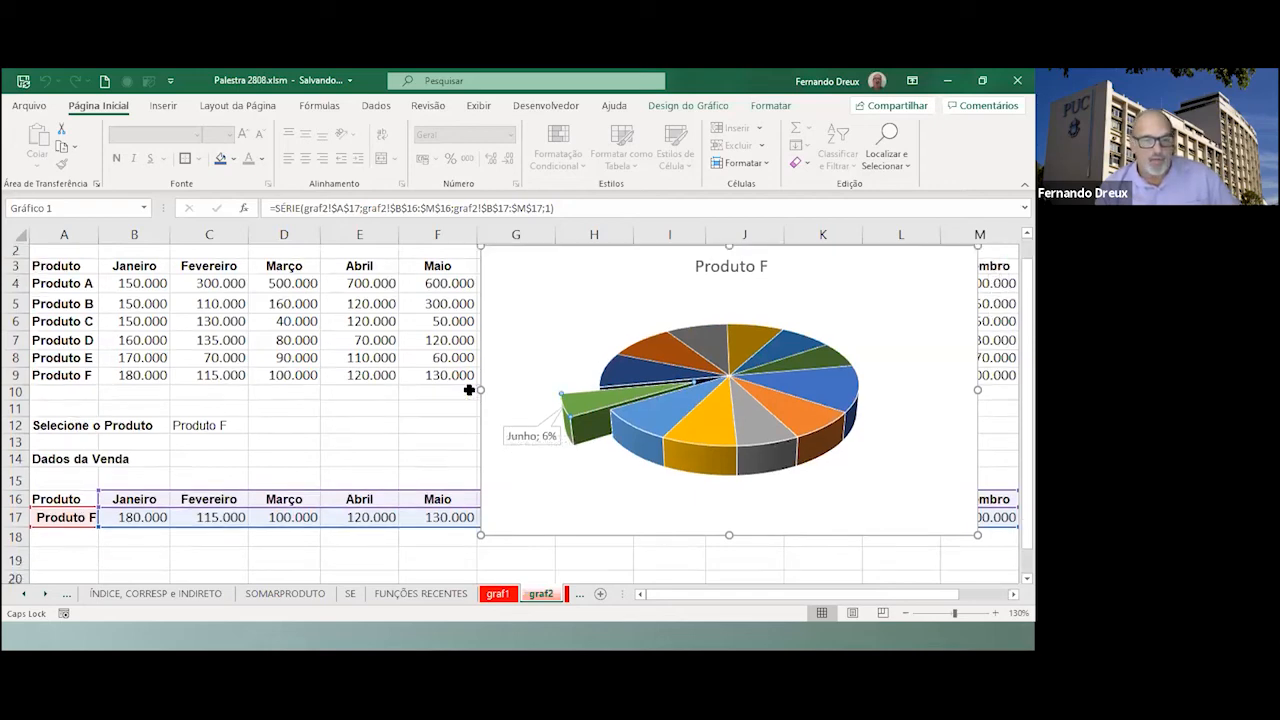
scroll(467, 386, up, 1)
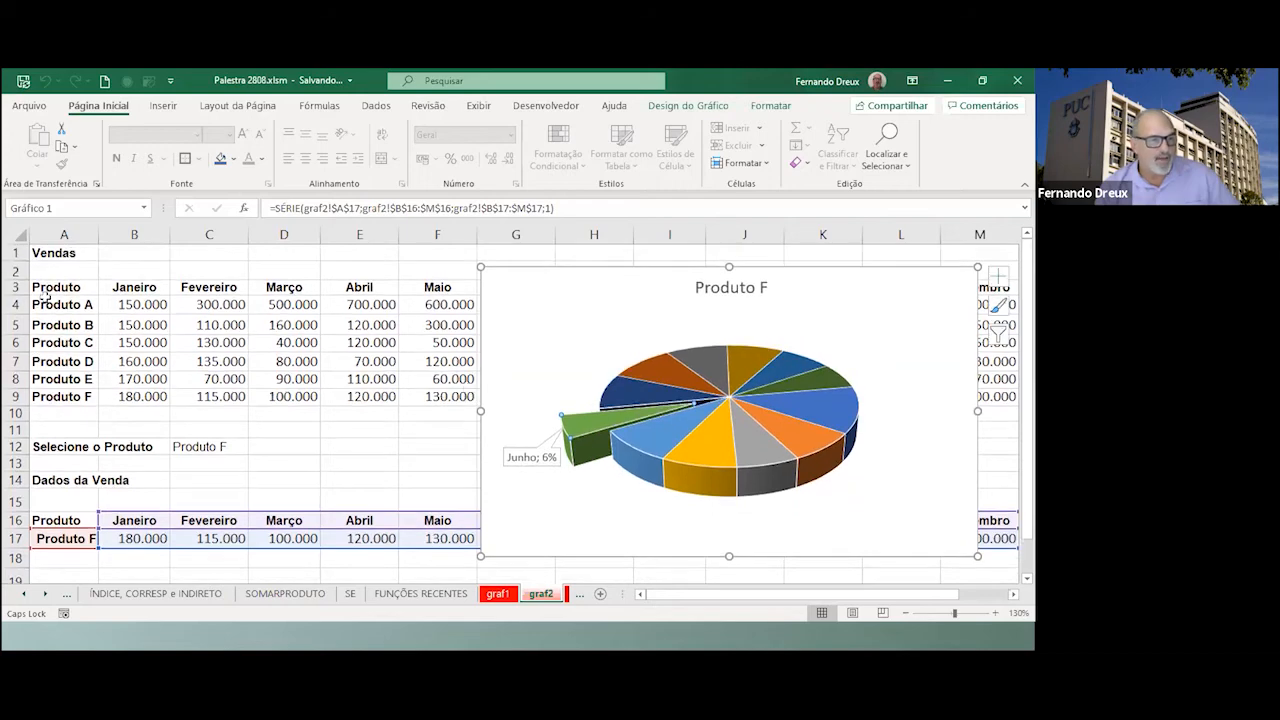
scroll(460, 430, down, 4)
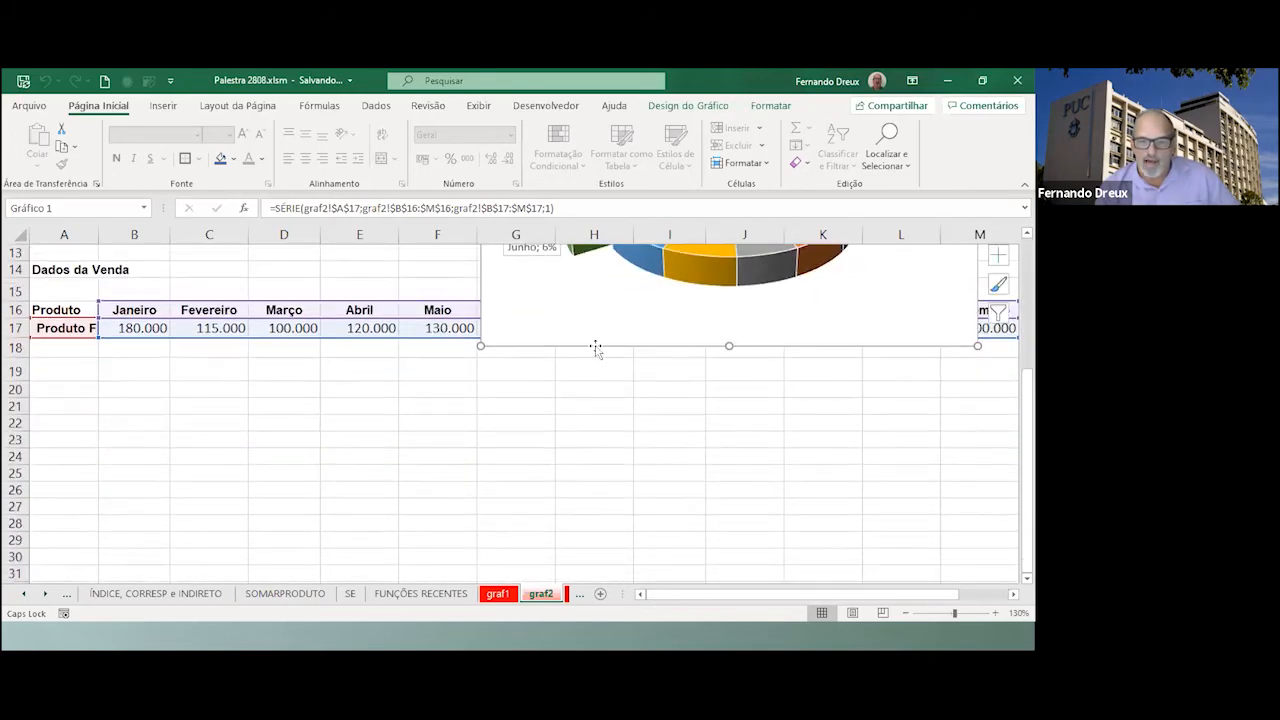
drag(576, 370, 280, 537)
scroll(331, 503, up, 9)
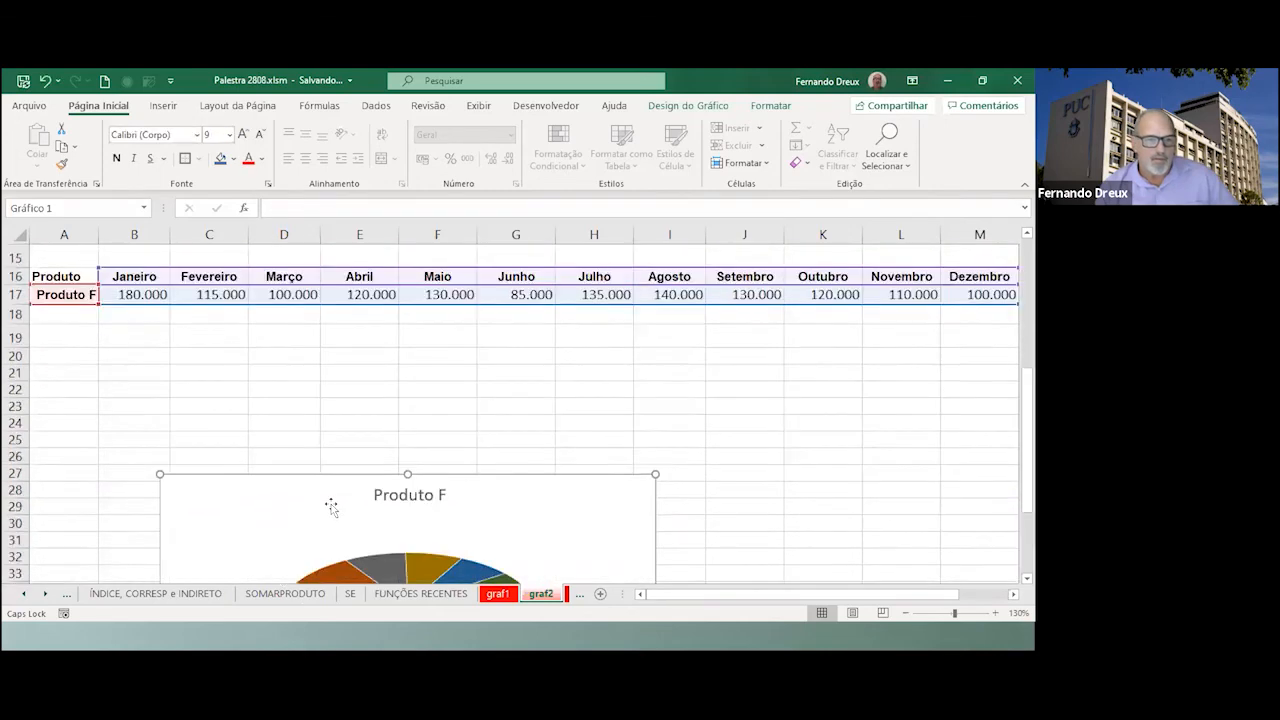
scroll(335, 505, down, 4)
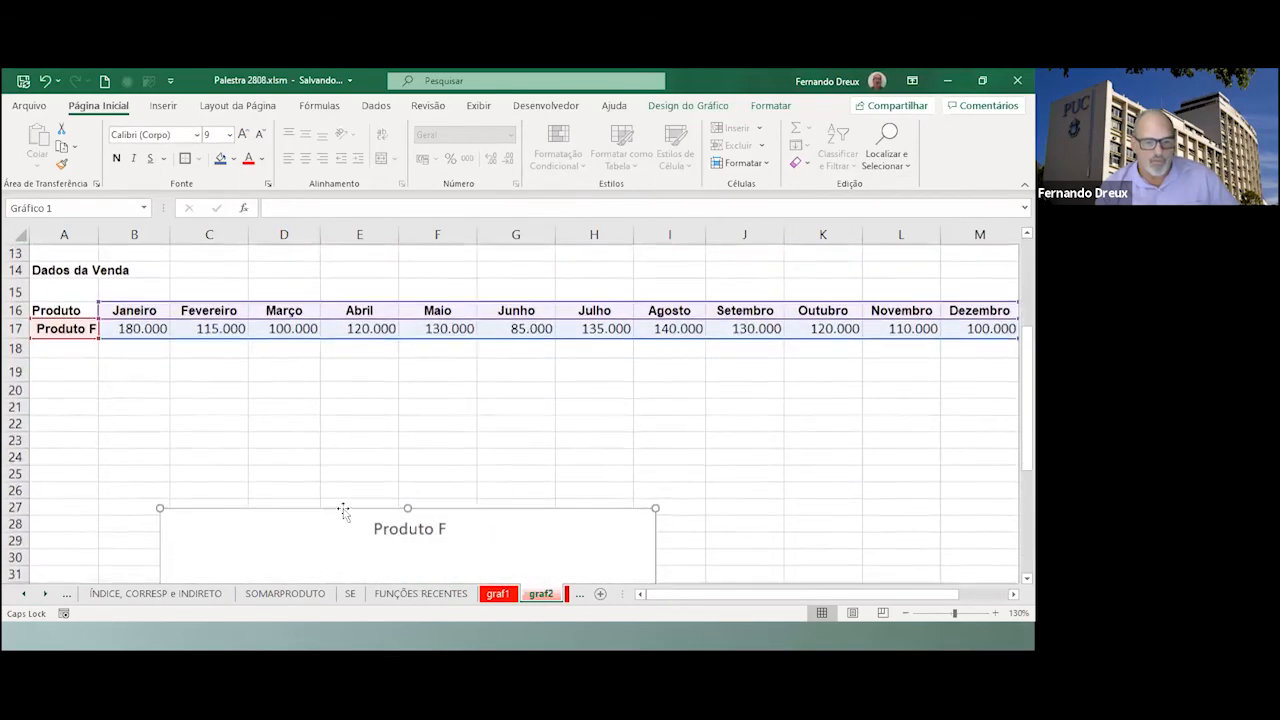
drag(344, 408, 330, 364)
scroll(300, 360, up, 4)
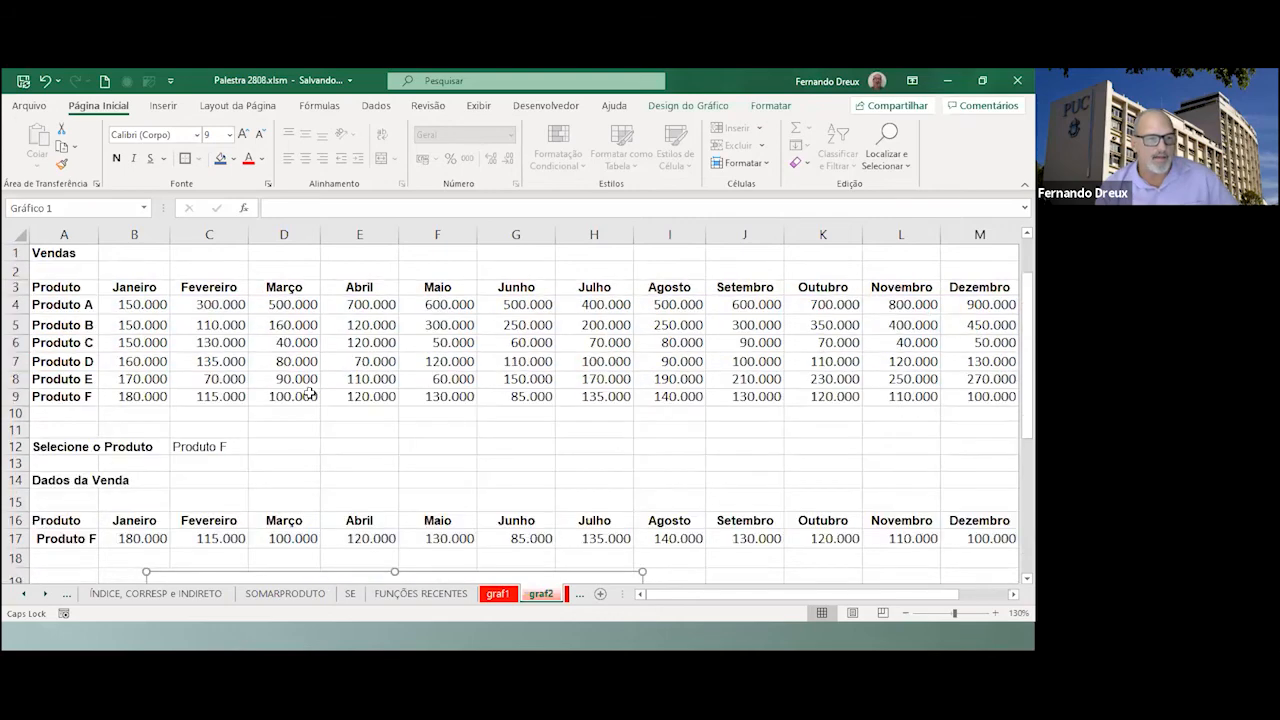
Hide rows 2 to 11, which hold the source sales table.
drag(14, 270, 14, 428)
right_click(16, 430)
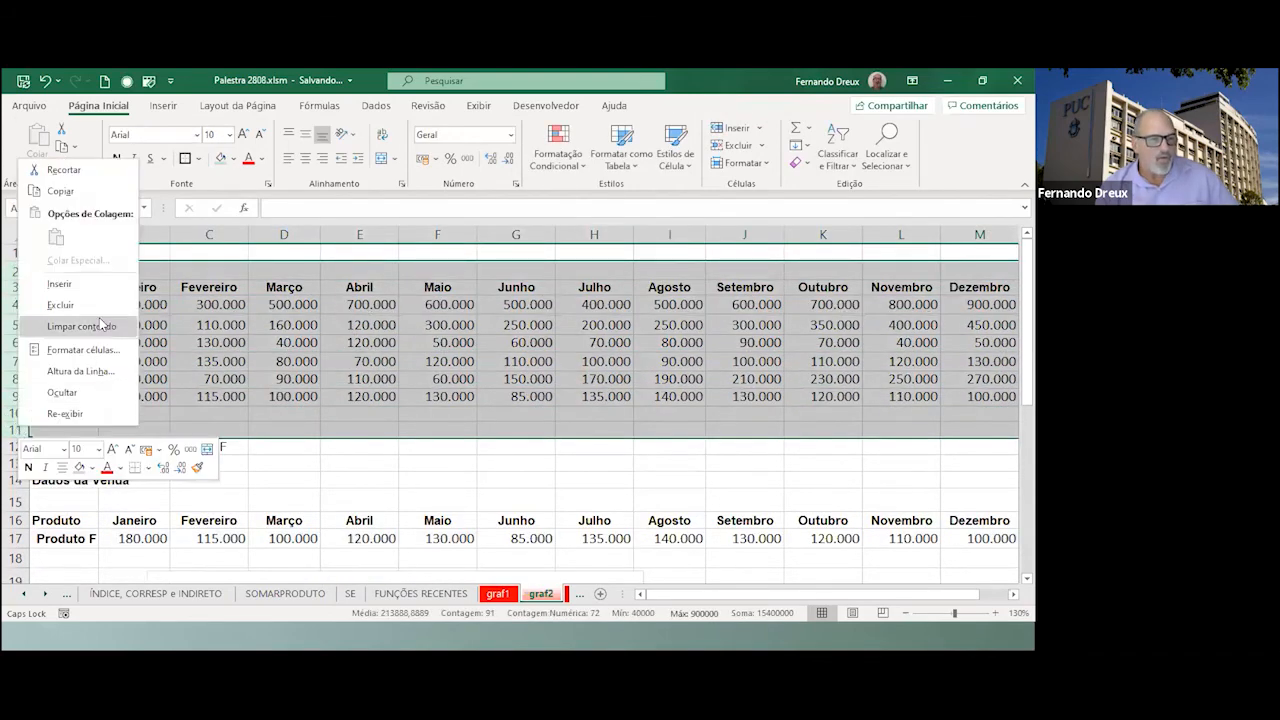
click(70, 393)
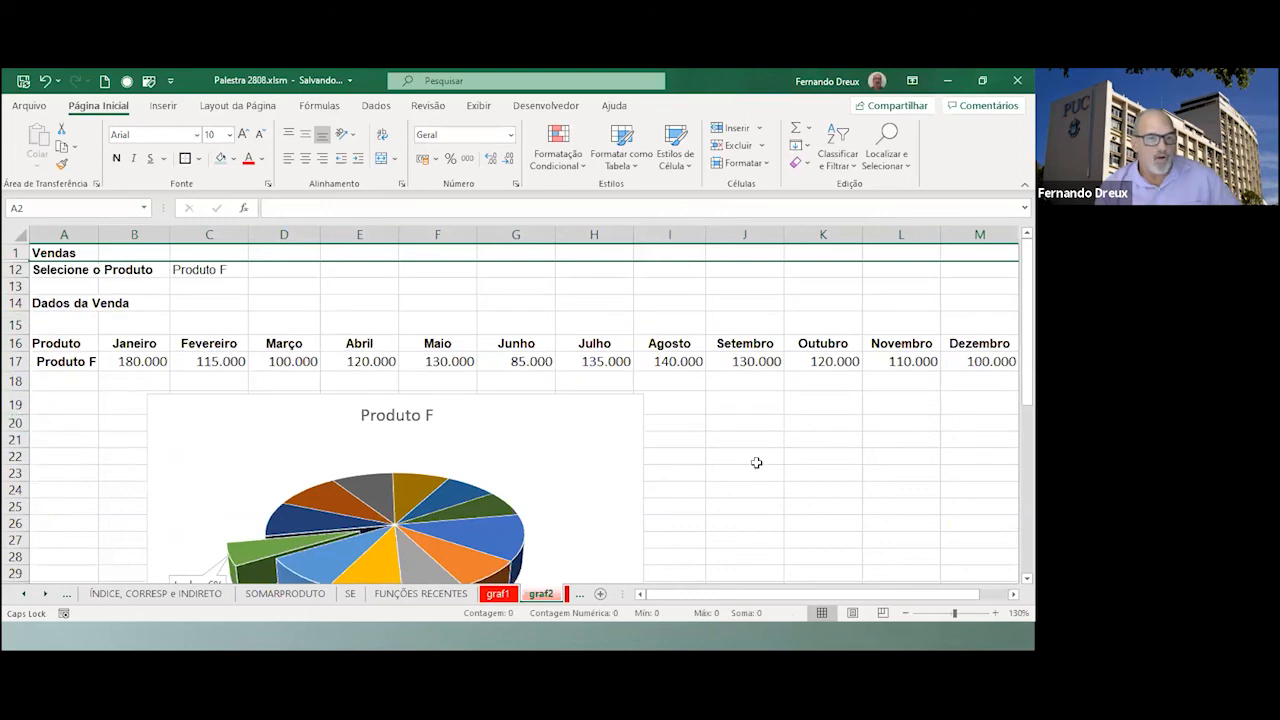
click(694, 463)
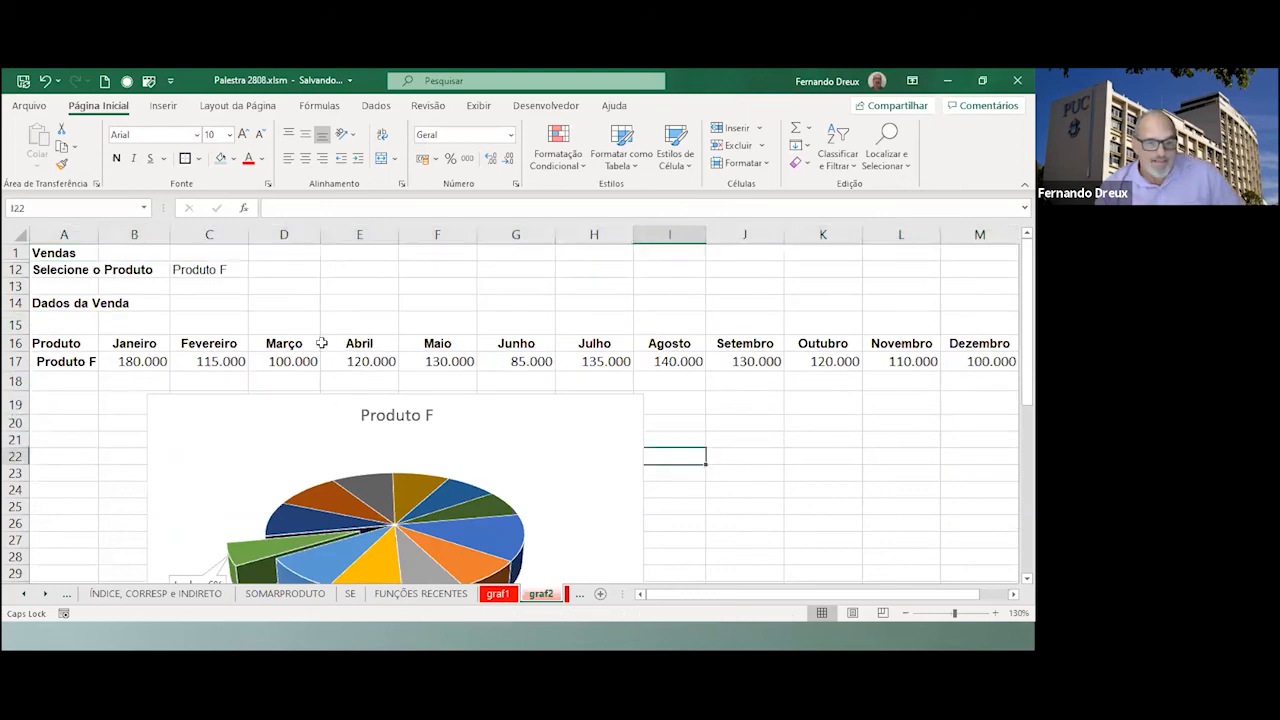
Test the pie chart with the source rows hidden by choosing Produto A and Produto B in C12.
click(209, 269)
click(255, 270)
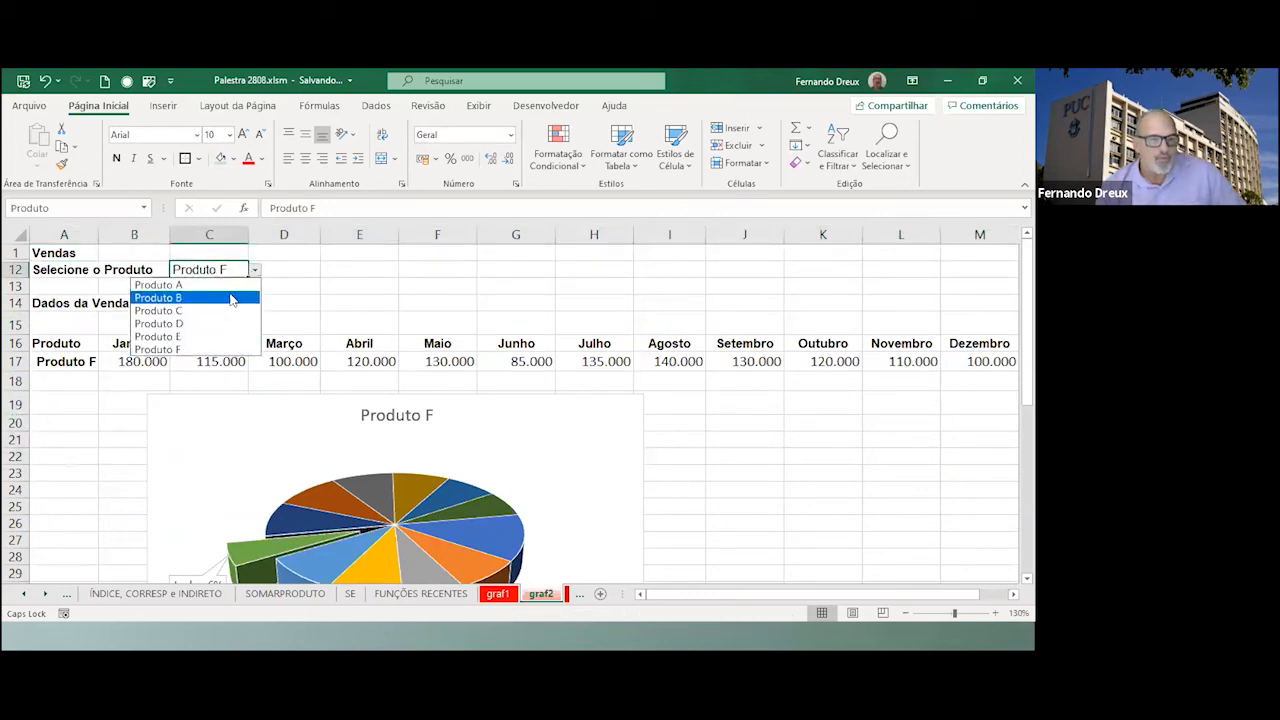
click(229, 285)
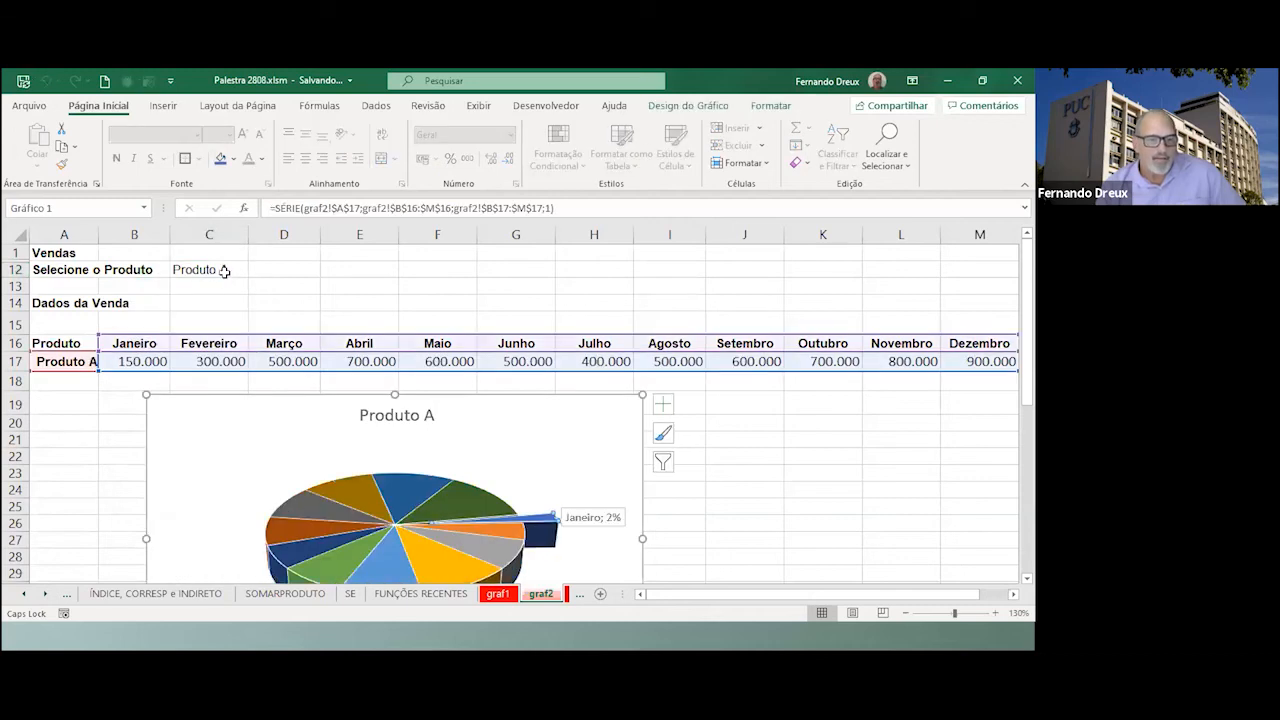
click(224, 271)
click(255, 270)
click(195, 297)
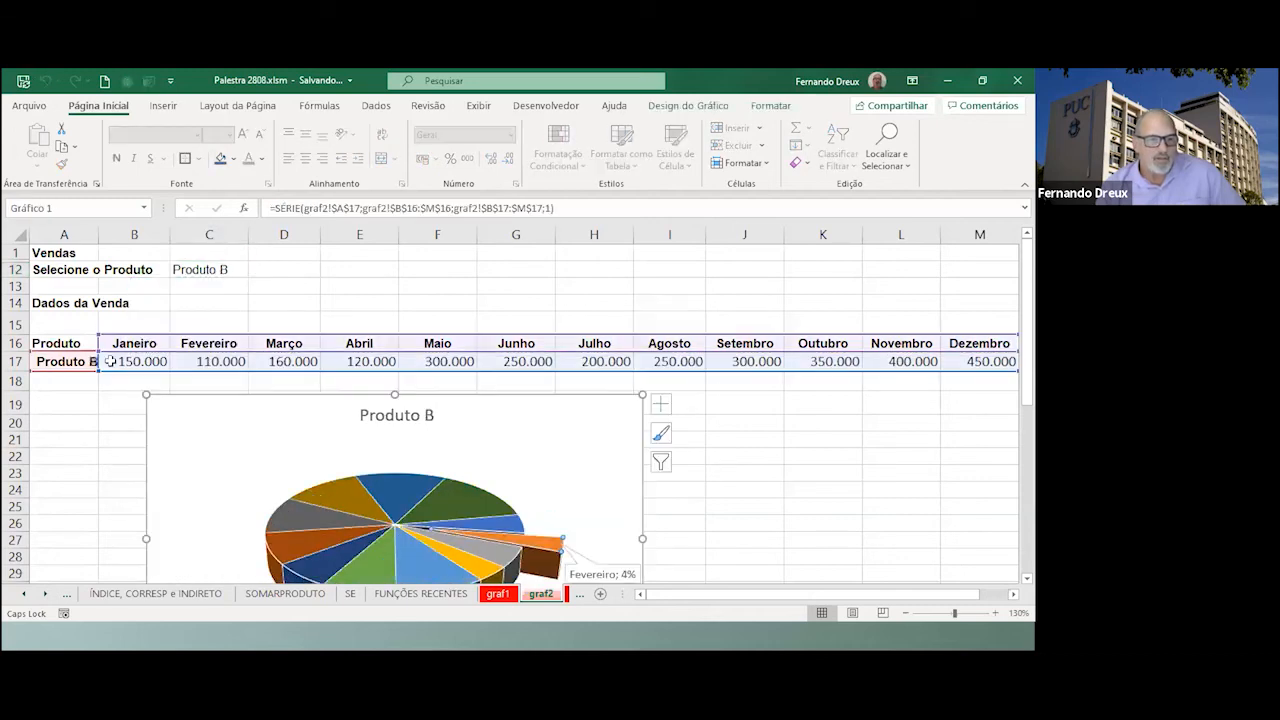
scroll(513, 447, down, 1)
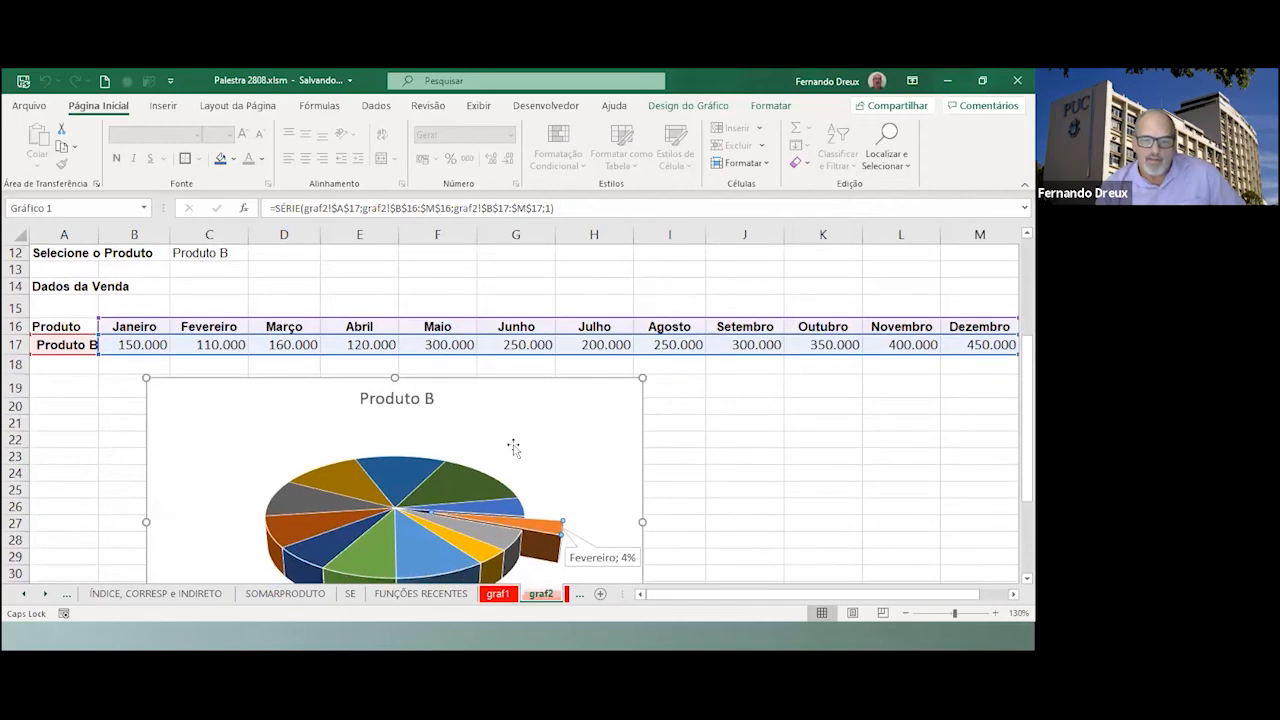
scroll(513, 447, down, 1)
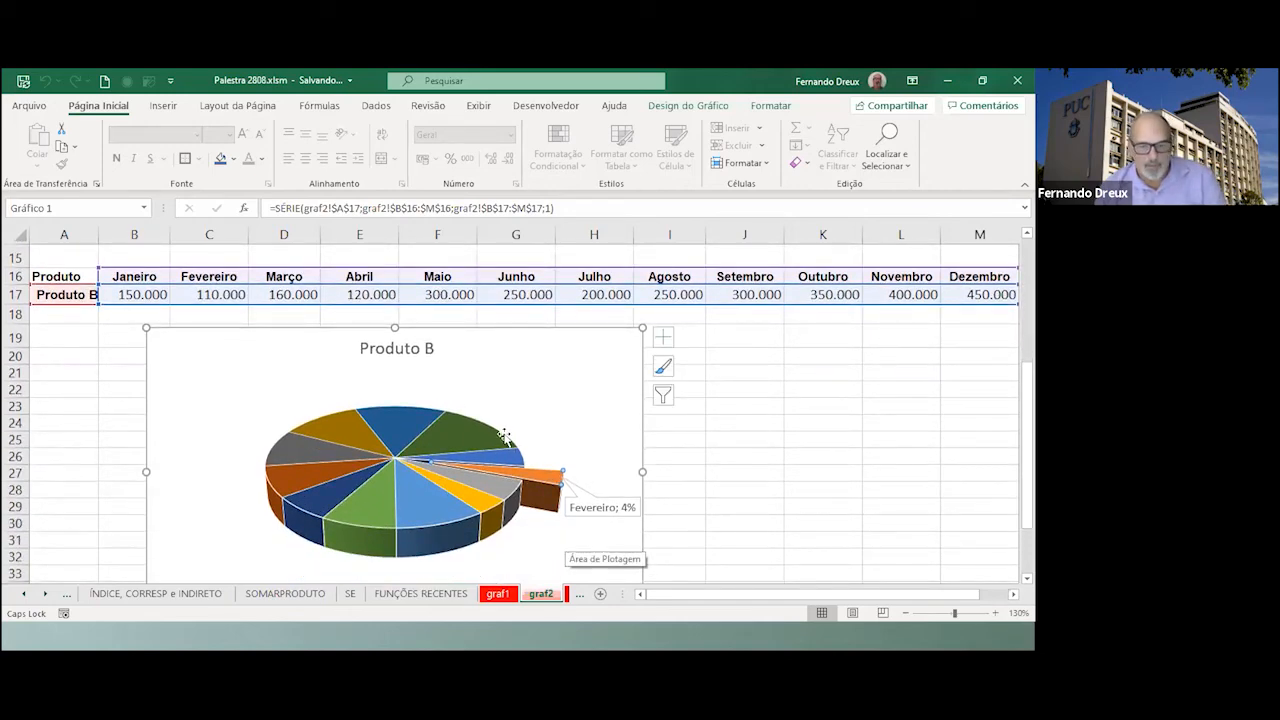
On the graf3 sheet, advance the grades chart one student at a time to row 10 with its scroll bar.
click(45, 595)
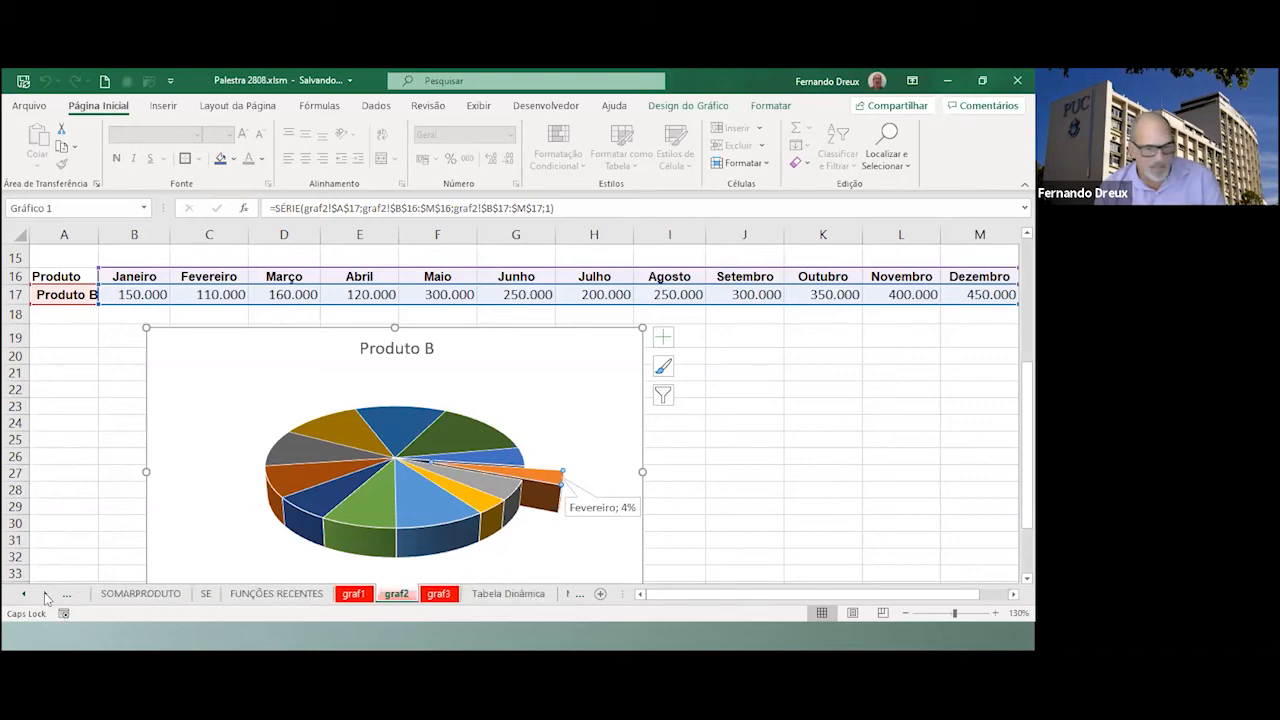
click(425, 594)
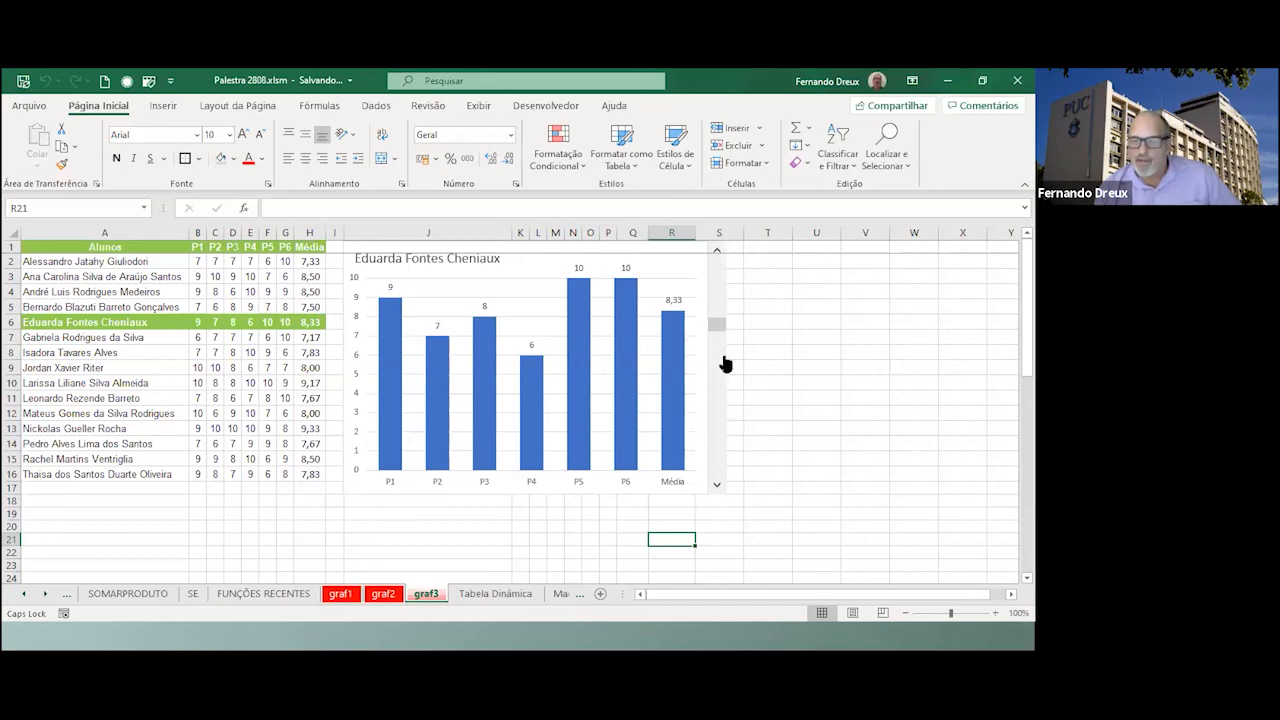
click(719, 255)
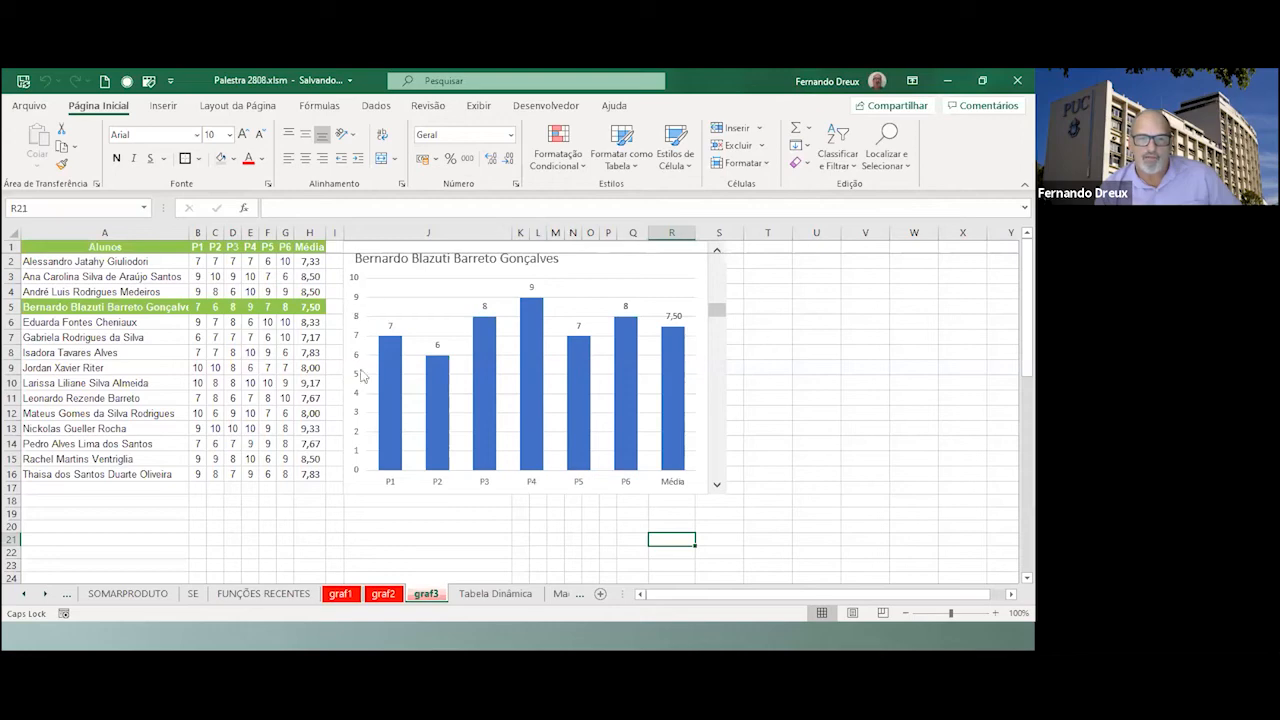
click(717, 487)
click(717, 487)
click(717, 487)
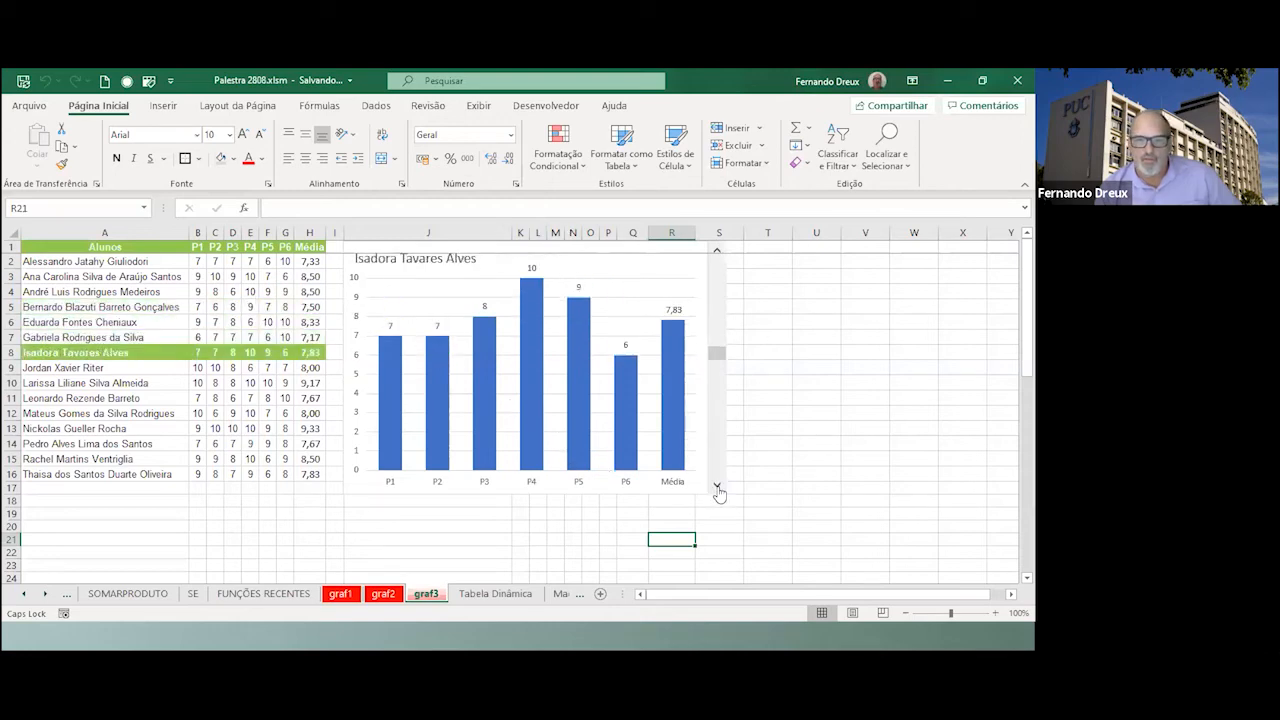
click(717, 487)
click(717, 487)
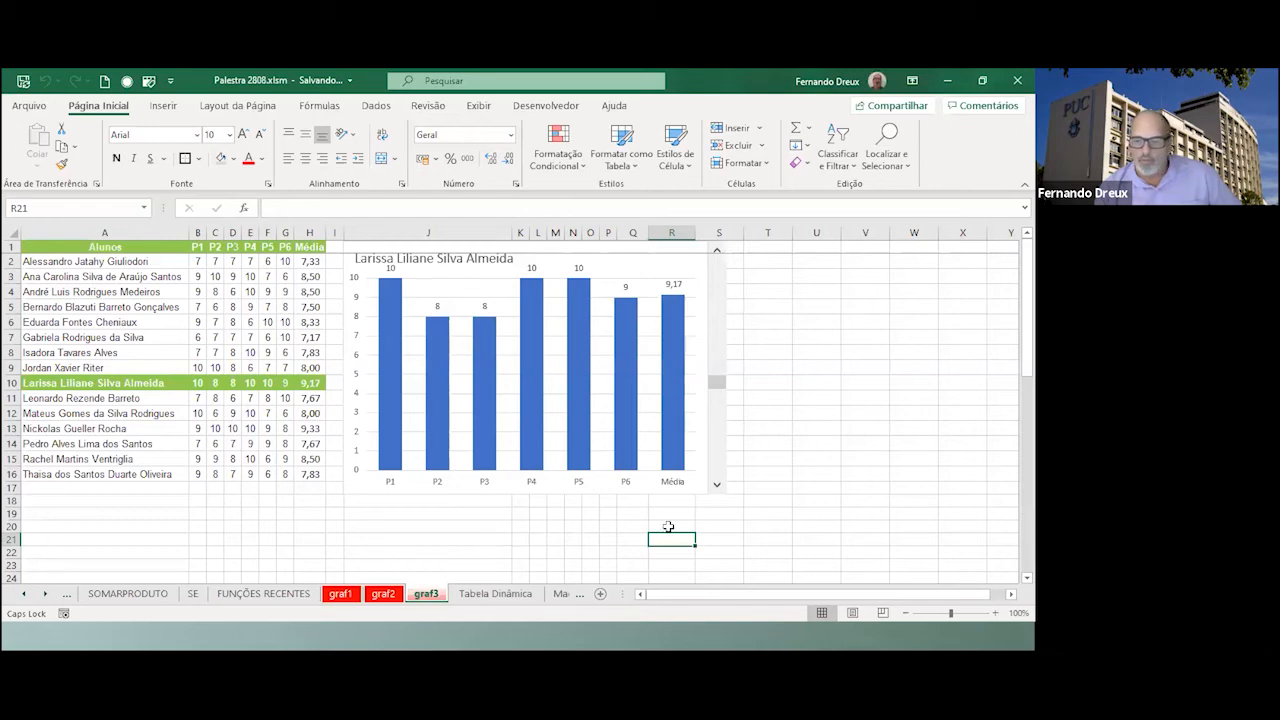
Jump the grades chart back and forth three students at a time, ending on the student in row 13.
click(718, 455)
click(716, 357)
click(722, 320)
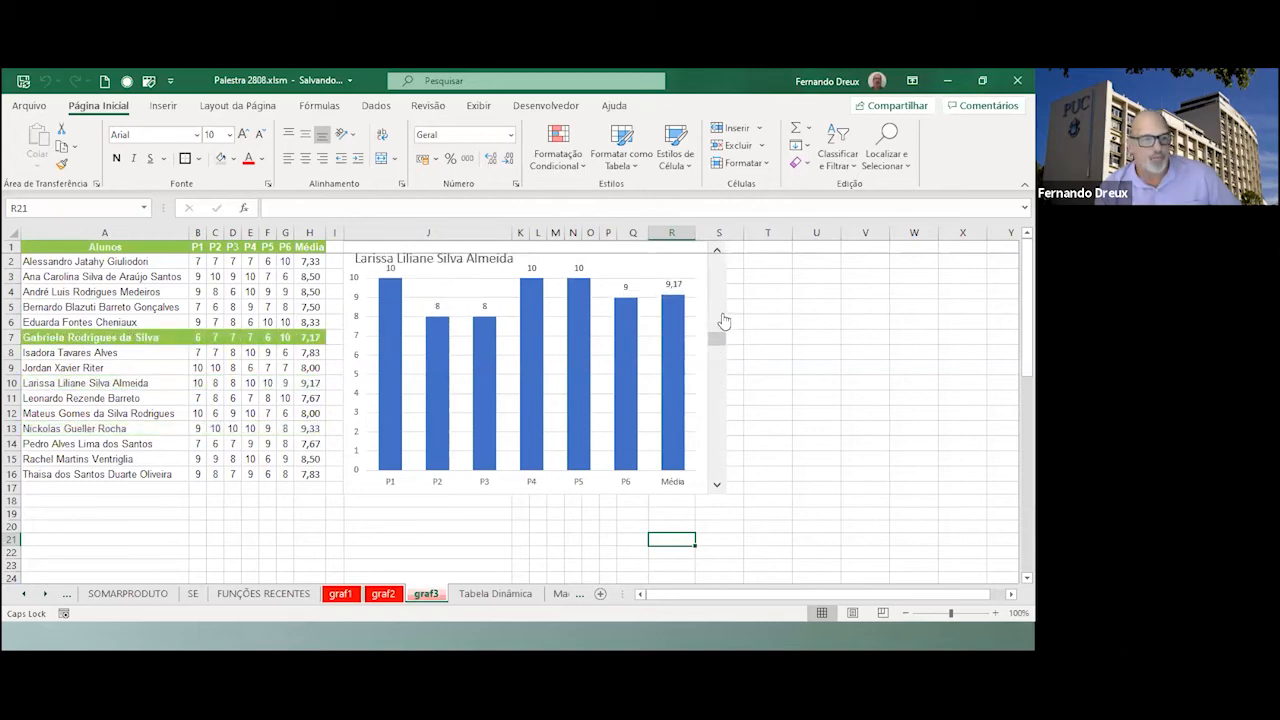
click(723, 321)
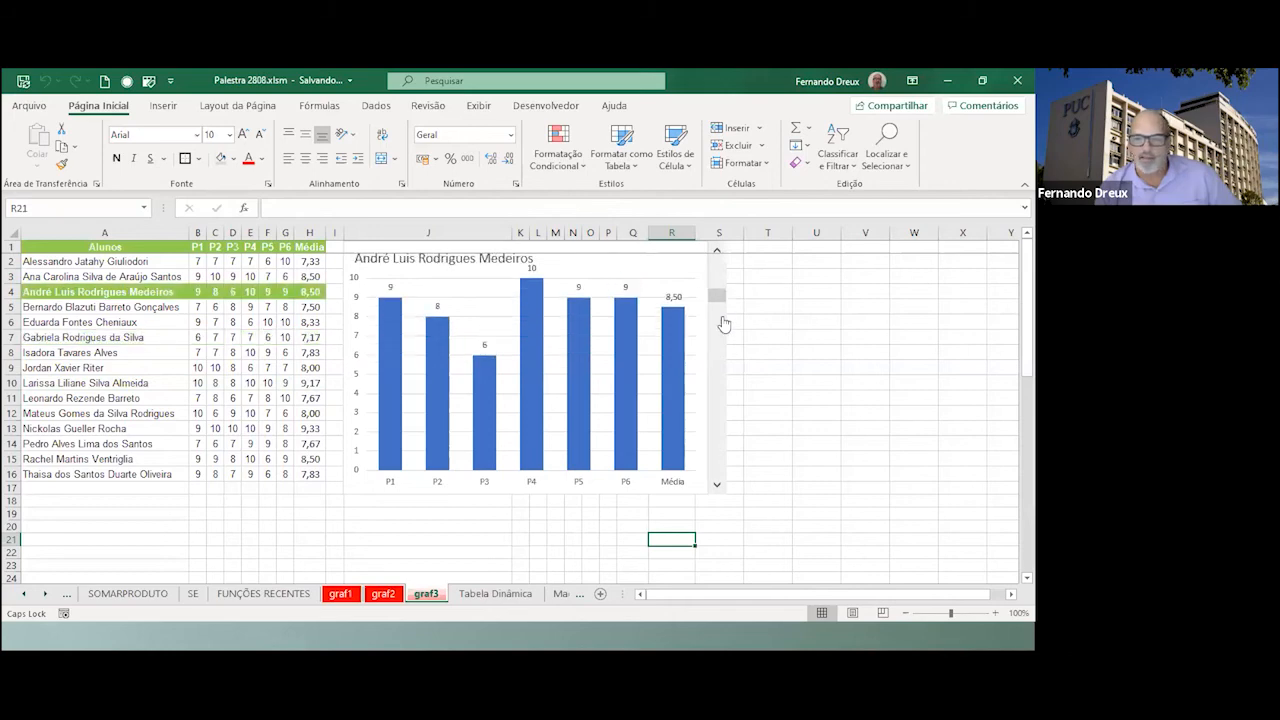
click(716, 395)
click(716, 397)
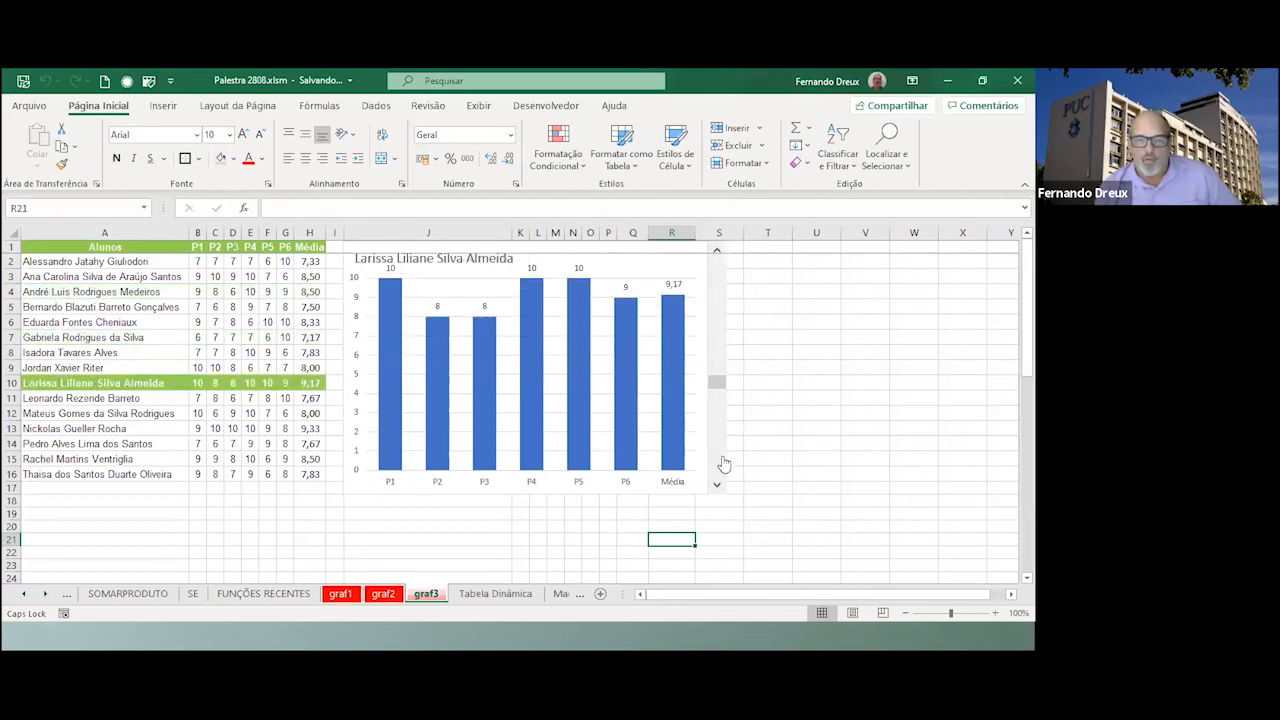
click(717, 461)
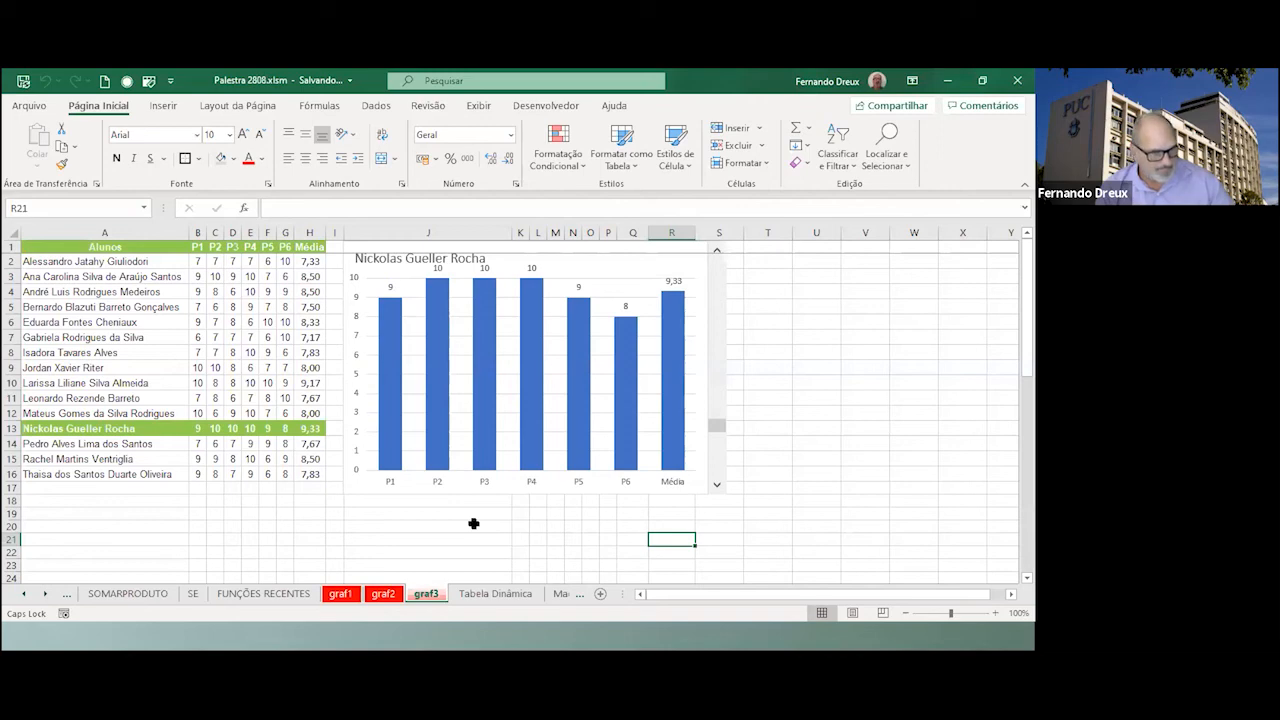
Open the Tabela Dinâmica sheet and move the PivotTable field list farther away from the tables.
click(510, 595)
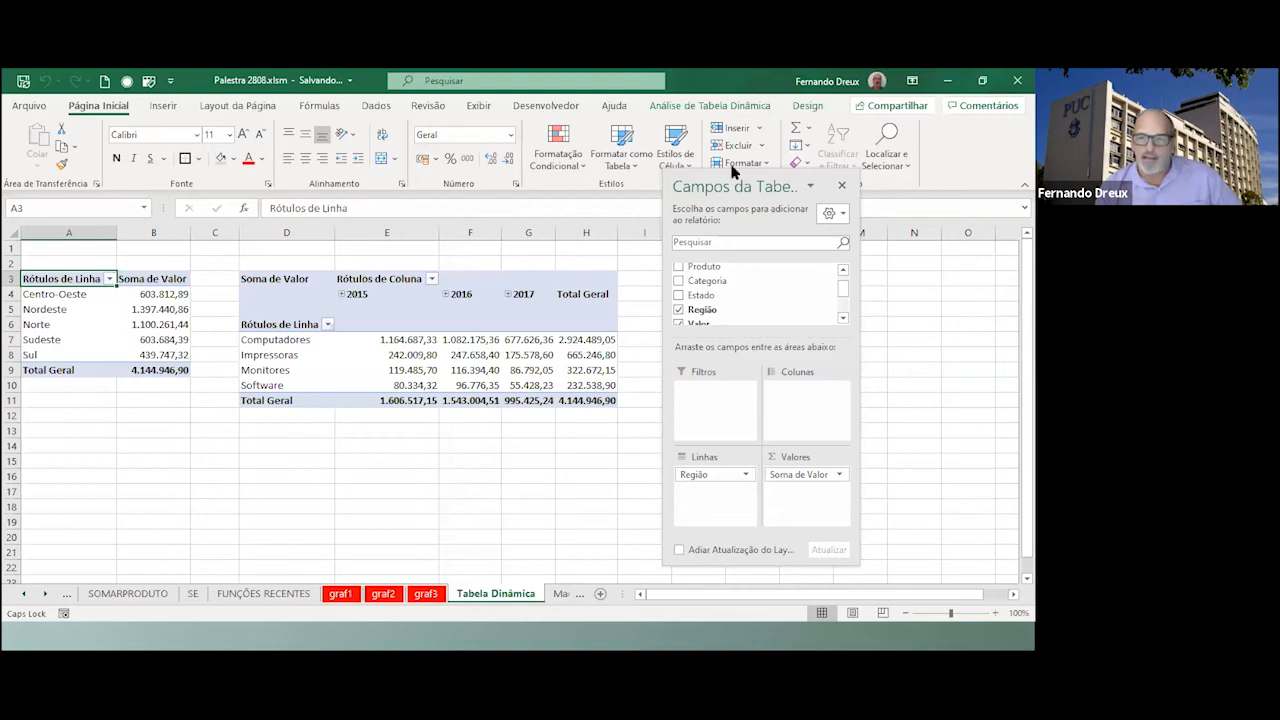
mouse_move(731, 178)
mouse_down()
mouse_move(860, 178)
mouse_move(749, 178)
mouse_up()
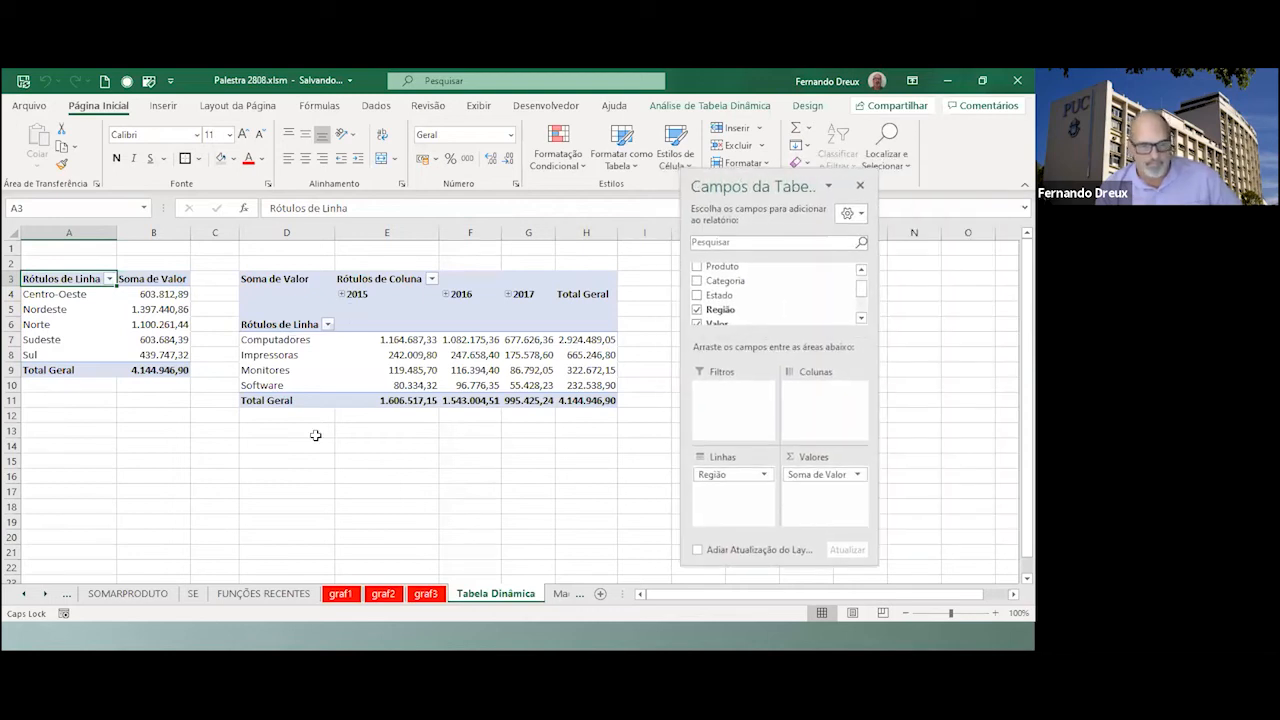
Protect all worksheets with the Proteger Planilhas macro on the Macros sheet and try to edit cell F11.
click(566, 594)
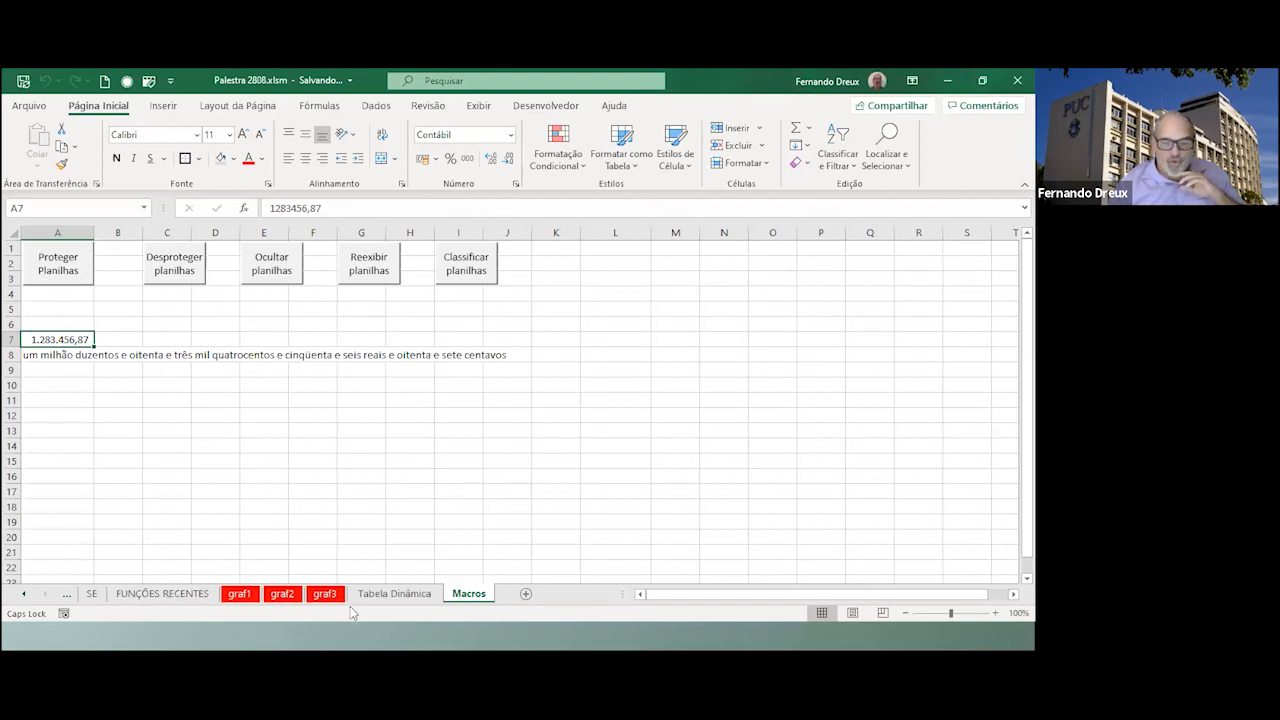
click(61, 276)
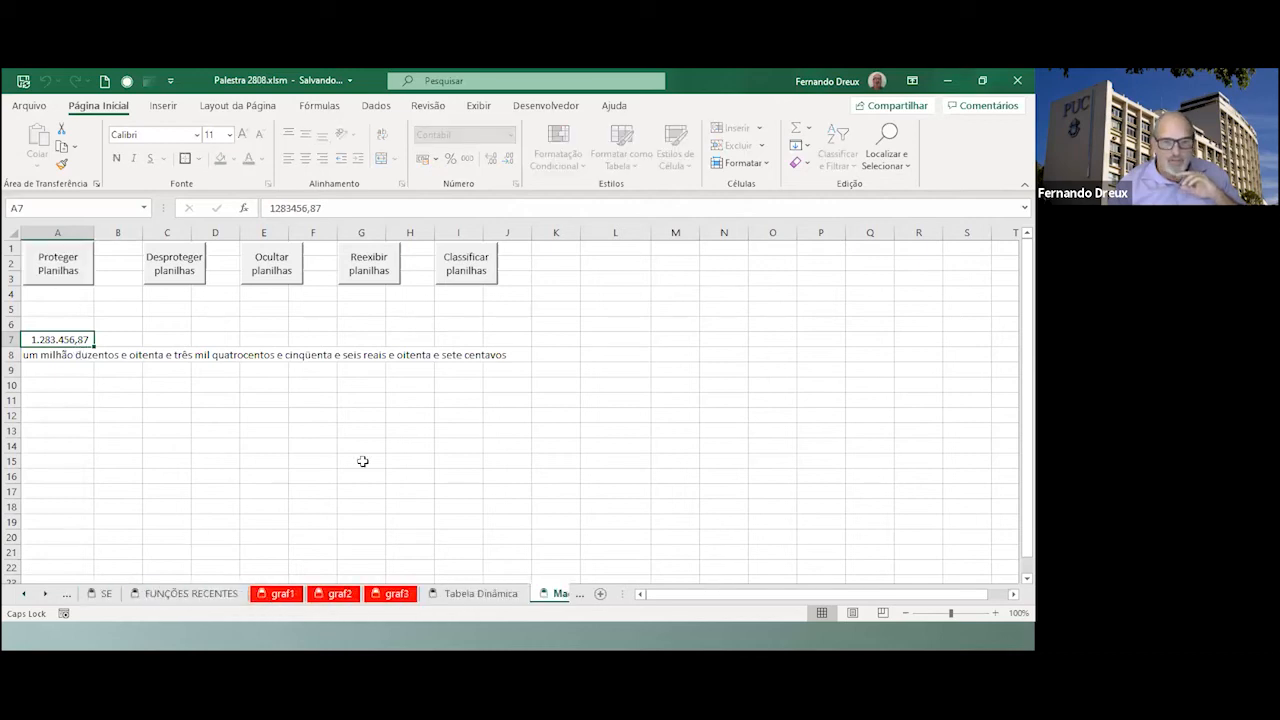
click(303, 398)
double_click(303, 398)
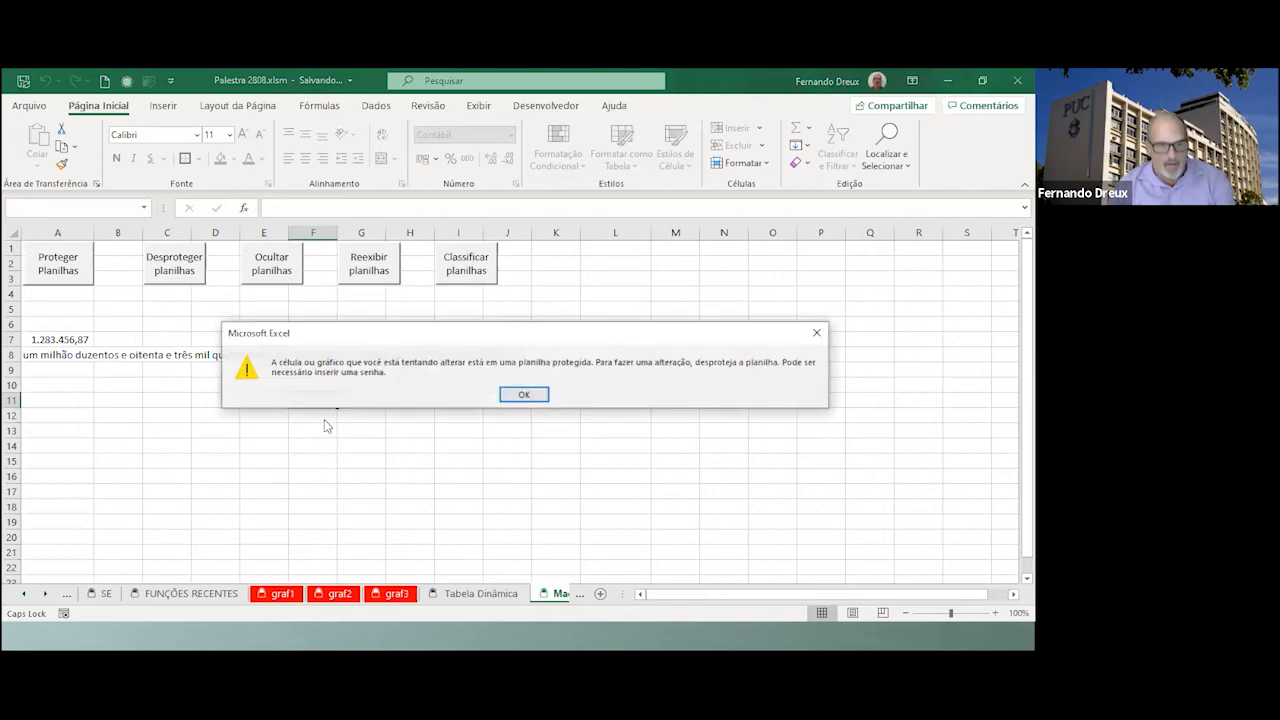
click(523, 395)
Test the protection on the FUNÇÕES RECENTES sheet by trying to edit cells H18 and I21.
click(198, 593)
double_click(299, 492)
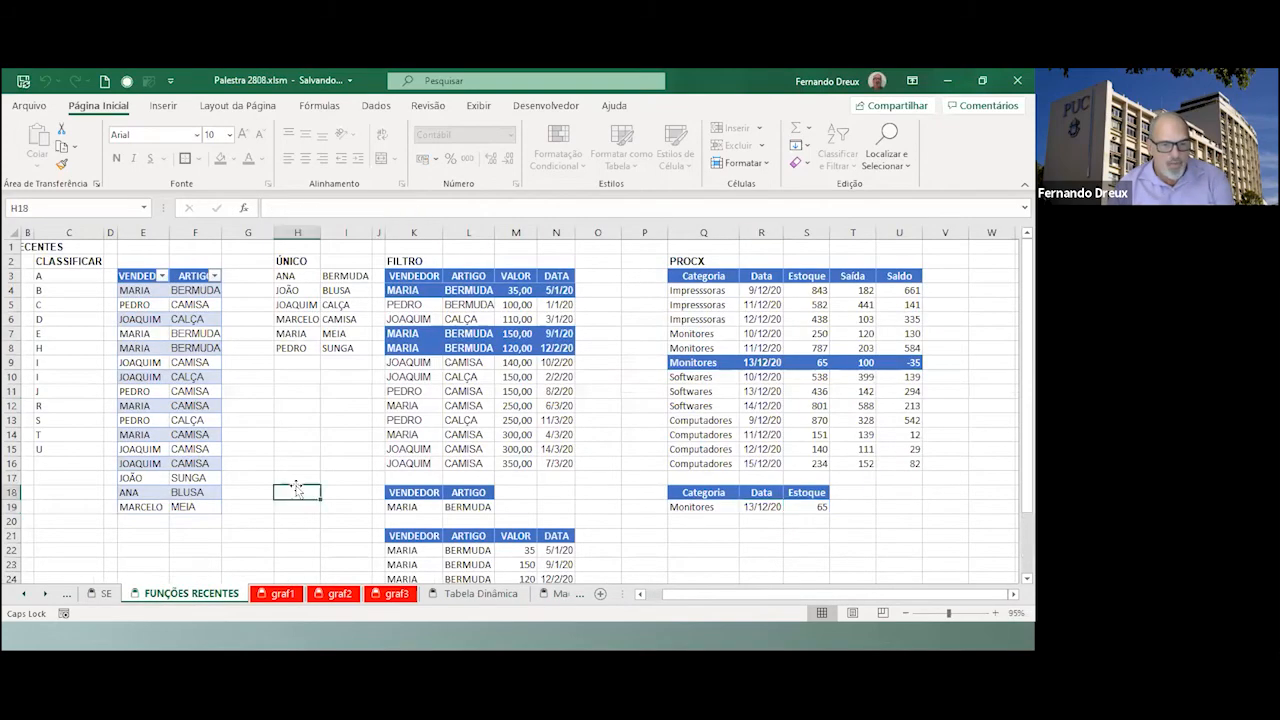
click(520, 394)
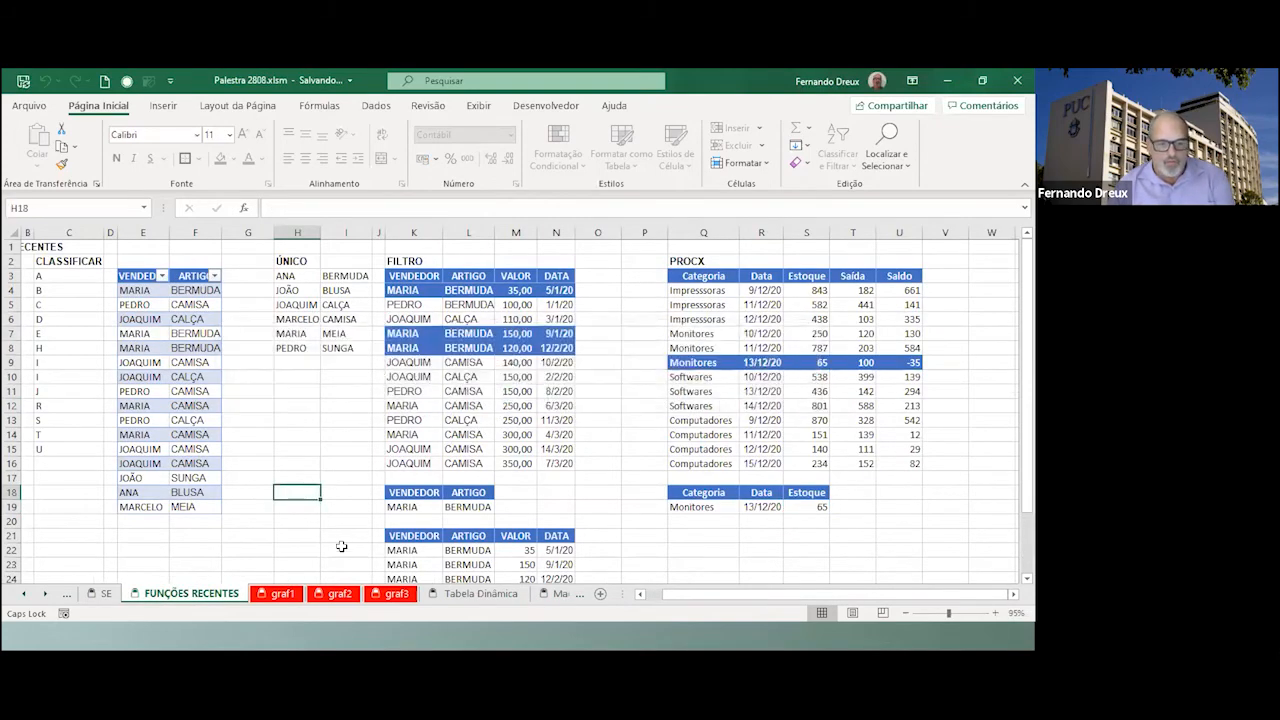
double_click(340, 540)
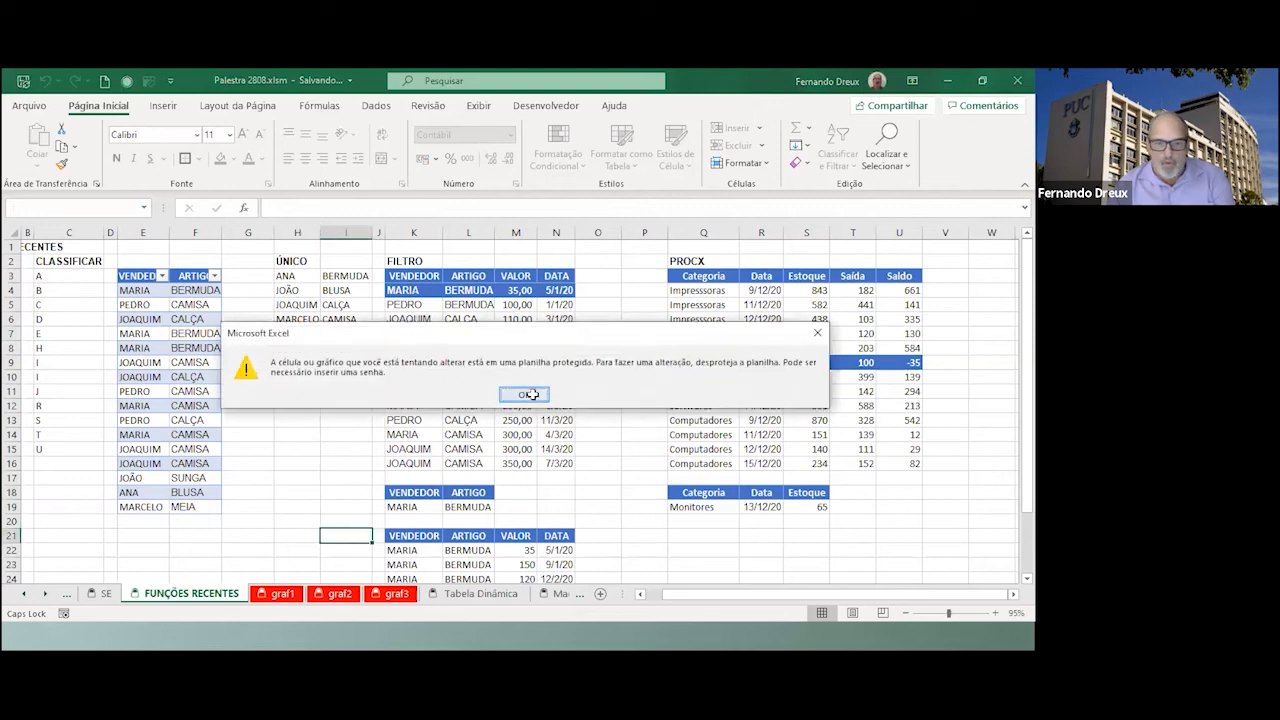
click(523, 395)
click(43, 596)
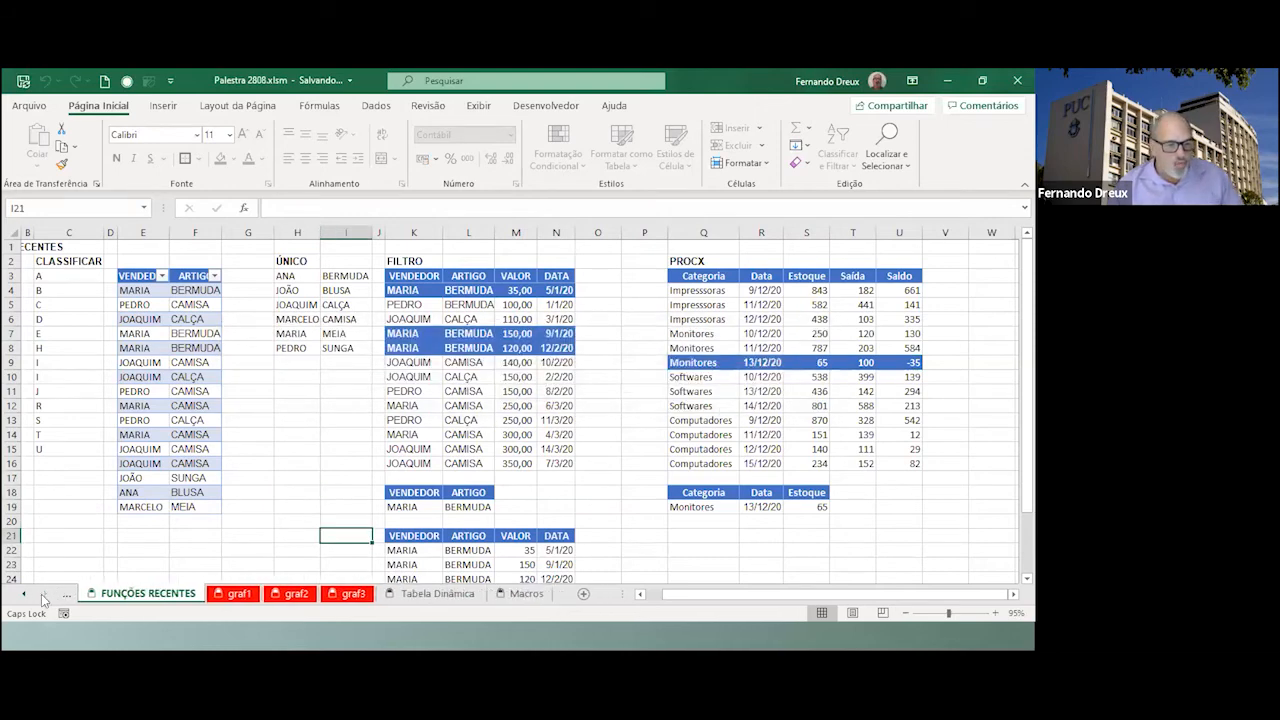
Return to the Macros sheet and test its protection by trying to edit cell F14.
click(522, 593)
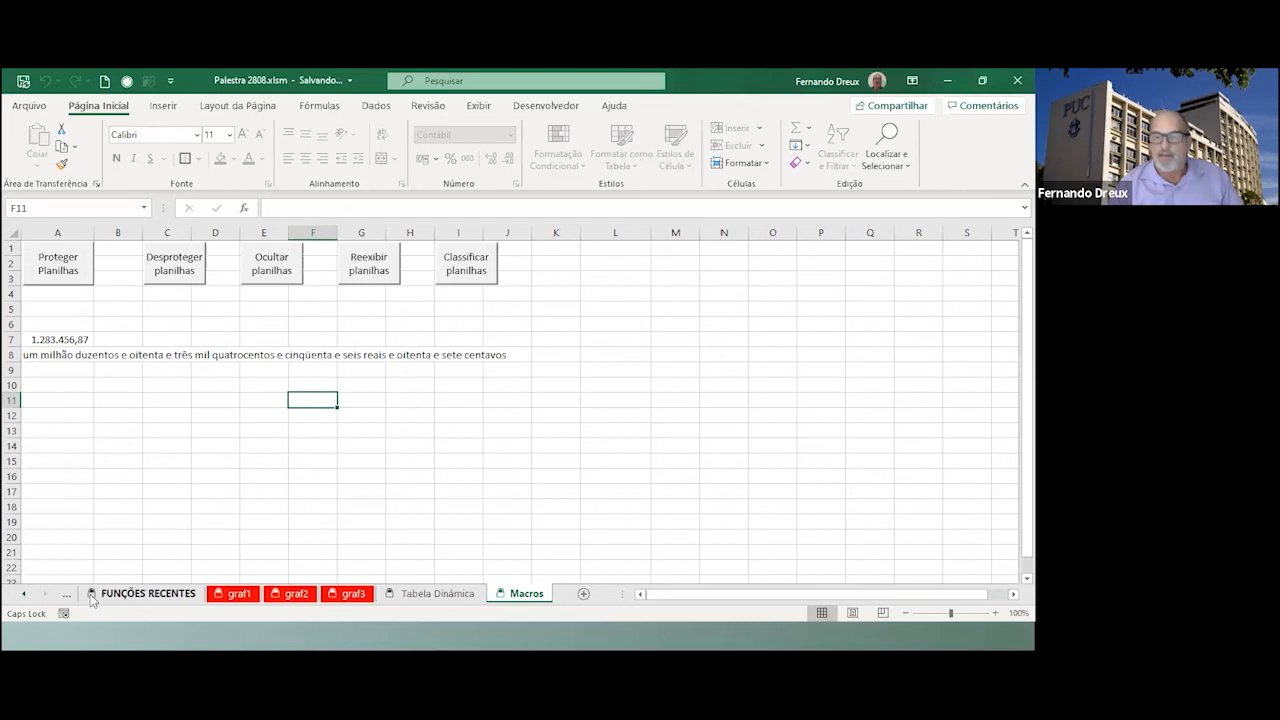
click(311, 447)
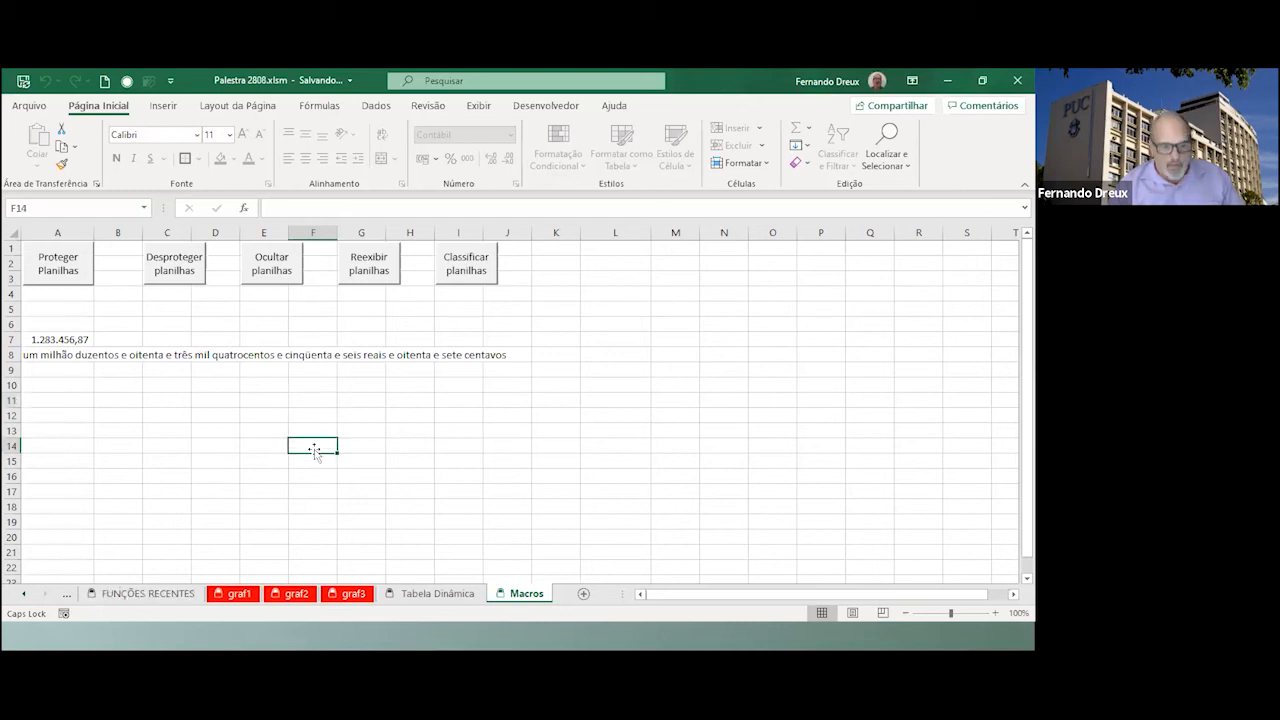
double_click(311, 449)
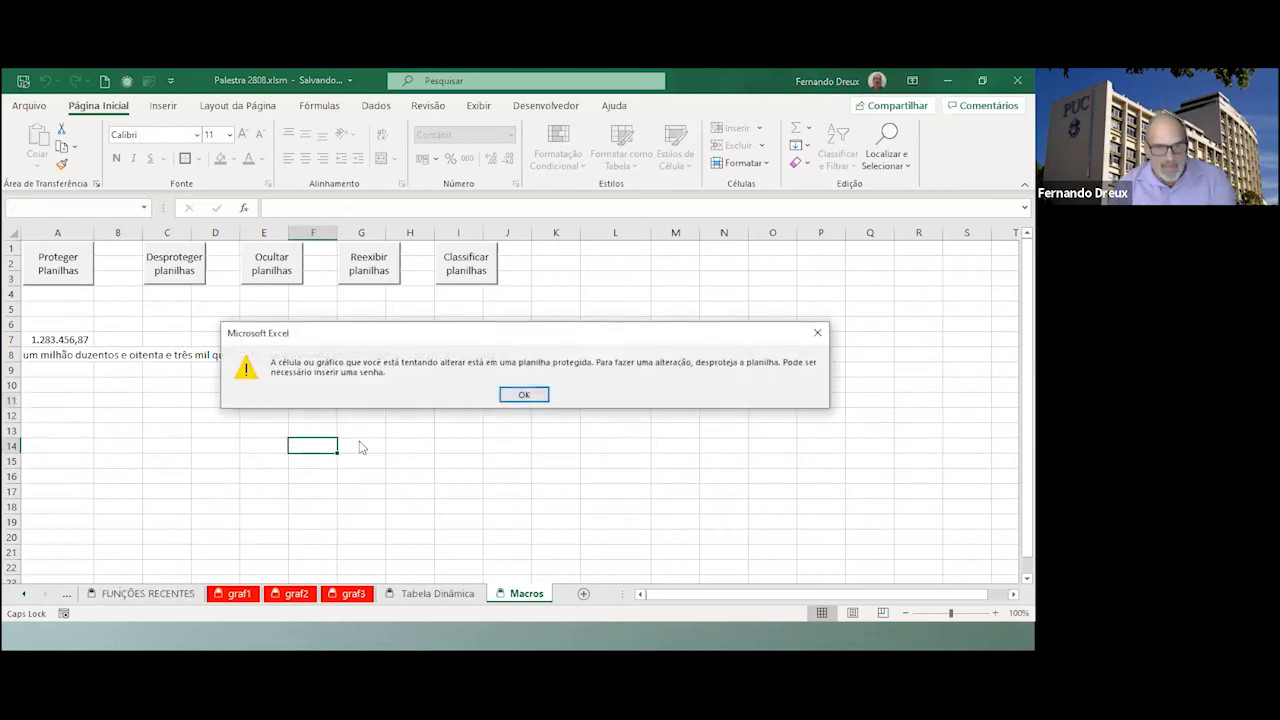
click(530, 394)
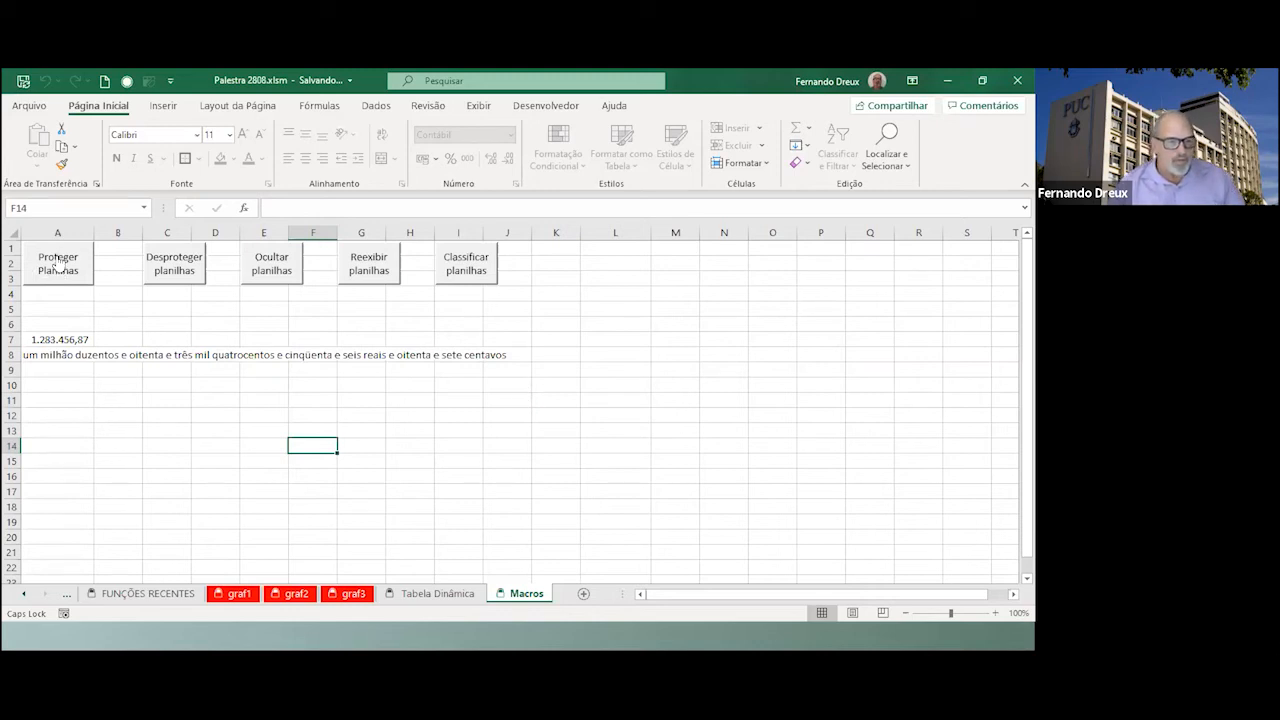
Unprotect all worksheets with the Desproteger planilhas macro and enter GDF in F14, FDG in G17 and FGG in I16.
click(174, 264)
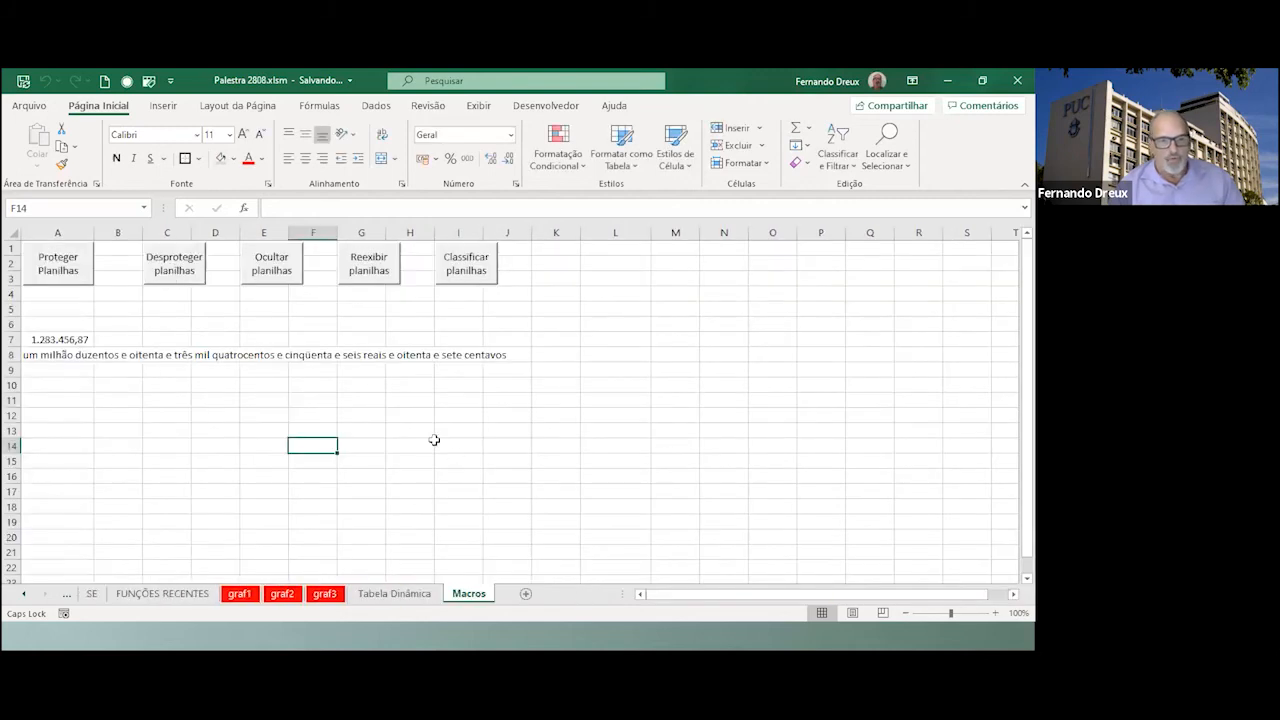
text(GDF)
click(391, 475)
click(366, 490)
text(FDG)
click(466, 478)
text(FGG)
click(478, 505)
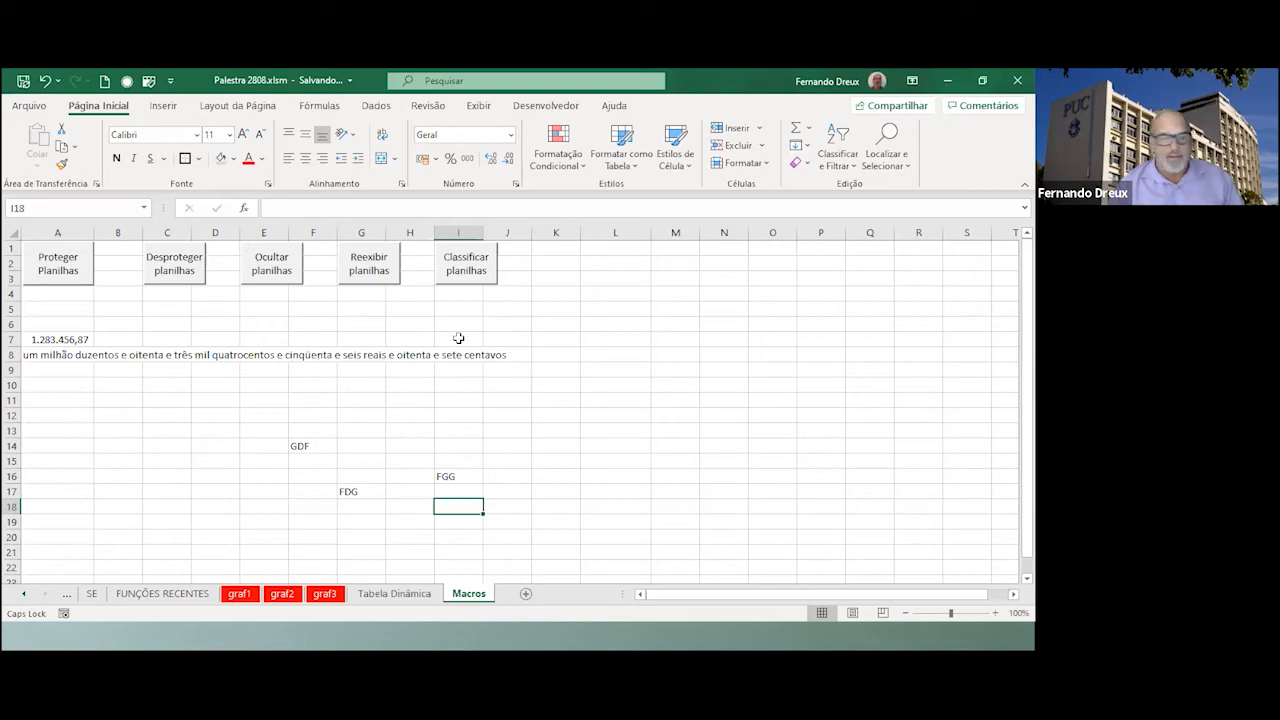
Hide all sheets except Macros with the Ocultar planilhas macro and bring them back with Reexibir planilhas.
click(270, 270)
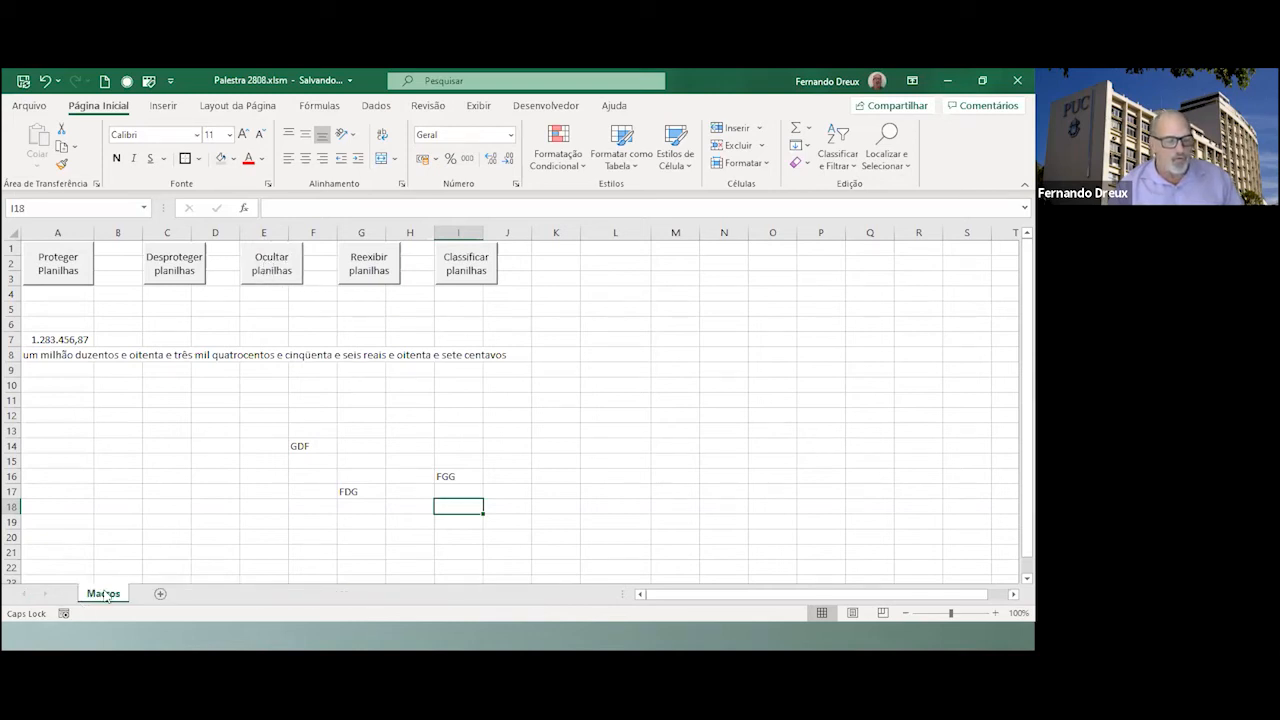
click(369, 265)
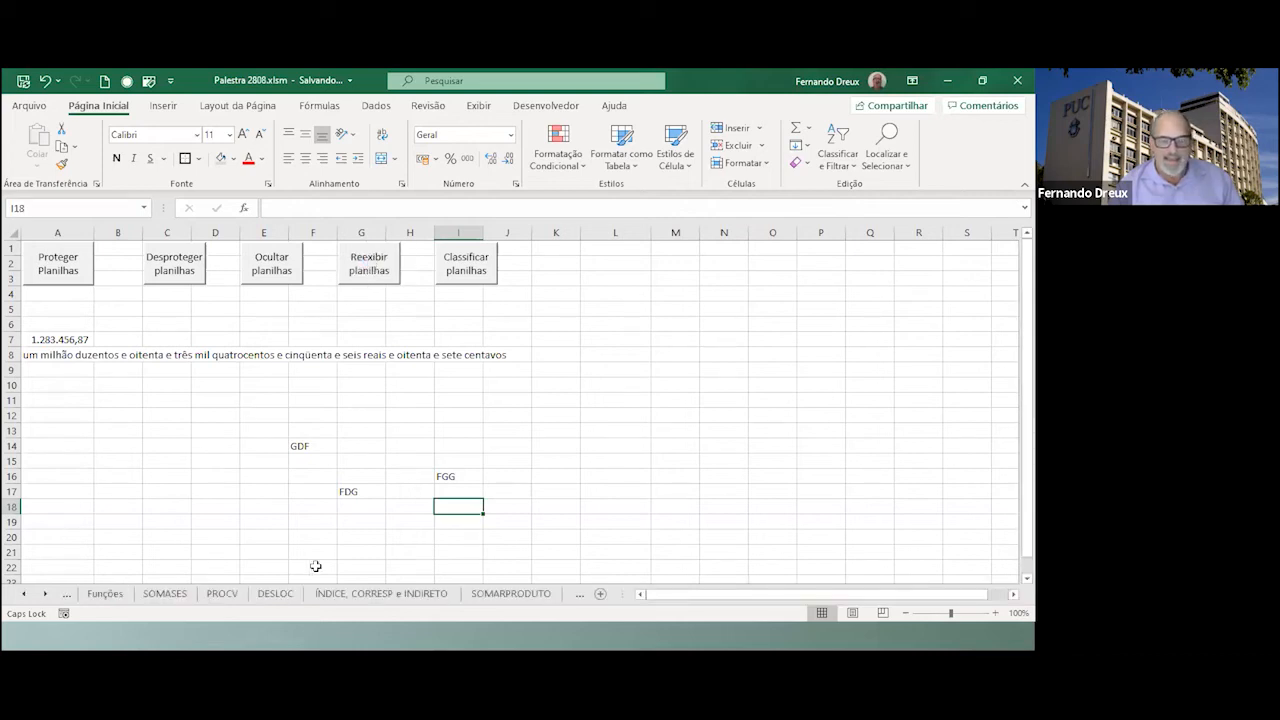
click(44, 594)
click(44, 594)
click(44, 594)
click(44, 594)
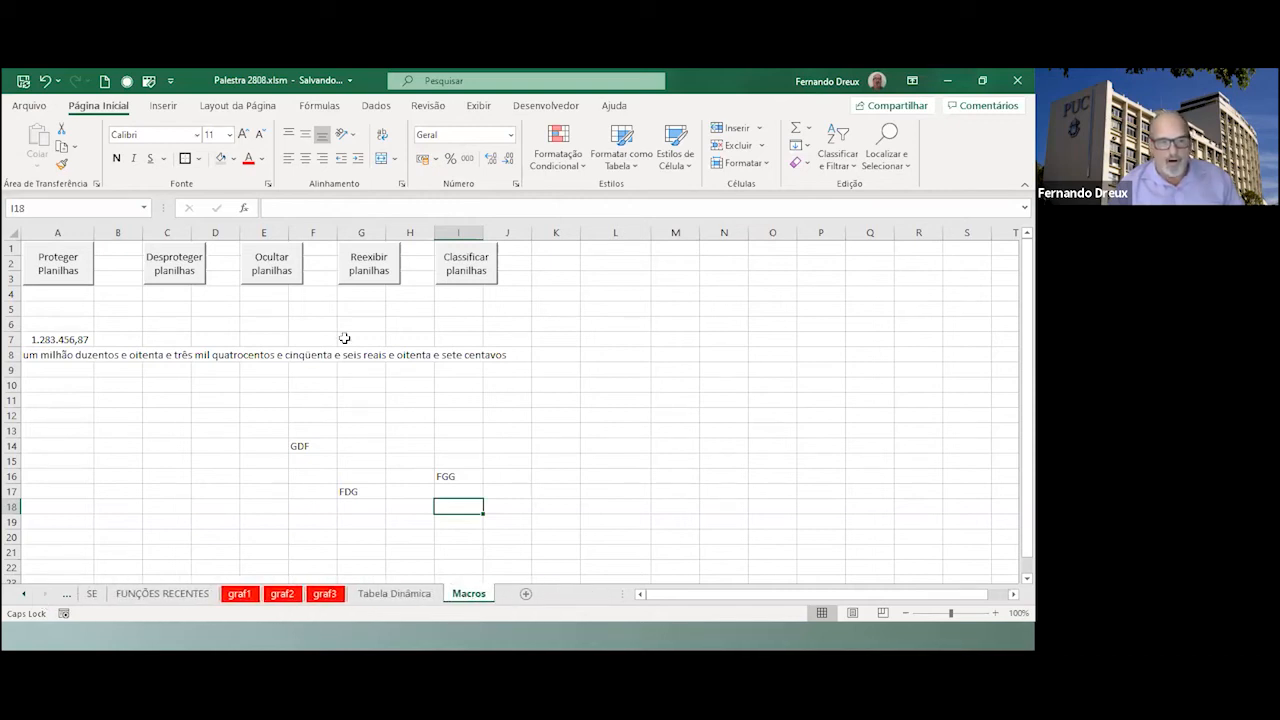
Hide the sheets again, view the list of hidden sheets in the Reexibir dialog, and restore them all with the Reexibir planilhas macro.
click(276, 272)
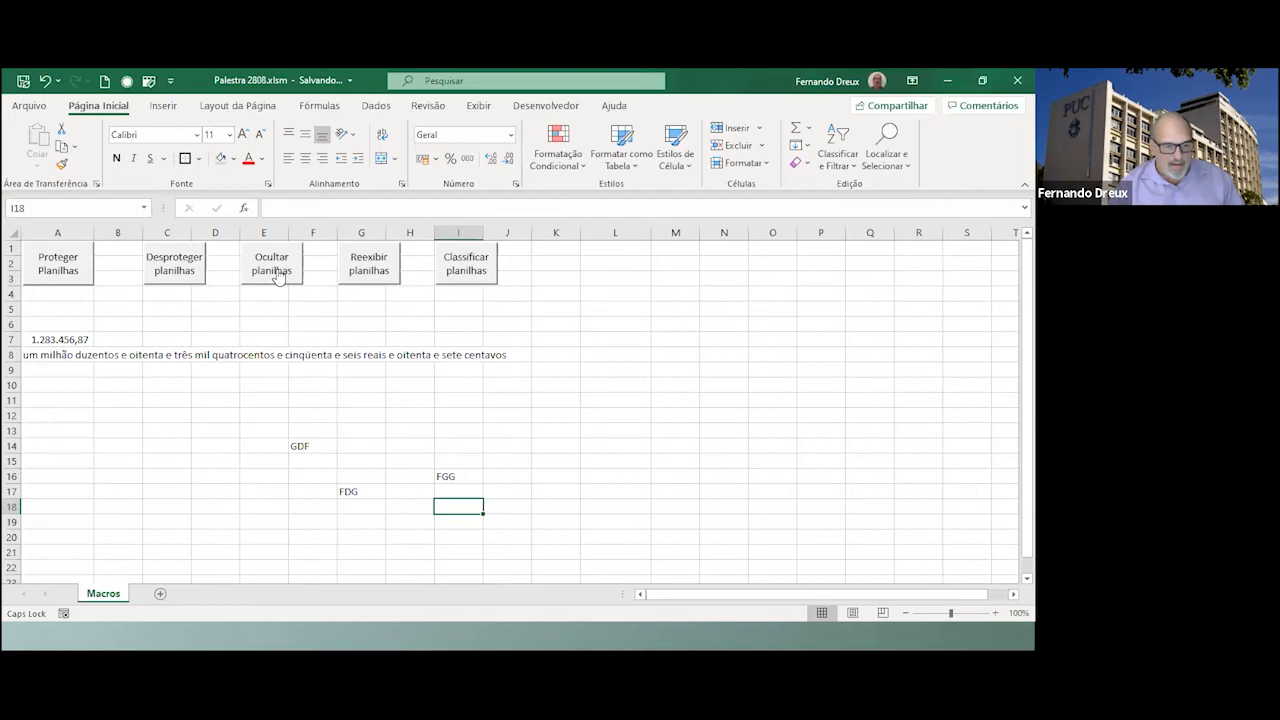
right_click(114, 600)
click(157, 562)
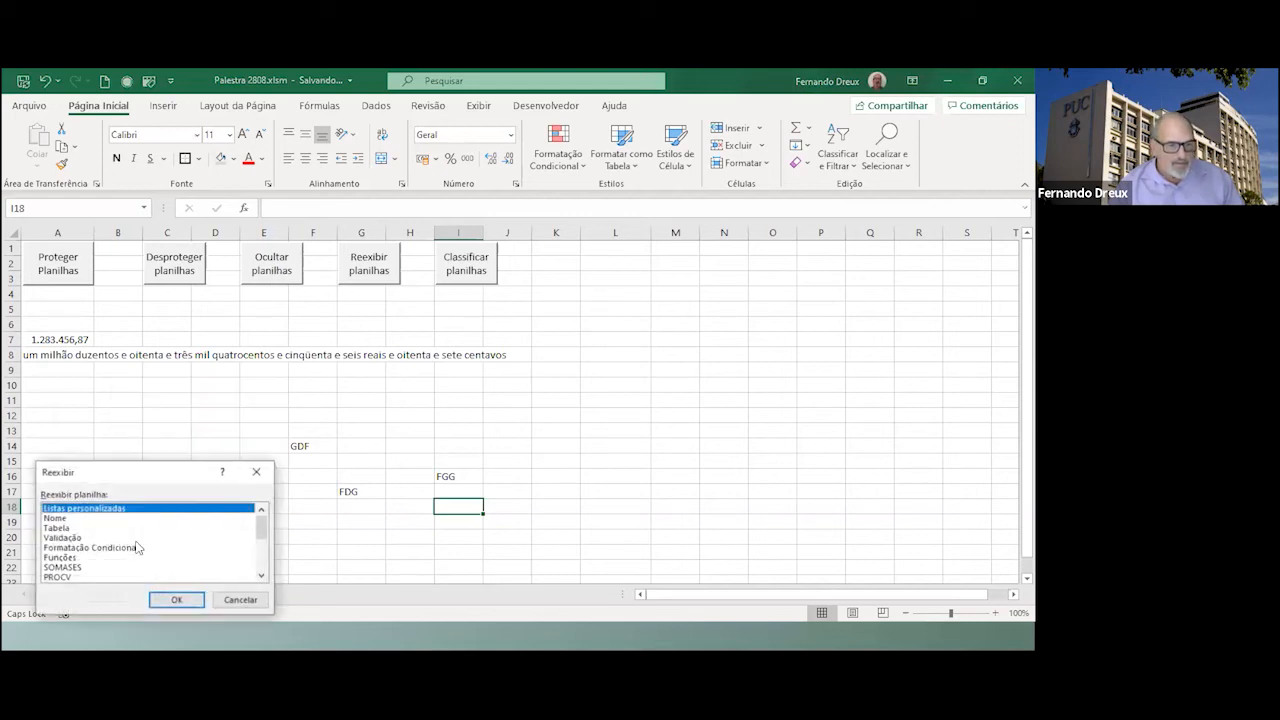
mouse_move(262, 524)
mouse_down()
mouse_move(263, 557)
mouse_move(262, 515)
mouse_up()
click(240, 600)
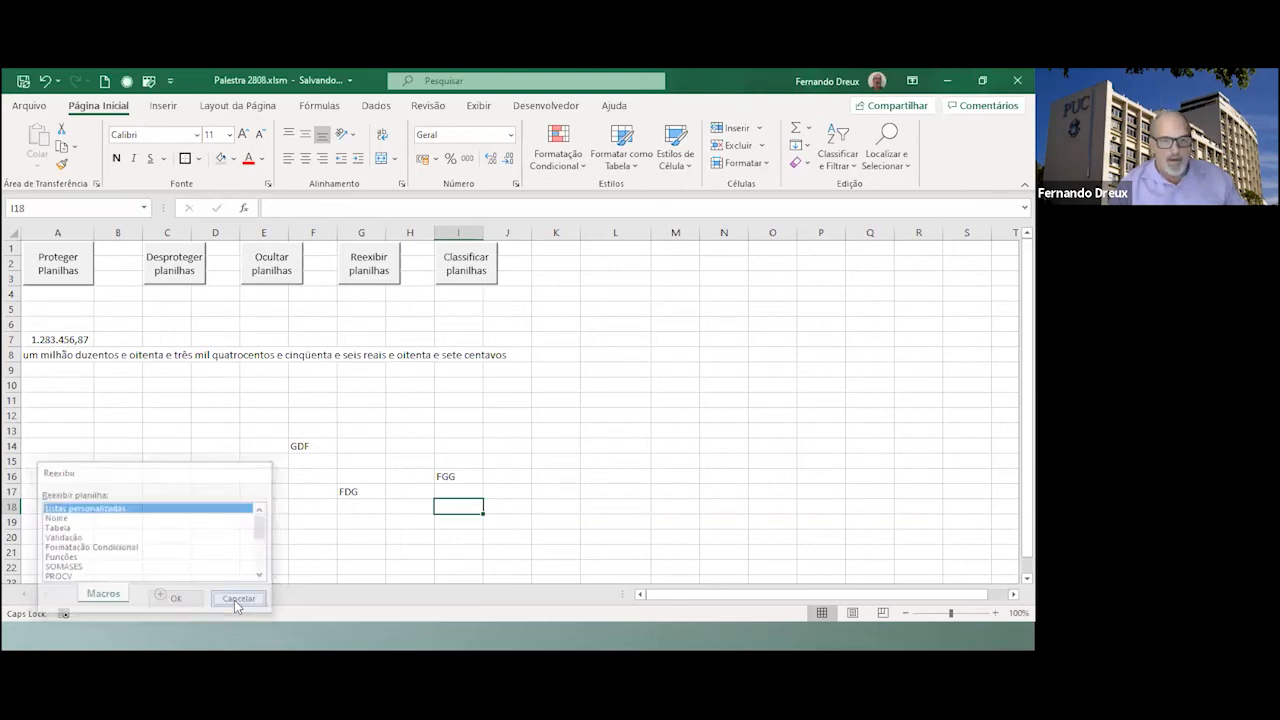
click(368, 275)
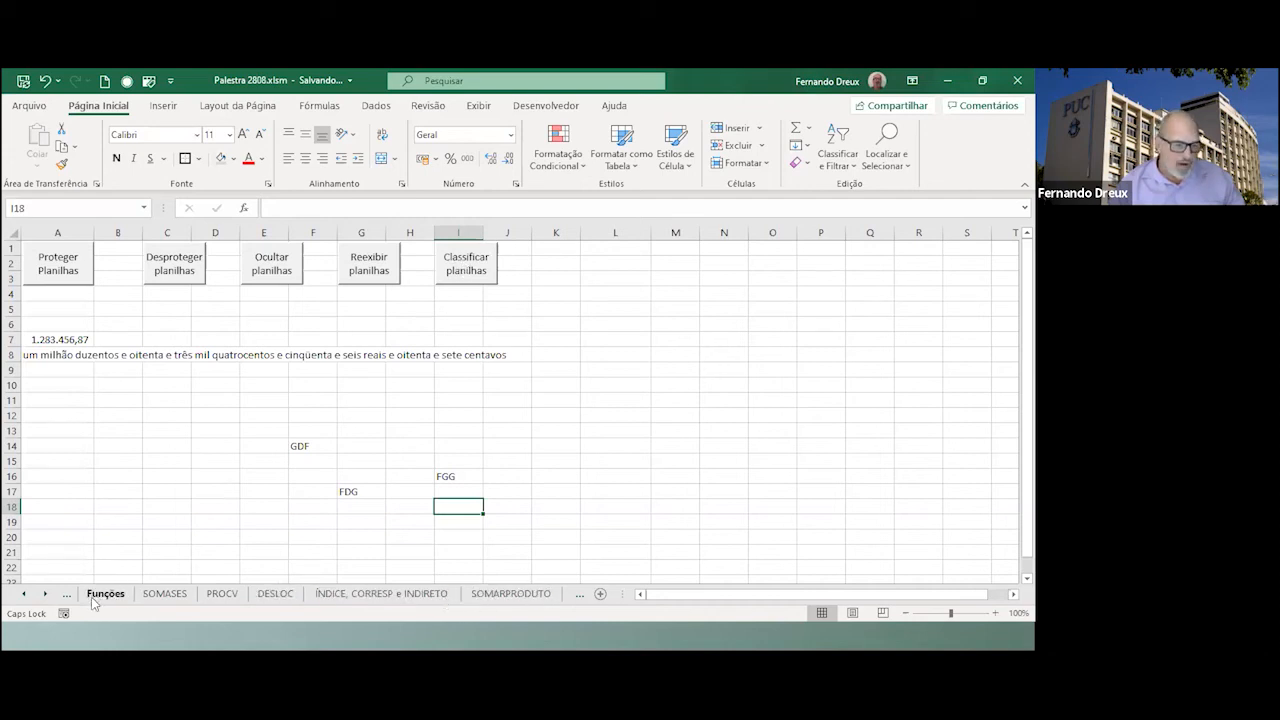
click(163, 594)
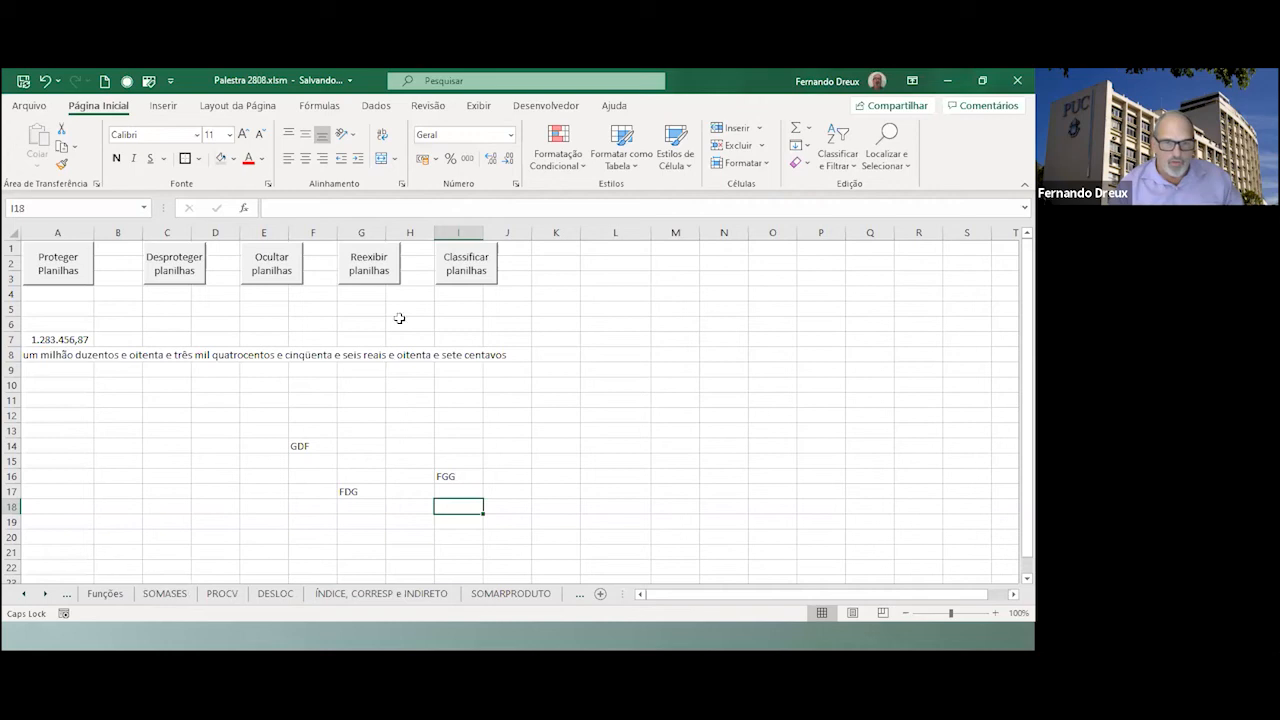
click(524, 599)
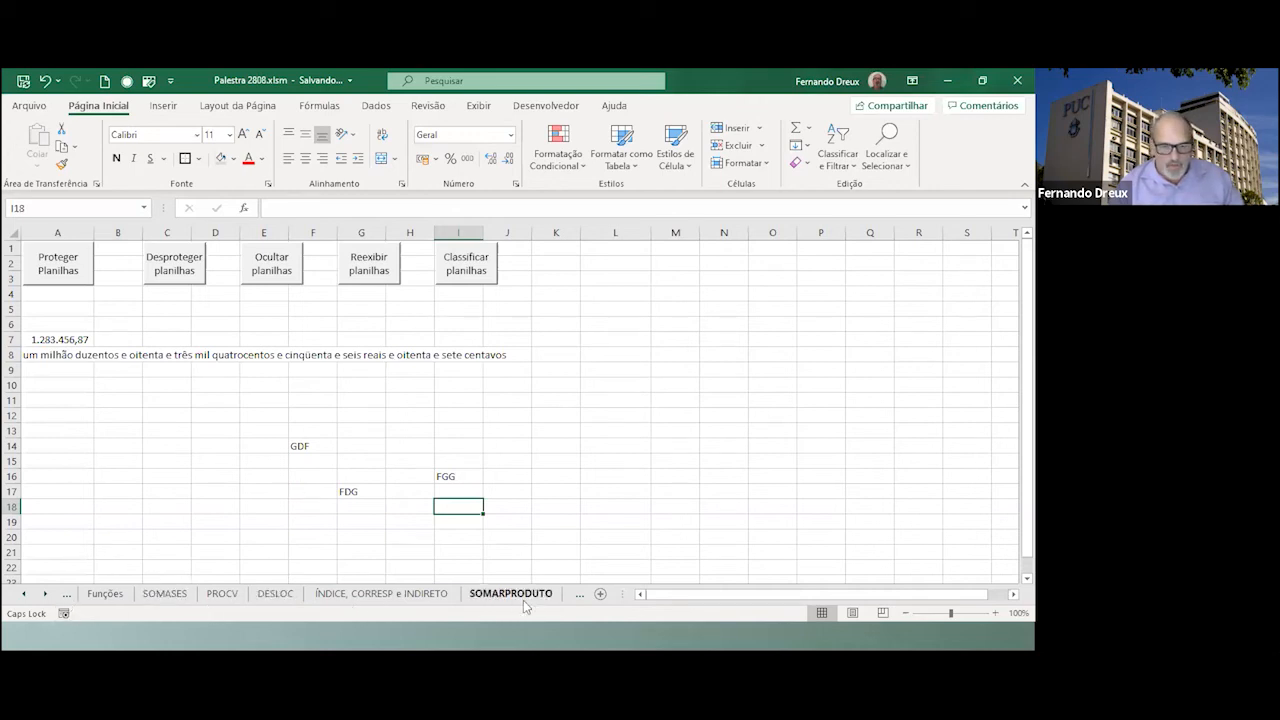
click(363, 600)
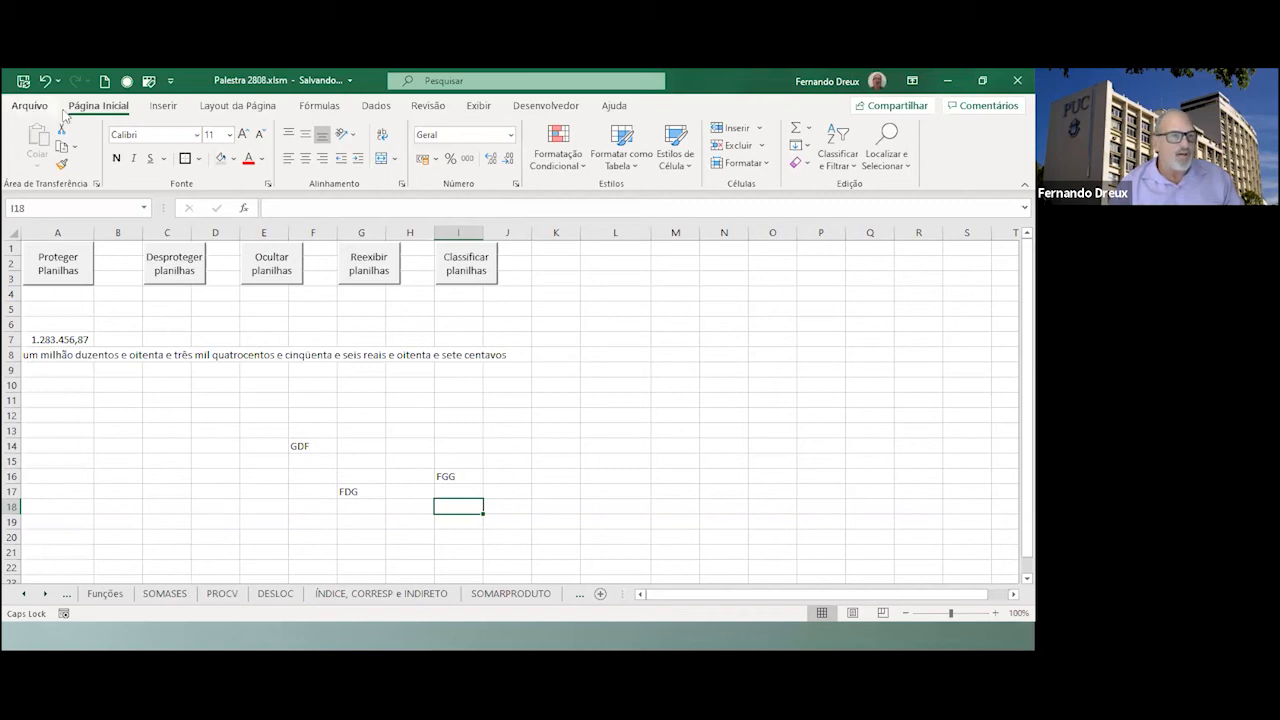
Create a new blank workbook and add three more worksheets to it.
click(104, 81)
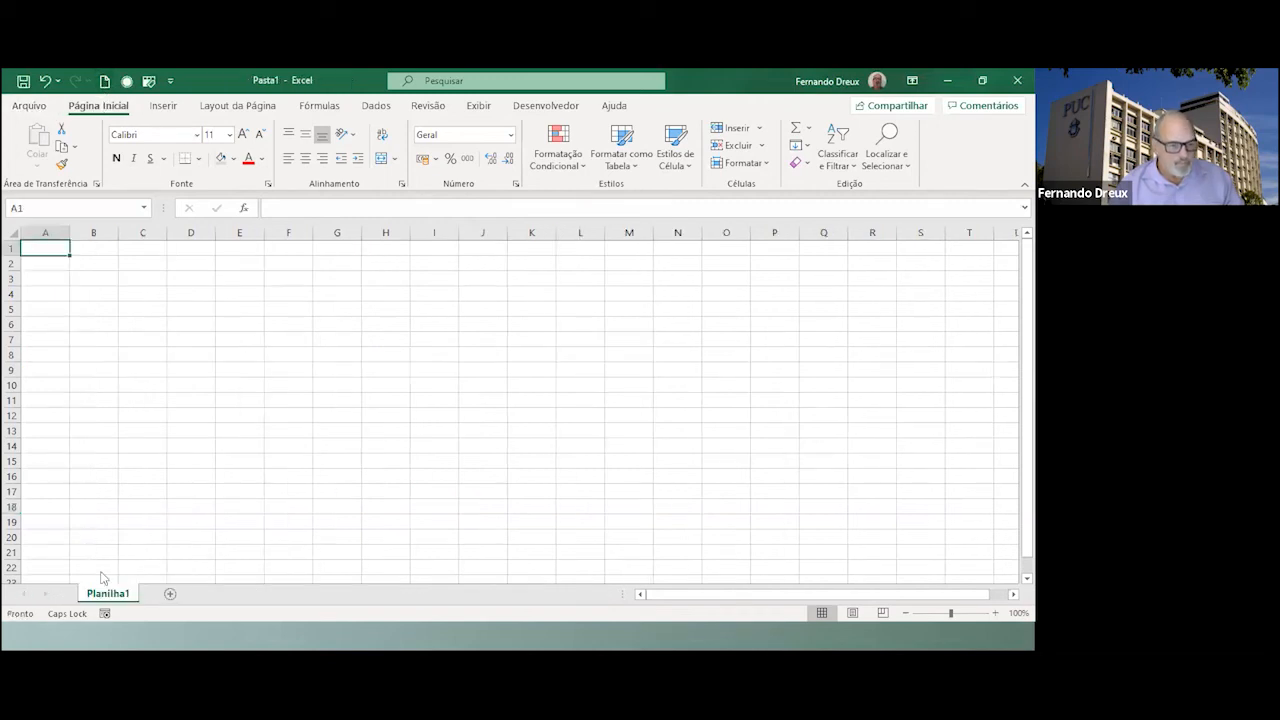
click(170, 594)
click(232, 596)
click(292, 594)
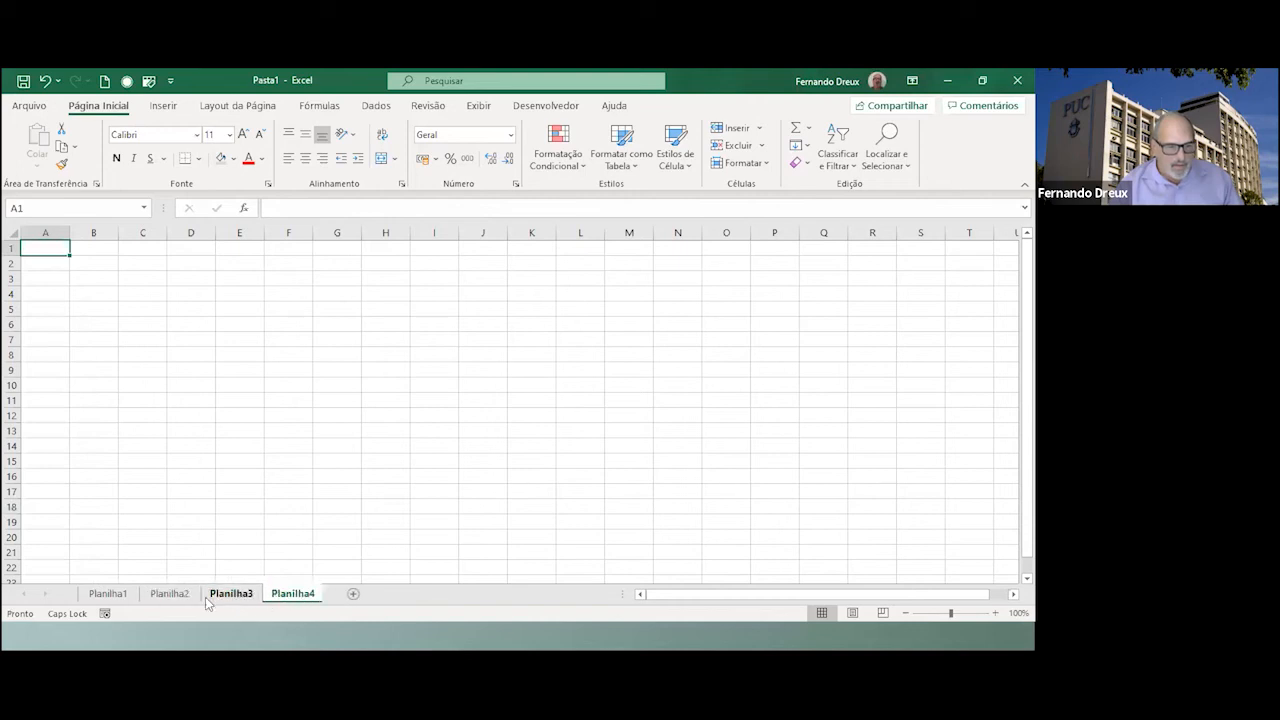
Rename the new workbook's four worksheets, in order, as Z, T, A and J.
click(112, 594)
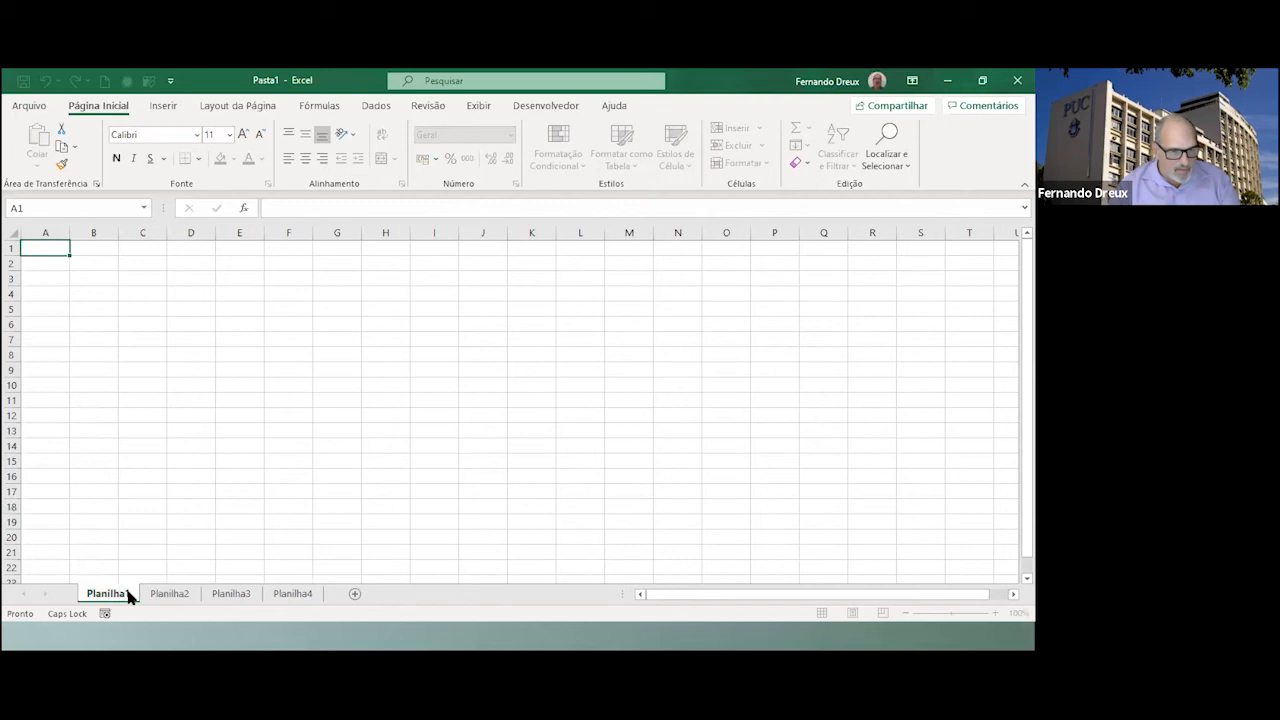
double_click(126, 592)
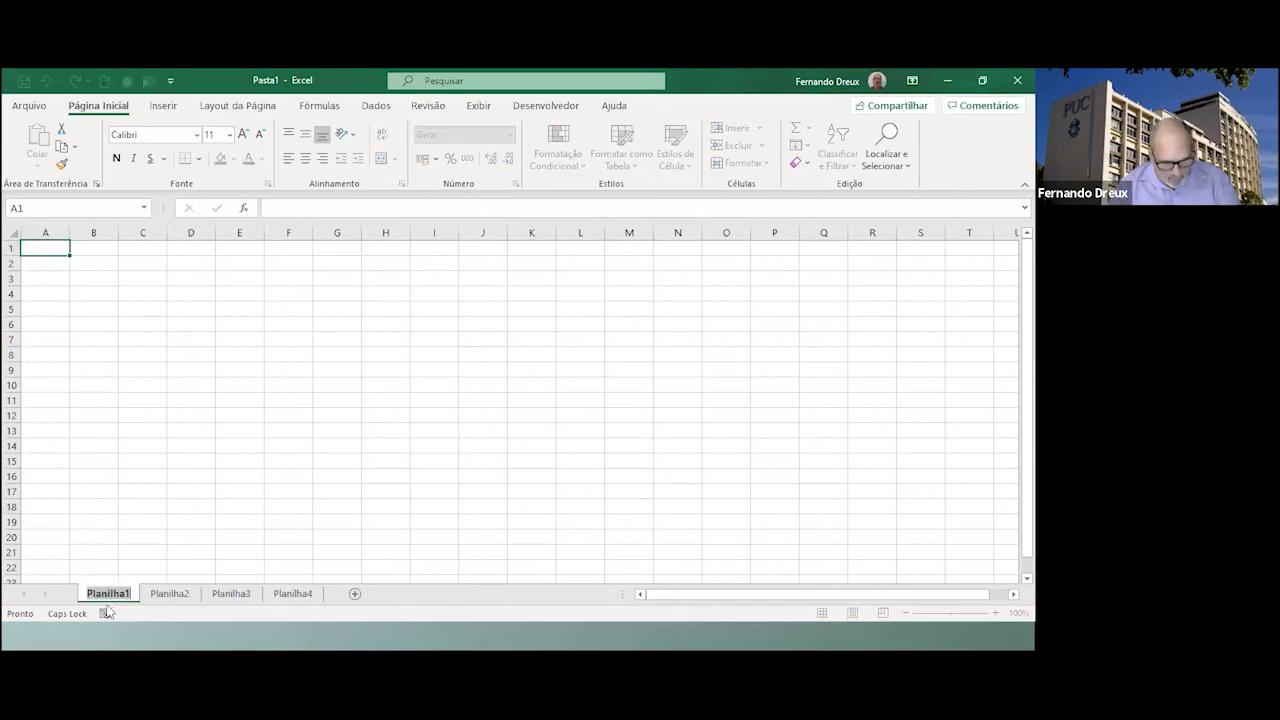
text(Z)
key(Return)
click(142, 594)
text(T)
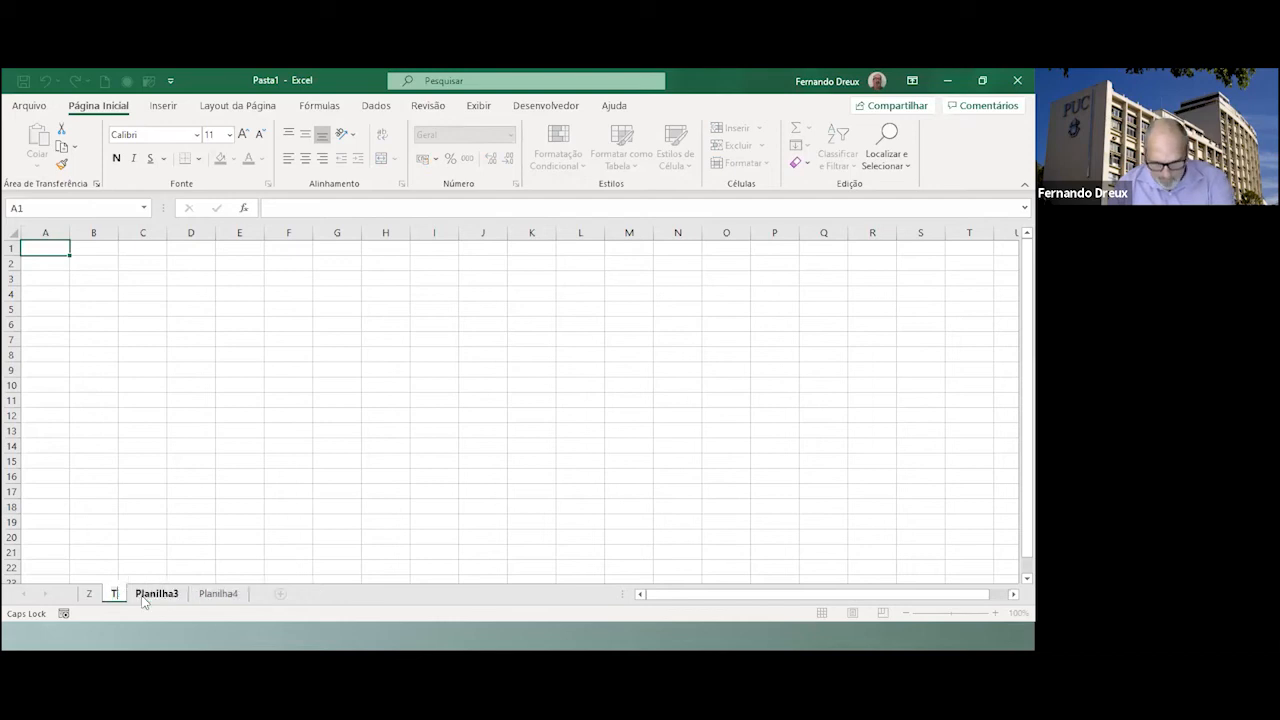
key(Return)
double_click(160, 594)
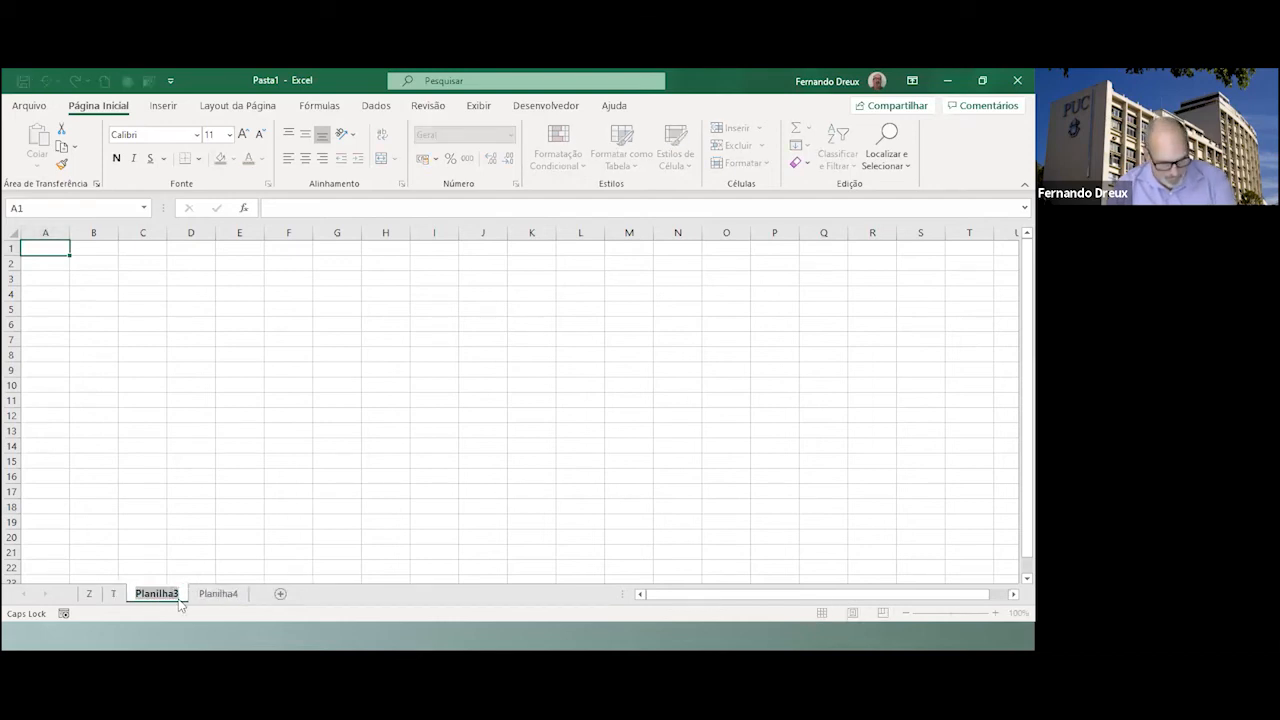
text(A)
key(Return)
double_click(182, 594)
text(J)
key(Return)
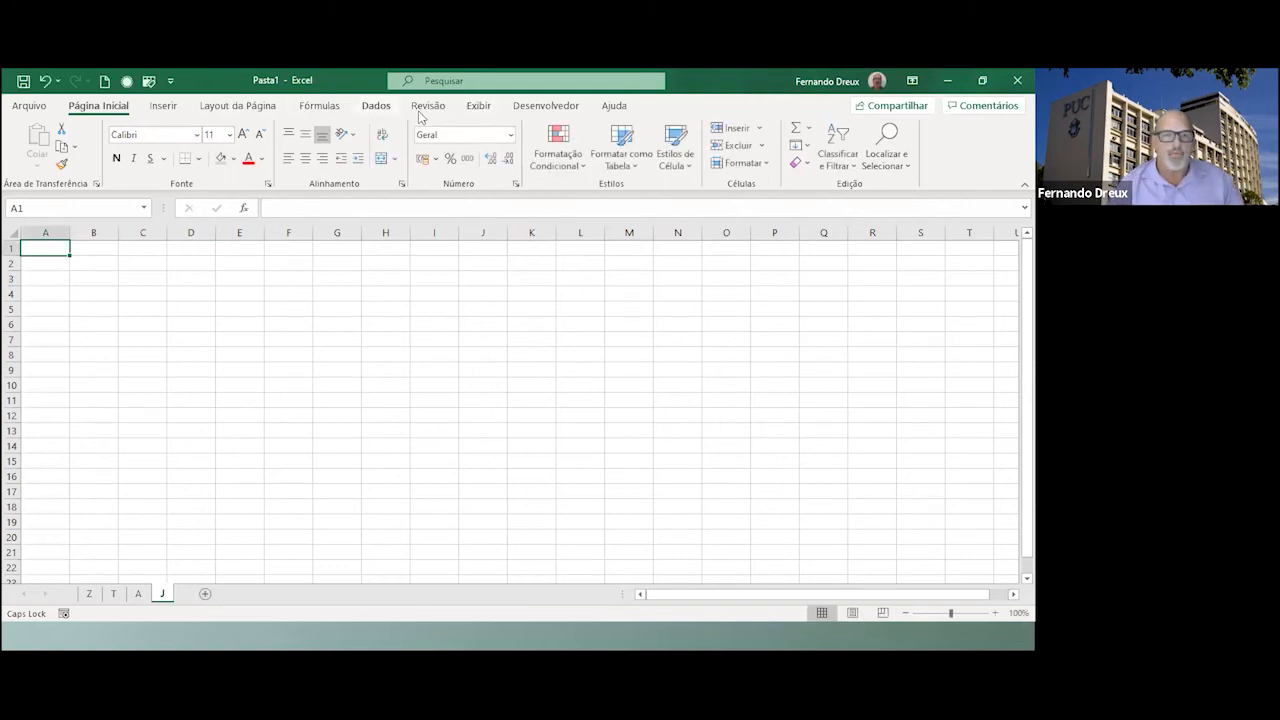
Try to sort the new workbook's sheets with the ClassificarPlanilhas macro from Palestra 2808.xlsm, stop its execution and return to the workbook.
click(521, 110)
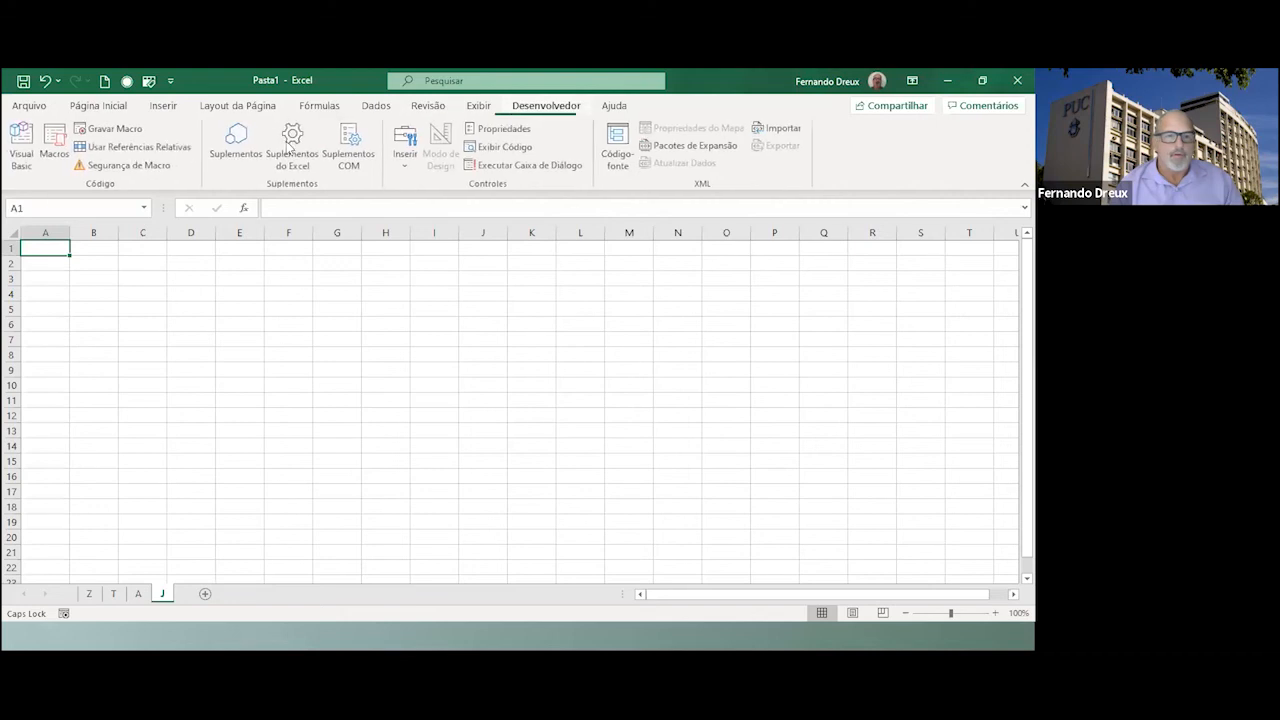
click(56, 145)
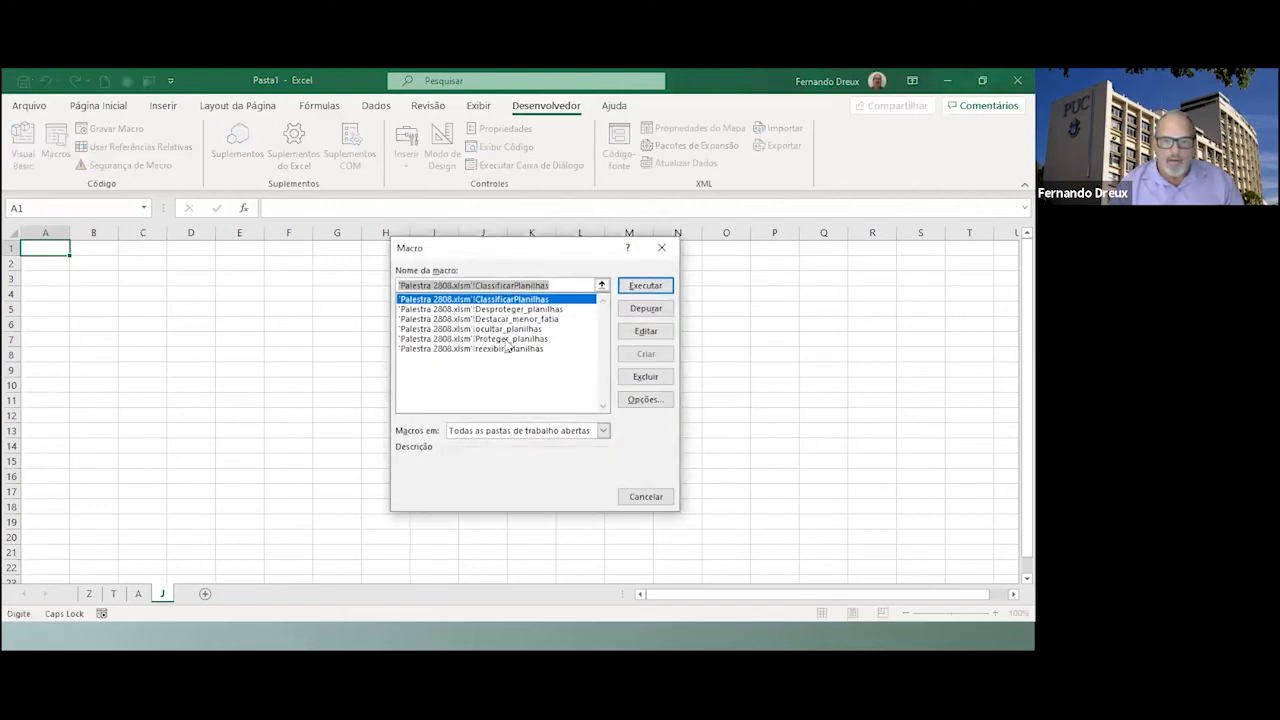
click(500, 300)
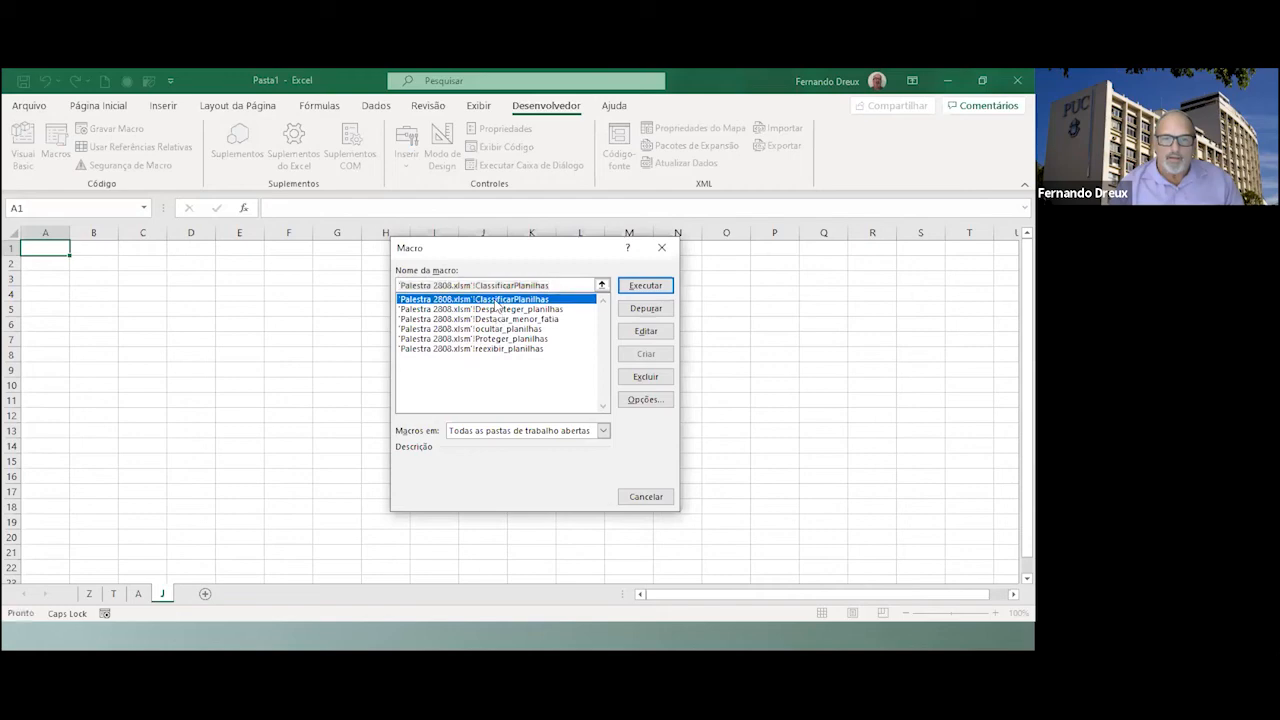
click(632, 287)
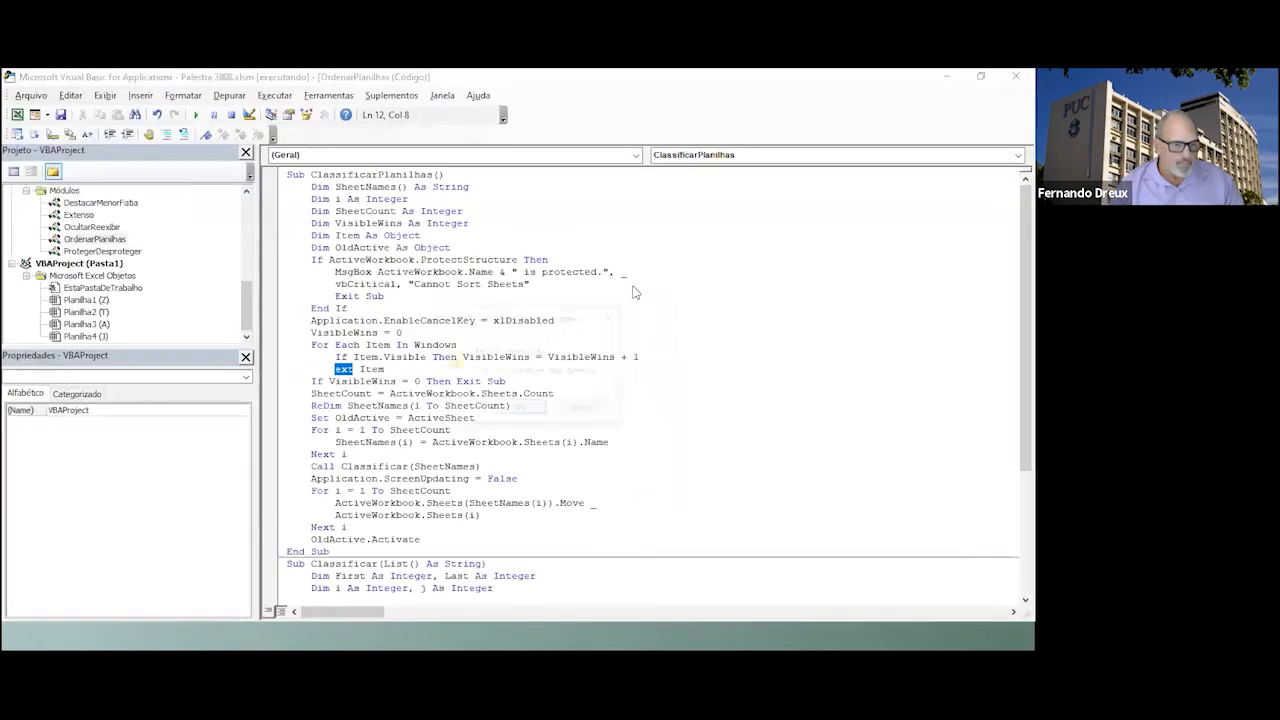
click(517, 413)
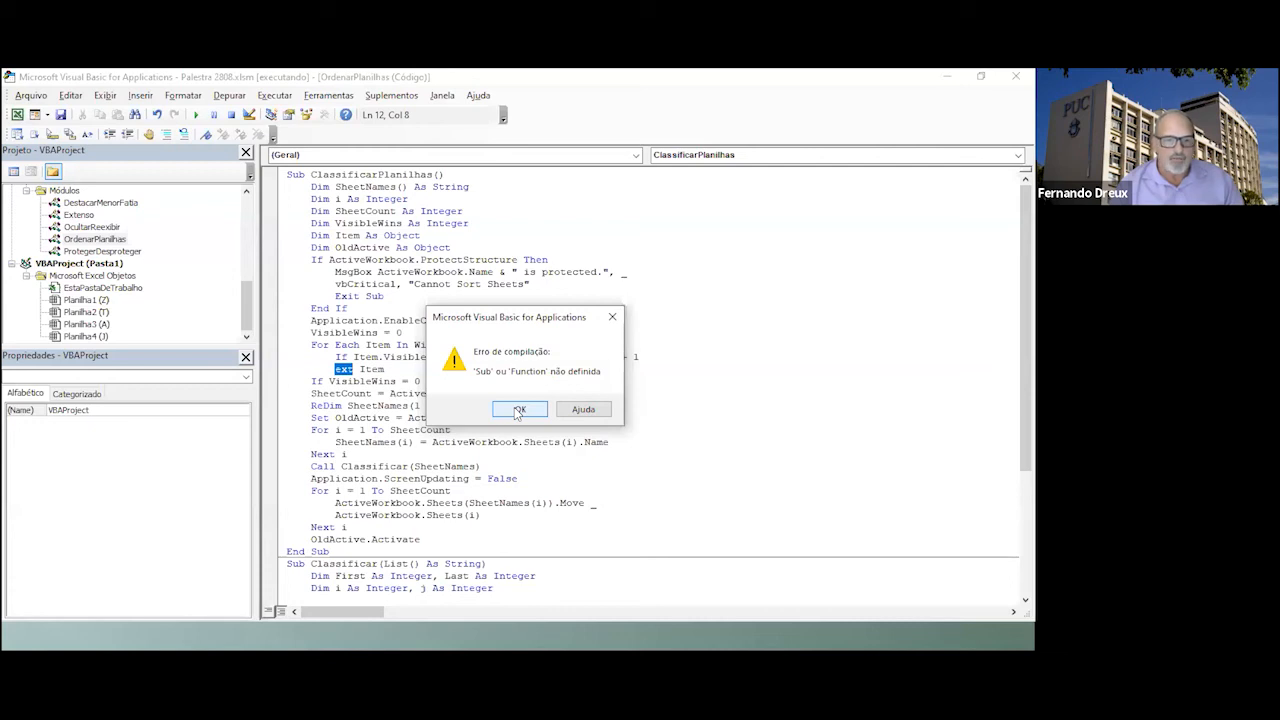
click(518, 412)
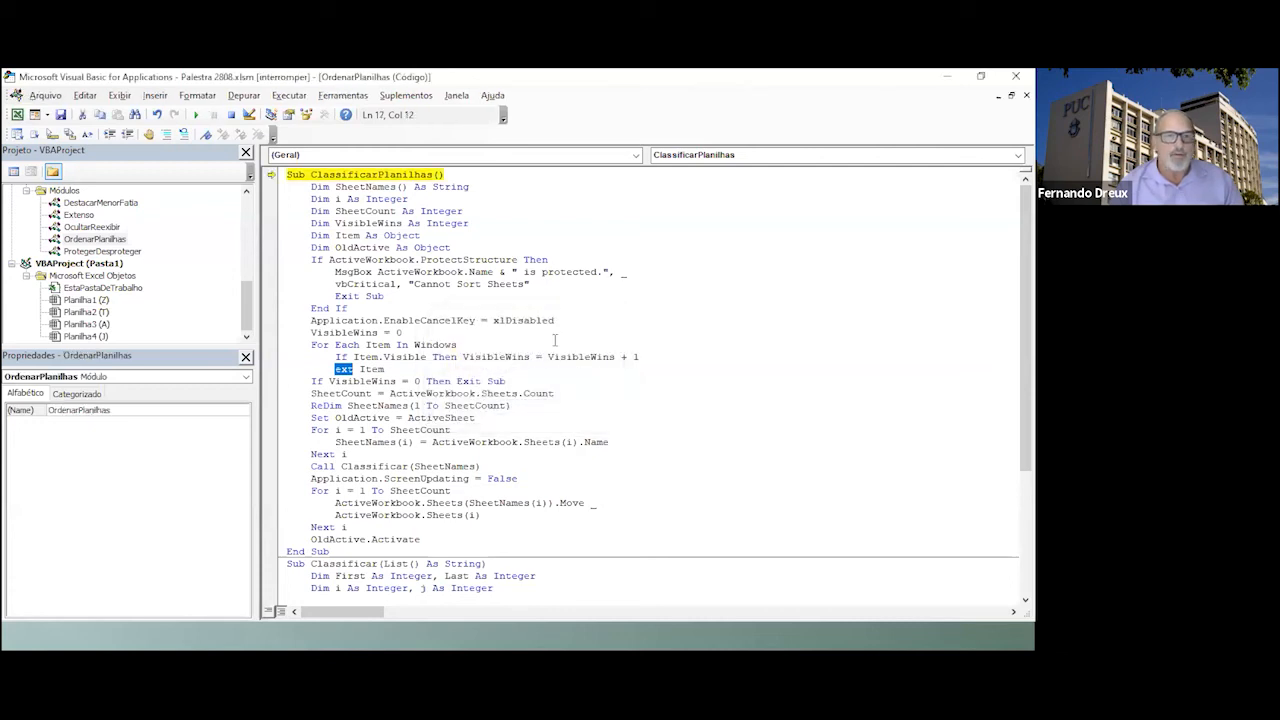
click(231, 115)
key(alt+Tab)
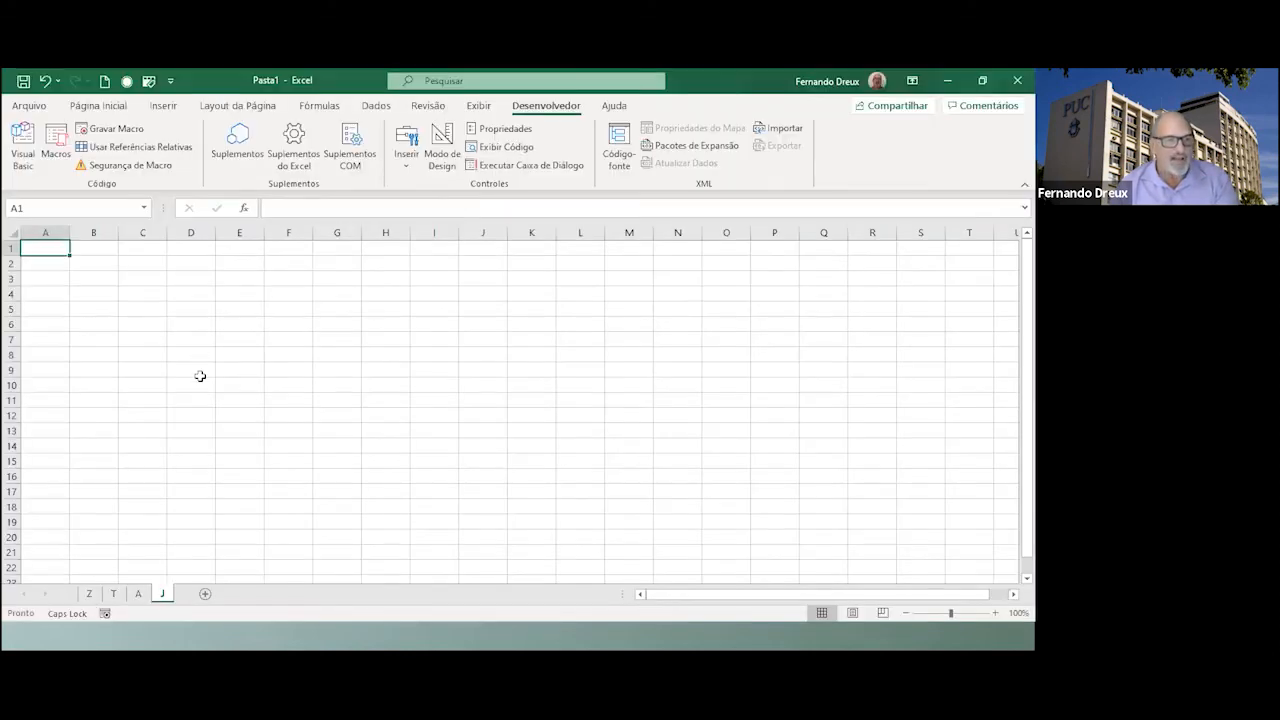
In Palestra 2808.xlsm, examine the number in A7 and the fExtenso formula in A8, tracing the function to its code in the Extenso module.
key(alt+Tab)
key(alt+Tab)
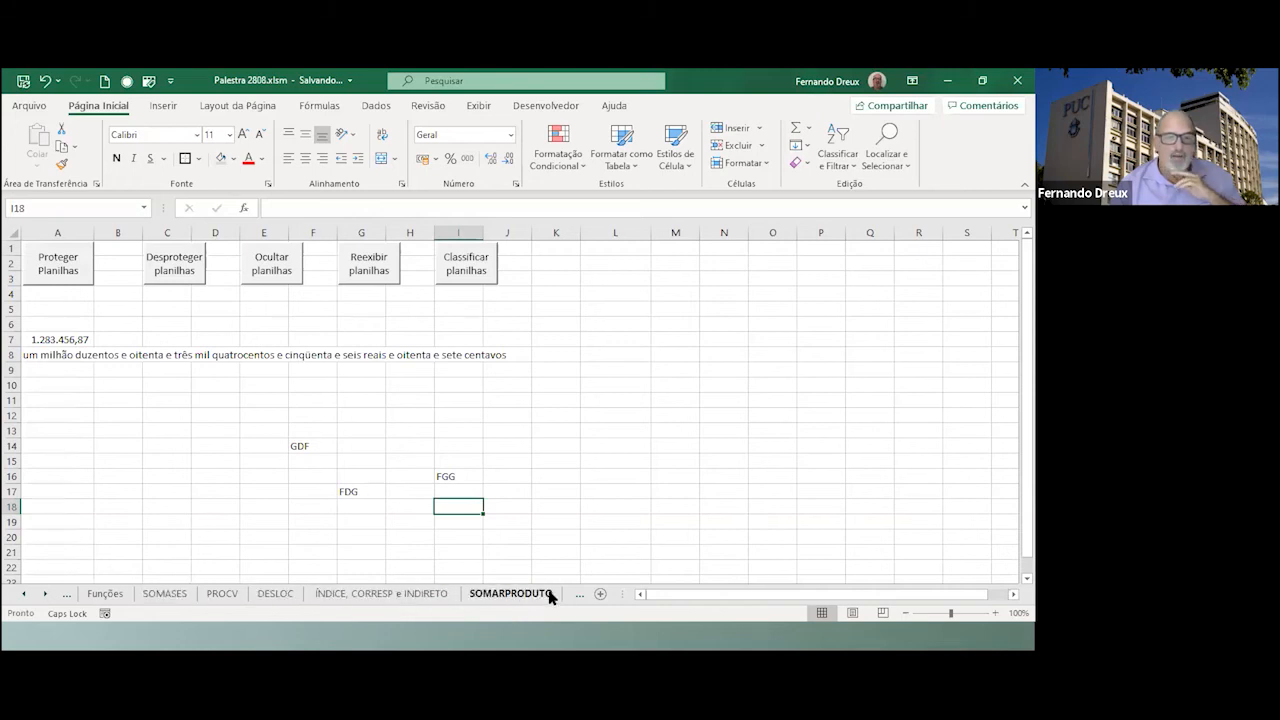
click(60, 340)
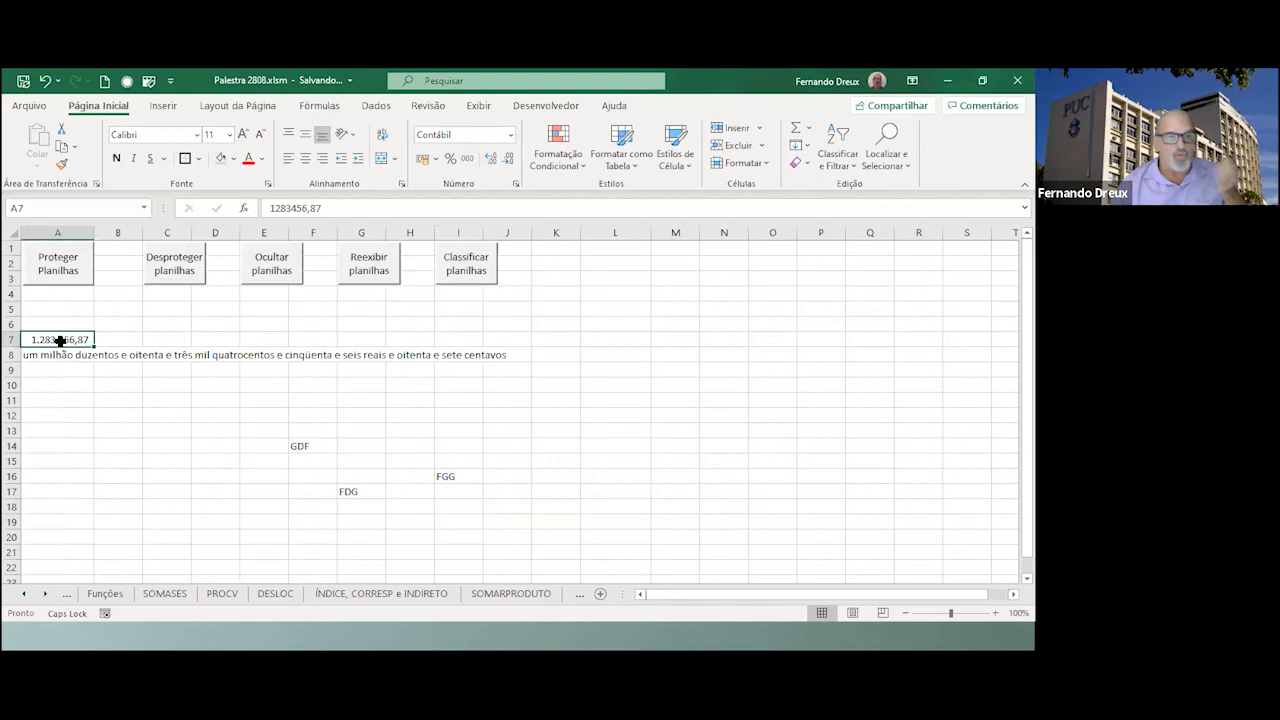
click(52, 355)
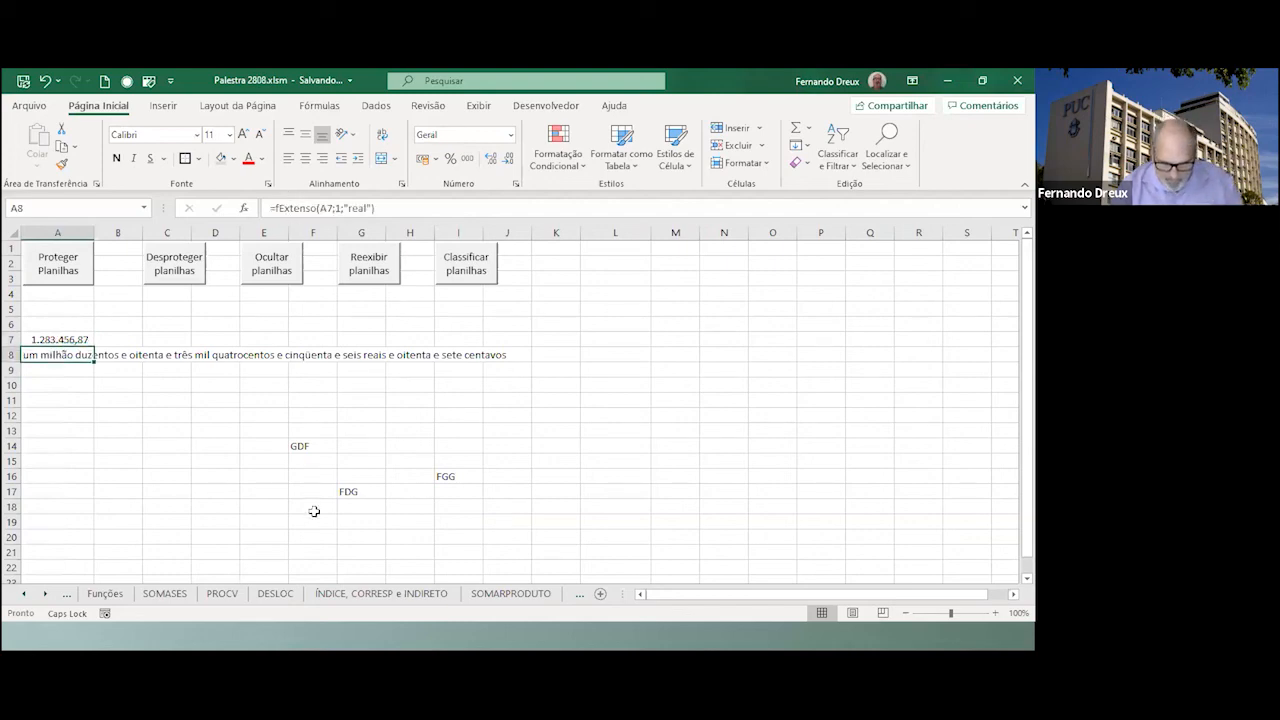
key(alt+F11)
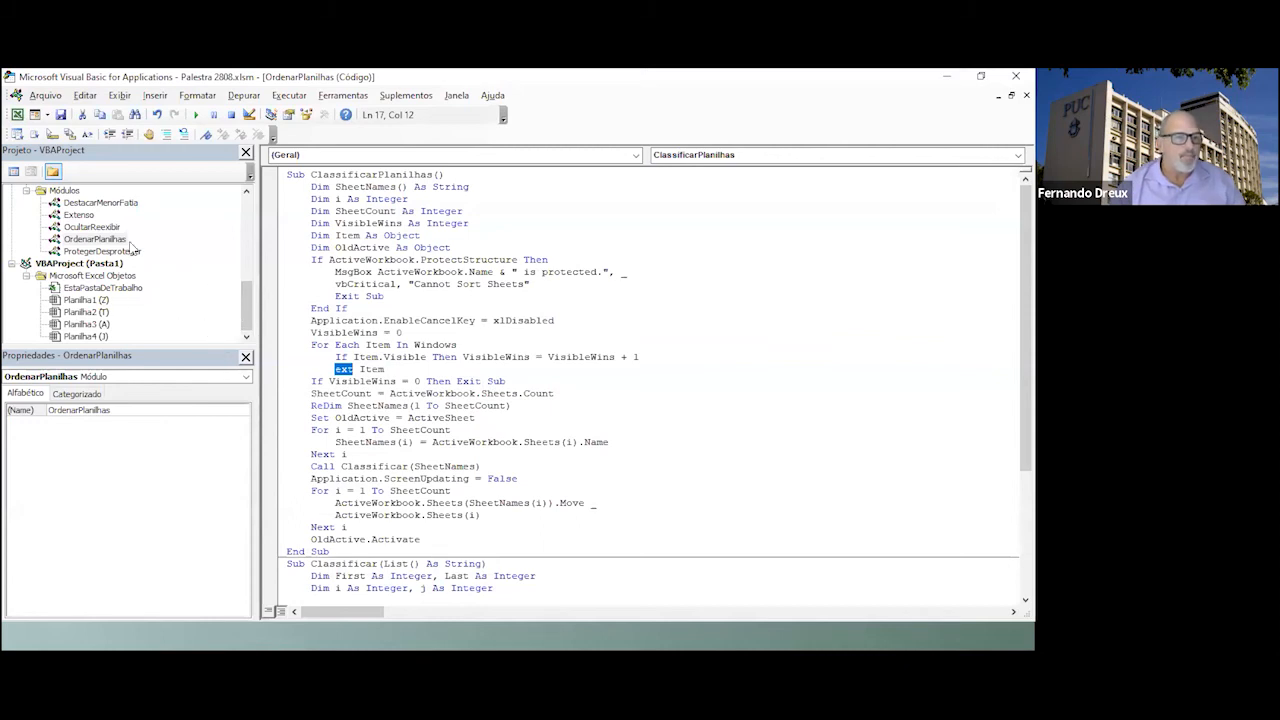
double_click(75, 216)
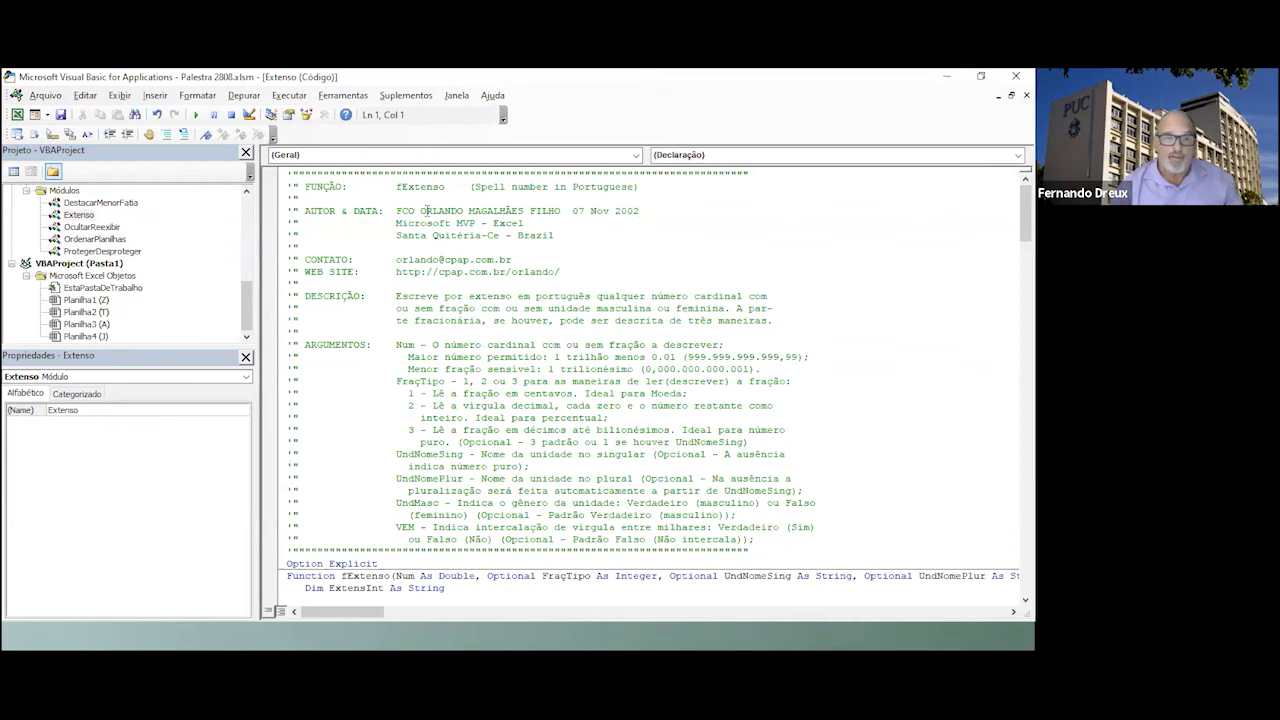
Examine the fExtenso code and its helper functions through the end of the Extenso module, then return to the workbook.
scroll(483, 231, down, 13)
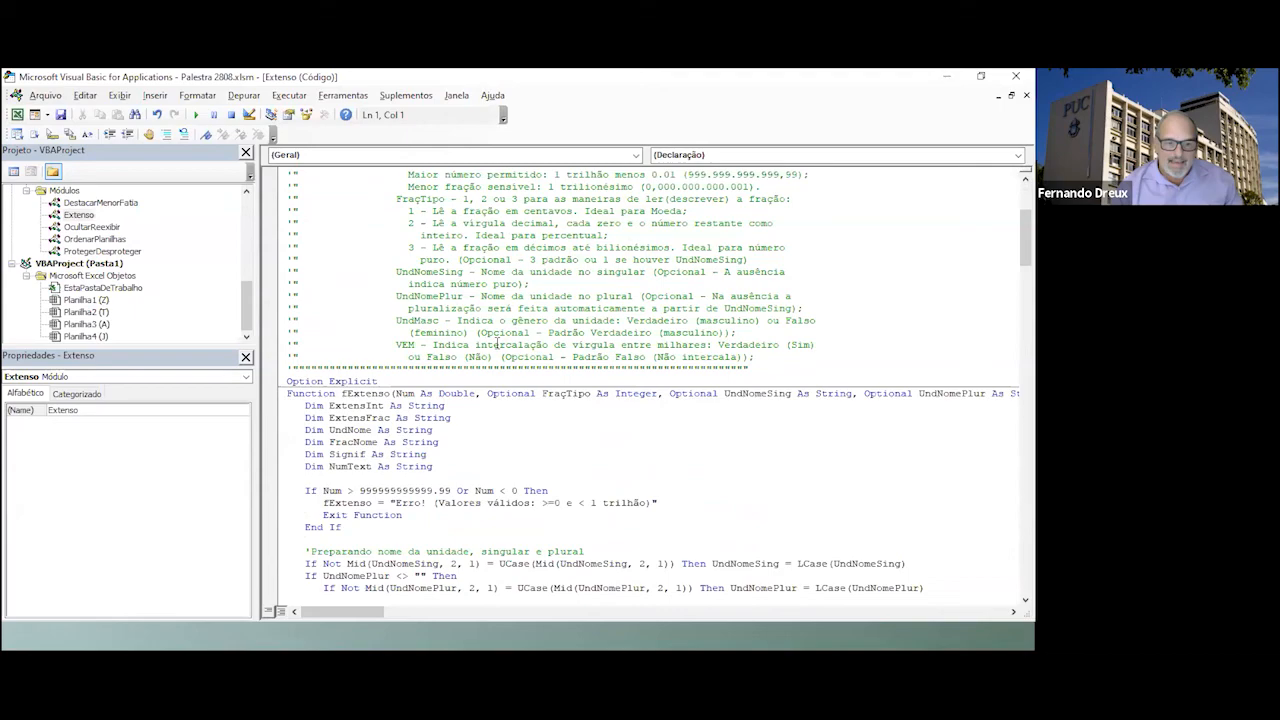
scroll(498, 344, down, 15)
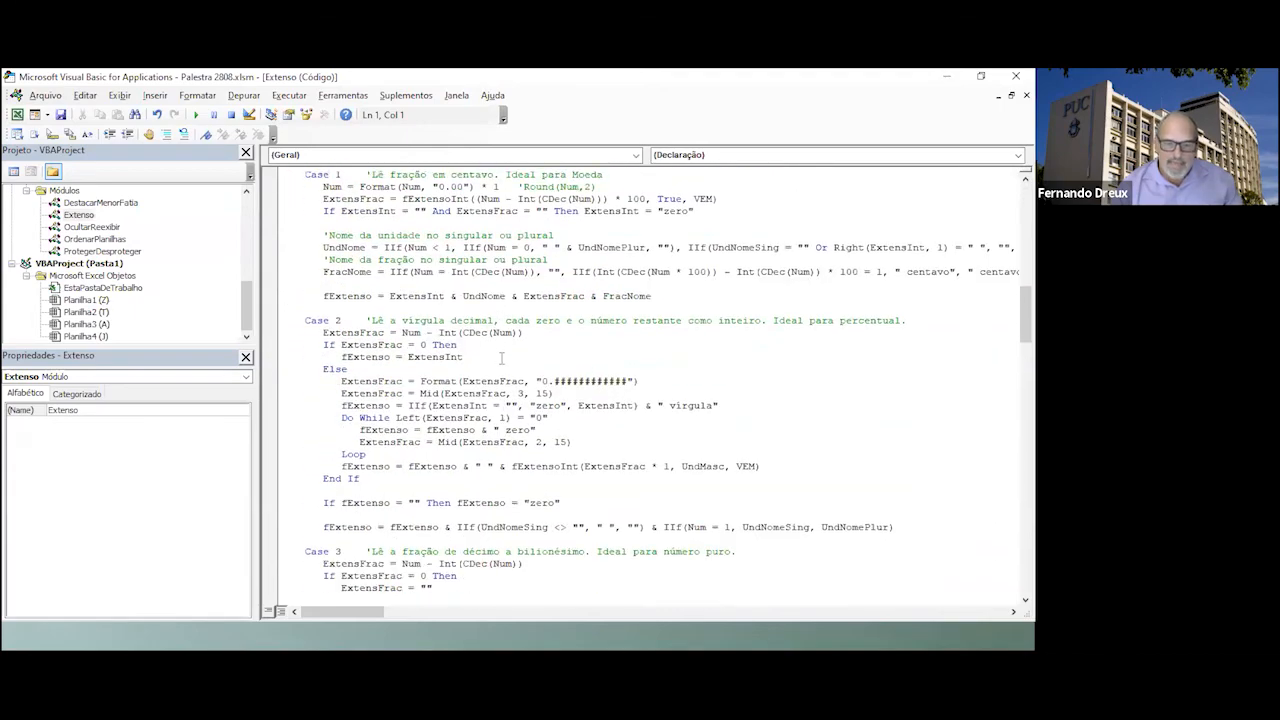
scroll(503, 368, down, 20)
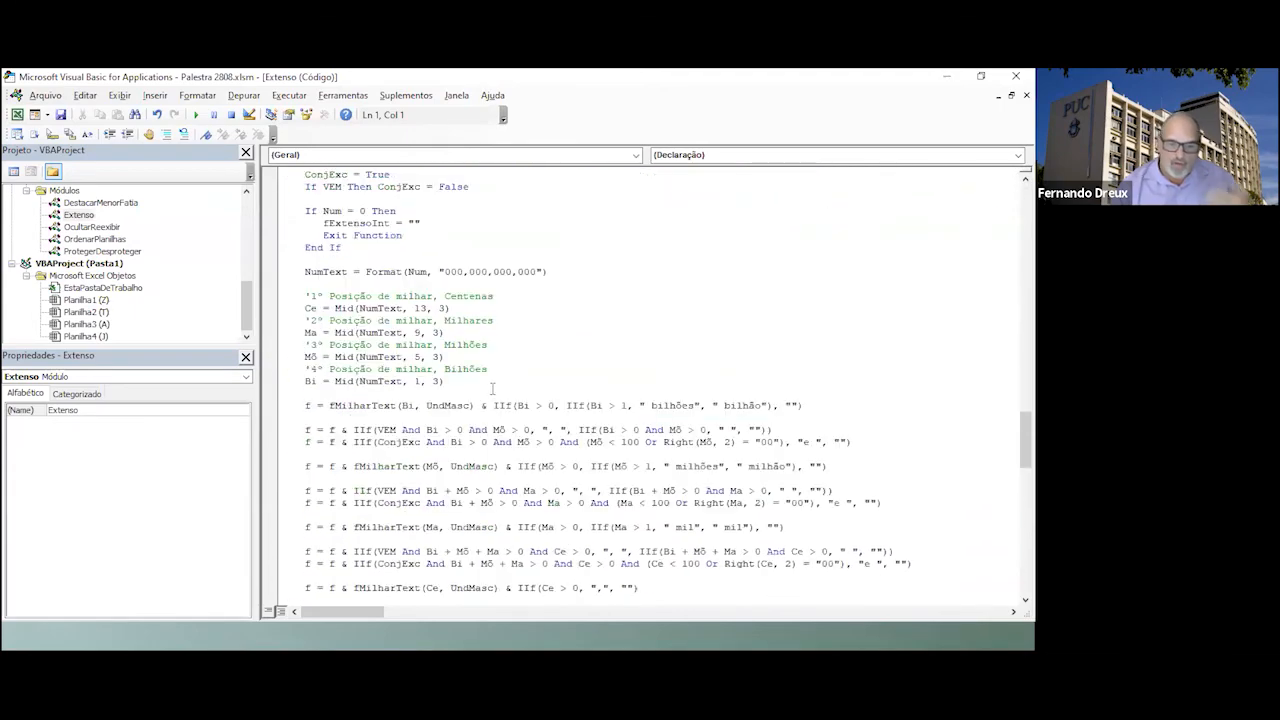
scroll(486, 409, down, 15)
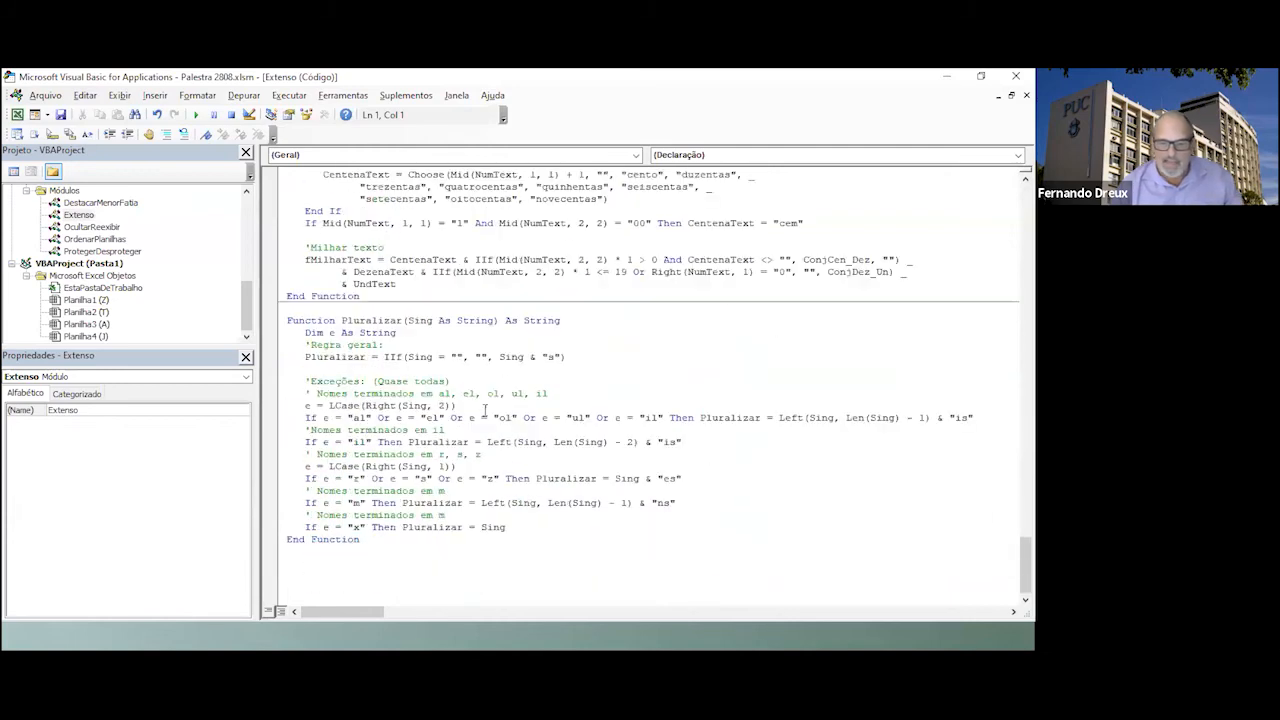
scroll(480, 414, up, 5)
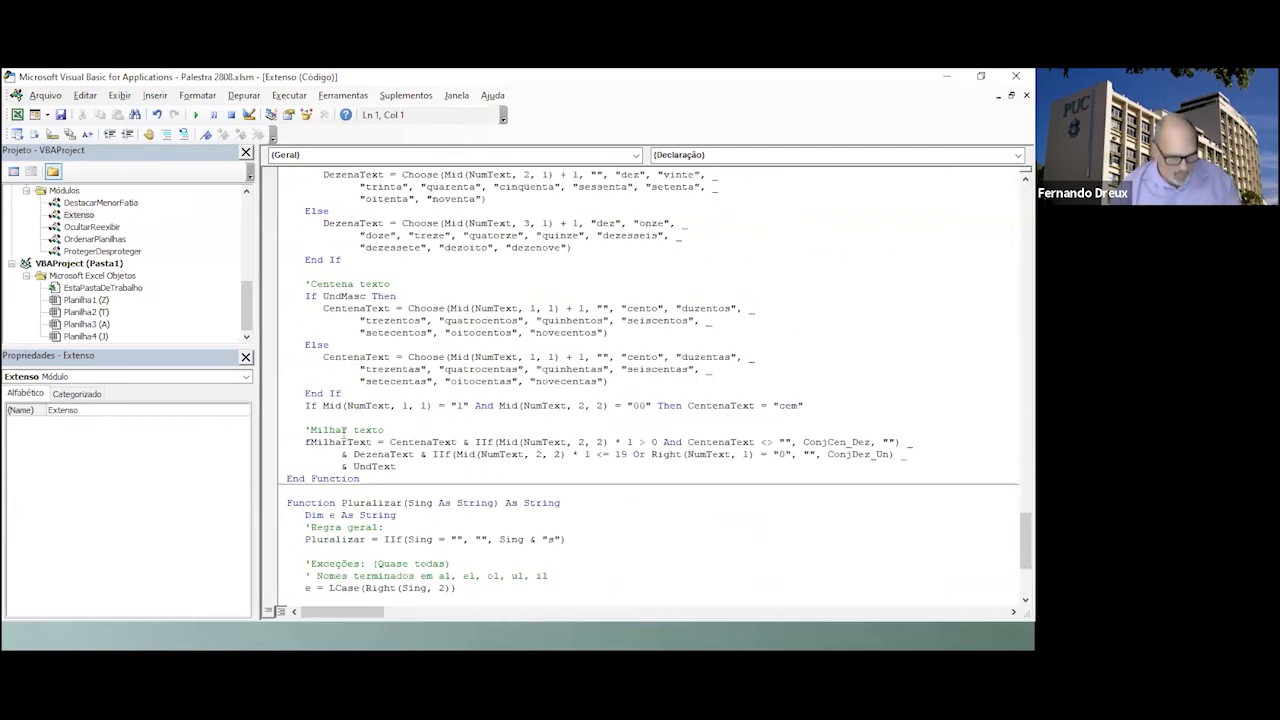
key(alt+F11)
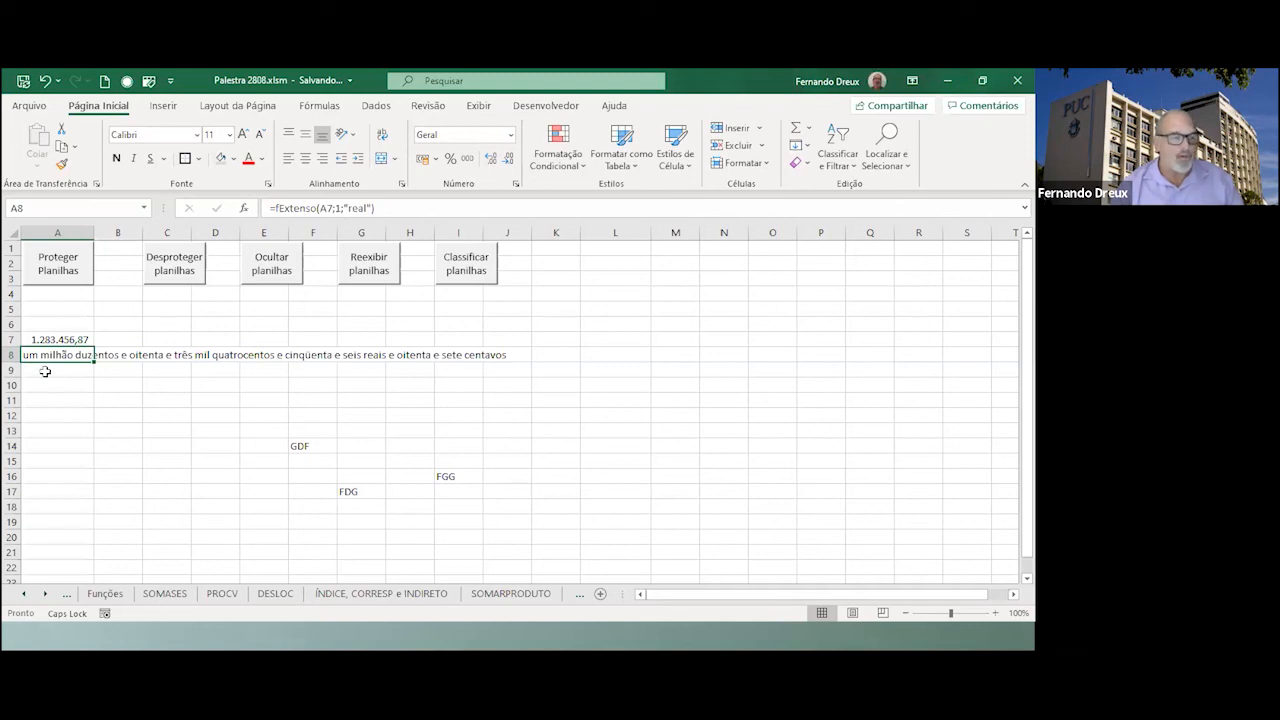
Enter 545.833 in cell A7 to test the fExtenso formula in A8 with a whole amount.
click(52, 339)
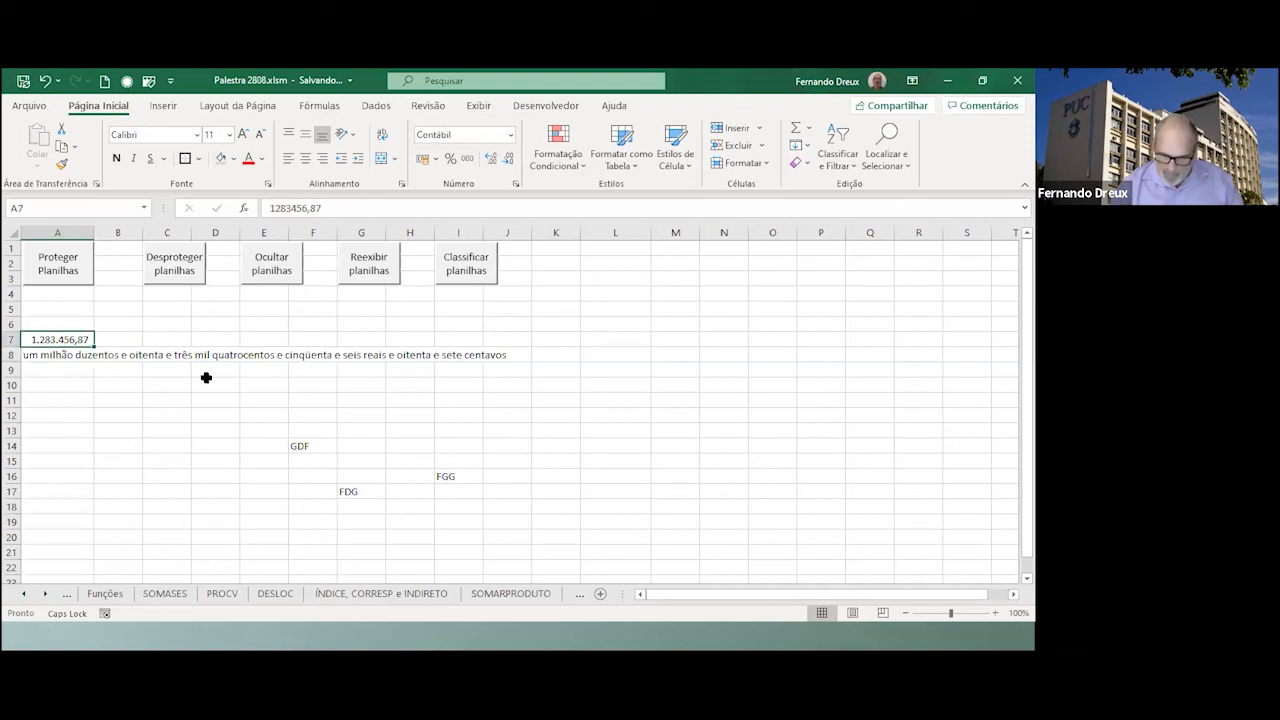
text(54)
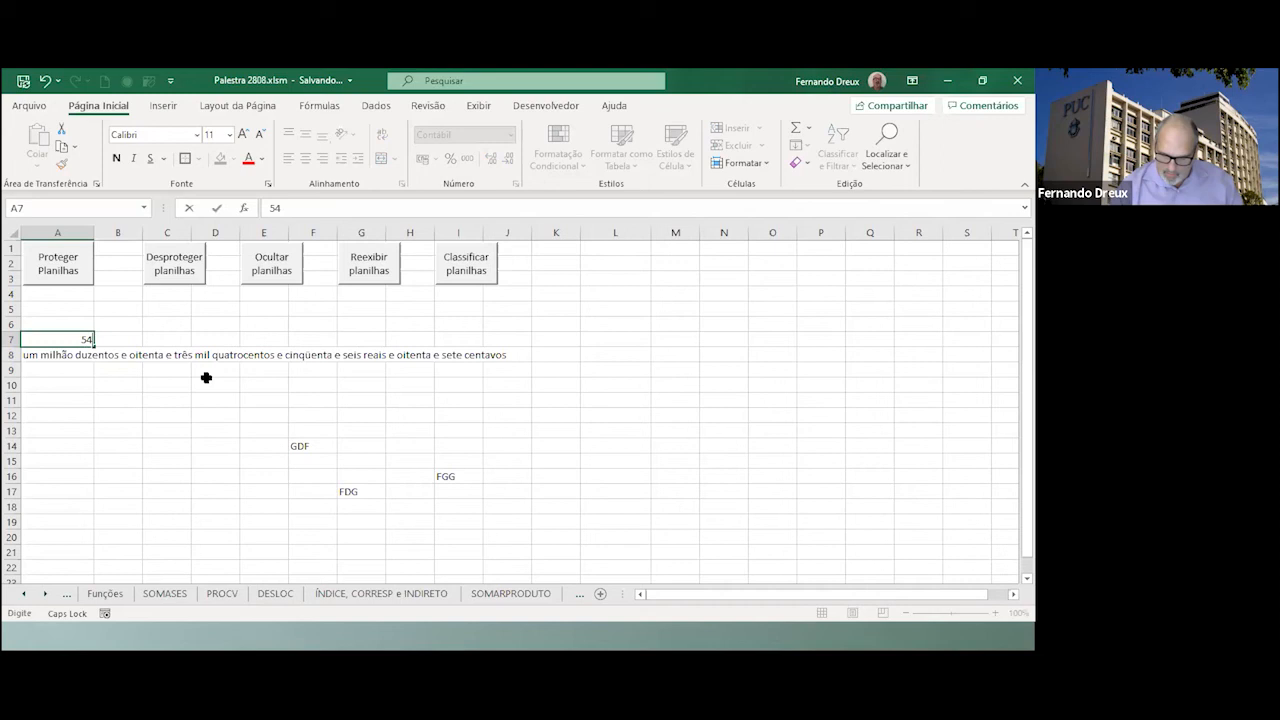
text(5.8)
text(33)
key(Return)
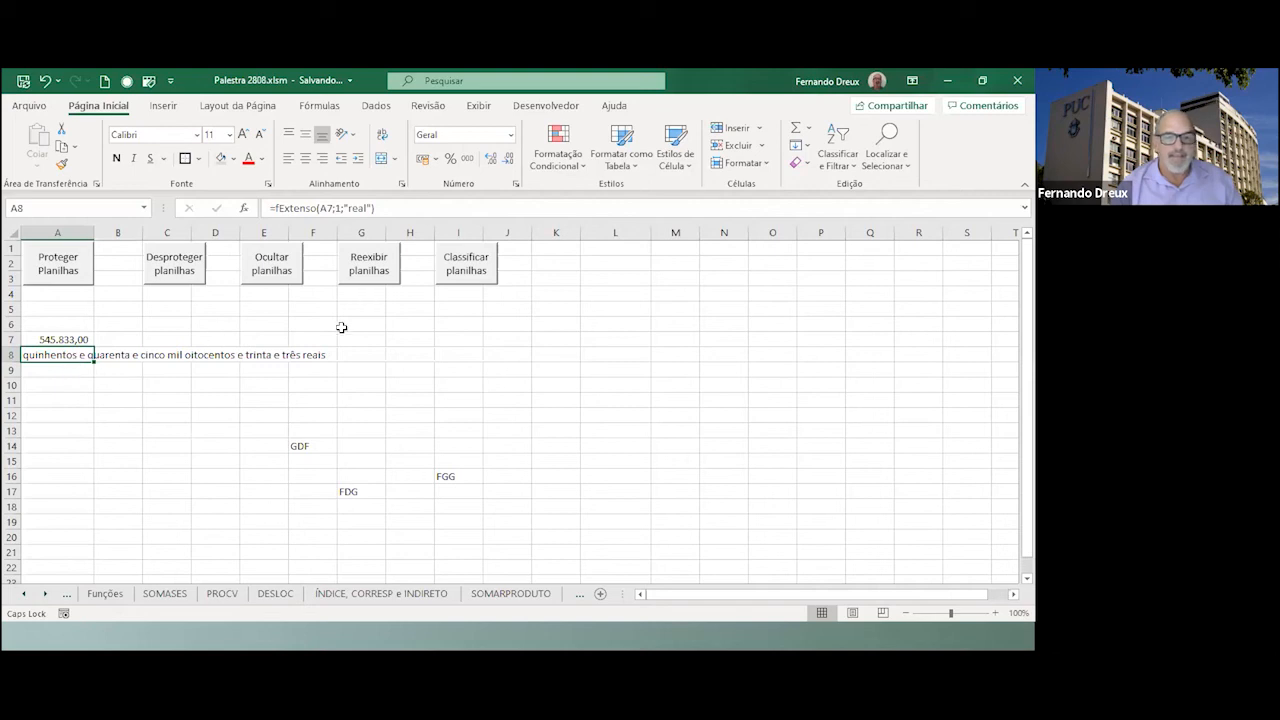
Replace the amount in cell A7 with 123,56 to test the fExtenso formula with cents.
click(58, 342)
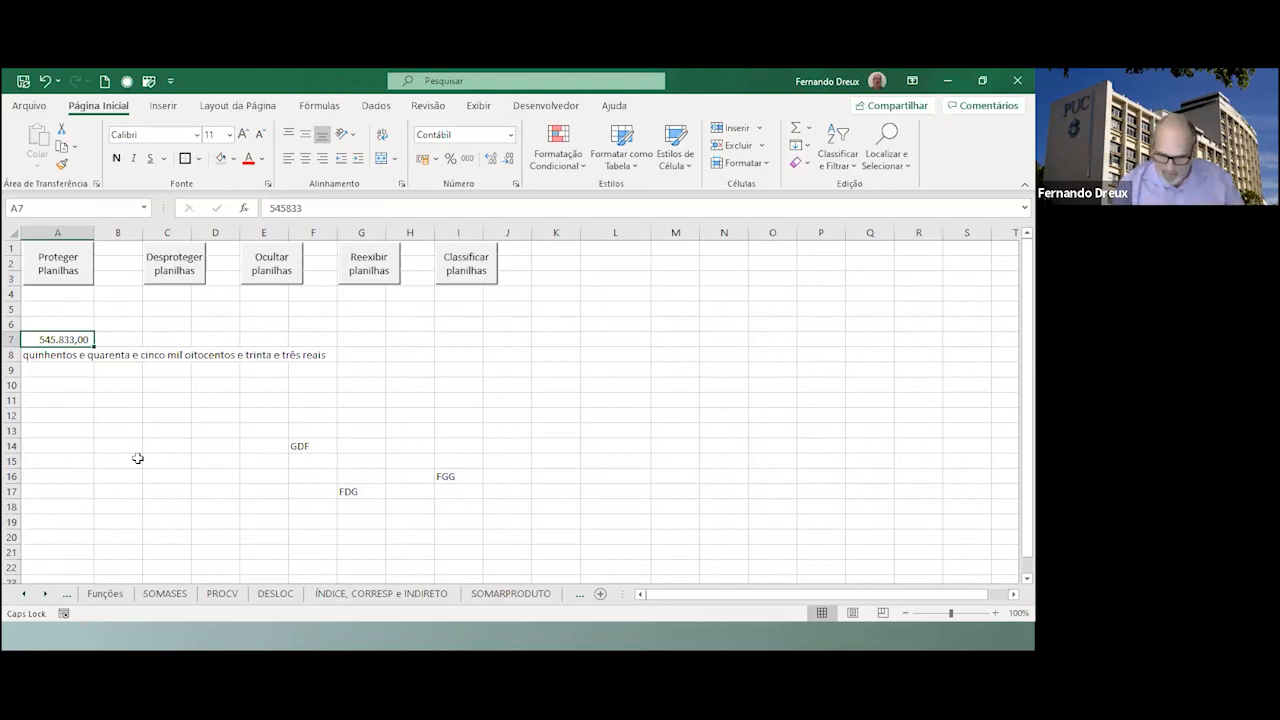
text(123,56)
key(Return)
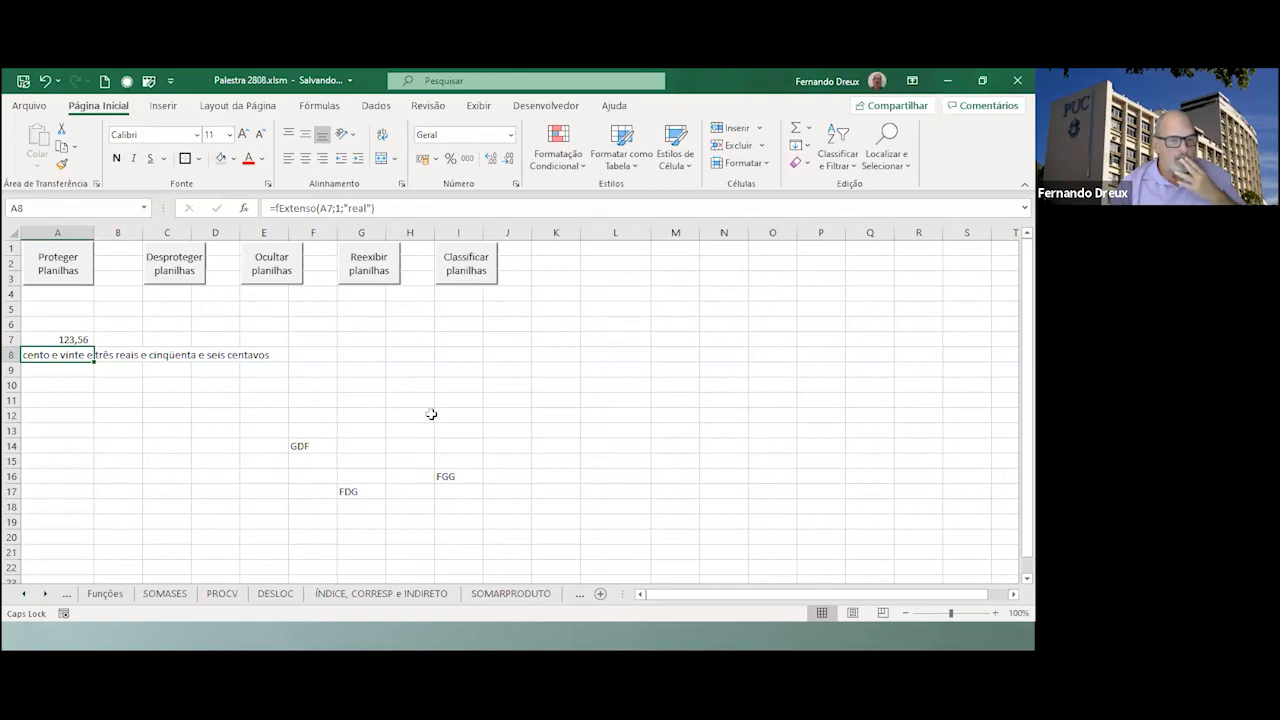
scroll(431, 412, down, 1)
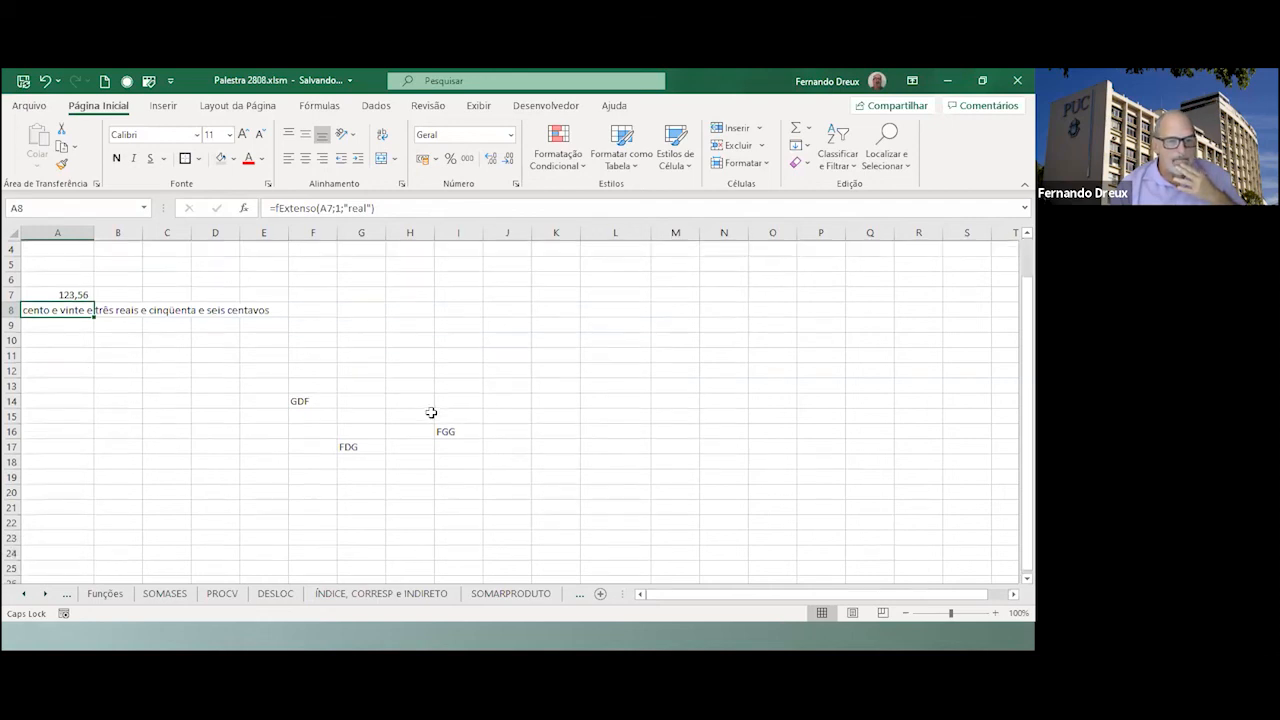